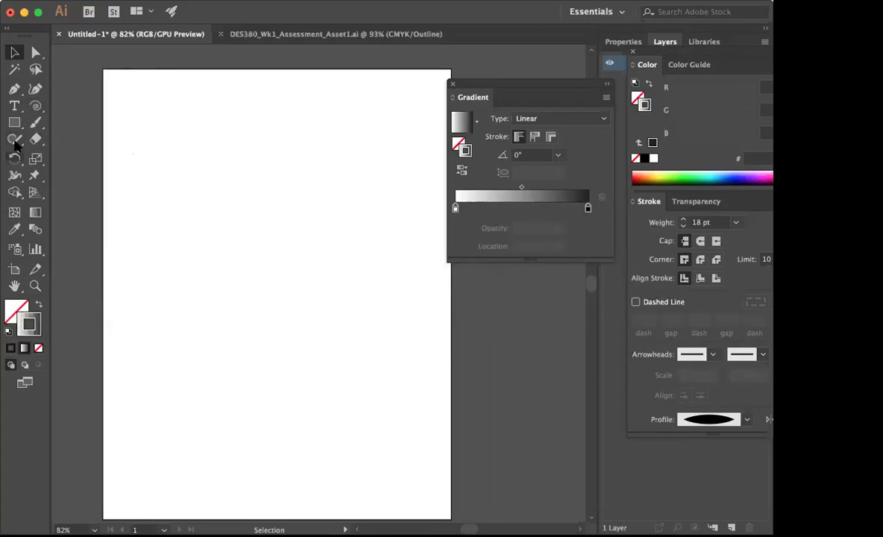
# Step: Draw a large spiral across the middle of the artboard
pyautogui.click(35, 106)
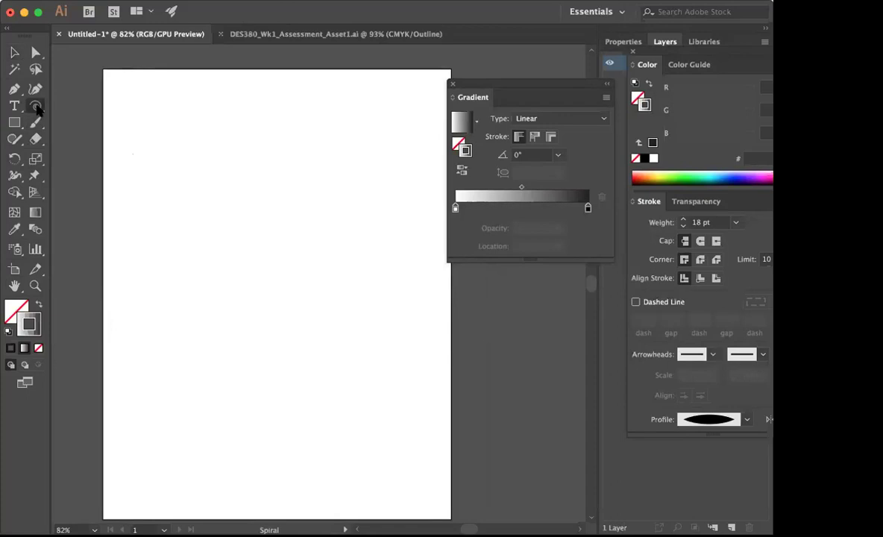
pyautogui.click(221, 228)
pyautogui.click(347, 337)
pyautogui.moveTo(690, 57); pyautogui.dragTo(562, 64)
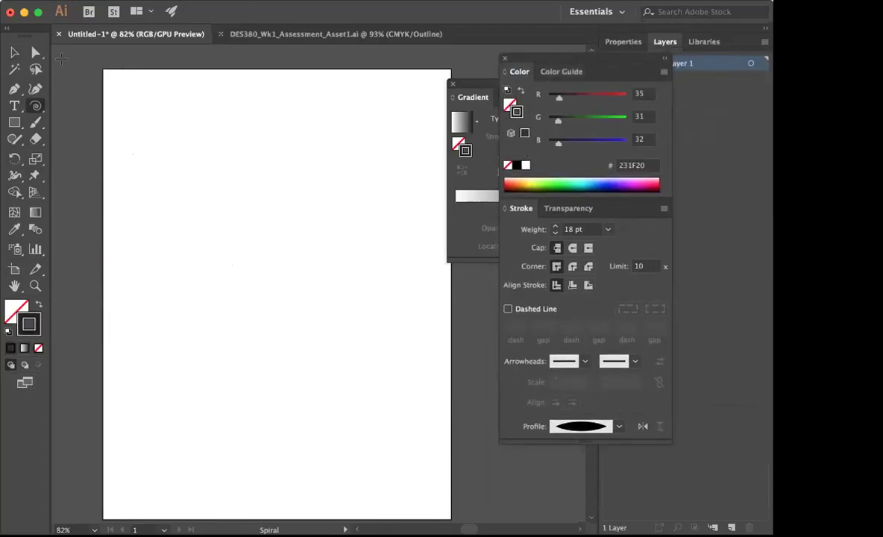
pyautogui.moveTo(223, 233); pyautogui.dragTo(322, 351)
pyautogui.press('v')
pyautogui.moveTo(145, 146); pyautogui.dragTo(232, 205)
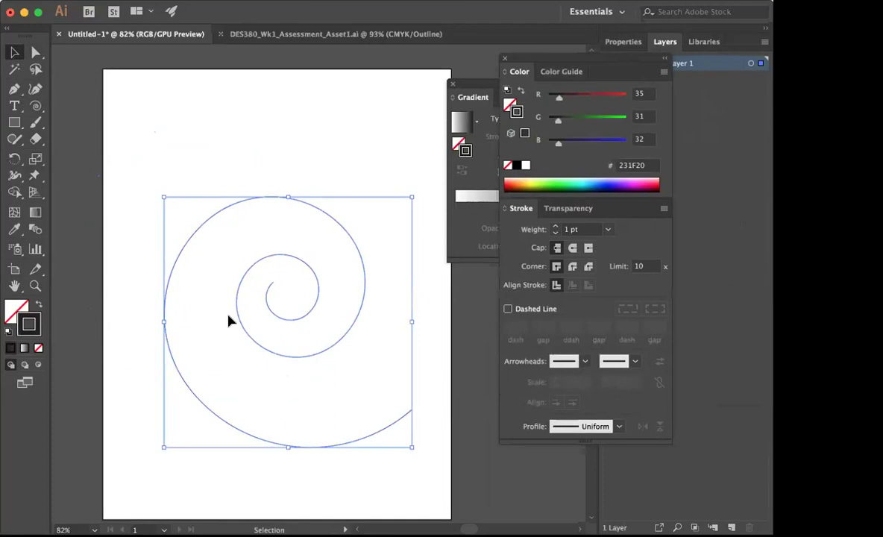
# Step: Set the spiral's stroke weight to 16 pt and deselect it
pyautogui.click(609, 230)
pyautogui.click(626, 439)
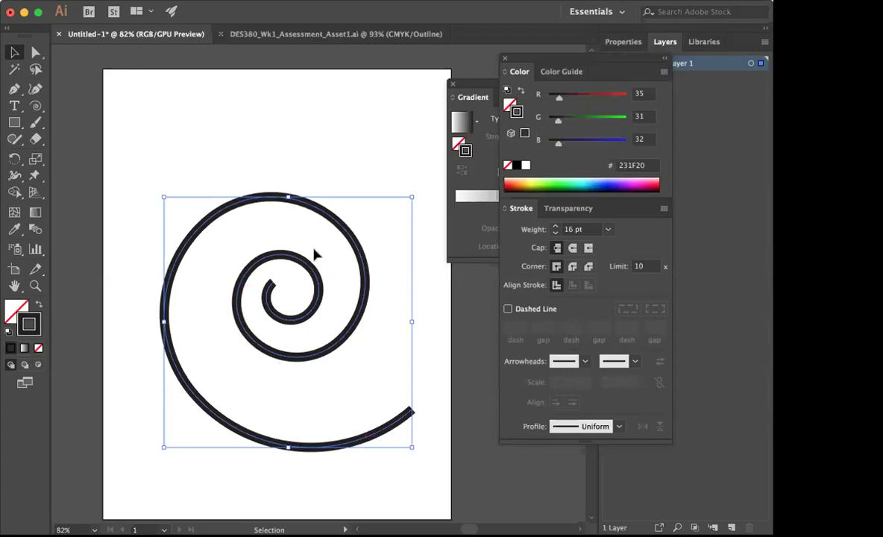
pyautogui.click(285, 140)
# Step: Draw a near-square rectangle above the spiral, swap its fill and stroke, and move it into the artboard's upper-left corner
pyautogui.press('m')
pyautogui.moveTo(149, 103); pyautogui.dragTo(234, 196)
pyautogui.click(13, 52)
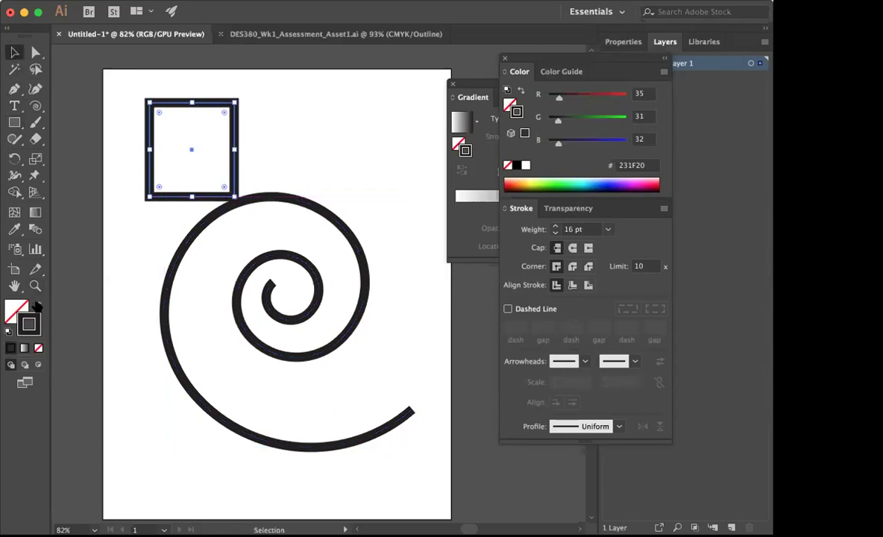
pyautogui.click(37, 304)
pyautogui.moveTo(175, 152); pyautogui.dragTo(148, 136)
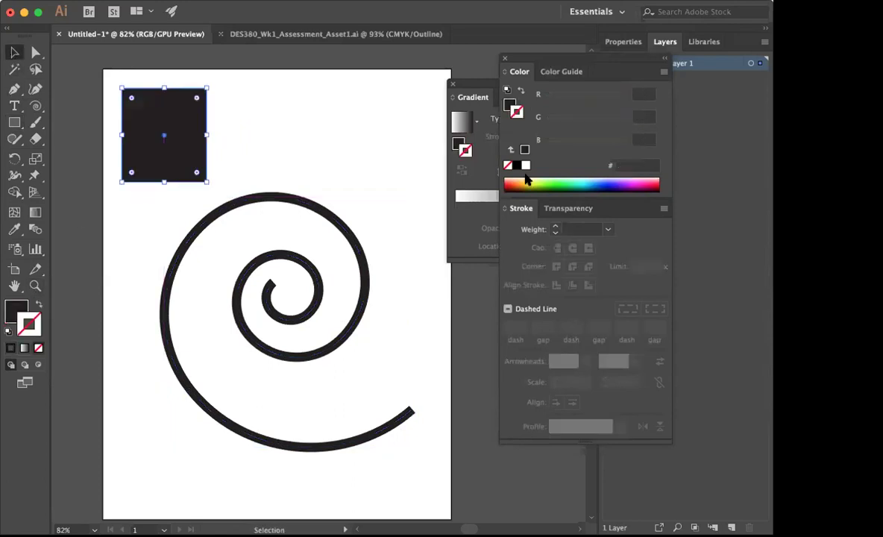
# Step: Fill the rectangle with the white-to-black linear gradient and remove its stroke
pyautogui.moveTo(474, 86)
pyautogui.mouseDown()
pyautogui.moveTo(435, 152)
pyautogui.moveTo(470, 156)
pyautogui.mouseUp()
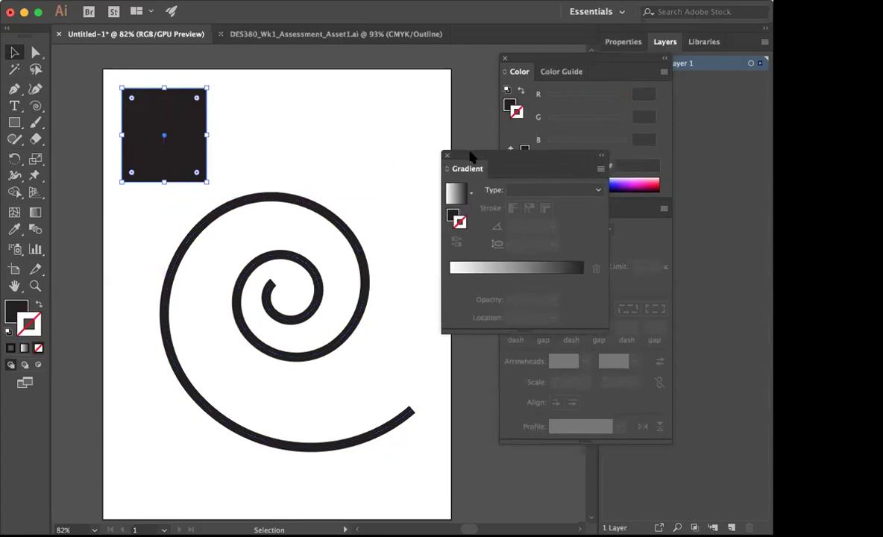
pyautogui.click(506, 270)
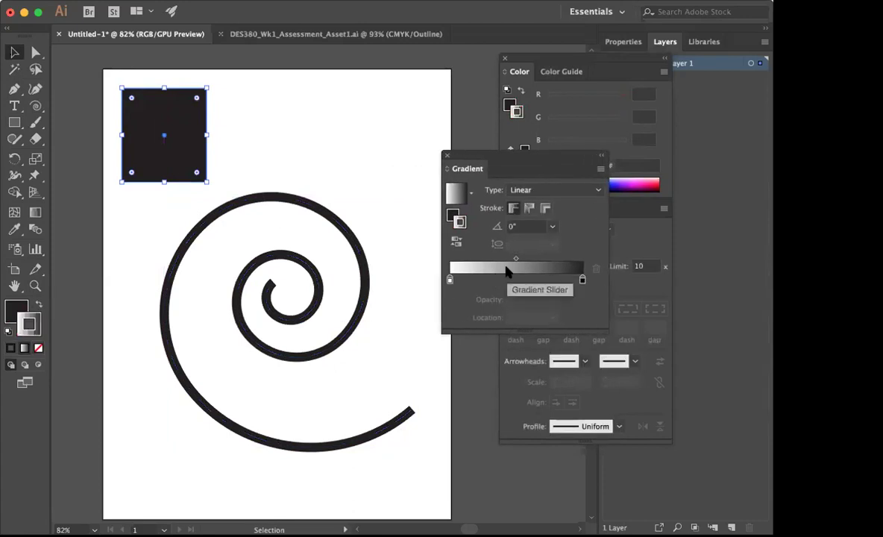
pyautogui.click(39, 304)
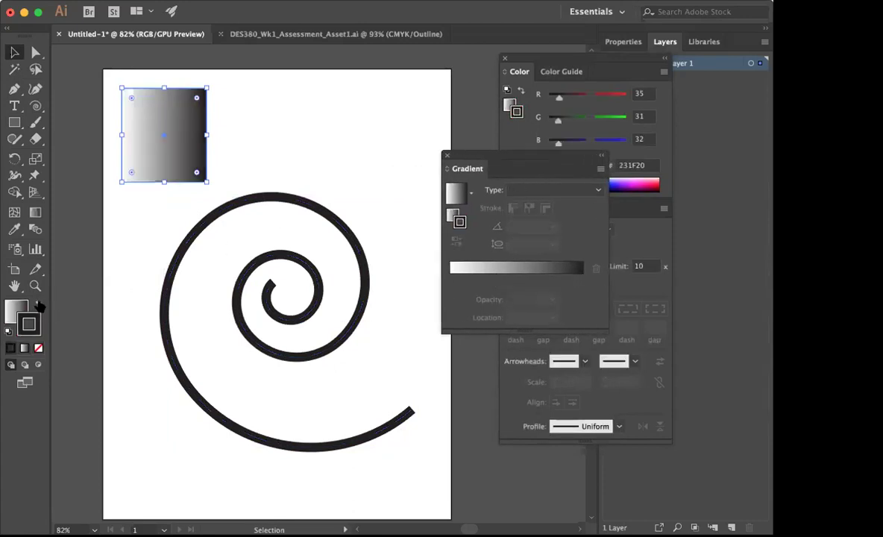
pyautogui.click(38, 348)
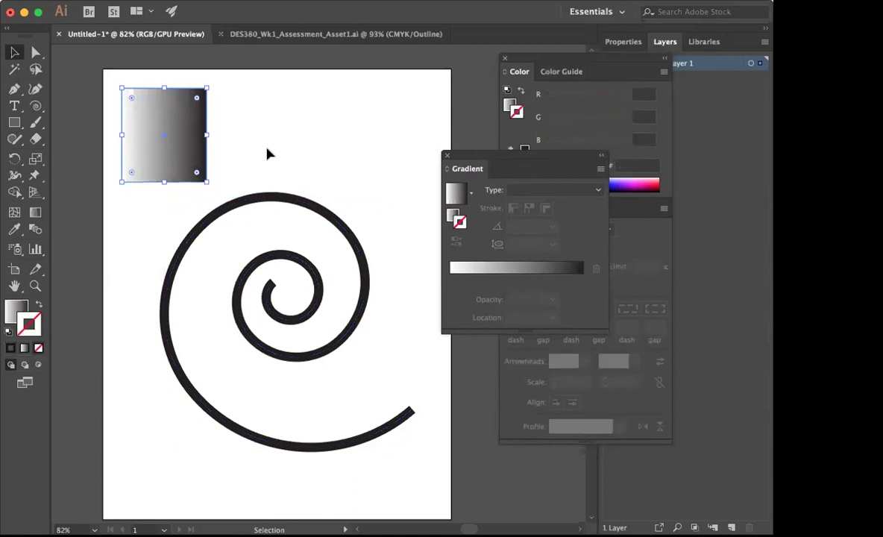
pyautogui.moveTo(476, 158); pyautogui.dragTo(551, 193)
pyautogui.click(264, 89)
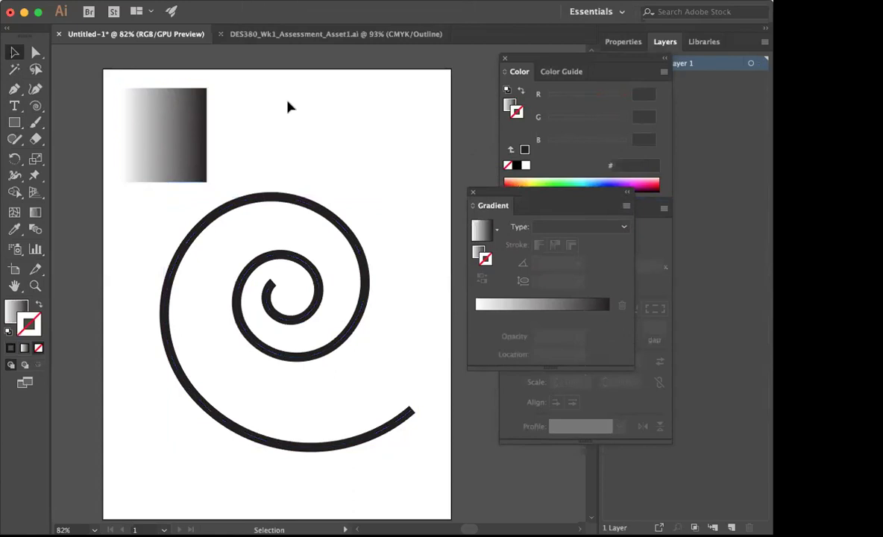
# Step: Apply Width Profile 1 to the spiral's stroke and set its weight to 40 pt
pyautogui.click(249, 202)
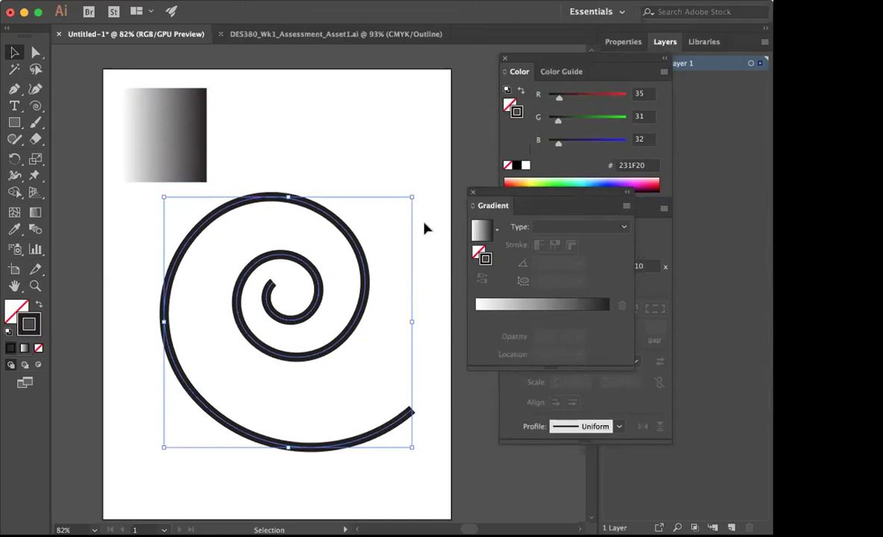
pyautogui.moveTo(605, 69)
pyautogui.mouseDown()
pyautogui.moveTo(598, 63)
pyautogui.moveTo(558, 378)
pyautogui.moveTo(528, 19)
pyautogui.moveTo(575, 63)
pyautogui.mouseUp()
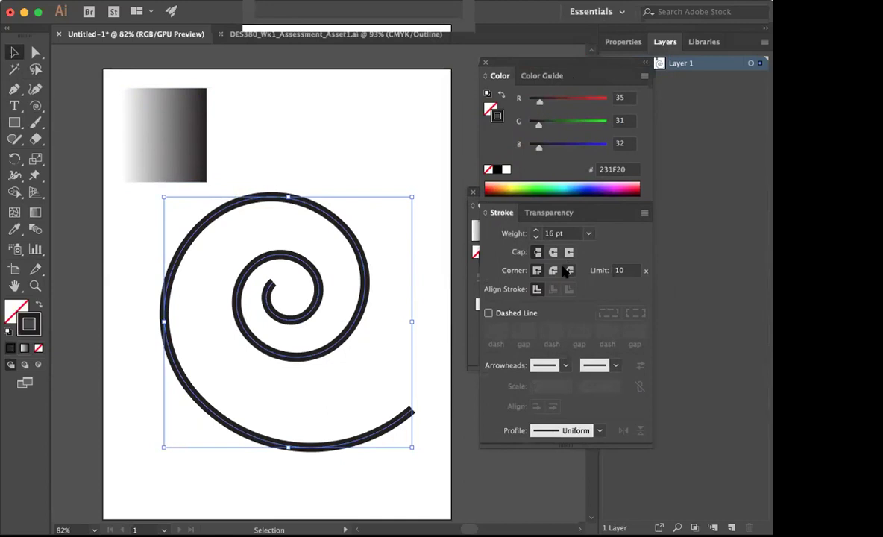
pyautogui.click(602, 438)
pyautogui.click(561, 293)
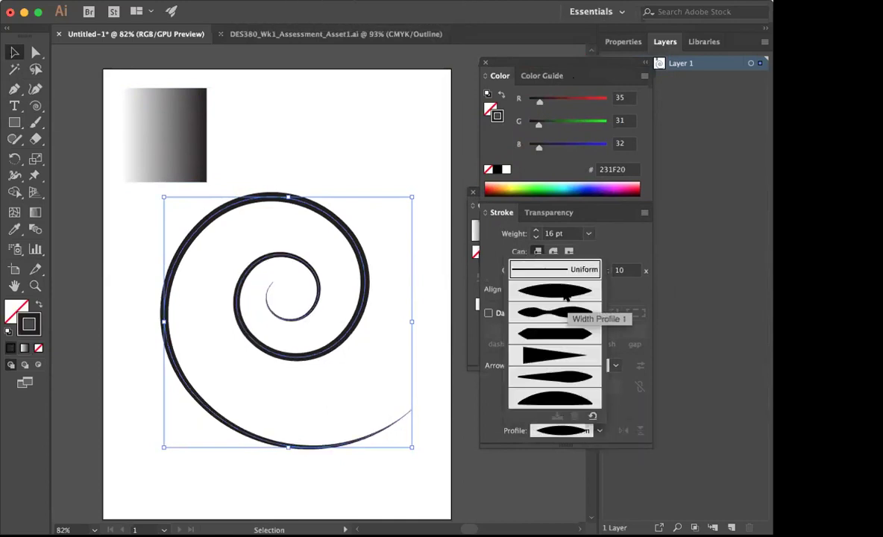
pyautogui.click(588, 233)
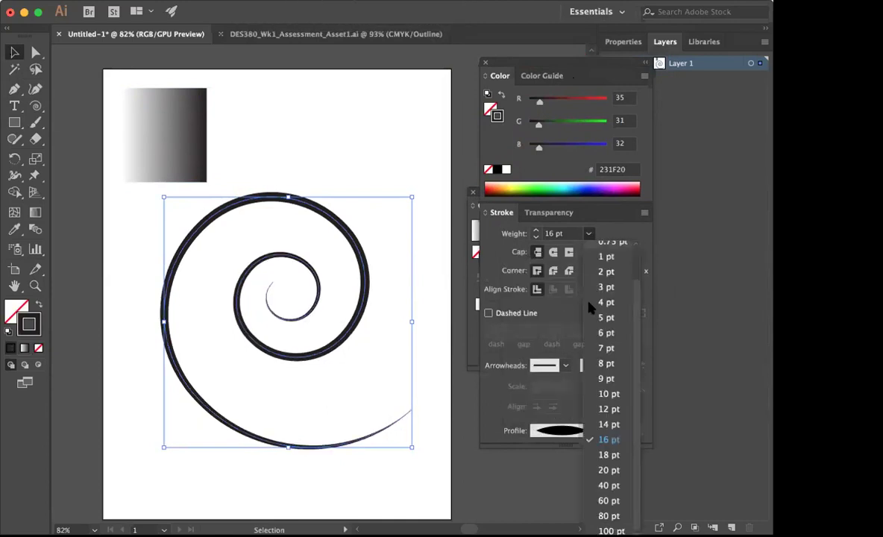
pyautogui.click(605, 486)
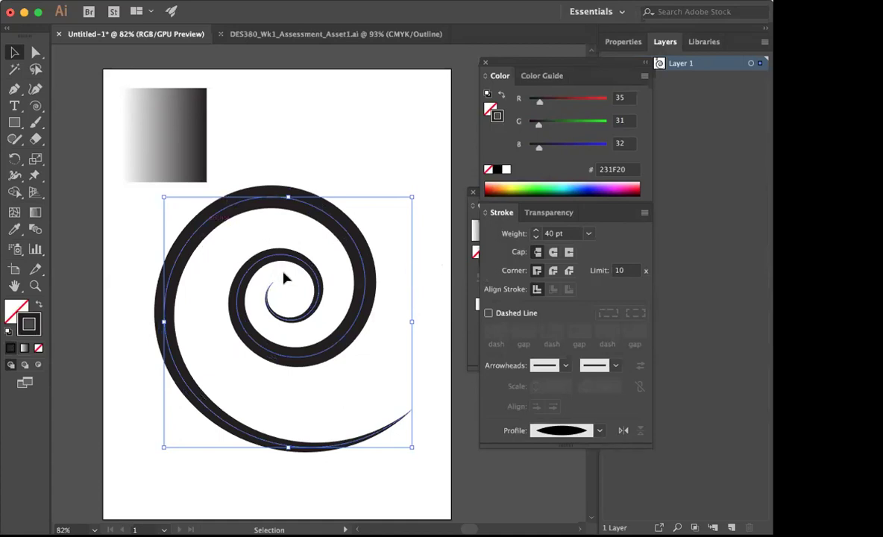
# Step: Apply the white-to-black linear gradient to the spiral's stroke and deselect it
pyautogui.click(470, 272)
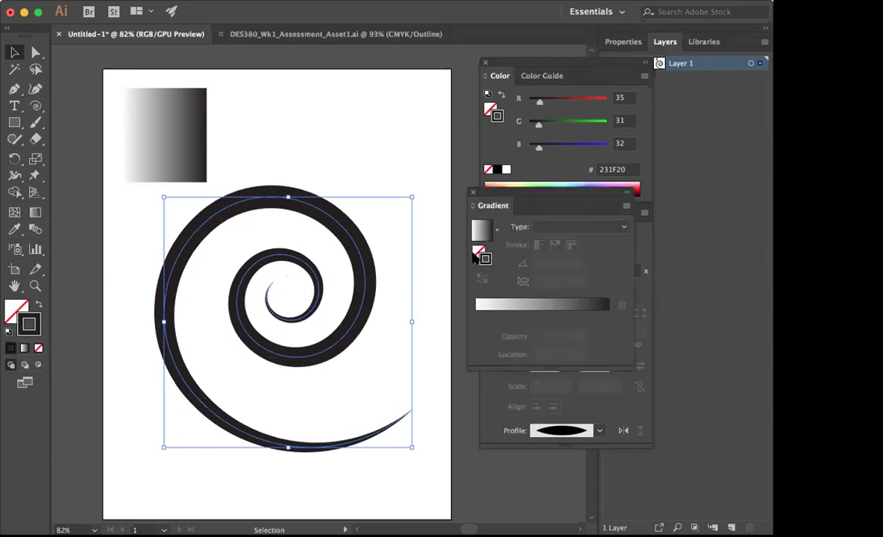
pyautogui.moveTo(477, 199)
pyautogui.mouseDown()
pyautogui.moveTo(323, 55)
pyautogui.moveTo(431, 111)
pyautogui.mouseUp()
pyautogui.click(378, 157)
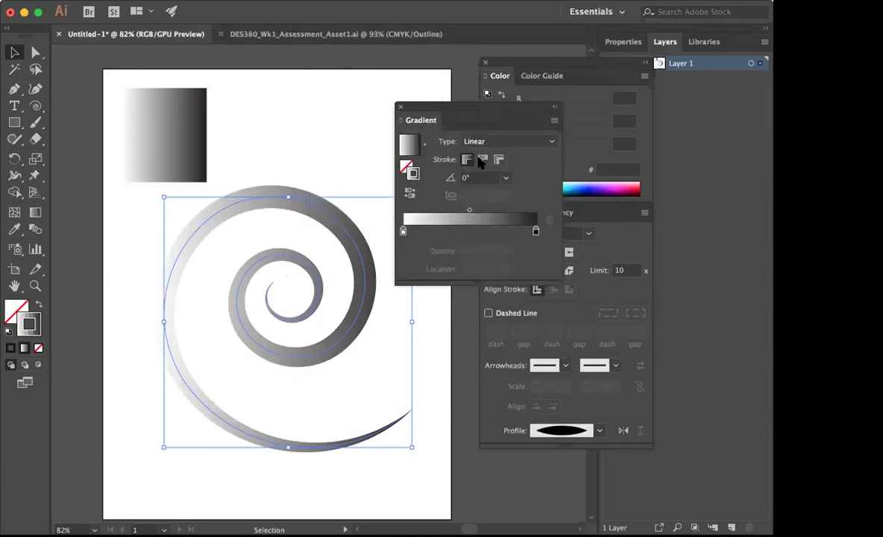
pyautogui.moveTo(420, 111); pyautogui.dragTo(458, 135)
pyautogui.click(353, 127)
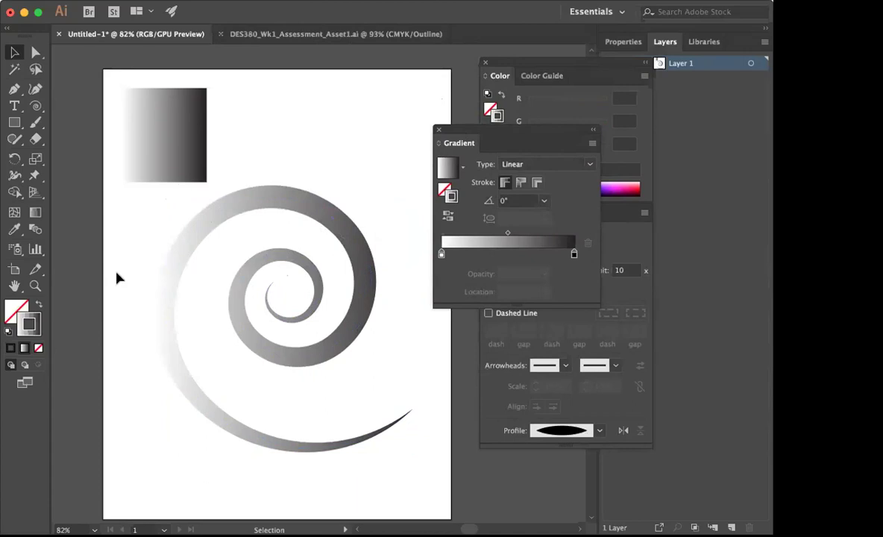
# Step: Delete the spiral from the artboard
pyautogui.click(261, 199)
pyautogui.press('Delete')
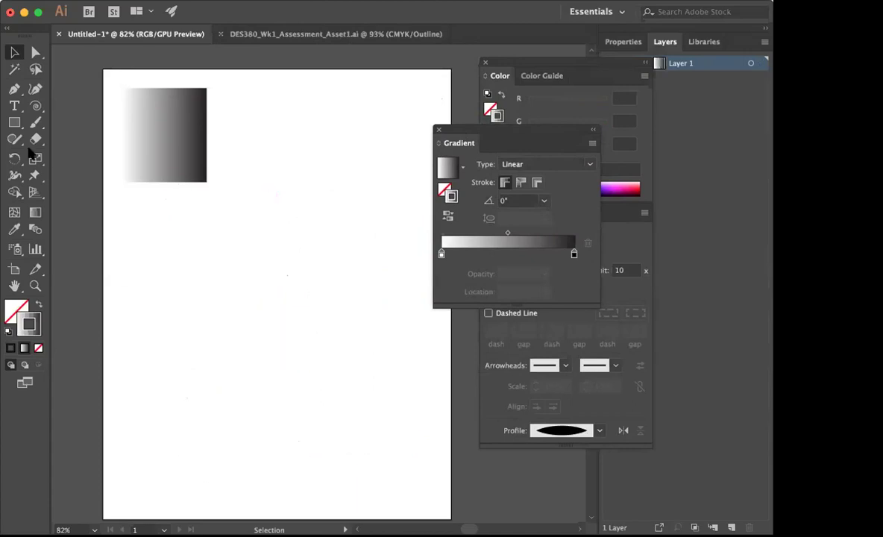
# Step: Add the point text "APRIL" on the empty artboard area below the gradient rectangle
pyautogui.click(14, 106)
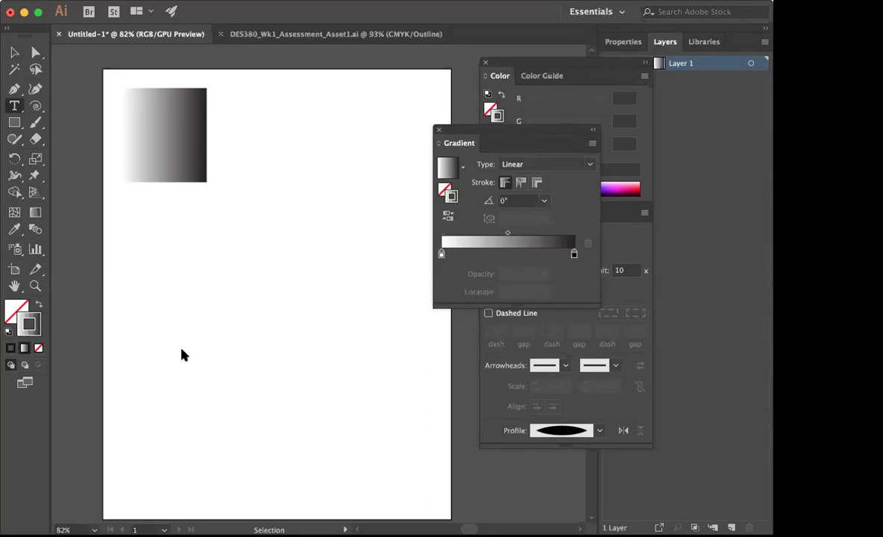
pyautogui.click(149, 311)
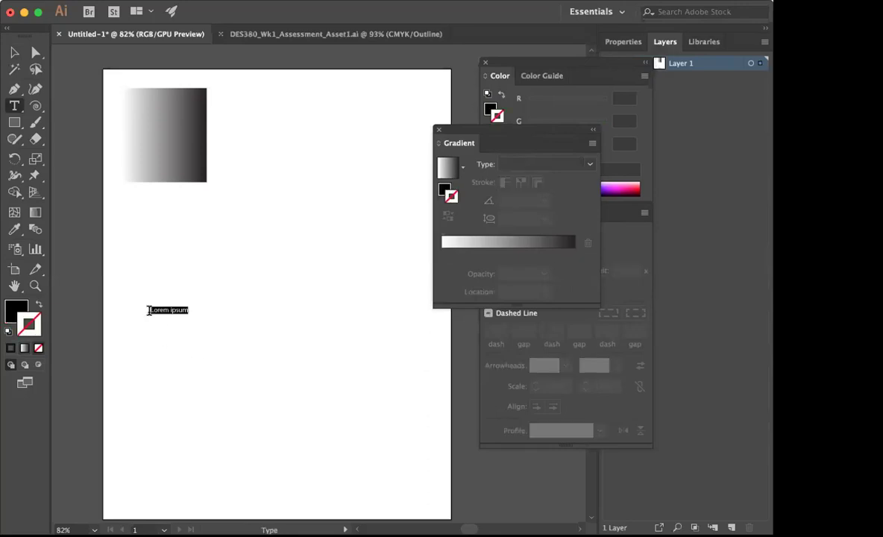
pyautogui.press('BackSpace')
pyautogui.write('APRIL')
# Step: Select the whole word APRIL and set its font size to 200 pt in the Character settings
pyautogui.press('super+a')
pyautogui.click(362, 2)
pyautogui.scroll(-3, 394, 469)
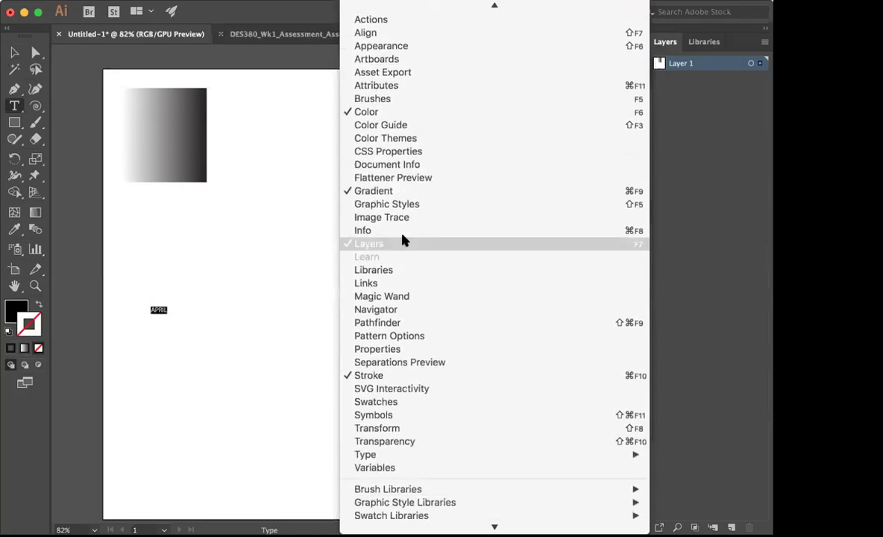
pyautogui.moveTo(404, 454)
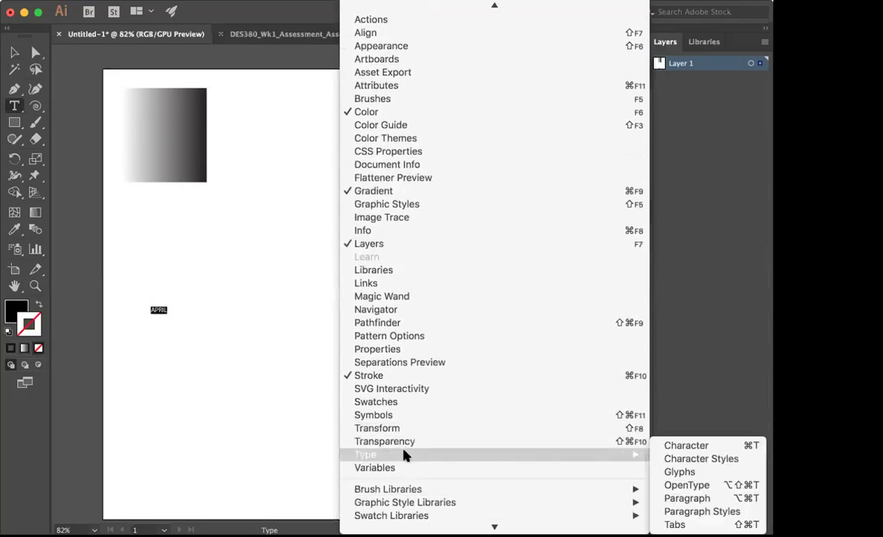
pyautogui.click(682, 446)
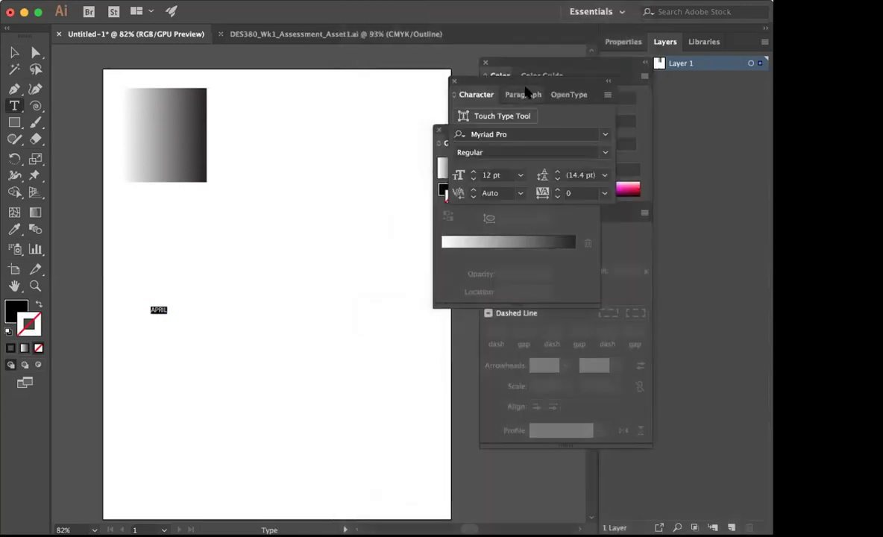
pyautogui.click(520, 175)
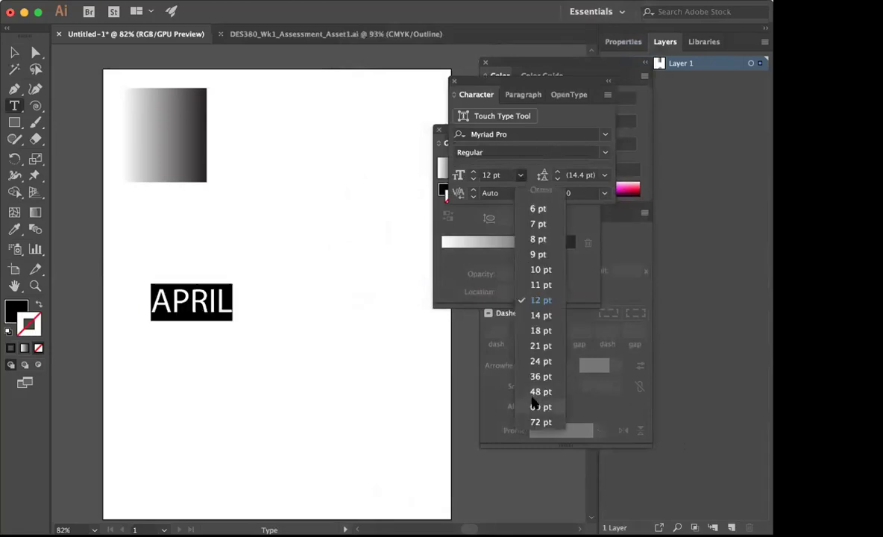
pyautogui.click(539, 422)
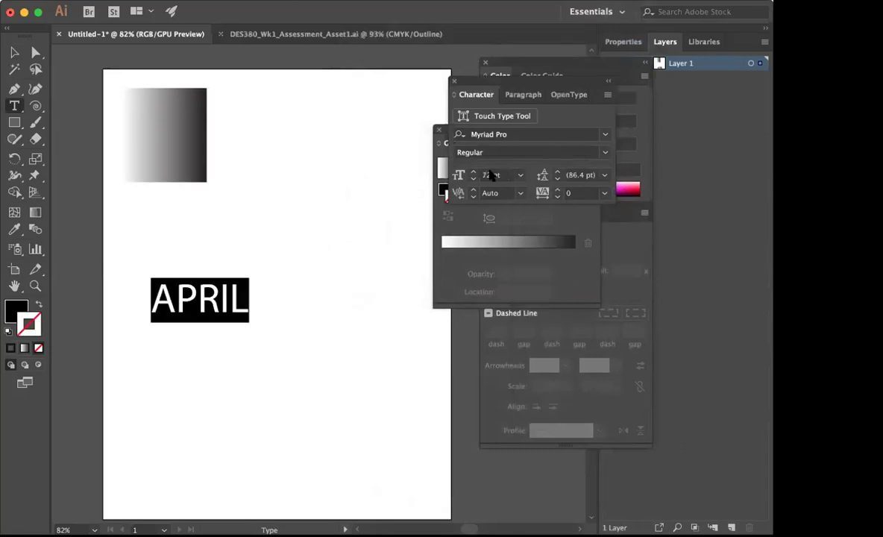
pyautogui.click(459, 176)
pyautogui.write('200')
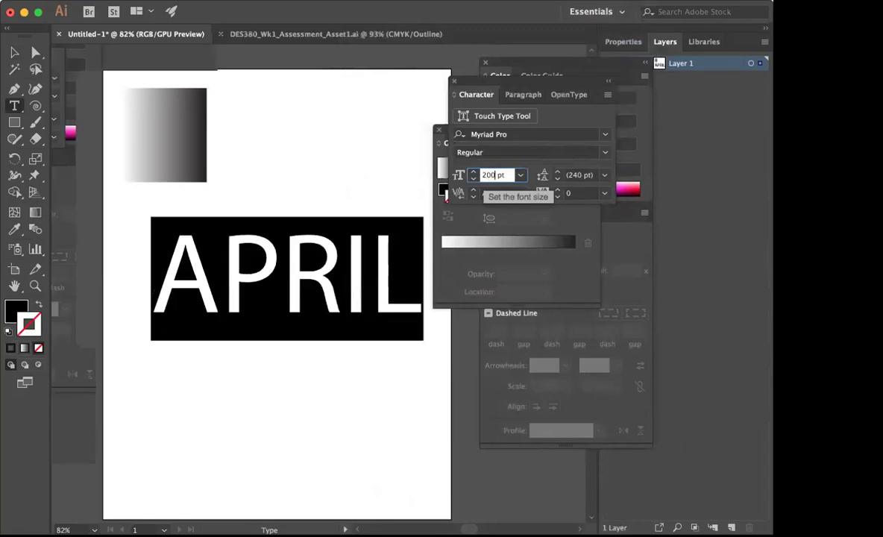
# Step: Select the APRIL text as an object and move it lower on the artboard
pyautogui.click(13, 52)
pyautogui.click(210, 263)
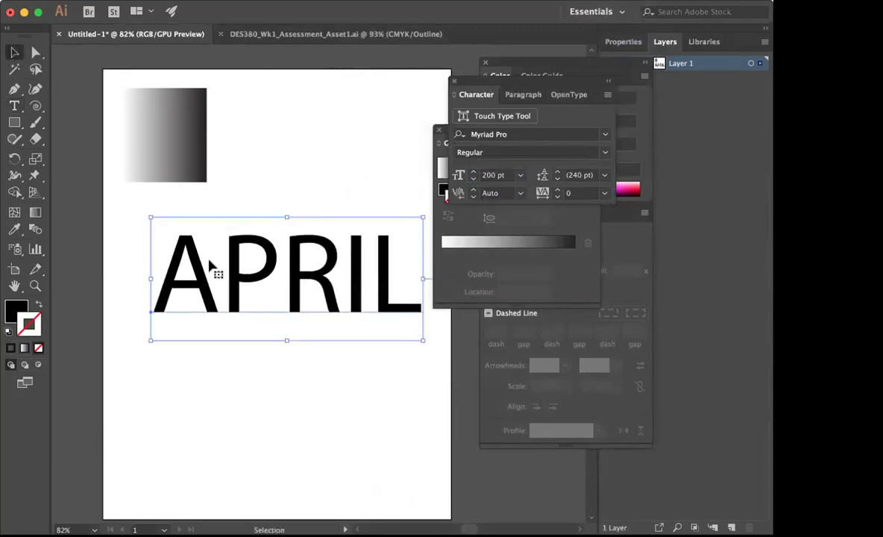
pyautogui.moveTo(224, 280)
pyautogui.mouseDown()
pyautogui.moveTo(207, 335)
pyautogui.moveTo(217, 330)
pyautogui.mouseUp()
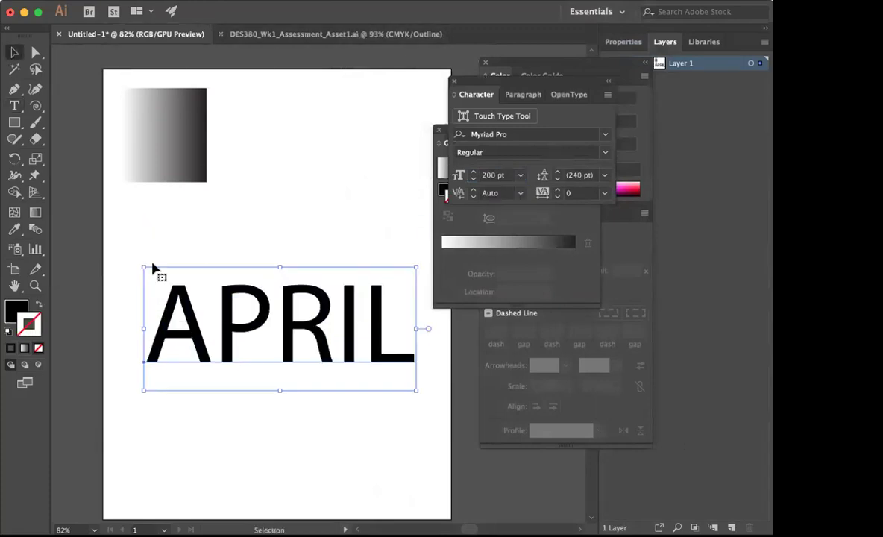
# Step: Try to apply the linear gradient to the APRIL text's fill, and shift the text slightly down and right
pyautogui.click(456, 222)
pyautogui.click(520, 241)
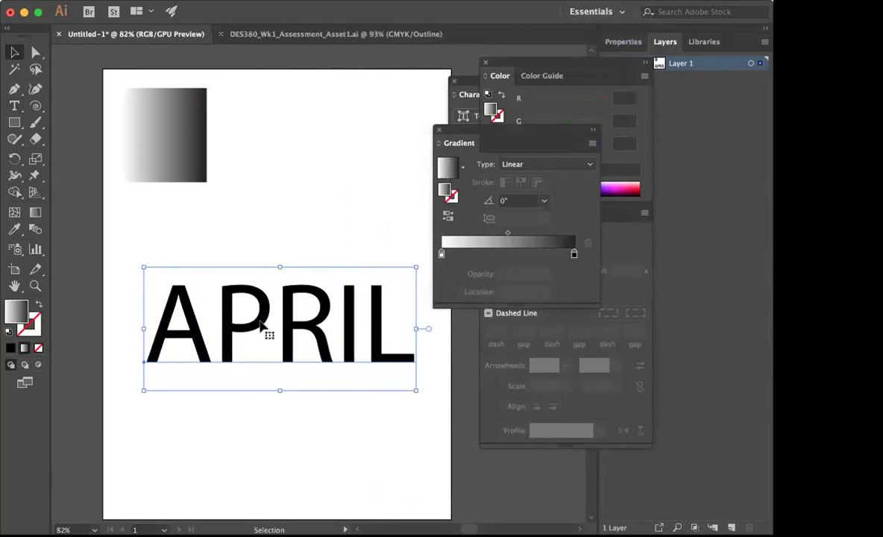
pyautogui.moveTo(327, 332); pyautogui.dragTo(217, 318)
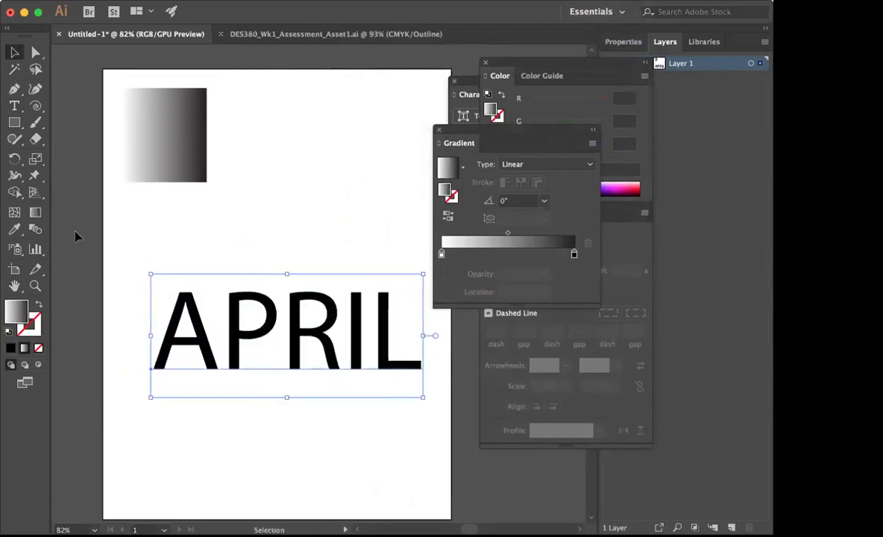
# Step: Select the word APRIL for text editing and accept black (000000) for the fill in the Color Picker
pyautogui.click(14, 105)
pyautogui.click(201, 322)
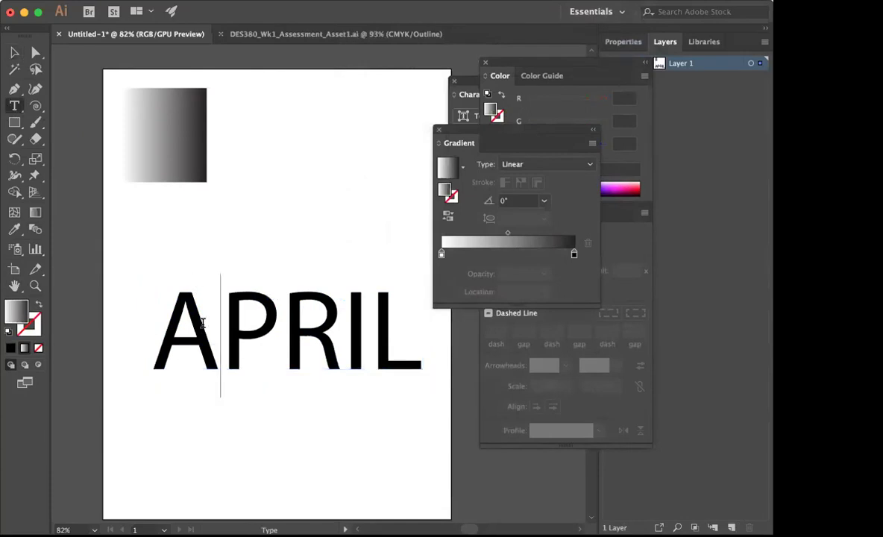
pyautogui.doubleClick(202, 322)
pyautogui.doubleClick(22, 312)
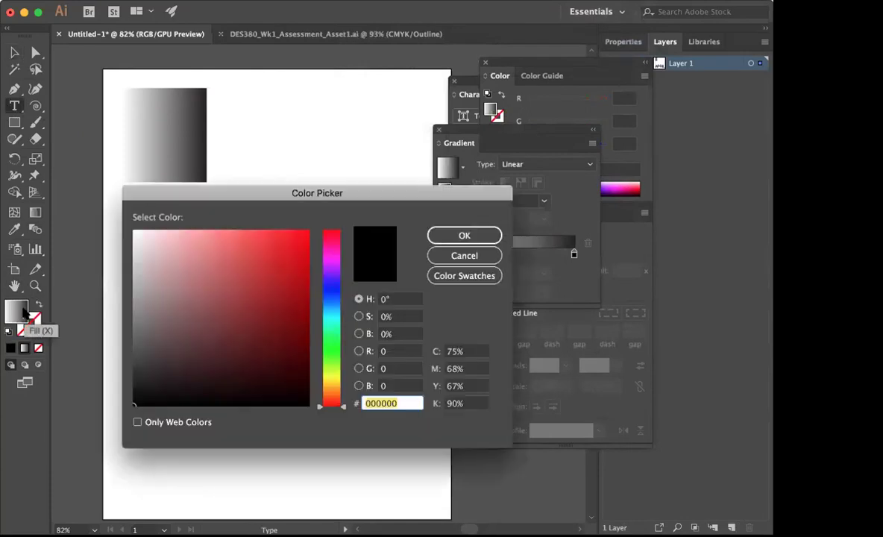
pyautogui.click(451, 235)
pyautogui.press('Escape')
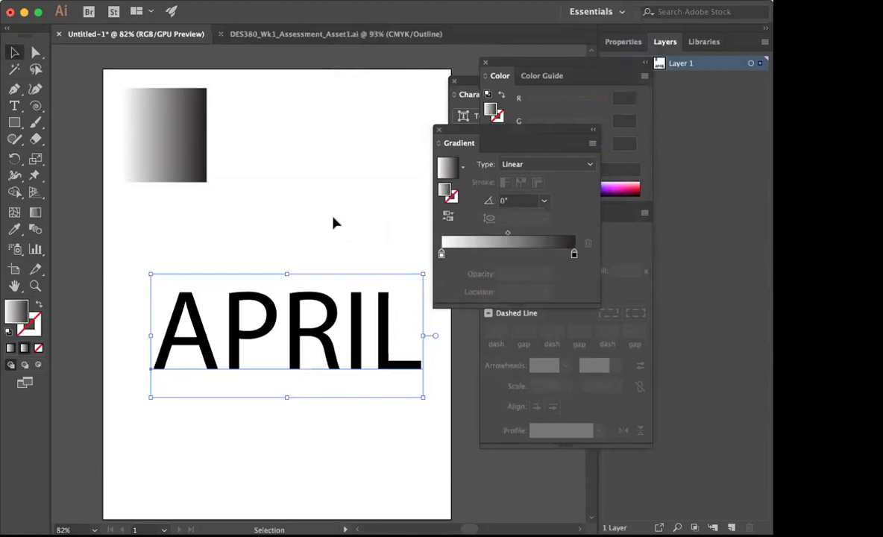
# Step: Convert the APRIL text to outlines, fill the letters with the linear gradient, and deselect them
pyautogui.click(240, 0)
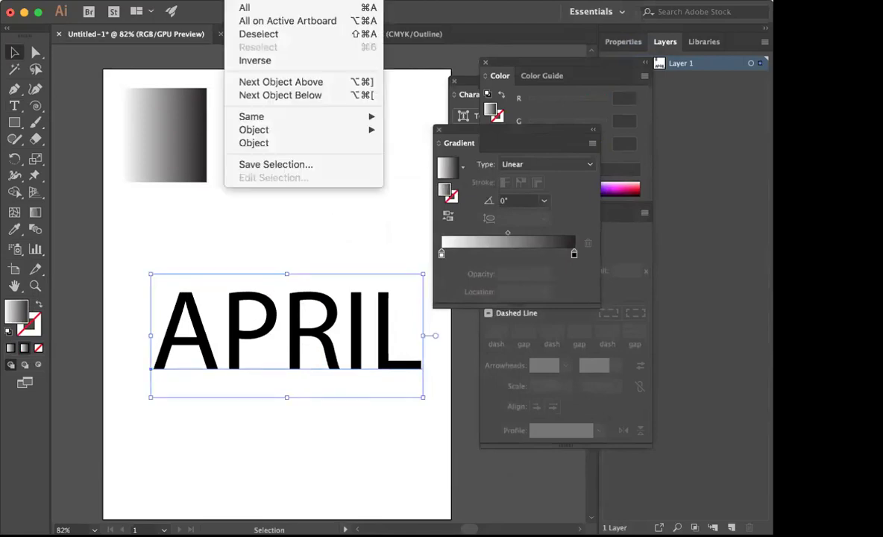
pyautogui.moveTo(207, 1)
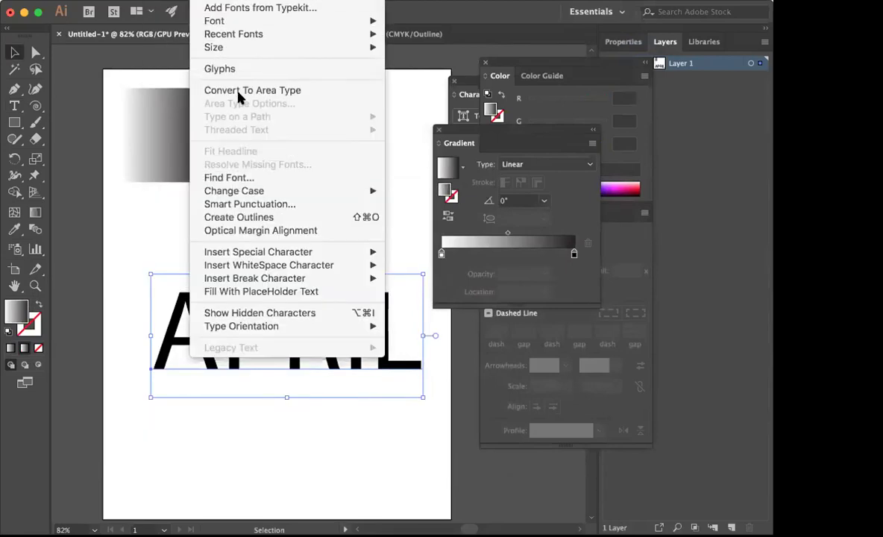
pyautogui.click(252, 217)
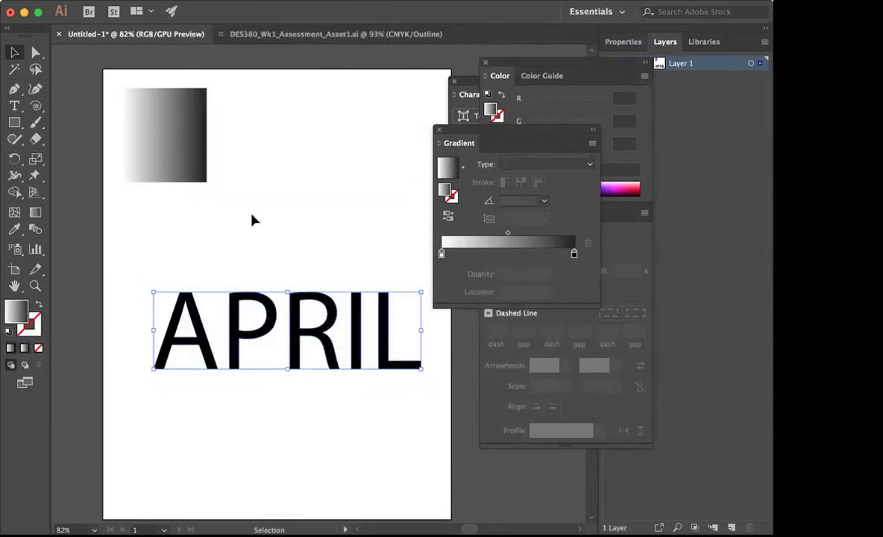
pyautogui.click(493, 240)
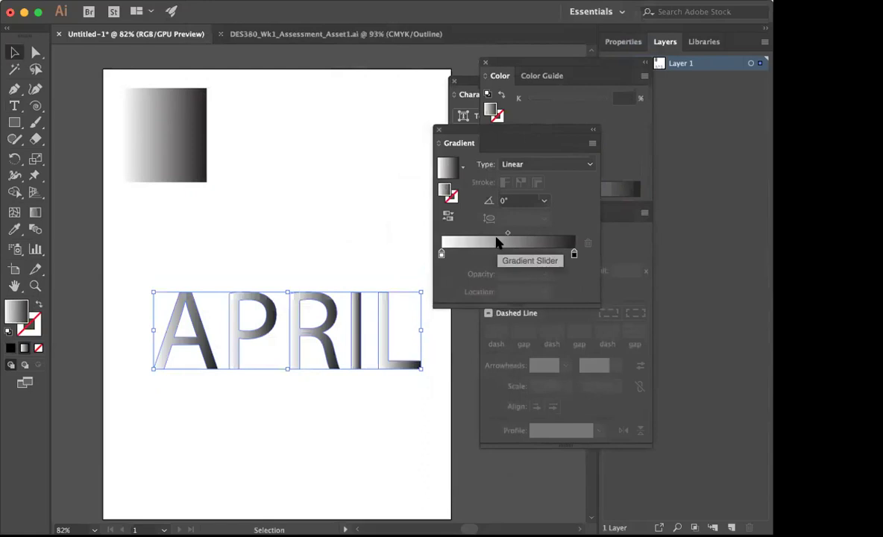
pyautogui.click(363, 236)
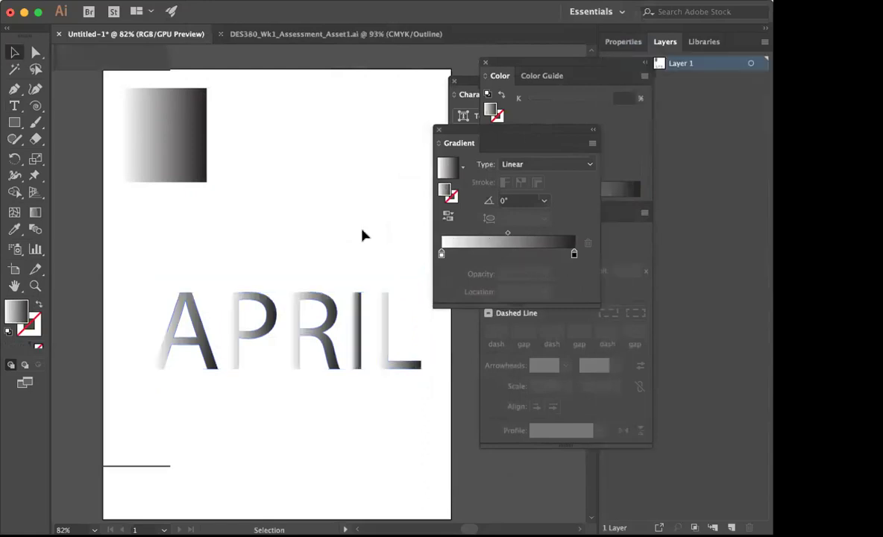
# Step: Change the gradient type of the outlined APRIL letters to Radial and deselect them
pyautogui.click(298, 312)
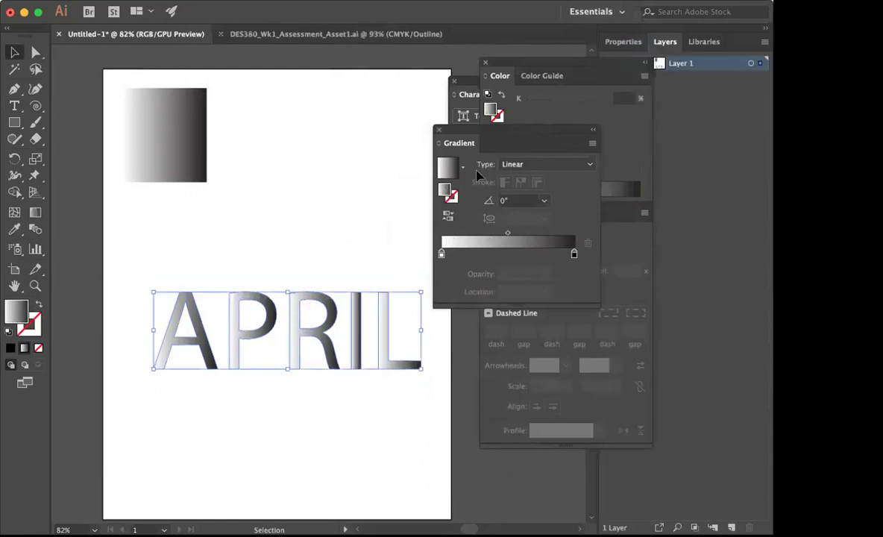
pyautogui.click(559, 164)
pyautogui.click(531, 193)
pyautogui.click(342, 217)
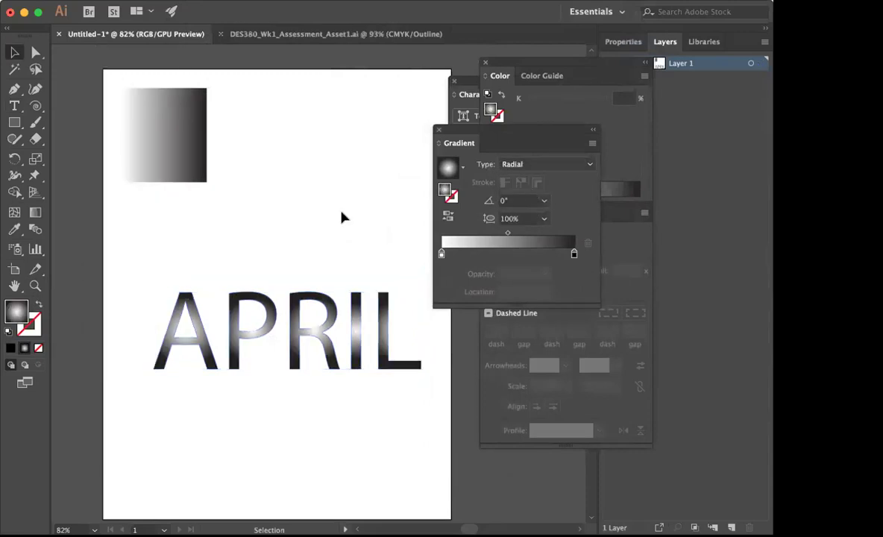
# Step: Move the outlined APRIL letters slightly left and down on the artboard
pyautogui.click(251, 300)
pyautogui.moveTo(251, 299); pyautogui.dragTo(239, 302)
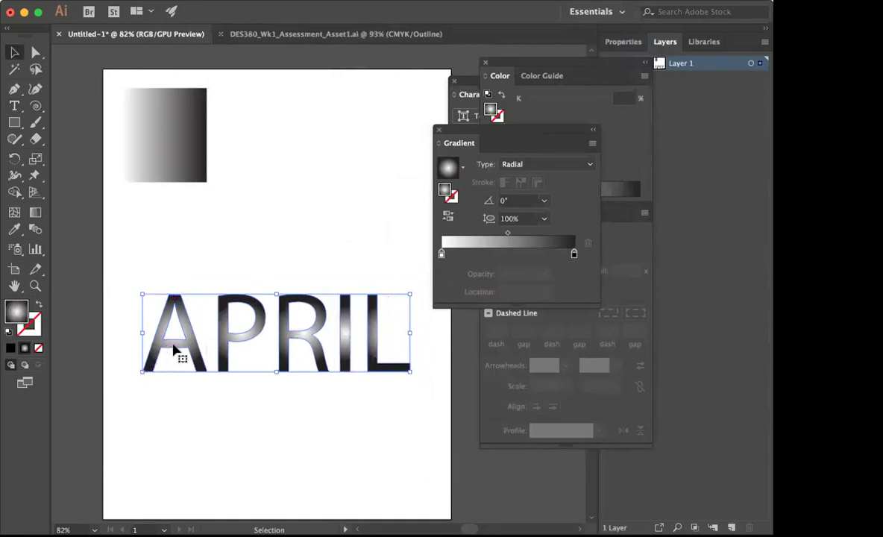
pyautogui.click(213, 275)
pyautogui.click(223, 302)
# Step: Delete the gradient-filled rectangle and the outlined APRIL letters so the artboard is empty
pyautogui.click(166, 135)
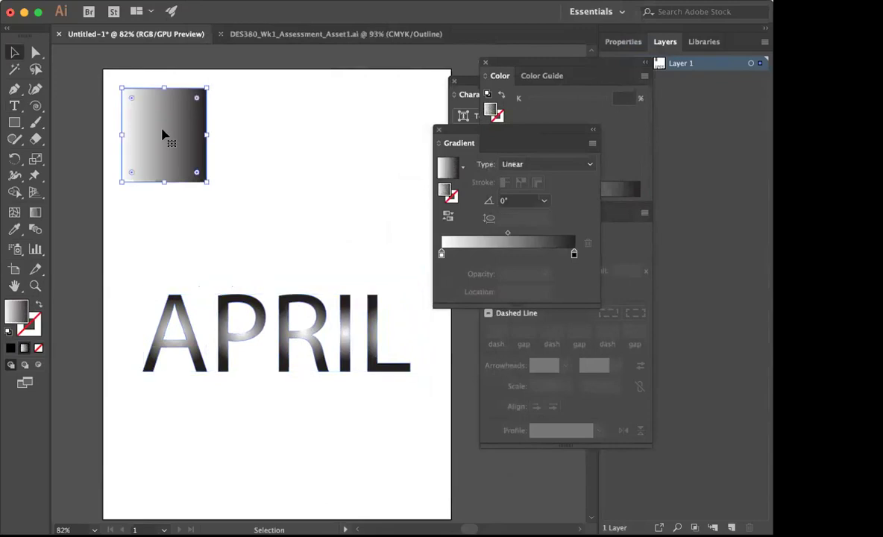
pyautogui.press('Delete')
pyautogui.click(280, 328)
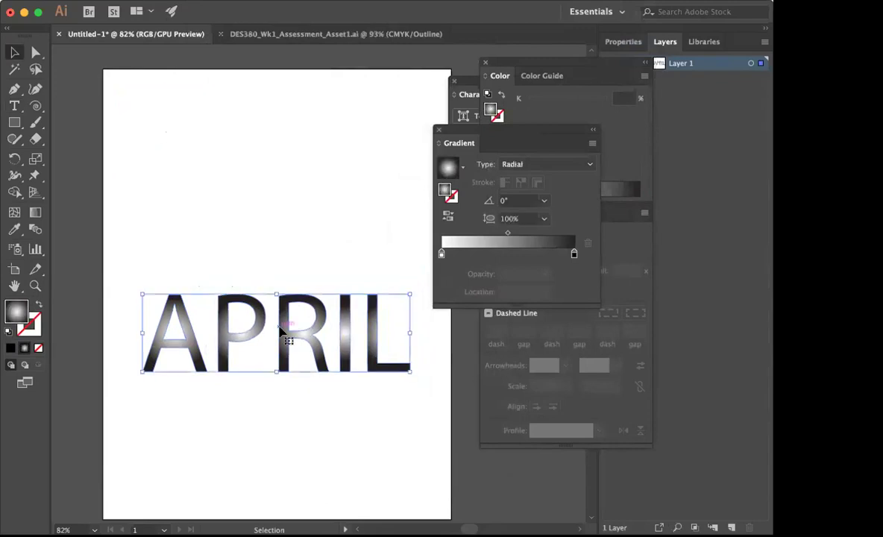
pyautogui.press('Delete')
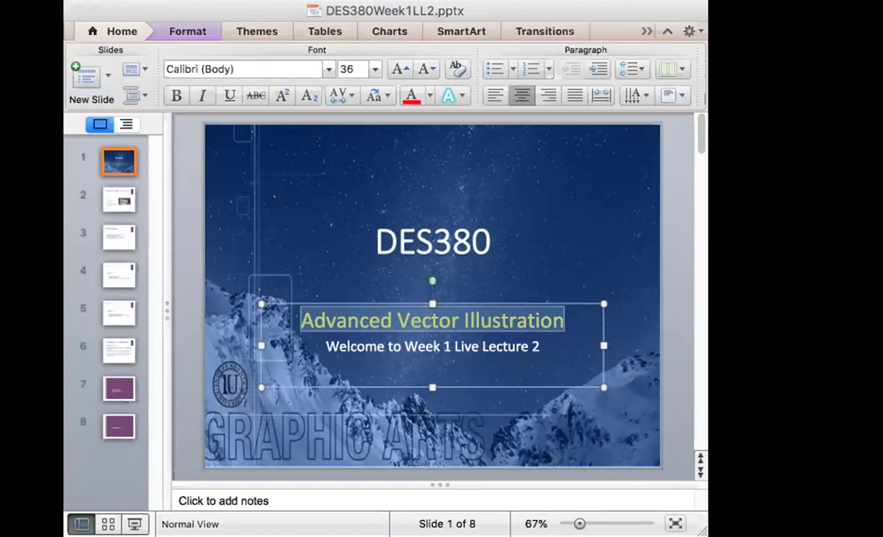
# Step: Switch to the Digital Arts Gradient tool article in the browser, find its embedded Freeform Gradients video, and reduce the page zoom to 90%
pyautogui.press('super+Tab')
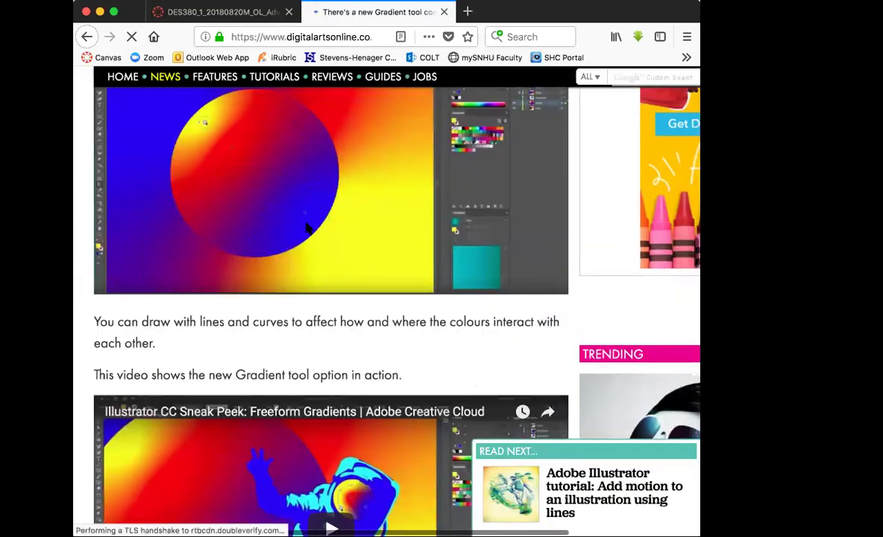
pyautogui.scroll(-4, 306, 228)
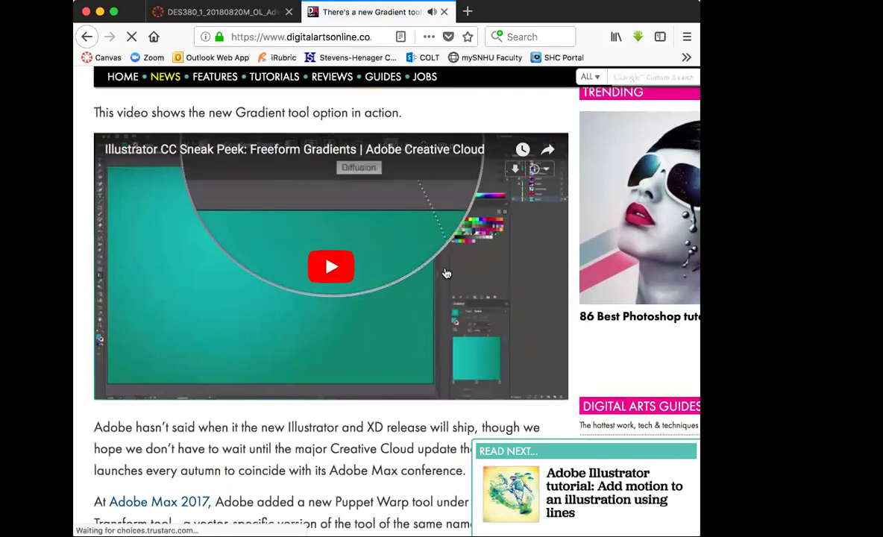
pyautogui.scroll(-3, 627, 455)
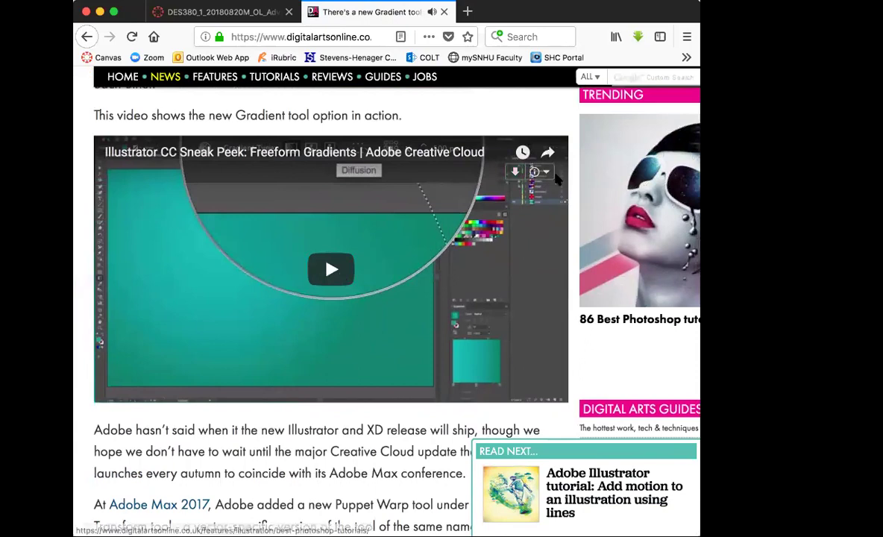
pyautogui.press('super+minus')
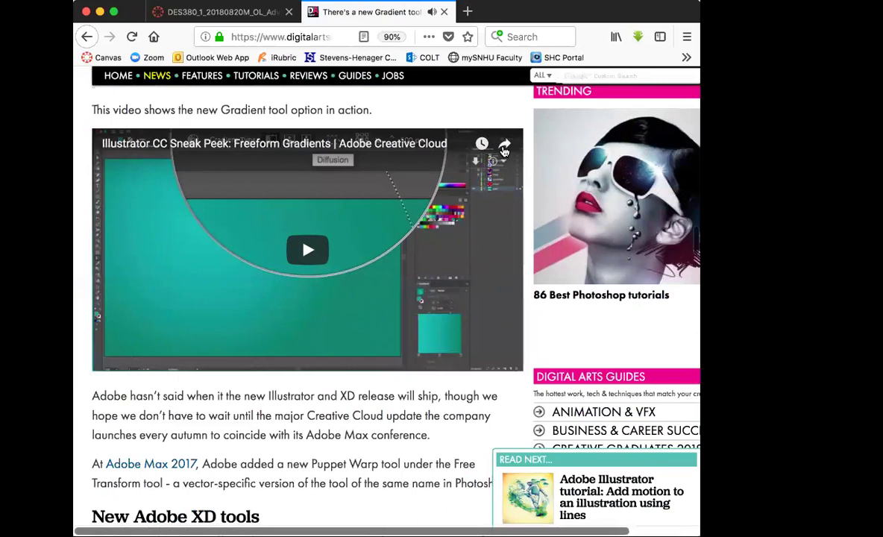
# Step: Open the embedded Freeform Gradients video on YouTube and close the Digital Arts article
pyautogui.moveTo(485, 342)
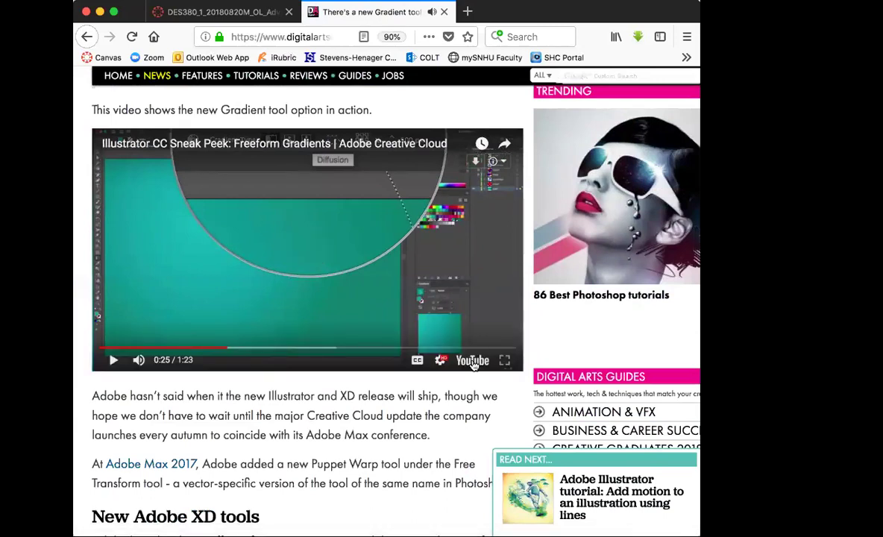
pyautogui.click(472, 361)
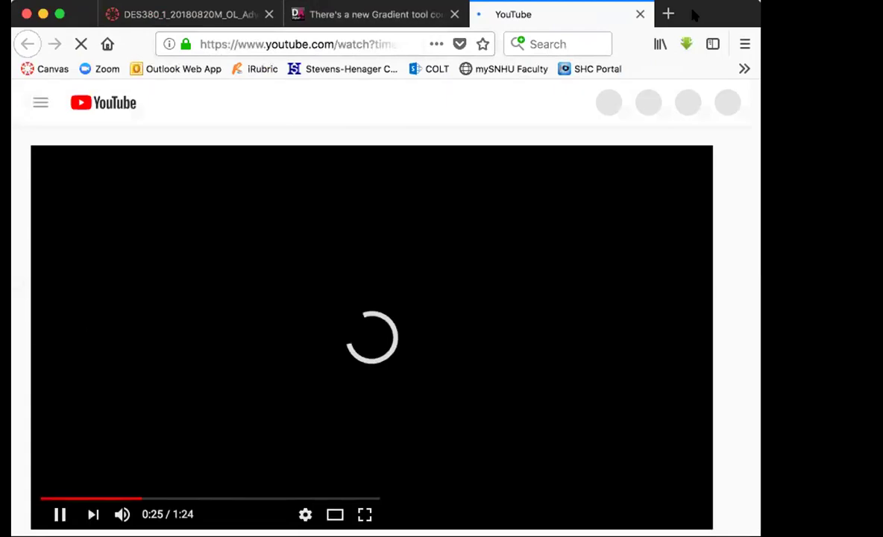
pyautogui.click(454, 14)
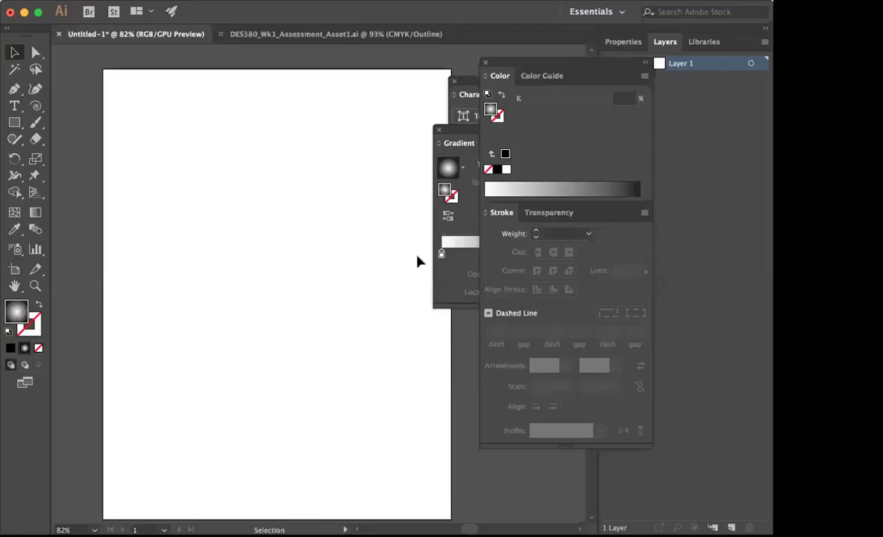
# Step: Move the Gradient panel to the artboard's lower area and draw a circle with the radial gradient fill in the upper half
pyautogui.moveTo(447, 137); pyautogui.dragTo(308, 334)
pyautogui.moveTo(15, 123); pyautogui.dragTo(44, 169)
pyautogui.moveTo(15, 123); pyautogui.dragTo(55, 156)
pyautogui.moveTo(185, 131); pyautogui.dragTo(351, 296)
pyautogui.press('v')
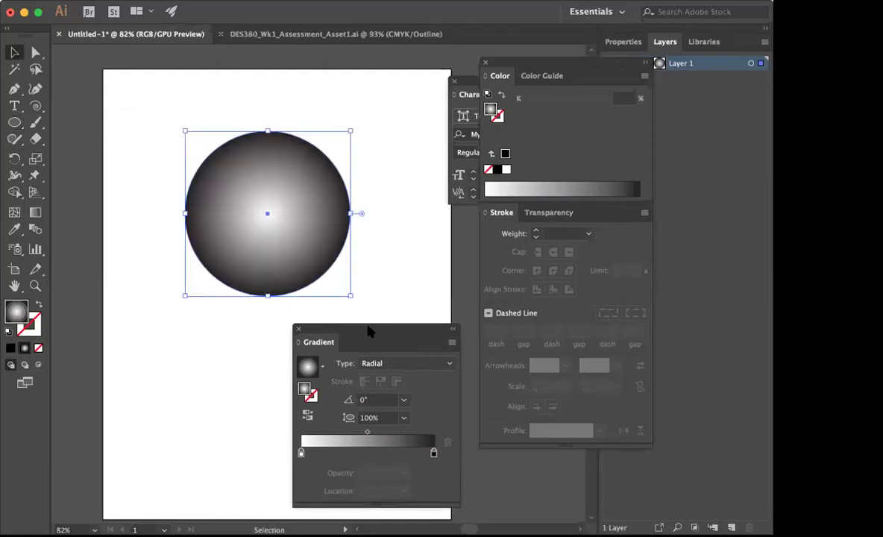
pyautogui.moveTo(369, 329); pyautogui.dragTo(388, 320)
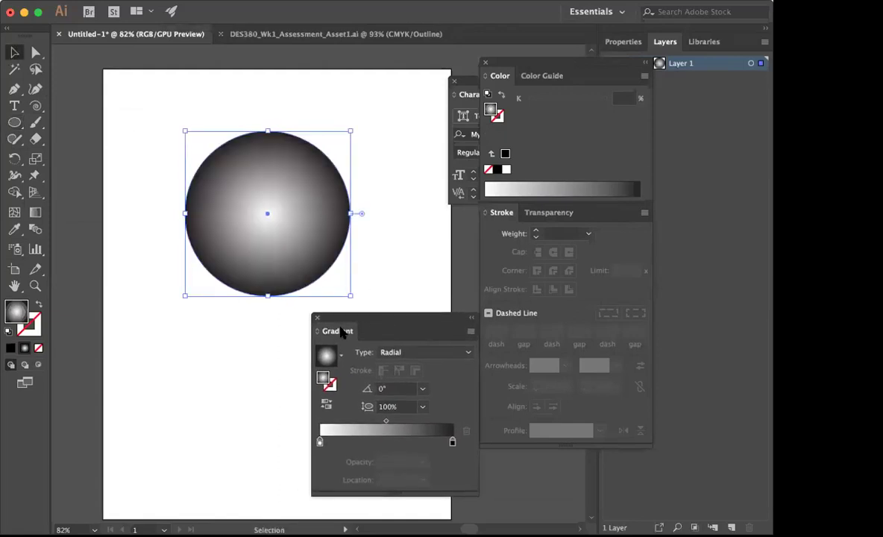
# Step: Check the gradient types offered for the circle's fill, keep Radial, and move the circle down and left on the artboard
pyautogui.click(468, 353)
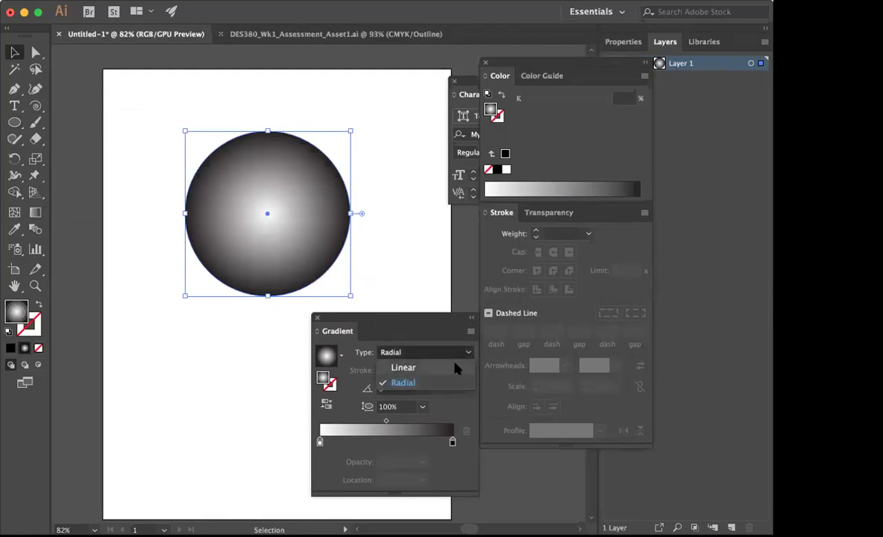
pyautogui.click(362, 356)
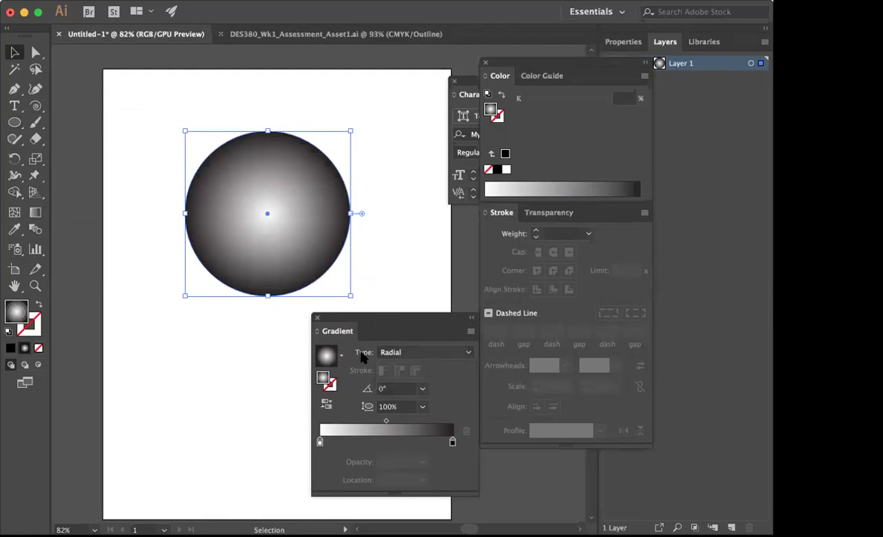
pyautogui.click(467, 355)
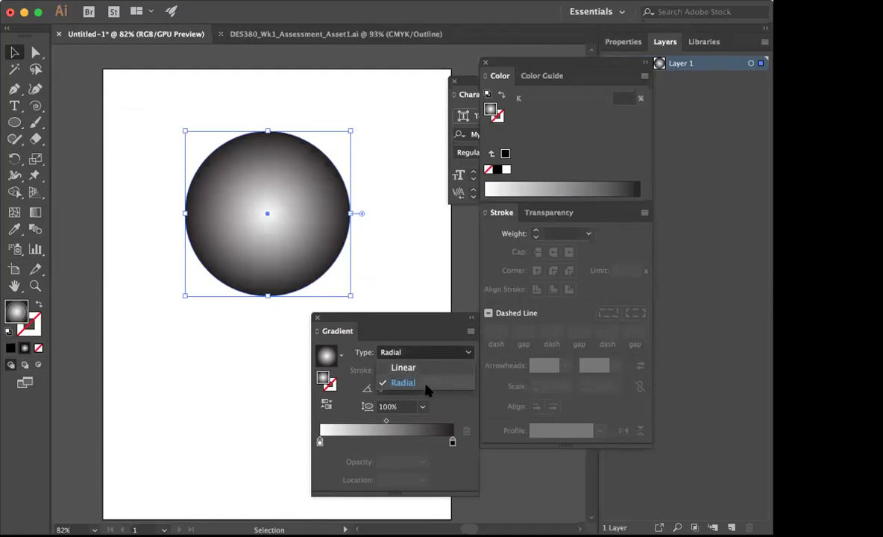
pyautogui.click(406, 238)
pyautogui.click(405, 237)
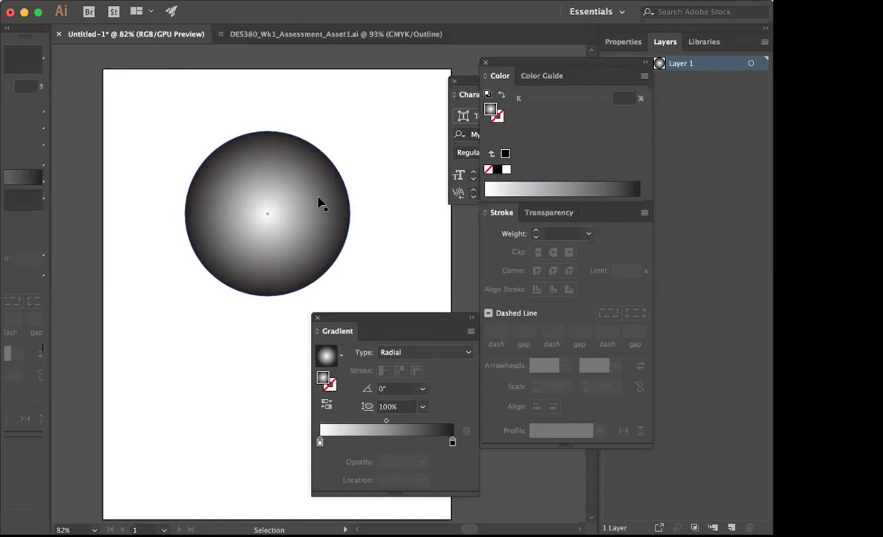
pyautogui.moveTo(300, 246); pyautogui.dragTo(246, 286)
pyautogui.click(388, 206)
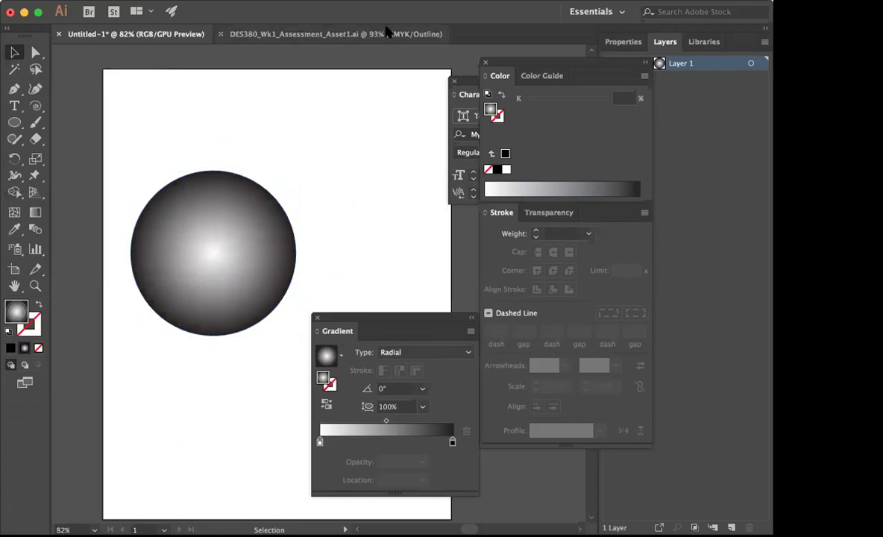
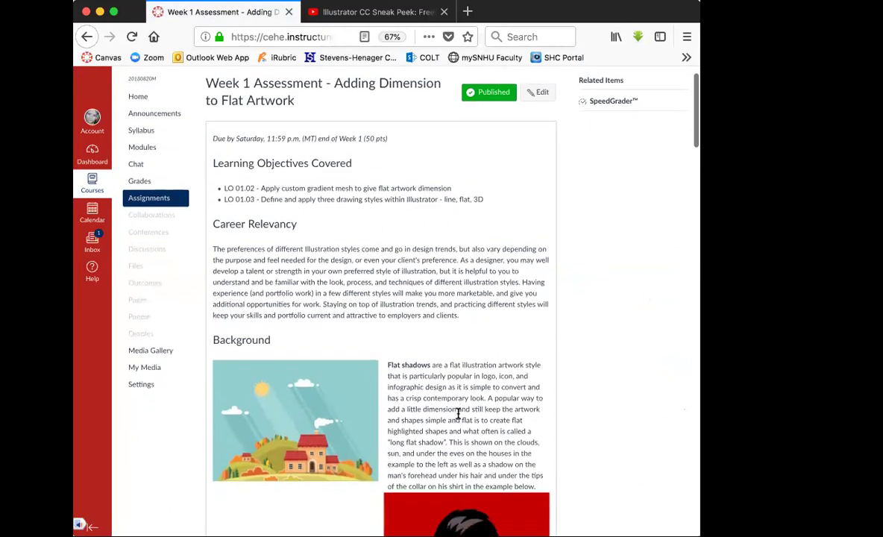
# Step: Examine the flat shadows and custom gradients examples in the Week 1 Assessment's Background section, enlarging the page to 80%
pyautogui.scroll(2, 458, 414)
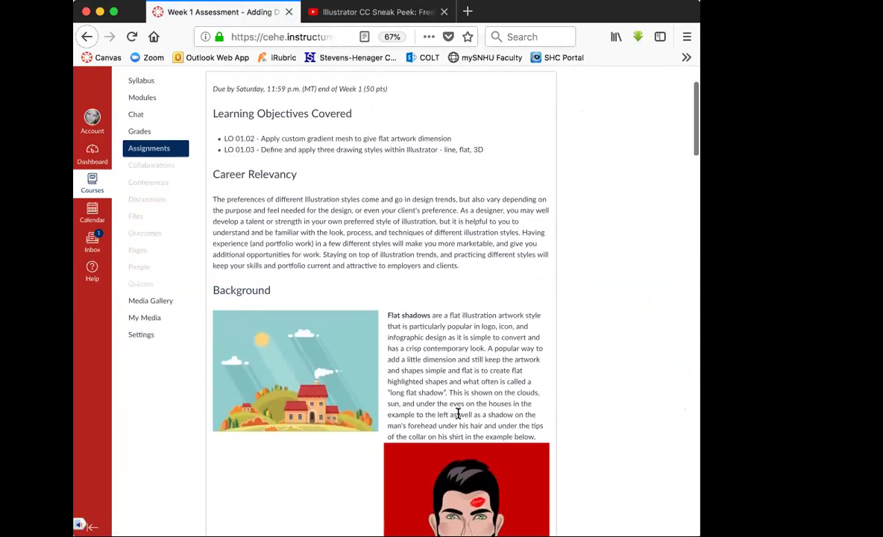
pyautogui.scroll(-3, 458, 413)
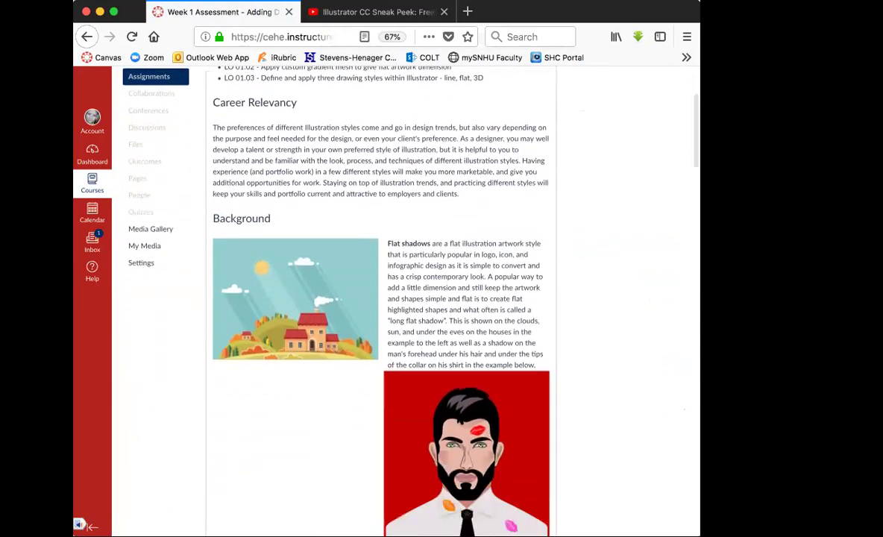
pyautogui.scroll(-10, 458, 412)
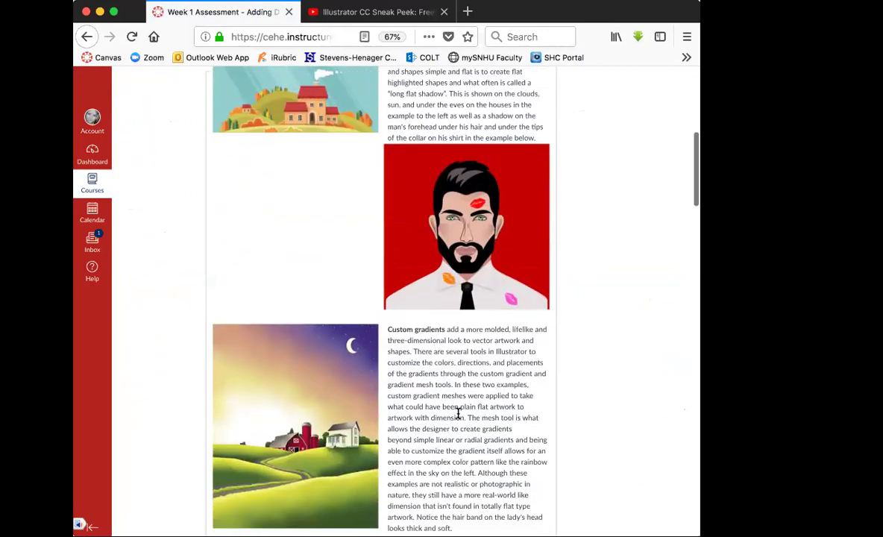
pyautogui.scroll(4, 458, 413)
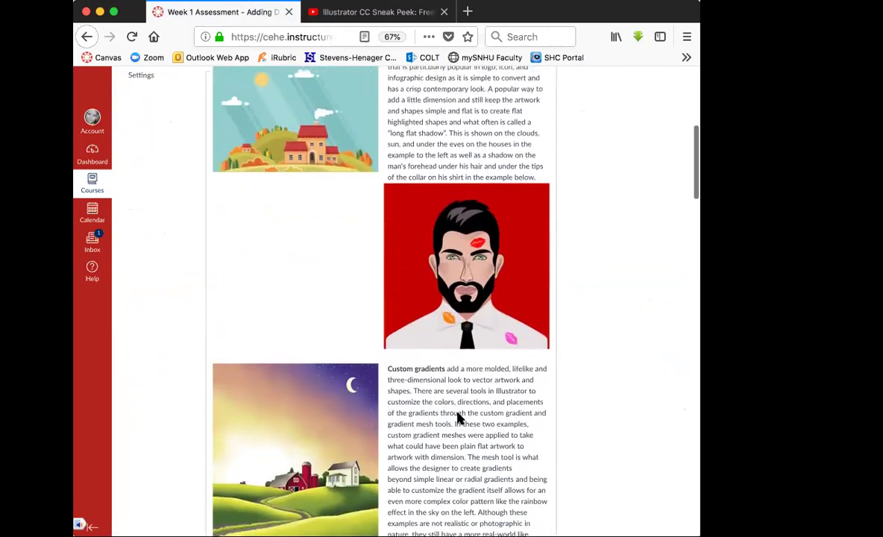
pyautogui.scroll(4, 458, 420)
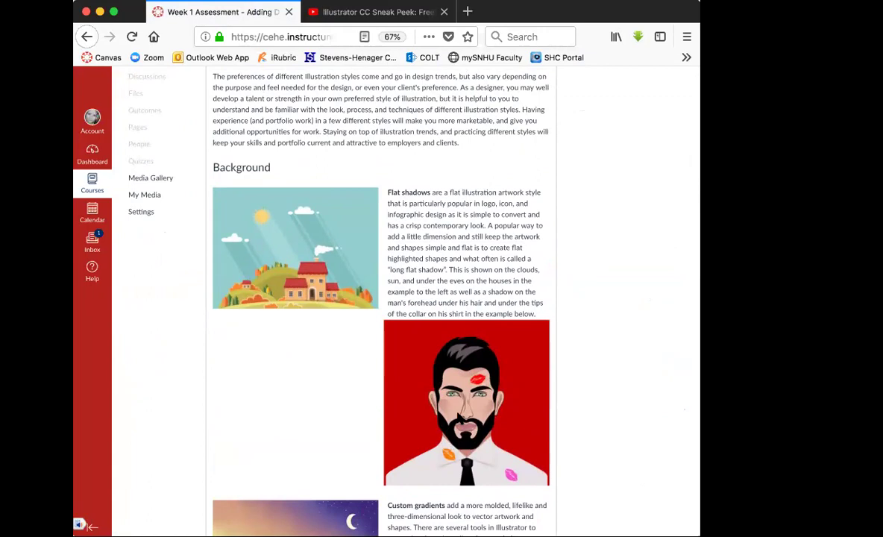
pyautogui.scroll(-7, 458, 417)
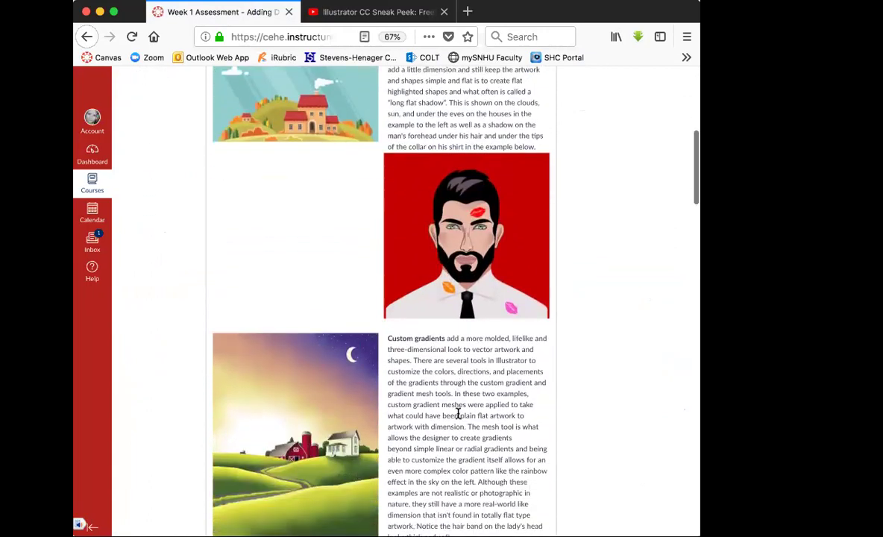
pyautogui.scroll(5, 458, 413)
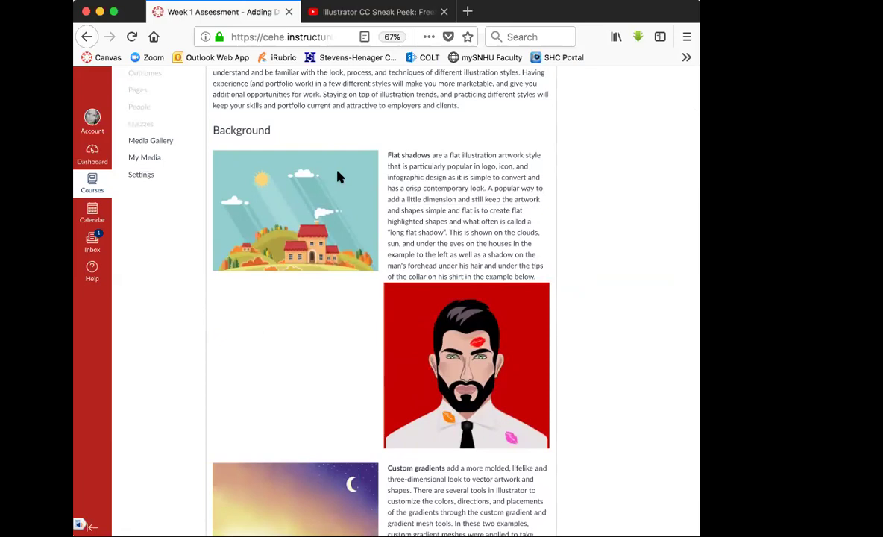
pyautogui.press('super+equal')
pyautogui.scroll(-1, 556, 321)
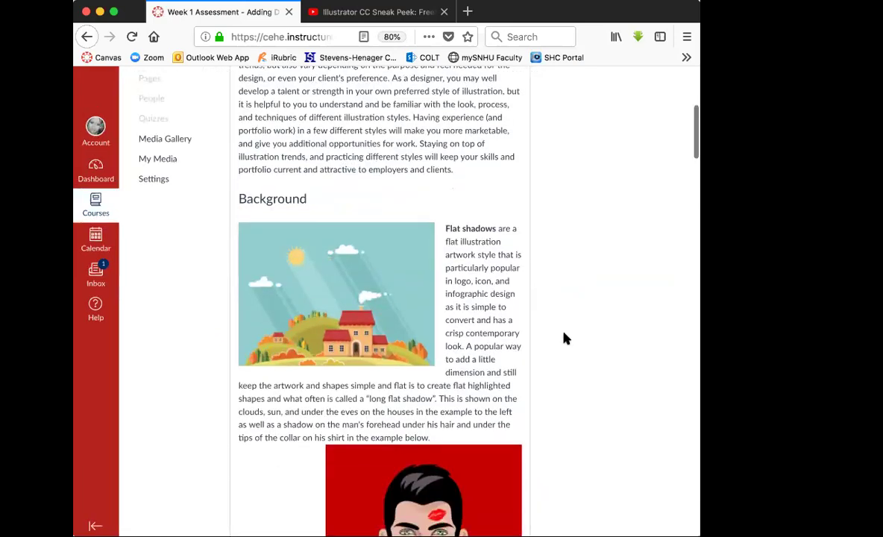
pyautogui.scroll(-1, 565, 339)
pyautogui.scroll(-1, 566, 339)
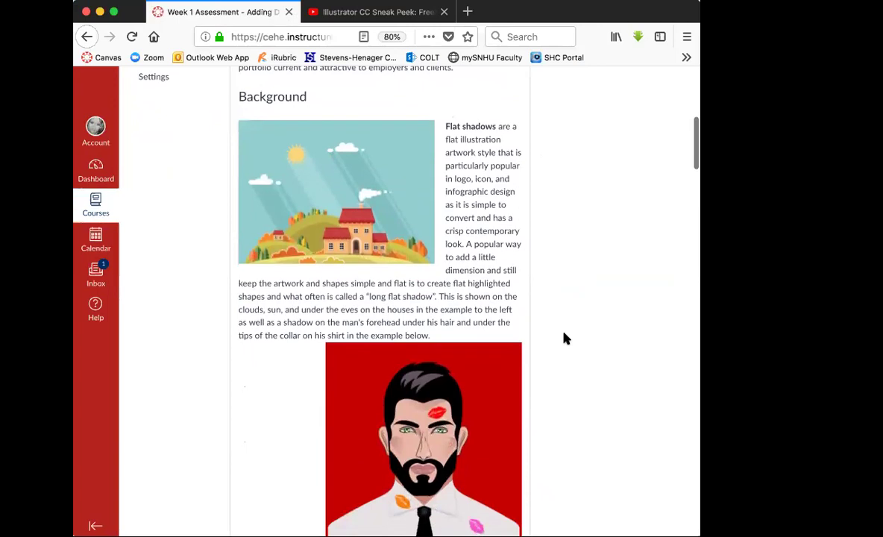
# Step: Examine the flat shadow examples, the house landscape and the bearded man's portrait, in the Background section
pyautogui.scroll(-1, 564, 333)
pyautogui.rightClick(564, 333)
pyautogui.click(561, 262)
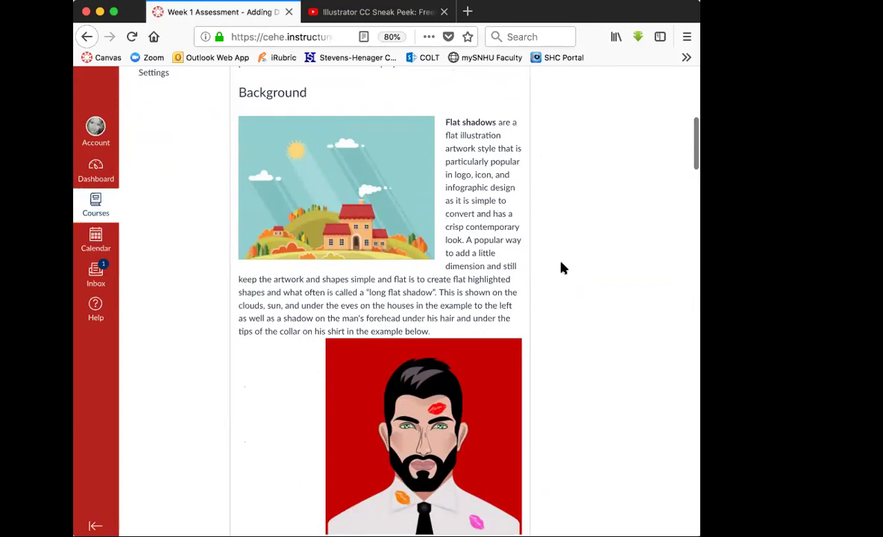
pyautogui.scroll(-1, 563, 268)
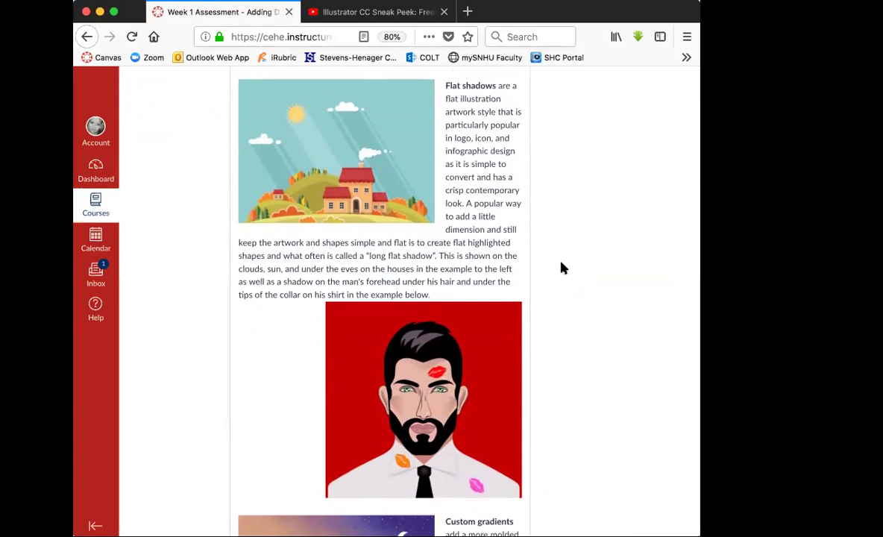
pyautogui.scroll(1, 563, 268)
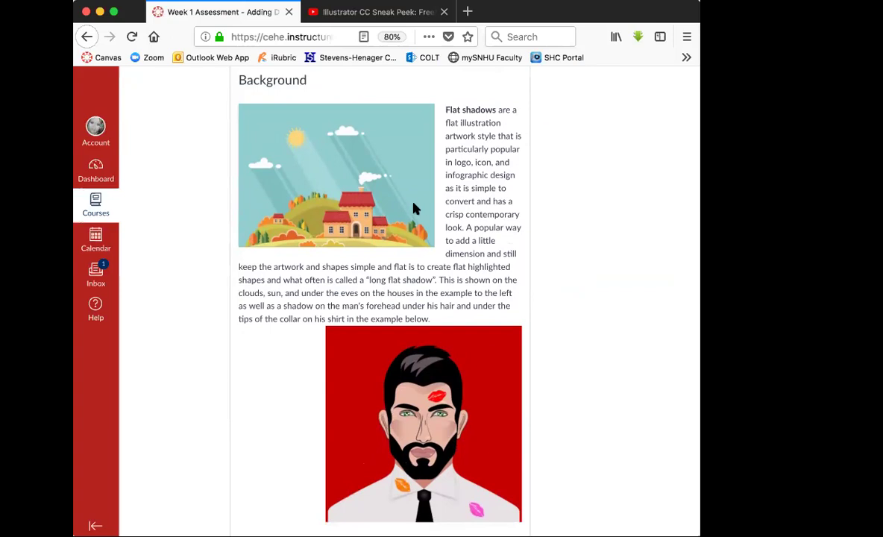
pyautogui.scroll(-2, 415, 209)
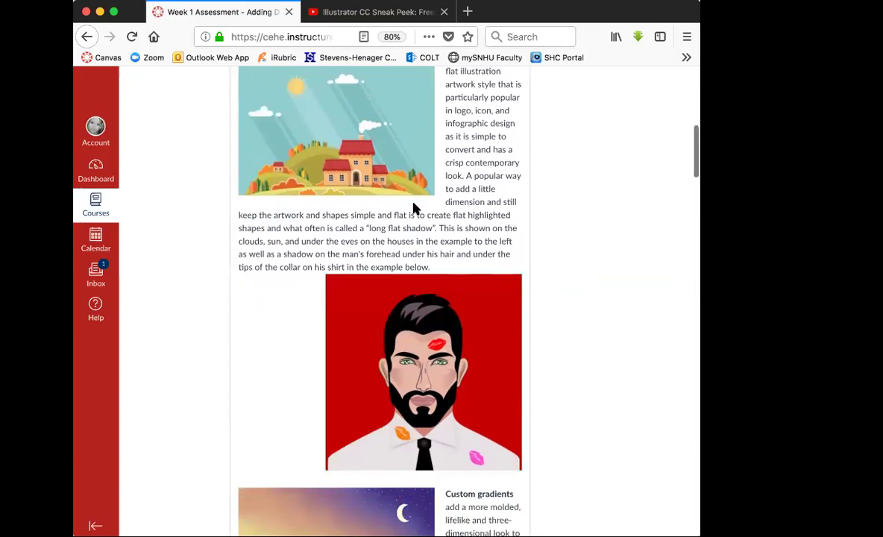
# Step: Examine the custom gradients text with its farm landscape and the portrait of the woman with the hair band
pyautogui.scroll(-5, 416, 209)
pyautogui.scroll(-3, 415, 209)
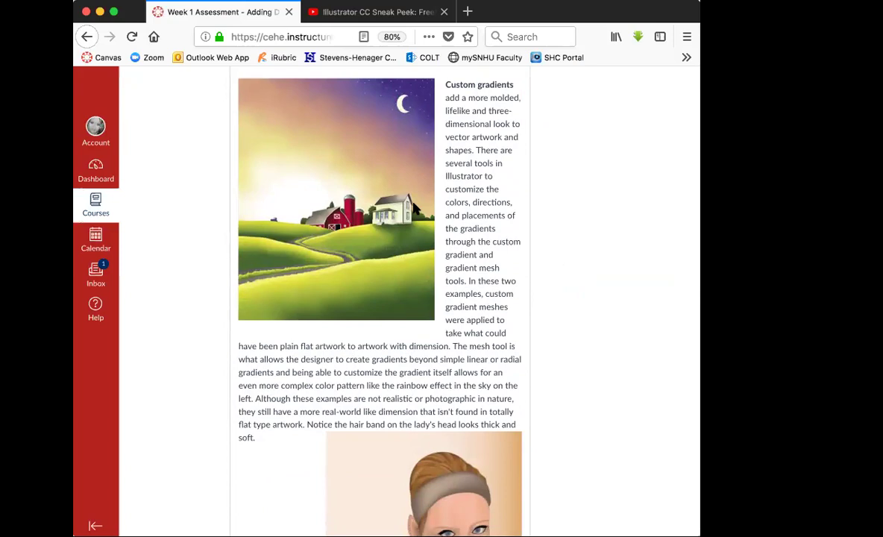
pyautogui.scroll(-1, 416, 208)
pyautogui.scroll(-3, 523, 333)
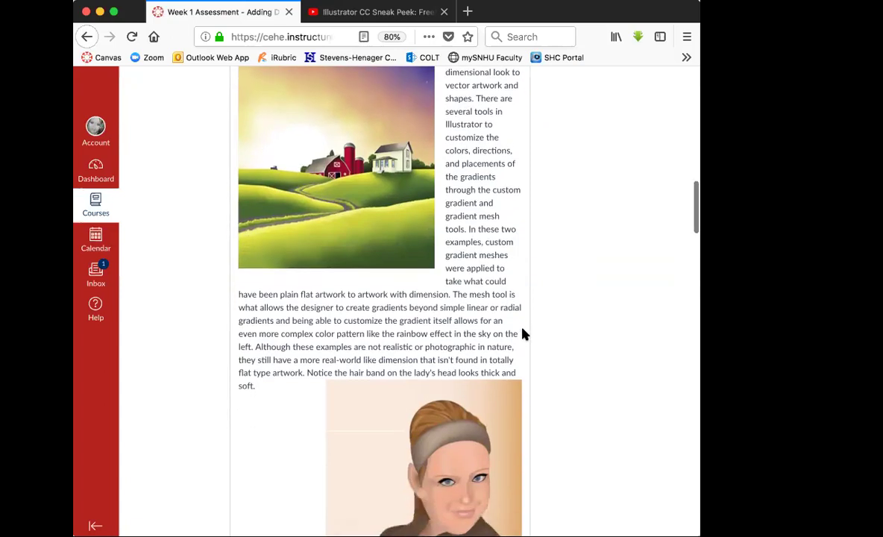
pyautogui.scroll(-3, 523, 332)
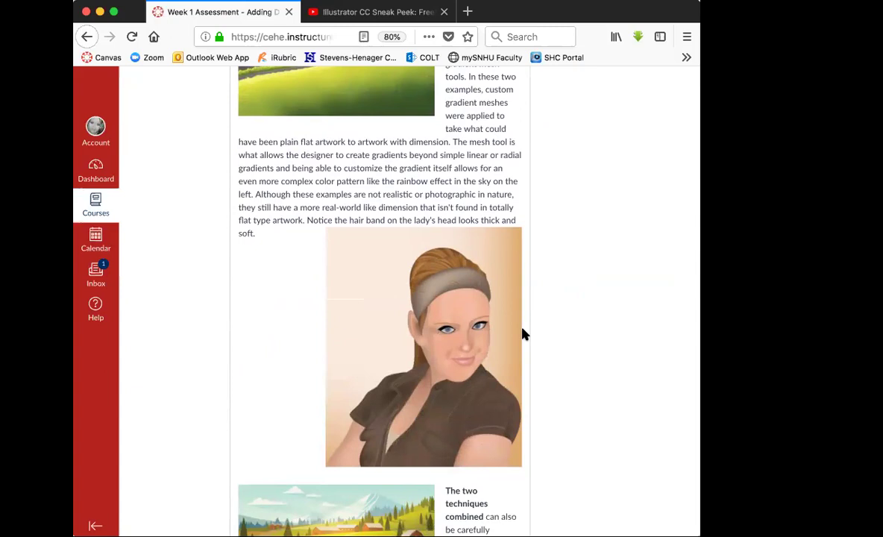
pyautogui.scroll(-1, 525, 334)
pyautogui.scroll(5, 525, 335)
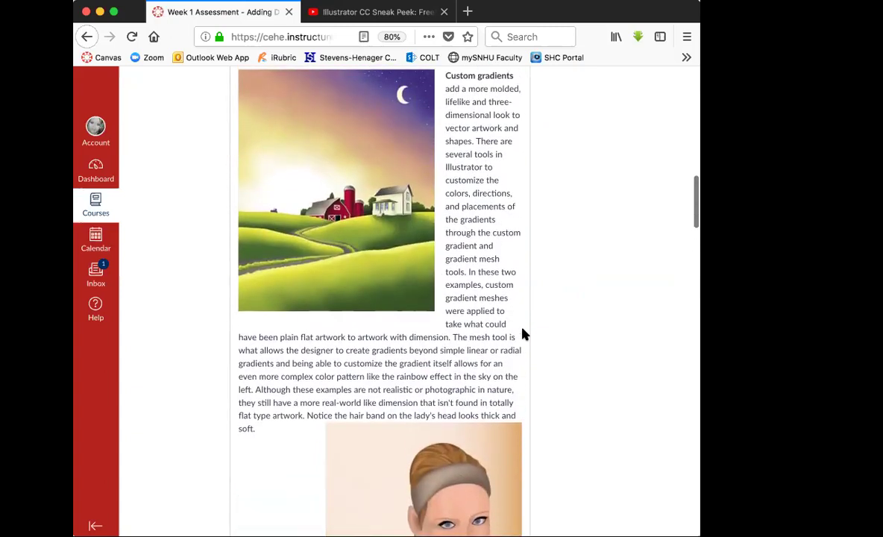
pyautogui.scroll(-3, 524, 335)
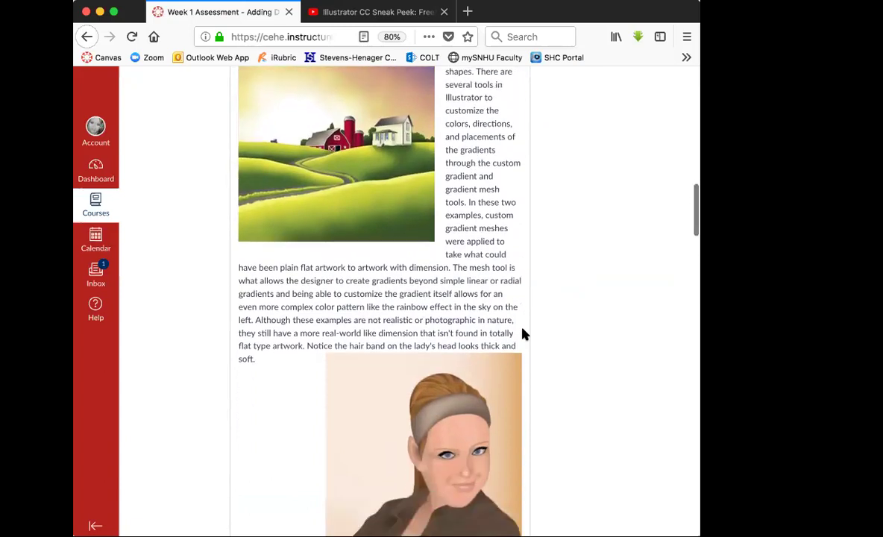
pyautogui.scroll(-3, 525, 335)
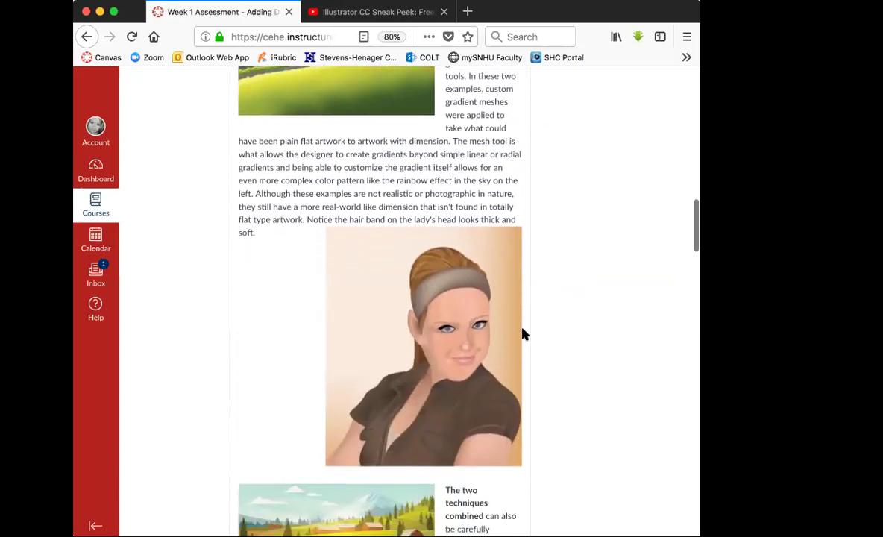
pyautogui.scroll(-2, 524, 335)
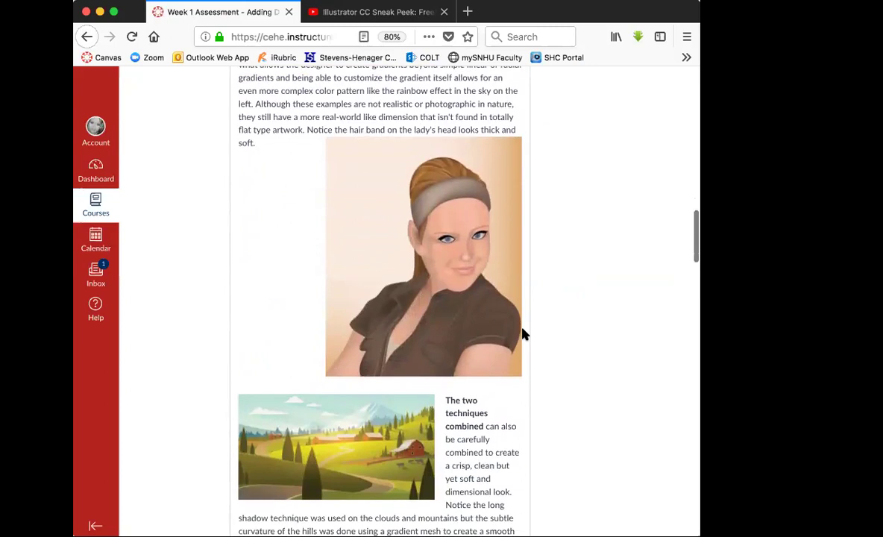
# Step: Read the combined techniques example, the Prompt and the Assignment Instructions through to the Submission Requirements
pyautogui.scroll(-1, 525, 335)
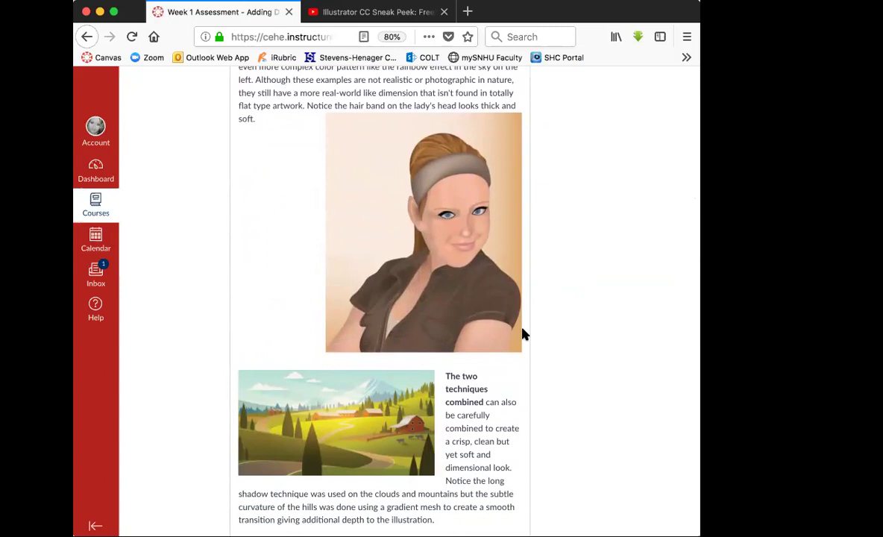
pyautogui.scroll(-1, 525, 335)
pyautogui.scroll(-5, 525, 335)
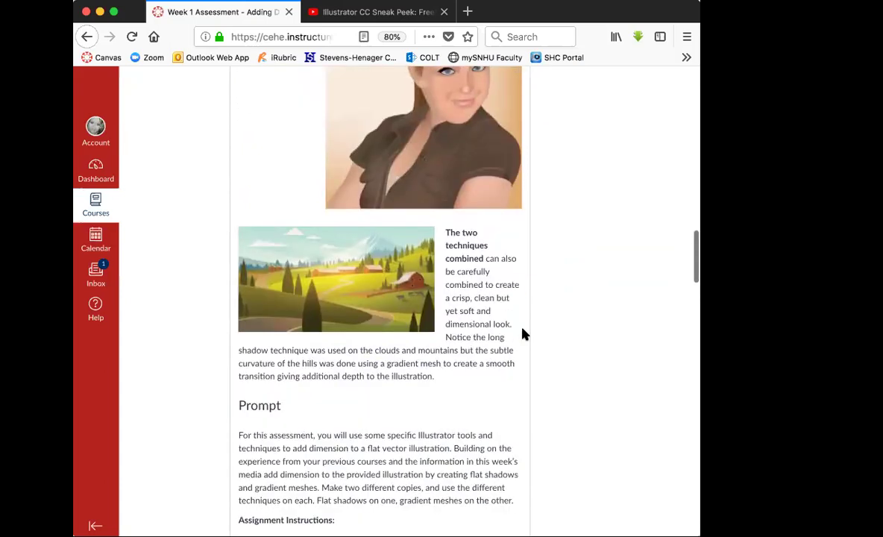
pyautogui.scroll(-1, 525, 335)
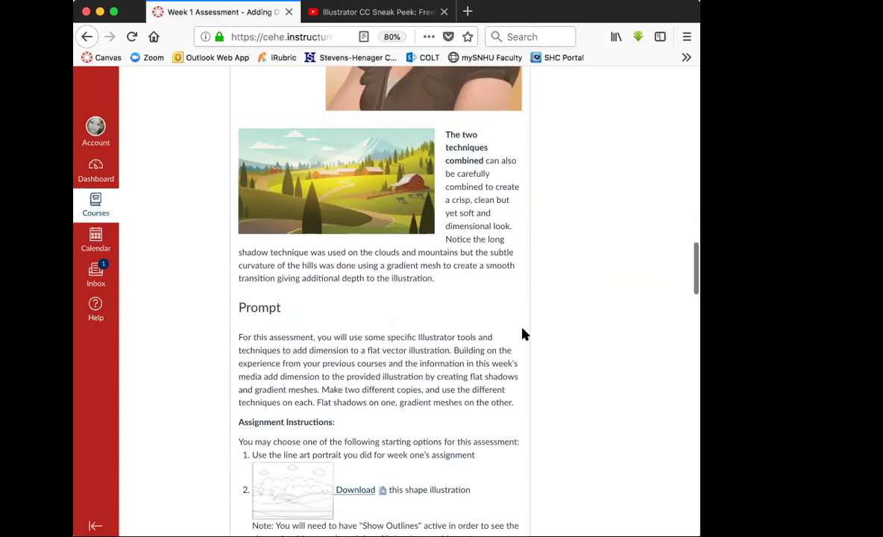
pyautogui.scroll(-5, 525, 334)
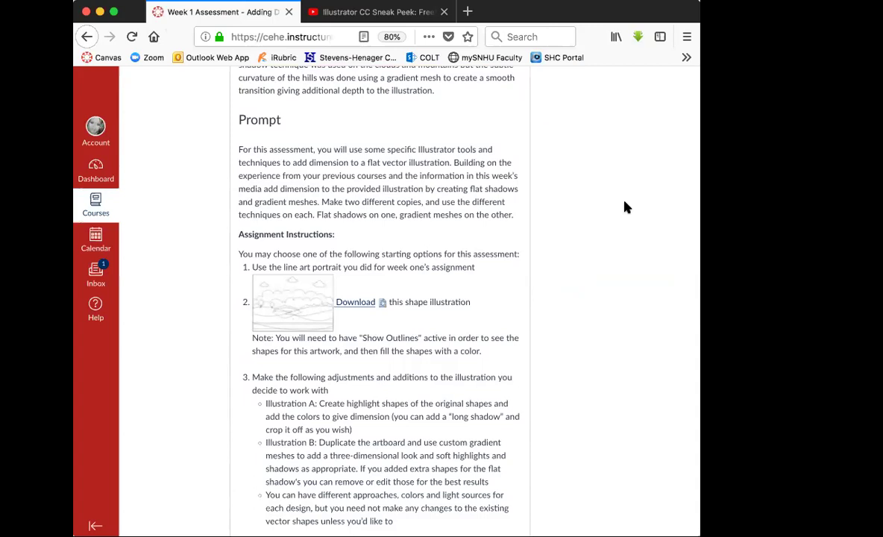
pyautogui.scroll(-2, 627, 207)
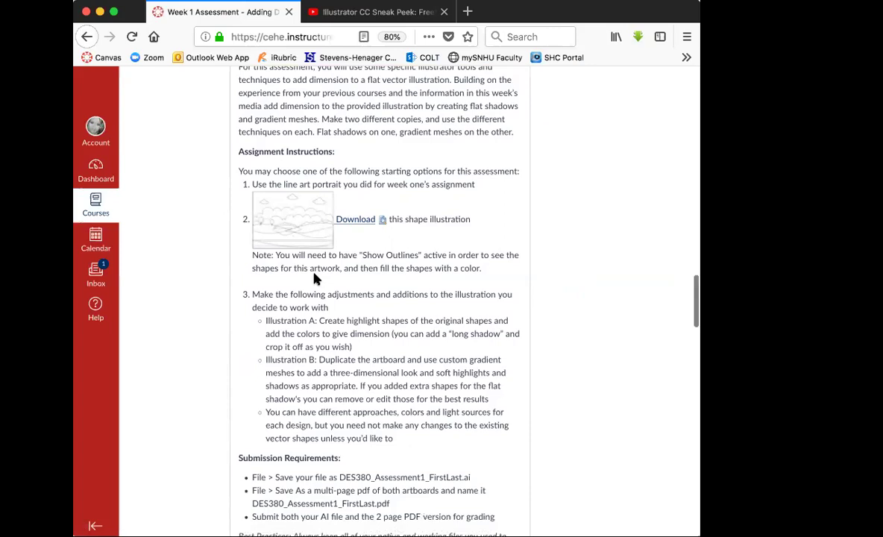
pyautogui.scroll(-3, 398, 335)
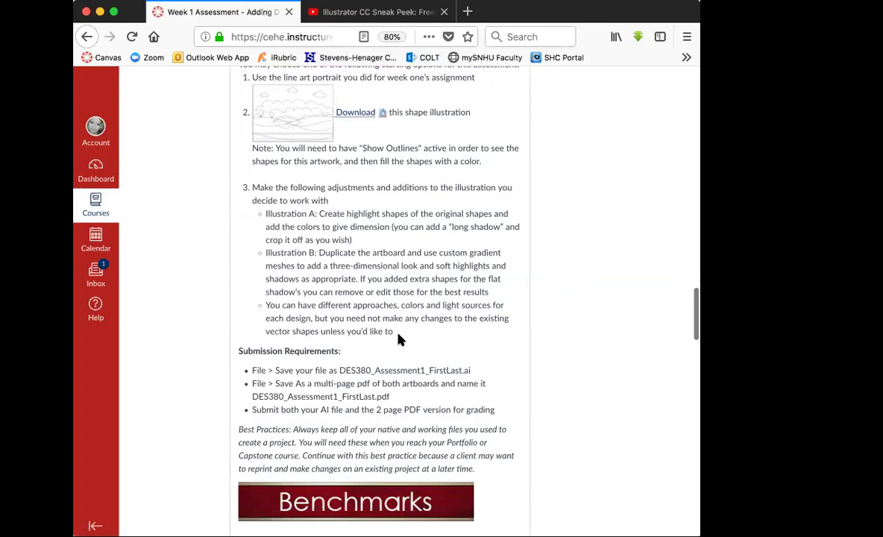
# Step: Review the Illustration A and B instructions, briefly highlighting item 3, and go on to the Task Benchmark Examples
pyautogui.scroll(3, 398, 340)
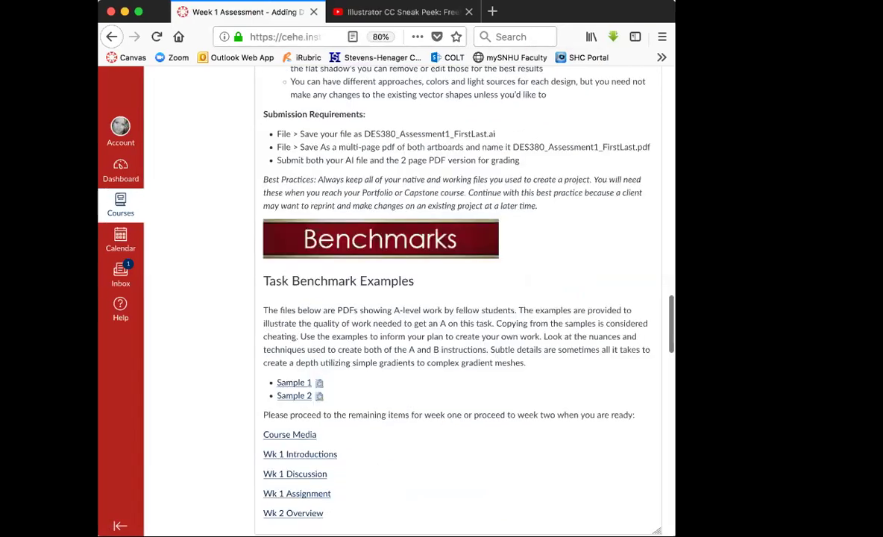
pyautogui.scroll(-6, 518, 393)
pyautogui.scroll(5, 519, 393)
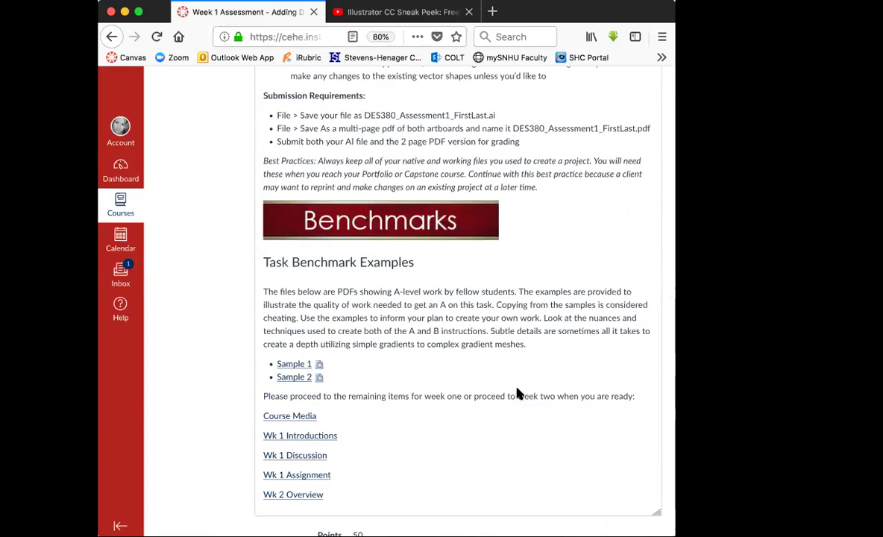
pyautogui.scroll(1, 519, 393)
pyautogui.scroll(5, 519, 393)
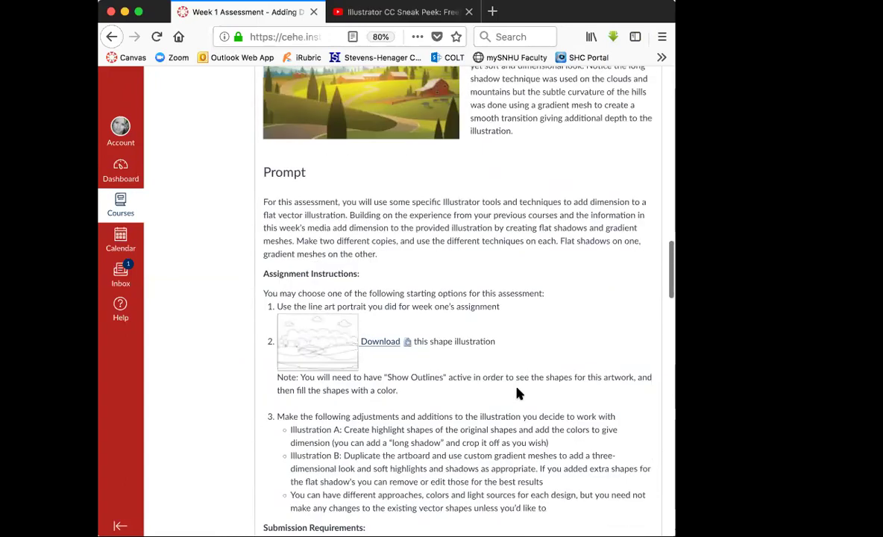
pyautogui.scroll(-2, 518, 393)
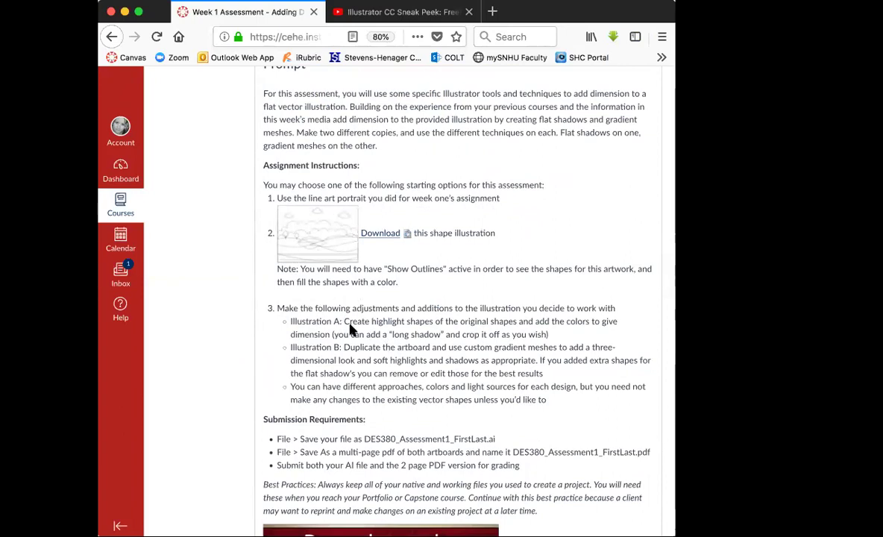
pyautogui.moveTo(270, 308); pyautogui.dragTo(588, 412)
pyautogui.click(285, 343)
pyautogui.scroll(-1, 281, 347)
pyautogui.scroll(-8, 281, 346)
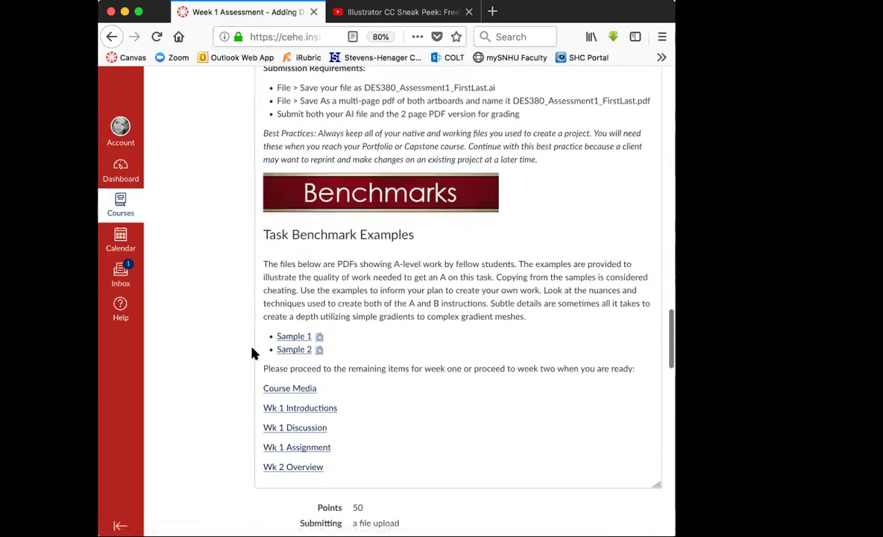
# Step: Download the Sample 1 benchmark PDF and open it in Acrobat to check the comment on its first page
pyautogui.click(302, 340)
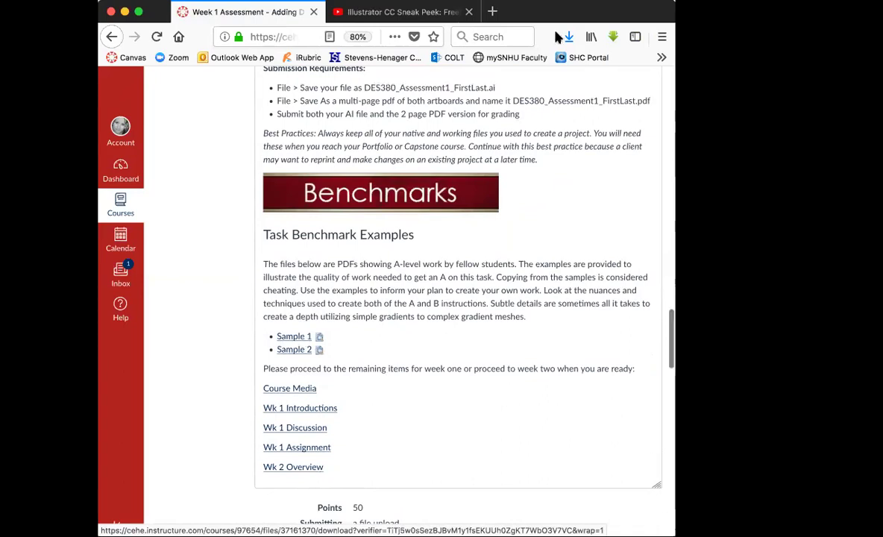
pyautogui.click(568, 37)
pyautogui.click(511, 75)
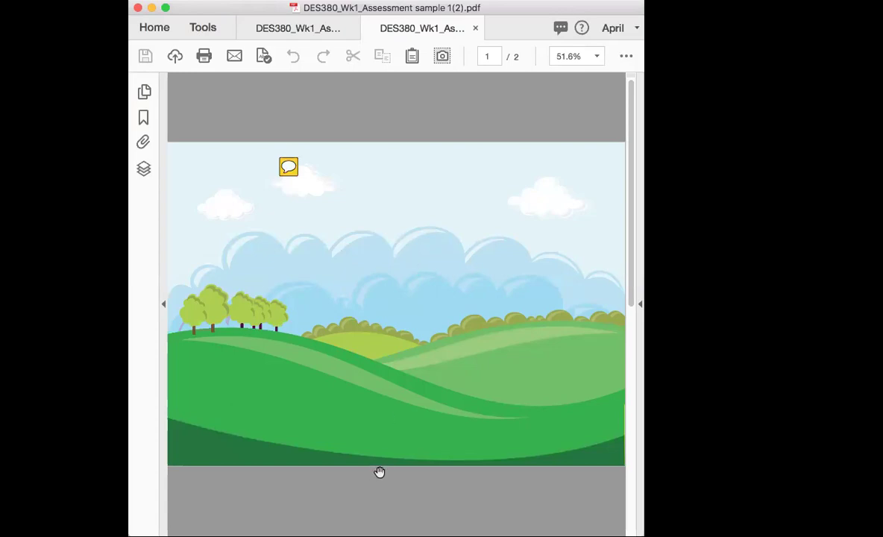
pyautogui.moveTo(295, 171)
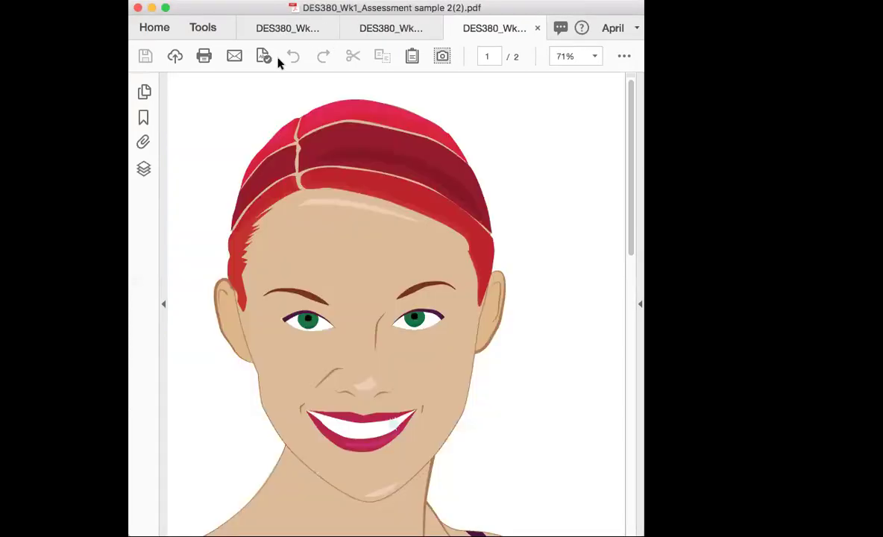
# Step: Compare the flat shadow and gradient mesh portraits on the two pages of the Sample 2 PDF at 50% zoom
pyautogui.press('super+minus')
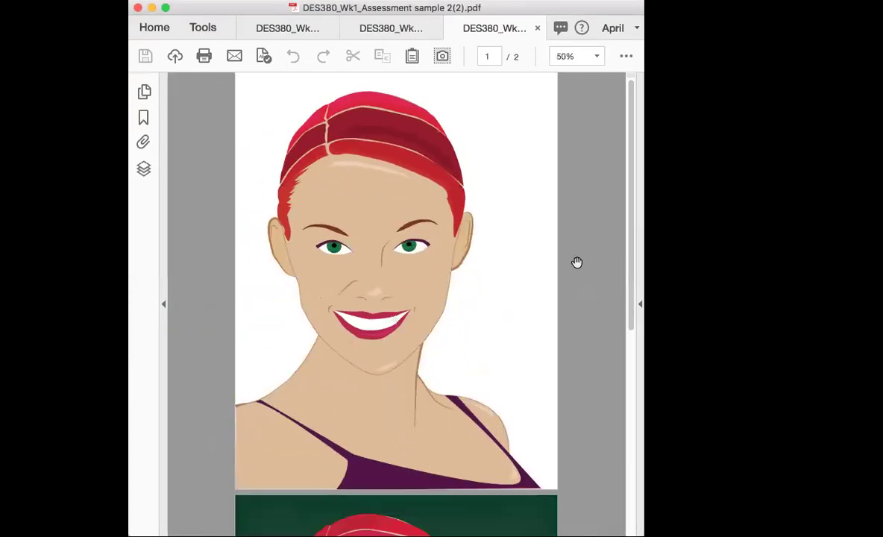
pyautogui.scroll(-5, 577, 262)
pyautogui.scroll(5, 577, 262)
pyautogui.scroll(-5, 577, 262)
pyautogui.moveTo(322, 388)
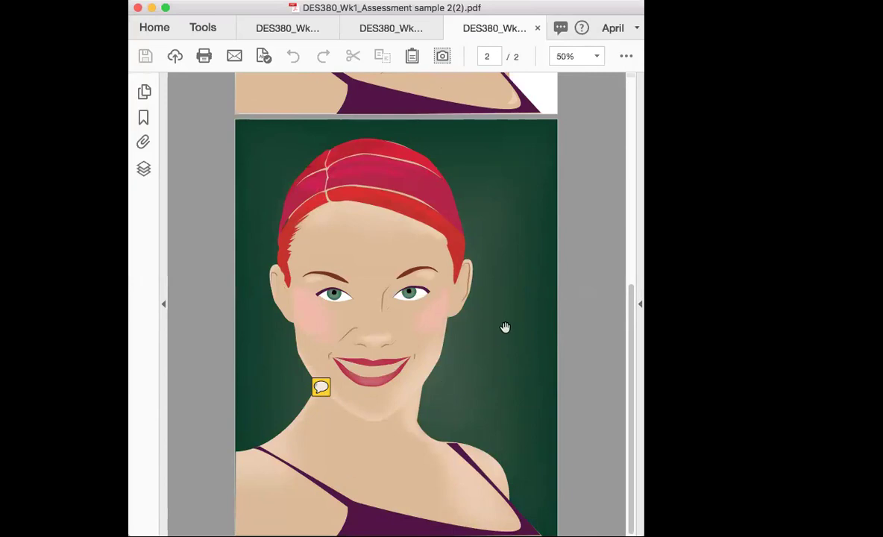
pyautogui.scroll(5, 506, 326)
pyautogui.scroll(-5, 505, 327)
pyautogui.scroll(5, 385, 468)
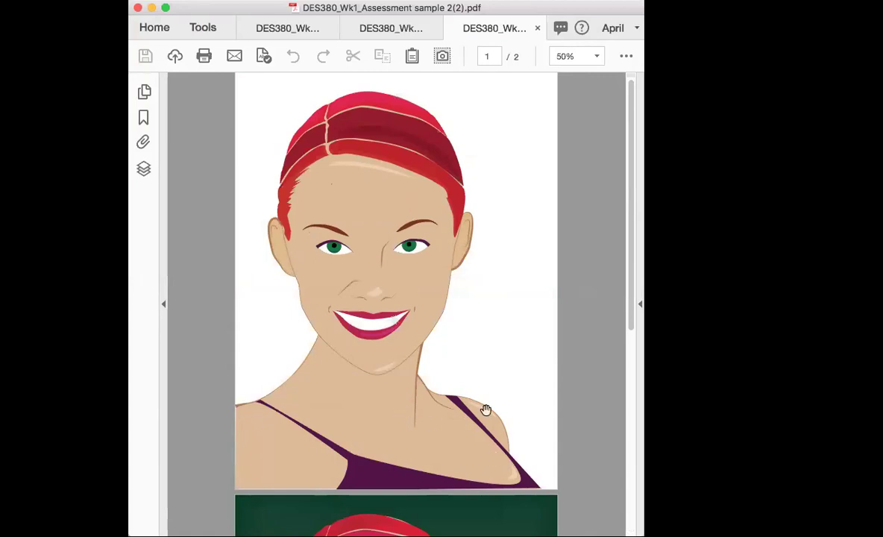
pyautogui.scroll(-5, 491, 427)
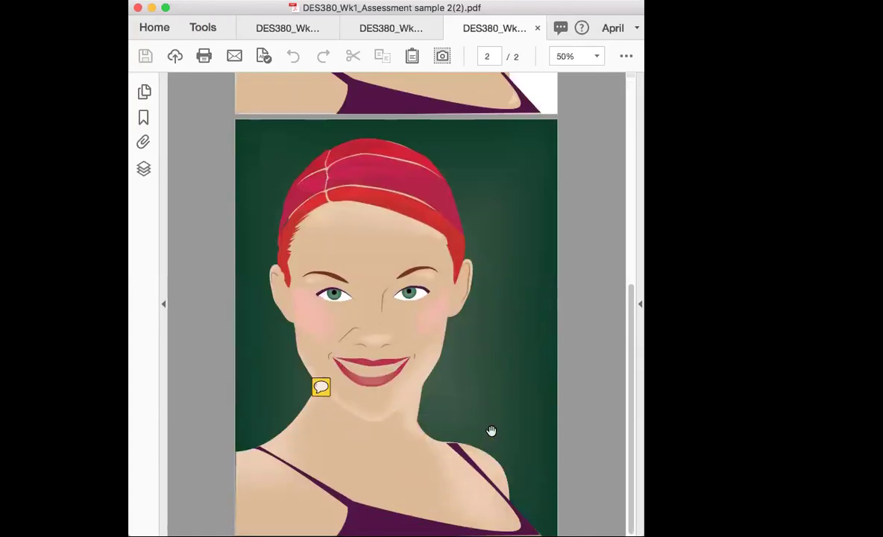
pyautogui.scroll(5, 491, 427)
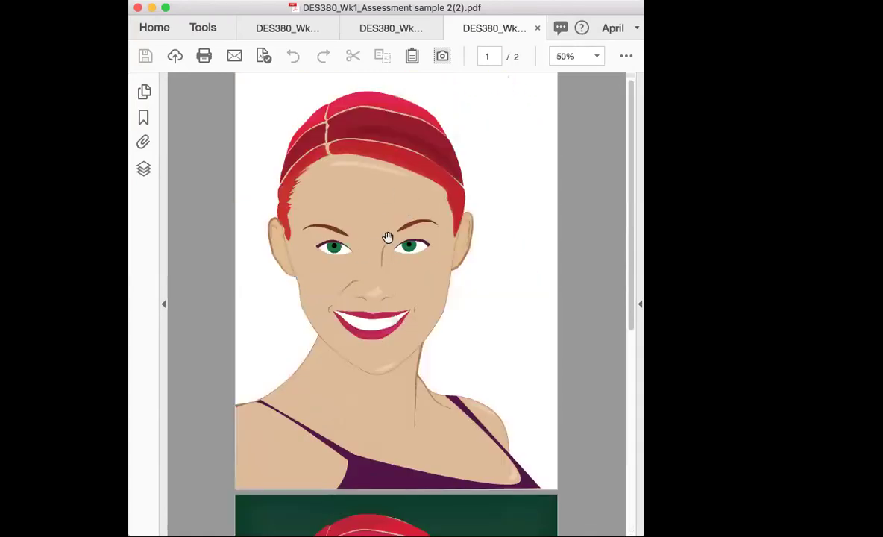
pyautogui.scroll(-5, 388, 237)
# Step: Return to the Sample 1 PDF and compare its two landscape pages, checking the comment on page 2
pyautogui.click(401, 29)
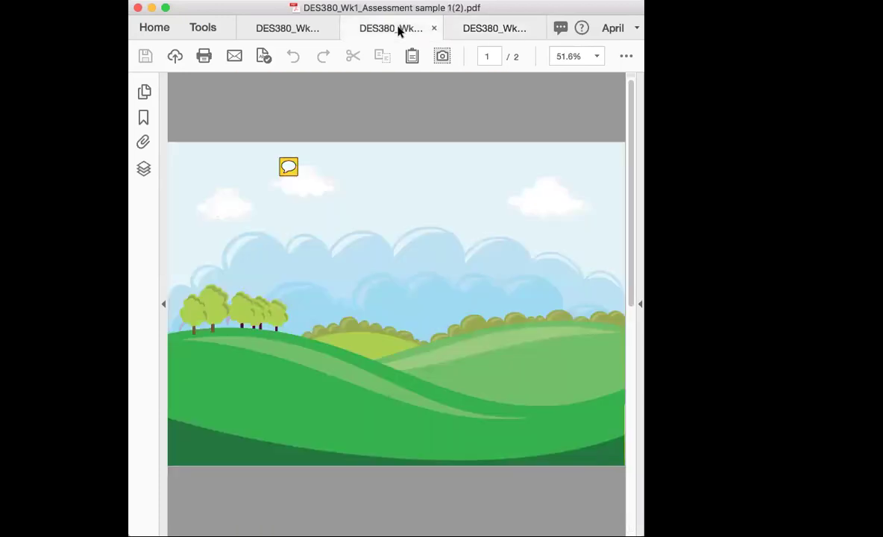
pyautogui.scroll(-3, 401, 238)
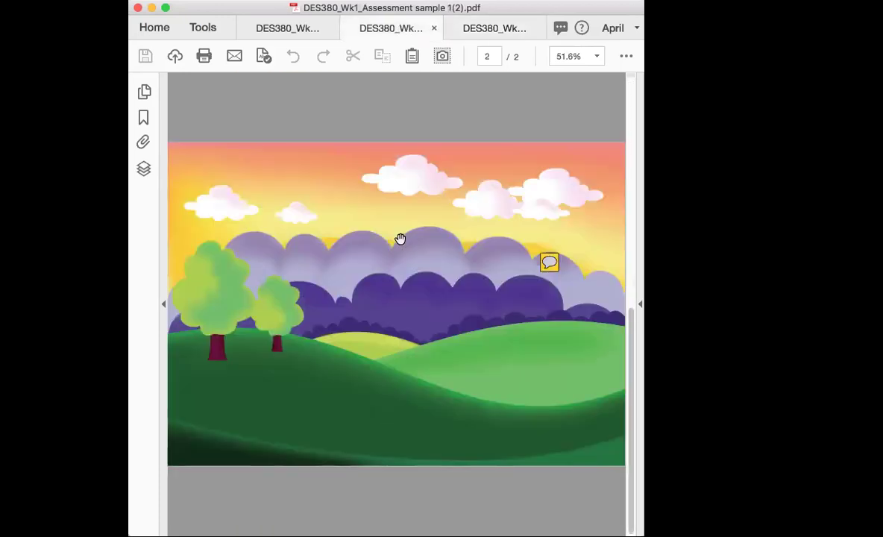
pyautogui.scroll(3, 401, 239)
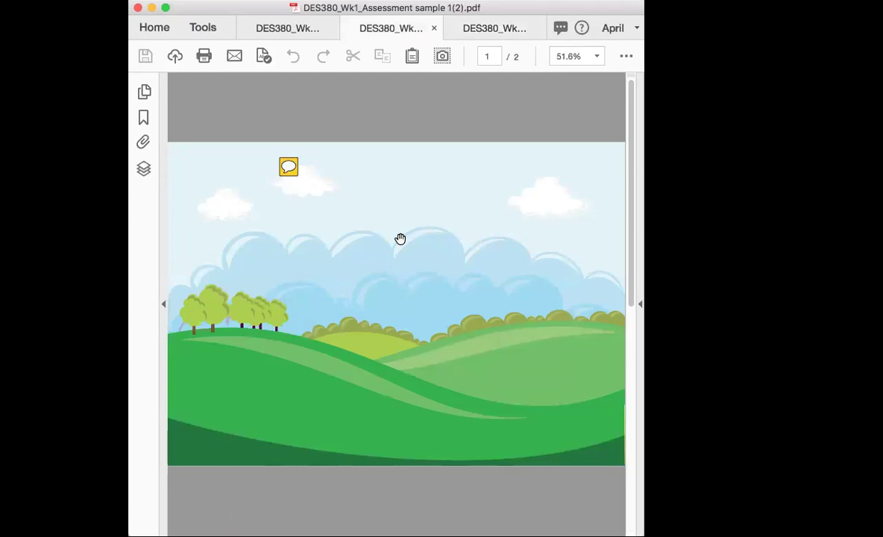
pyautogui.scroll(-3, 401, 239)
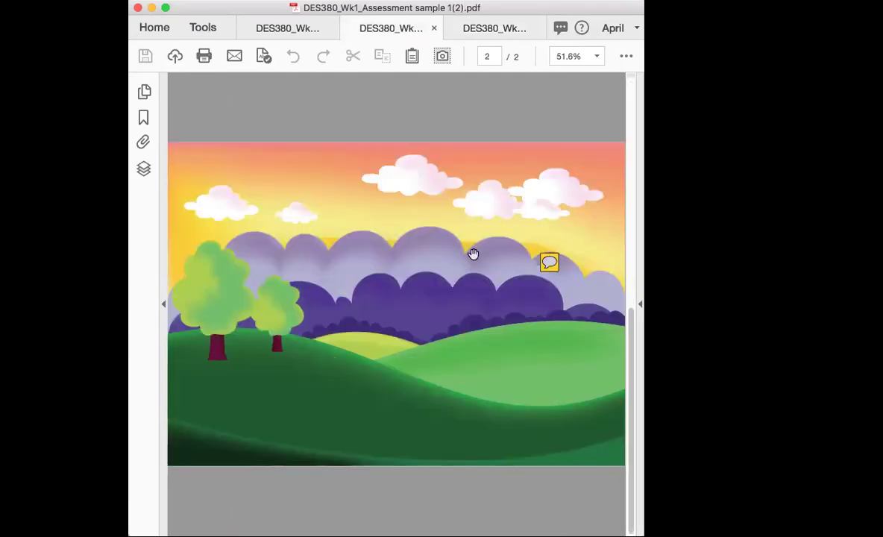
pyautogui.moveTo(549, 265)
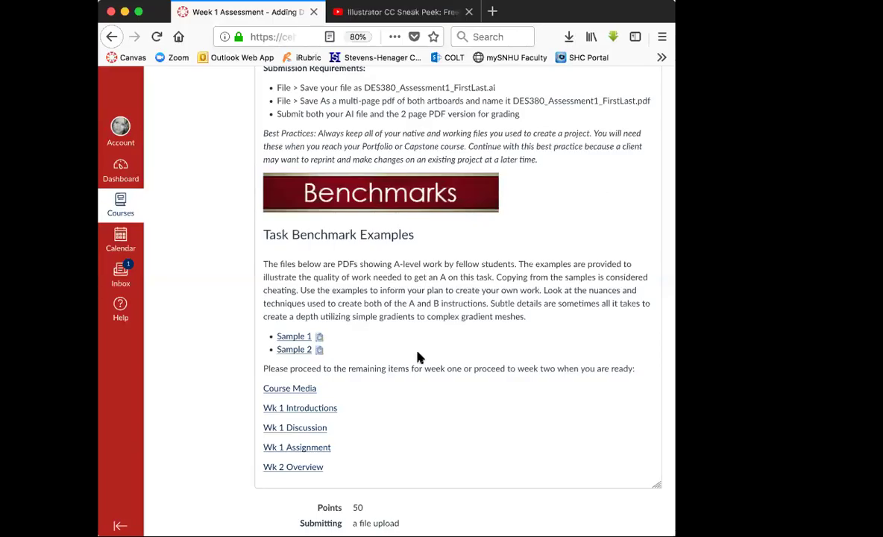
# Step: Review the DES380 Assessment 1 grading rubric, from file submission and Illustrations A and B to overall concept and creativity
pyautogui.scroll(-10, 420, 358)
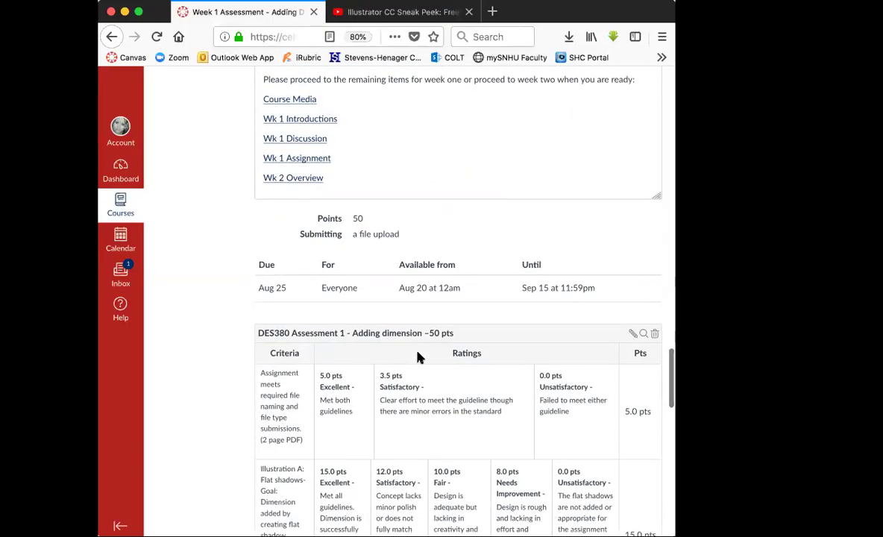
pyautogui.scroll(-1, 420, 358)
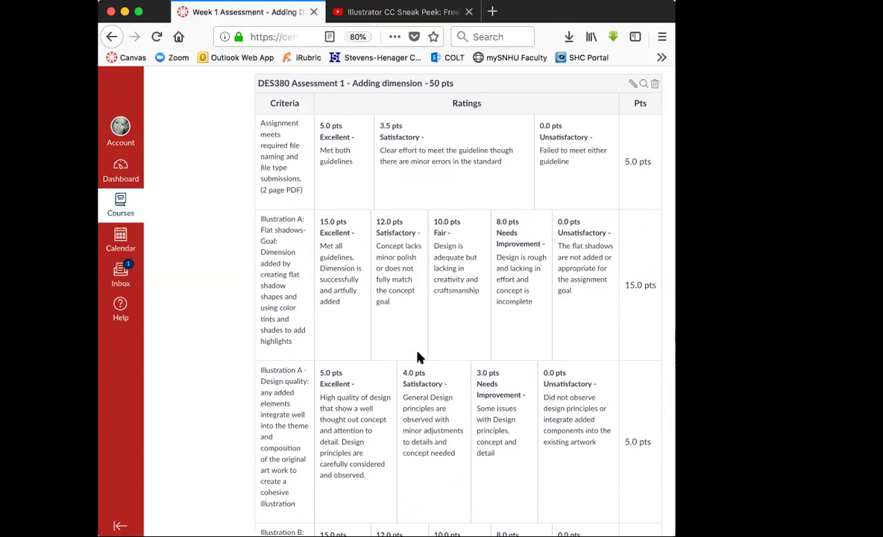
pyautogui.scroll(-3, 420, 358)
pyautogui.scroll(20, 420, 358)
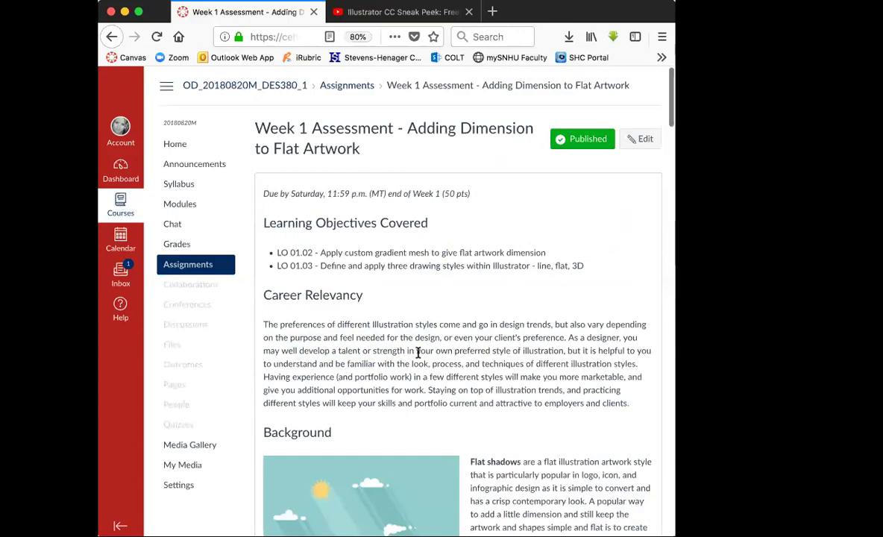
pyautogui.scroll(-20, 419, 353)
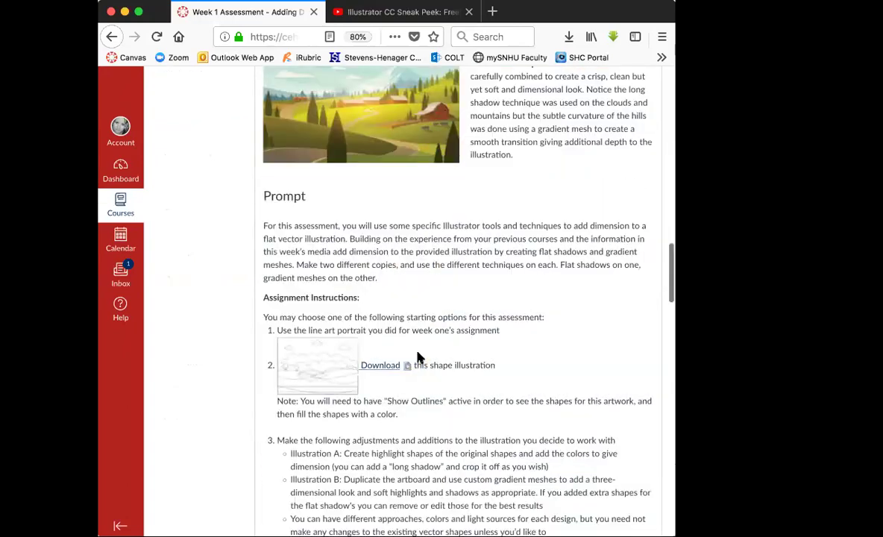
pyautogui.scroll(-10, 418, 357)
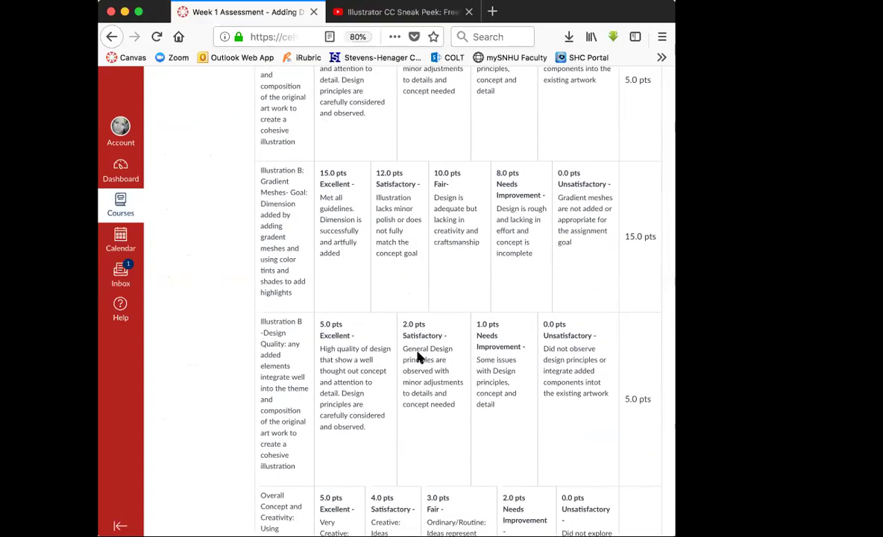
pyautogui.scroll(-3, 420, 359)
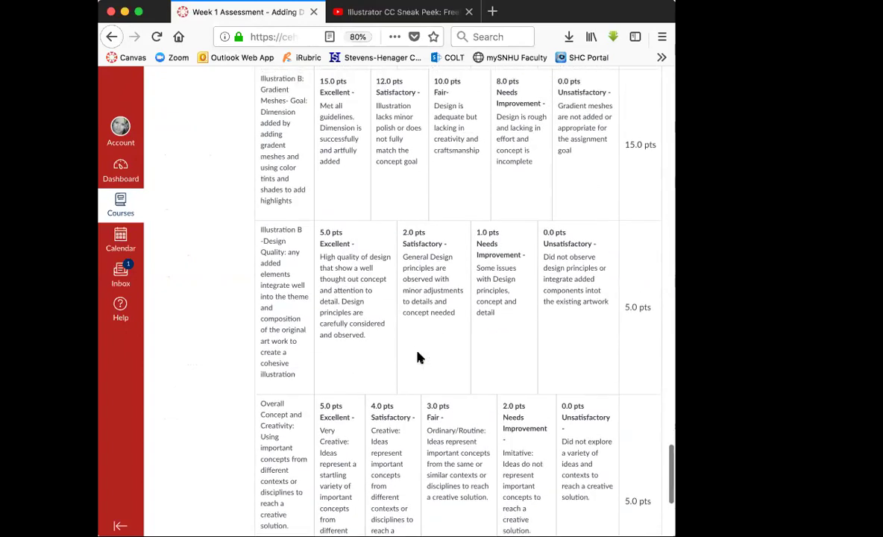
pyautogui.scroll(3, 419, 358)
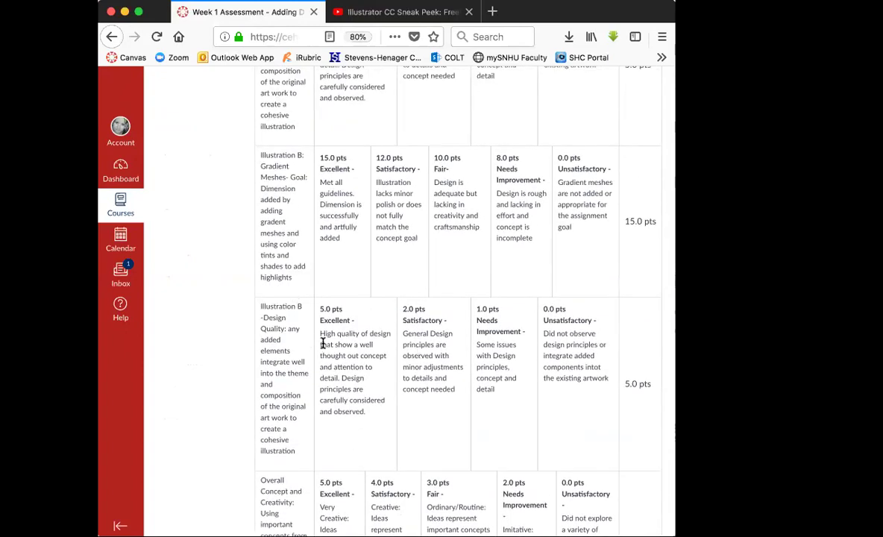
pyautogui.scroll(5, 321, 340)
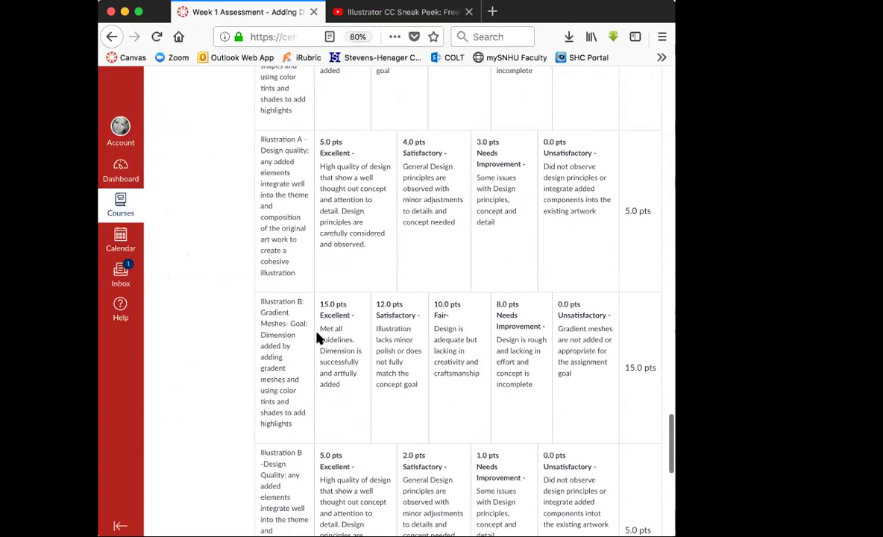
pyautogui.scroll(-3, 317, 340)
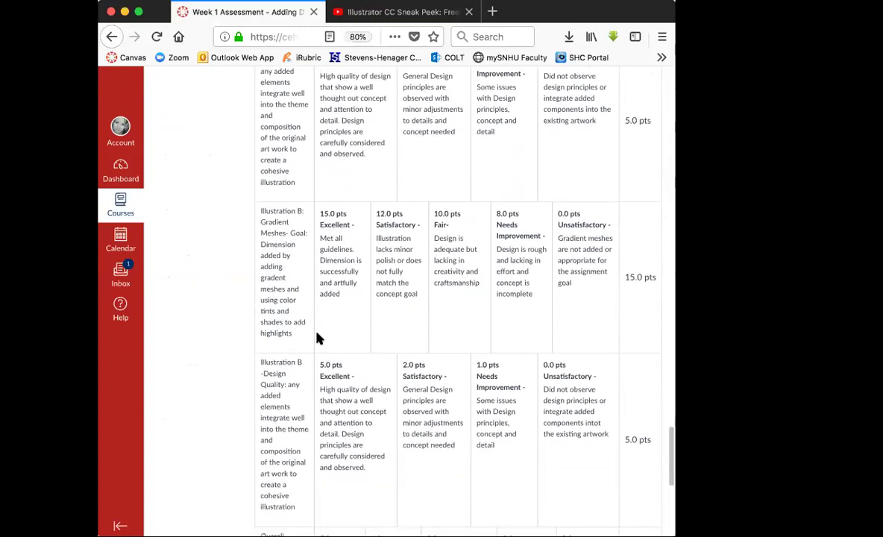
pyautogui.scroll(-5, 317, 340)
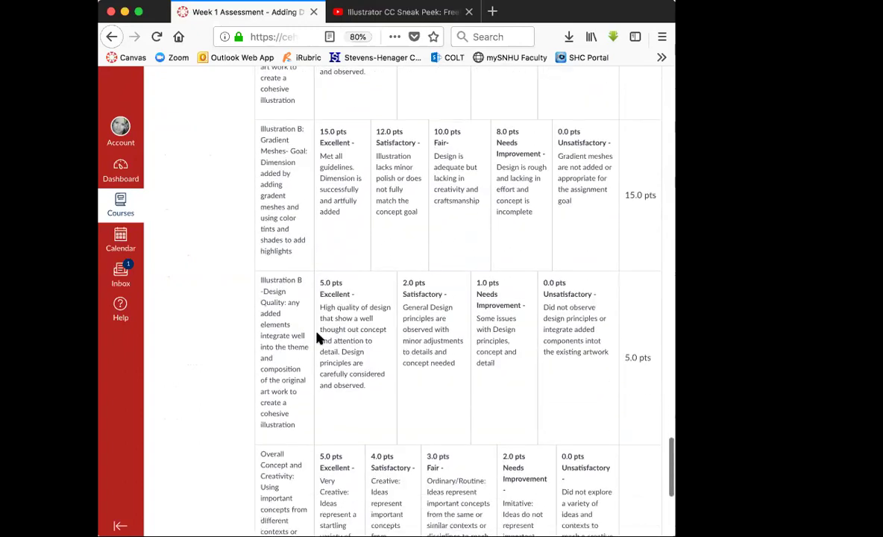
pyautogui.scroll(-2, 317, 340)
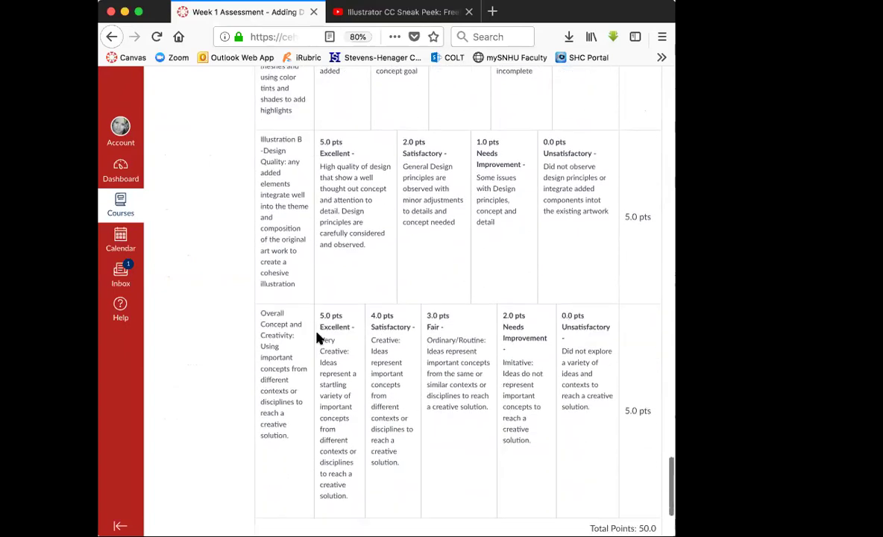
# Step: Return to the assignment instructions and open the provided shape illustration, DES380_Wk1_Assessment_Asset1.ai, in Illustrator
pyautogui.scroll(20, 317, 340)
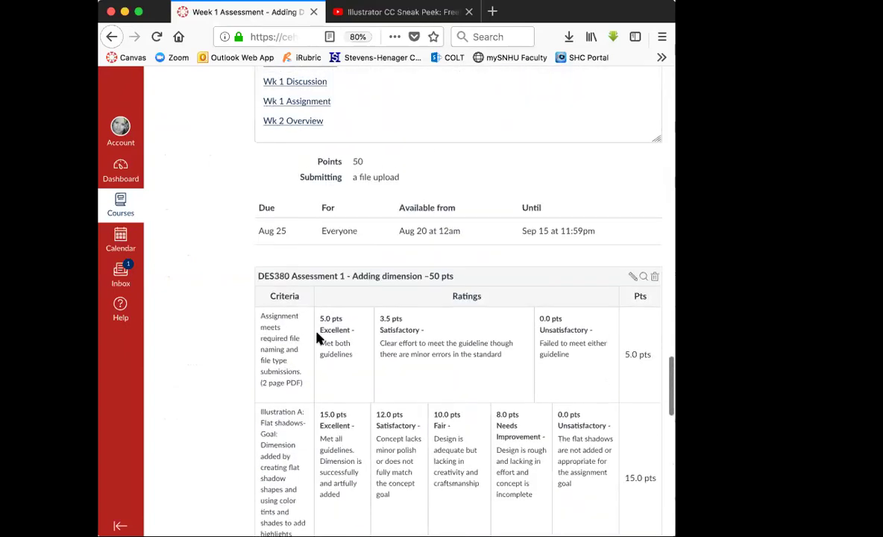
pyautogui.scroll(20, 317, 339)
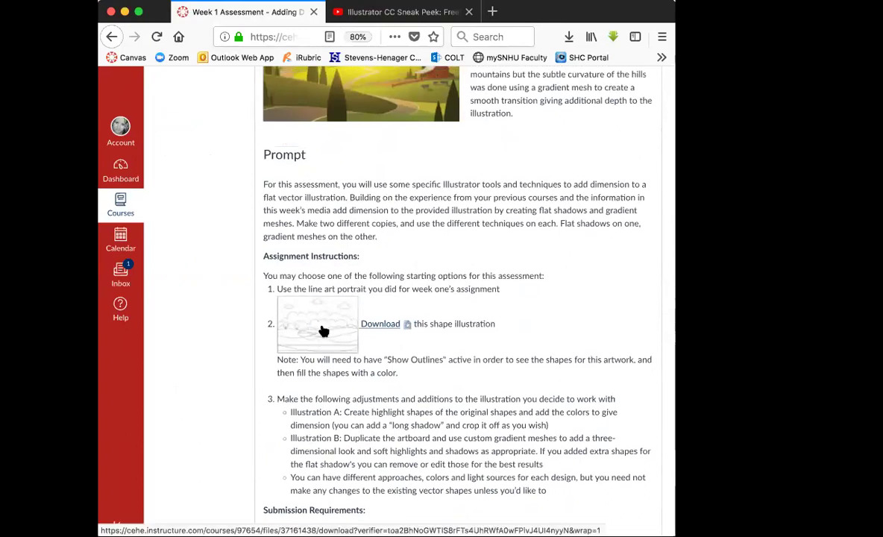
pyautogui.scroll(-2, 320, 338)
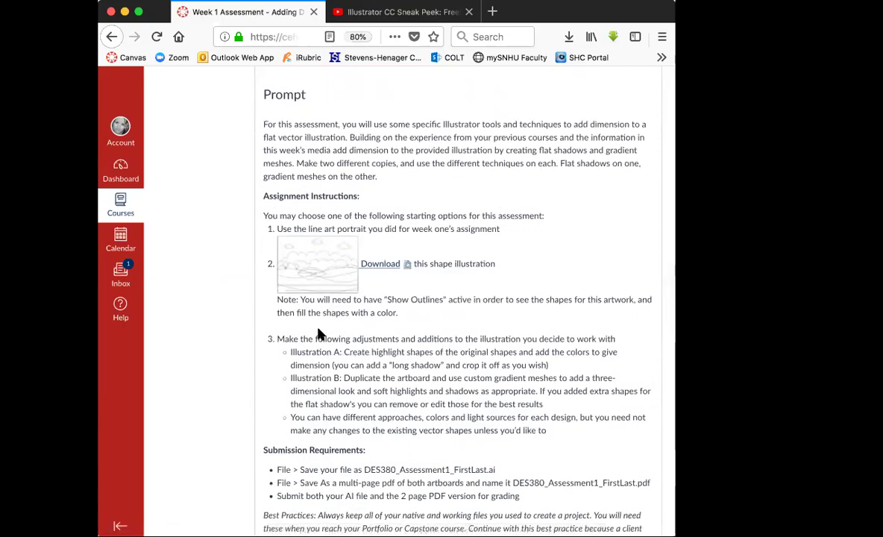
pyautogui.click(295, 235)
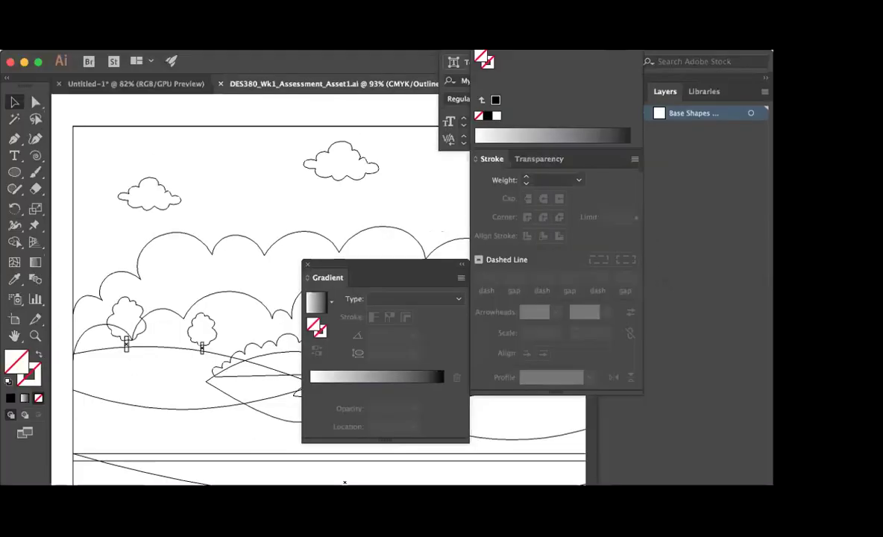
# Step: Reset the Essentials workspace, fit the whole outlined landscape in view, and show the document's layers
pyautogui.click(622, 62)
pyautogui.click(632, 209)
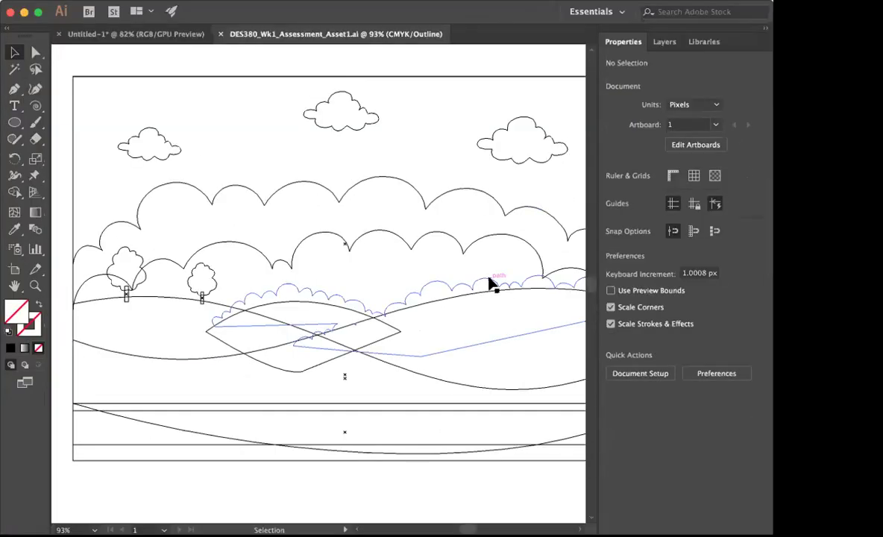
pyautogui.press('super+minus')
pyautogui.click(333, 225)
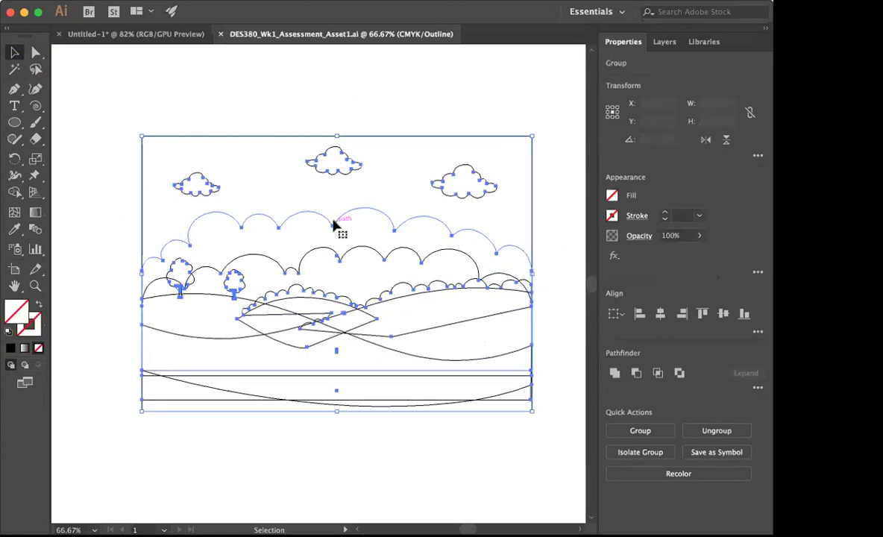
pyautogui.click(663, 43)
pyautogui.click(530, 90)
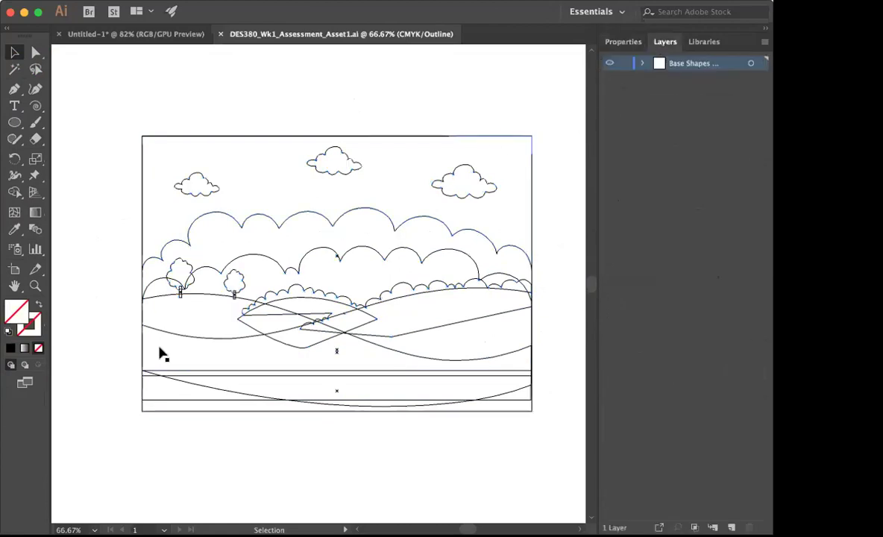
# Step: Ungroup the whole landscape artwork, and also ungroup the sky, clouds and background part within it
pyautogui.click(183, 296)
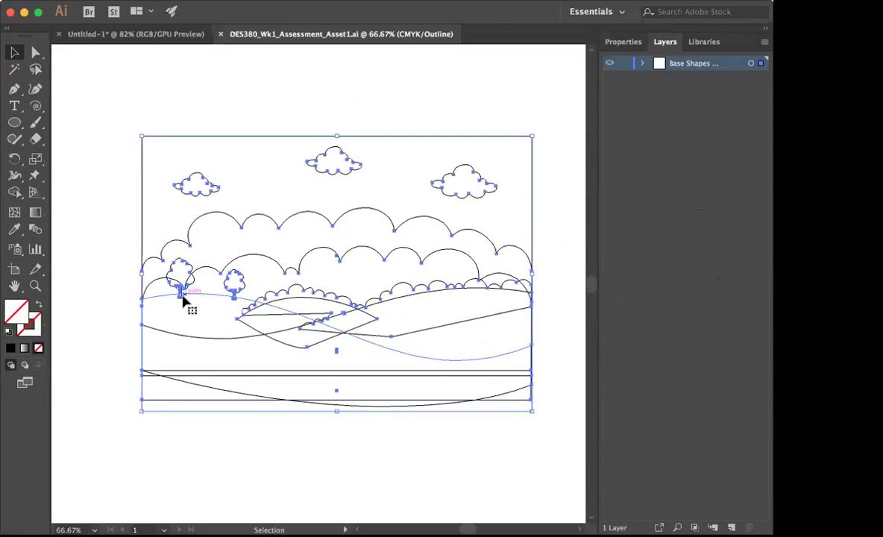
pyautogui.click(175, 1)
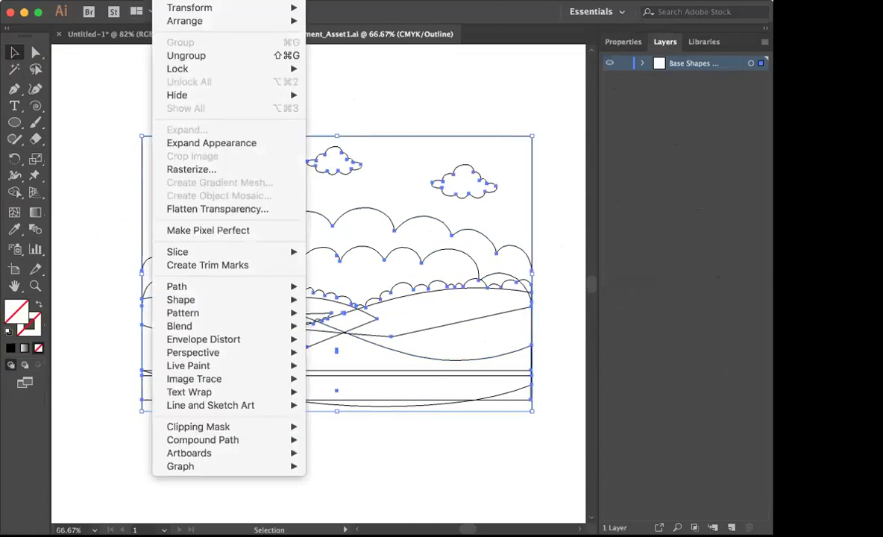
pyautogui.click(179, 56)
pyautogui.click(185, 93)
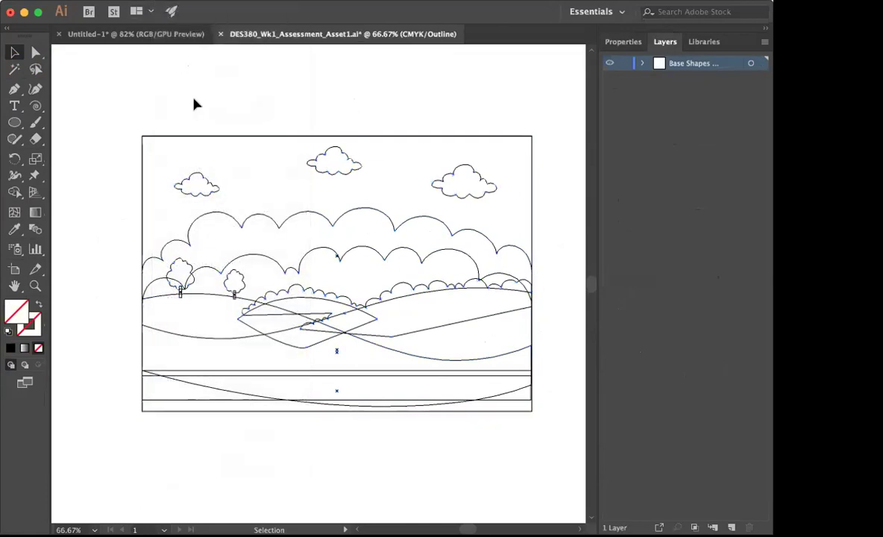
pyautogui.click(220, 219)
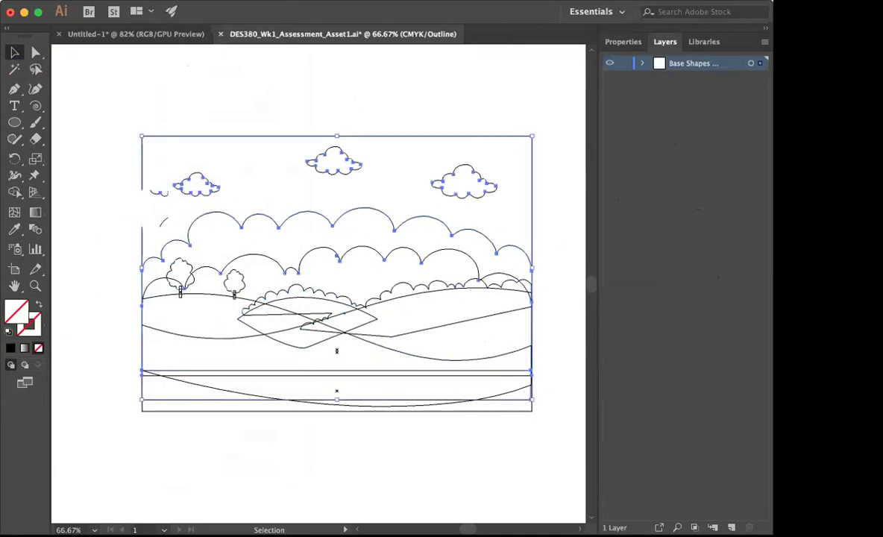
pyautogui.click(173, 0)
pyautogui.click(177, 56)
pyautogui.click(173, 0)
pyautogui.click(79, 123)
pyautogui.click(79, 123)
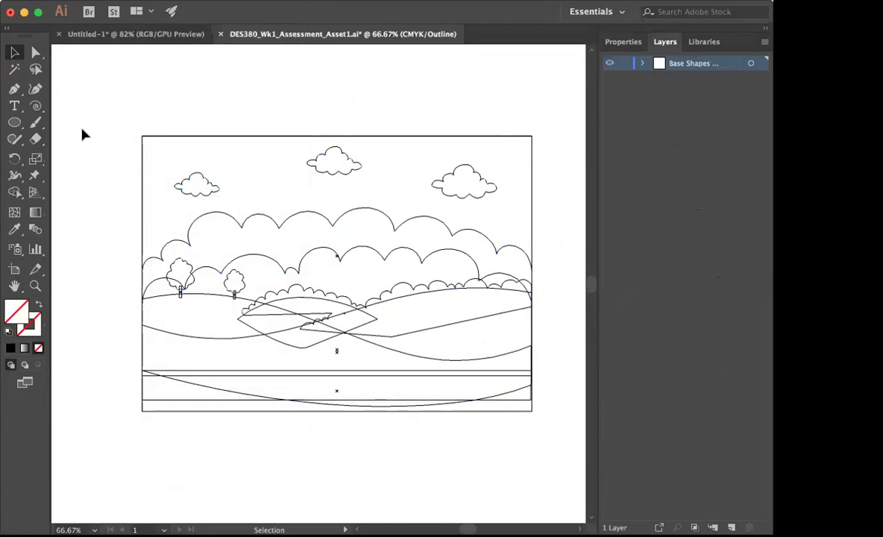
# Step: Check that the rearmost scalloped background shape can be selected on its own, and clear the selection
pyautogui.click(211, 219)
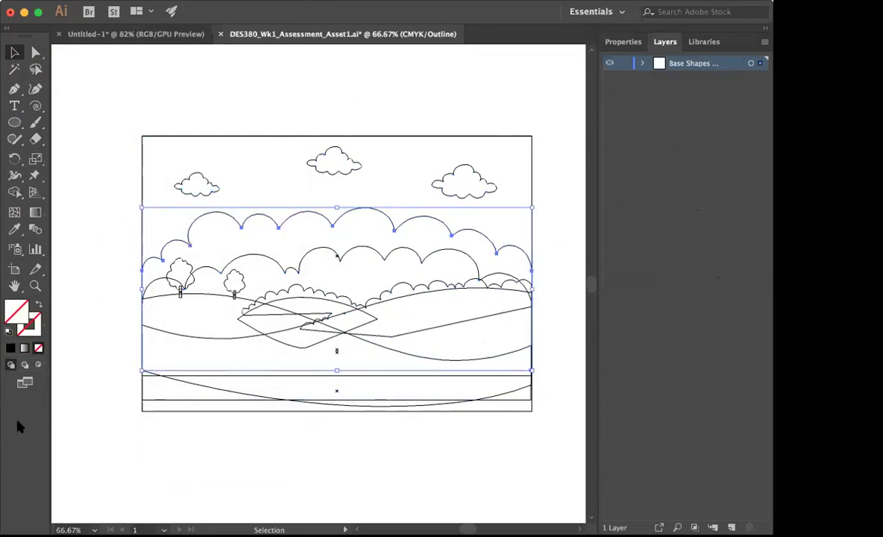
pyautogui.click(328, 0)
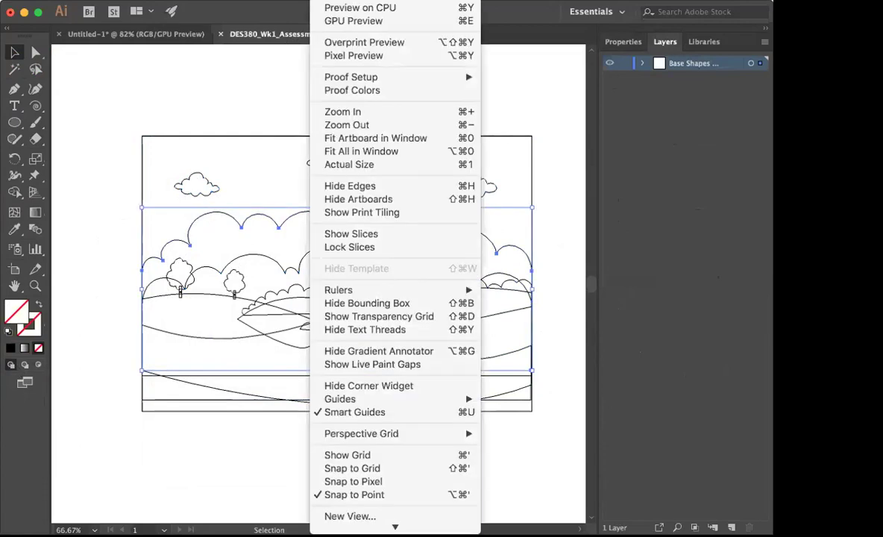
pyautogui.click(187, 95)
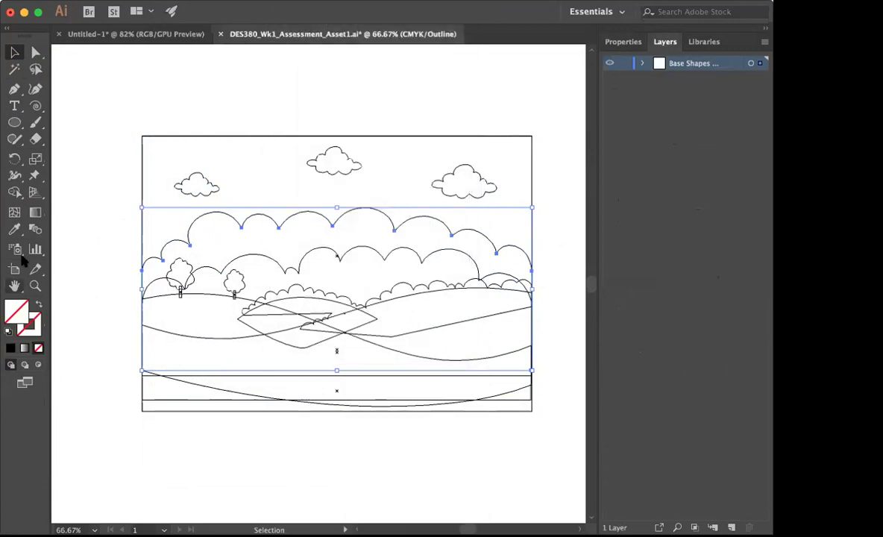
pyautogui.click(203, 355)
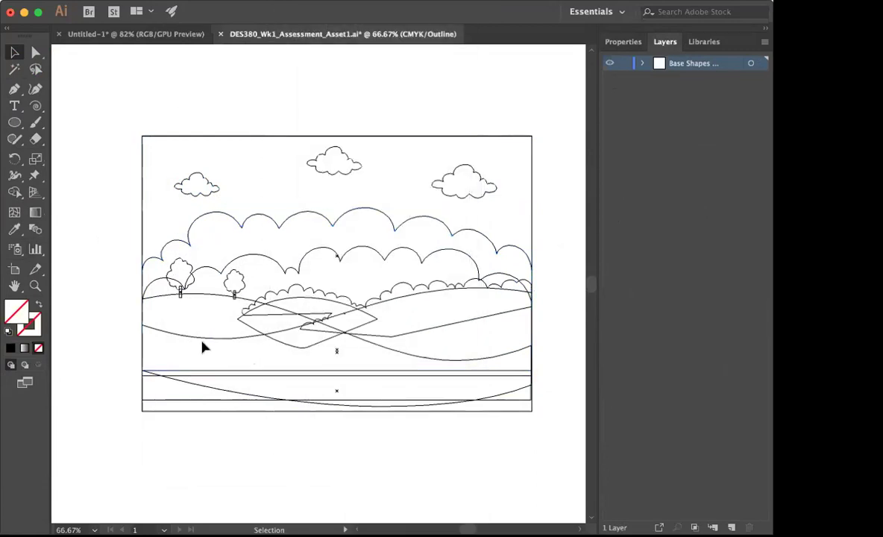
# Step: Ungroup the lower part of the landscape containing the hills and bushes
pyautogui.click(177, 403)
pyautogui.click(196, 449)
pyautogui.click(177, 338)
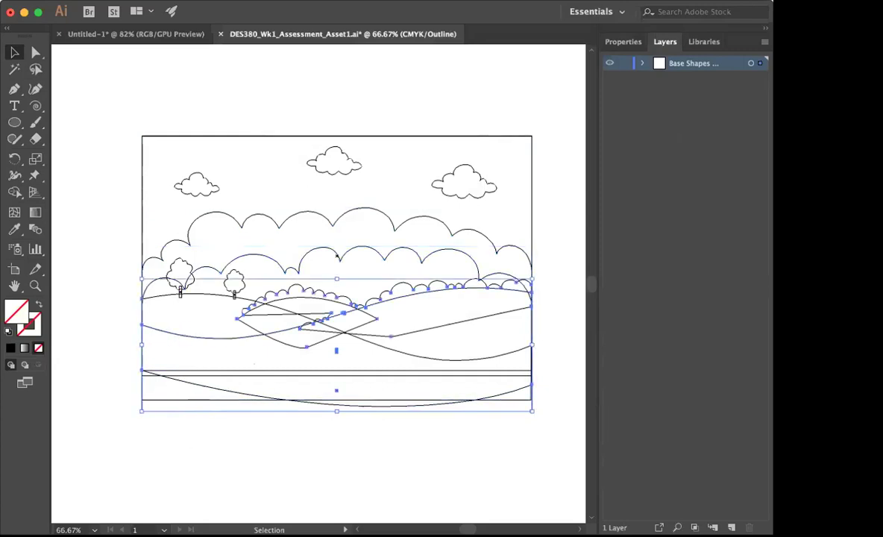
pyautogui.click(173, 0)
pyautogui.click(64, 172)
pyautogui.click(64, 173)
# Step: Fill the large wavy hill that rises toward the artboard's right side with a medium green
pyautogui.click(211, 337)
pyautogui.doubleClick(19, 313)
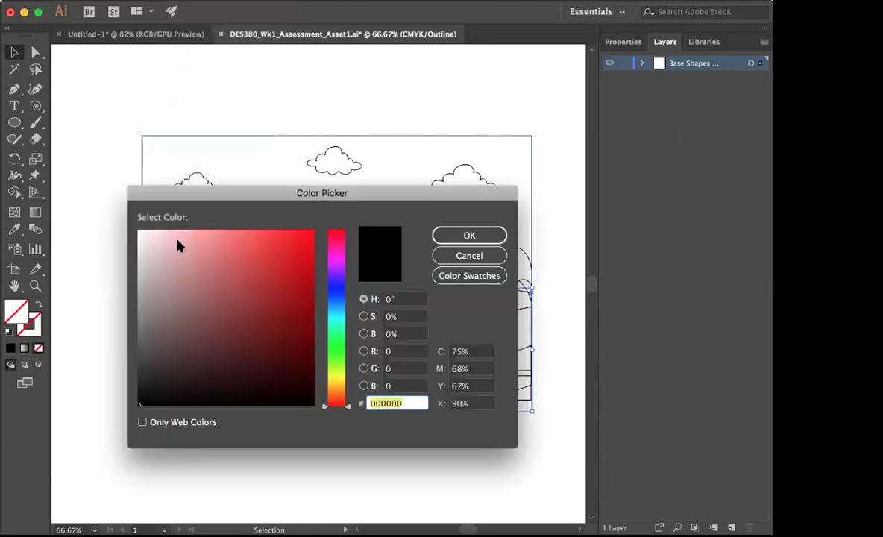
pyautogui.click(341, 352)
pyautogui.moveTo(307, 311); pyautogui.dragTo(313, 312)
pyautogui.click(479, 235)
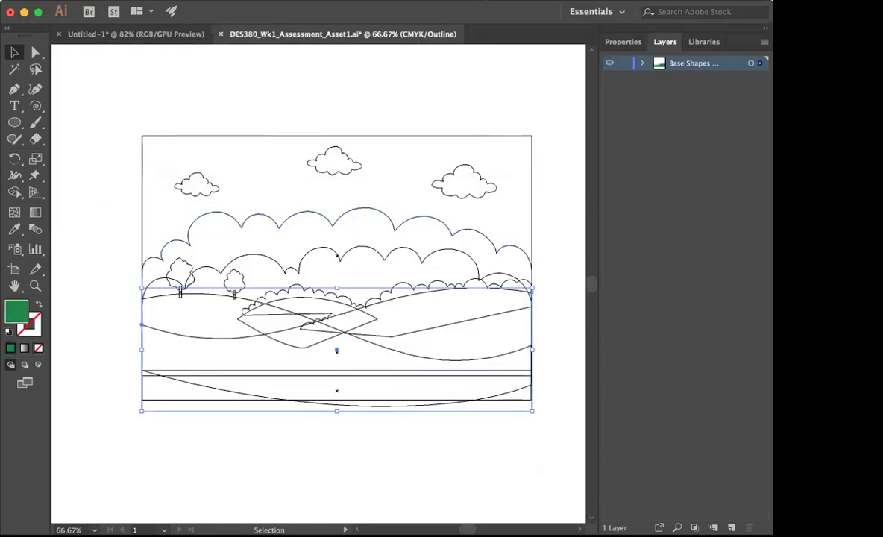
# Step: Switch the artwork from outline display to the full-colour preview
pyautogui.click(328, 1)
pyautogui.click(328, 8)
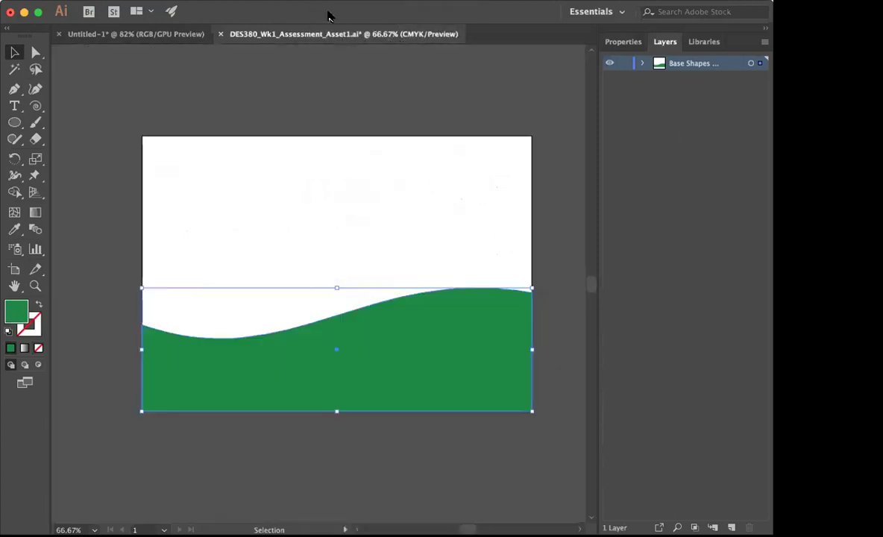
pyautogui.click(329, 1)
pyautogui.click(329, 1)
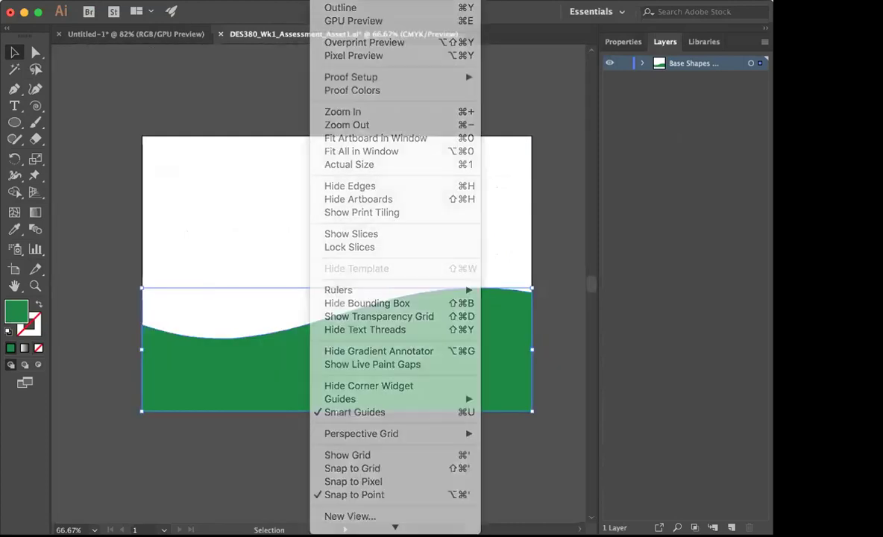
pyautogui.click(328, 1)
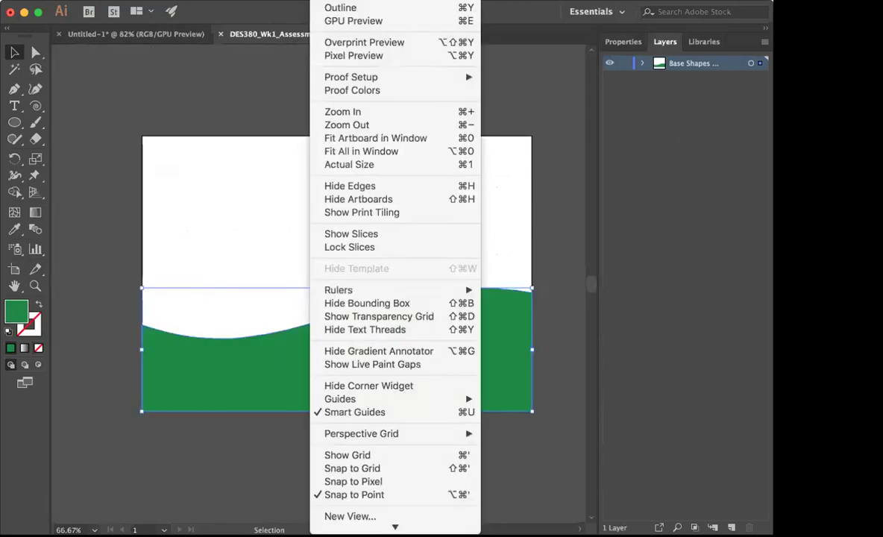
pyautogui.click(209, 125)
# Step: Give every shape in the landscape a black stroke, and clear the selection
pyautogui.click(112, 130)
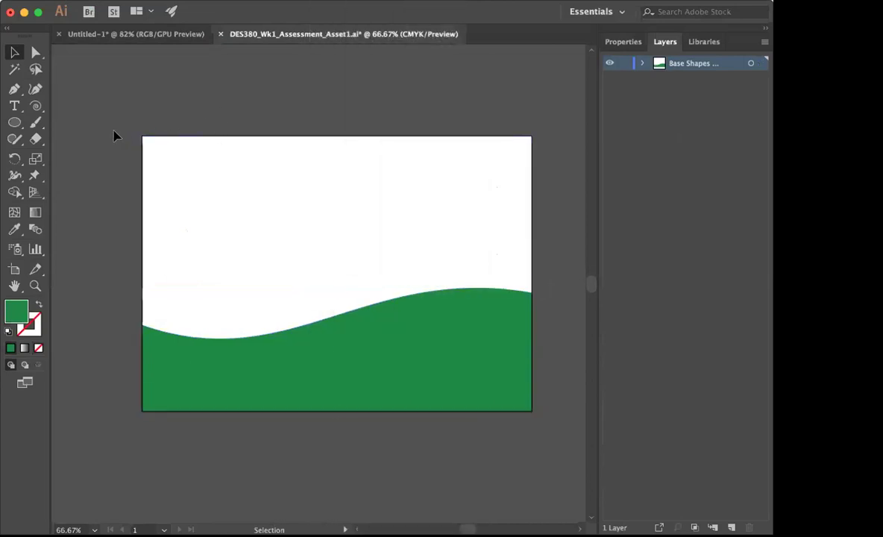
pyautogui.moveTo(128, 109); pyautogui.dragTo(571, 407)
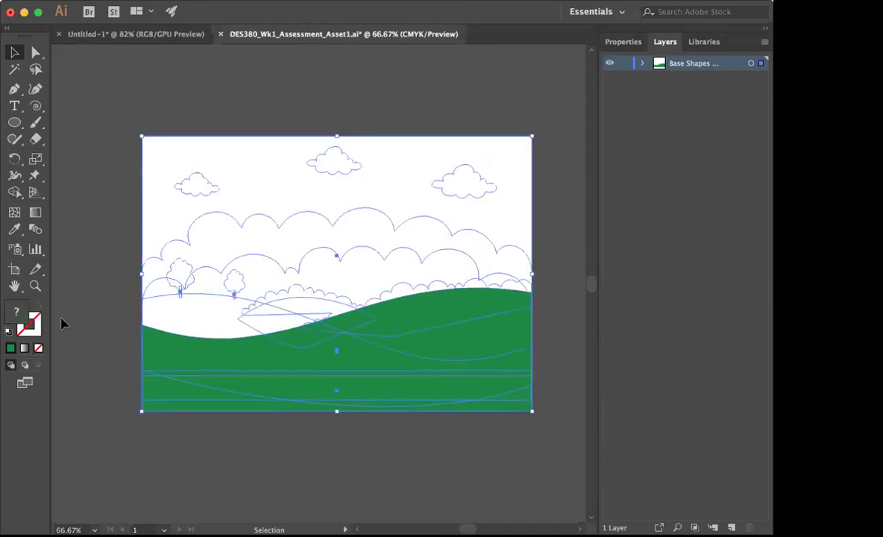
pyautogui.click(112, 124)
pyautogui.moveTo(117, 133); pyautogui.dragTo(536, 444)
pyautogui.click(33, 314)
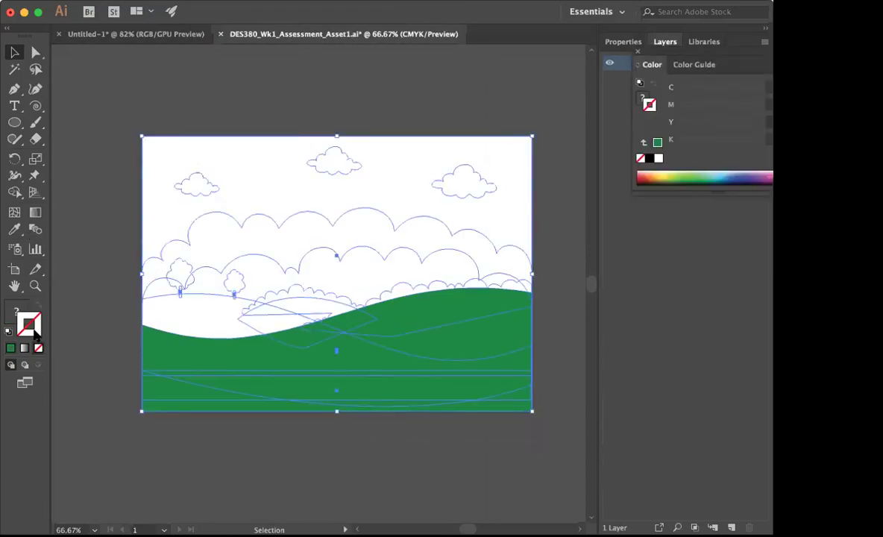
pyautogui.click(650, 158)
pyautogui.click(122, 224)
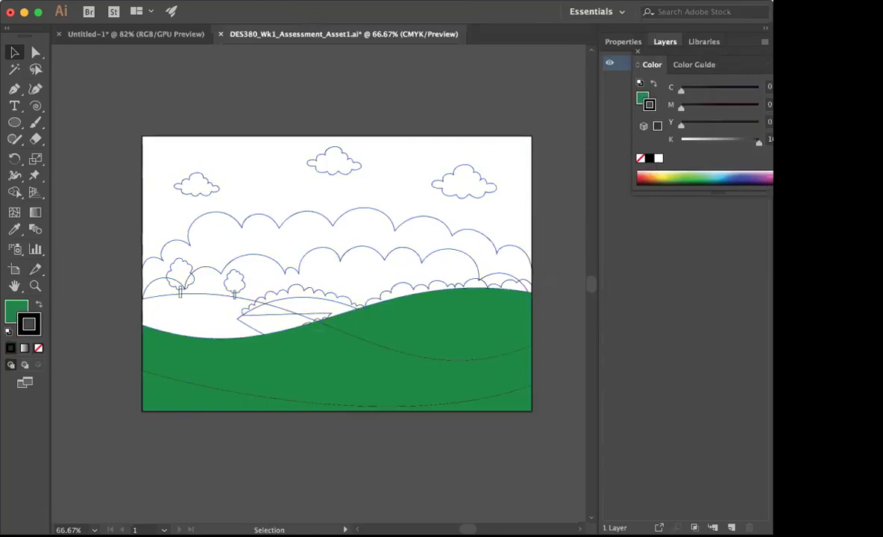
# Step: Narrow the application window
pyautogui.click(362, 0)
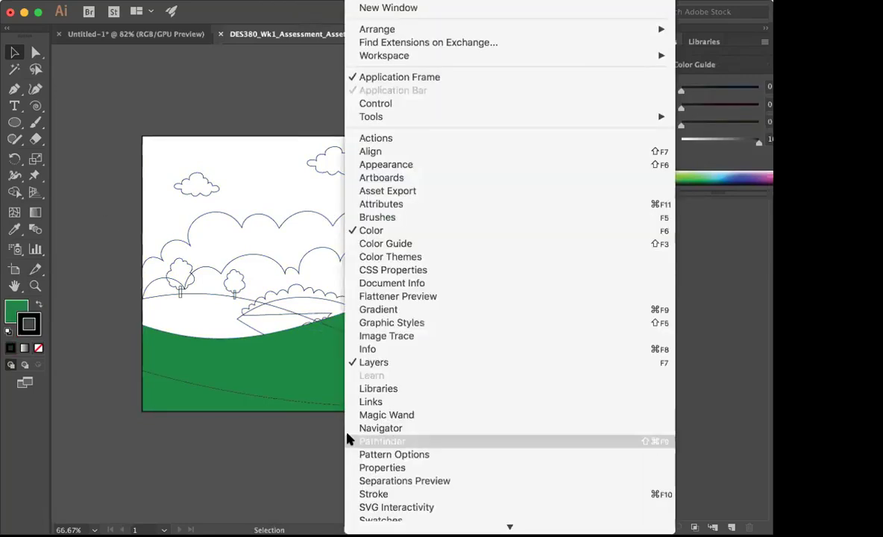
pyautogui.click(292, 487)
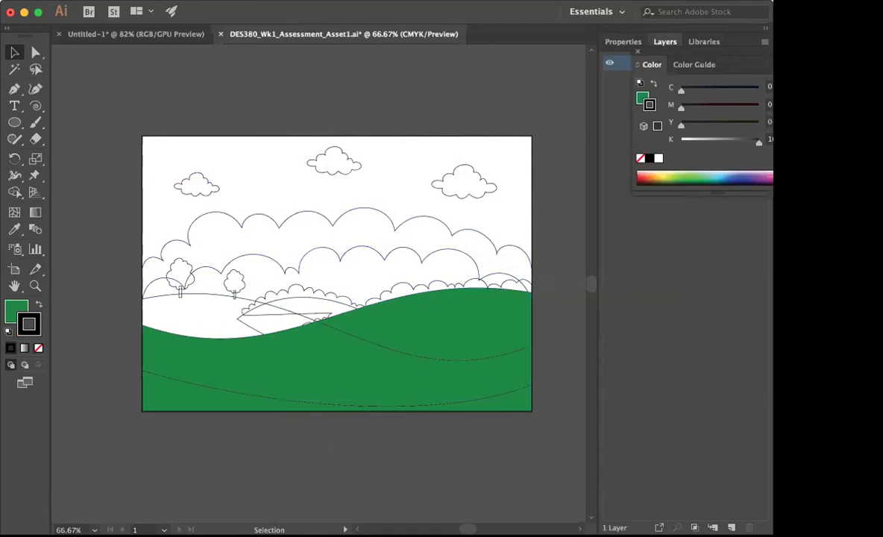
pyautogui.moveTo(773, 535); pyautogui.dragTo(646, 536)
pyautogui.hscroll(5, 400, 425)
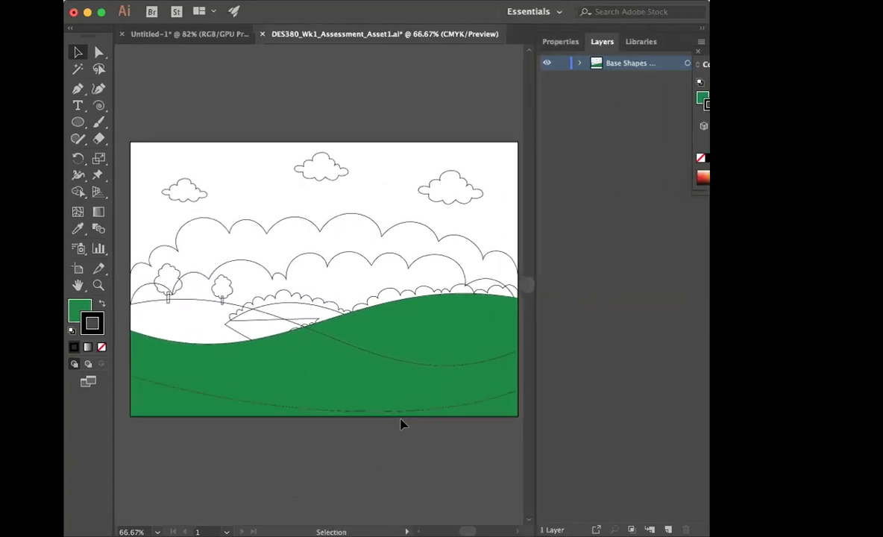
# Step: Fill the low foreground strip along the artboard's lower edge with a dark green, and clear the selection
pyautogui.click(379, 400)
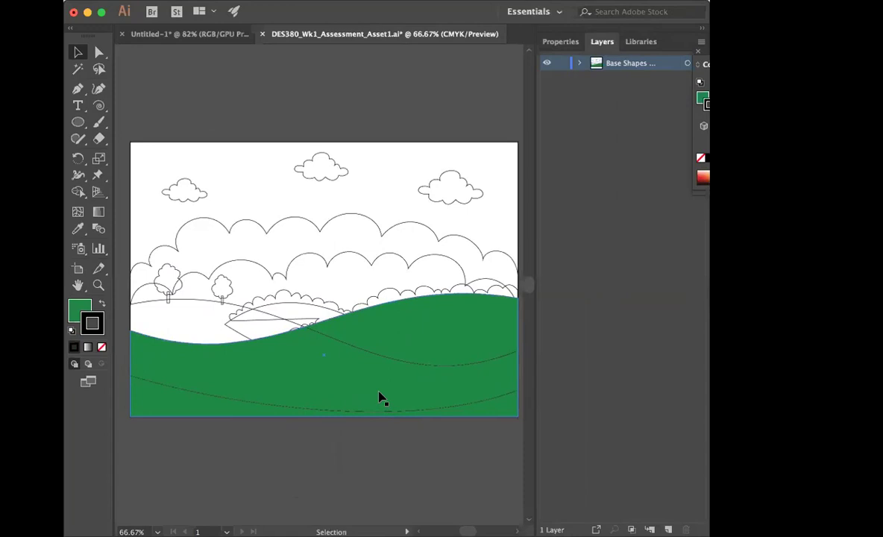
pyautogui.click(192, 412)
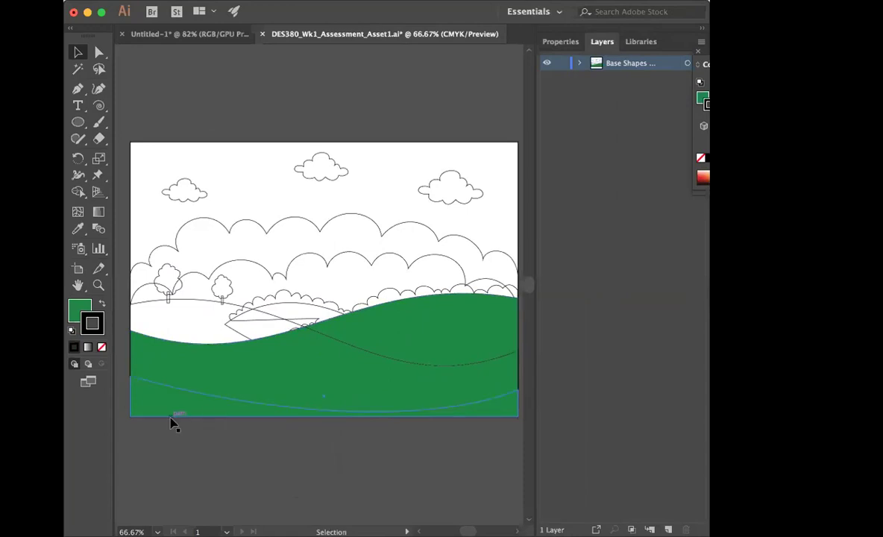
pyautogui.click(171, 421)
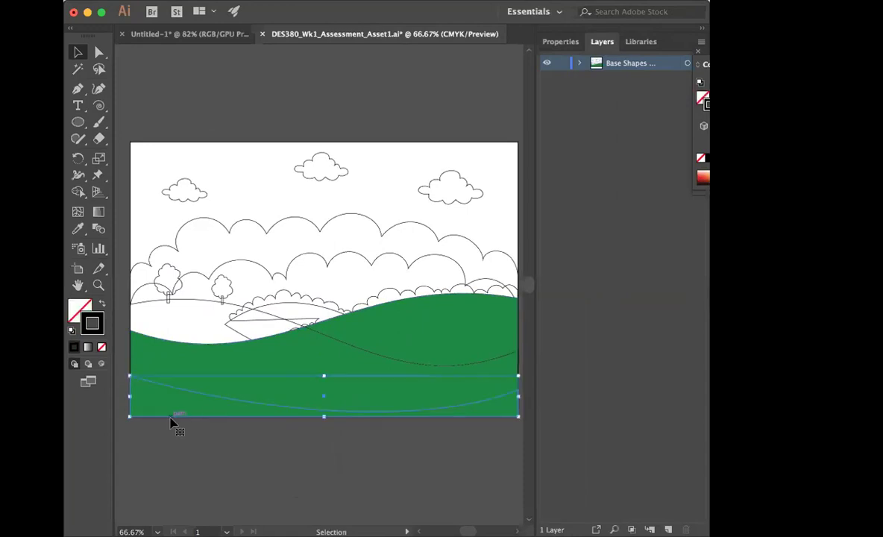
pyautogui.doubleClick(81, 308)
pyautogui.click(401, 347)
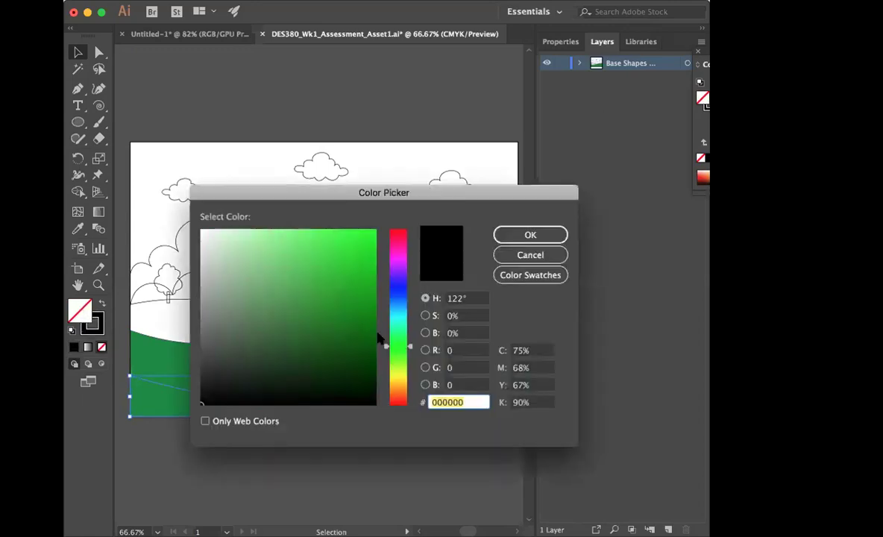
pyautogui.click(373, 341)
pyautogui.click(506, 234)
pyautogui.click(355, 469)
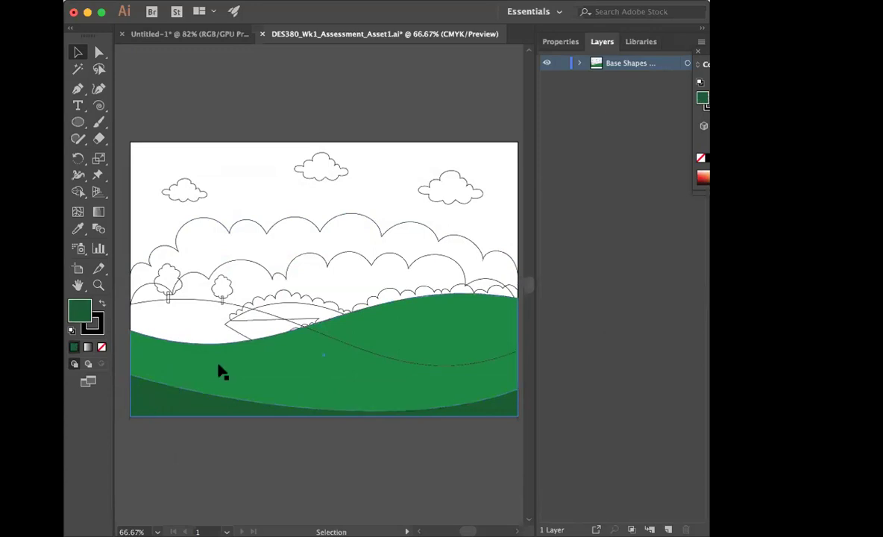
# Step: Try filling the wavy hill that rises toward the artboard's left side with bright green 04B51D, and undo the fill
pyautogui.click(200, 306)
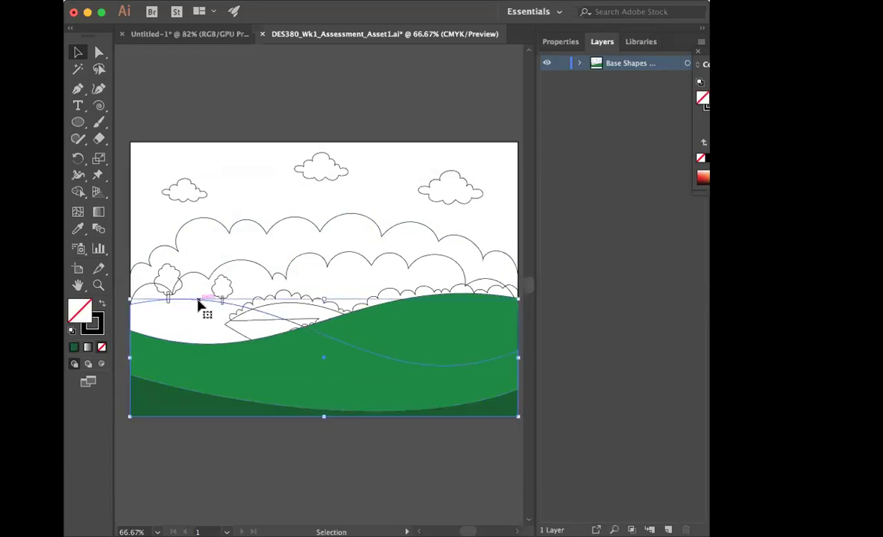
pyautogui.doubleClick(85, 312)
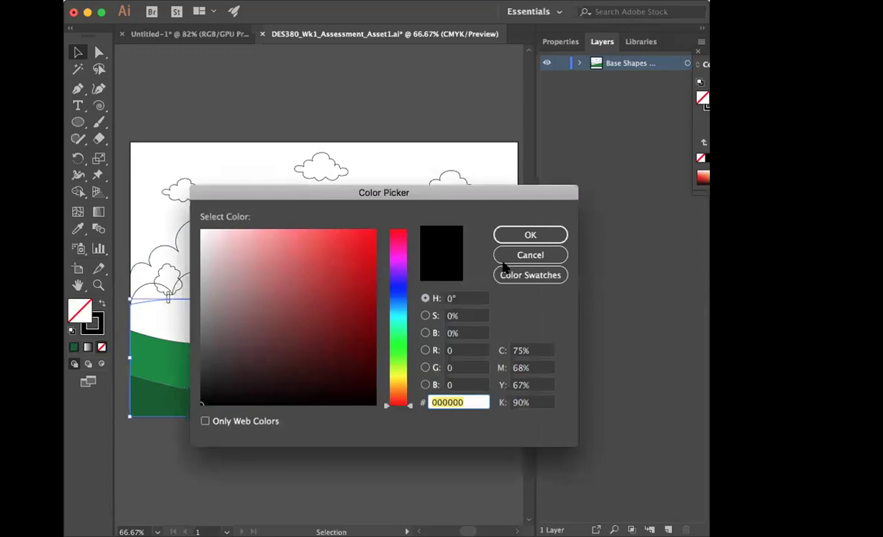
pyautogui.click(400, 351)
pyautogui.click(404, 344)
pyautogui.click(371, 247)
pyautogui.click(374, 276)
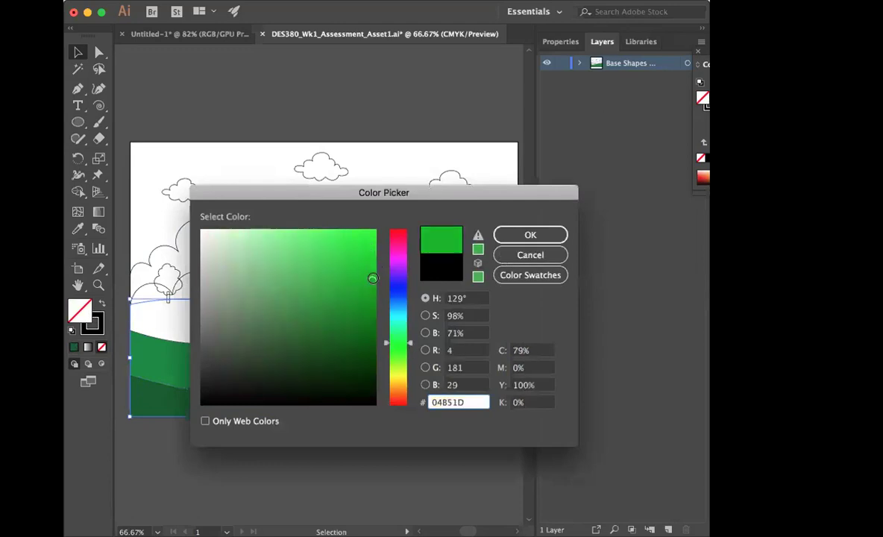
pyautogui.click(527, 235)
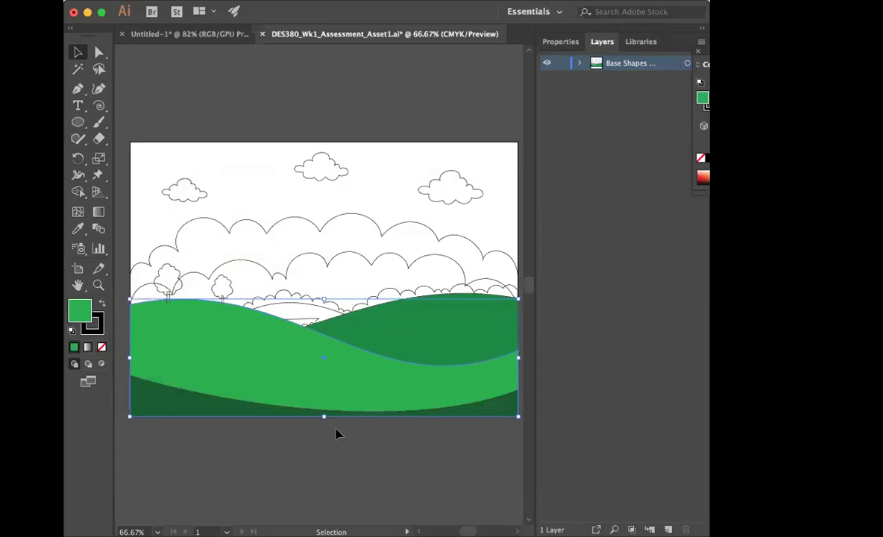
pyautogui.press('super+z')
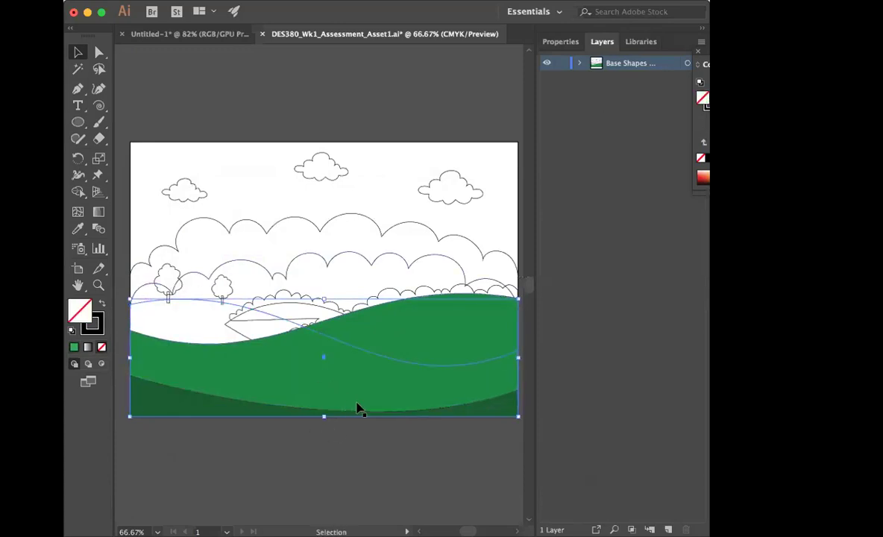
# Step: Fill the wavy hill that rises toward the artboard's left side with dark green 016D04
pyautogui.doubleClick(80, 311)
pyautogui.click(397, 347)
pyautogui.click(374, 330)
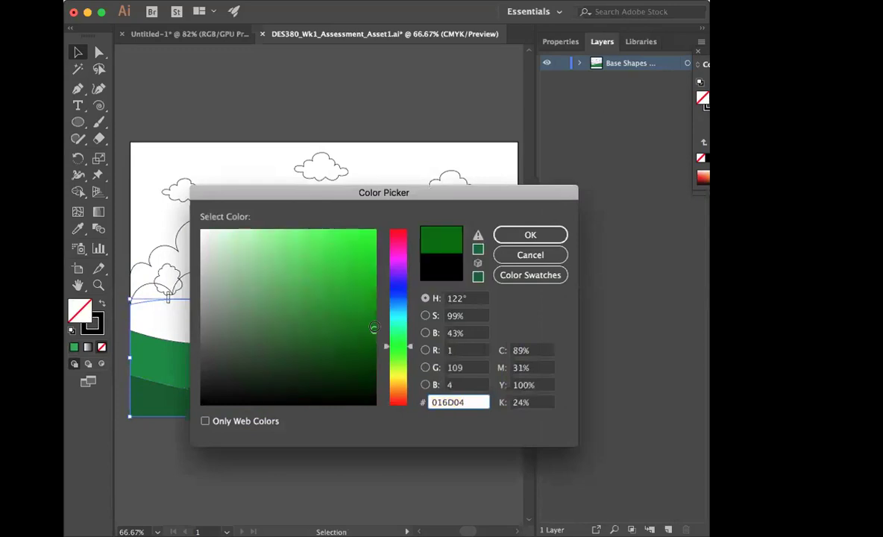
pyautogui.click(513, 236)
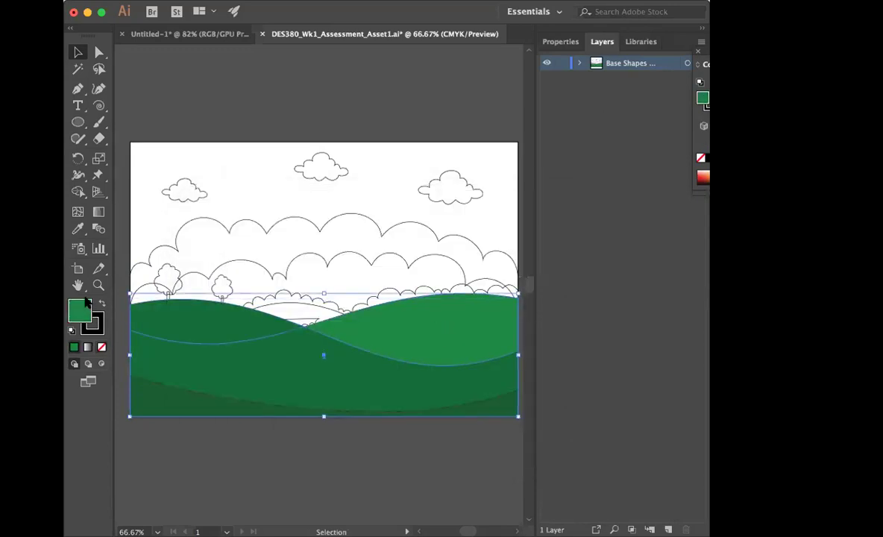
# Step: Change the fill of the wavy hill that rises toward the artboard's right side to bright green 02B53E
pyautogui.doubleClick(85, 303)
pyautogui.click(373, 279)
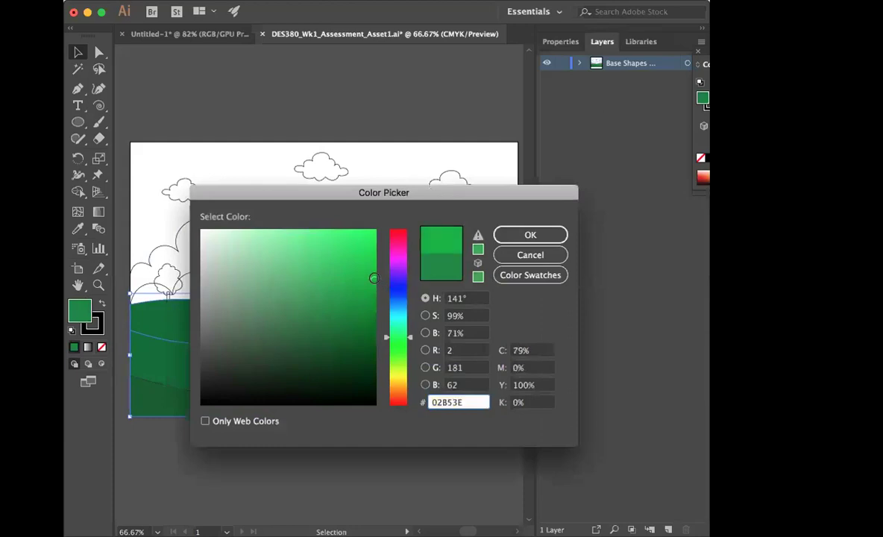
pyautogui.click(514, 237)
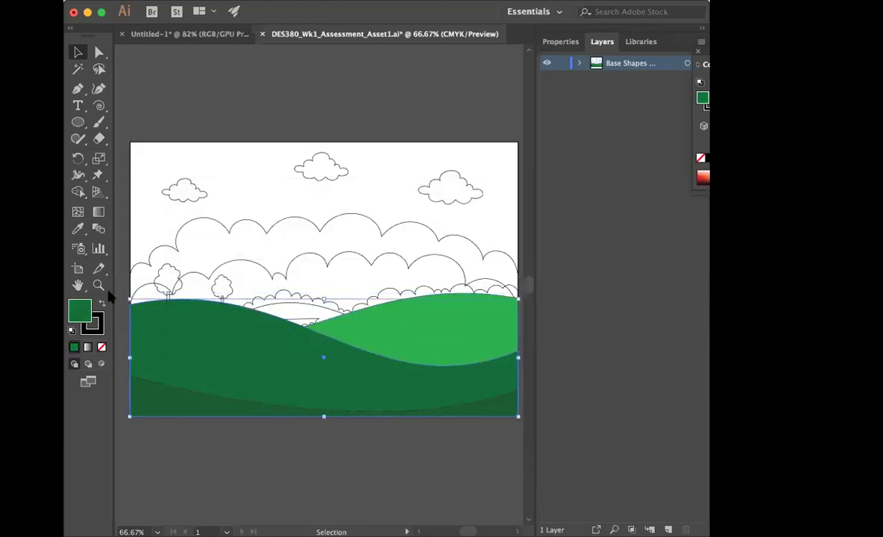
# Step: Recolour the wavy hill that rises toward the artboard's left side with green 03840C, and clear the selection
pyautogui.doubleClick(80, 314)
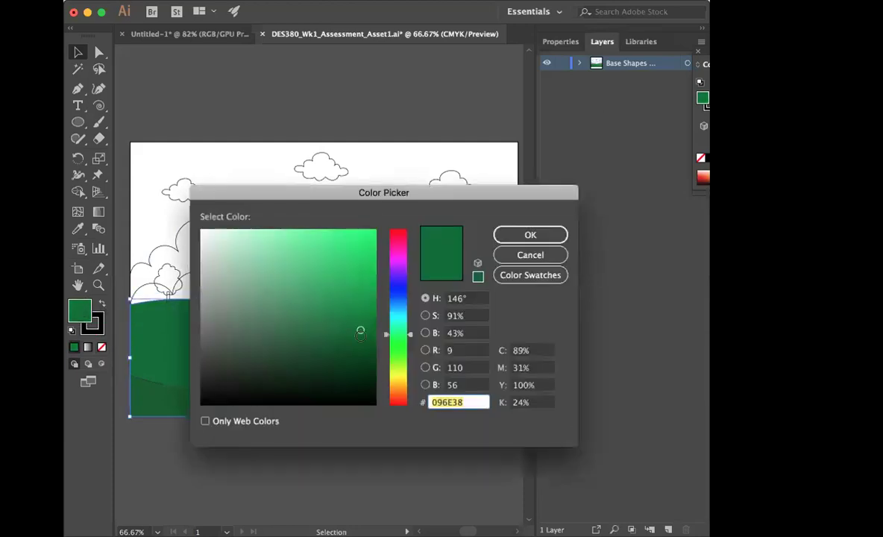
pyautogui.moveTo(409, 338); pyautogui.dragTo(409, 345)
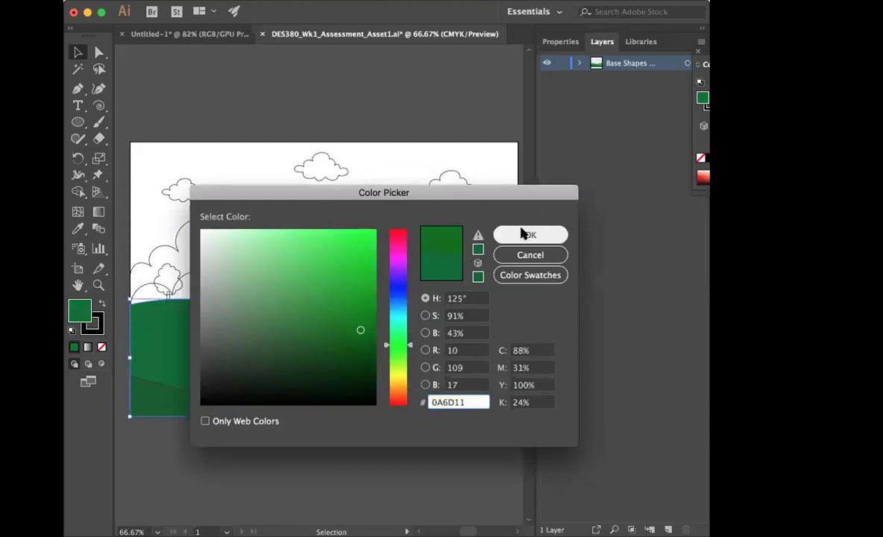
pyautogui.click(373, 308)
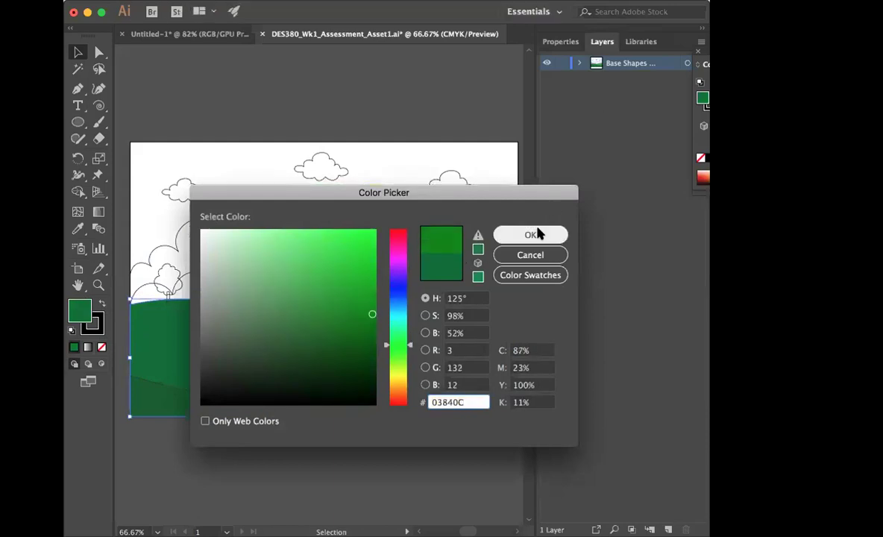
pyautogui.click(527, 234)
pyautogui.press('super+shift+a')
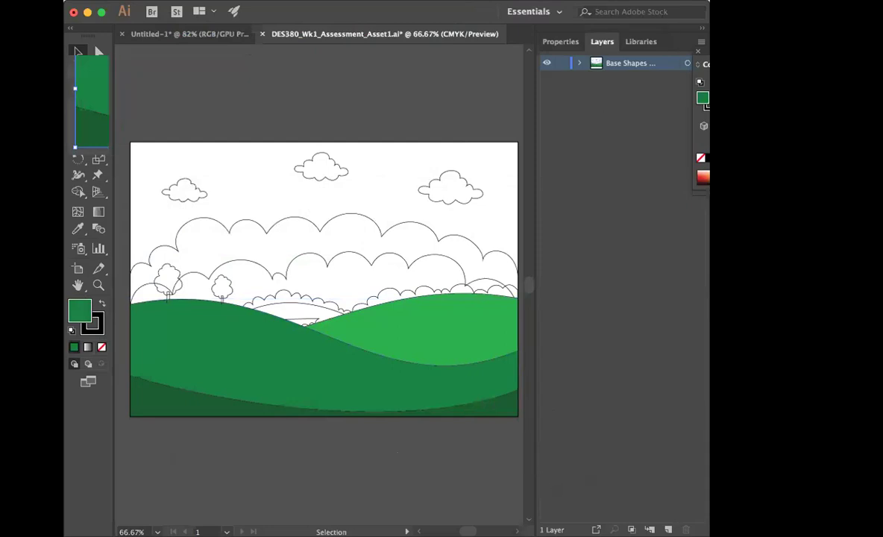
pyautogui.click(448, 407)
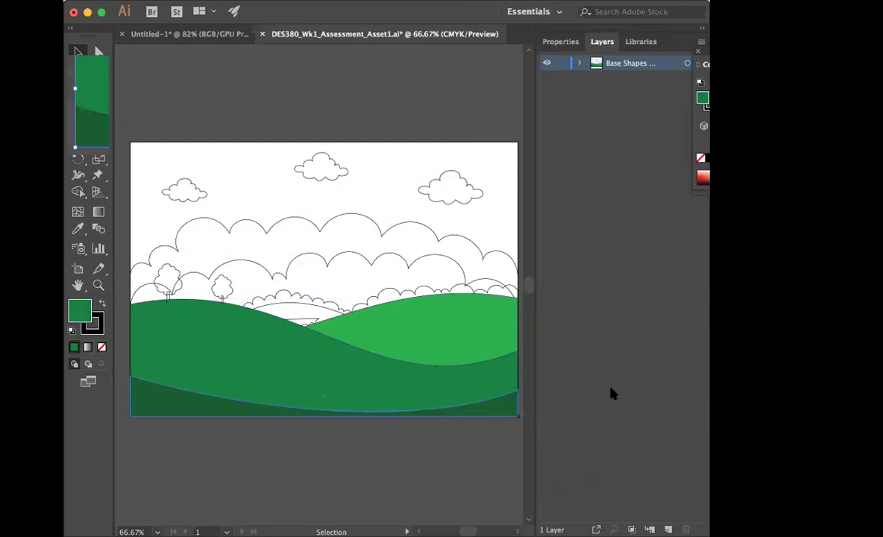
pyautogui.click(394, 82)
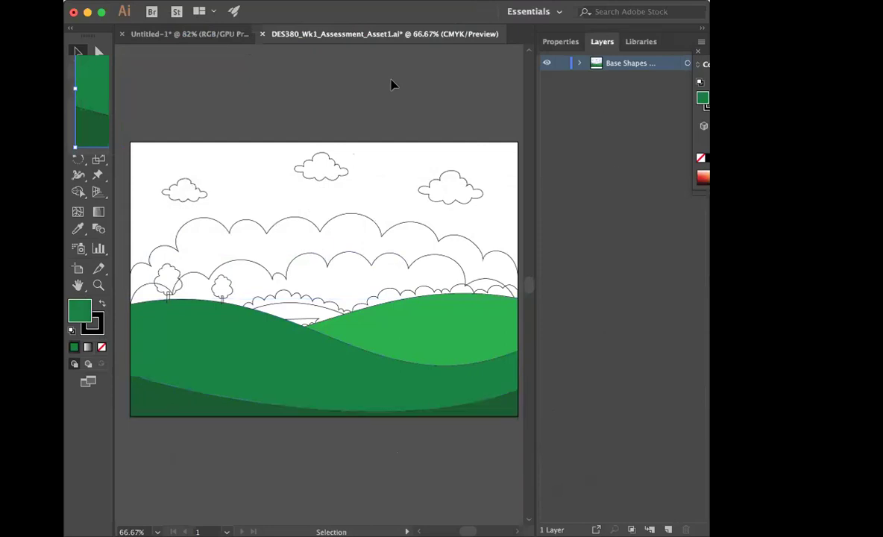
pyautogui.click(317, 287)
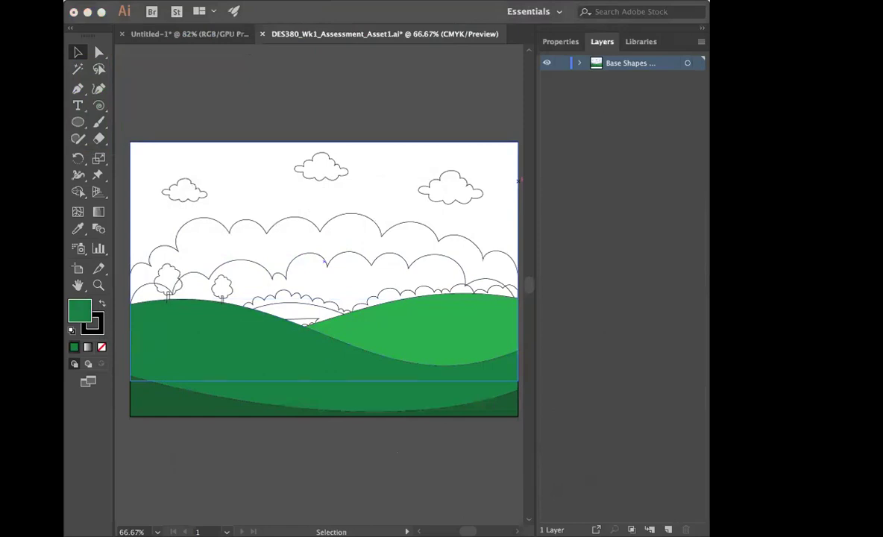
pyautogui.click(384, 94)
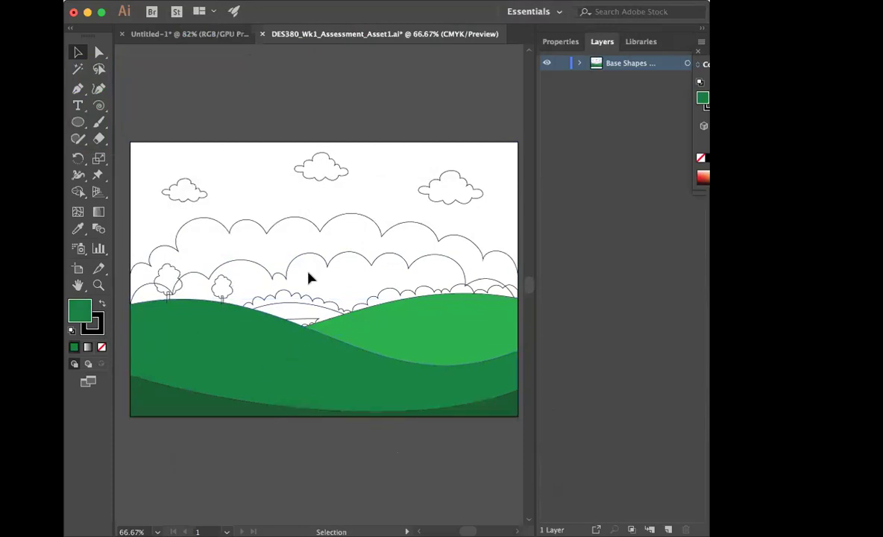
pyautogui.click(316, 307)
pyautogui.click(293, 387)
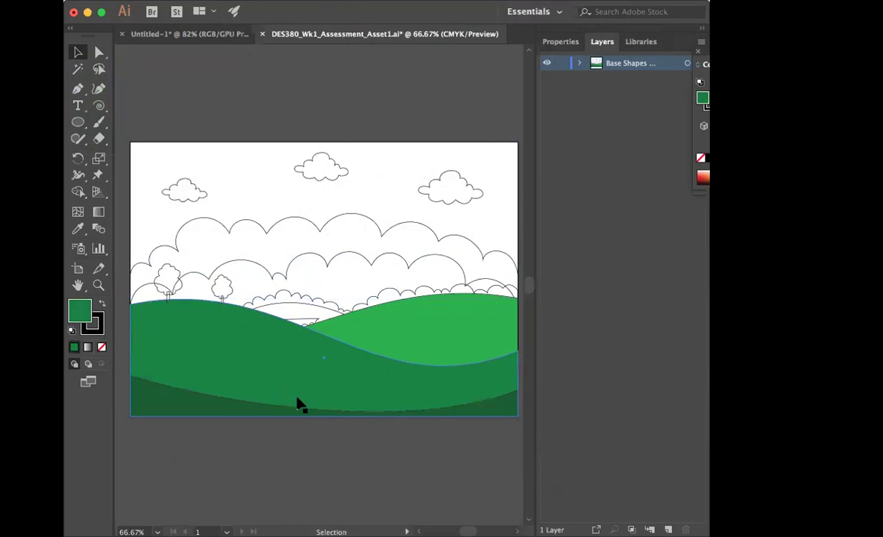
pyautogui.click(205, 356)
# Step: Fill the small hill between the two wavy hills with bright green 4CE036
pyautogui.moveTo(316, 340); pyautogui.dragTo(288, 310)
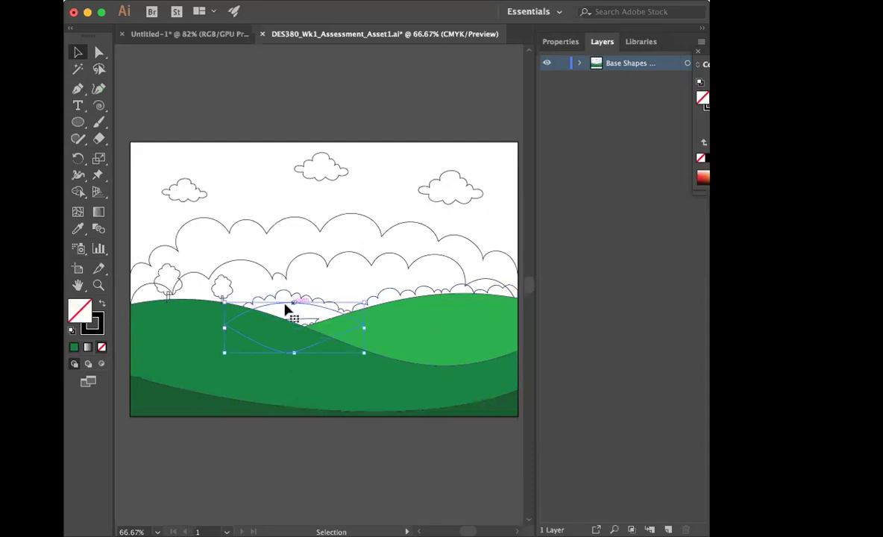
pyautogui.doubleClick(90, 313)
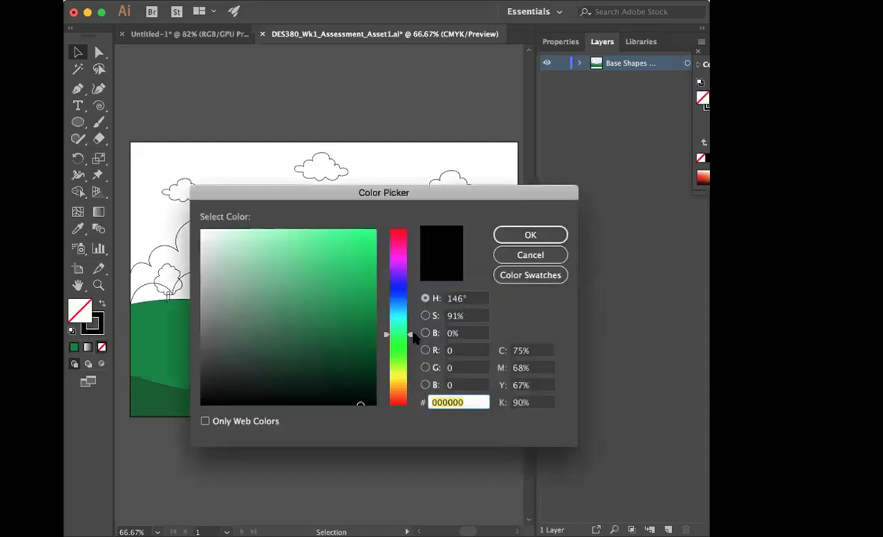
pyautogui.click(370, 296)
pyautogui.moveTo(409, 339); pyautogui.dragTo(407, 350)
pyautogui.click(374, 243)
pyautogui.moveTo(374, 243)
pyautogui.mouseDown()
pyautogui.moveTo(371, 277)
pyautogui.moveTo(325, 298)
pyautogui.mouseUp()
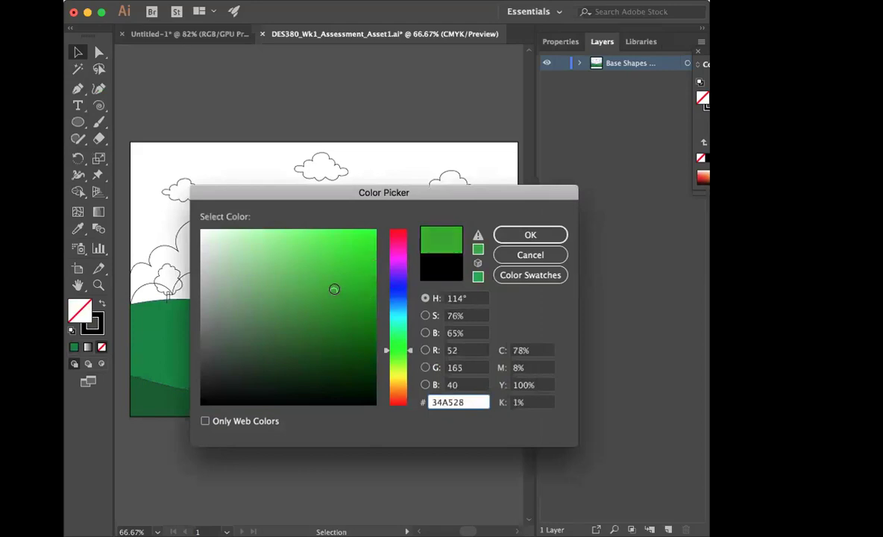
pyautogui.click(530, 235)
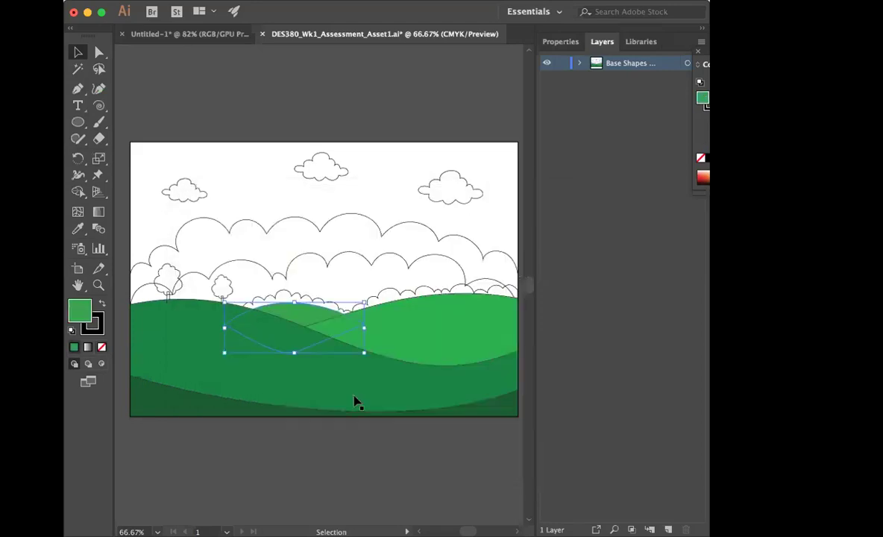
pyautogui.doubleClick(80, 310)
pyautogui.click(334, 249)
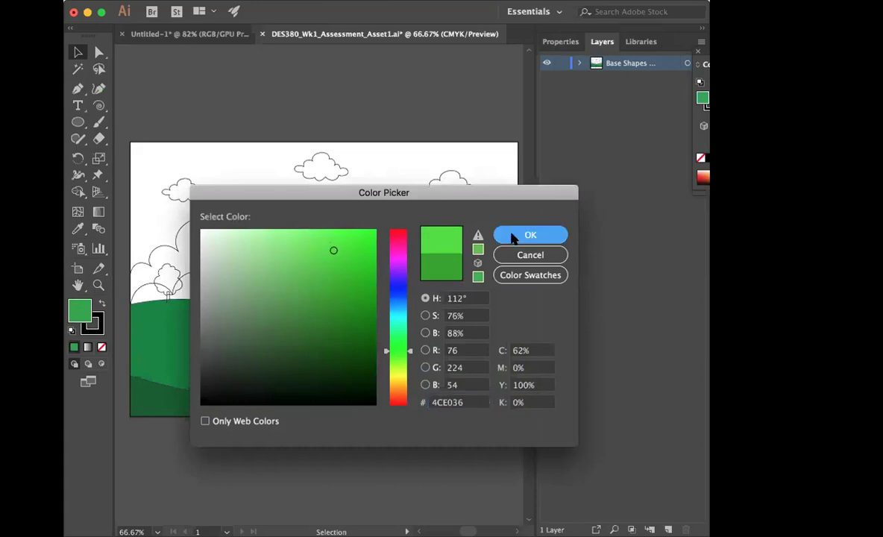
pyautogui.click(513, 235)
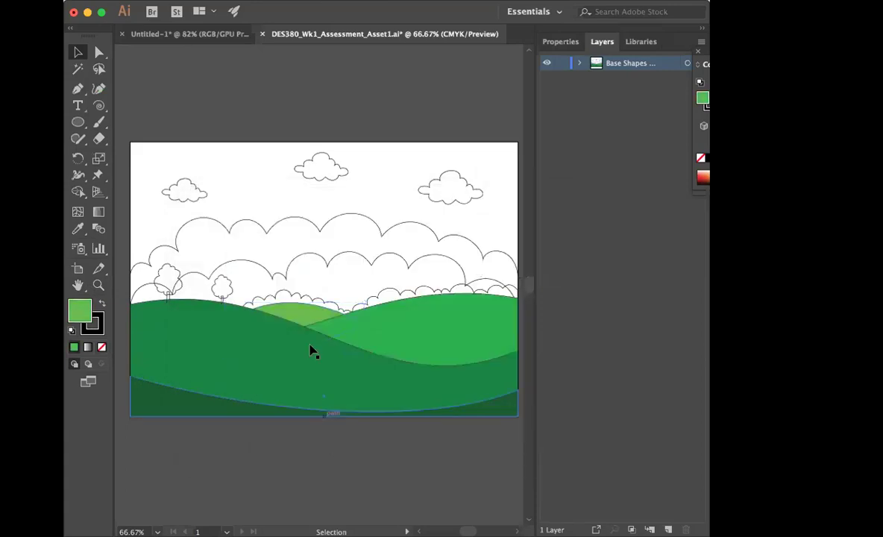
# Step: Recolour the small hill between the two wavy hills with yellow-green 85DD37, and clear the selection
pyautogui.click(291, 310)
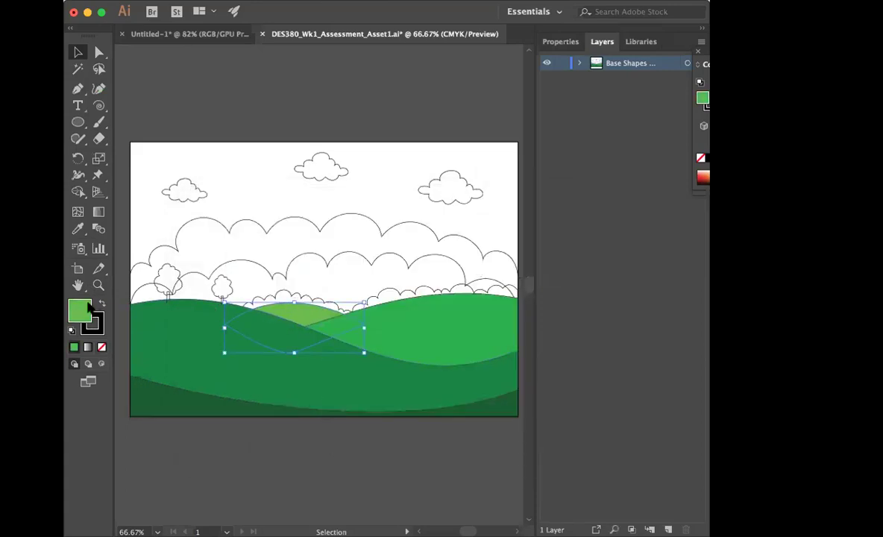
pyautogui.doubleClick(78, 313)
pyautogui.click(401, 360)
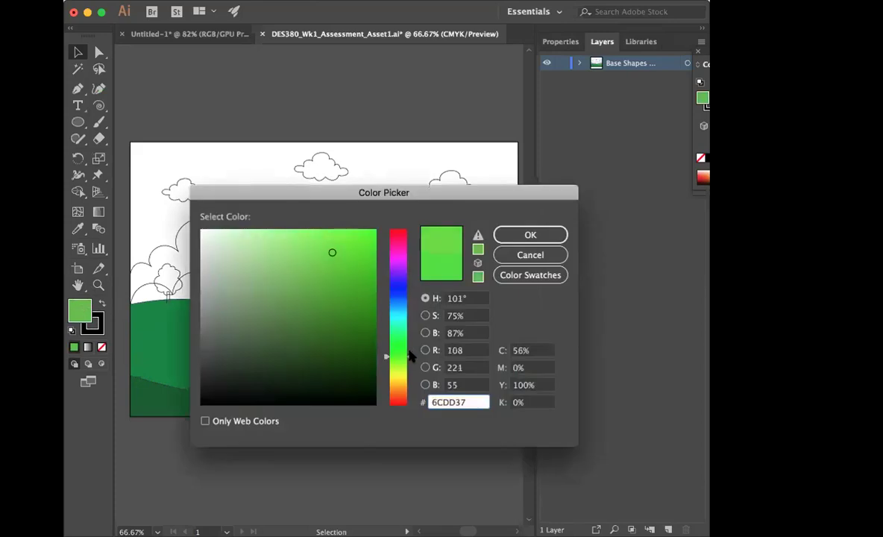
pyautogui.click(505, 235)
pyautogui.click(313, 477)
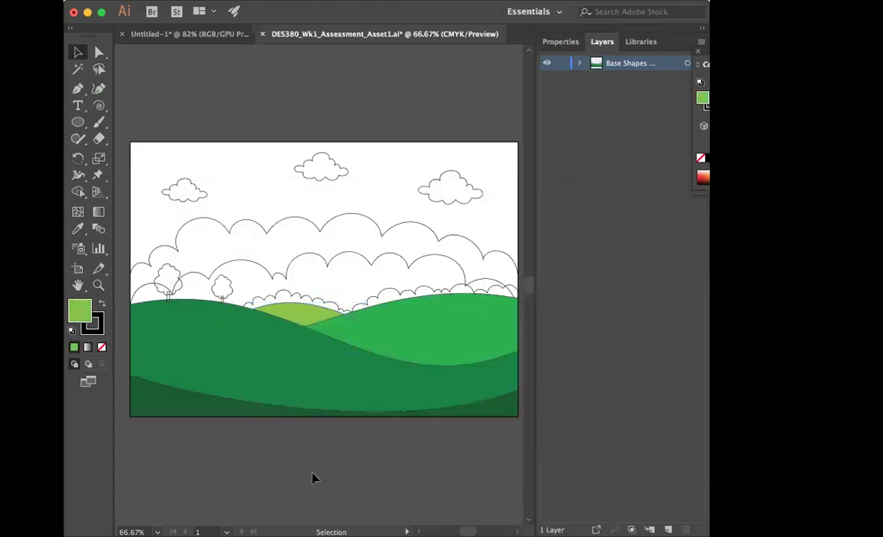
# Step: Fill the row of bushes behind the hills with a medium yellow-green close to 66BC0C, and clear the selection
pyautogui.click(289, 295)
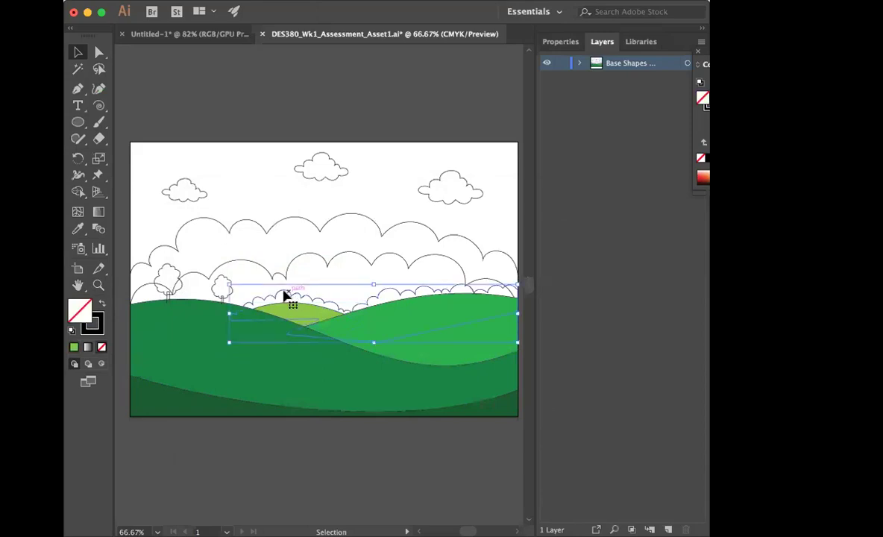
pyautogui.click(74, 347)
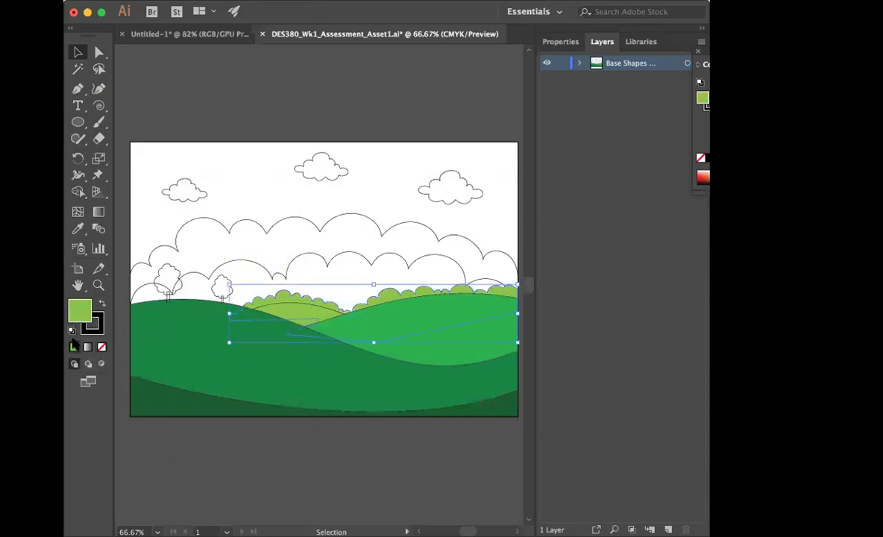
pyautogui.doubleClick(82, 312)
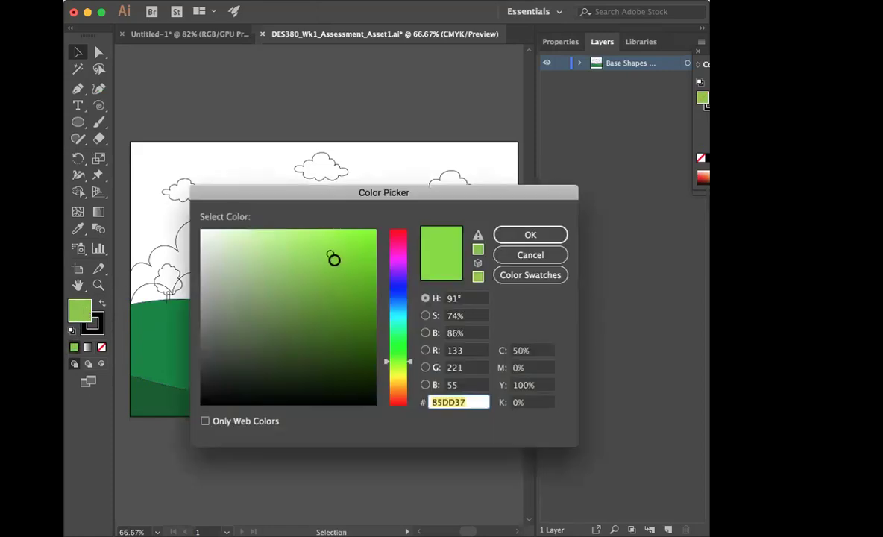
pyautogui.click(329, 257)
pyautogui.click(369, 296)
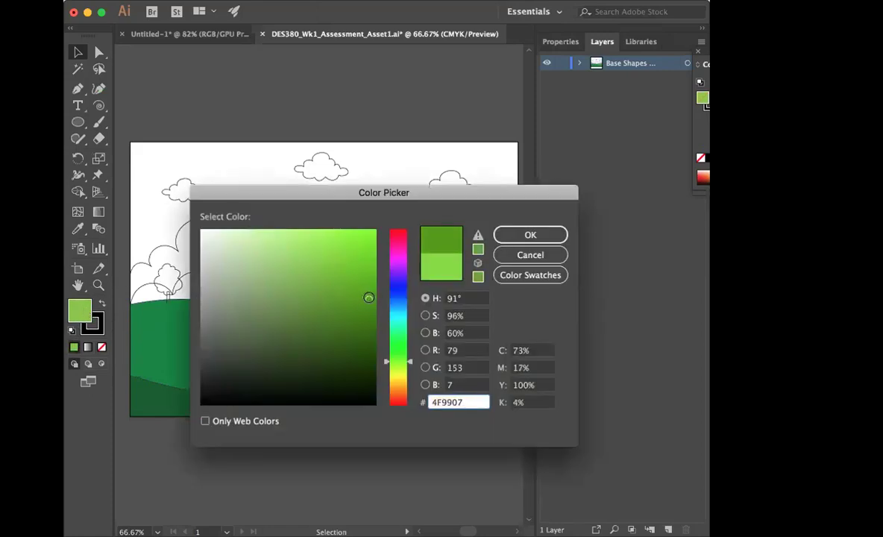
pyautogui.click(509, 234)
pyautogui.doubleClick(80, 313)
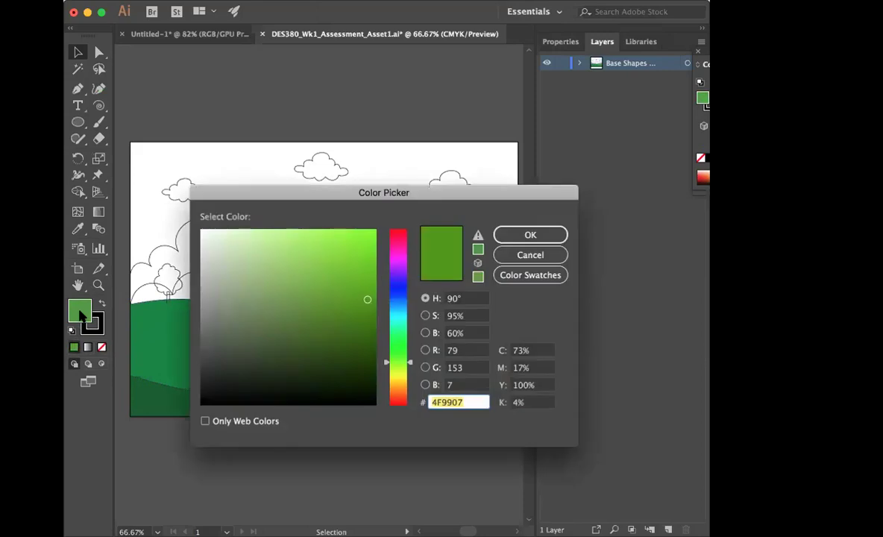
pyautogui.moveTo(367, 297); pyautogui.dragTo(365, 275)
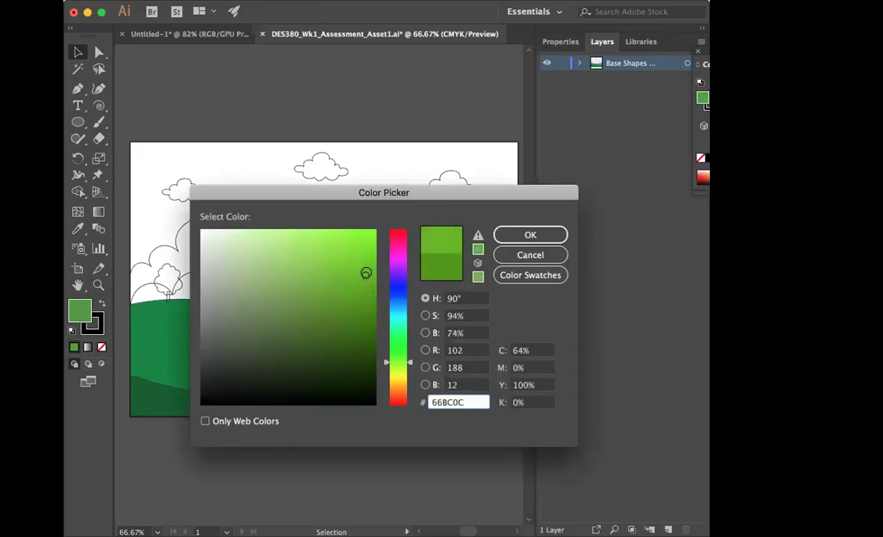
pyautogui.moveTo(407, 361); pyautogui.dragTo(407, 366)
pyautogui.click(510, 235)
pyautogui.click(312, 473)
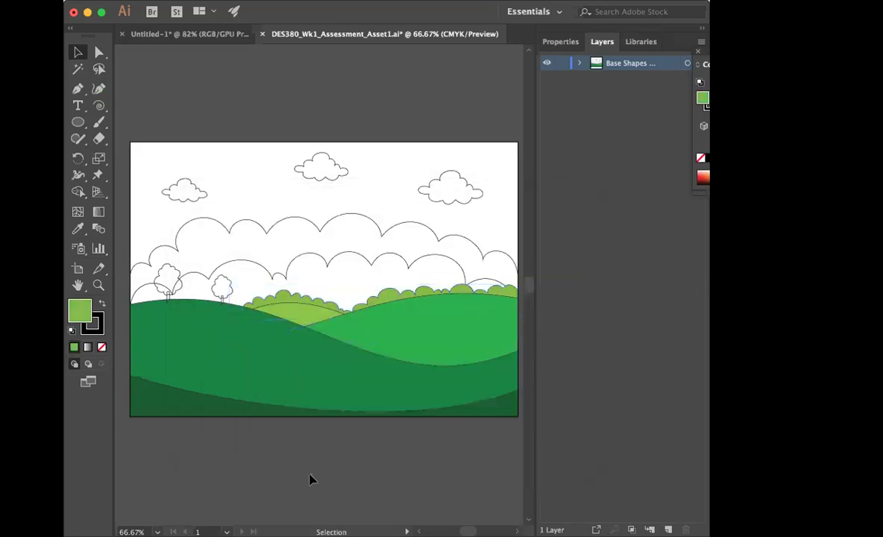
# Step: Change the fill of the small middle hill to lighter yellow-green 96C93D, and clear the selection
pyautogui.click(301, 311)
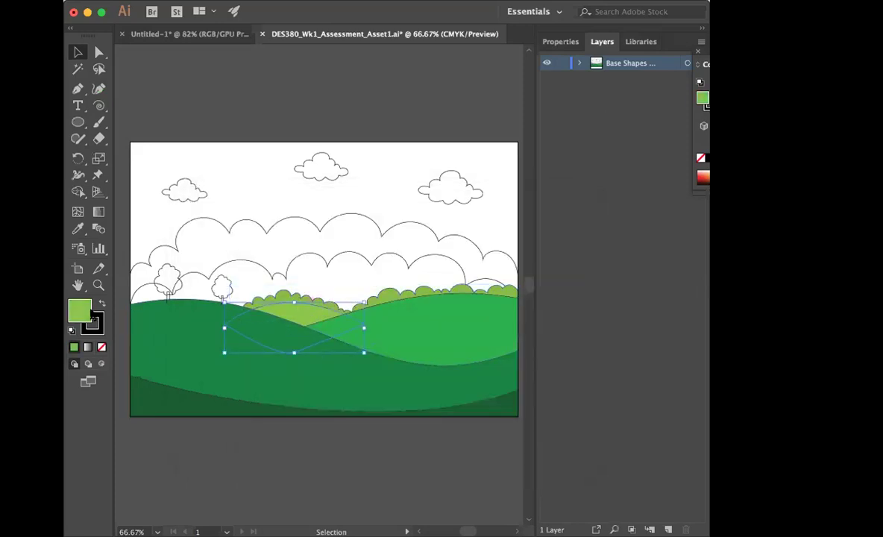
pyautogui.doubleClick(82, 312)
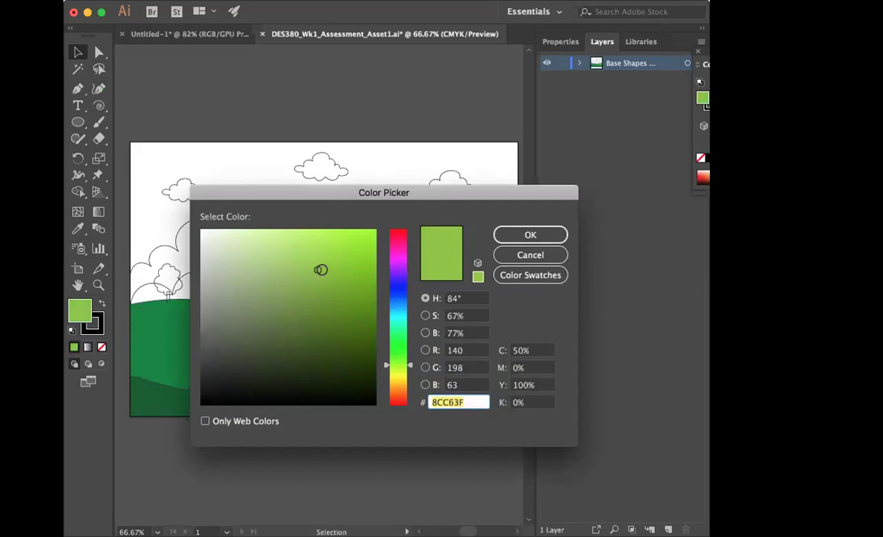
pyautogui.moveTo(325, 254)
pyautogui.mouseDown()
pyautogui.moveTo(291, 252)
pyautogui.moveTo(365, 234)
pyautogui.moveTo(361, 248)
pyautogui.mouseUp()
pyautogui.click(530, 234)
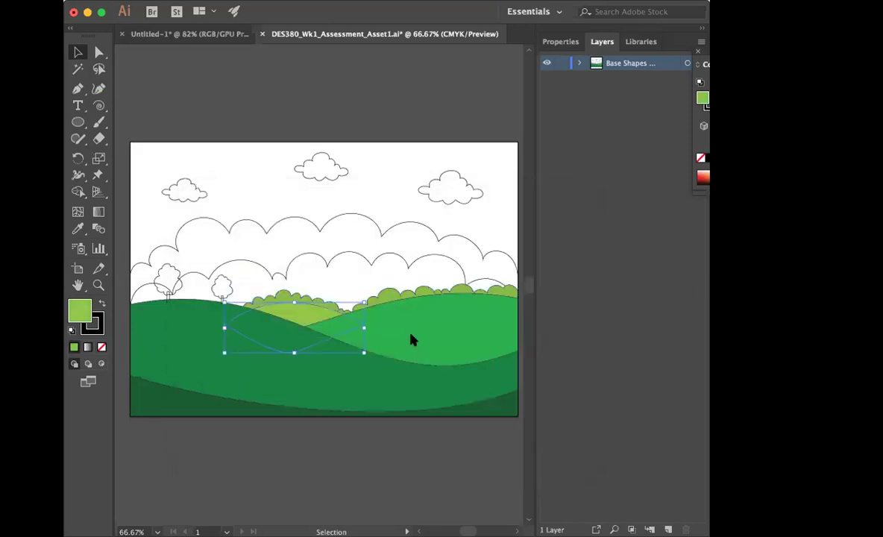
pyautogui.click(326, 454)
# Step: Remove the black outlines from the wavy hill that rises toward the artboard's left side and from the darkest foreground hill
pyautogui.click(329, 268)
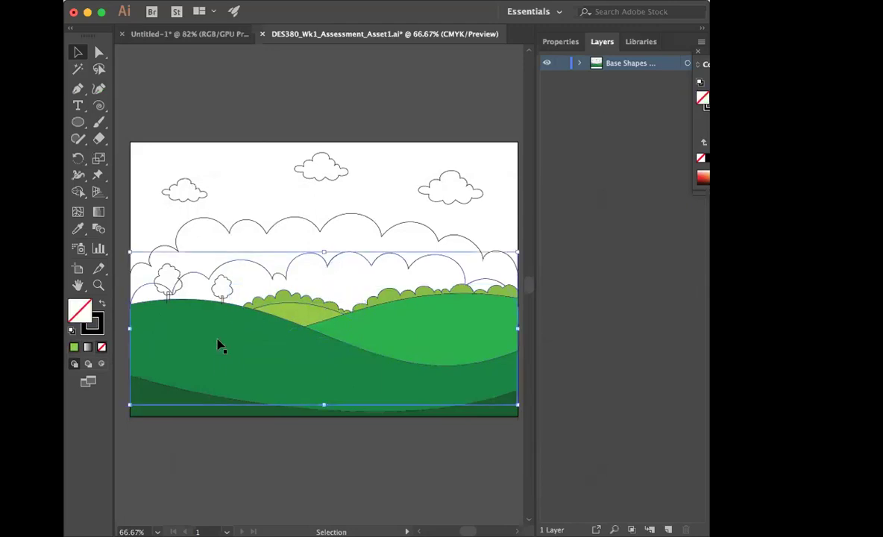
pyautogui.click(261, 306)
pyautogui.click(100, 327)
pyautogui.click(101, 346)
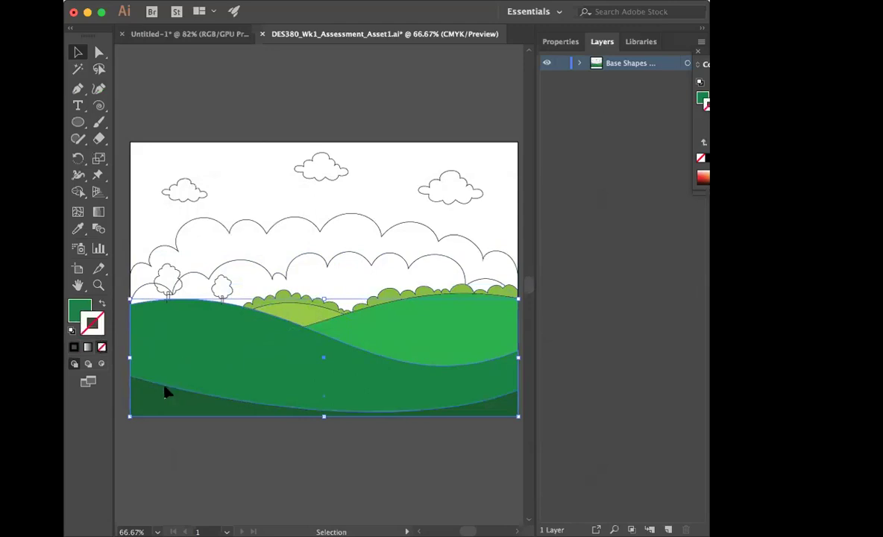
pyautogui.click(164, 387)
pyautogui.click(101, 346)
pyautogui.click(231, 462)
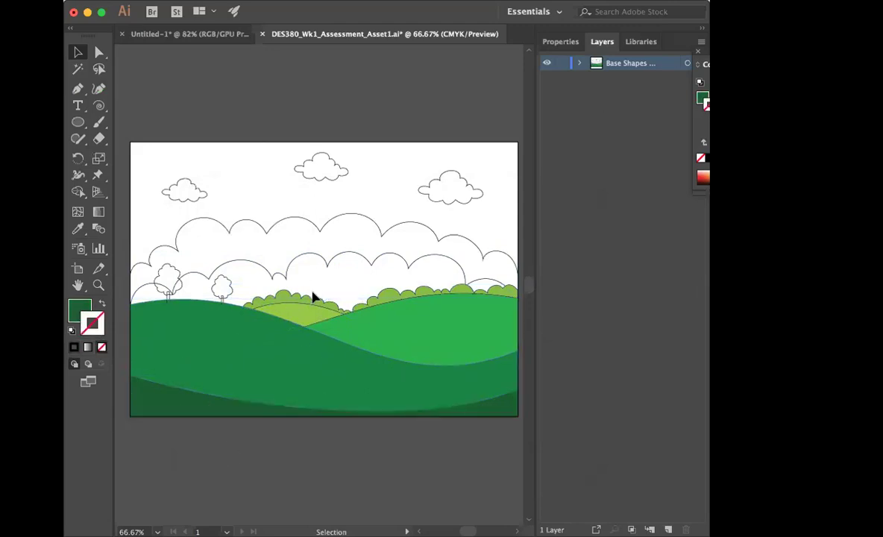
# Step: Remove the black outlines from the wavy hill rising toward the artboard's right side, the small middle hill and the row of bushes
pyautogui.click(345, 326)
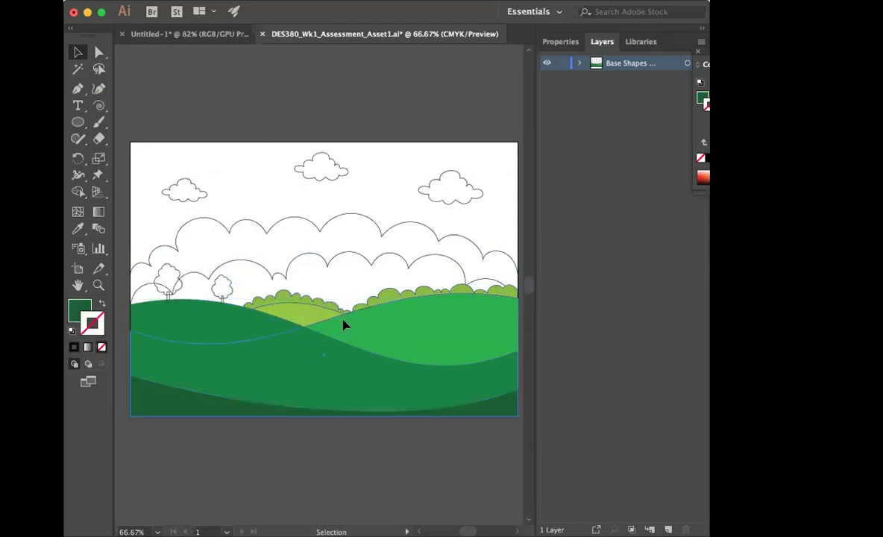
pyautogui.click(102, 347)
pyautogui.click(264, 466)
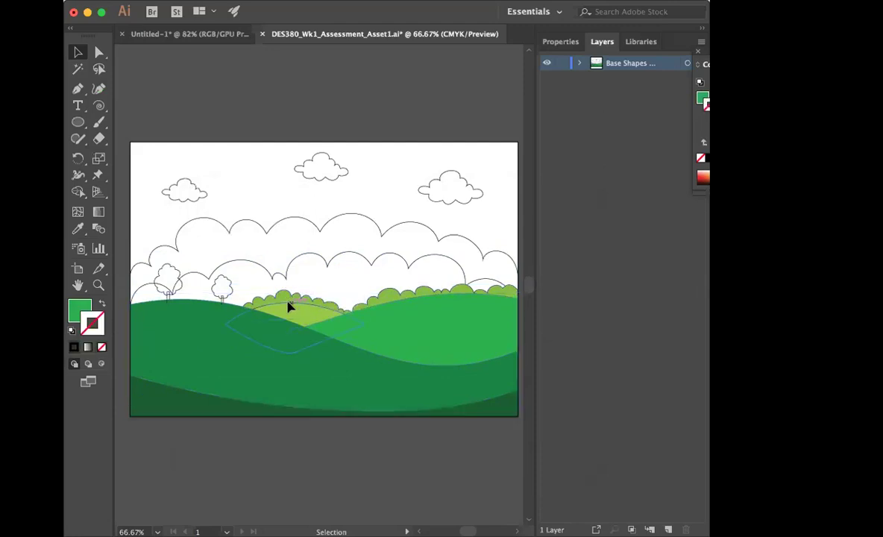
pyautogui.click(290, 307)
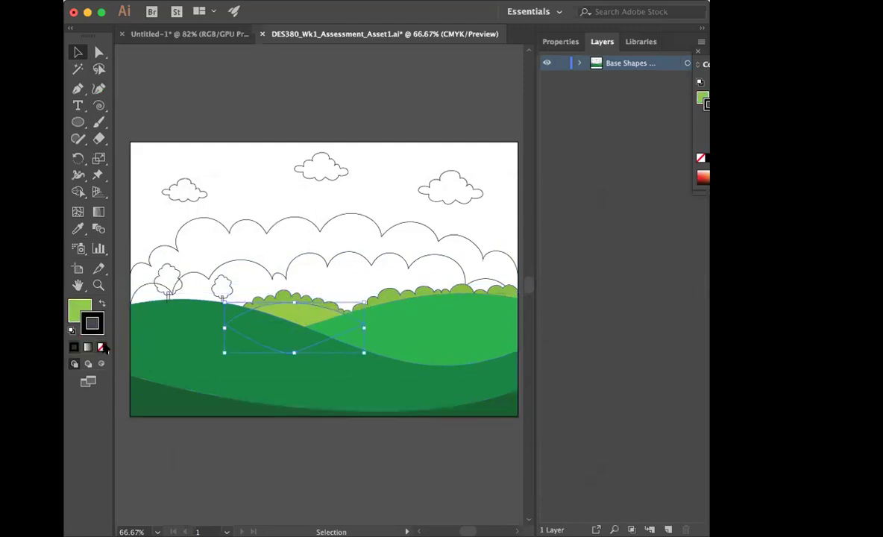
pyautogui.click(285, 291)
pyautogui.click(102, 347)
pyautogui.click(284, 447)
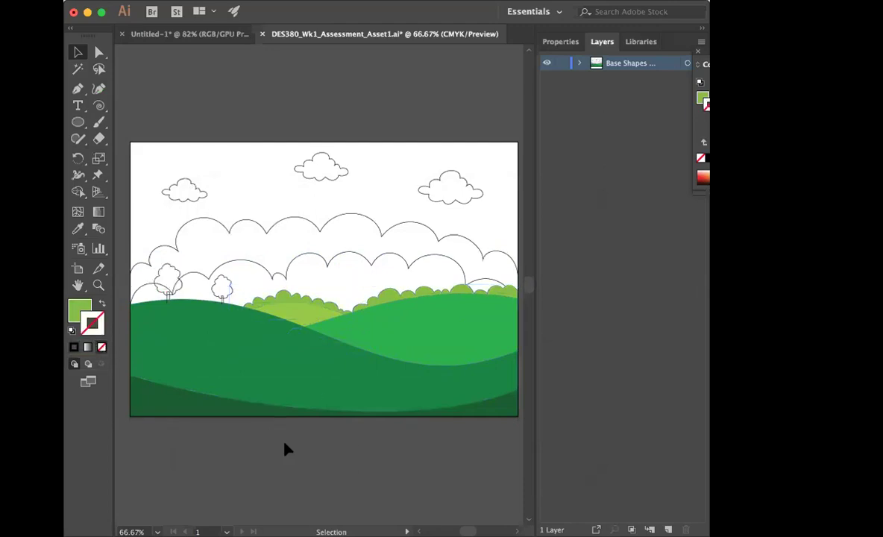
# Step: Apply the small middle hill's yellow-green, outline-free appearance to both trees with the Eyedropper
pyautogui.click(345, 257)
pyautogui.click(222, 277)
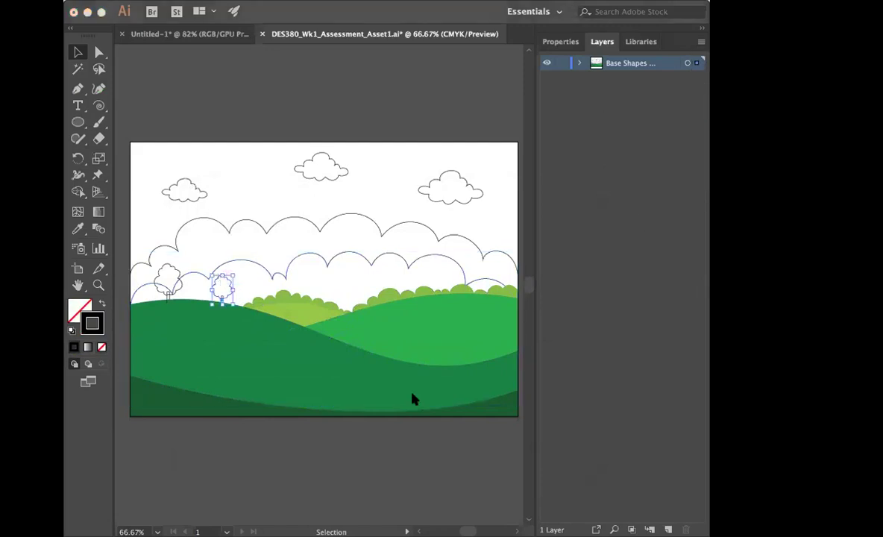
pyautogui.keyDown('shift'); pyautogui.click(170, 272); pyautogui.keyUp('shift')
pyautogui.click(78, 227)
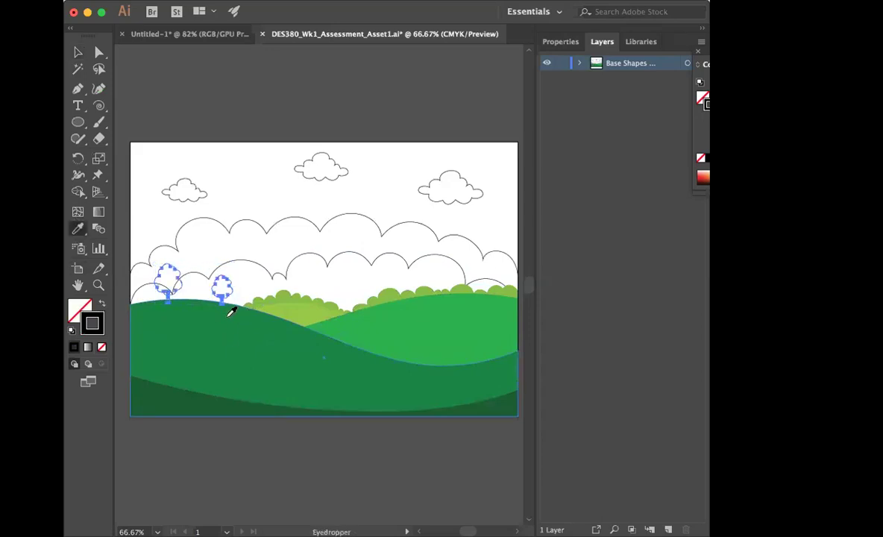
pyautogui.click(310, 305)
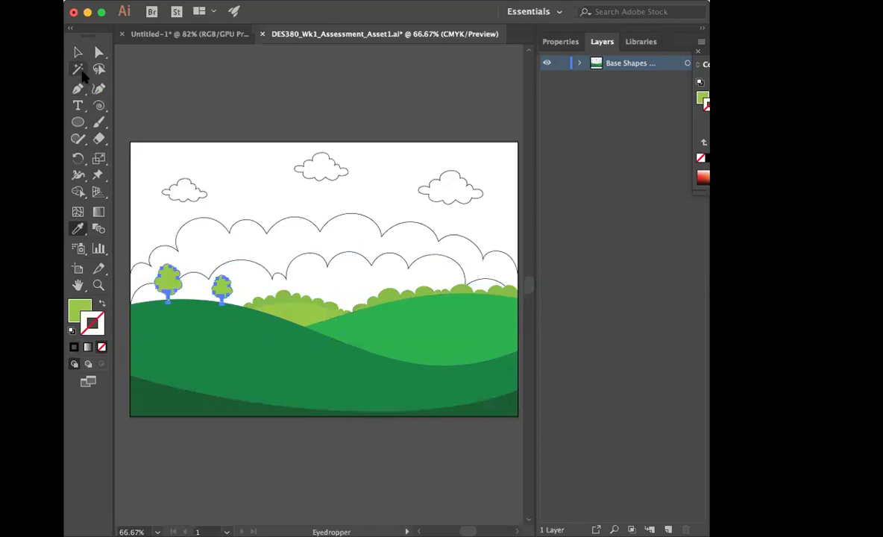
# Step: Ungroup the two trees into separate crowns and trunks
pyautogui.click(78, 52)
pyautogui.doubleClick(78, 52)
pyautogui.click(457, 371)
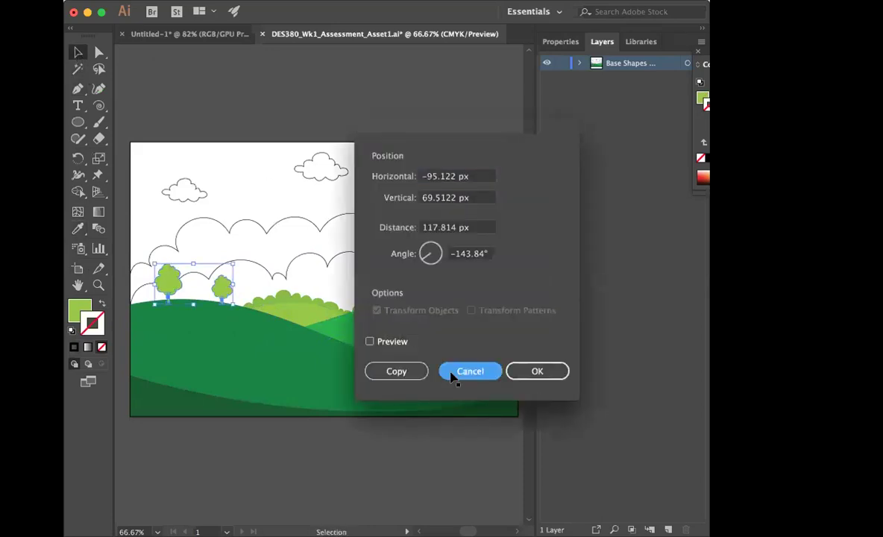
pyautogui.click(176, 299)
pyautogui.keyDown('shift'); pyautogui.click(215, 287); pyautogui.keyUp('shift')
pyautogui.click(232, 1)
pyautogui.click(246, 54)
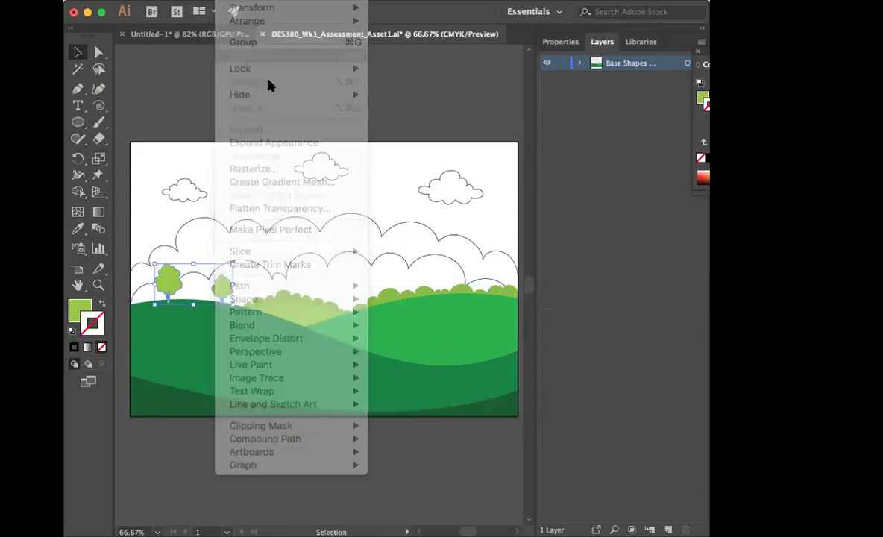
# Step: Fill both tree trunks with the near-black green 151E00
pyautogui.click(169, 300)
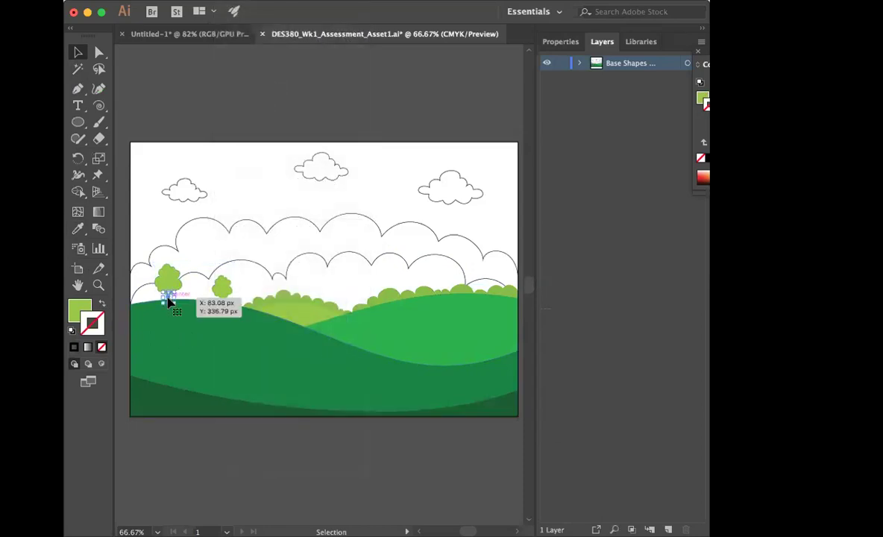
pyautogui.keyDown('shift'); pyautogui.click(222, 306); pyautogui.keyUp('shift')
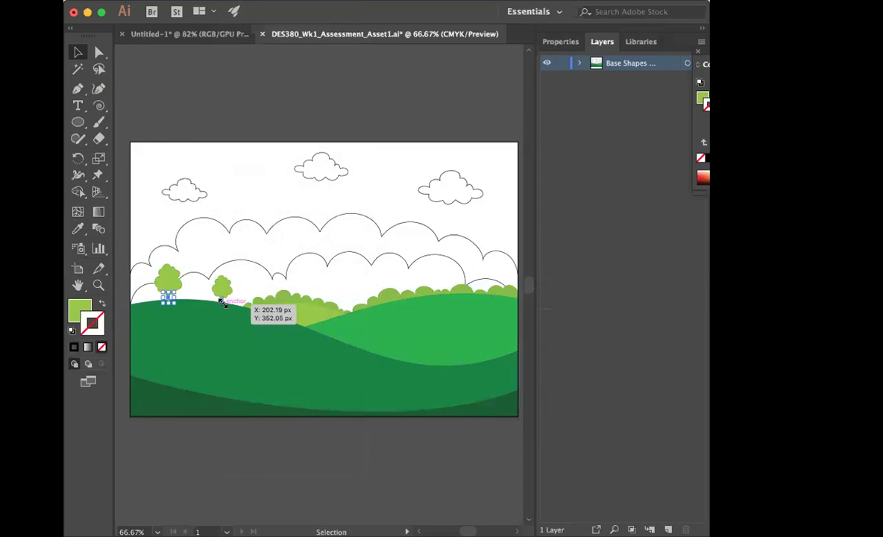
pyautogui.doubleClick(81, 309)
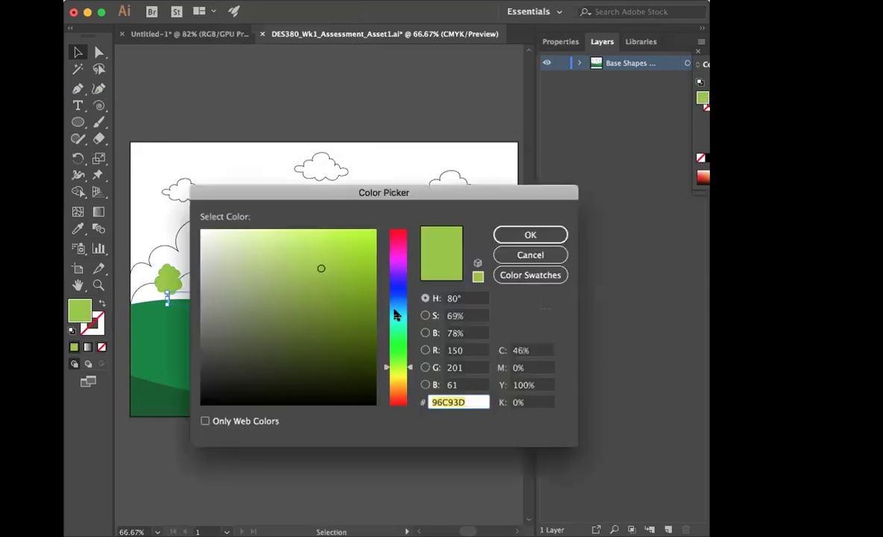
pyautogui.moveTo(331, 379)
pyautogui.mouseDown()
pyautogui.moveTo(217, 389)
pyautogui.moveTo(319, 271)
pyautogui.moveTo(380, 381)
pyautogui.mouseUp()
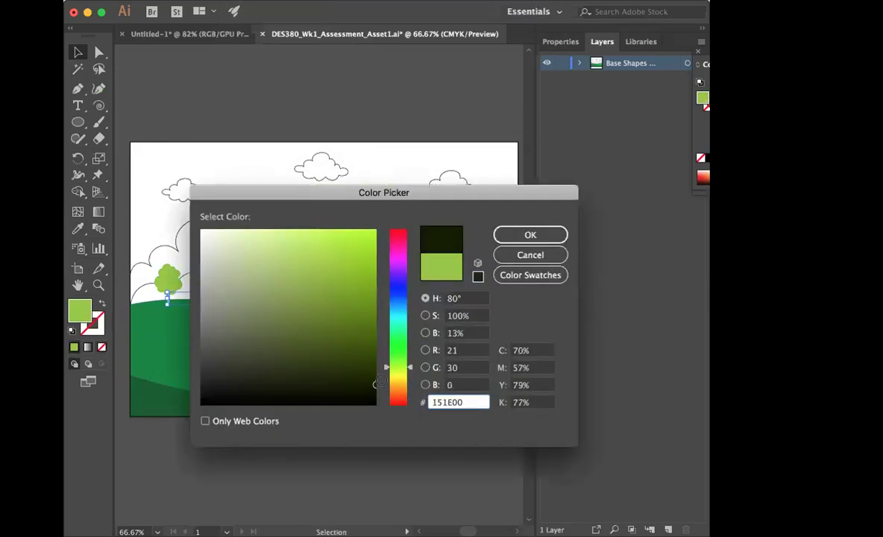
pyautogui.click(517, 235)
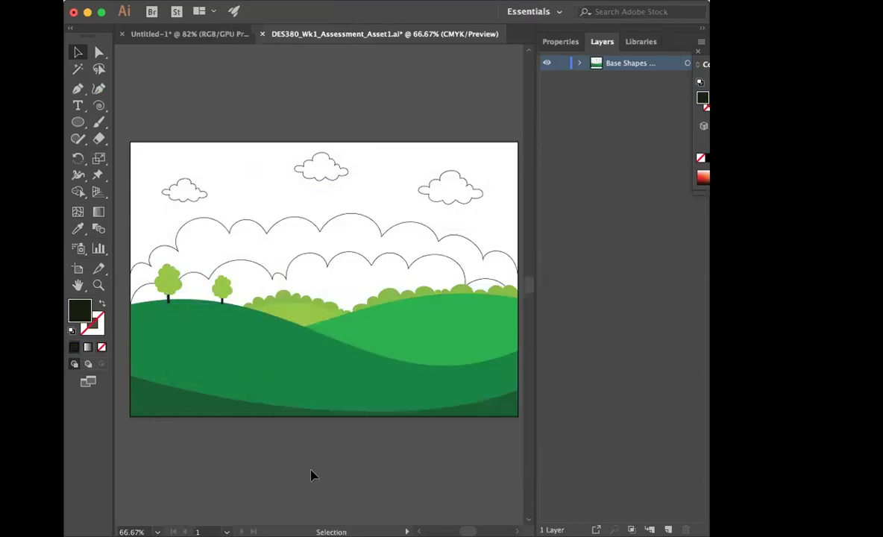
pyautogui.click(176, 310)
pyautogui.click(230, 1)
pyautogui.click(216, 63)
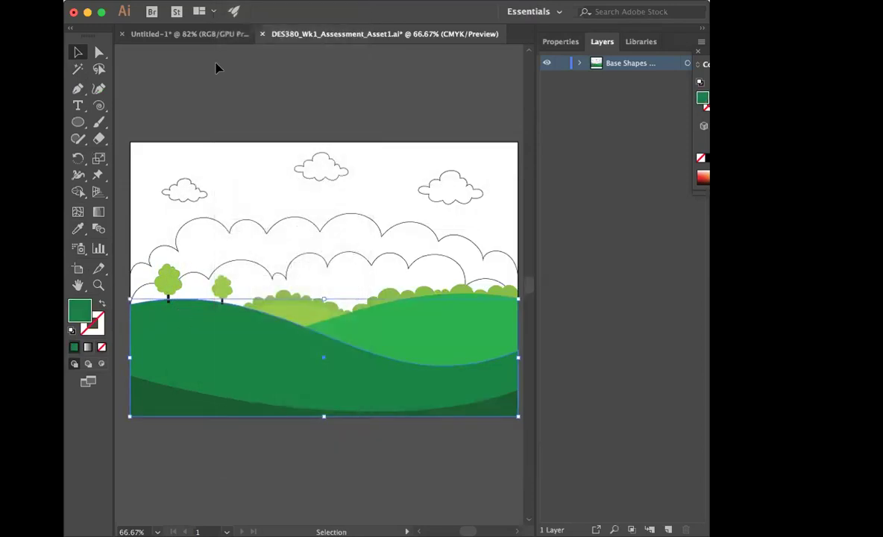
pyautogui.click(224, 103)
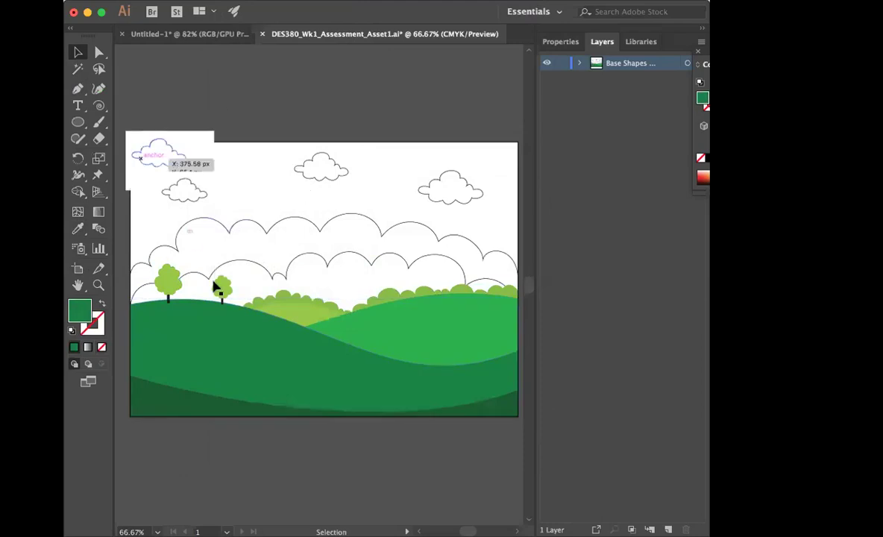
# Step: Fill the front cloud bank behind the hills with a medium sky blue and remove its black outline
pyautogui.click(315, 256)
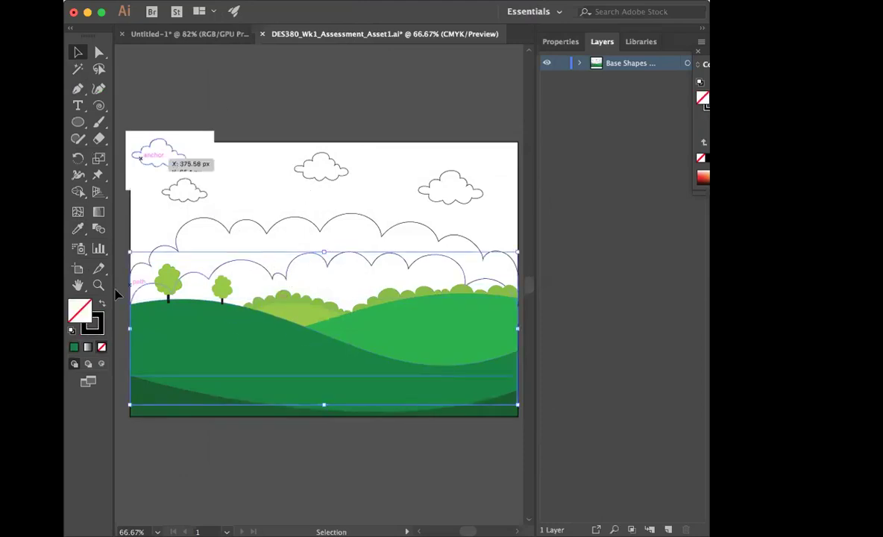
pyautogui.doubleClick(79, 308)
pyautogui.click(400, 316)
pyautogui.moveTo(356, 247)
pyautogui.mouseDown()
pyautogui.moveTo(377, 253)
pyautogui.moveTo(375, 241)
pyautogui.moveTo(357, 248)
pyautogui.mouseUp()
pyautogui.click(407, 317)
pyautogui.click(408, 316)
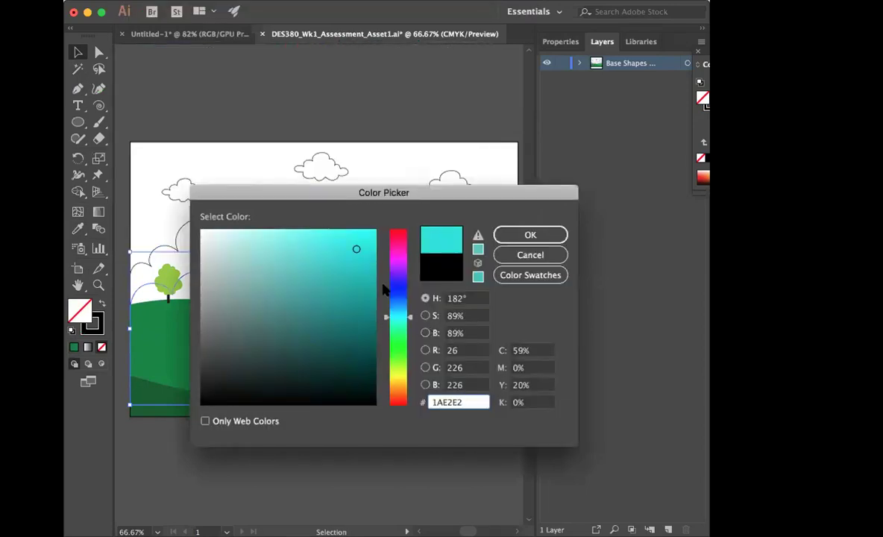
pyautogui.click(374, 285)
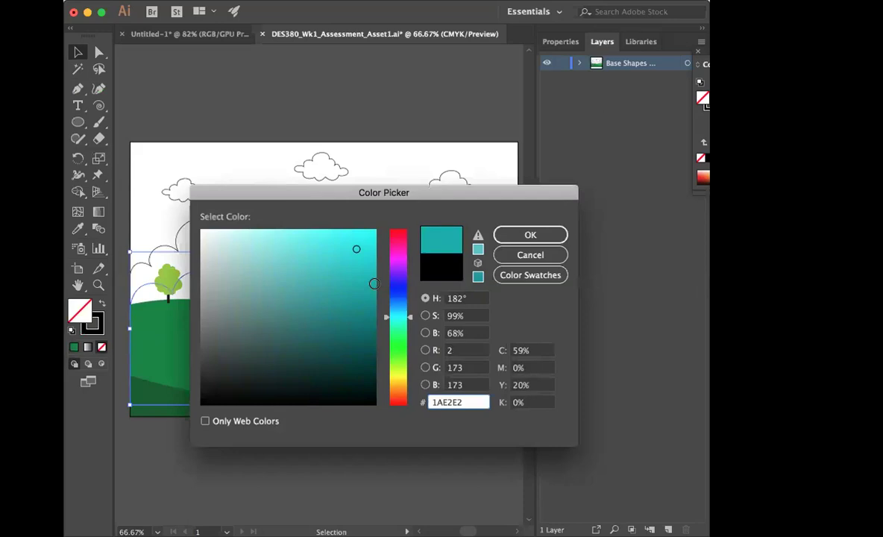
pyautogui.click(407, 317)
pyautogui.click(407, 314)
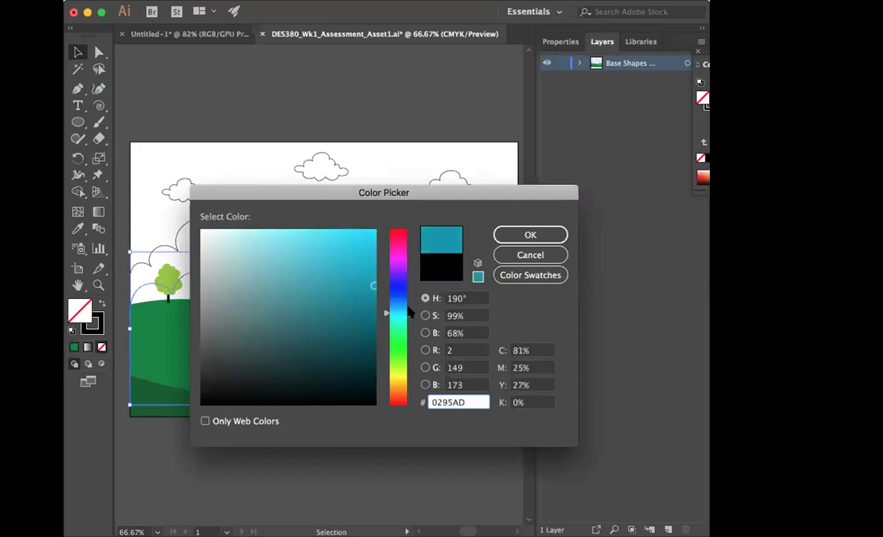
pyautogui.click(320, 266)
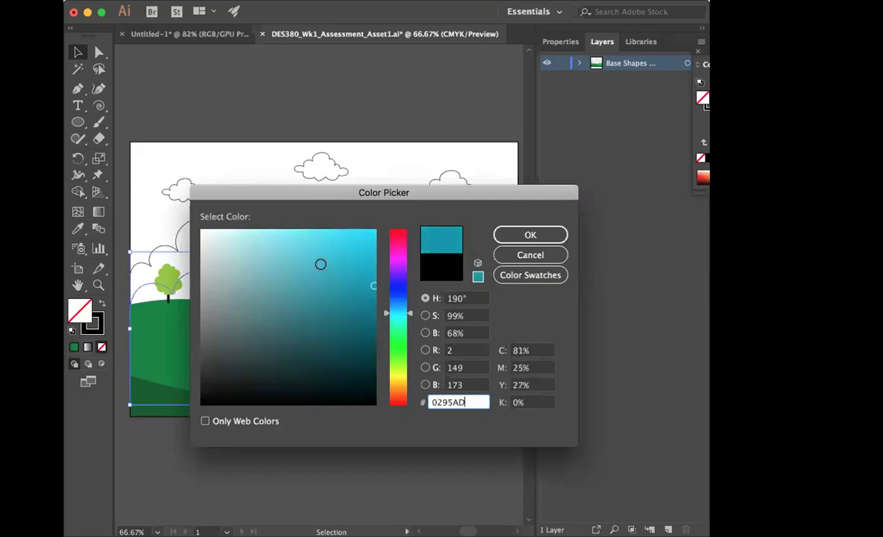
pyautogui.click(532, 235)
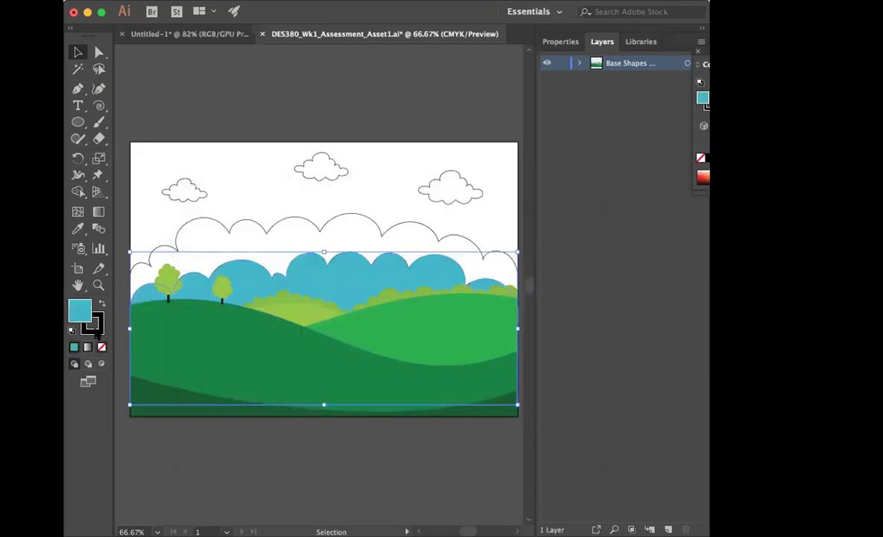
pyautogui.click(102, 348)
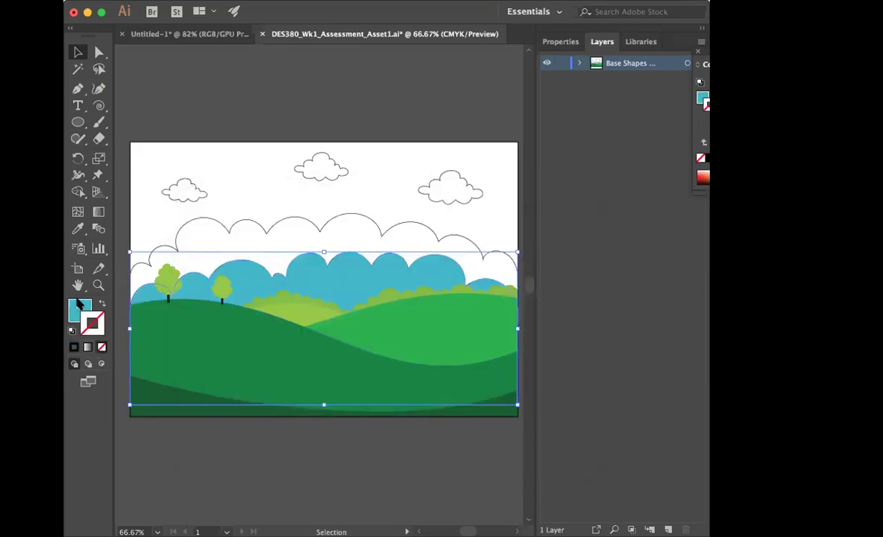
# Step: Lighten the front cloud bank's fill to the pale blue 88D9E2
pyautogui.doubleClick(79, 304)
pyautogui.moveTo(316, 271); pyautogui.dragTo(270, 247)
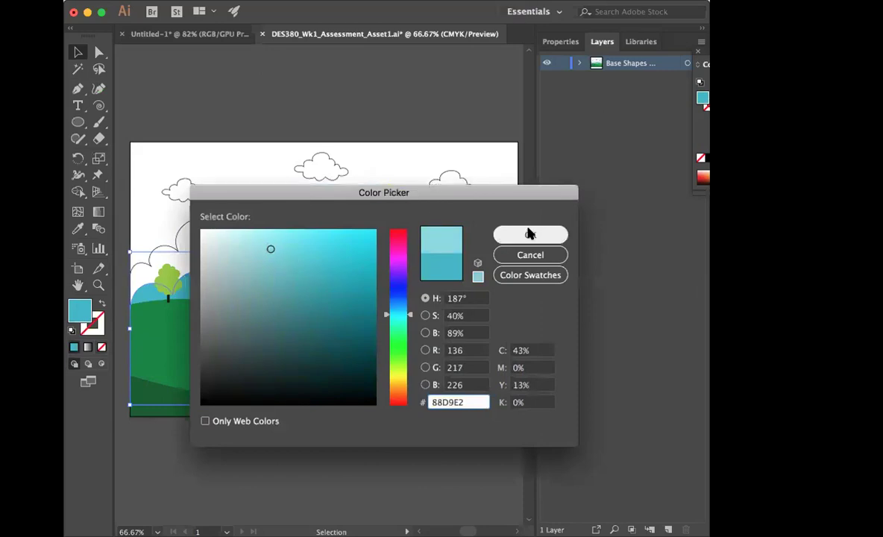
pyautogui.click(530, 235)
pyautogui.click(324, 487)
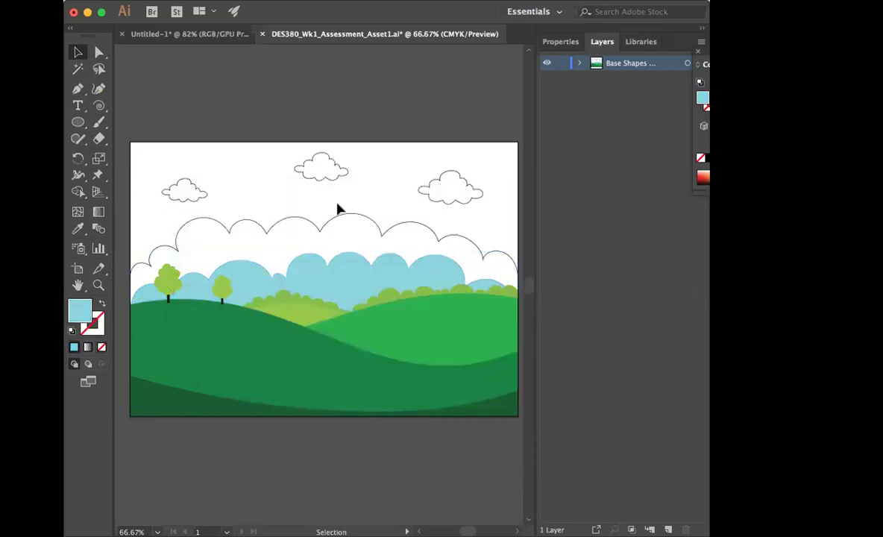
# Step: Copy the front cloud bank's outline-free blue to the back cloud bank with the Eyedropper and lighten its fill to B2F6F9
pyautogui.click(337, 219)
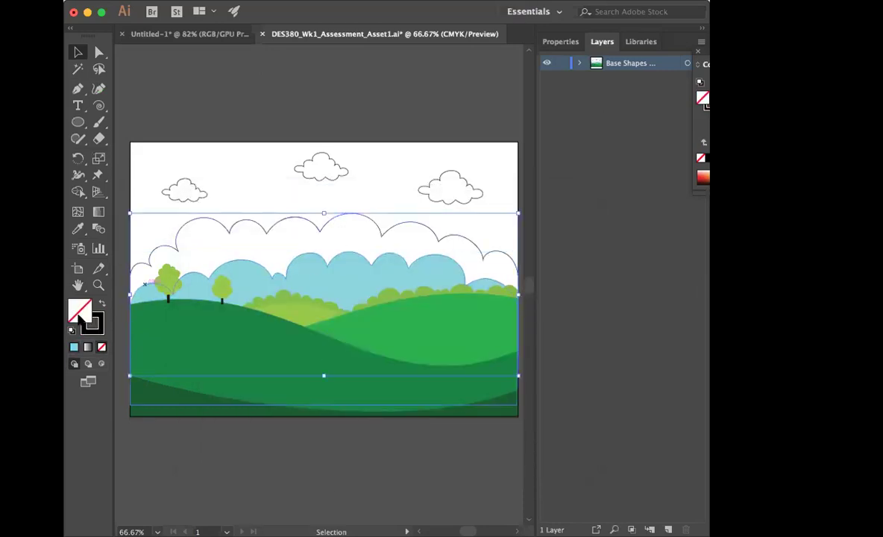
pyautogui.click(80, 229)
pyautogui.click(344, 273)
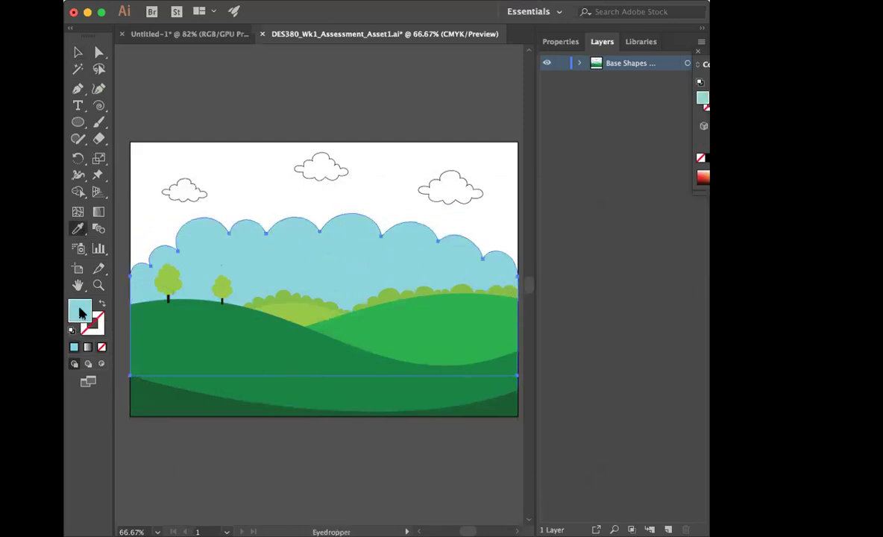
pyautogui.doubleClick(81, 312)
pyautogui.moveTo(265, 249)
pyautogui.mouseDown()
pyautogui.moveTo(268, 230)
pyautogui.moveTo(251, 232)
pyautogui.mouseUp()
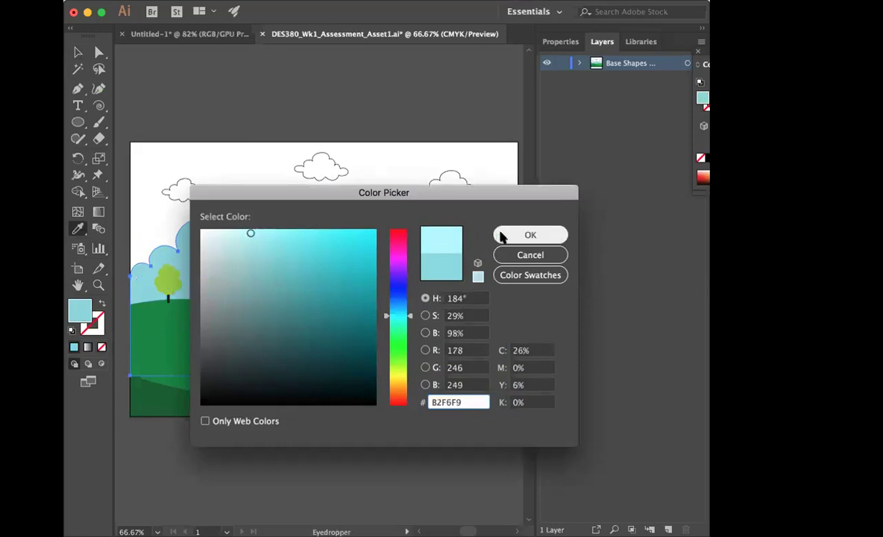
pyautogui.click(501, 236)
pyautogui.click(319, 427)
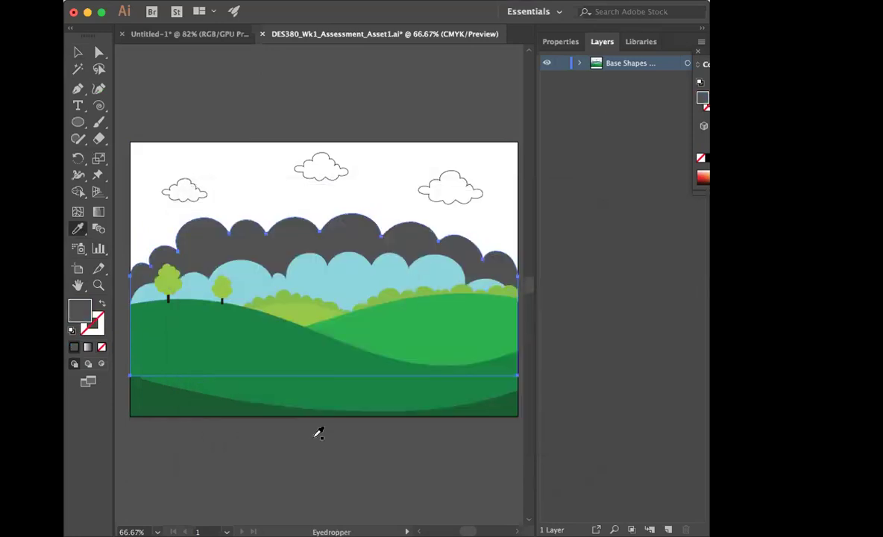
pyautogui.hotkey('ctrl', 'z')
pyautogui.click(77, 52)
pyautogui.click(211, 73)
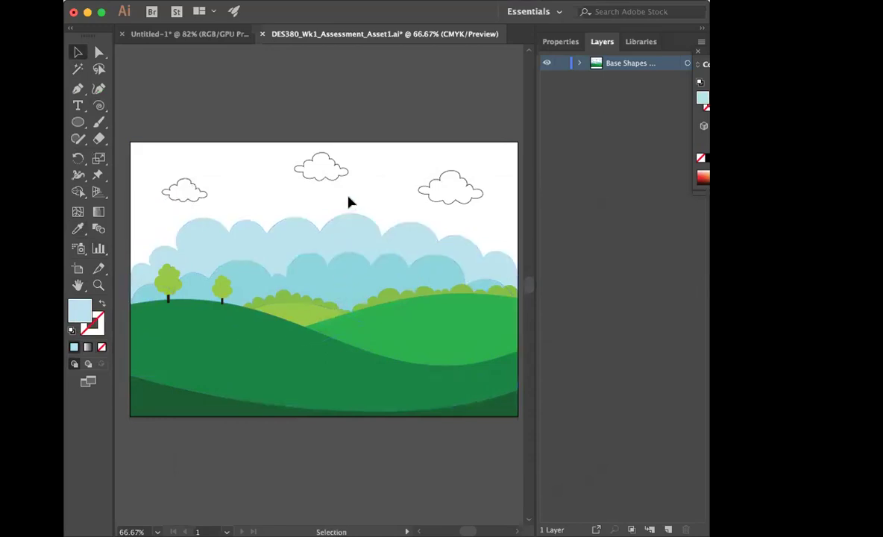
# Step: Copy the back cloud bank's outline-free appearance to the sky rectangle with the Eyedropper and lighten its fill to C9EFF4
pyautogui.click(267, 143)
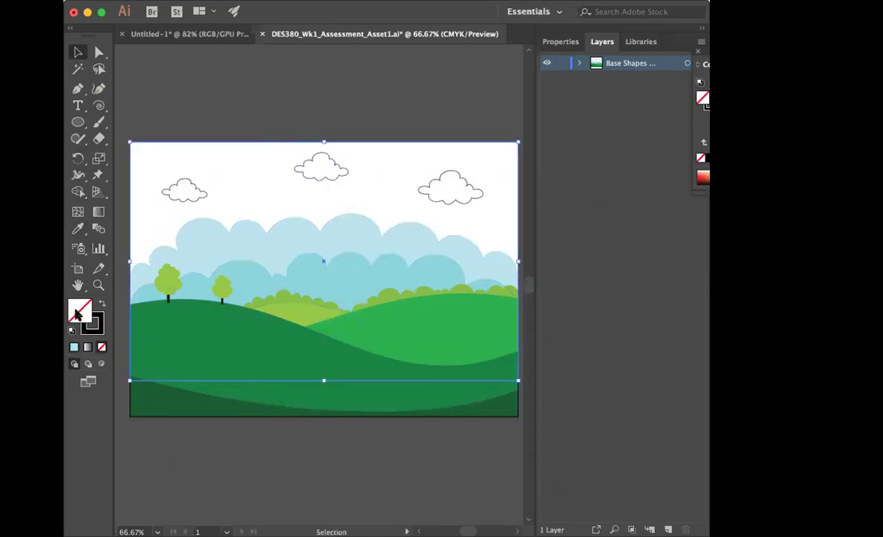
pyautogui.click(77, 229)
pyautogui.click(201, 235)
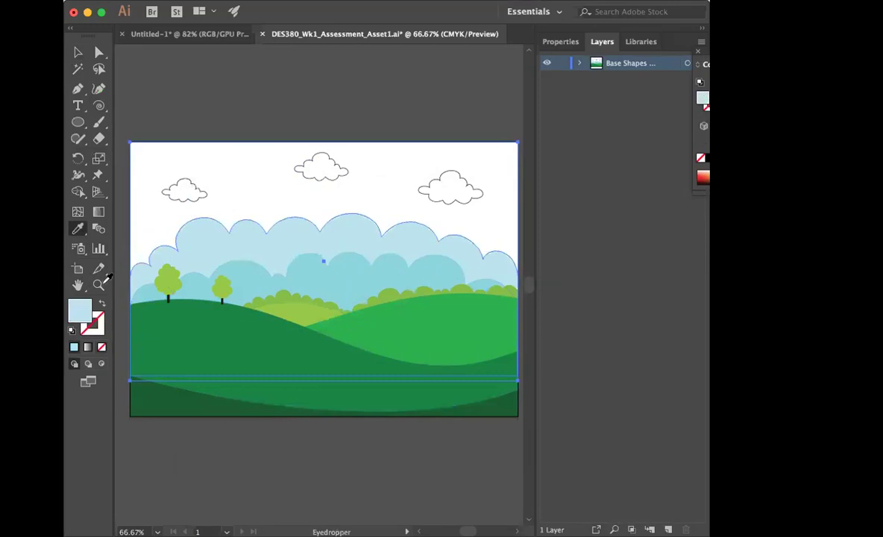
pyautogui.doubleClick(80, 312)
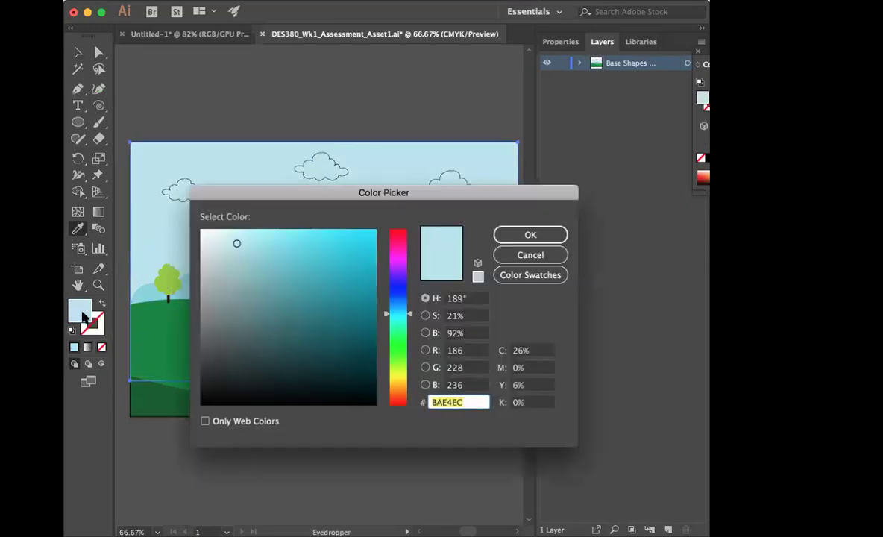
pyautogui.click(215, 232)
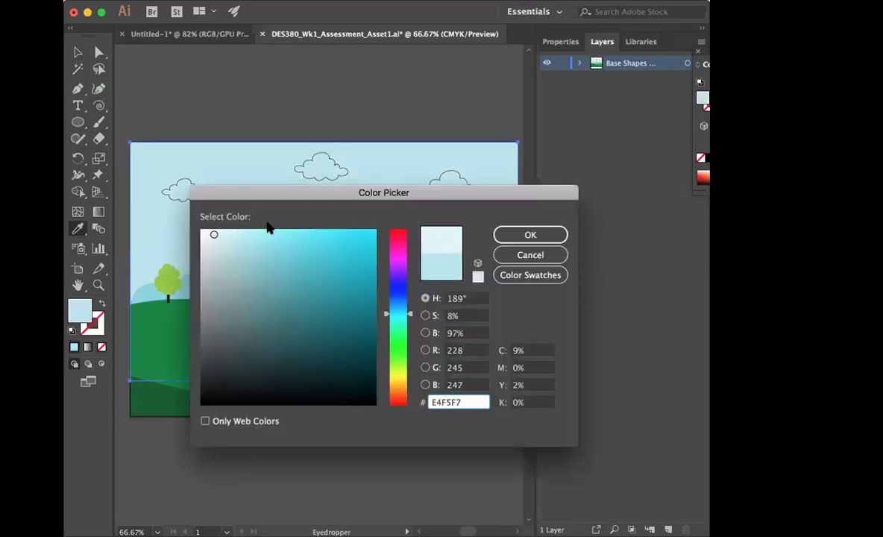
pyautogui.click(224, 244)
pyautogui.click(232, 235)
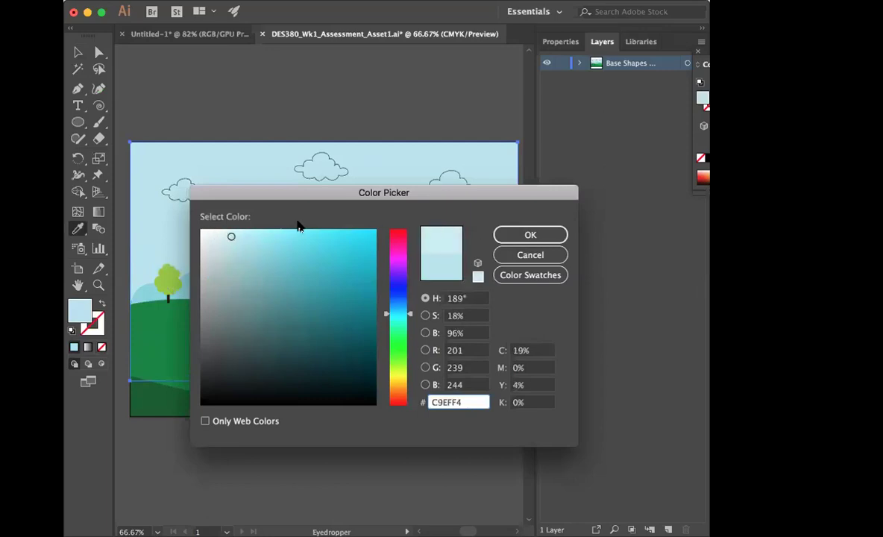
pyautogui.click(542, 236)
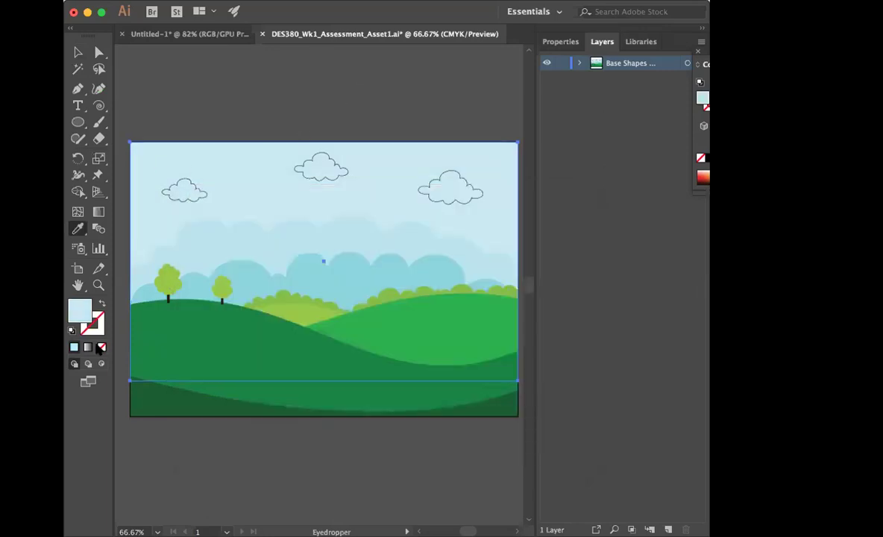
# Step: Darken the back cloud bank's fill to the muted blue 9CD3DB
pyautogui.click(77, 54)
pyautogui.click(288, 238)
pyautogui.doubleClick(79, 310)
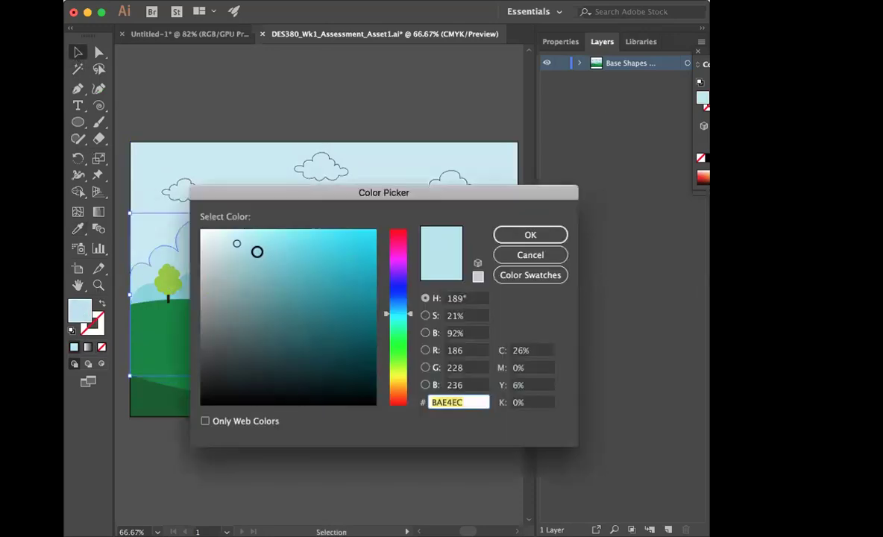
pyautogui.moveTo(237, 242); pyautogui.dragTo(251, 252)
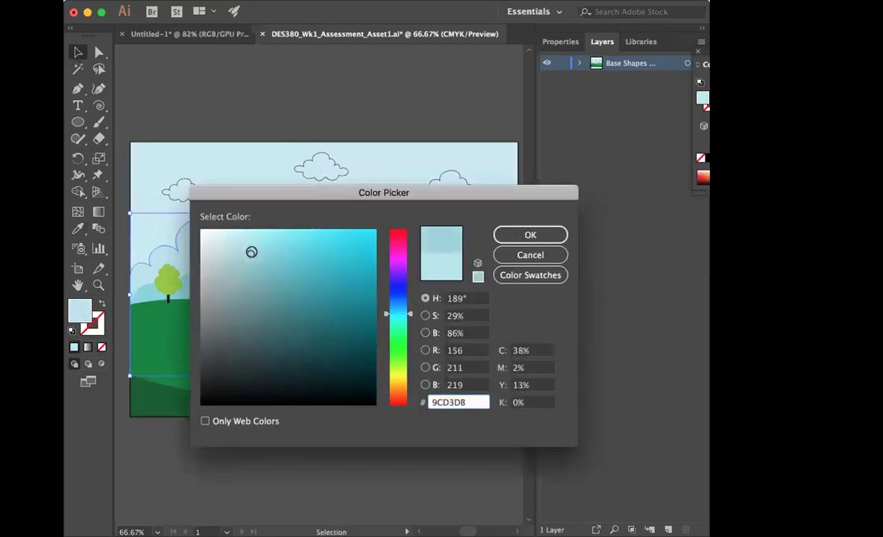
pyautogui.click(553, 235)
# Step: Darken the front cloud bank's fill to the teal blue 72C6CC
pyautogui.click(217, 317)
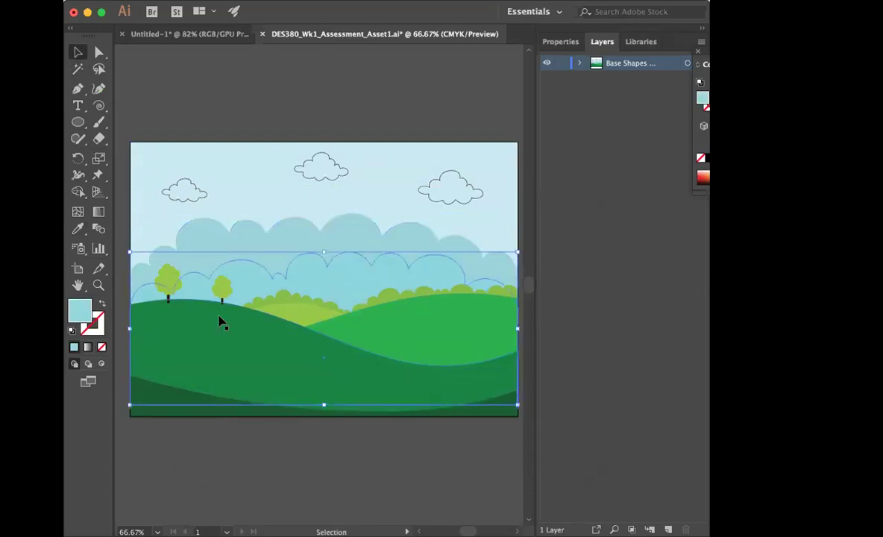
pyautogui.doubleClick(79, 309)
pyautogui.moveTo(266, 254); pyautogui.dragTo(277, 264)
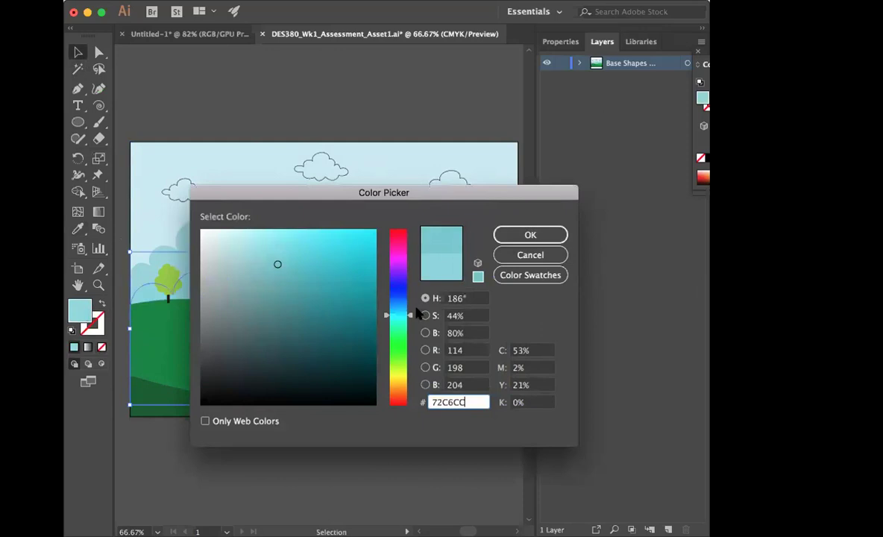
pyautogui.click(512, 239)
pyautogui.click(375, 460)
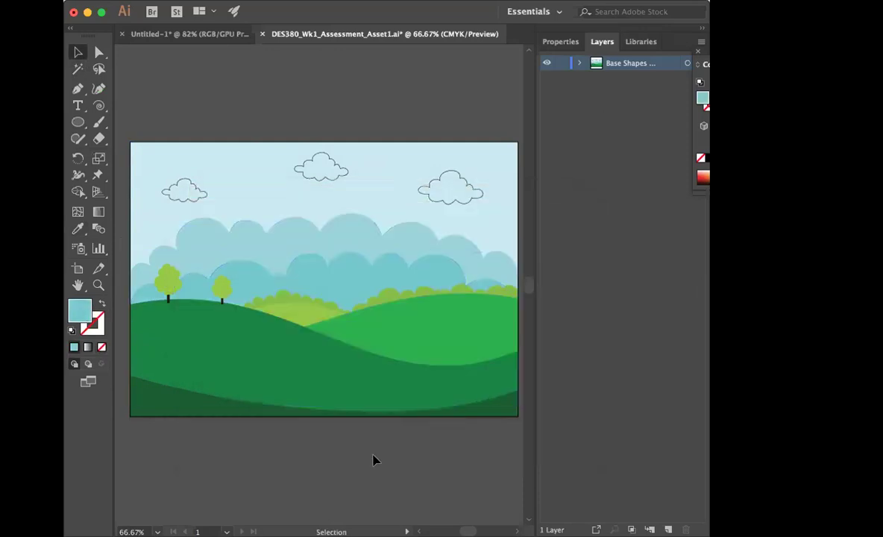
# Step: Fill the three small clouds in the sky with white FFFFFF and remove their outlines
pyautogui.click(325, 182)
pyautogui.keyDown('shift'); pyautogui.click(196, 191); pyautogui.keyUp('shift')
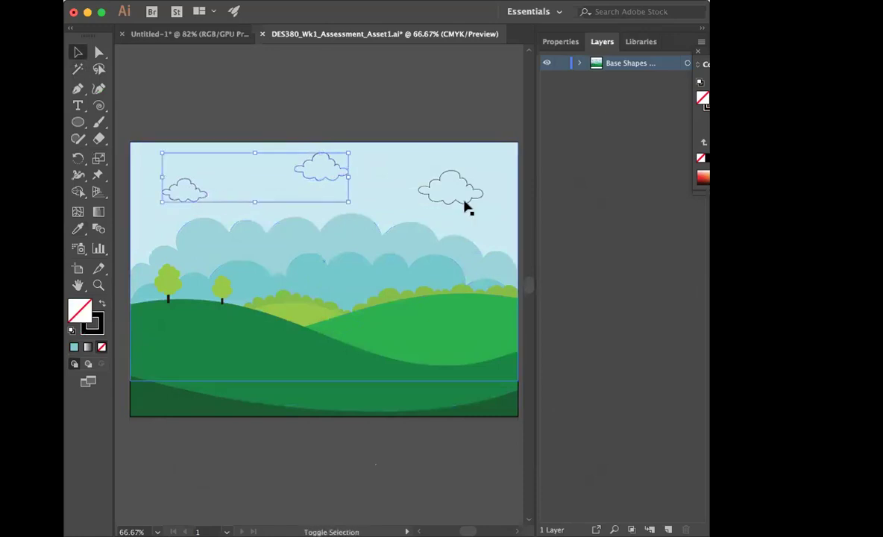
pyautogui.keyDown('shift'); pyautogui.click(464, 201); pyautogui.keyUp('shift')
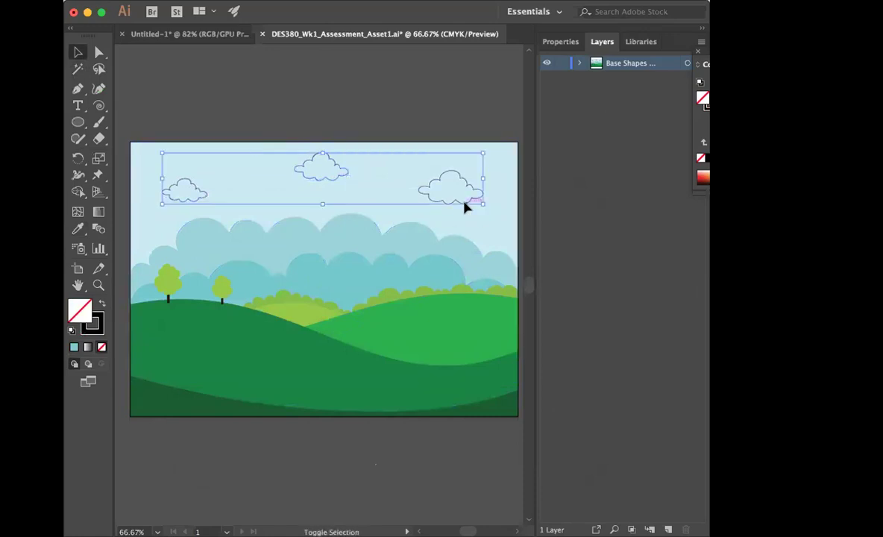
pyautogui.doubleClick(84, 309)
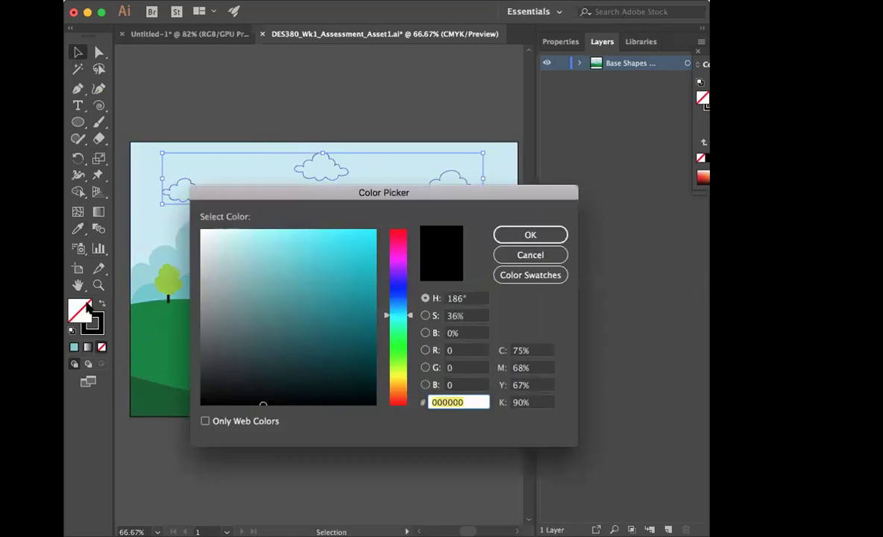
pyautogui.moveTo(266, 243); pyautogui.dragTo(199, 224)
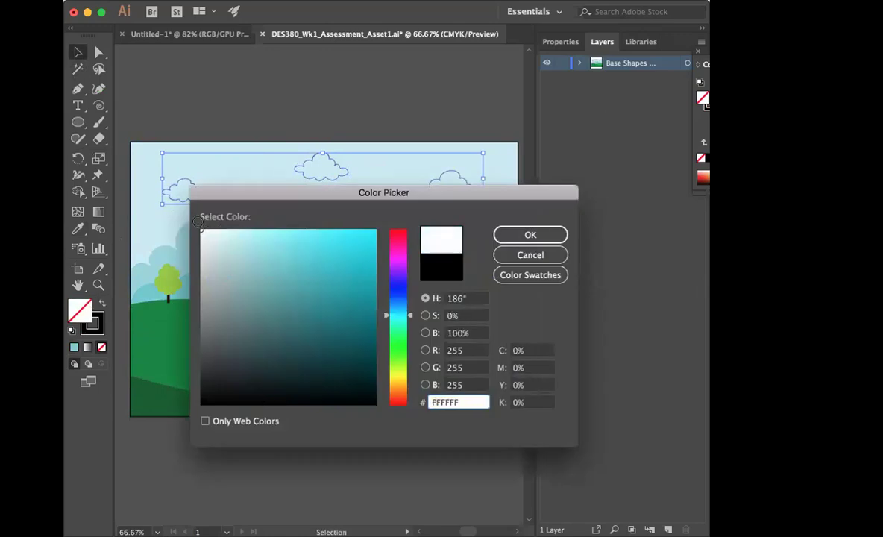
pyautogui.click(529, 235)
pyautogui.click(97, 325)
pyautogui.click(101, 347)
pyautogui.click(221, 435)
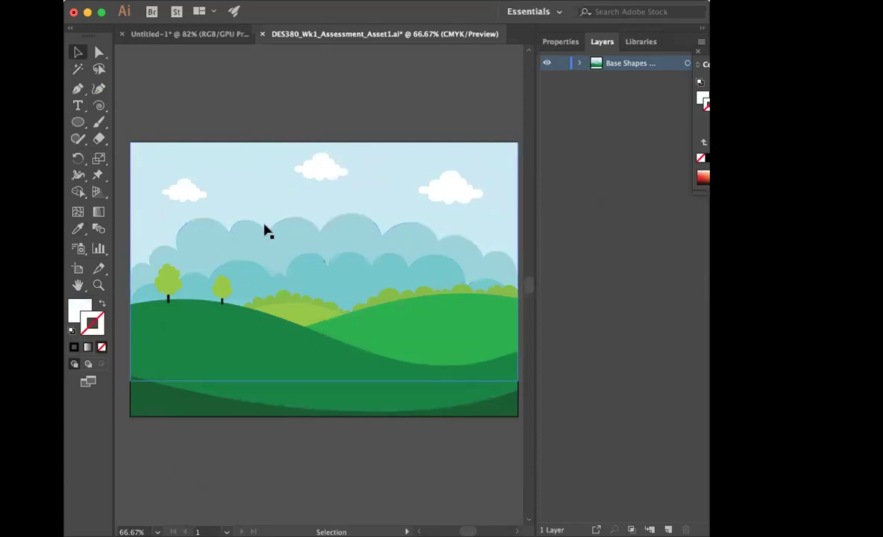
# Step: Lighten the front cloud bank's fill to the bright aqua blue 80DEE5
pyautogui.click(333, 289)
pyautogui.doubleClick(80, 309)
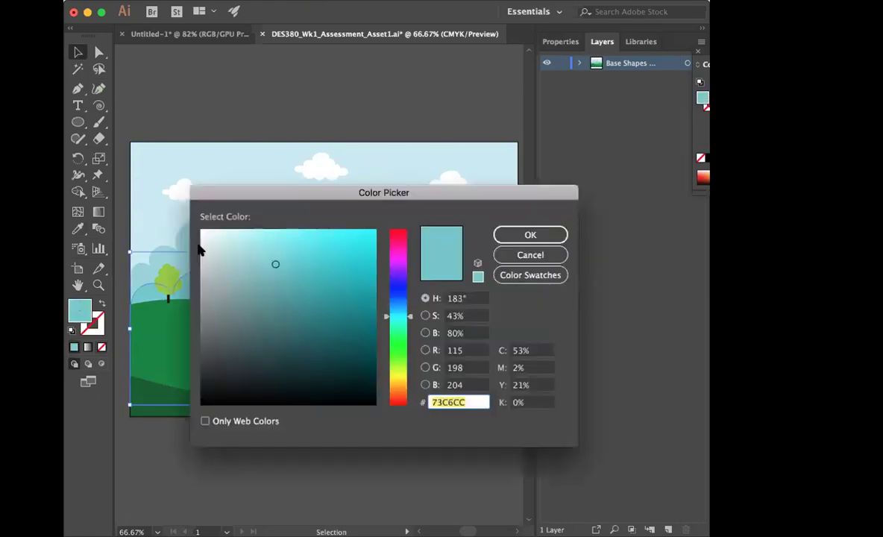
pyautogui.moveTo(385, 317); pyautogui.dragTo(409, 314)
pyautogui.click(277, 247)
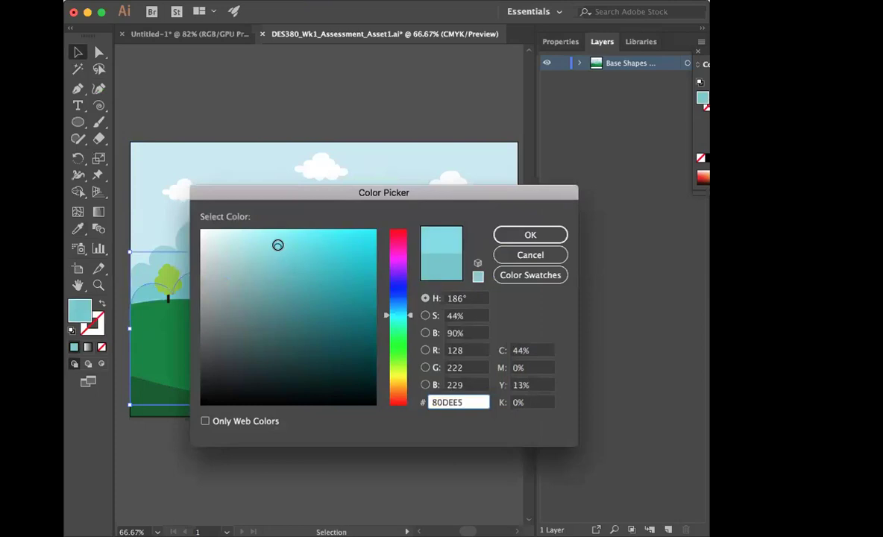
pyautogui.click(514, 236)
# Step: Lighten the back cloud bank's fill to a slightly brighter pale blue
pyautogui.click(333, 239)
pyautogui.doubleClick(78, 312)
pyautogui.moveTo(254, 258); pyautogui.dragTo(256, 247)
pyautogui.click(497, 234)
pyautogui.click(316, 126)
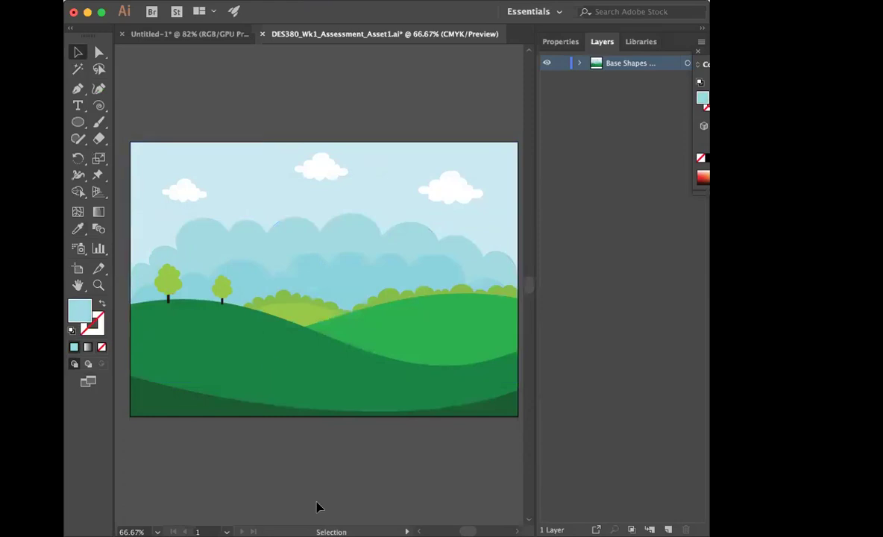
# Step: Save the coloured landscape document under its existing file name
pyautogui.press('a')
pyautogui.press('super+s')
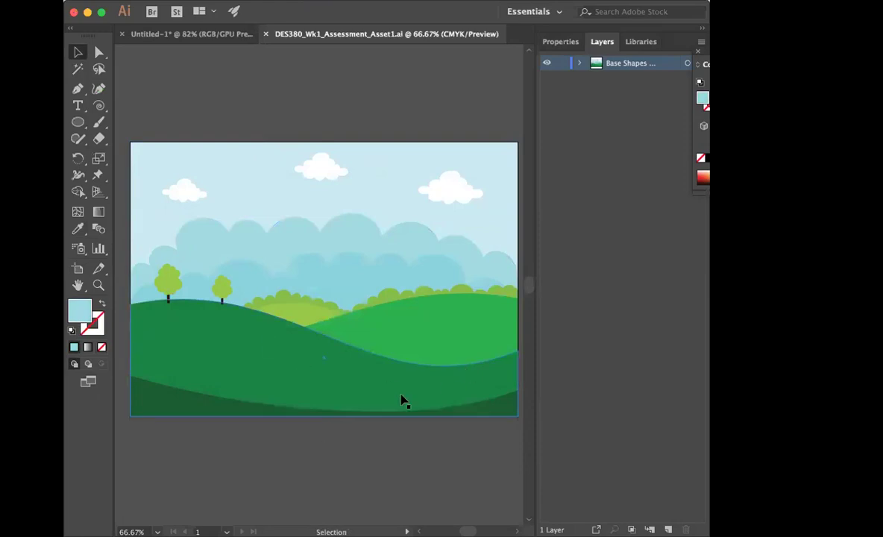
pyautogui.click(333, 390)
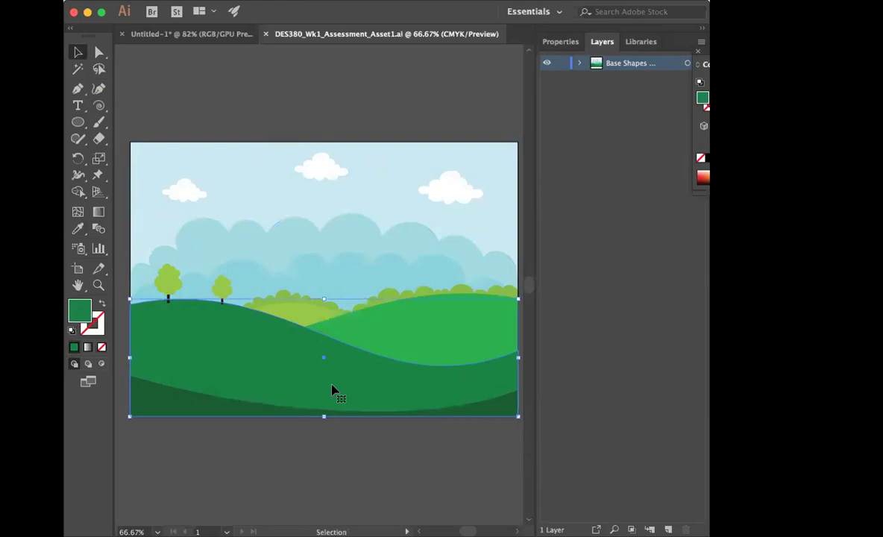
pyautogui.click(338, 450)
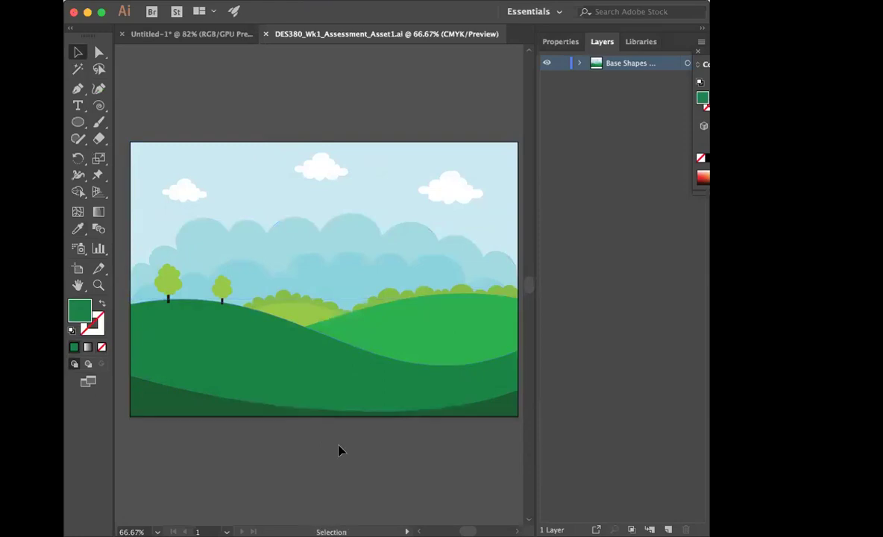
# Step: Start saving the landscape as a new Illustrator file named DES380_Assesst1_ followed by the author's name
pyautogui.click(170, 1)
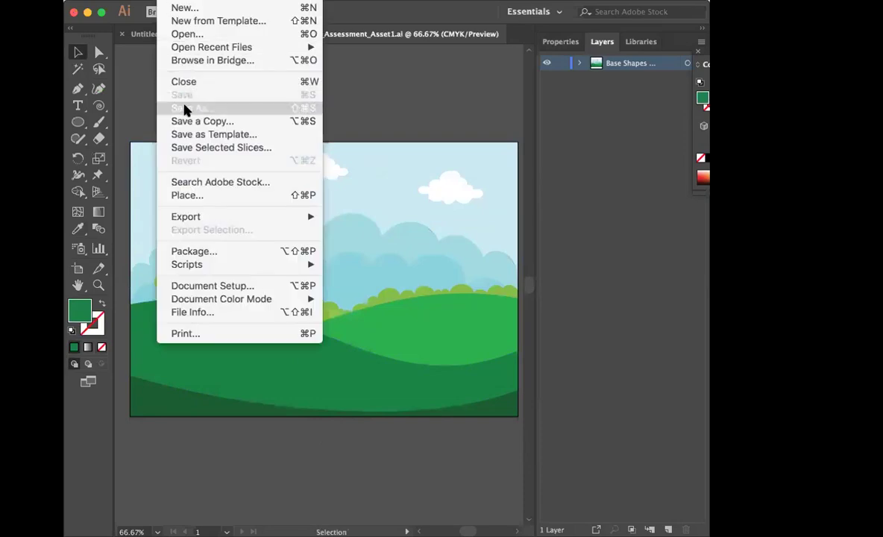
pyautogui.click(184, 105)
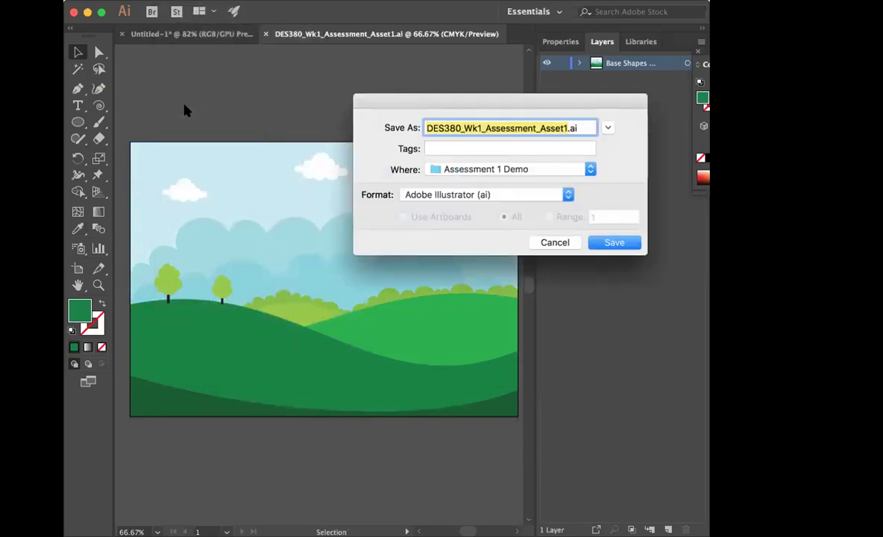
pyautogui.moveTo(477, 109); pyautogui.dragTo(303, 123)
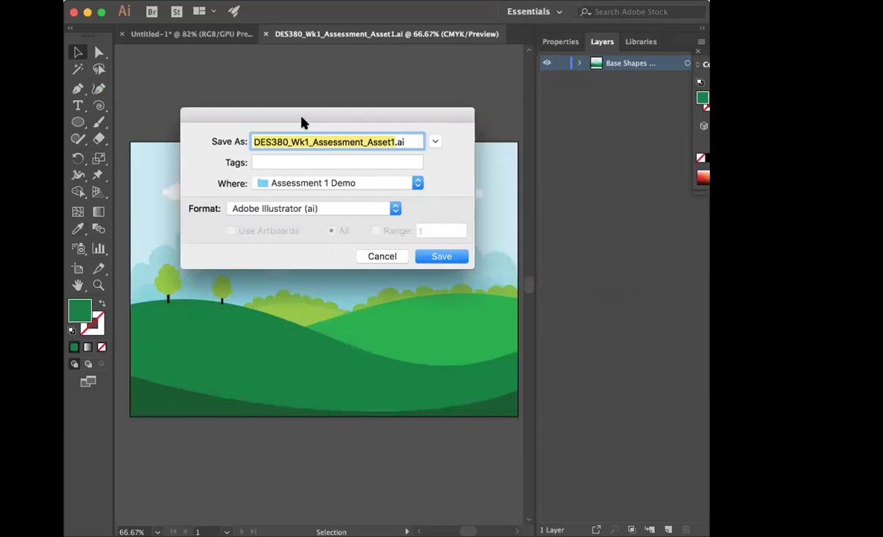
pyautogui.moveTo(364, 143); pyautogui.dragTo(395, 142)
pyautogui.press('BackSpace')
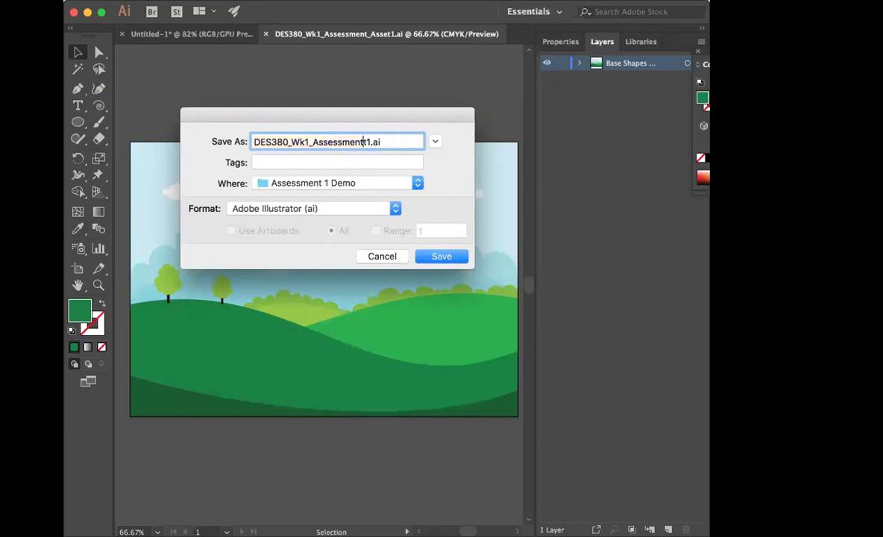
pyautogui.press('BackSpace')
pyautogui.press('BackSpace')
pyautogui.press('BackSpace')
pyautogui.press('BackSpace')
pyautogui.click(287, 142)
pyautogui.press('Delete')
pyautogui.press('Delete')
pyautogui.press('Delete')
pyautogui.press('Delete')
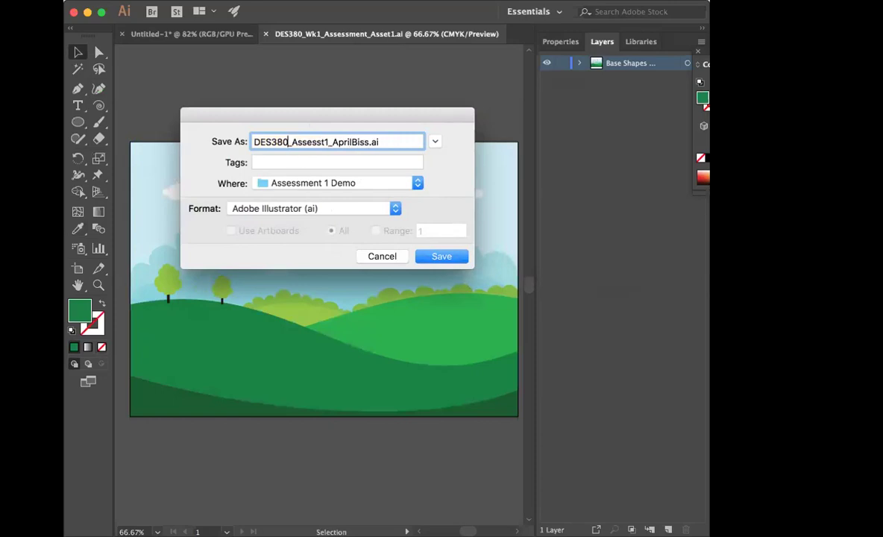
# Step: Save the renamed file to the Desktop with the default Illustrator CC options
pyautogui.click(321, 182)
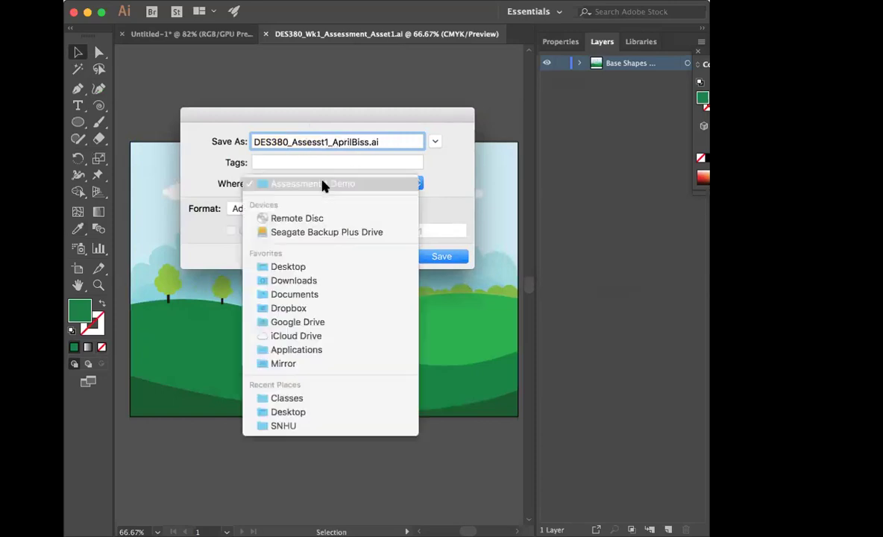
pyautogui.click(311, 263)
pyautogui.click(442, 257)
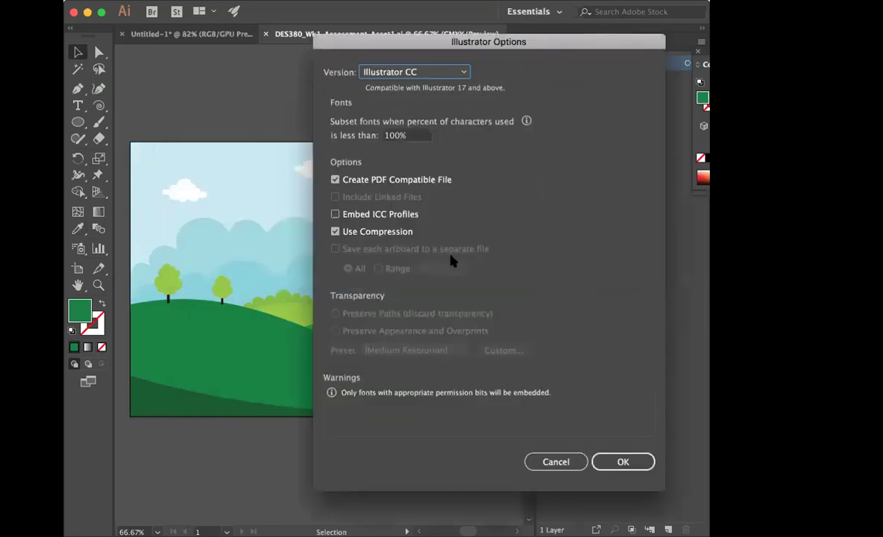
pyautogui.click(624, 463)
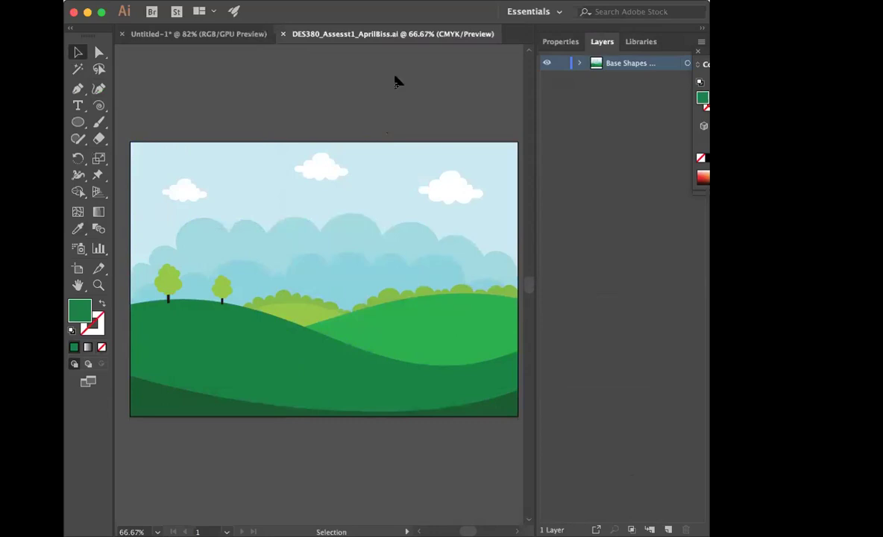
# Step: Show the list of artboards and duplicate Artboard 2 together with its landscape artwork
pyautogui.click(429, 2)
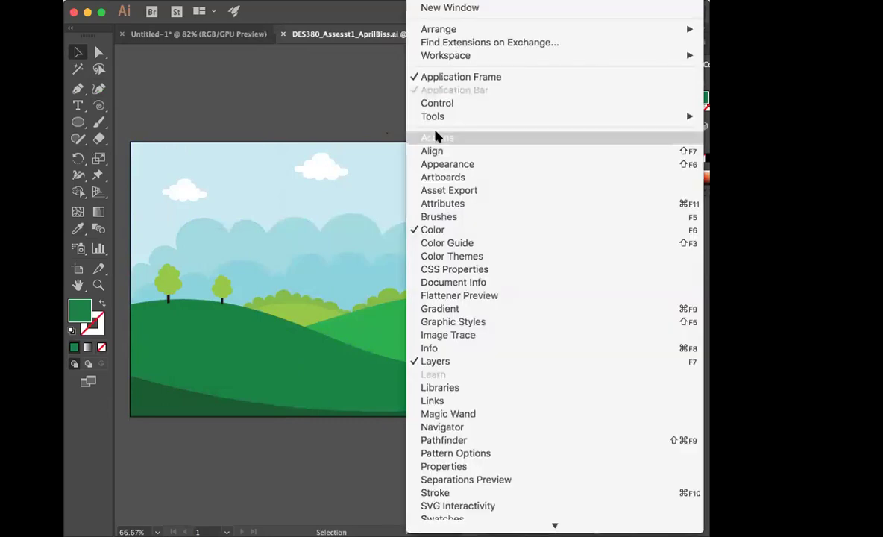
pyautogui.click(440, 179)
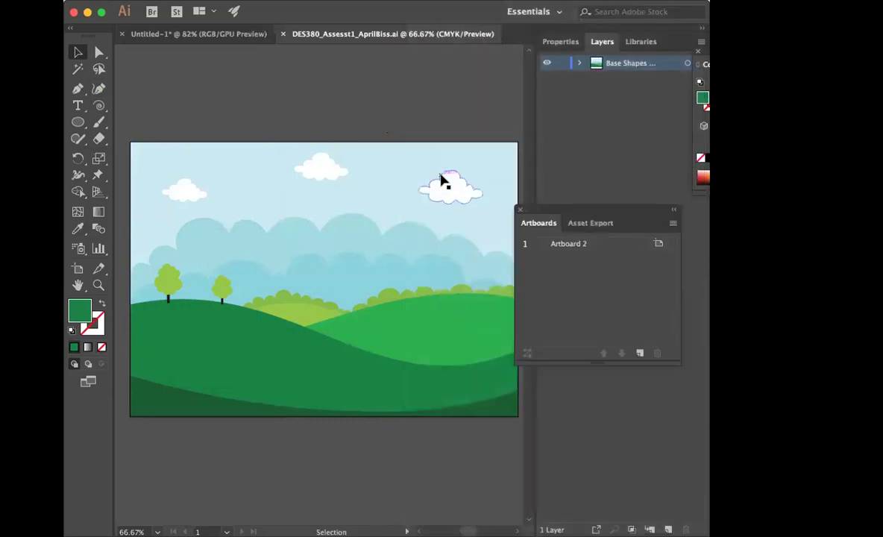
pyautogui.moveTo(563, 211); pyautogui.dragTo(585, 209)
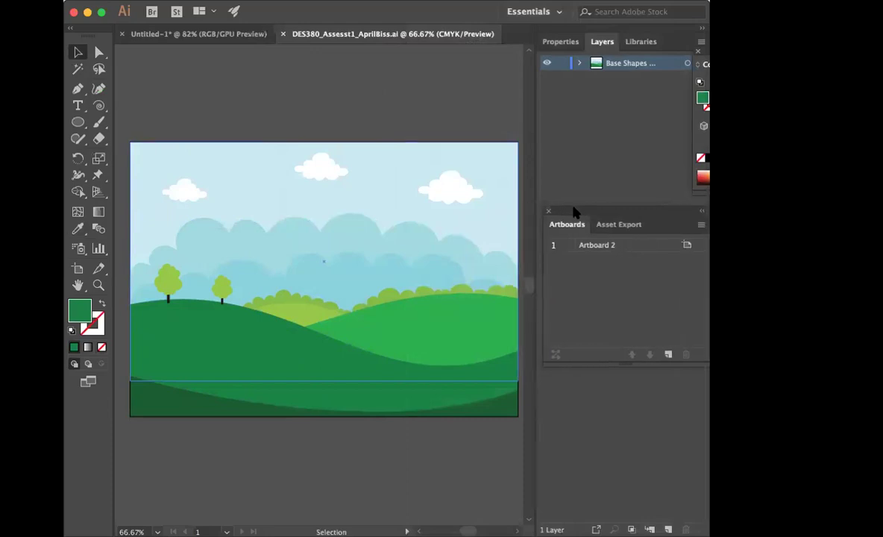
pyautogui.click(602, 246)
pyautogui.moveTo(660, 354); pyautogui.dragTo(668, 355)
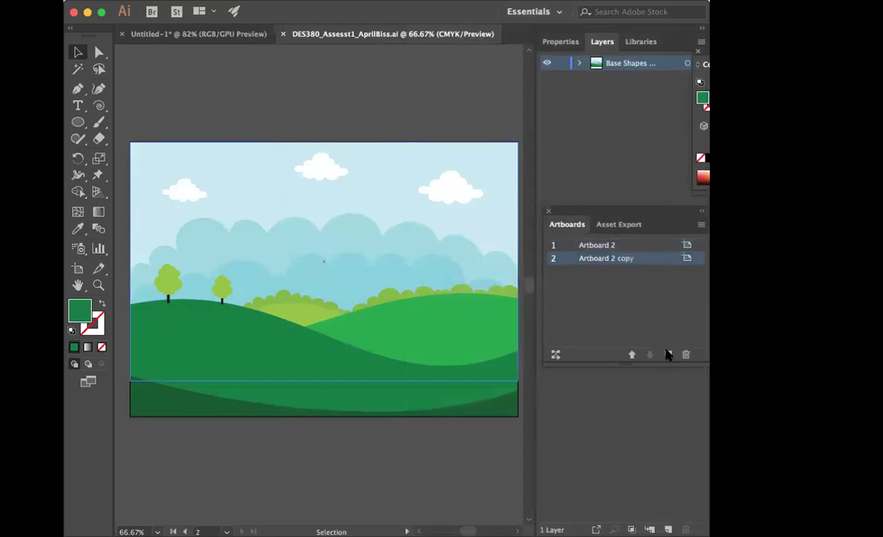
# Step: Examine the original and duplicated landscape artboards side by side
pyautogui.press('super+minus')
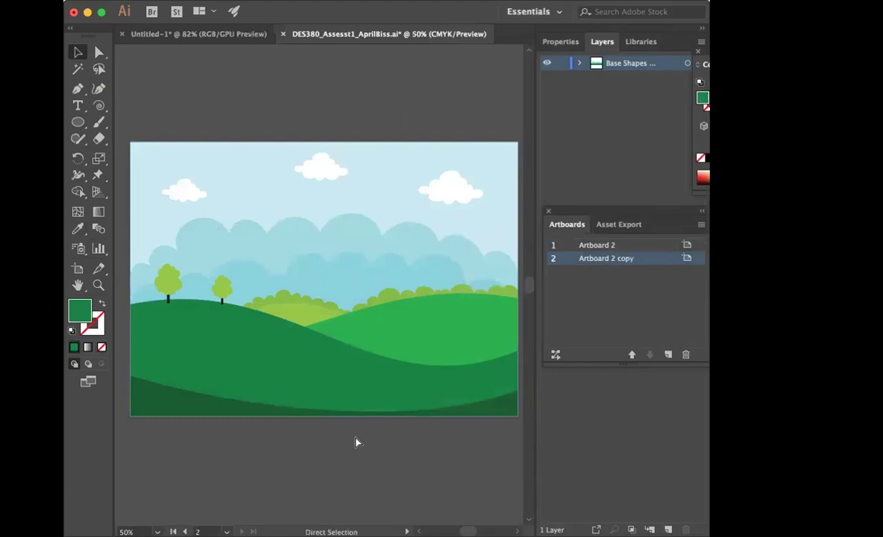
pyautogui.hscroll(6, 356, 442)
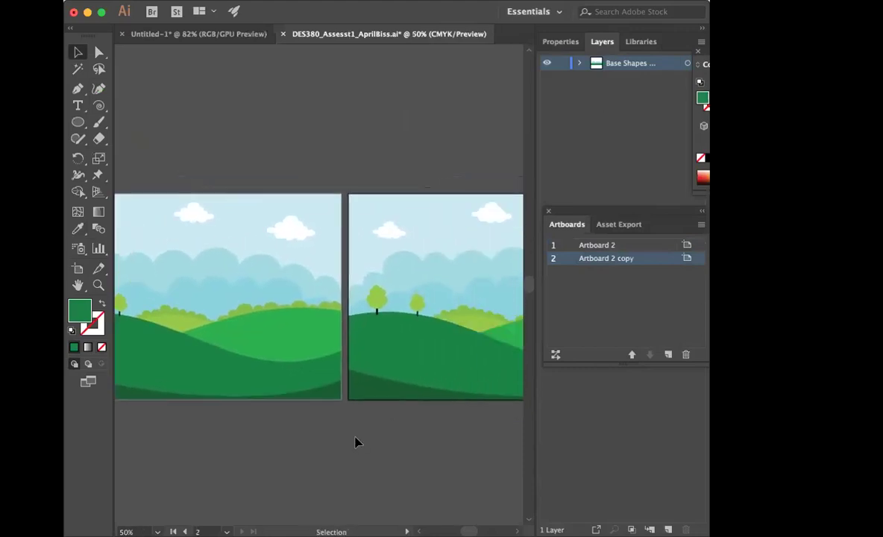
pyautogui.scroll(-3, 373, 410)
pyautogui.hscroll(2, 373, 411)
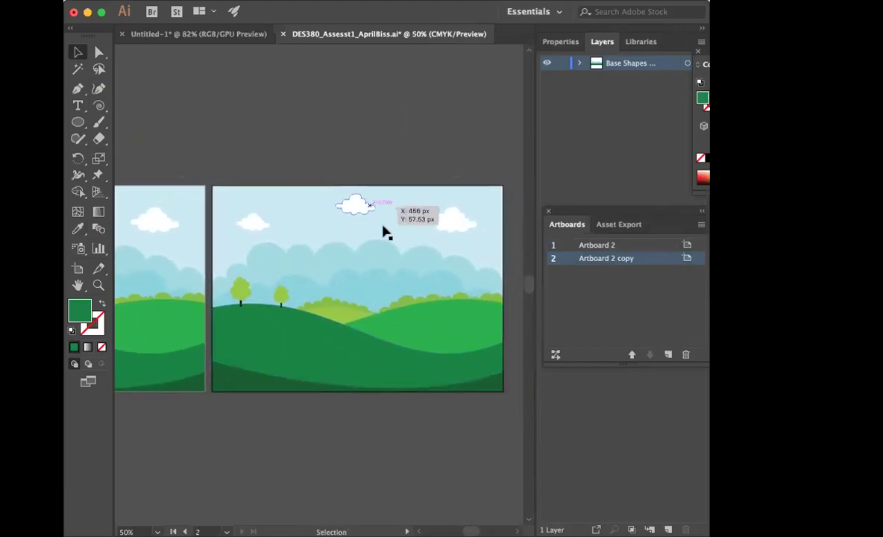
pyautogui.hscroll(-10, 298, 453)
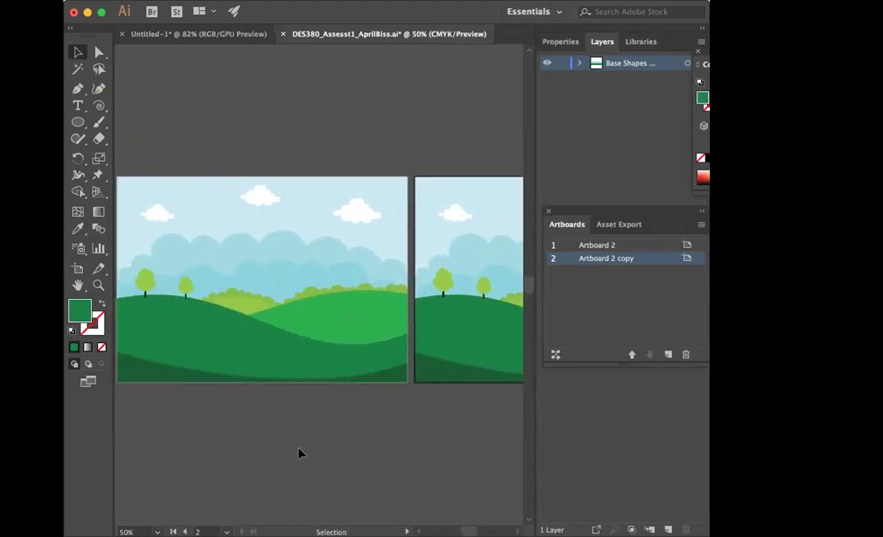
pyautogui.scroll(-2, 298, 453)
pyautogui.press('super+equal')
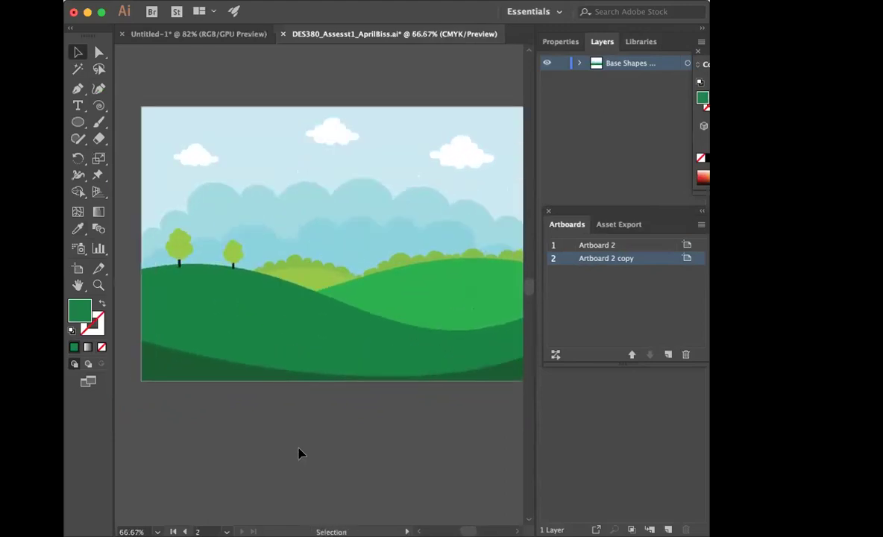
pyautogui.scroll(2, 299, 453)
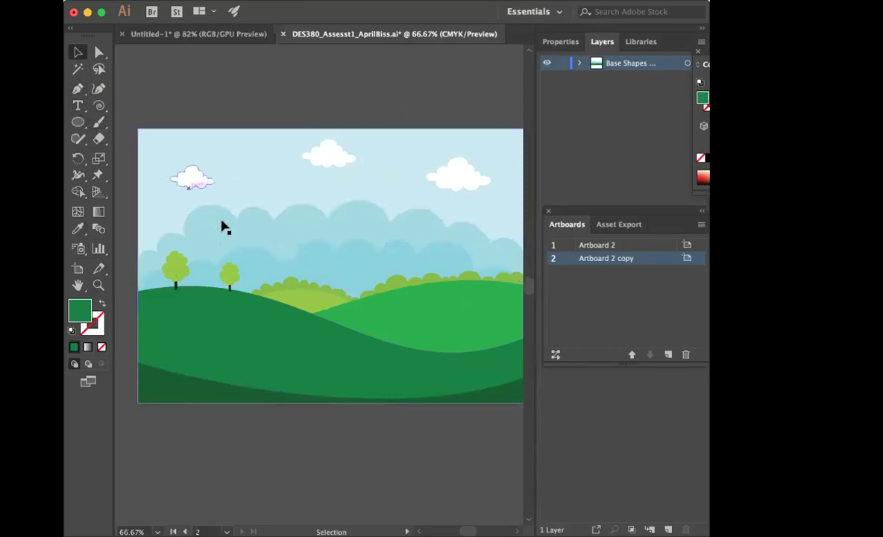
pyautogui.click(99, 285)
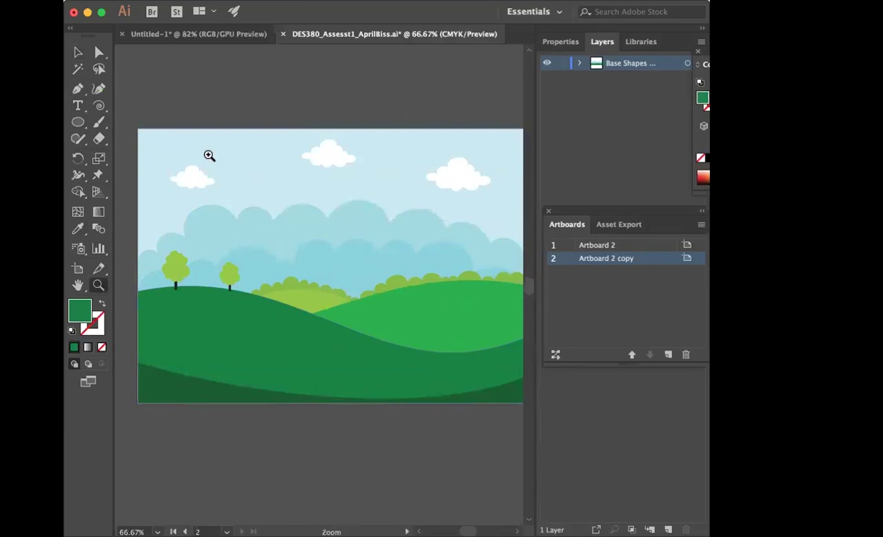
pyautogui.click(184, 202)
pyautogui.click(406, 341)
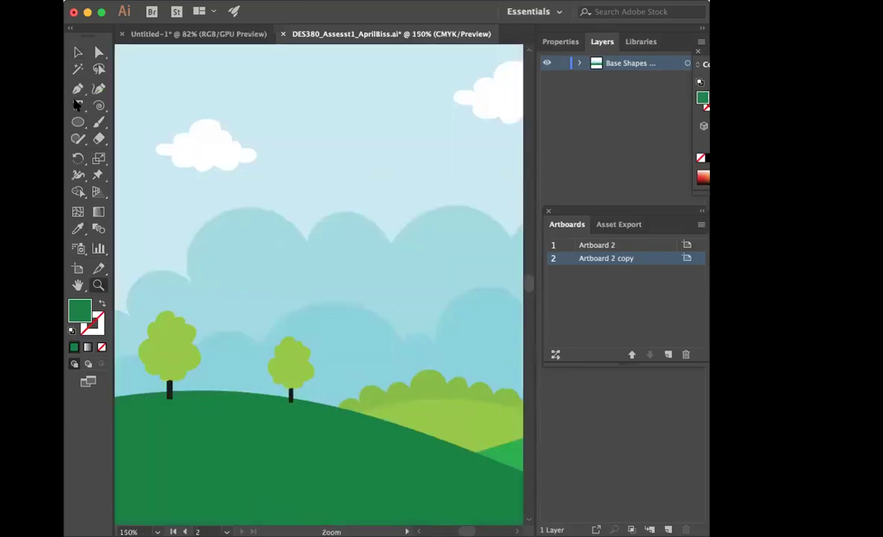
pyautogui.click(78, 88)
pyautogui.click(256, 153)
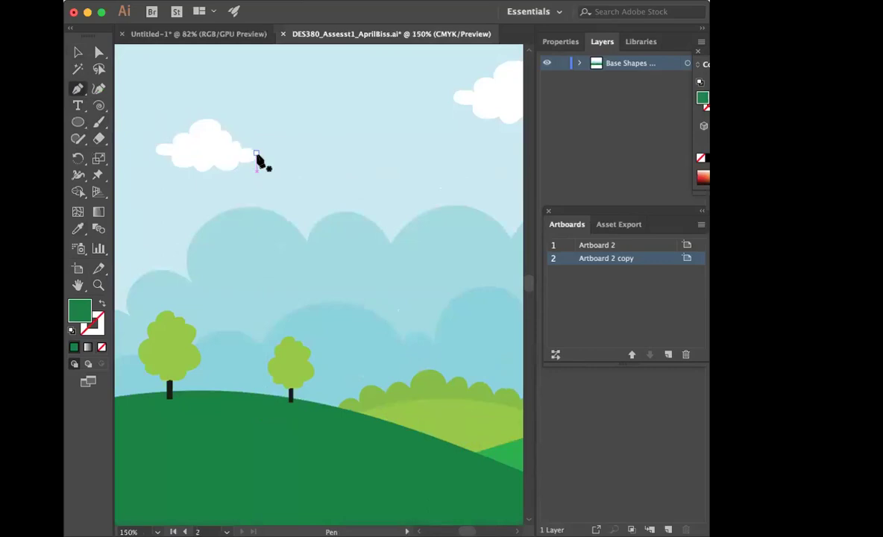
pyautogui.click(257, 154)
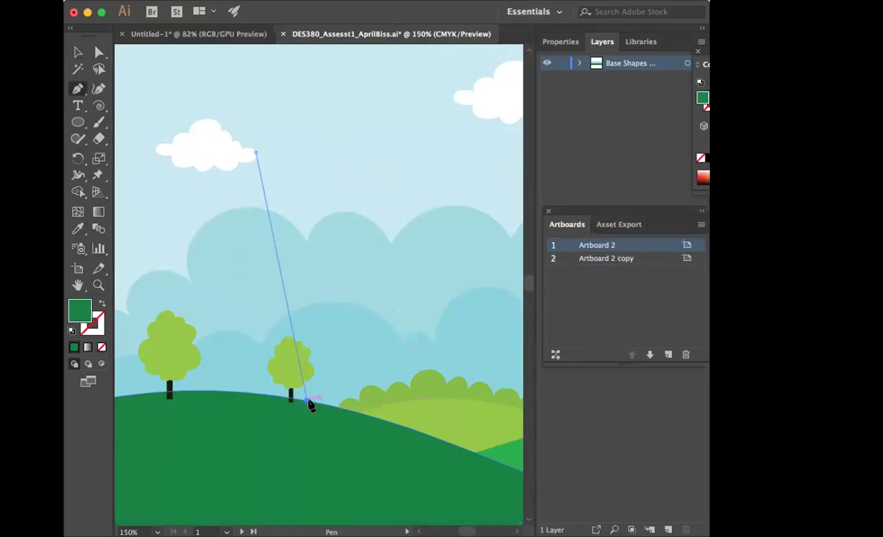
pyautogui.click(307, 400)
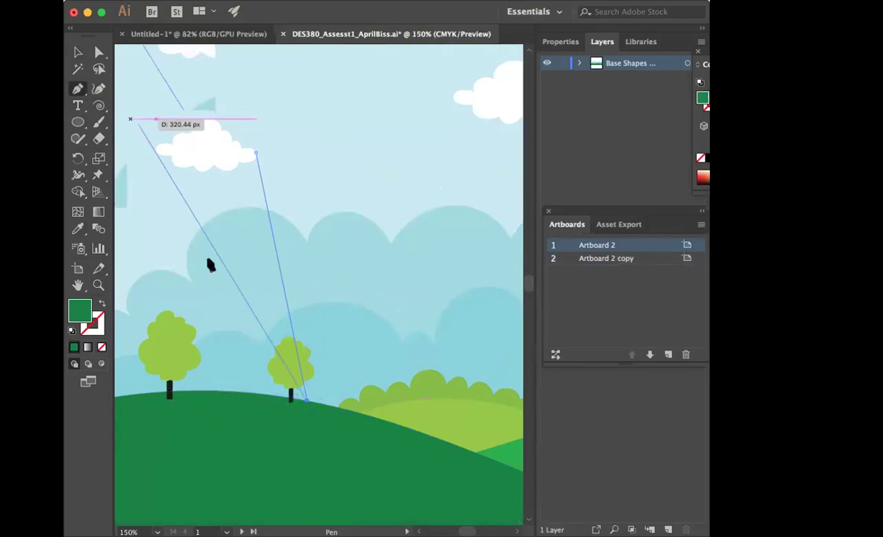
pyautogui.press('super+z')
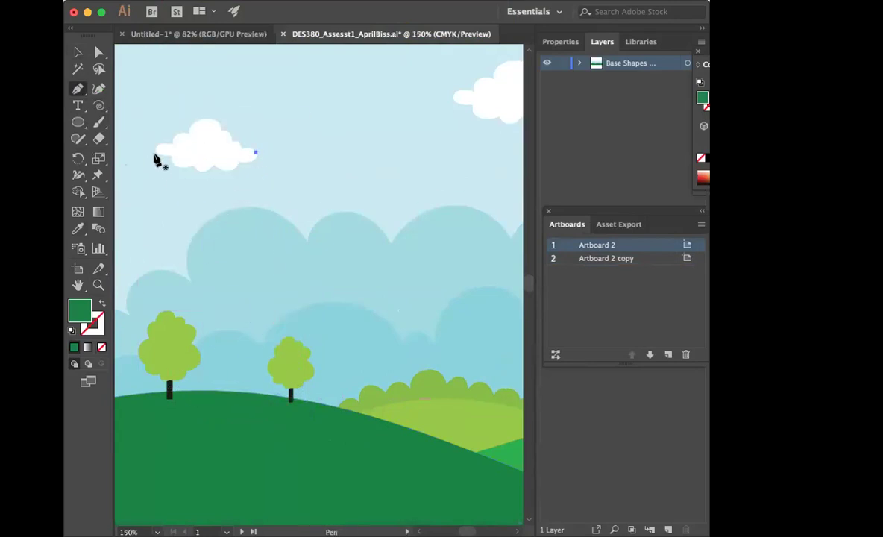
pyautogui.press('Escape')
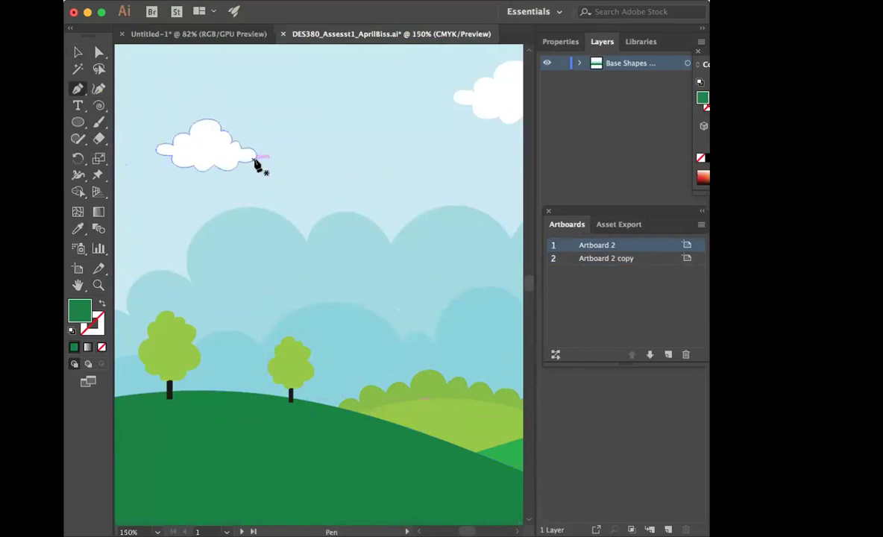
# Step: Draw a closed four-sided Pen shape slanting from the sides of the leftmost cloud down to the dark green hill beside the small tree
pyautogui.click(255, 154)
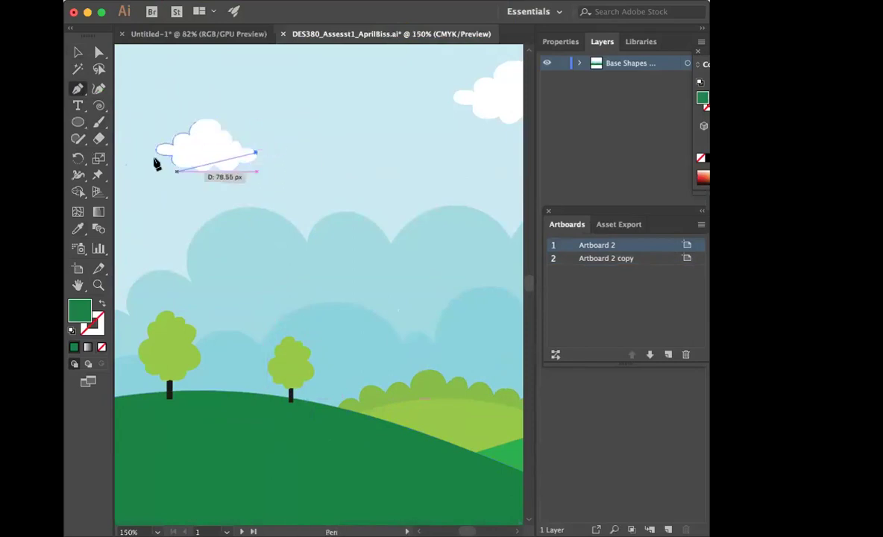
pyautogui.click(156, 152)
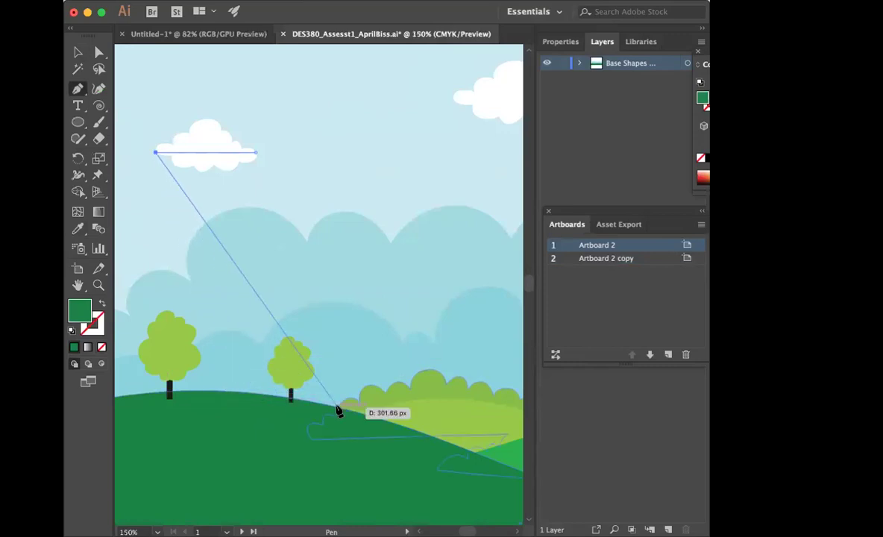
pyautogui.click(305, 405)
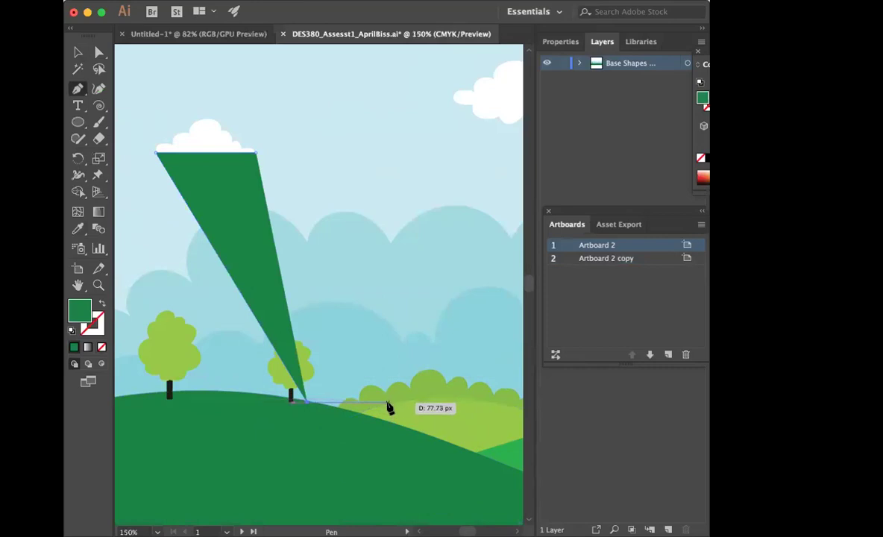
pyautogui.click(387, 404)
pyautogui.click(257, 154)
pyautogui.click(78, 52)
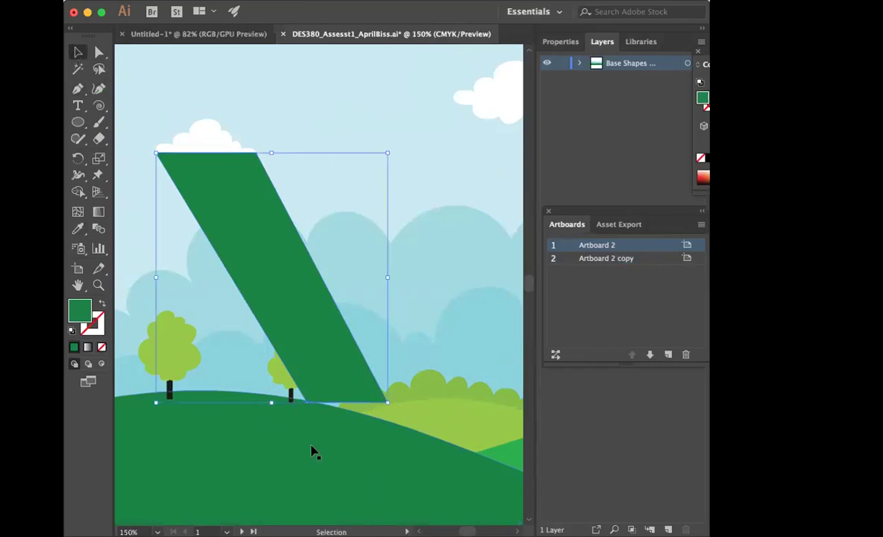
# Step: Shift the slanted shape's two lower anchor points outward and down so its base tilts over the hill
pyautogui.click(98, 52)
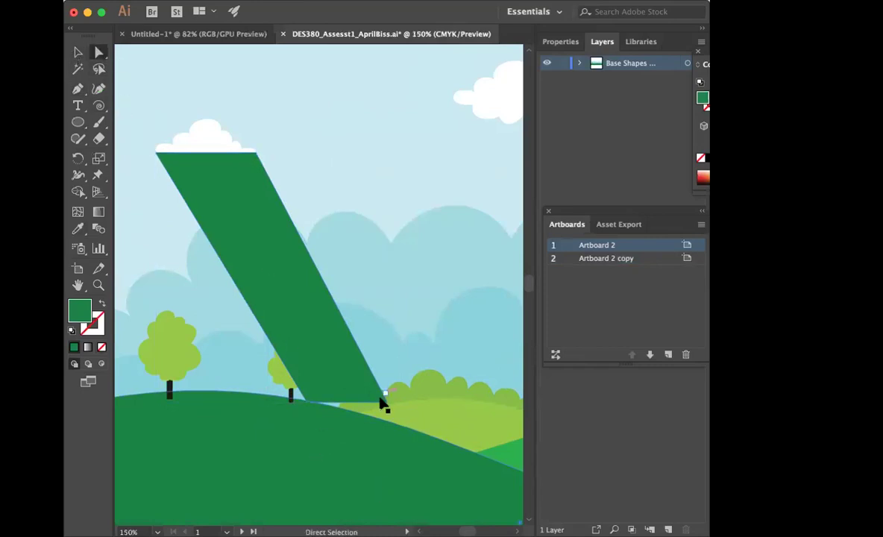
pyautogui.moveTo(387, 404); pyautogui.dragTo(409, 405)
pyautogui.moveTo(307, 404); pyautogui.dragTo(315, 427)
pyautogui.moveTo(408, 406); pyautogui.dragTo(414, 411)
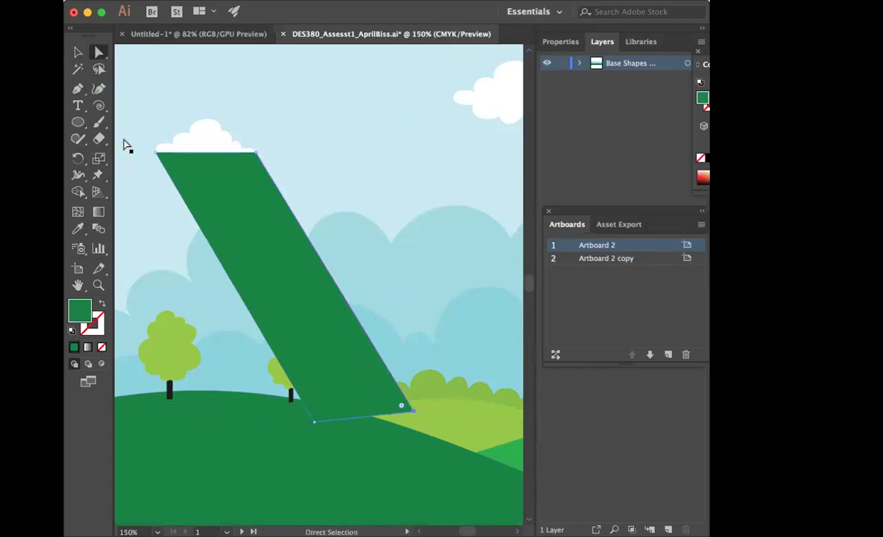
pyautogui.click(77, 52)
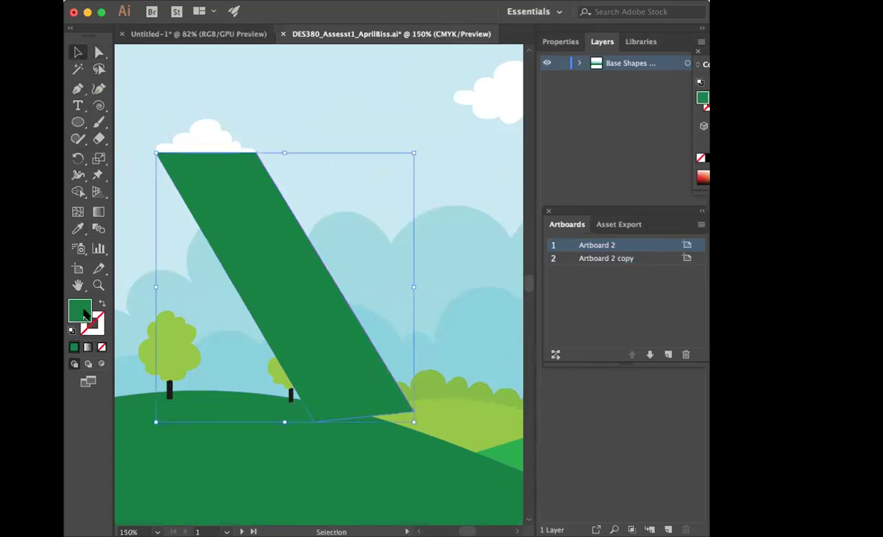
# Step: Sample the pale background cloud bank's colour for the slanted shape and darken the fill to 79A5A8
pyautogui.doubleClick(81, 311)
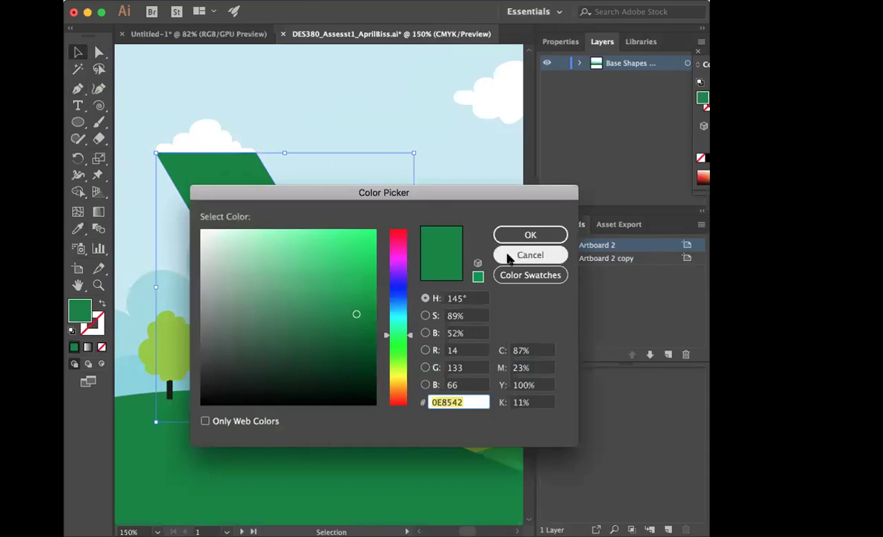
pyautogui.click(529, 255)
pyautogui.click(78, 229)
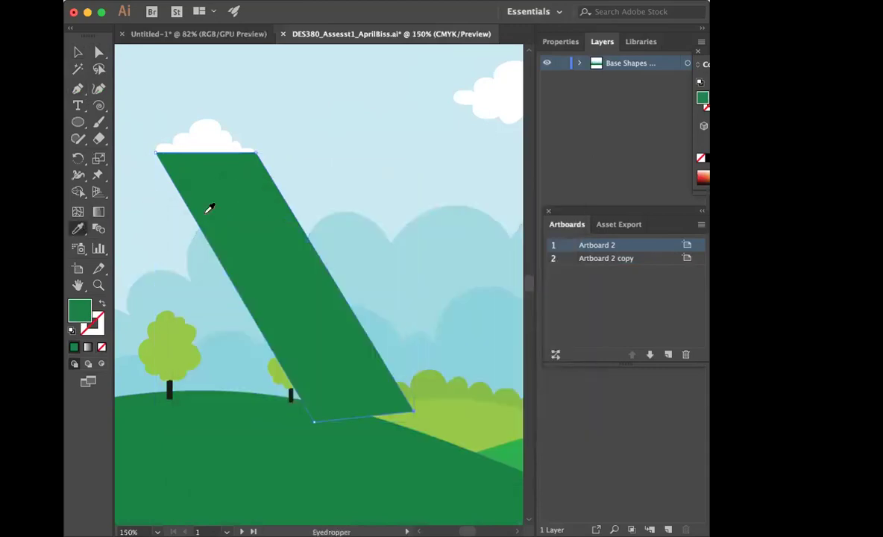
pyautogui.click(210, 262)
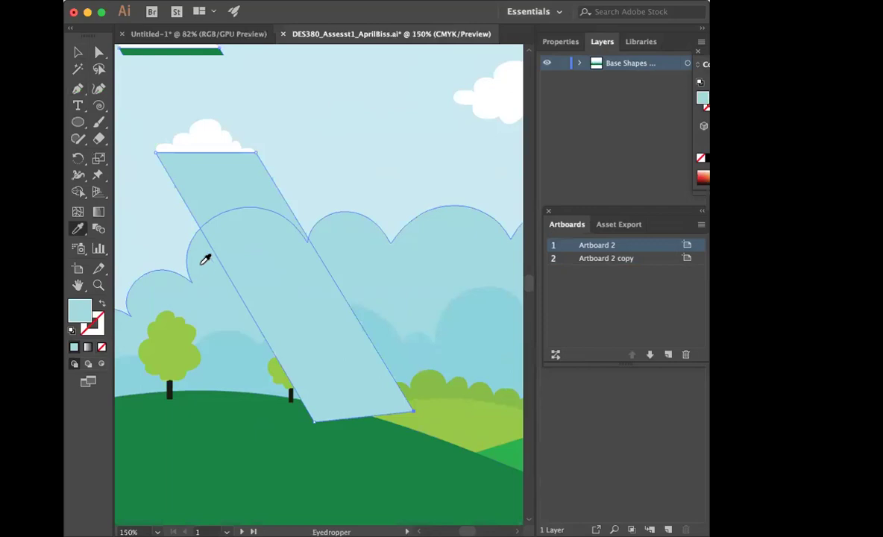
pyautogui.doubleClick(80, 309)
pyautogui.moveTo(253, 252); pyautogui.dragTo(250, 286)
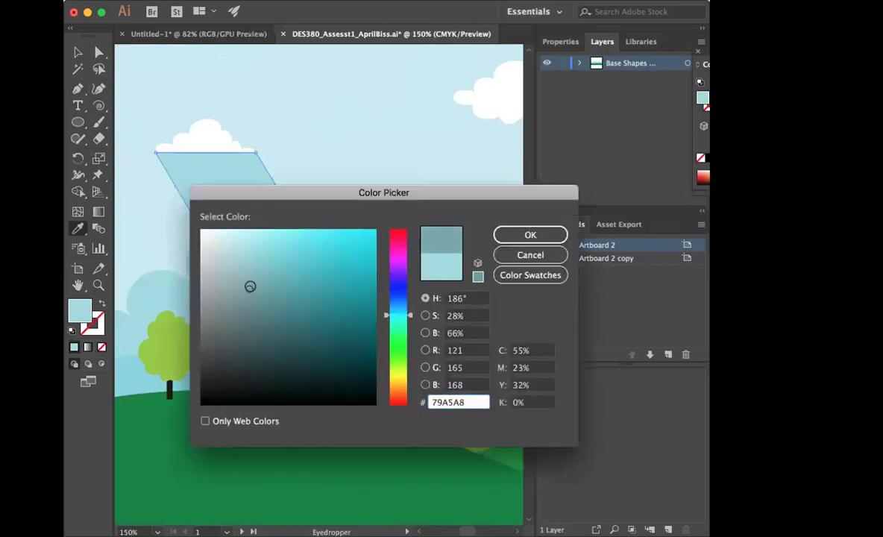
pyautogui.press('Return')
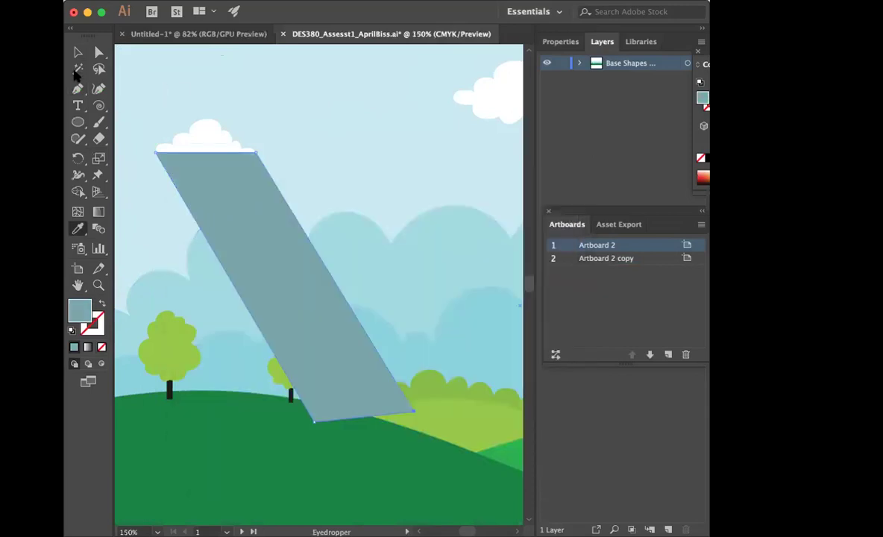
# Step: Bring the leftmost white cloud to the front so it covers the upper edge of the slanted shape
pyautogui.click(79, 50)
pyautogui.click(197, 130)
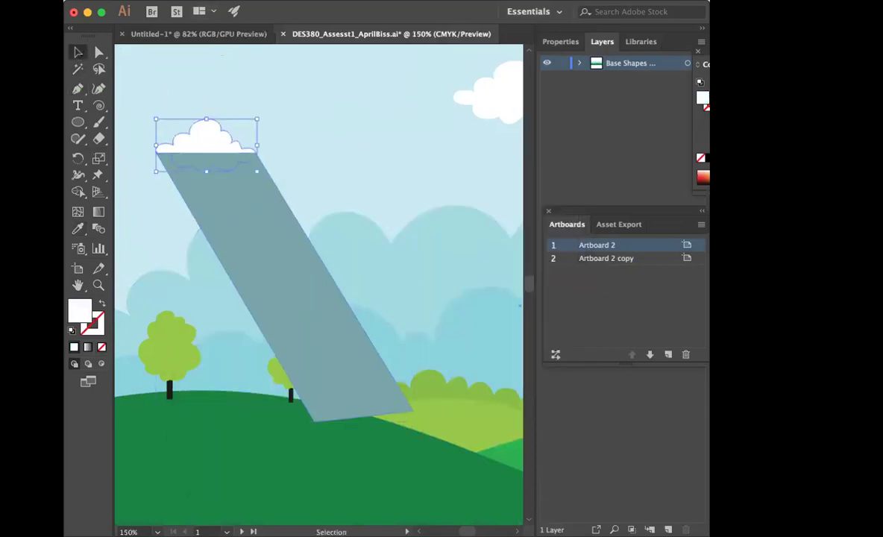
pyautogui.click(227, 0)
pyautogui.moveTo(231, 22)
pyautogui.click(409, 21)
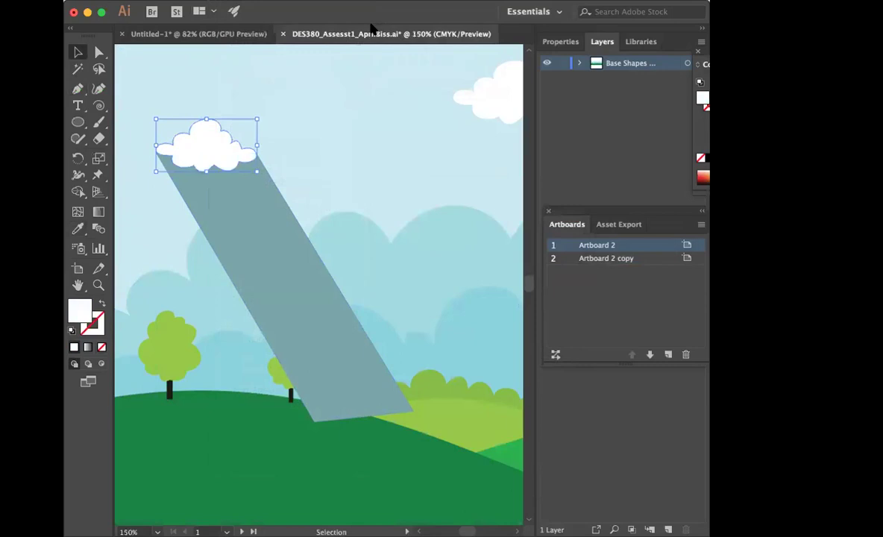
# Step: Move the application window and the floating Artboards panel so the Layers list is clear of overlap
pyautogui.click(304, 349)
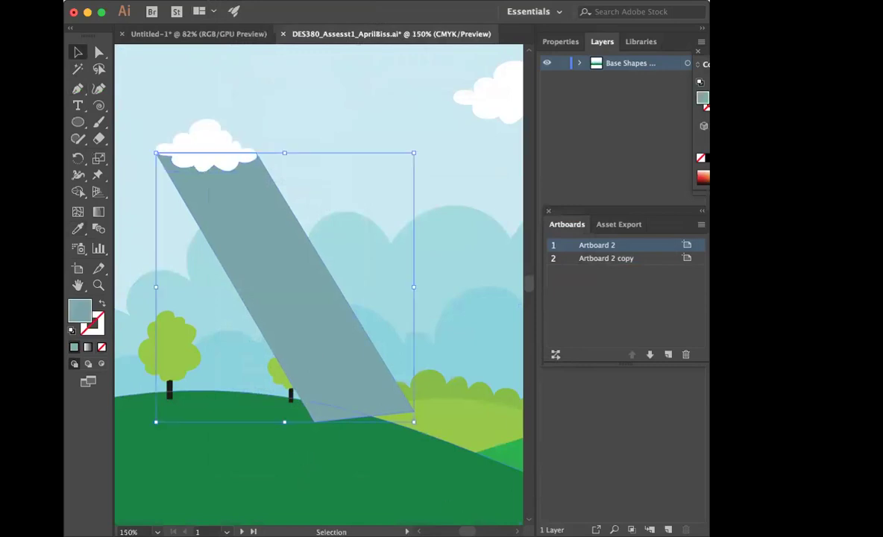
pyautogui.press('super+minus')
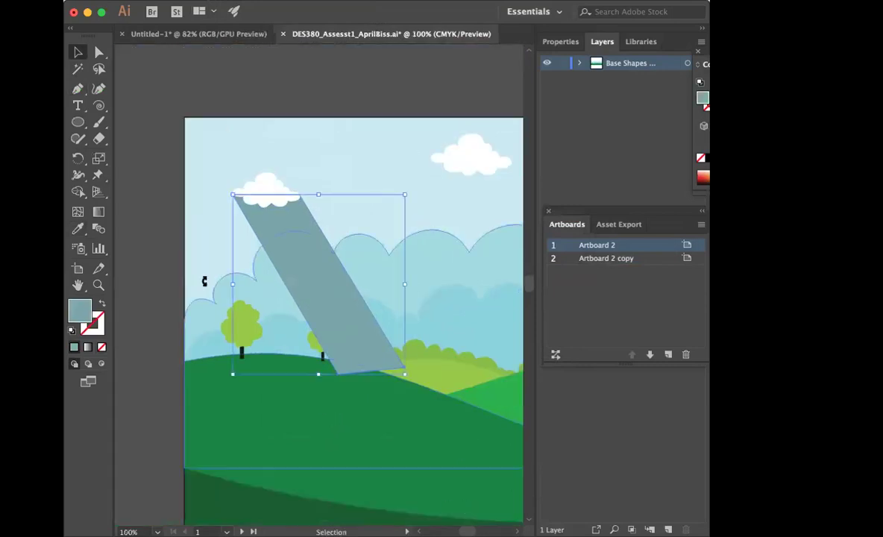
pyautogui.click(157, 309)
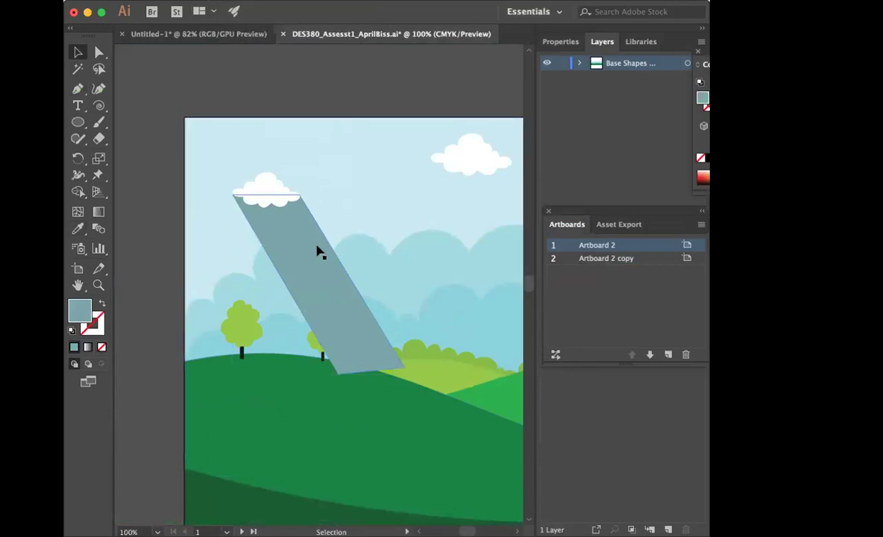
pyautogui.click(270, 280)
pyautogui.hscroll(2, 306, 424)
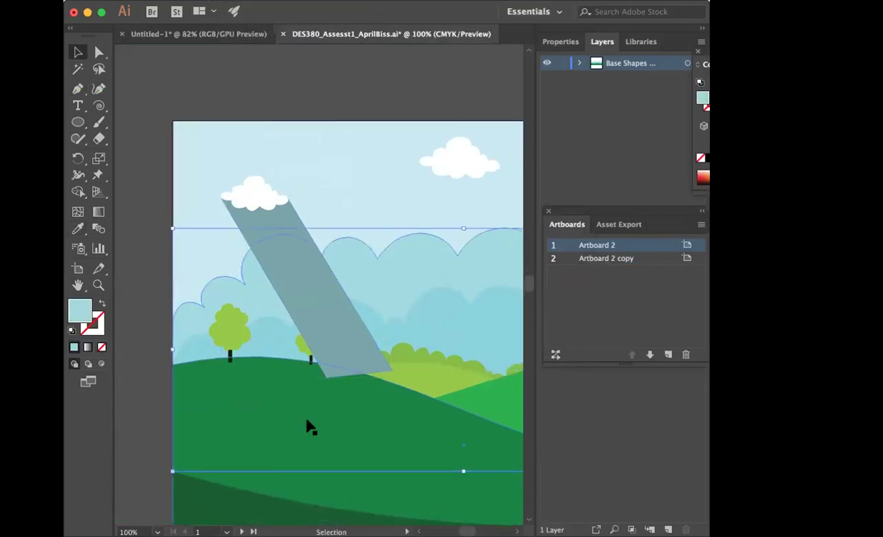
pyautogui.moveTo(708, 515); pyautogui.dragTo(671, 513)
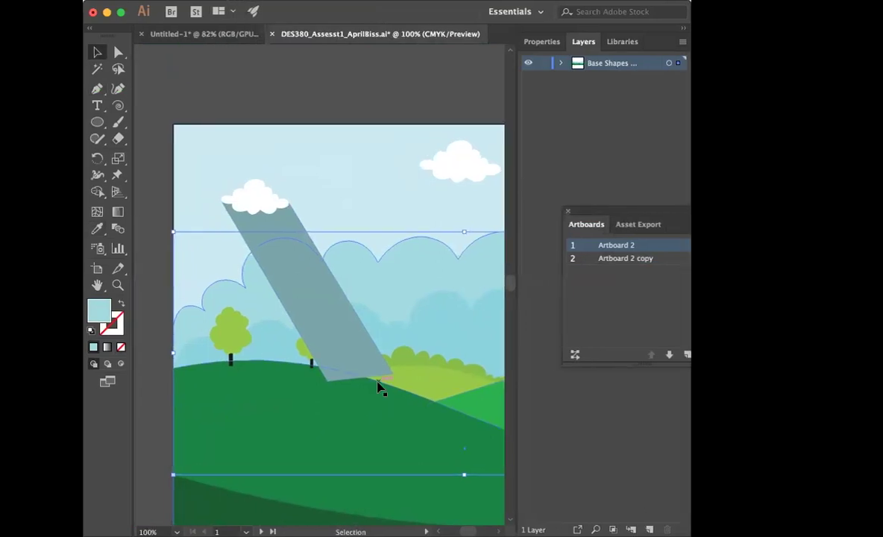
pyautogui.moveTo(575, 212); pyautogui.dragTo(625, 212)
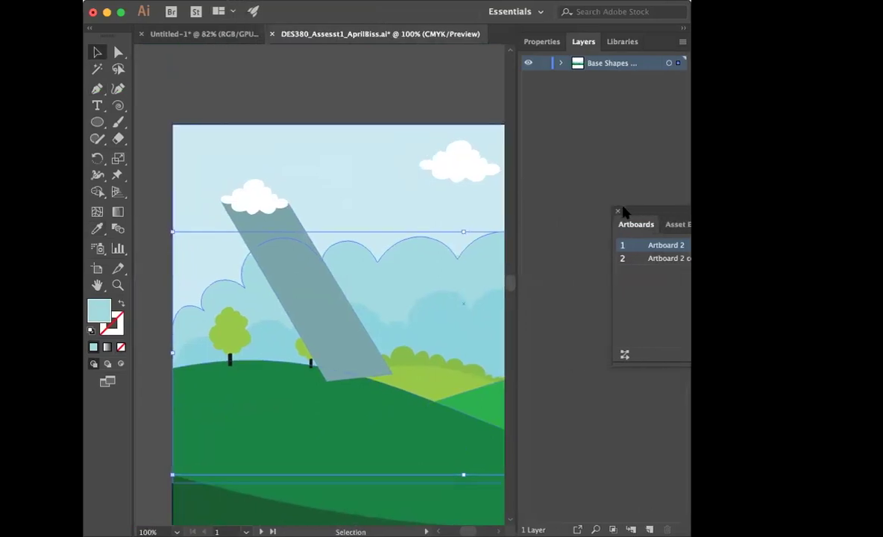
pyautogui.click(561, 65)
pyautogui.click(562, 64)
# Step: Select the grey-teal slanted shape and send it backward in the stacking order
pyautogui.click(346, 99)
pyautogui.click(230, 283)
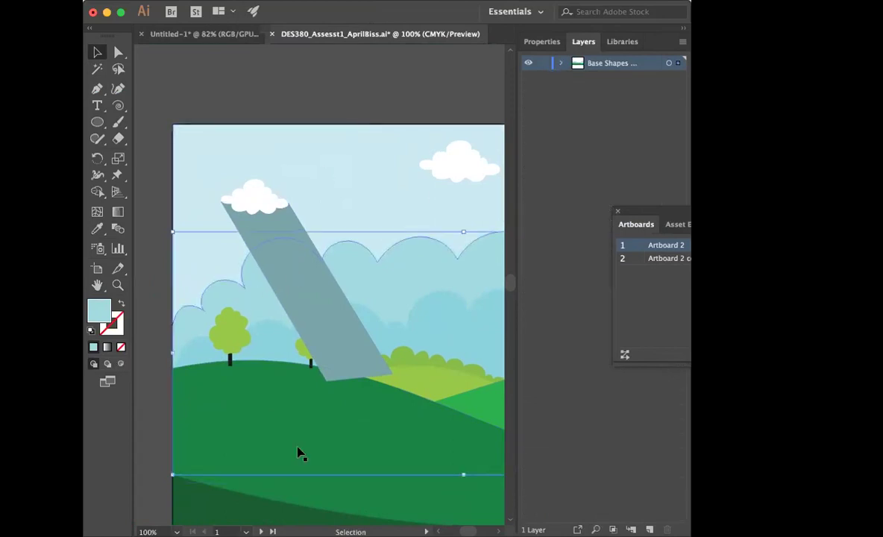
pyautogui.click(342, 422)
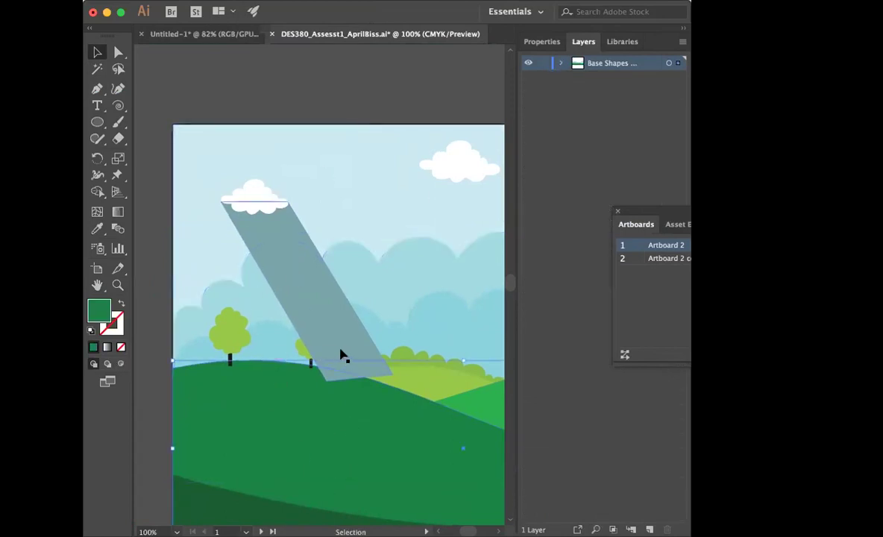
pyautogui.click(305, 356)
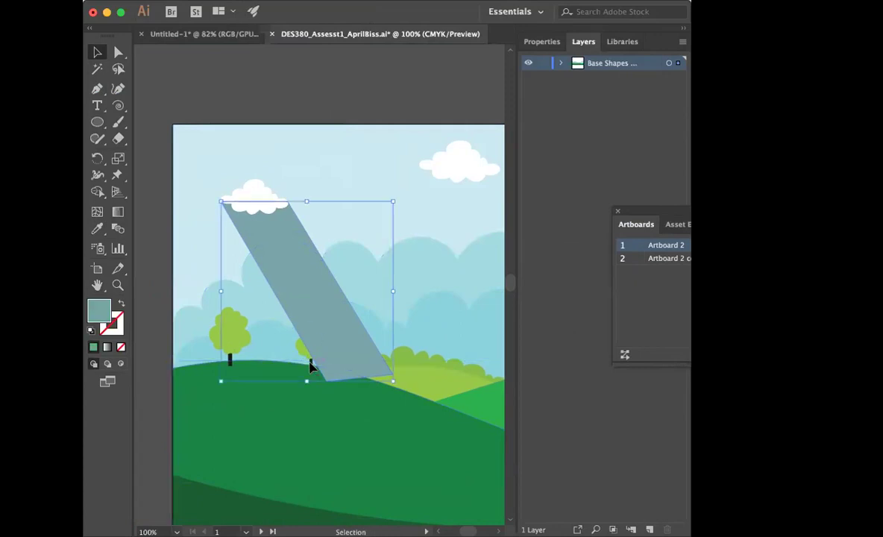
pyautogui.click(310, 361)
pyautogui.click(317, 335)
pyautogui.click(248, 2)
pyautogui.moveTo(249, 22)
pyautogui.click(411, 61)
pyautogui.click(254, 1)
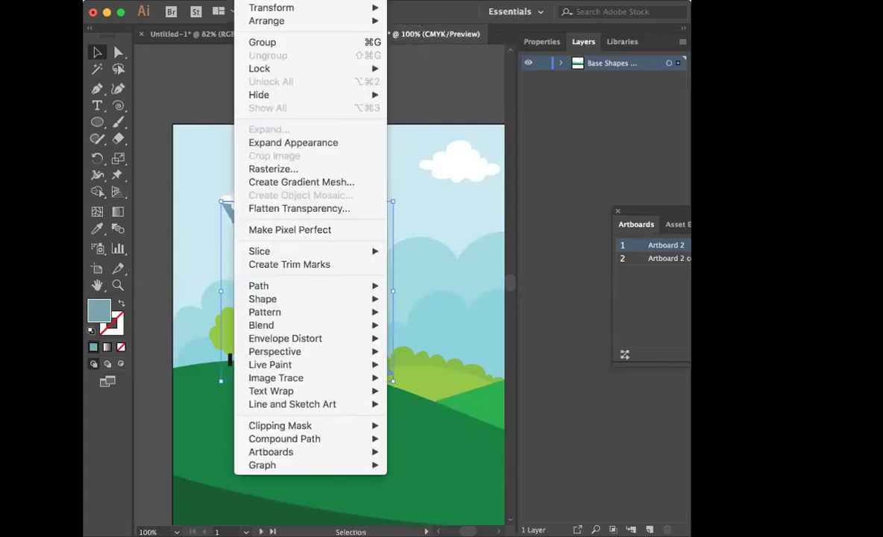
pyautogui.moveTo(332, 20)
pyautogui.click(434, 49)
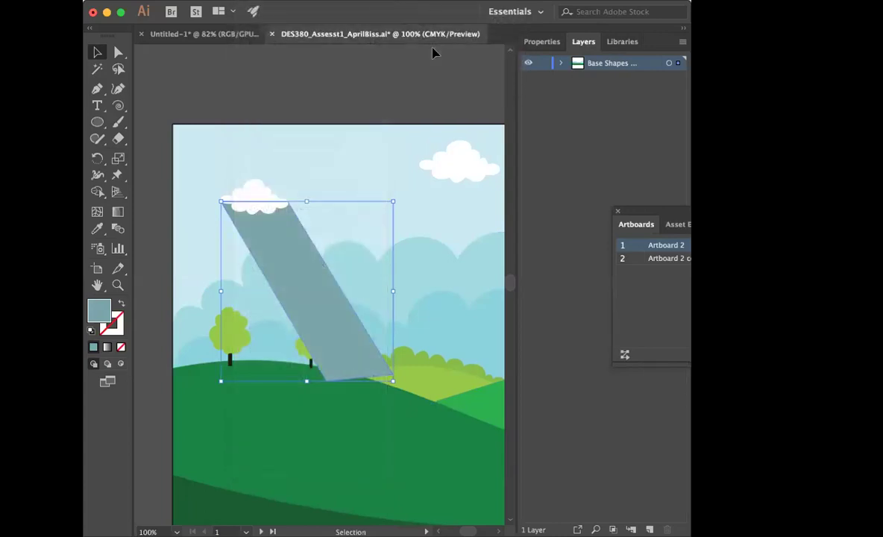
# Step: Select the dark green hill, the right tree with its trunk, the bushes, light hills and lower cloud bank, and bring them to the front
pyautogui.click(312, 422)
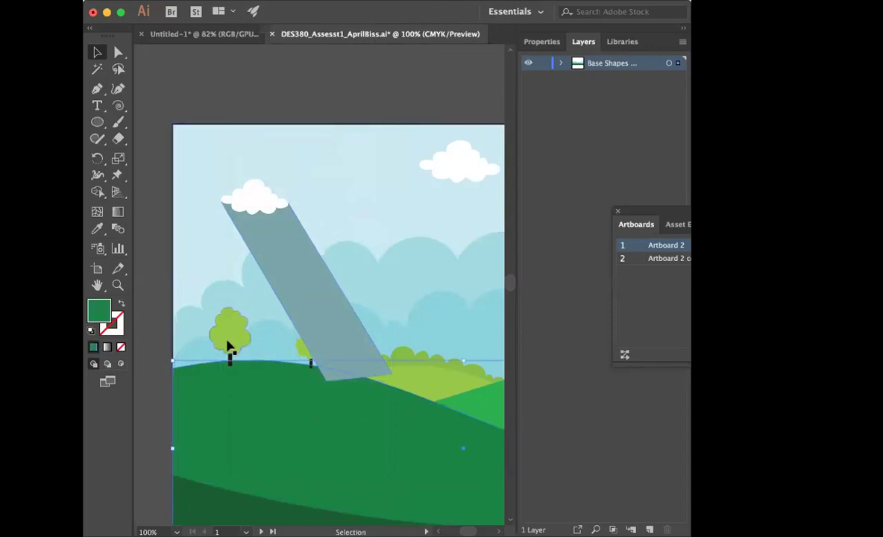
pyautogui.click(237, 335)
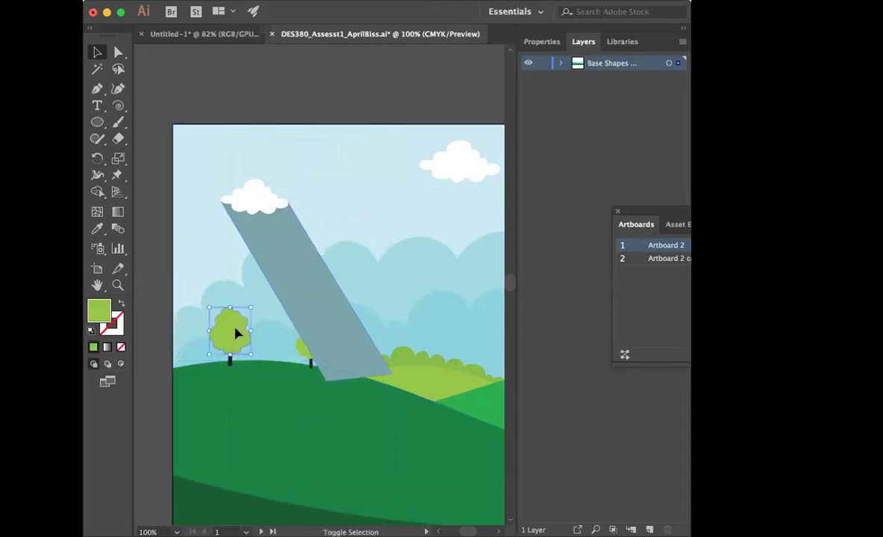
pyautogui.click(310, 358)
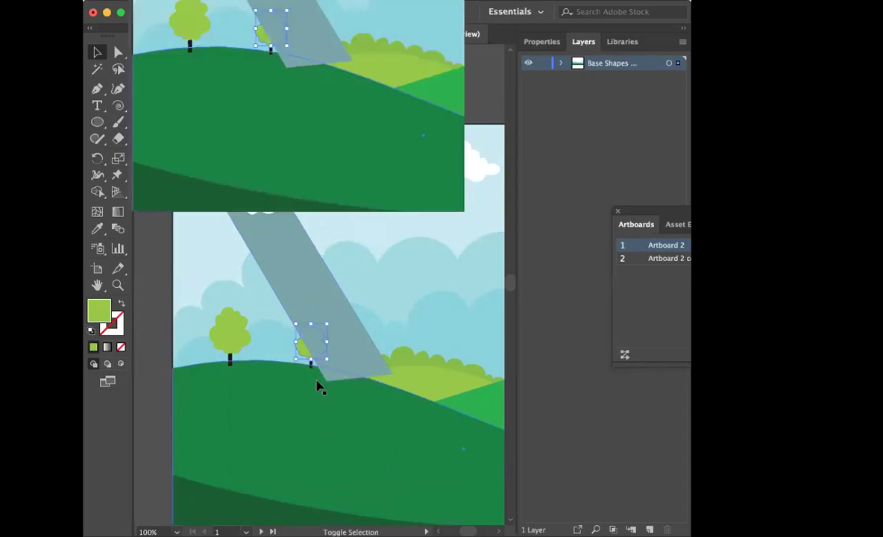
pyautogui.press('super+equal')
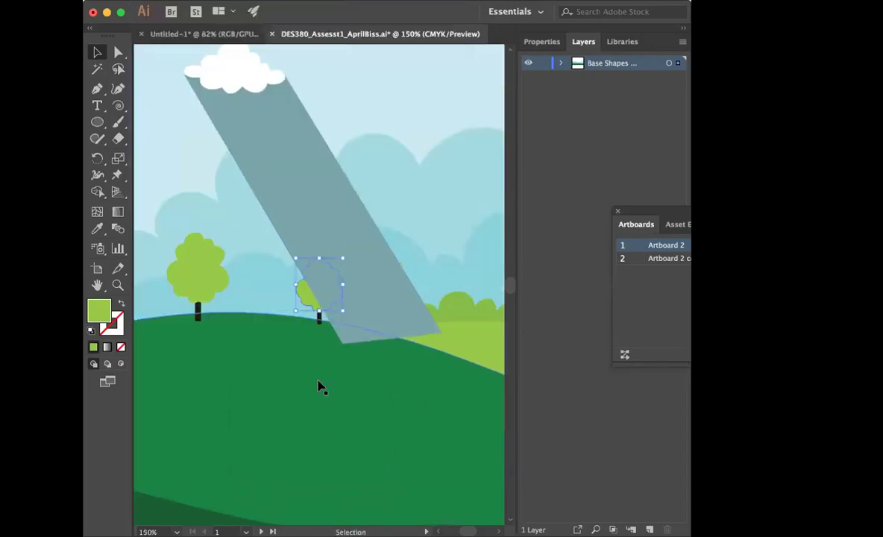
pyautogui.click(319, 319)
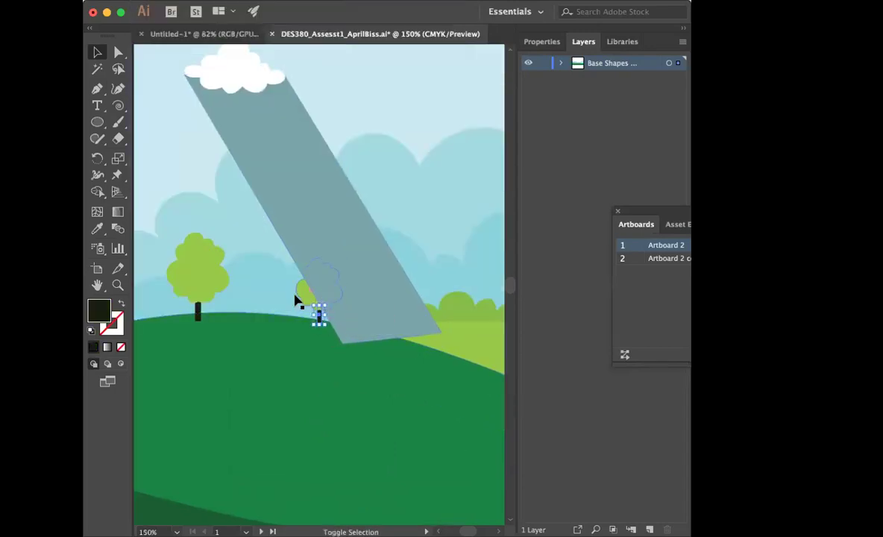
pyautogui.keyDown('shift'); pyautogui.click(297, 298); pyautogui.keyUp('shift')
pyautogui.keyDown('shift'); pyautogui.click(415, 394); pyautogui.keyUp('shift')
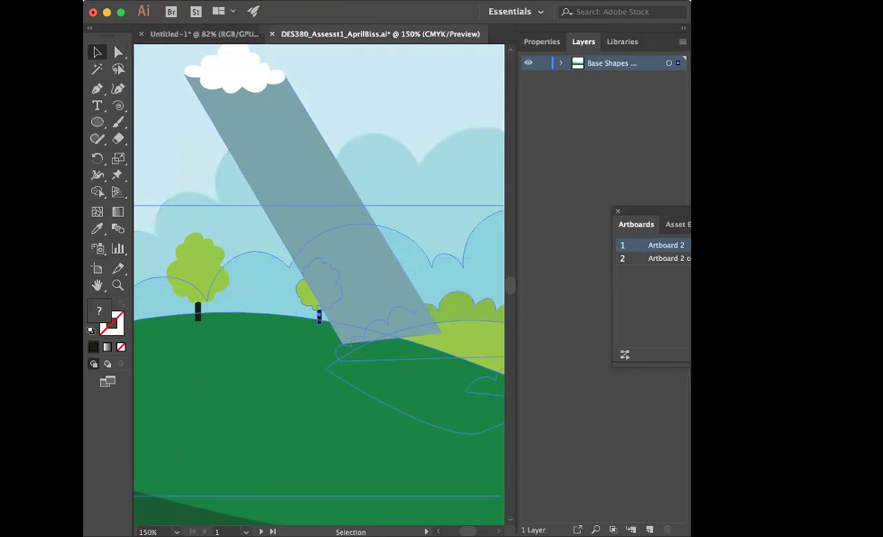
pyautogui.click(253, 1)
pyautogui.moveTo(257, 21)
pyautogui.click(426, 23)
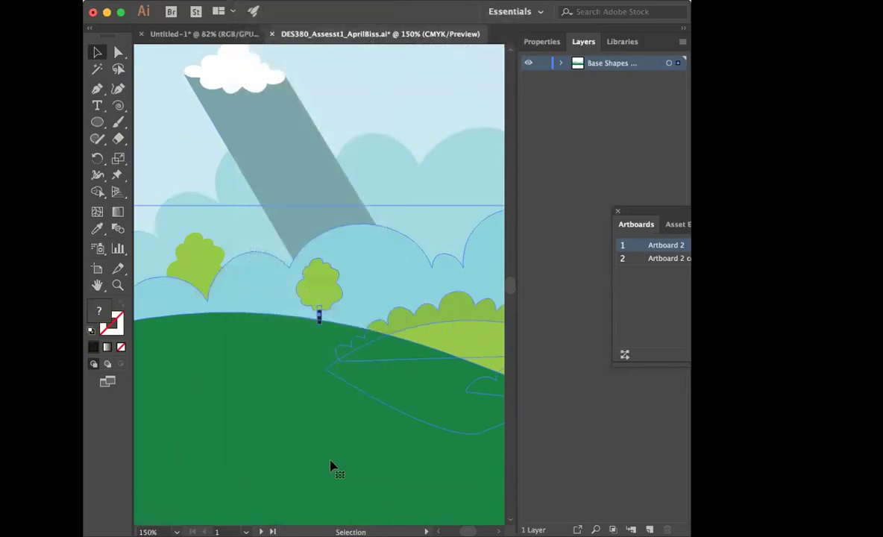
# Step: Create a new layer above the base shapes layer and move the grey-teal slanted shape onto it
pyautogui.click(340, 459)
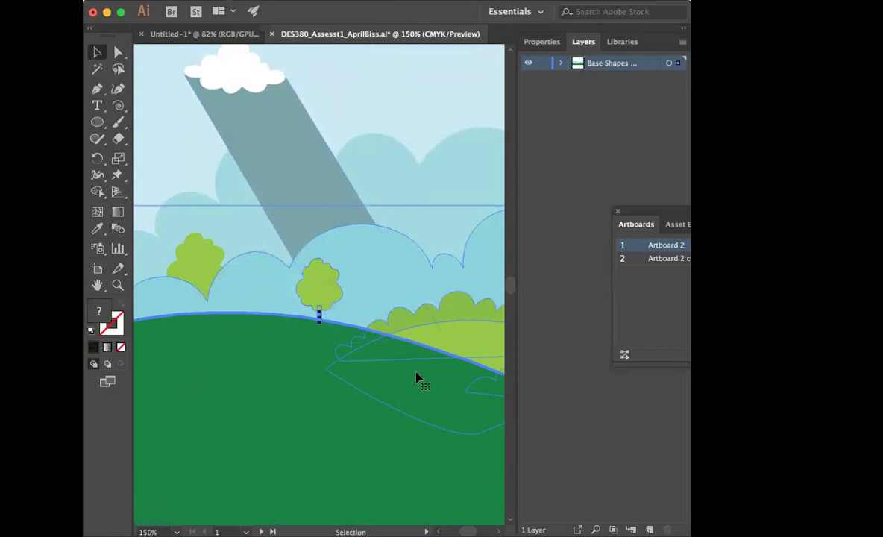
pyautogui.click(316, 178)
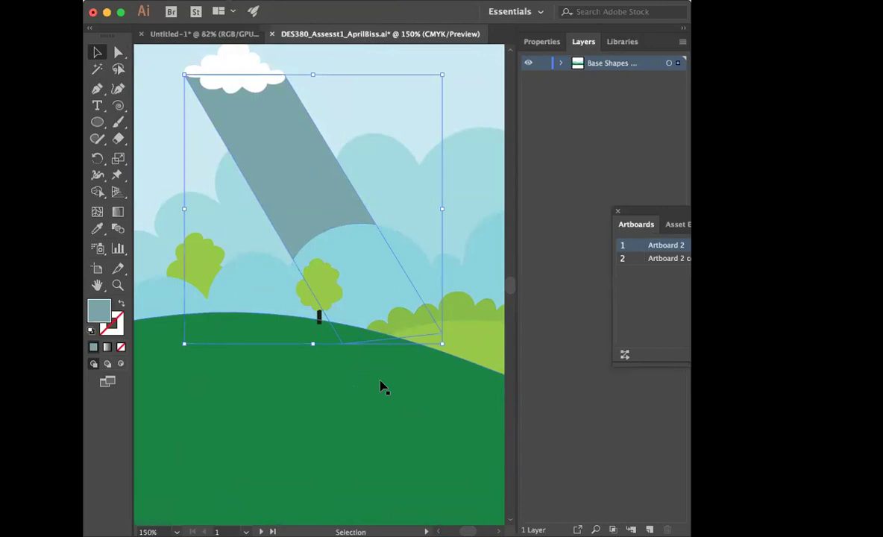
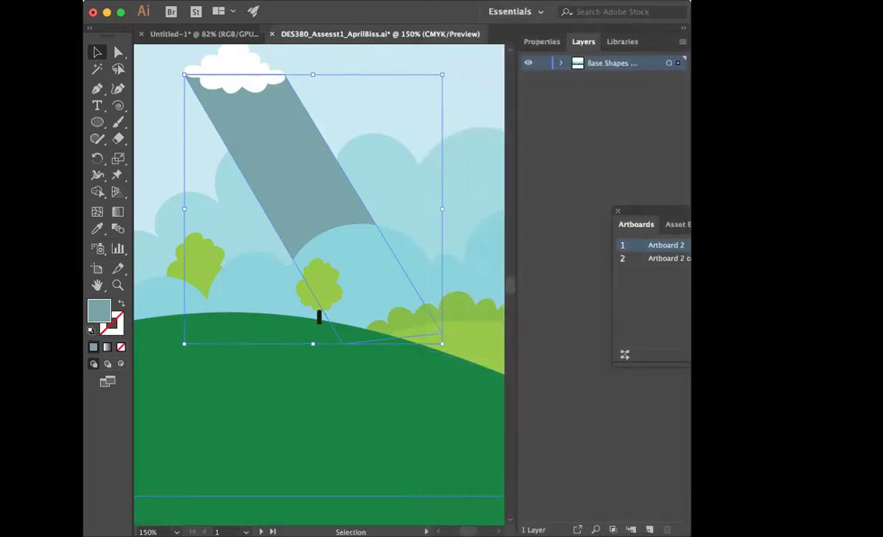
pyautogui.press('super+minus')
pyautogui.scroll(1, 383, 146)
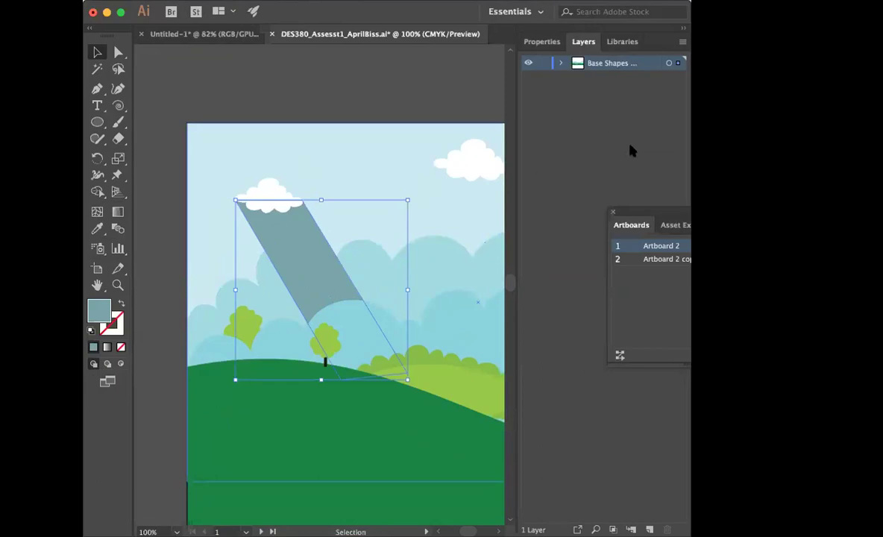
pyautogui.moveTo(656, 216); pyautogui.dragTo(577, 217)
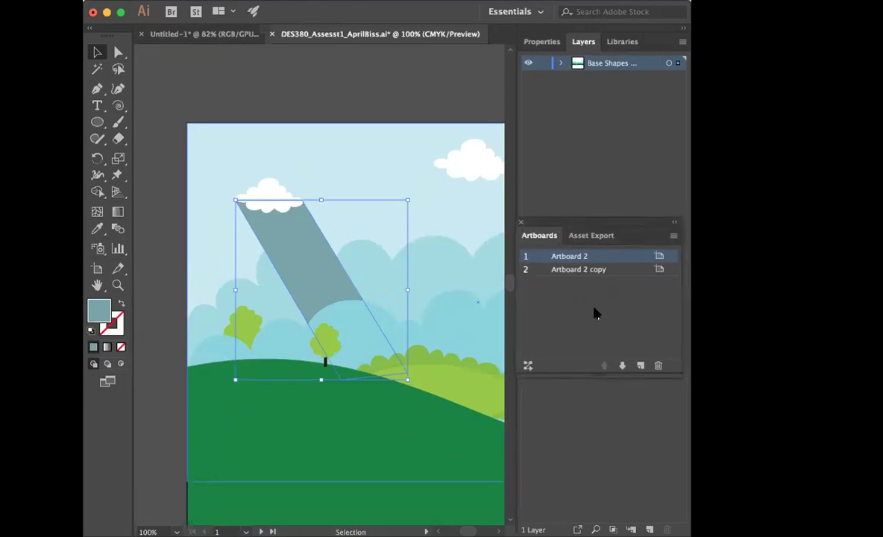
pyautogui.click(649, 529)
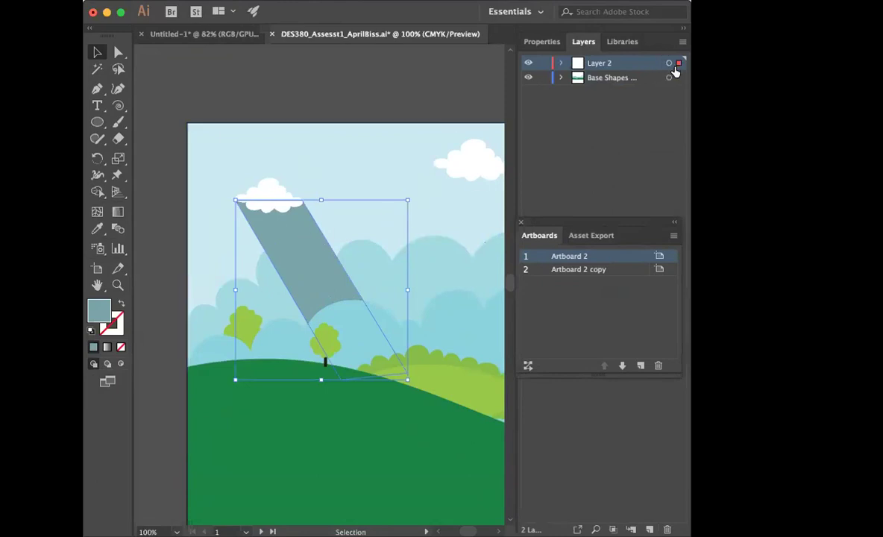
pyautogui.moveTo(676, 71); pyautogui.dragTo(676, 71)
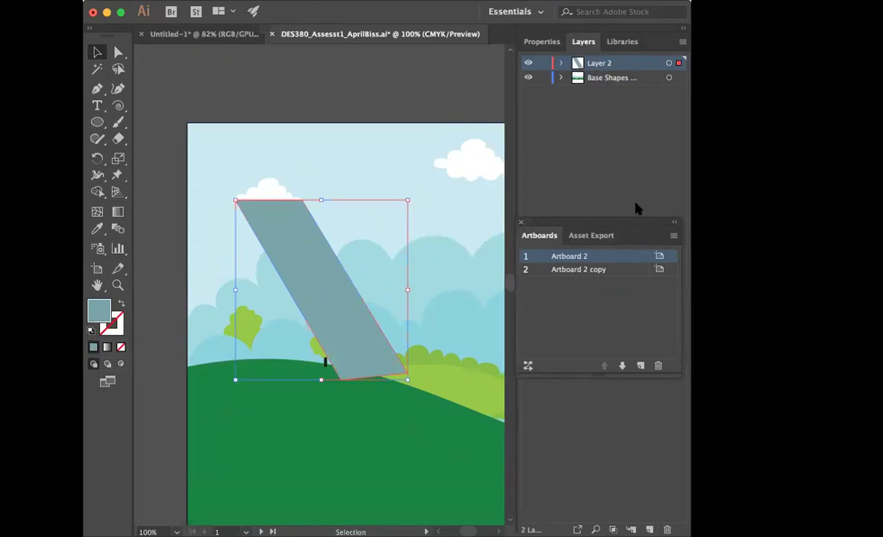
# Step: Open the Attributes panel for the slanted shape and move the floating panels clear of the artwork and Layers list
pyautogui.moveTo(562, 231); pyautogui.dragTo(571, 306)
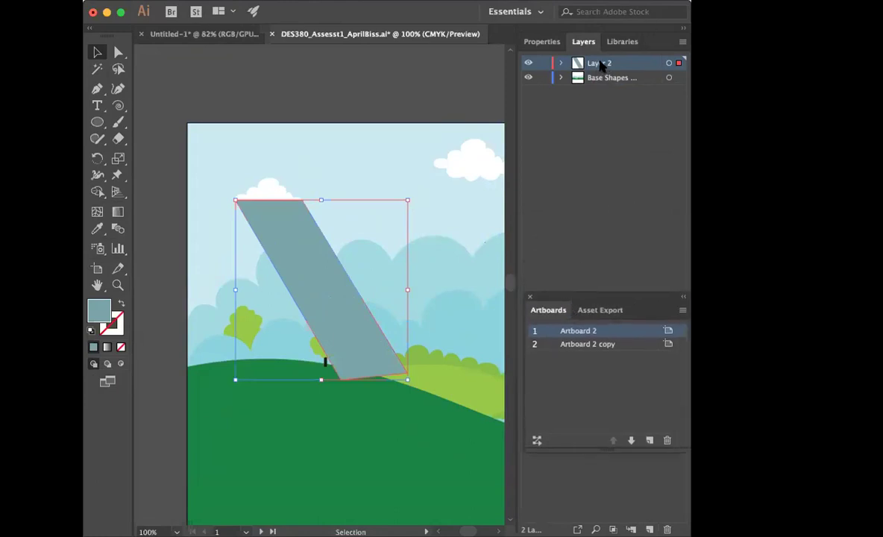
pyautogui.click(440, 1)
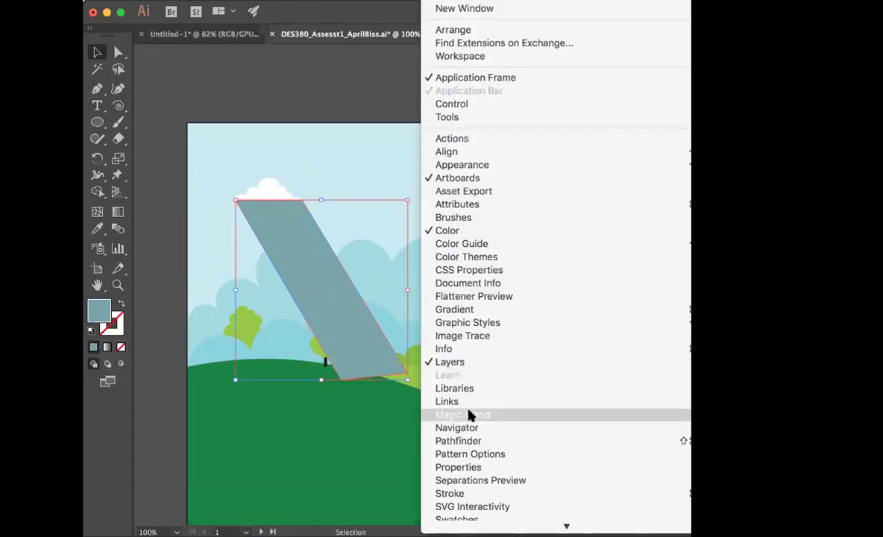
pyautogui.scroll(-3, 479, 493)
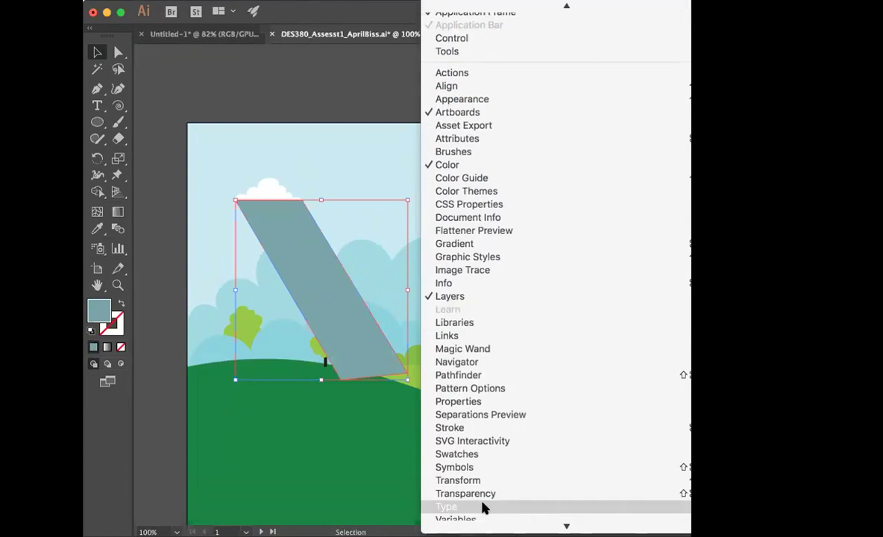
pyautogui.scroll(-2, 479, 497)
pyautogui.scroll(-2, 509, 282)
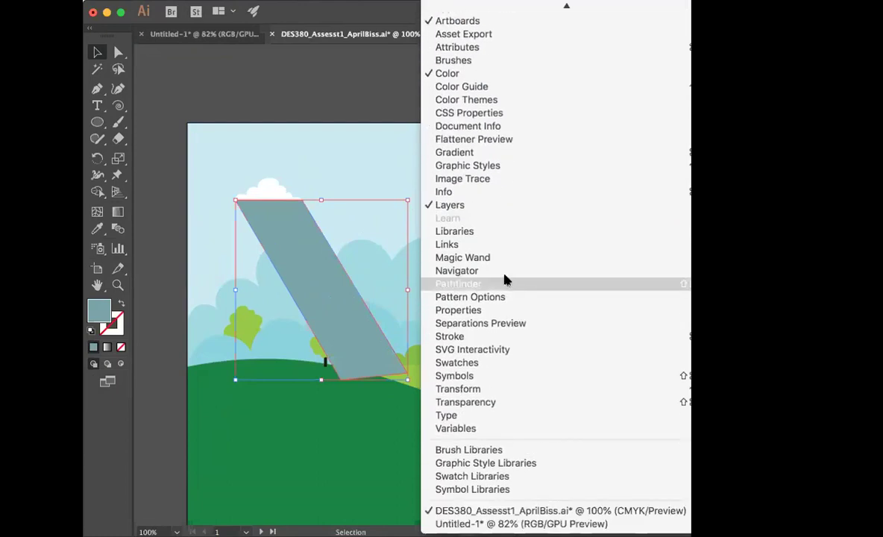
pyautogui.scroll(5, 504, 280)
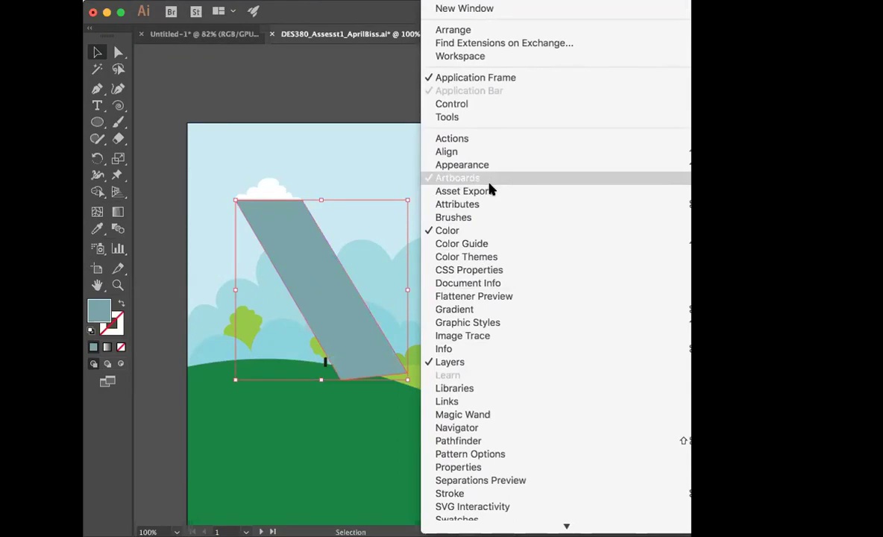
pyautogui.click(493, 204)
pyautogui.click(282, 144)
pyautogui.click(303, 143)
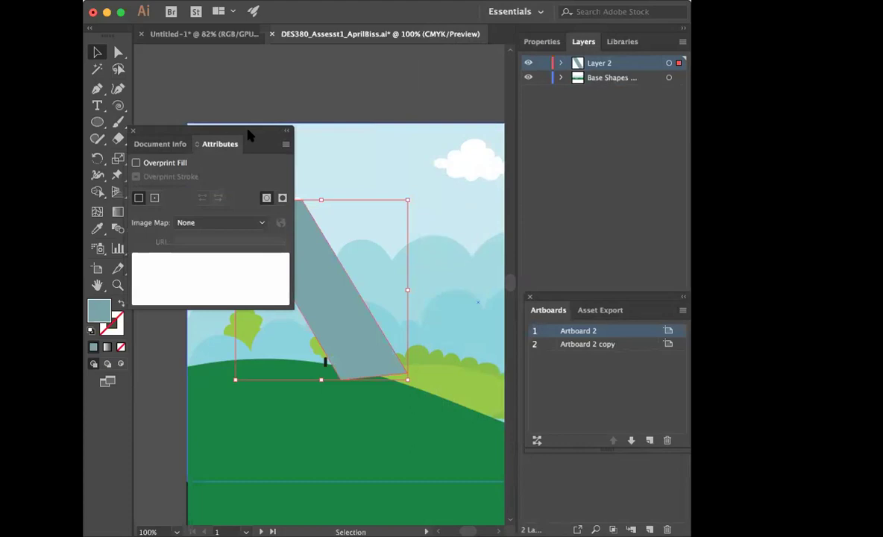
pyautogui.moveTo(246, 132); pyautogui.dragTo(628, 221)
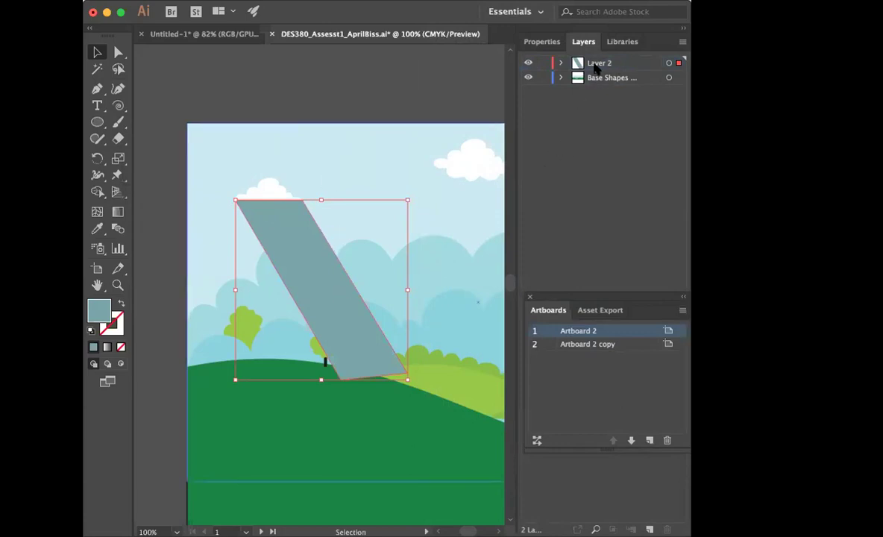
# Step: Move the leftmost white cloud onto its own new layer and place that layer above the slanted shape's layer
pyautogui.click(276, 191)
pyautogui.click(614, 215)
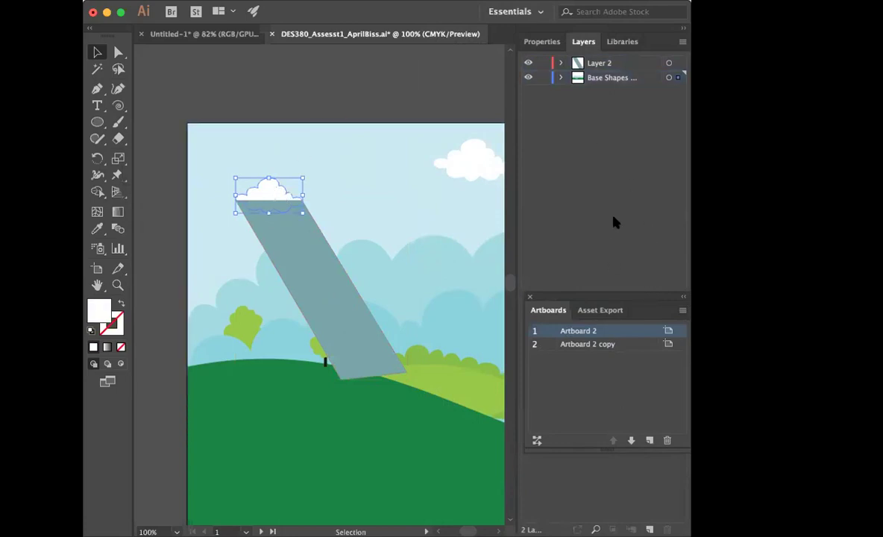
pyautogui.moveTo(590, 298); pyautogui.dragTo(584, 346)
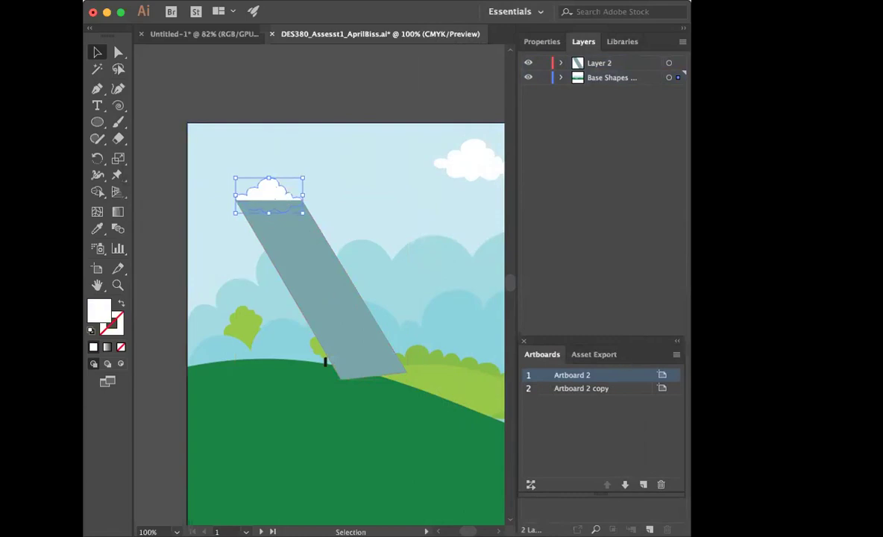
pyautogui.click(649, 529)
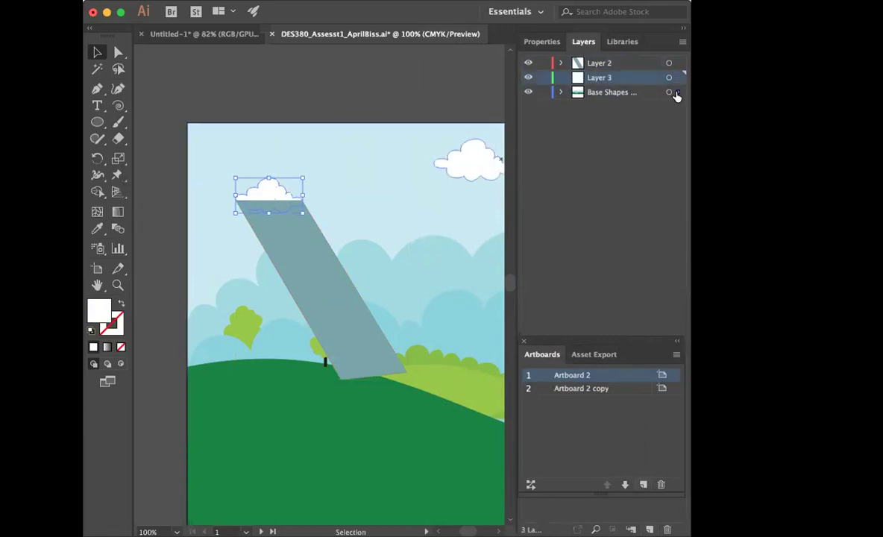
pyautogui.moveTo(676, 83); pyautogui.dragTo(676, 81)
pyautogui.moveTo(603, 79); pyautogui.dragTo(601, 58)
# Step: Select the slanted shape and display its properties, with the floating Artboards panel moved clear of the appearance settings
pyautogui.click(340, 101)
pyautogui.click(365, 364)
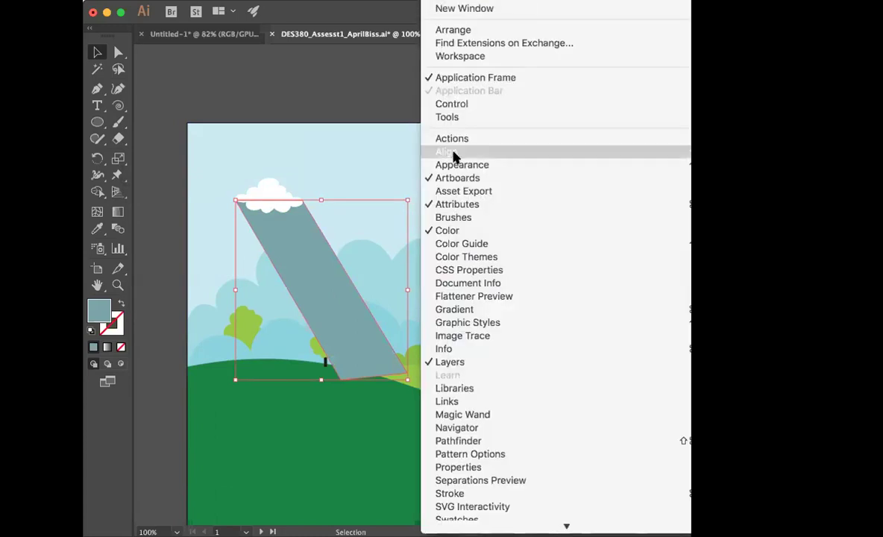
pyautogui.click(156, 160)
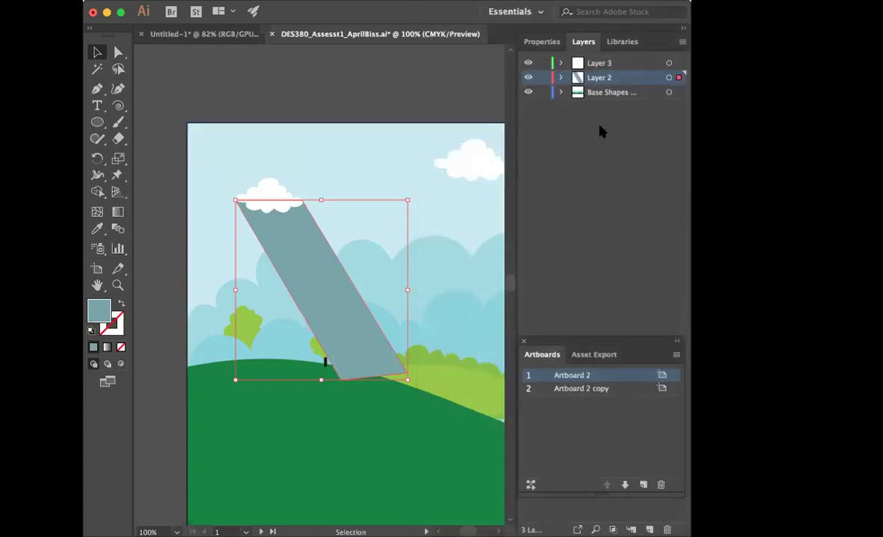
pyautogui.moveTo(542, 360); pyautogui.dragTo(556, 186)
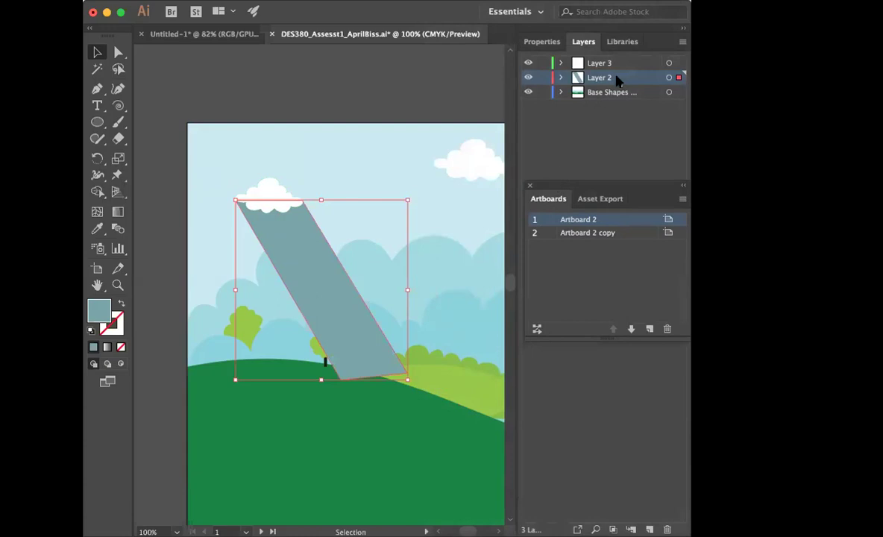
pyautogui.click(683, 28)
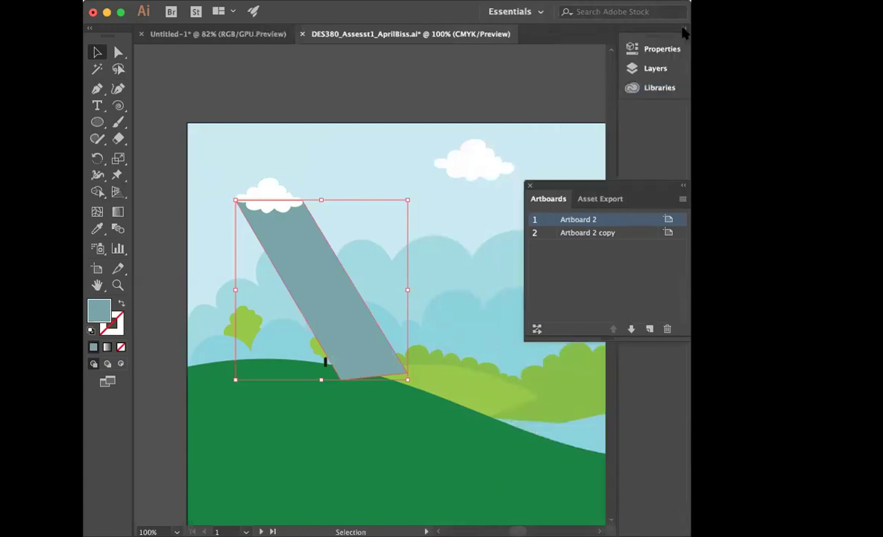
pyautogui.click(684, 28)
pyautogui.click(537, 41)
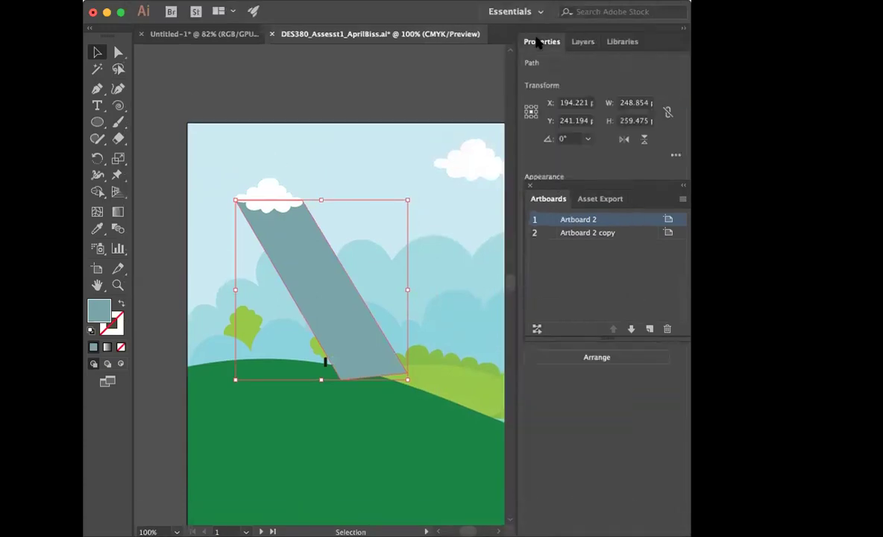
pyautogui.moveTo(575, 184); pyautogui.dragTo(571, 402)
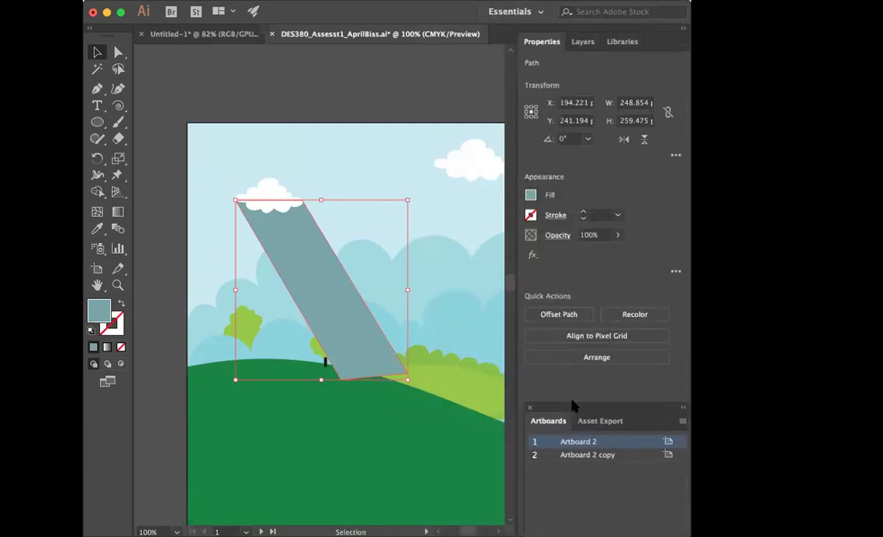
# Step: Lower the slanted shape's opacity to 31% and deselect it
pyautogui.click(617, 235)
pyautogui.moveTo(614, 254); pyautogui.dragTo(584, 255)
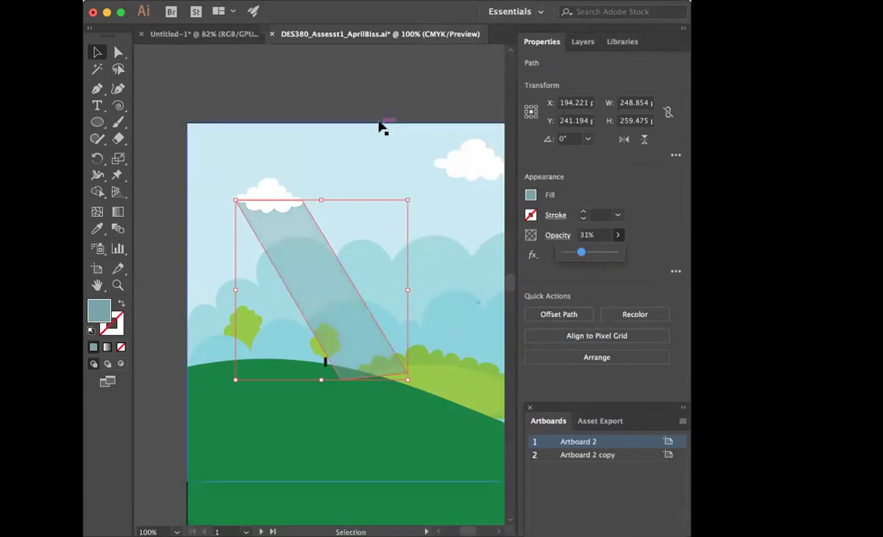
pyautogui.click(351, 86)
pyautogui.scroll(-1, 365, 427)
pyautogui.scroll(1, 365, 422)
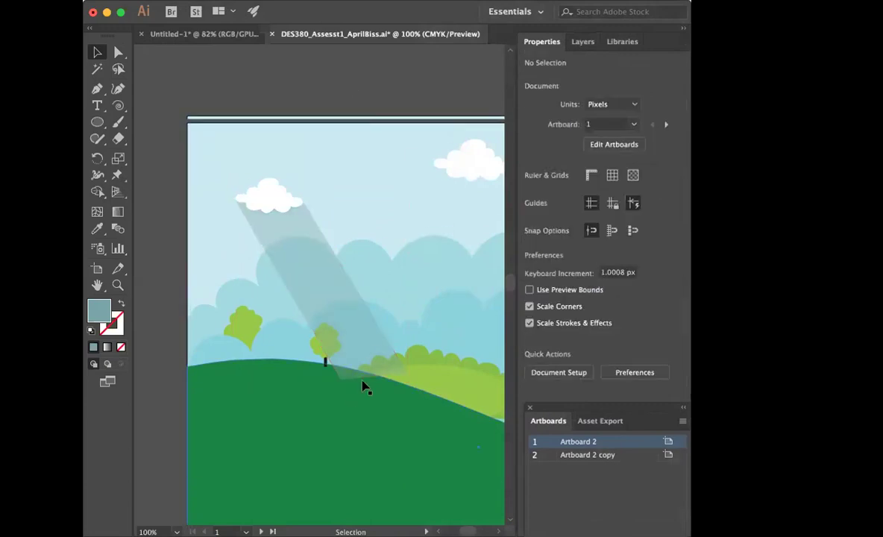
# Step: Try to raise the slanted shape's two lower corner points with the Direct Selection tool, and undo the last change
pyautogui.click(118, 50)
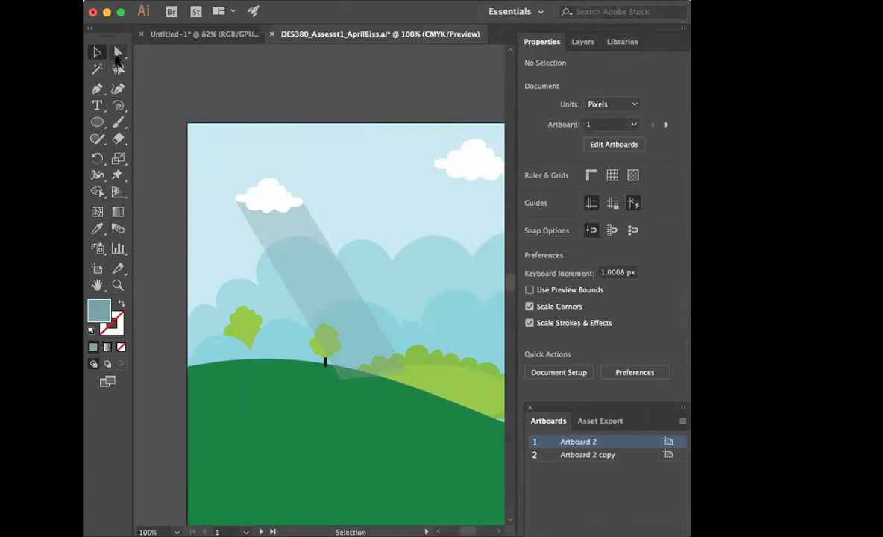
pyautogui.moveTo(407, 372); pyautogui.dragTo(402, 367)
pyautogui.moveTo(340, 380); pyautogui.dragTo(335, 370)
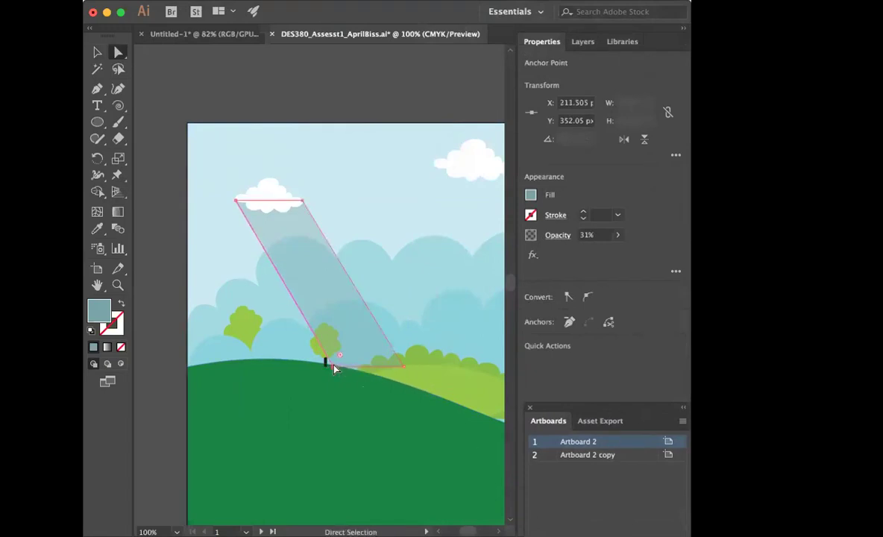
pyautogui.press('cmd+z')
pyautogui.click(97, 53)
pyautogui.click(147, 72)
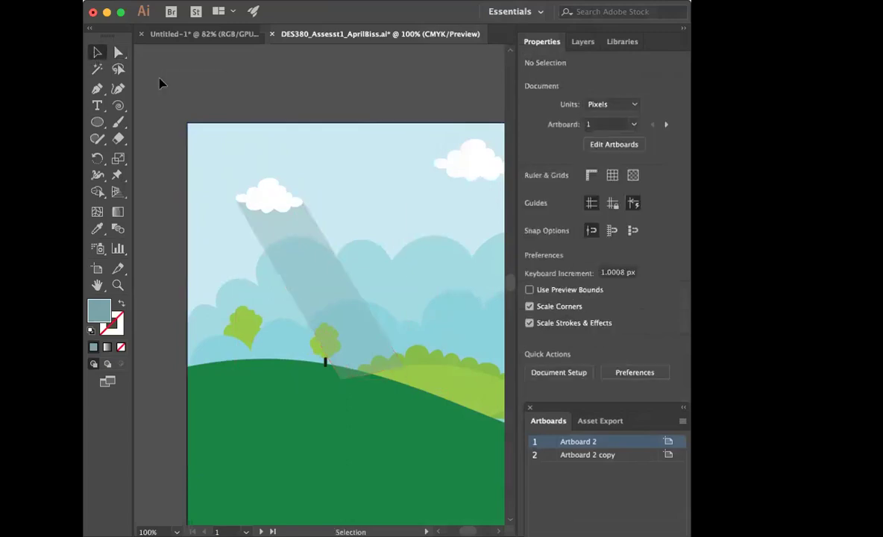
# Step: Move the dark green hill onto a new layer named Hill Side and place that layer above the slanted shape's layer
pyautogui.click(363, 398)
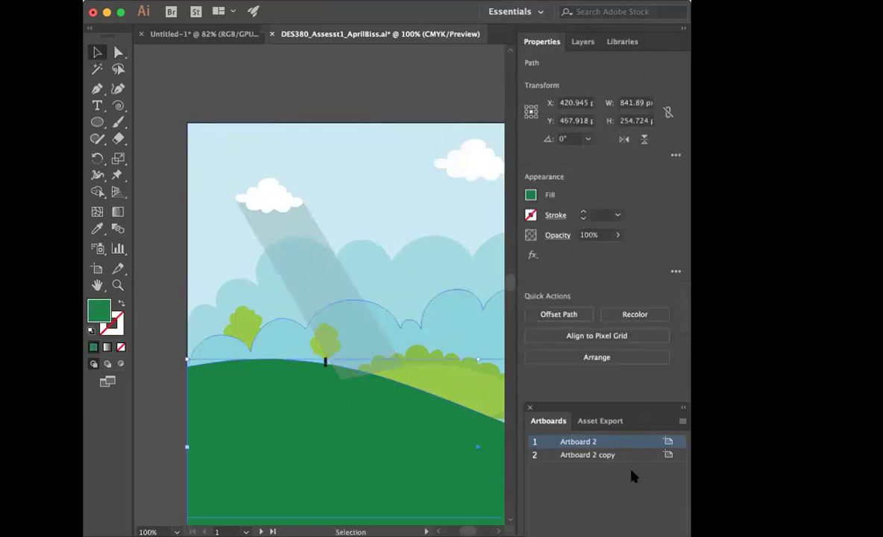
pyautogui.click(582, 42)
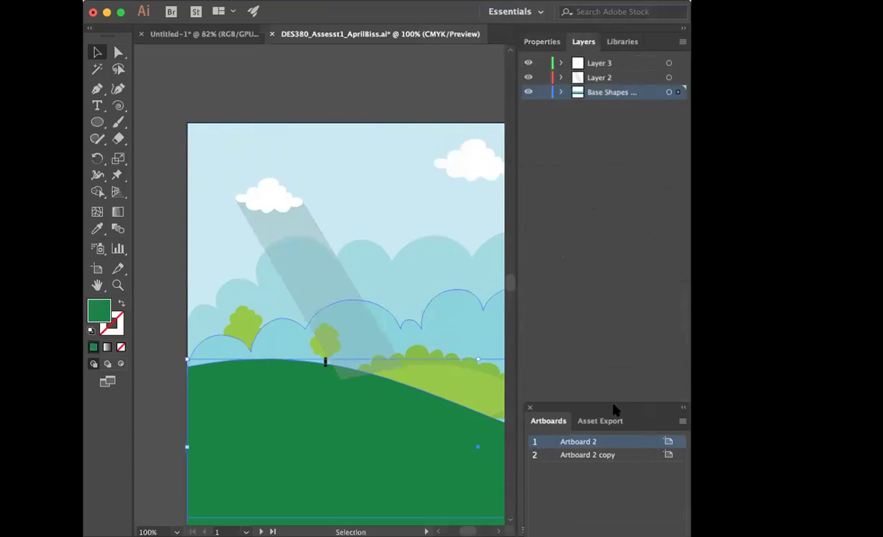
pyautogui.moveTo(615, 410); pyautogui.dragTo(783, 417)
pyautogui.click(649, 529)
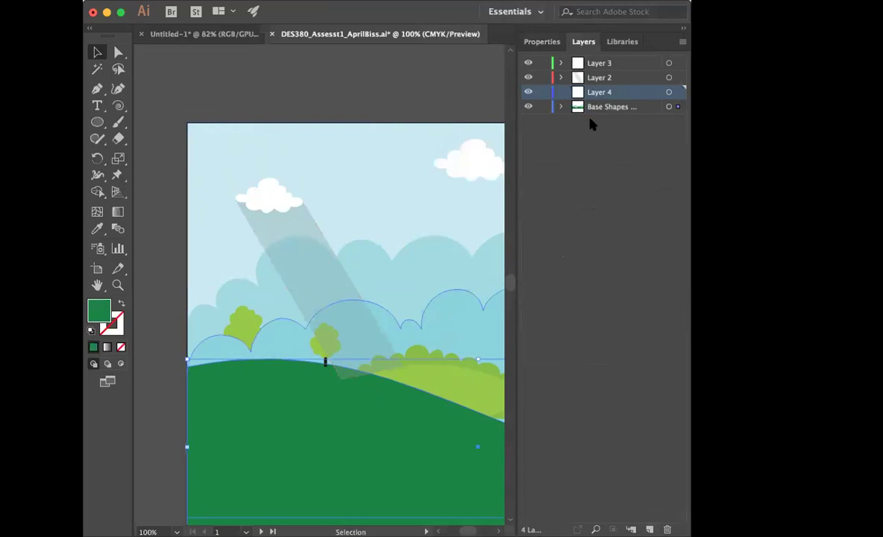
pyautogui.doubleClick(597, 91)
pyautogui.write('Hill Side')
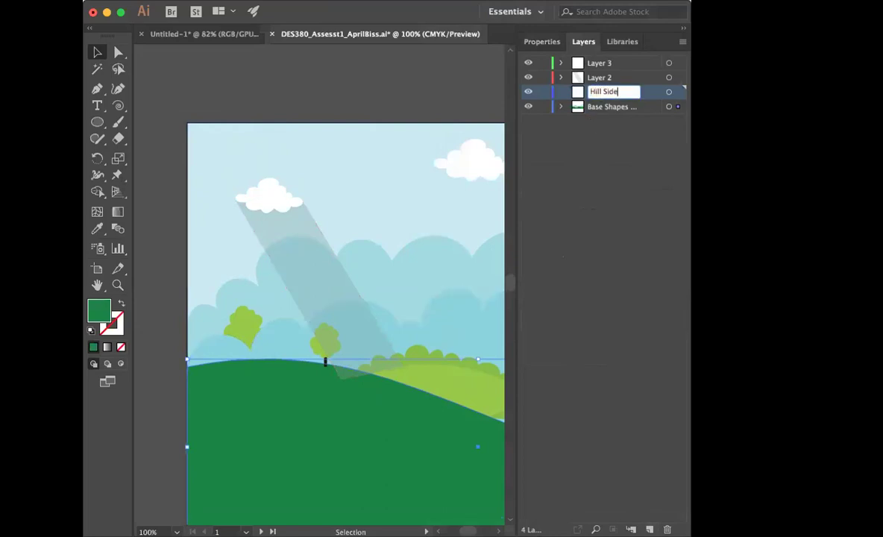
pyautogui.press('Return')
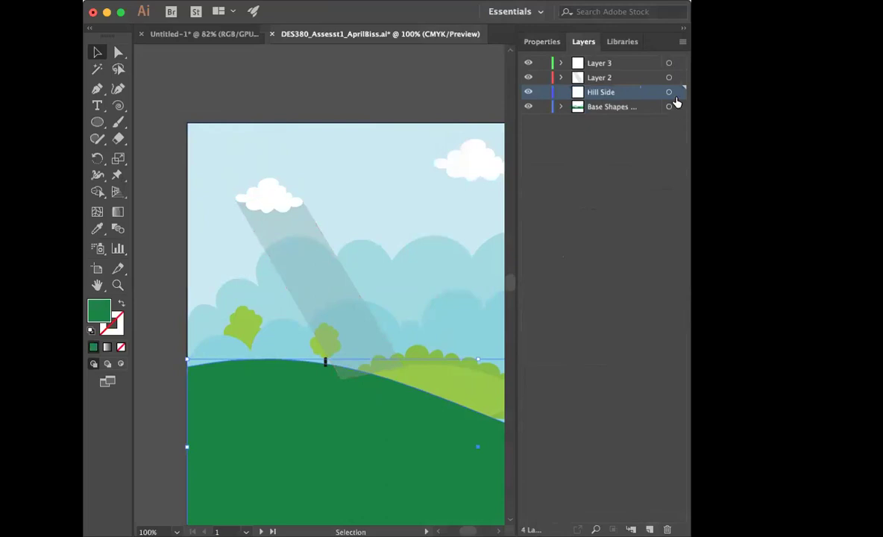
pyautogui.moveTo(676, 98); pyautogui.dragTo(678, 92)
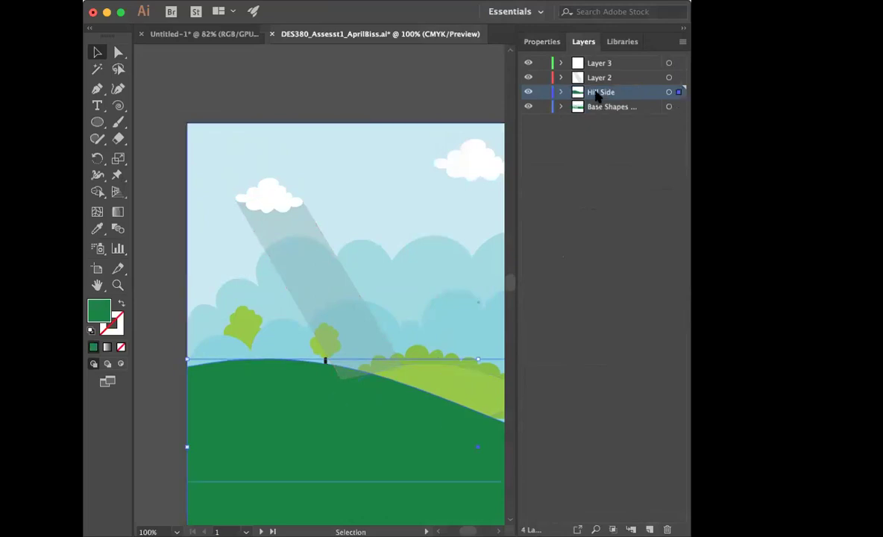
pyautogui.moveTo(597, 92); pyautogui.dragTo(595, 74)
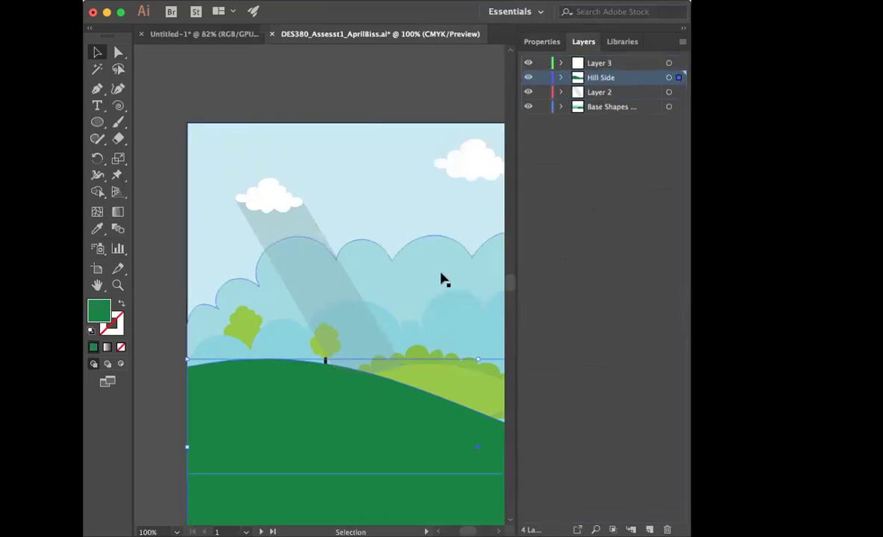
# Step: Move the light green hill and its bushes onto a new layer named Small Hill, placed between Hill Side and Layer 2
pyautogui.click(440, 369)
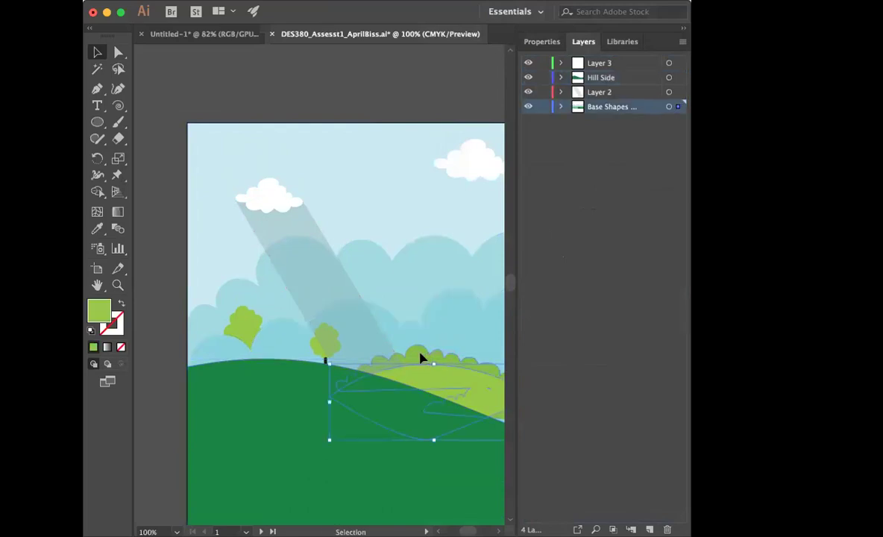
pyautogui.keyDown('shift'); pyautogui.click(422, 359); pyautogui.keyUp('shift')
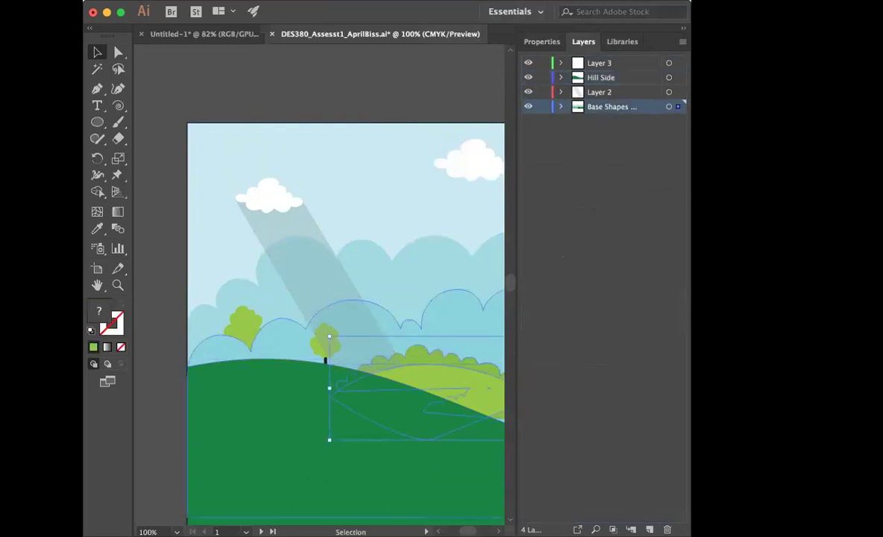
pyautogui.click(649, 529)
pyautogui.doubleClick(599, 106)
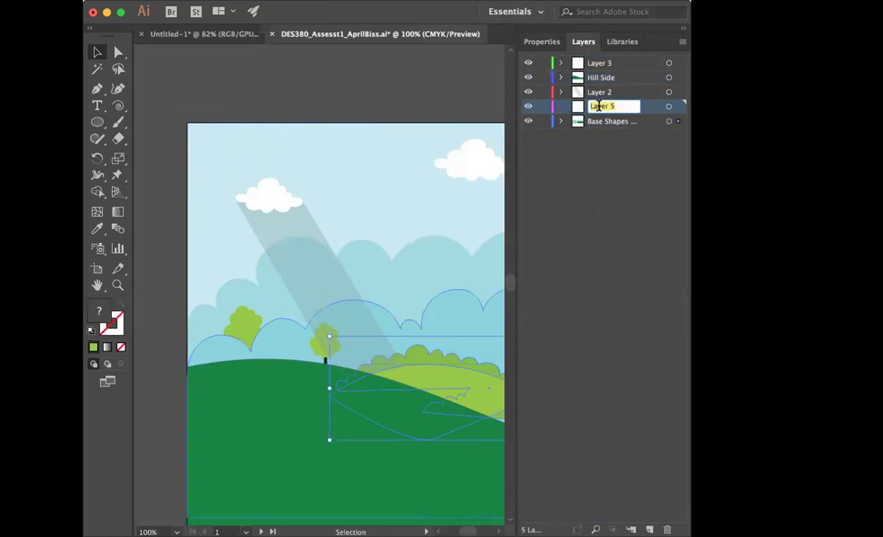
pyautogui.write('Small')
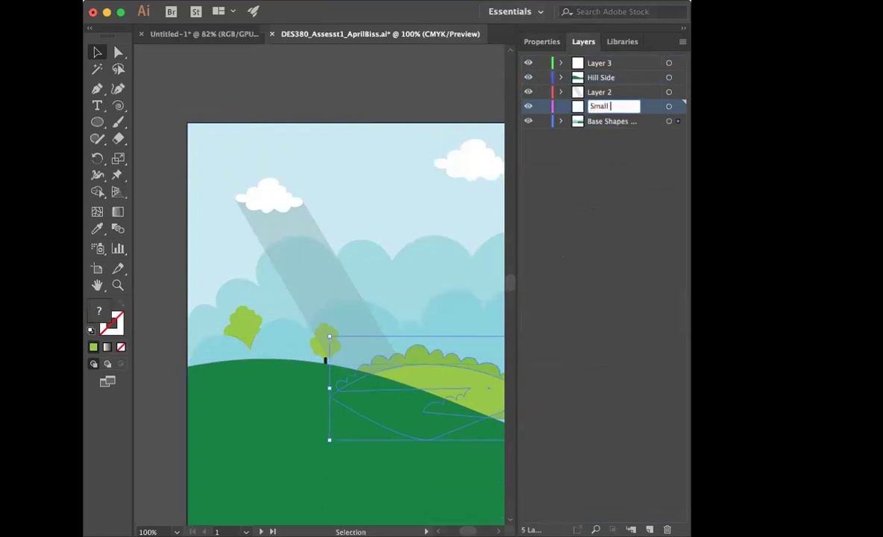
pyautogui.write(' Hill')
pyautogui.press('Return')
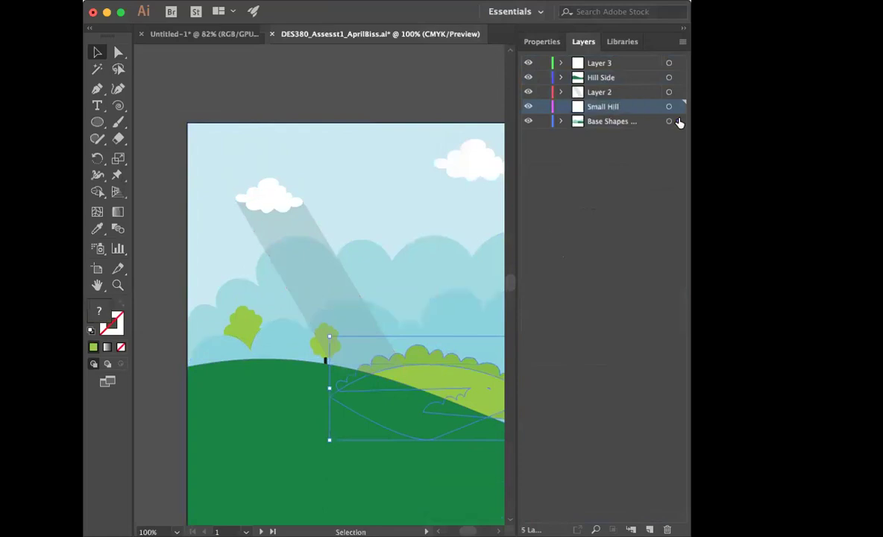
pyautogui.moveTo(678, 114); pyautogui.dragTo(679, 112)
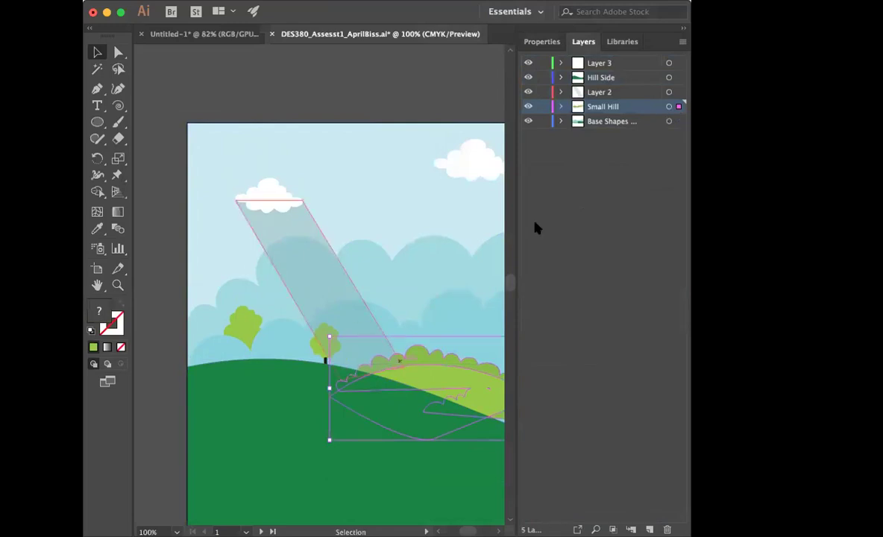
pyautogui.moveTo(597, 94); pyautogui.dragTo(592, 91)
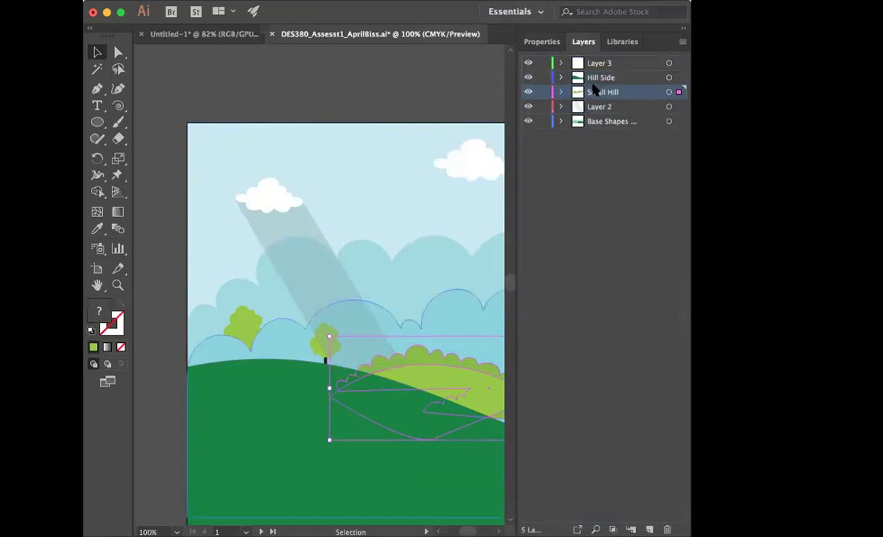
pyautogui.click(166, 367)
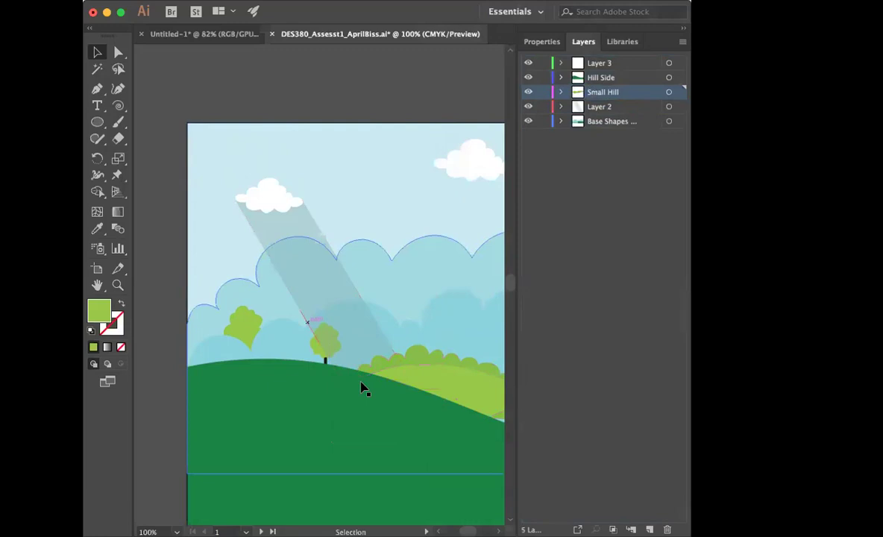
pyautogui.click(313, 349)
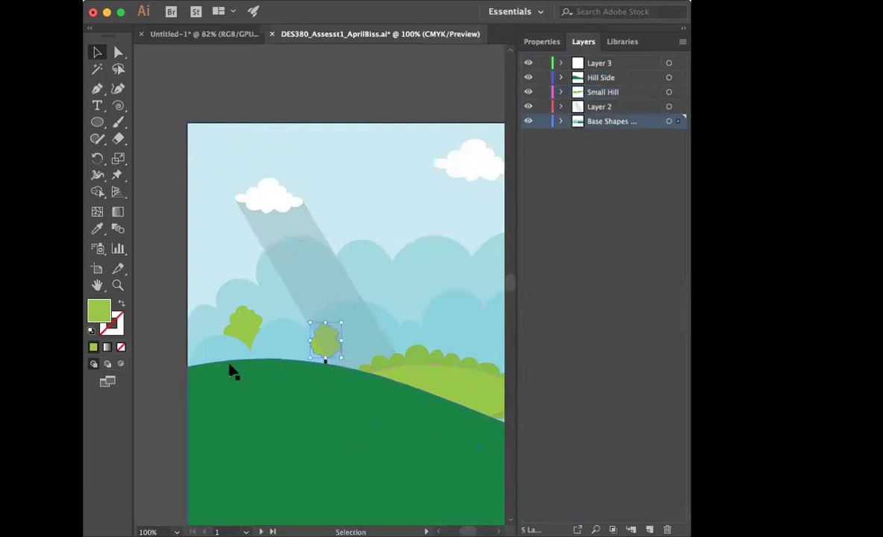
pyautogui.click(184, 367)
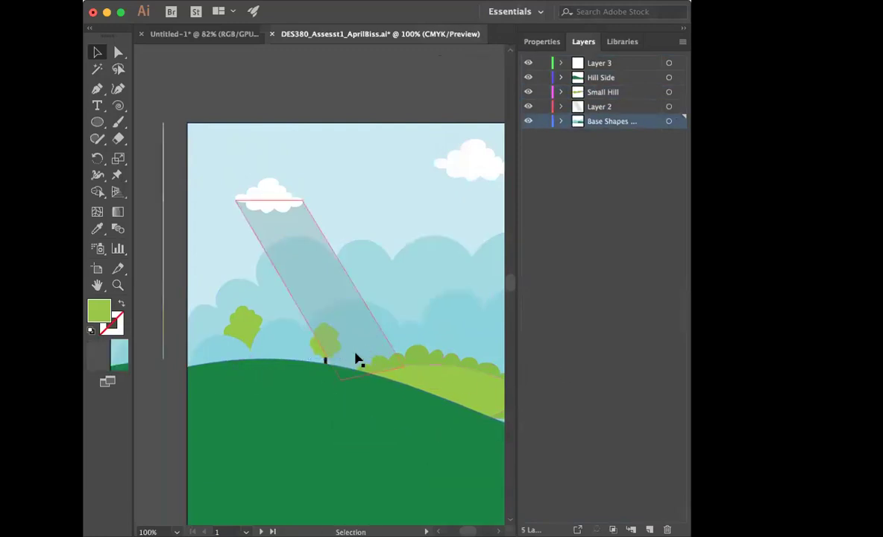
pyautogui.click(325, 365)
pyautogui.click(326, 363)
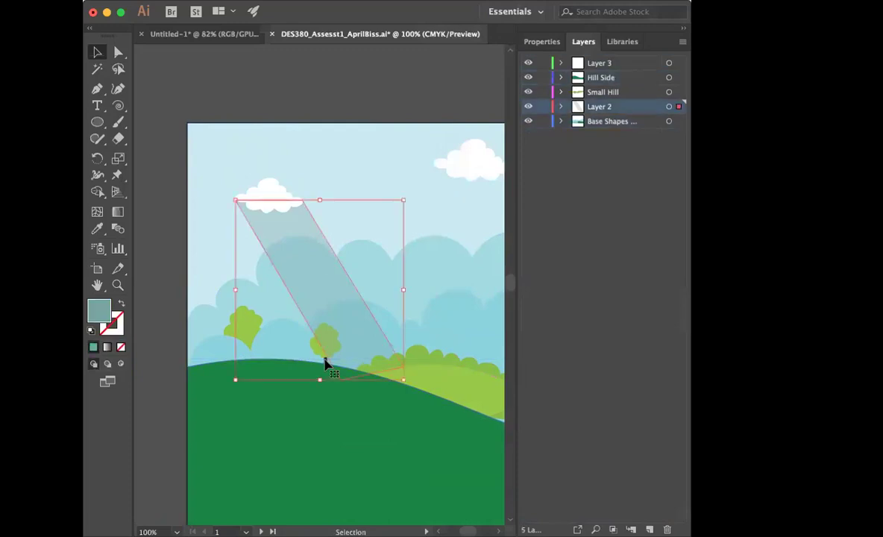
pyautogui.click(155, 363)
# Step: Select the trunk and crown of the tree under the slanted shape and create a new layer named Trees above the base shapes
pyautogui.press('super+equal')
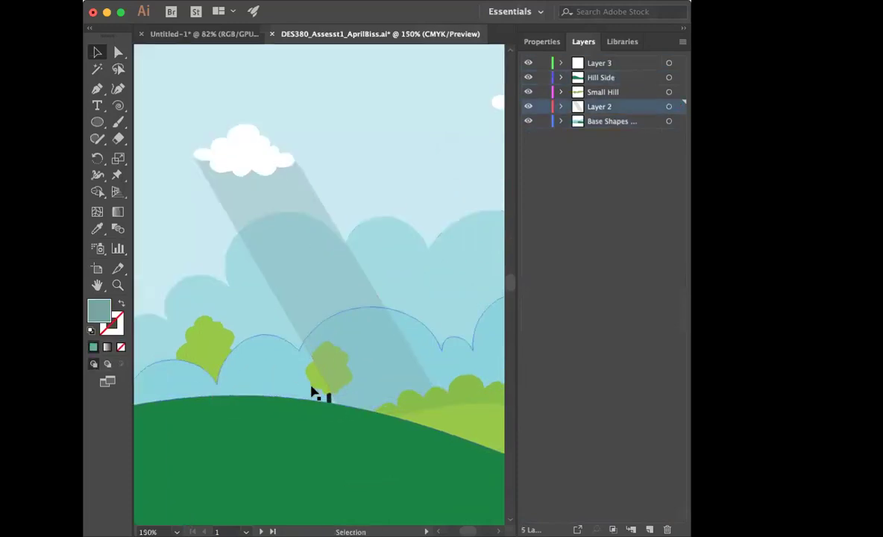
pyautogui.click(327, 396)
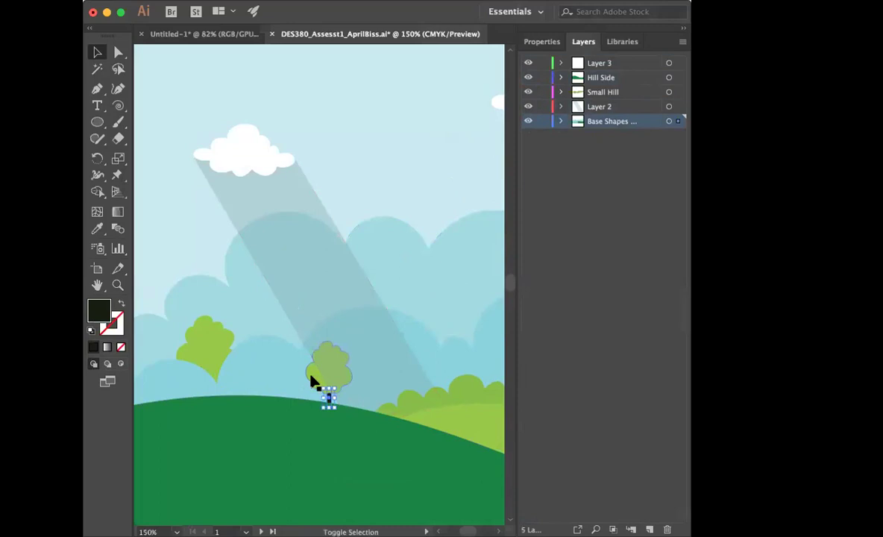
pyautogui.keyDown('shift'); pyautogui.click(312, 378); pyautogui.keyUp('shift')
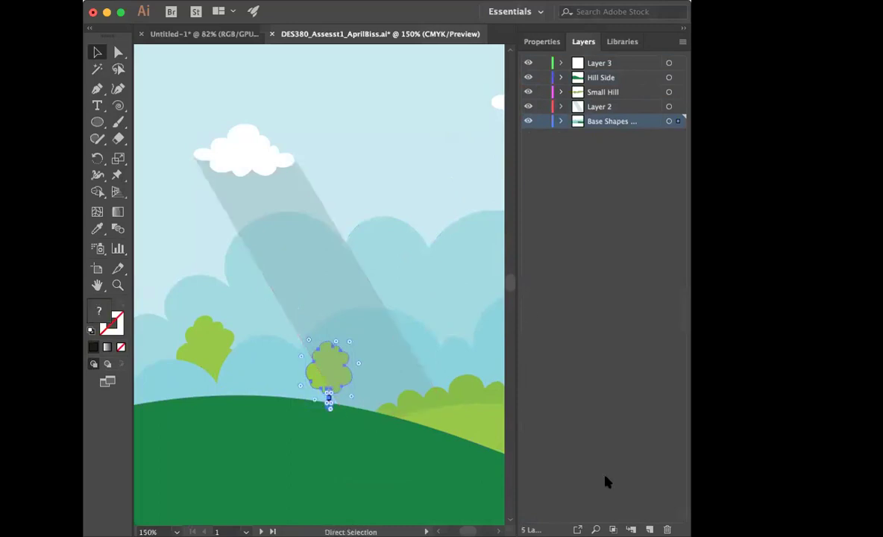
pyautogui.press('super+l')
pyautogui.doubleClick(597, 120)
pyautogui.write('Trees')
pyautogui.press('Return')
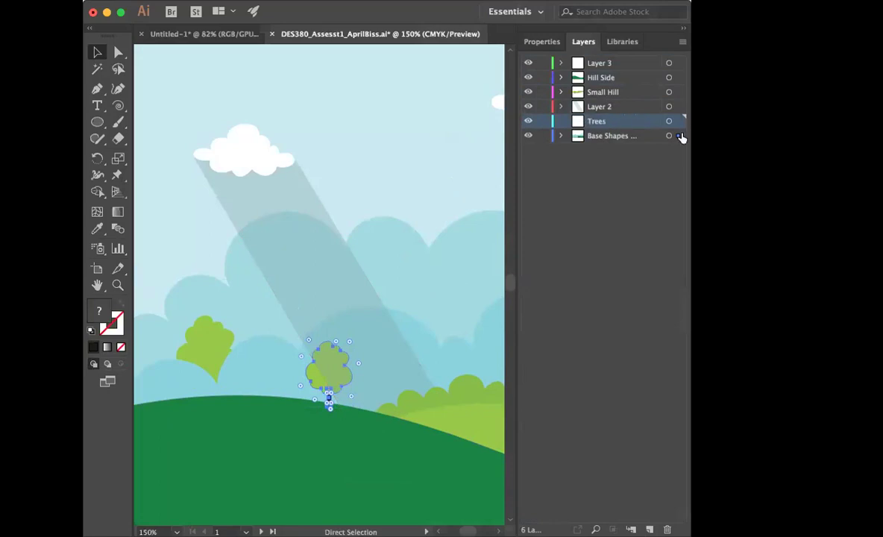
# Step: Transfer the small tree and the larger tree at the left from the Base Shapes layer to the Trees layer
pyautogui.moveTo(678, 137); pyautogui.dragTo(676, 122)
pyautogui.press('v')
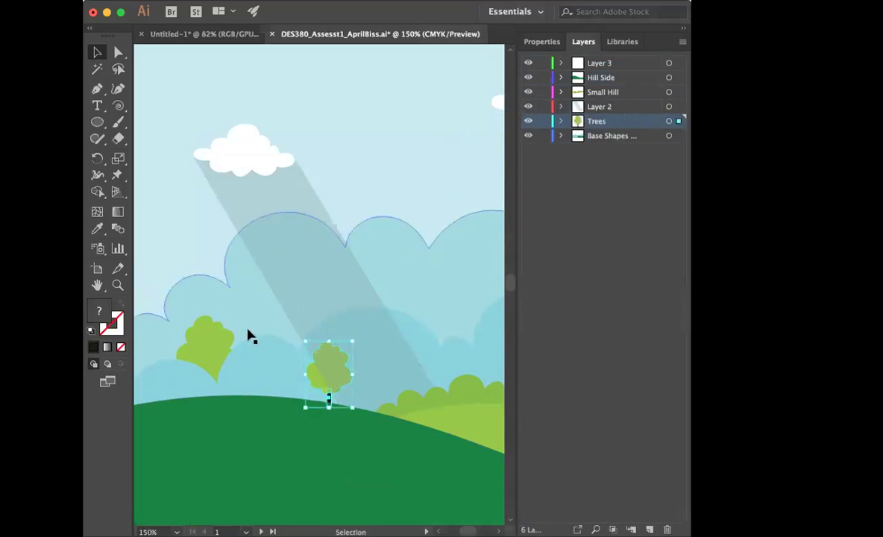
pyautogui.click(208, 364)
pyautogui.scroll(-1, 153, 335)
pyautogui.hscroll(-10, 156, 336)
pyautogui.scroll(-5, 155, 336)
pyautogui.moveTo(180, 261); pyautogui.dragTo(335, 357)
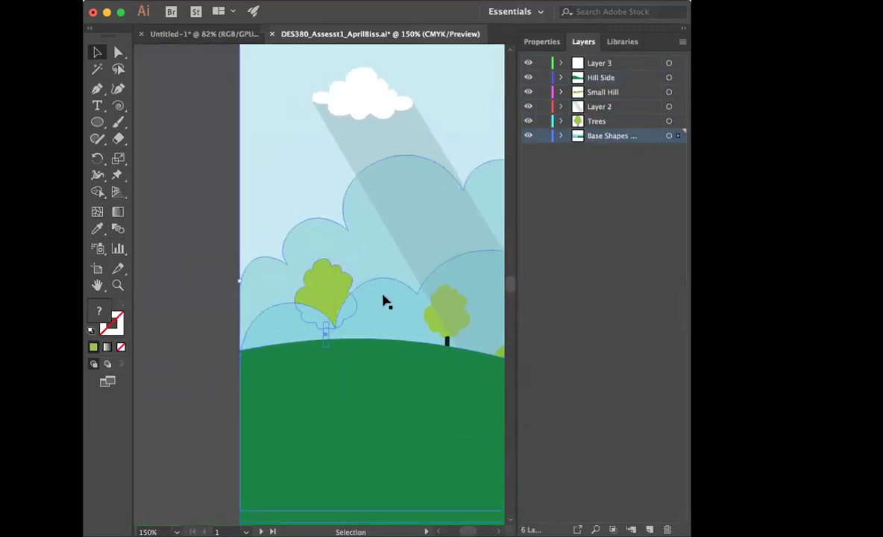
pyautogui.moveTo(193, 170); pyautogui.dragTo(306, 223)
pyautogui.keyDown('shift'); pyautogui.click(286, 201); pyautogui.keyUp('shift')
pyautogui.keyDown('shift'); pyautogui.click(252, 239); pyautogui.keyUp('shift')
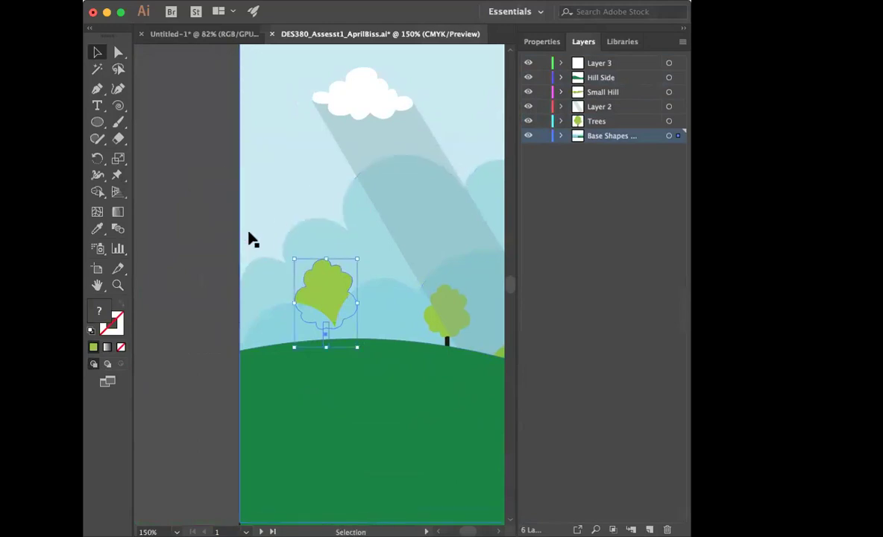
pyautogui.press('super+minus')
pyautogui.hscroll(5, 371, 290)
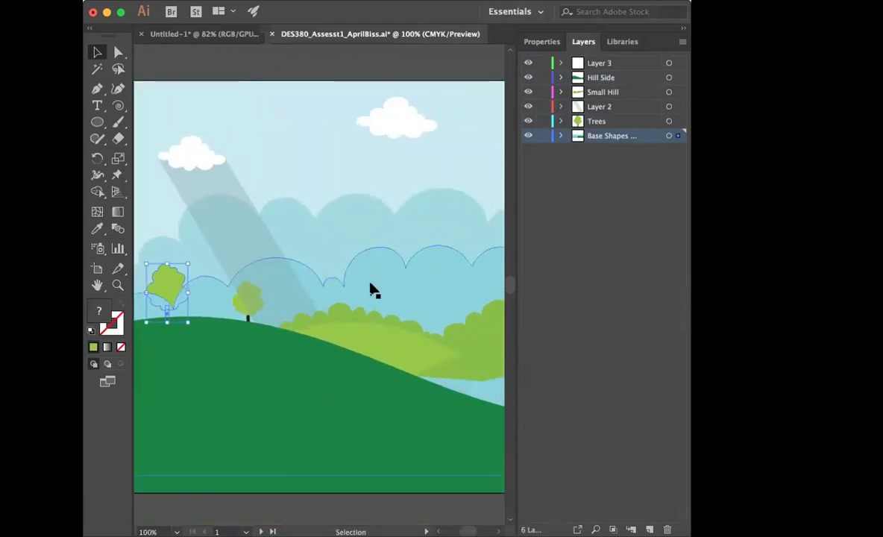
pyautogui.moveTo(677, 136); pyautogui.dragTo(677, 121)
# Step: Reorder the layers so that Trees sits above Layer 2
pyautogui.moveTo(586, 120); pyautogui.dragTo(586, 106)
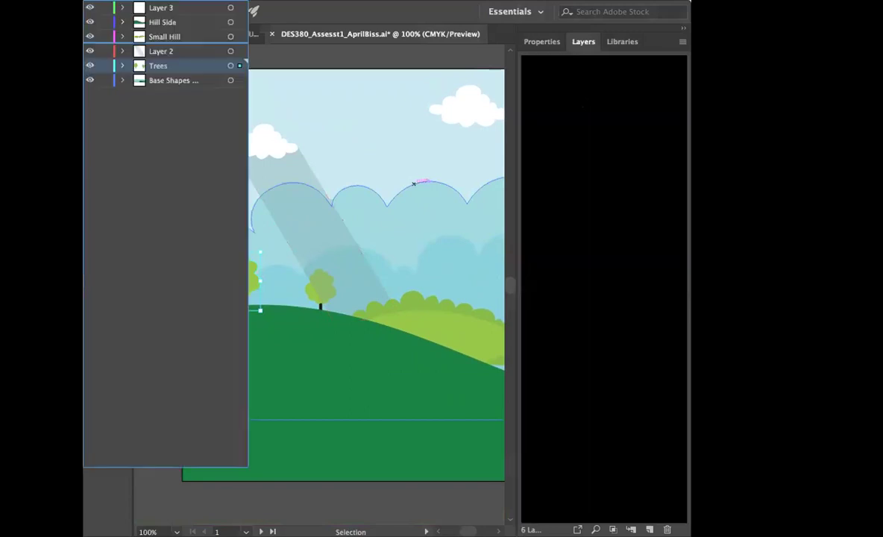
pyautogui.click(154, 152)
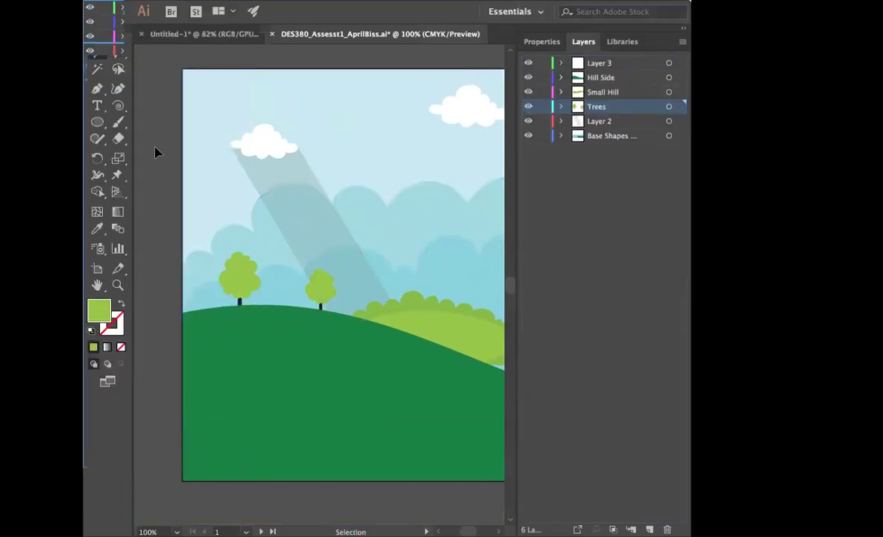
pyautogui.scroll(2, 373, 398)
pyautogui.scroll(2, 374, 398)
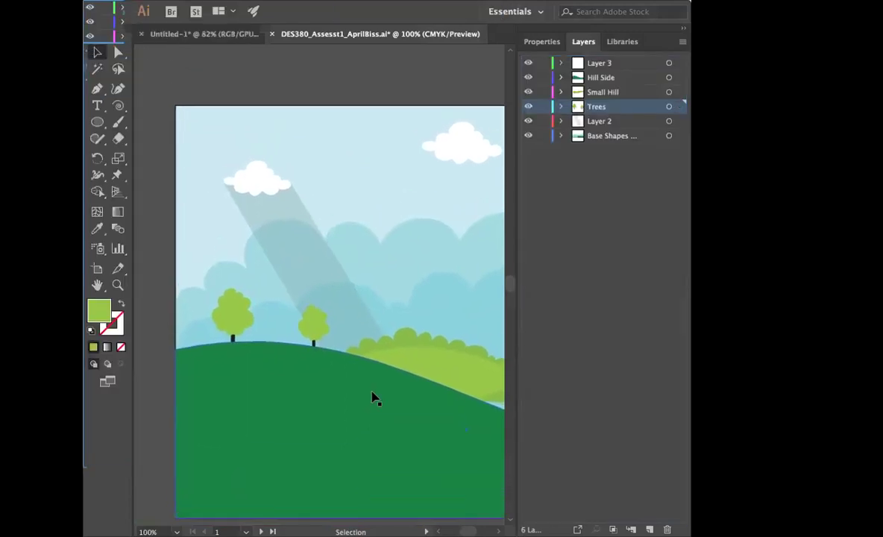
# Step: Slightly lower the opacity of the left cloud's diagonal shadow on Layer 2
pyautogui.click(606, 122)
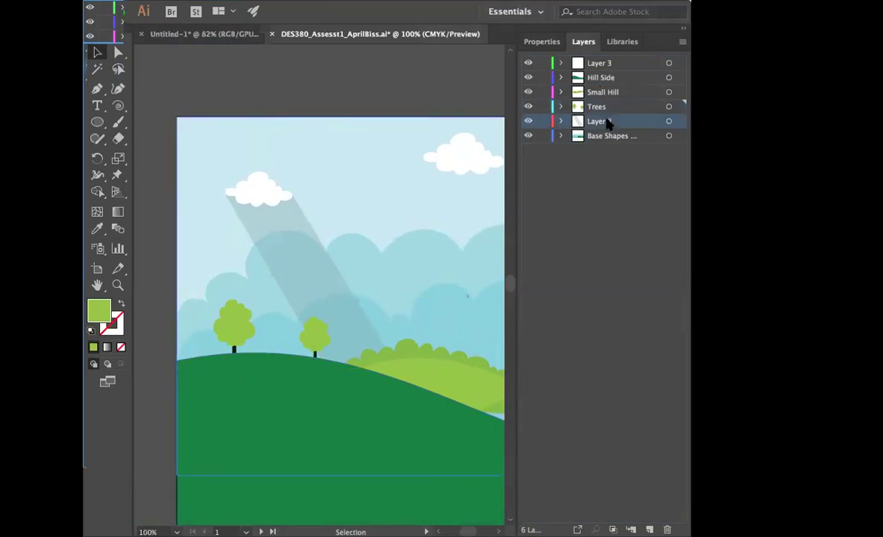
pyautogui.click(544, 42)
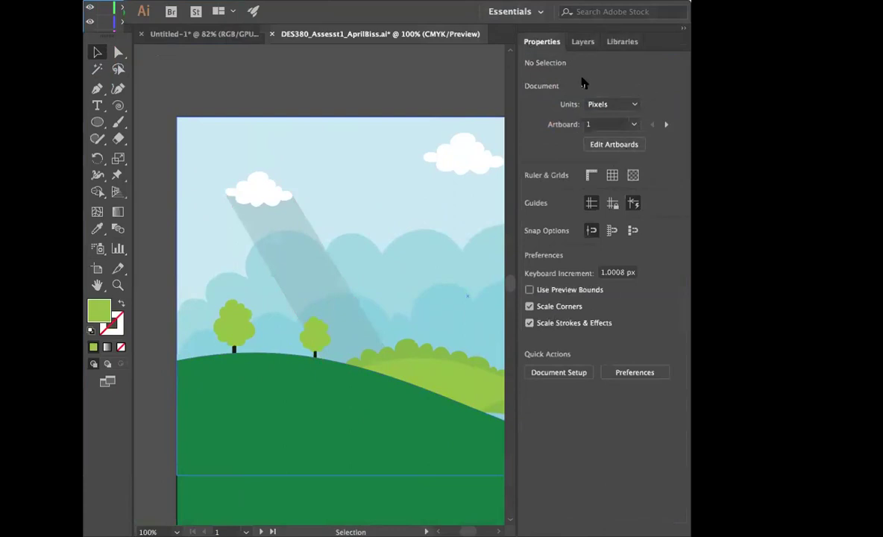
pyautogui.click(261, 256)
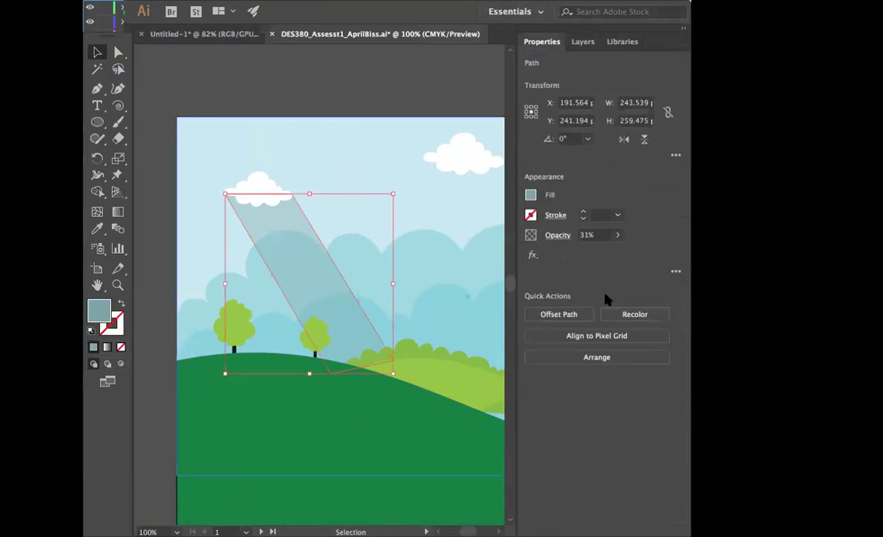
pyautogui.click(618, 235)
pyautogui.moveTo(578, 255); pyautogui.dragTo(574, 254)
pyautogui.click(242, 95)
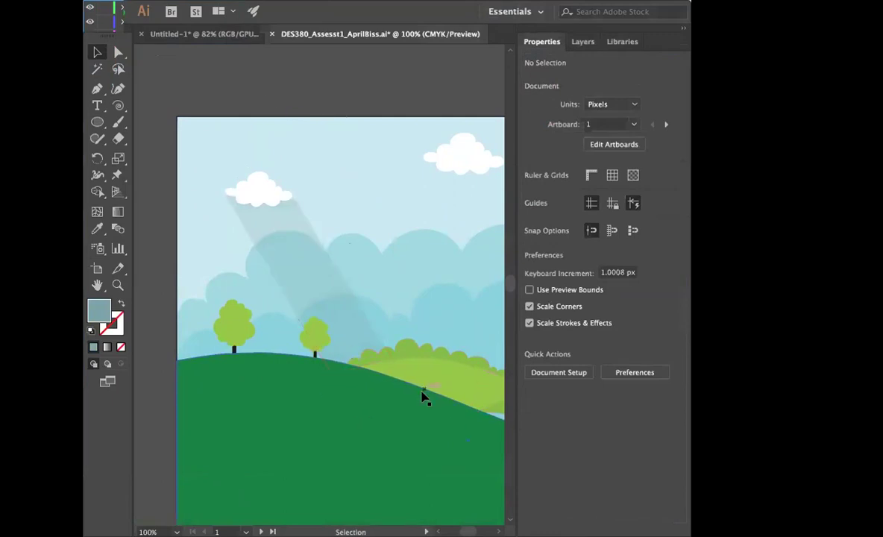
# Step: Reorder the layers so that Trees sits directly below Layer 2, behind the cloud shadow
pyautogui.click(590, 45)
pyautogui.click(610, 109)
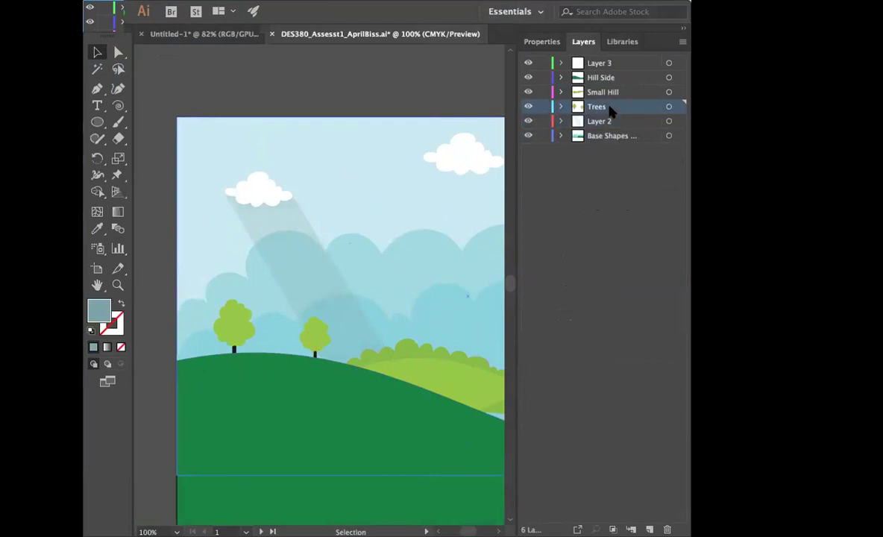
pyautogui.moveTo(601, 111); pyautogui.dragTo(588, 129)
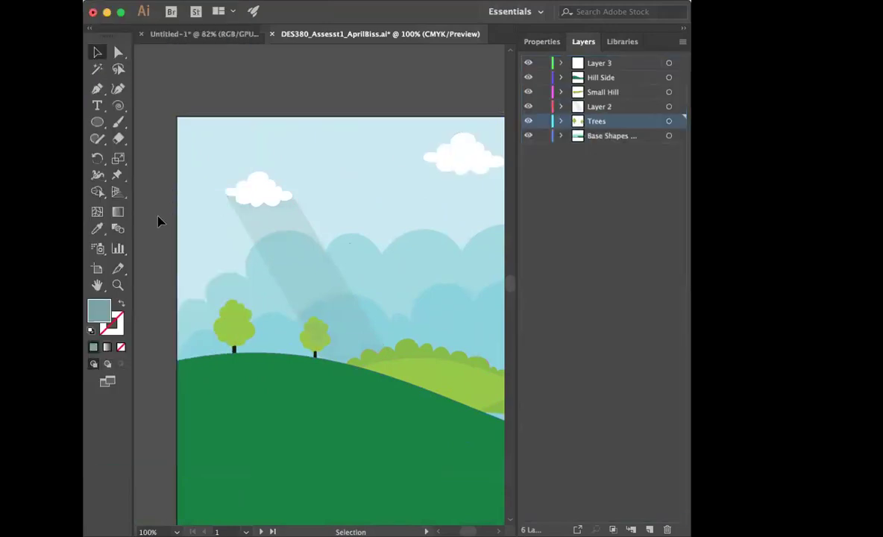
# Step: Reshape the left cloud's shadow by shifting its two lower corners down and rightward behind the green hill, narrowing its base
pyautogui.press('a')
pyautogui.click(311, 227)
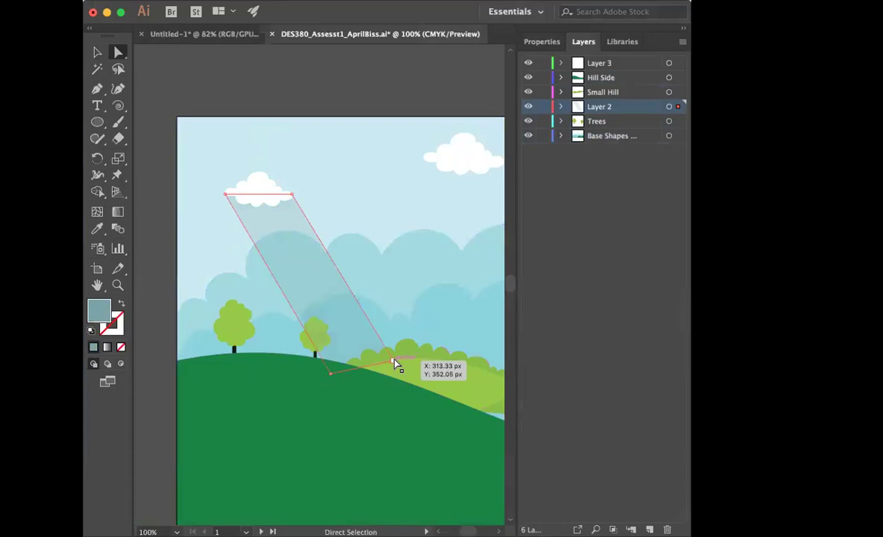
pyautogui.moveTo(394, 359); pyautogui.dragTo(415, 396)
pyautogui.moveTo(330, 377); pyautogui.dragTo(381, 396)
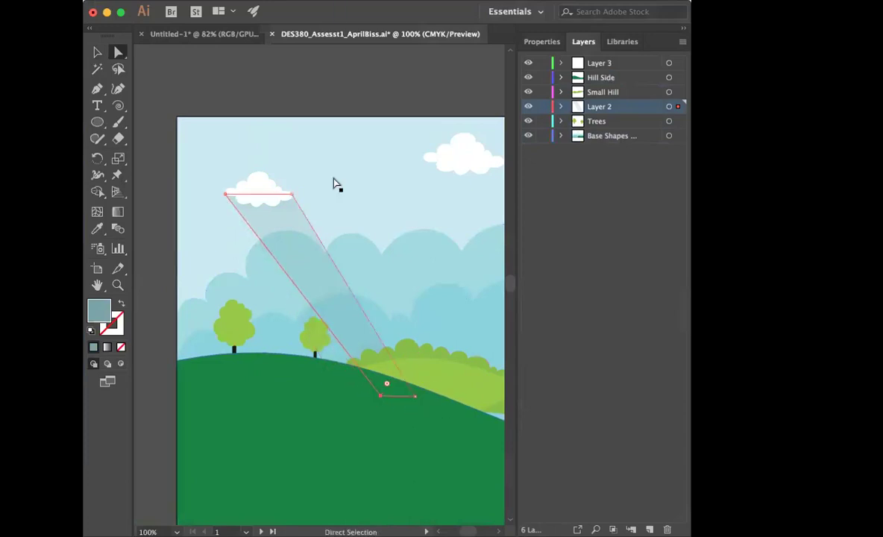
pyautogui.moveTo(291, 194); pyautogui.dragTo(291, 194)
pyautogui.click(286, 55)
pyautogui.click(297, 260)
pyautogui.click(308, 222)
pyautogui.hscroll(1, 458, 457)
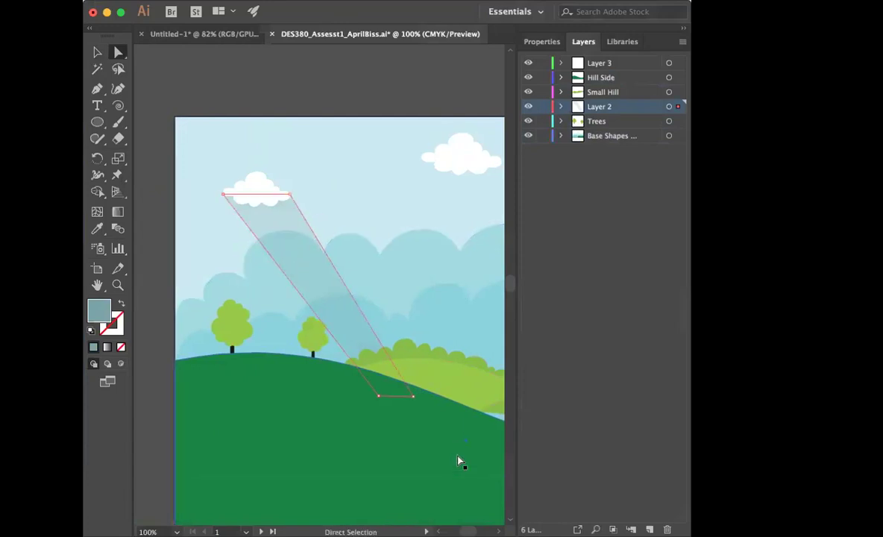
# Step: Narrow the base of the left cloud's shadow further by shifting its lower-left corner toward the lower-right one
pyautogui.press('super+minus')
pyautogui.hscroll(3, 460, 461)
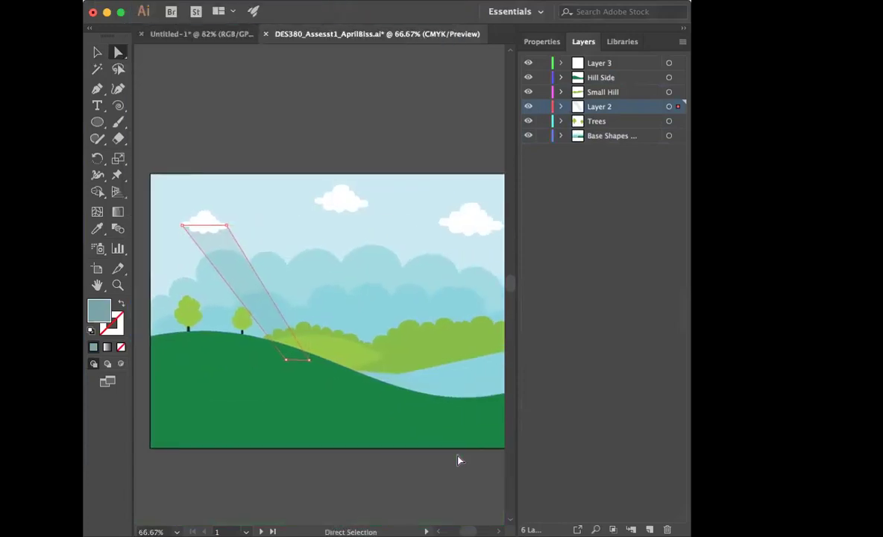
pyautogui.hscroll(2, 459, 460)
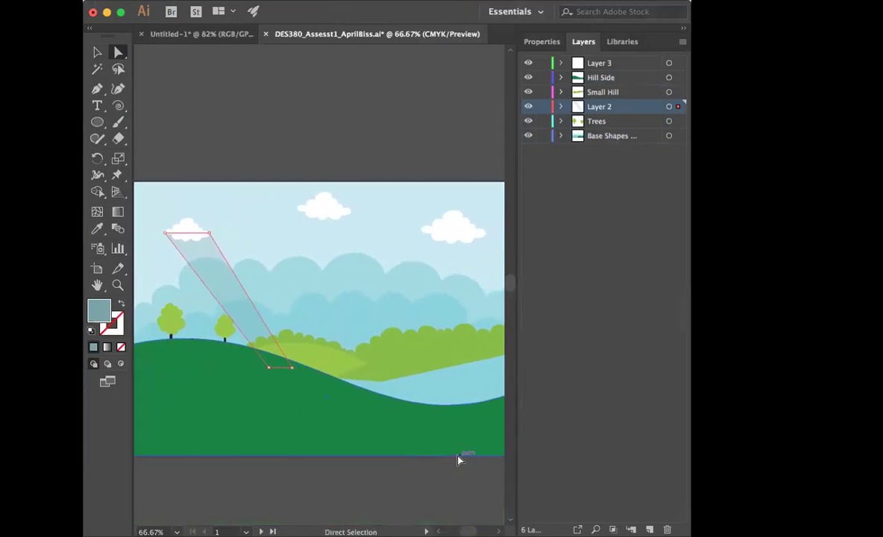
pyautogui.moveTo(690, 535); pyautogui.dragTo(717, 534)
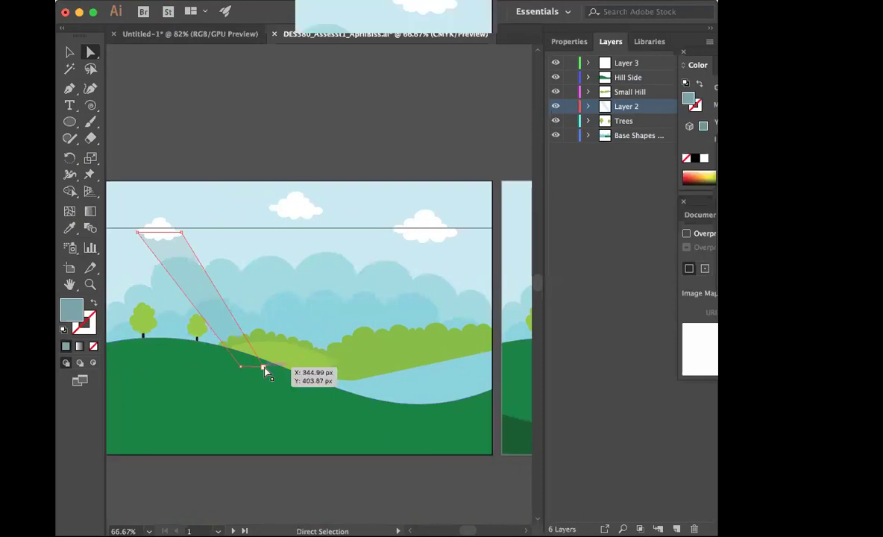
pyautogui.moveTo(243, 367); pyautogui.dragTo(259, 365)
pyautogui.click(70, 52)
pyautogui.hscroll(-2, 181, 126)
pyautogui.click(206, 224)
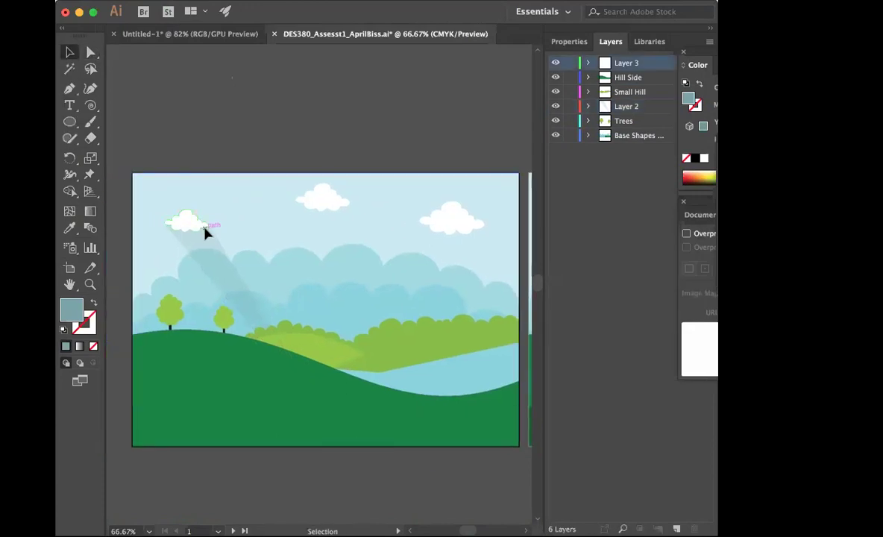
# Step: Duplicate the left cloud's shadow and position the copy beneath the middle cloud
pyautogui.click(226, 274)
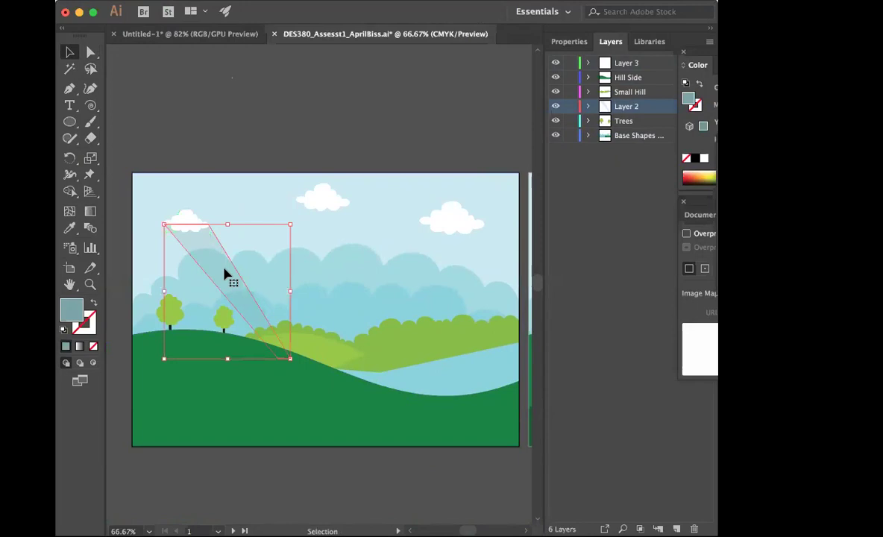
pyautogui.press('a')
pyautogui.press('v')
pyautogui.click(329, 258)
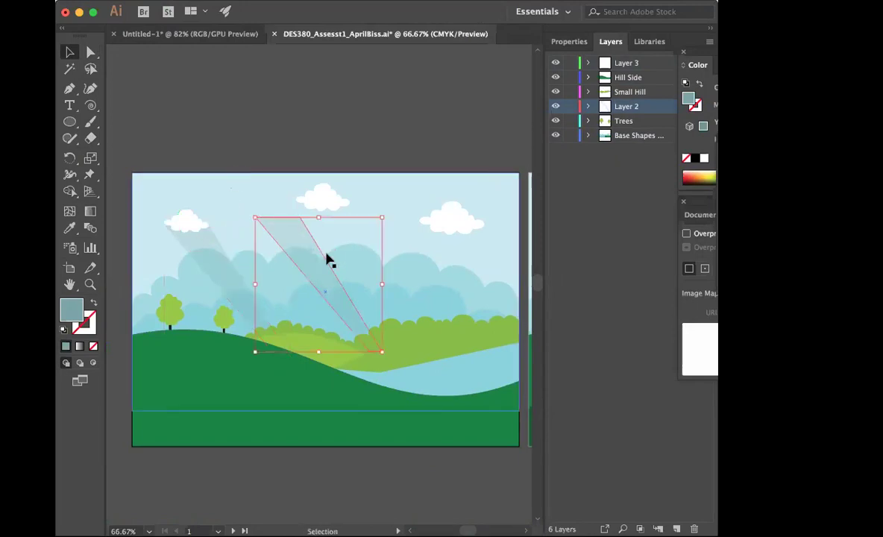
pyautogui.moveTo(302, 237); pyautogui.dragTo(345, 219)
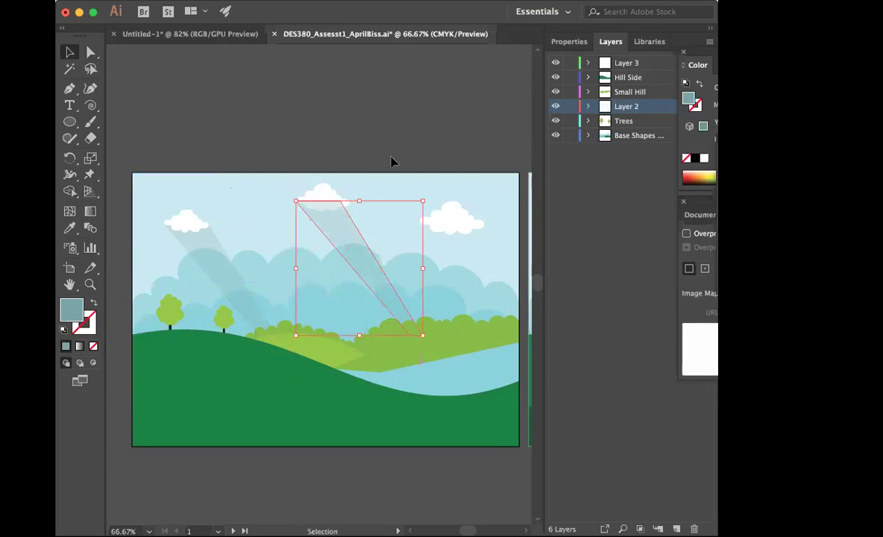
pyautogui.click(437, 123)
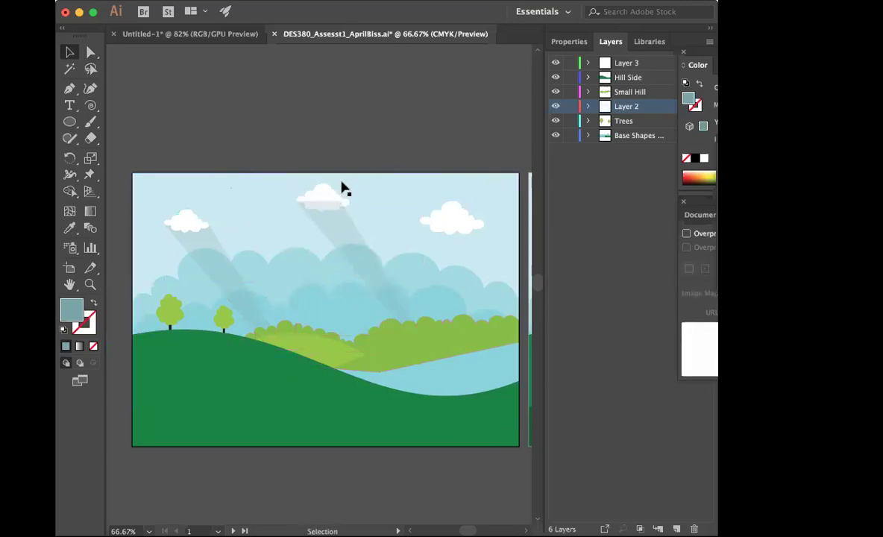
# Step: Select all three clouds and create a new layer named Clouds
pyautogui.click(326, 195)
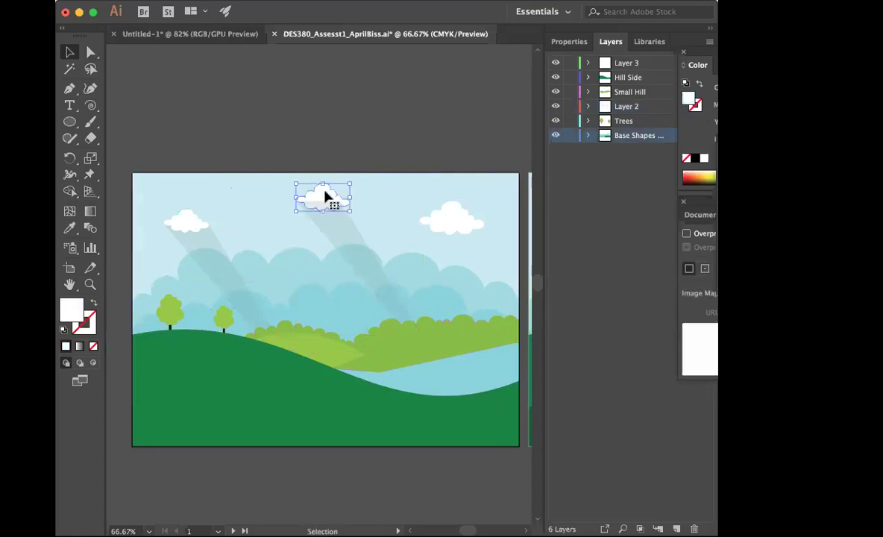
pyautogui.click(189, 218)
pyautogui.keyDown('shift'); pyautogui.click(189, 220); pyautogui.keyUp('shift')
pyautogui.keyDown('shift'); pyautogui.click(455, 217); pyautogui.keyUp('shift')
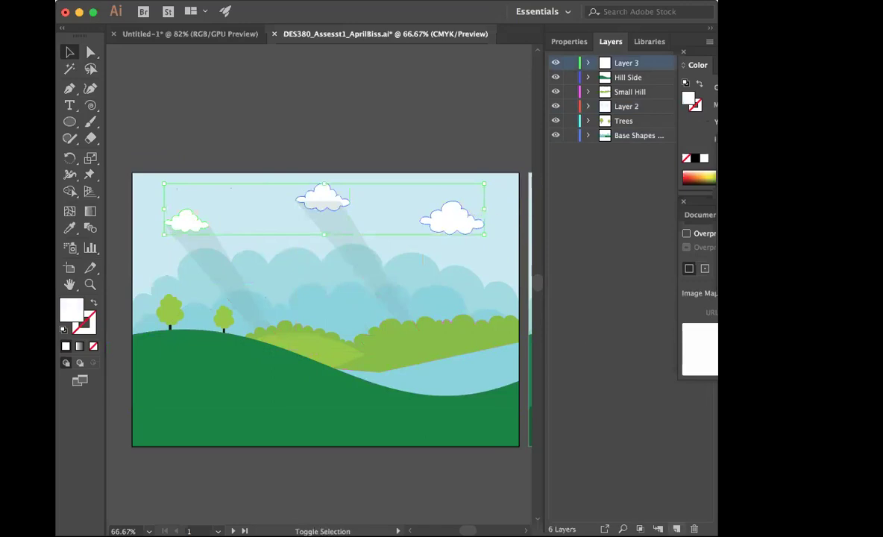
pyautogui.click(677, 529)
pyautogui.write('Clouds')
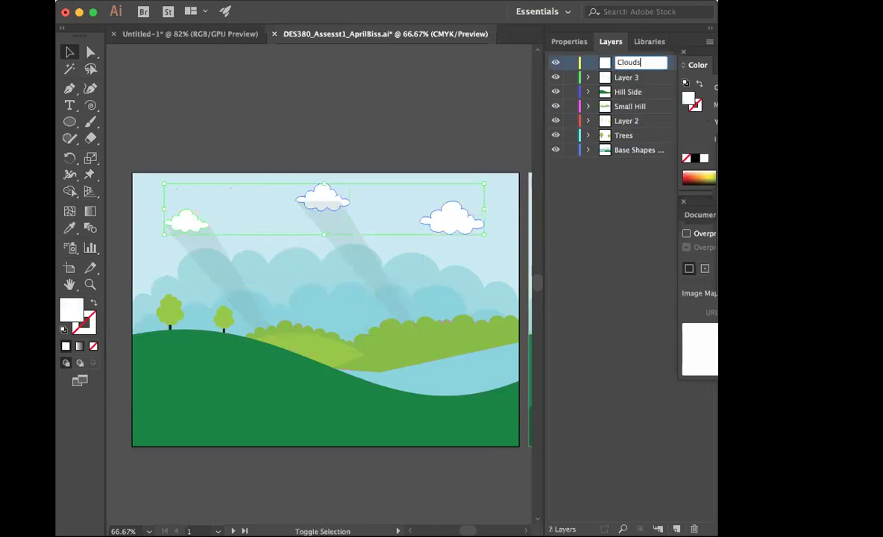
pyautogui.press('Return')
# Step: Float the layer list beside the artwork and transfer the left and middle clouds to the Clouds layer
pyautogui.moveTo(610, 43); pyautogui.dragTo(532, 43)
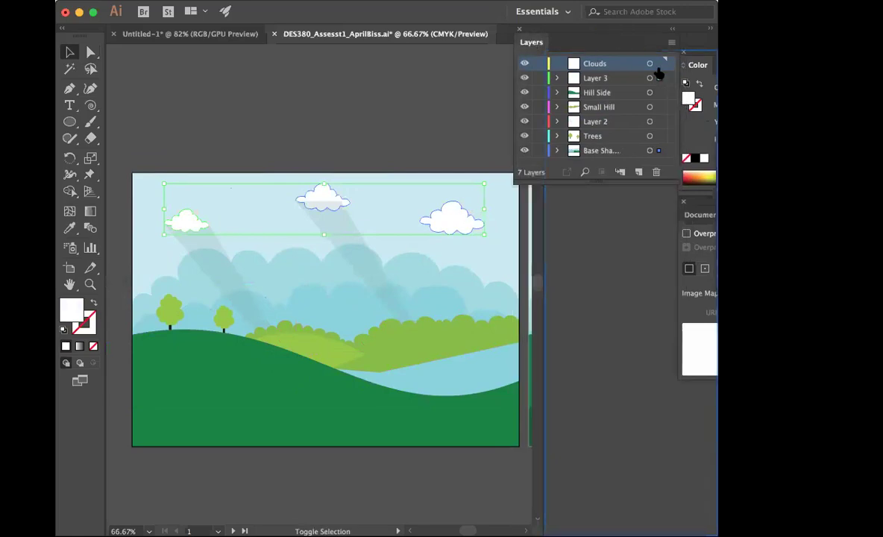
pyautogui.click(347, 104)
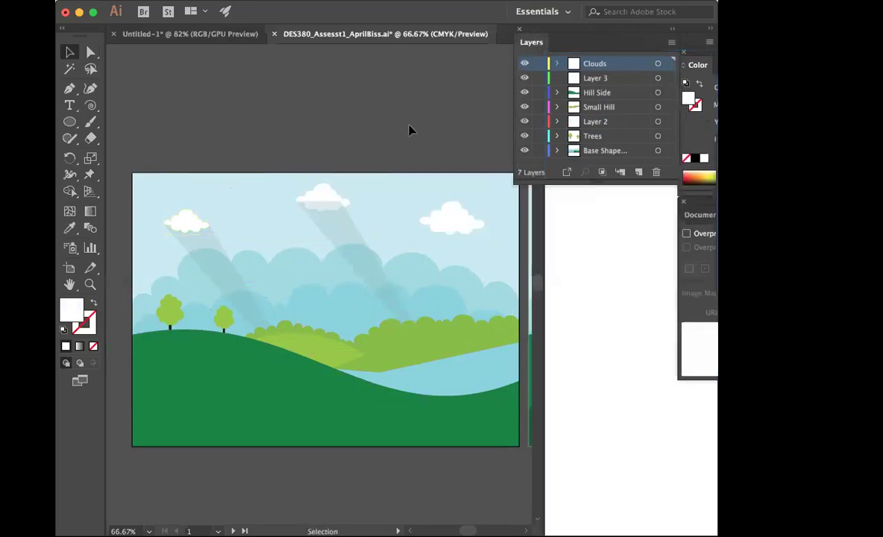
pyautogui.hscroll(1, 456, 235)
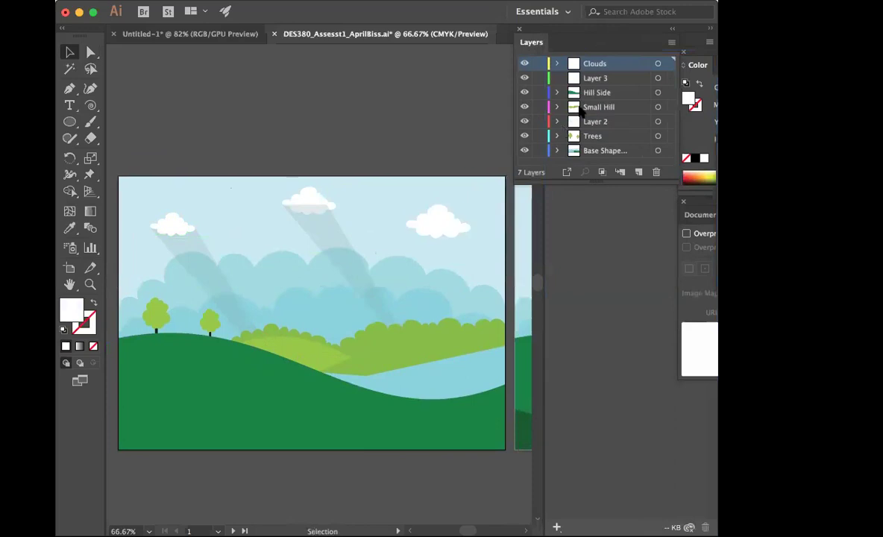
pyautogui.click(312, 198)
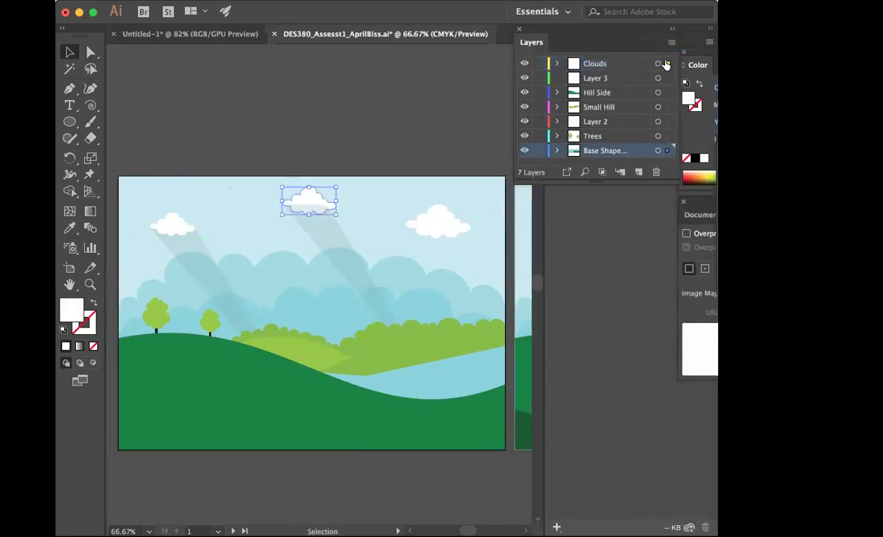
pyautogui.moveTo(666, 64); pyautogui.dragTo(666, 63)
pyautogui.click(374, 116)
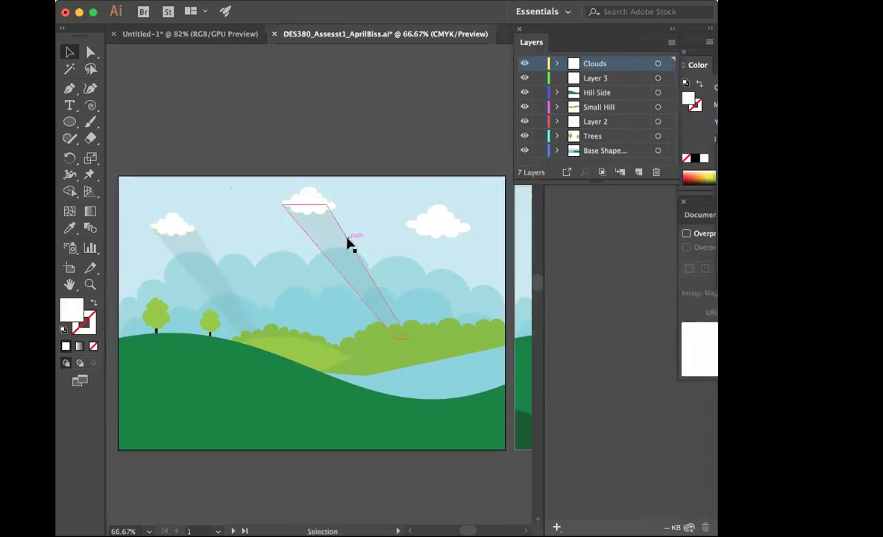
# Step: Widen the middle cloud's shadow by shifting its upper-right corner out to the cloud's right edge
pyautogui.click(89, 54)
pyautogui.moveTo(328, 205); pyautogui.dragTo(335, 204)
pyautogui.click(344, 147)
pyautogui.click(351, 282)
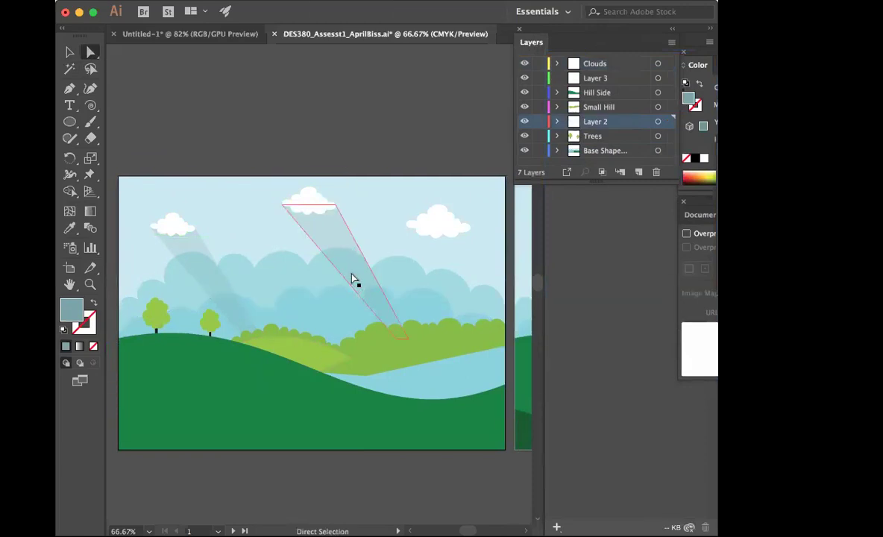
pyautogui.moveTo(409, 344); pyautogui.dragTo(415, 333)
pyautogui.click(203, 101)
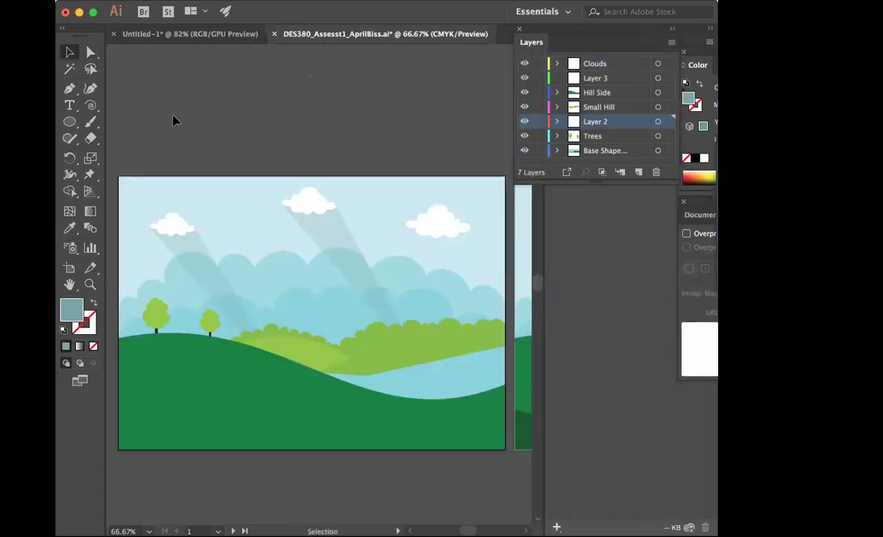
# Step: Select the left and middle clouds' shadows and rearrange the floating artboard, attribute and layer lists to uncover the docked settings area
pyautogui.click(203, 264)
pyautogui.keyDown('shift'); pyautogui.click(327, 234); pyautogui.keyUp('shift')
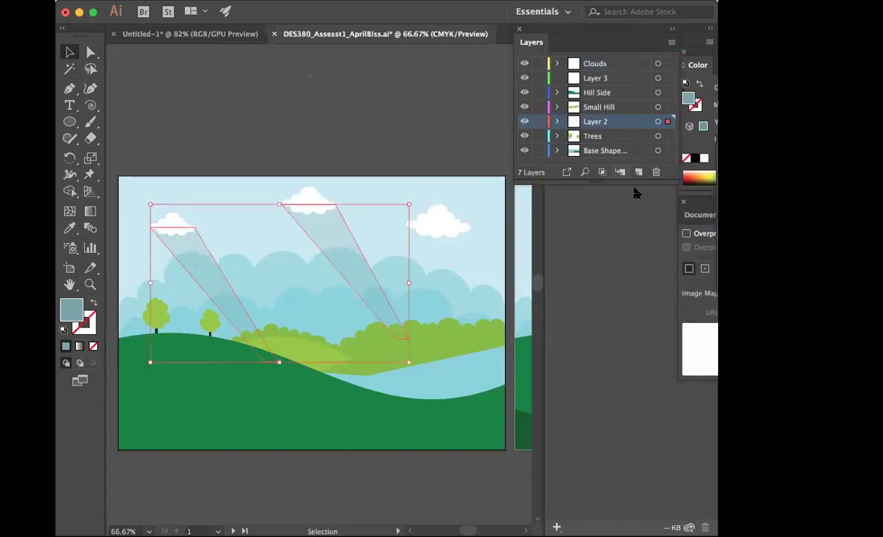
pyautogui.moveTo(716, 246); pyautogui.dragTo(575, 306)
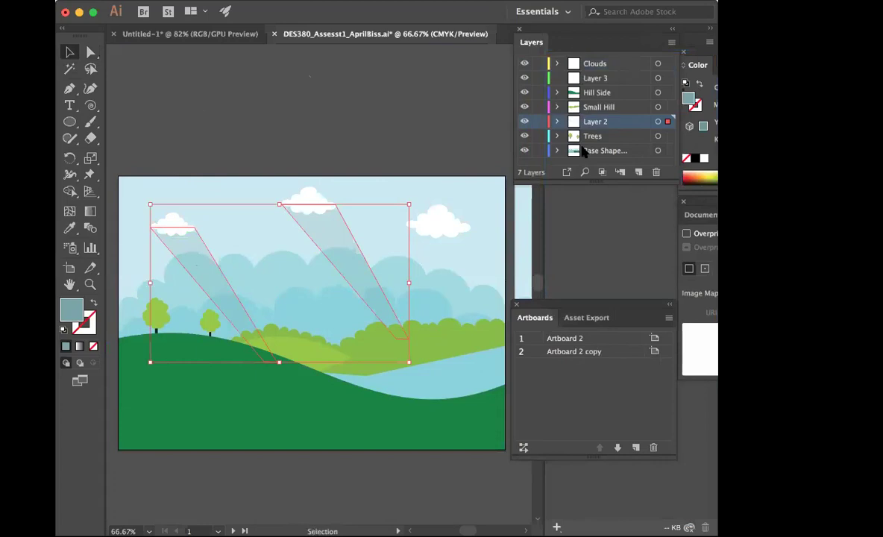
pyautogui.moveTo(734, 206); pyautogui.dragTo(589, 214)
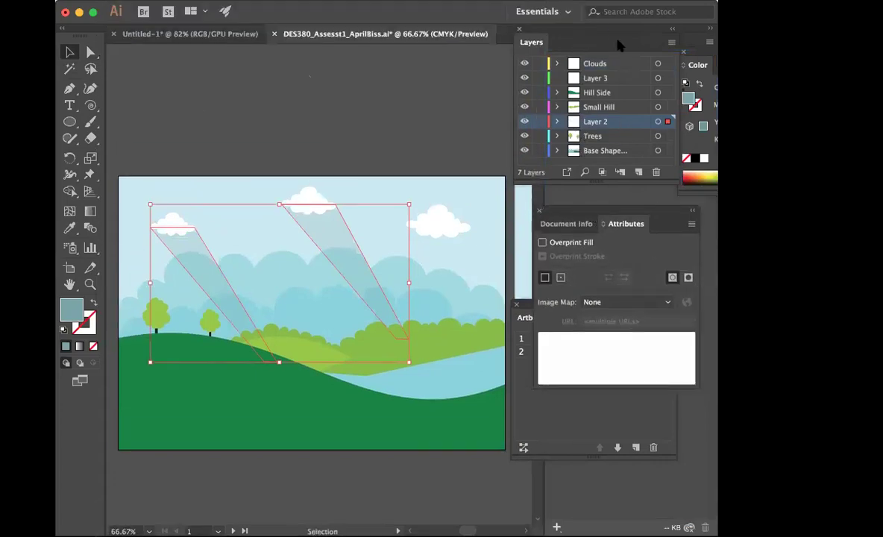
pyautogui.moveTo(586, 36); pyautogui.dragTo(698, 134)
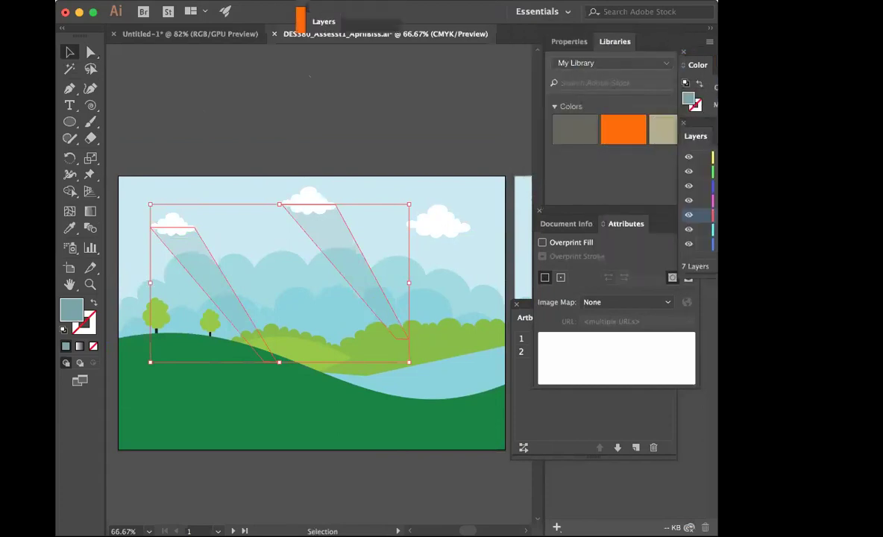
# Step: Show the middle cloud shadow's properties, clear away the floating colour and attribute settings, and reduce the shadow's opacity to 10%
pyautogui.click(431, 137)
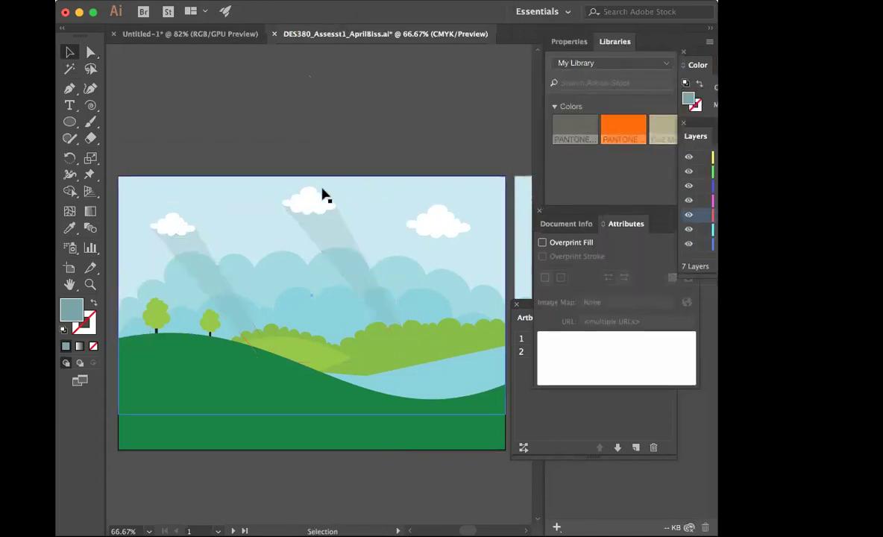
pyautogui.click(324, 236)
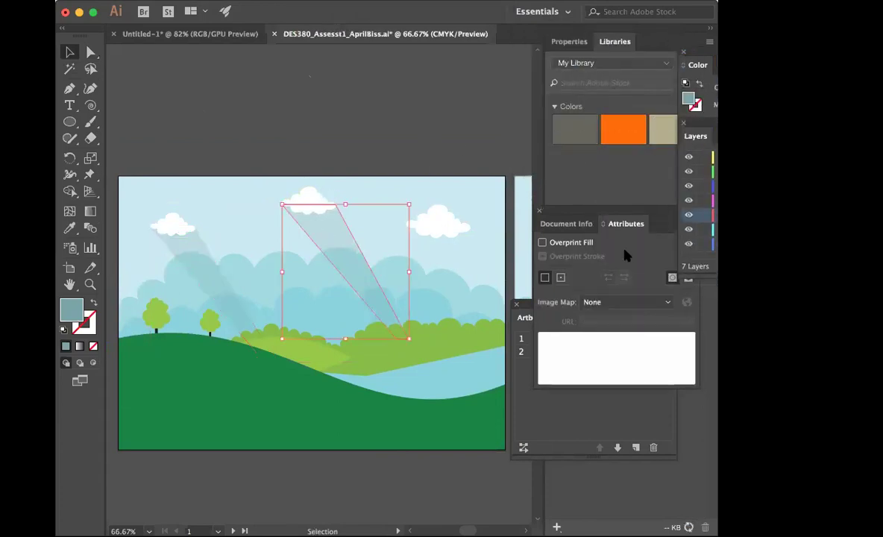
pyautogui.click(571, 41)
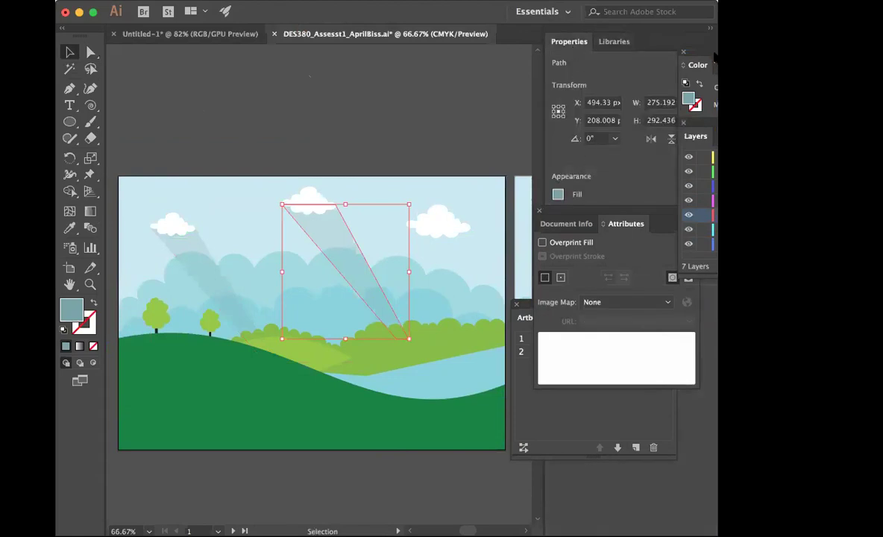
pyautogui.click(715, 56)
pyautogui.click(683, 52)
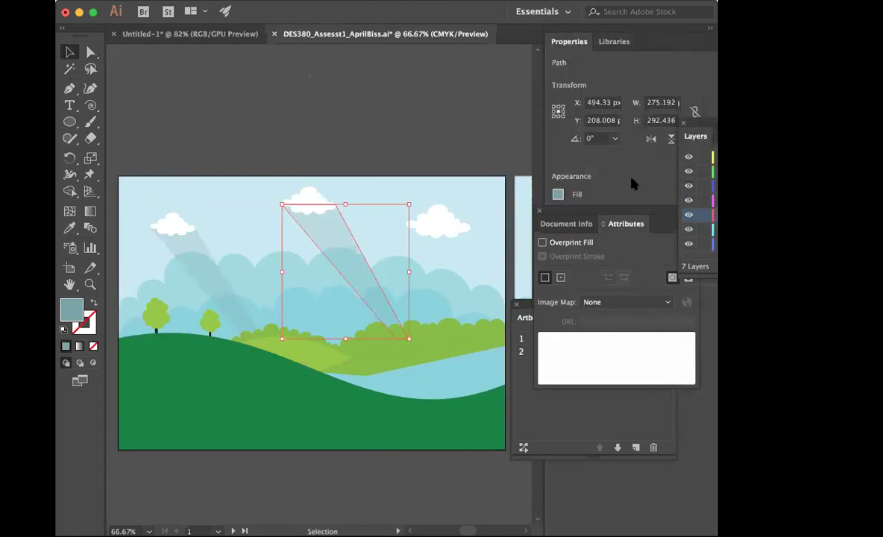
pyautogui.moveTo(591, 213); pyautogui.dragTo(617, 329)
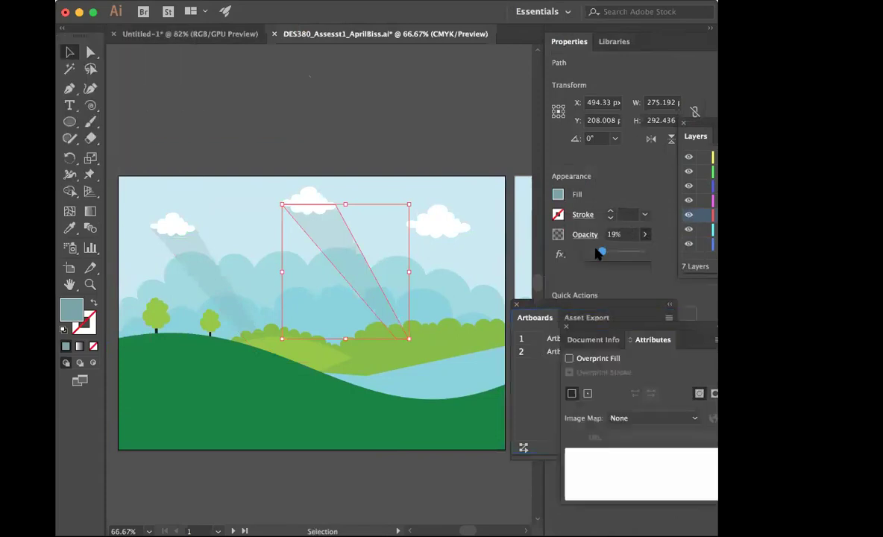
pyautogui.moveTo(596, 254); pyautogui.dragTo(601, 254)
# Step: Select the left cloud's shadow and set its opacity to 10%
pyautogui.moveTo(302, 266); pyautogui.dragTo(169, 290)
pyautogui.click(636, 236)
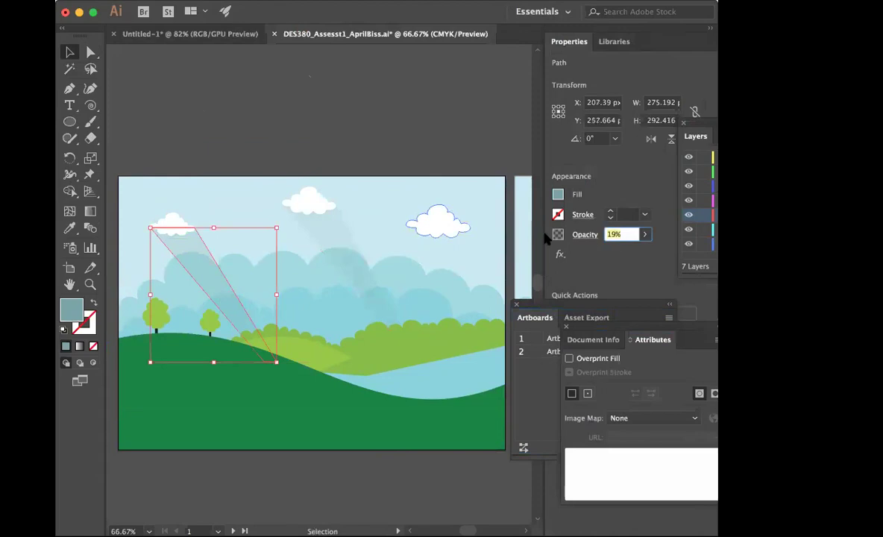
pyautogui.press('Return')
pyautogui.click(383, 153)
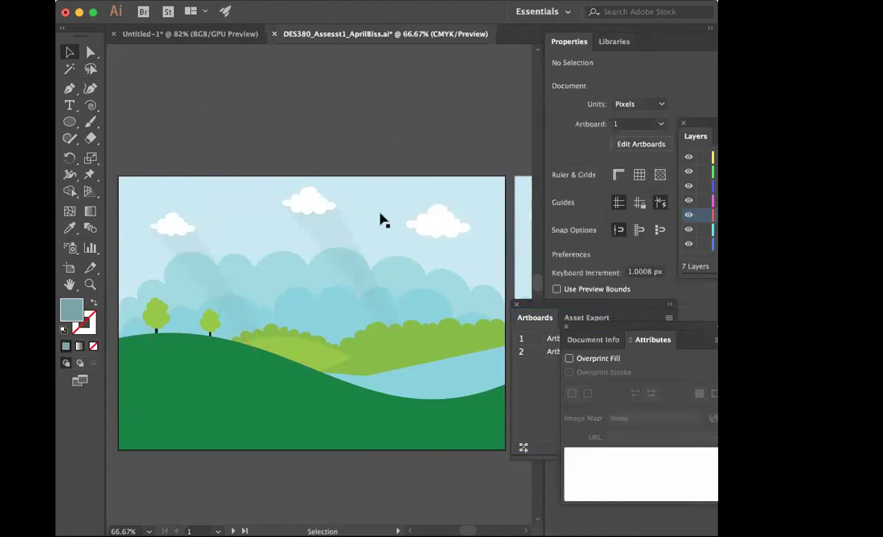
# Step: Widen the lower ends of the left and middle clouds' shadows by moving their lower-right corner points outward
pyautogui.click(90, 54)
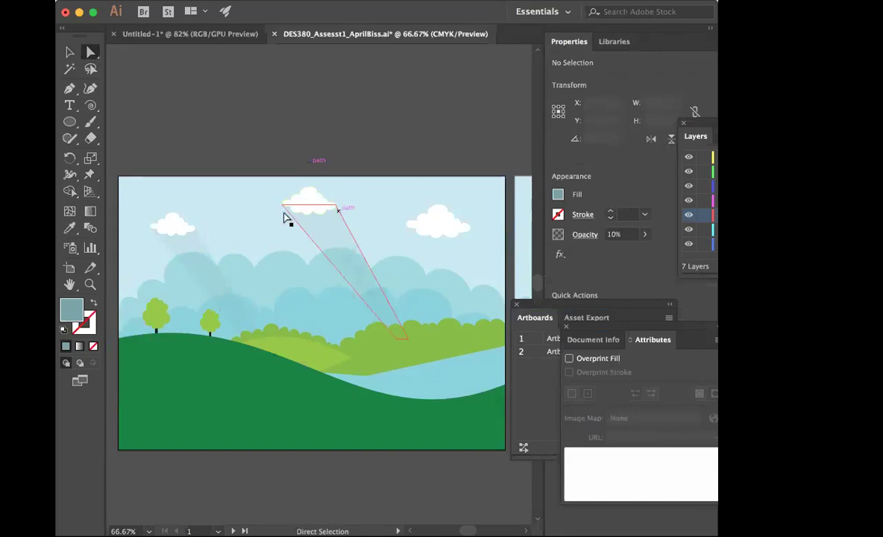
pyautogui.press('super+Tab')
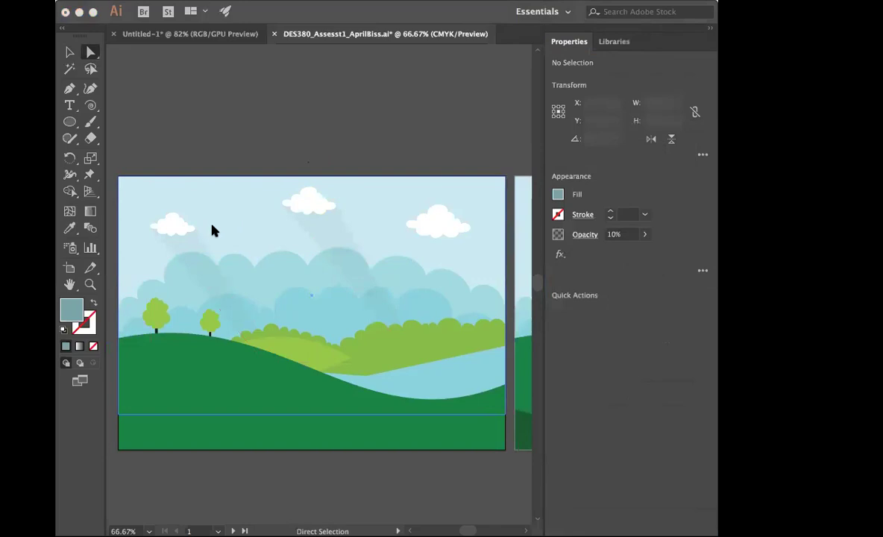
pyautogui.click(80, 22)
pyautogui.click(252, 325)
pyautogui.moveTo(276, 359)
pyautogui.mouseDown()
pyautogui.moveTo(323, 373)
pyautogui.moveTo(268, 361)
pyautogui.moveTo(274, 370)
pyautogui.mouseUp()
pyautogui.click(282, 102)
pyautogui.moveTo(405, 338)
pyautogui.mouseDown()
pyautogui.moveTo(424, 335)
pyautogui.moveTo(412, 334)
pyautogui.mouseUp()
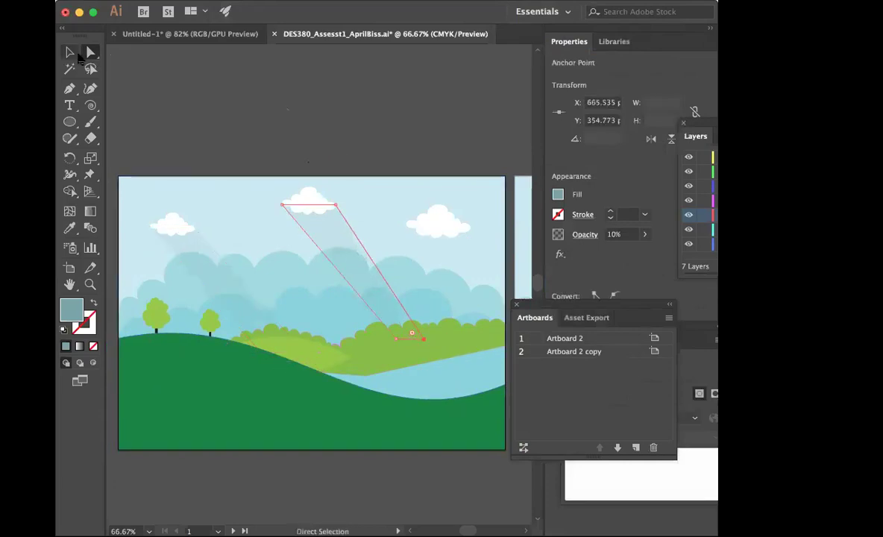
# Step: Replace the middle cloud's shadow with a copy of the left cloud's reshaped shadow
pyautogui.click(69, 51)
pyautogui.click(189, 211)
pyautogui.click(206, 255)
pyautogui.moveTo(206, 255); pyautogui.dragTo(340, 244)
# Step: Nudge the copied shadow rightward in small increments until it lines up with the right side of the middle cloud
pyautogui.press('Right')
pyautogui.press('Right')
pyautogui.press('Right')
pyautogui.press('Right')
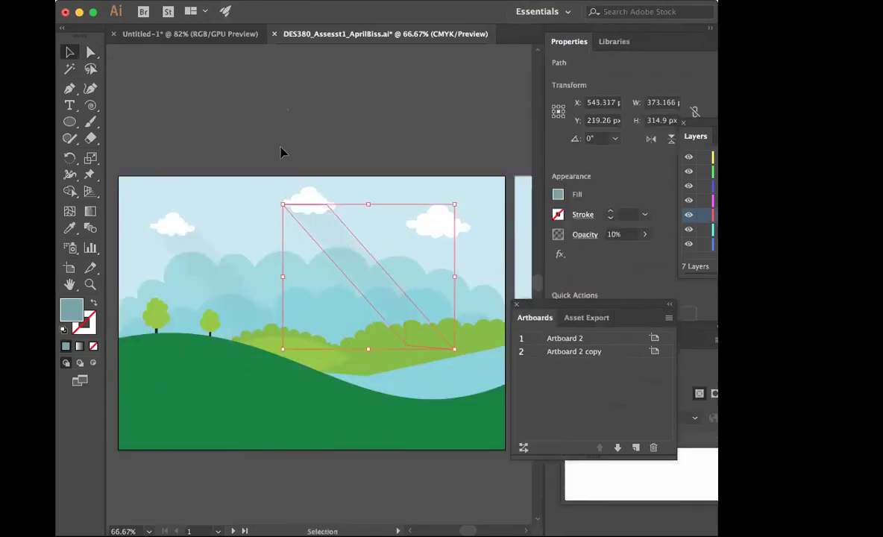
pyautogui.press('Right')
pyautogui.press('Right')
pyautogui.press('Right')
pyautogui.press('Right')
pyautogui.press('Right')
pyautogui.press('Right')
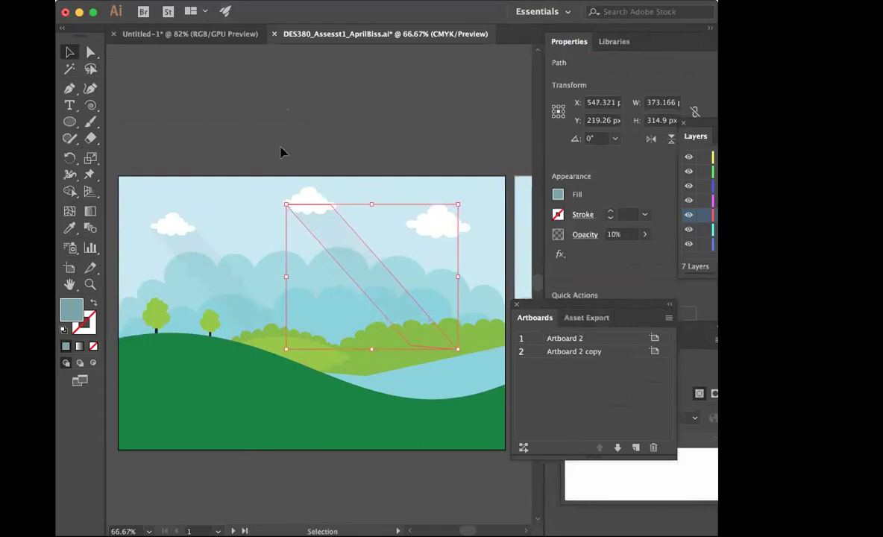
pyautogui.press('Right')
pyautogui.press('Right')
pyautogui.press('Right')
pyautogui.press('Right')
pyautogui.press('Right')
pyautogui.press('Right')
pyautogui.press('Right')
pyautogui.press('Right')
pyautogui.press('Right')
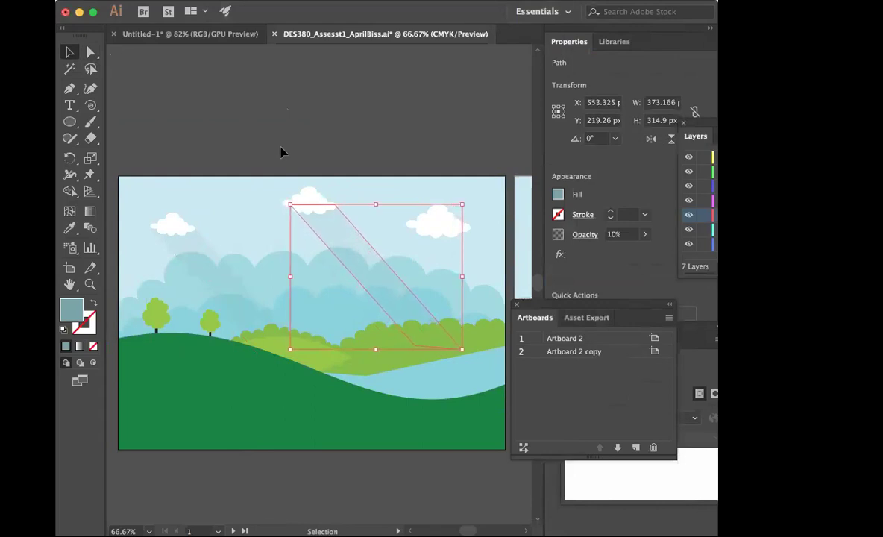
pyautogui.click(338, 136)
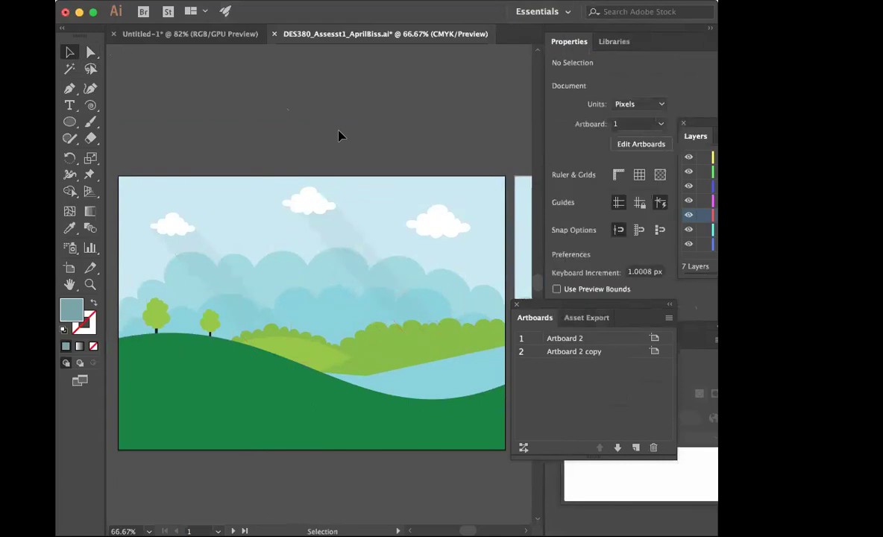
# Step: Duplicate the middle cloud's shadow and position the copy beneath the right cloud
pyautogui.hscroll(3, 244, 191)
pyautogui.scroll(1, 244, 191)
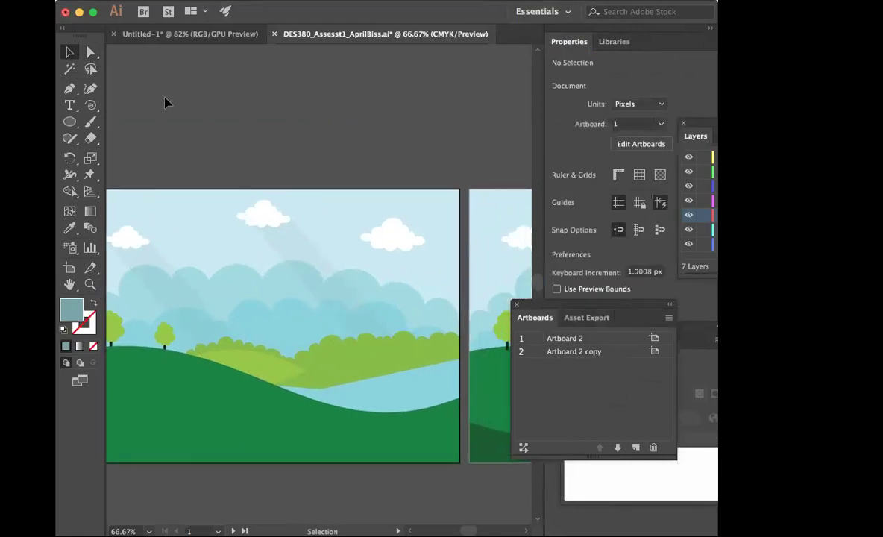
pyautogui.click(302, 252)
pyautogui.press('super+c')
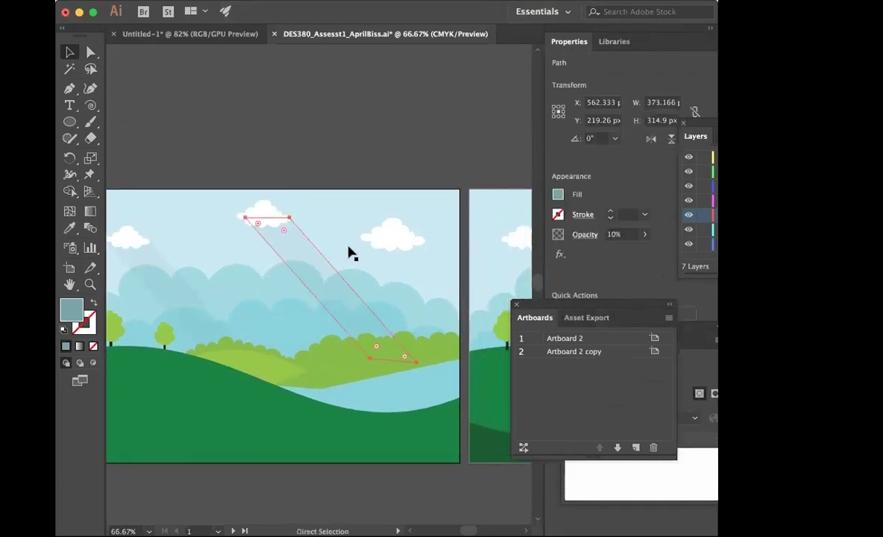
pyautogui.press('super+v')
pyautogui.moveTo(284, 249); pyautogui.dragTo(413, 277)
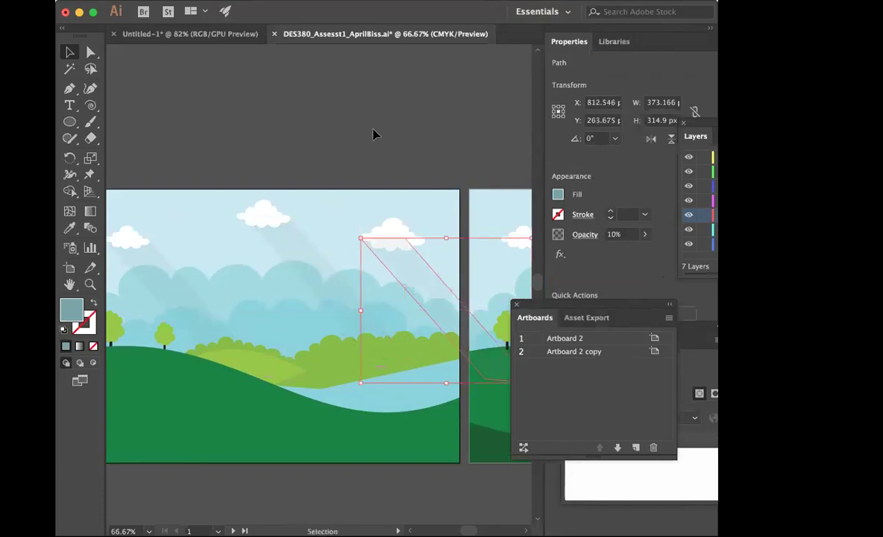
pyautogui.click(374, 134)
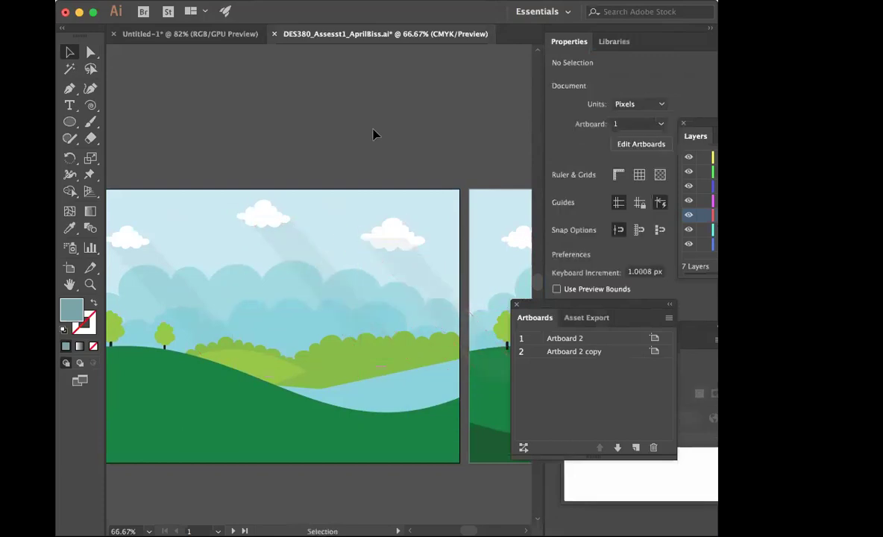
# Step: Transfer the right cloud from the base shapes layer to the Clouds layer so it sits above its shadow
pyautogui.click(393, 231)
pyautogui.moveTo(695, 136); pyautogui.dragTo(578, 209)
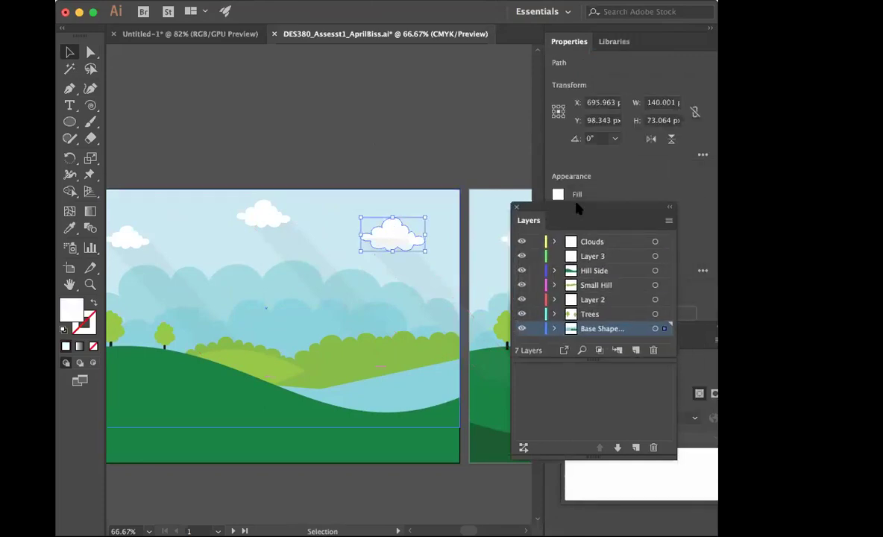
pyautogui.click(661, 241)
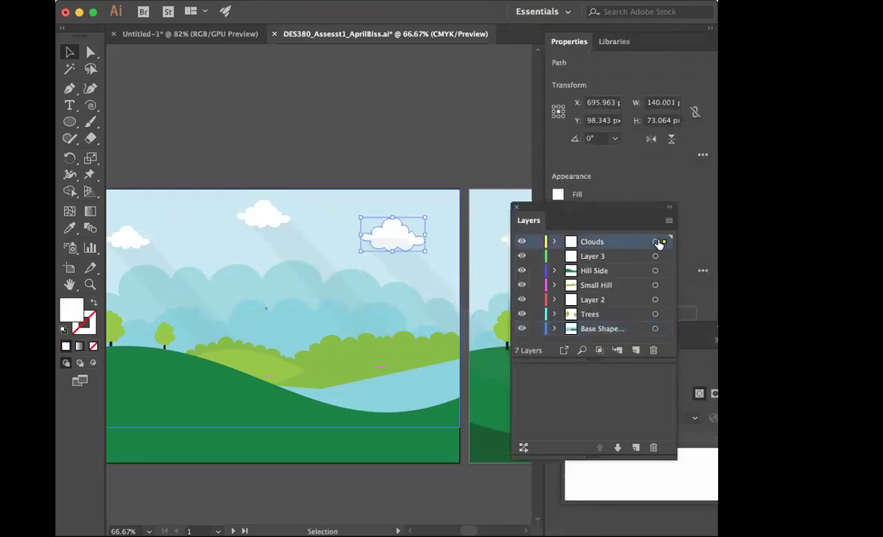
pyautogui.click(388, 127)
# Step: Widen the right cloud's shadow by shifting its upper-right corner to the cloud's right edge and its lower-right corner outward
pyautogui.click(89, 53)
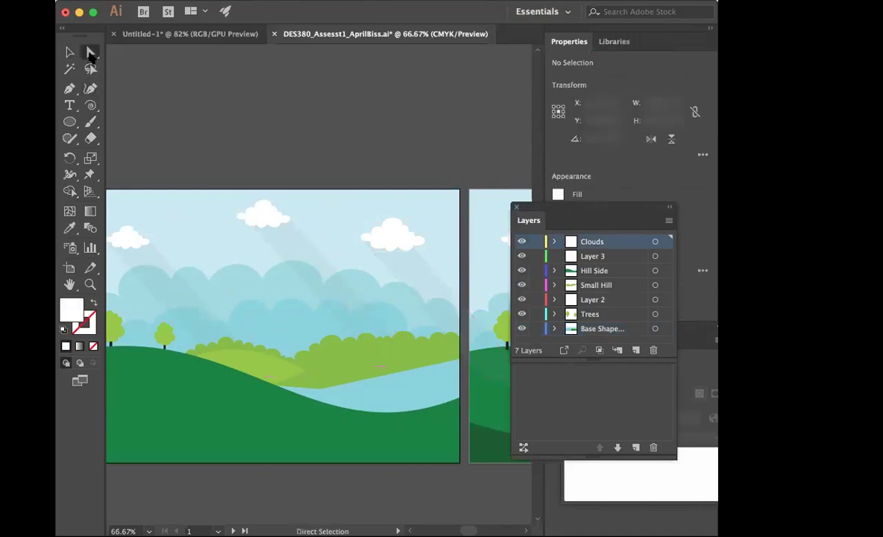
pyautogui.click(418, 257)
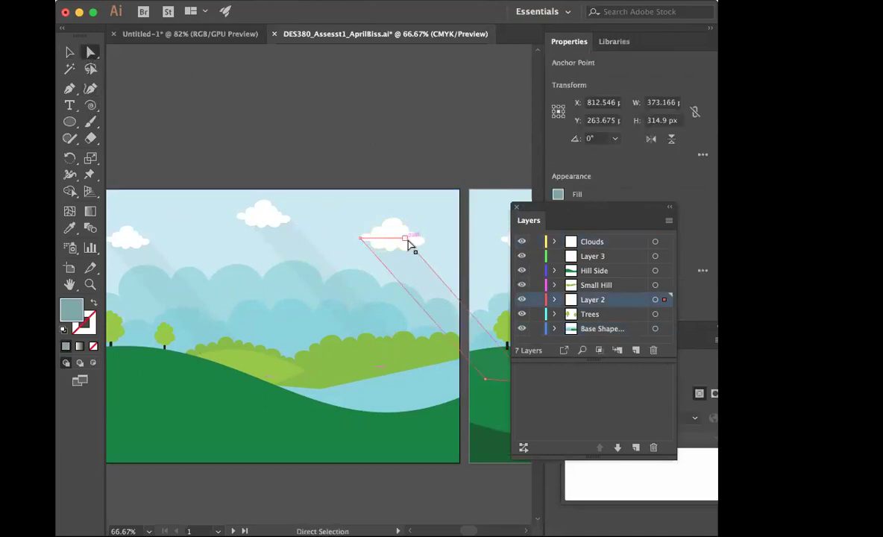
pyautogui.moveTo(407, 241); pyautogui.dragTo(424, 241)
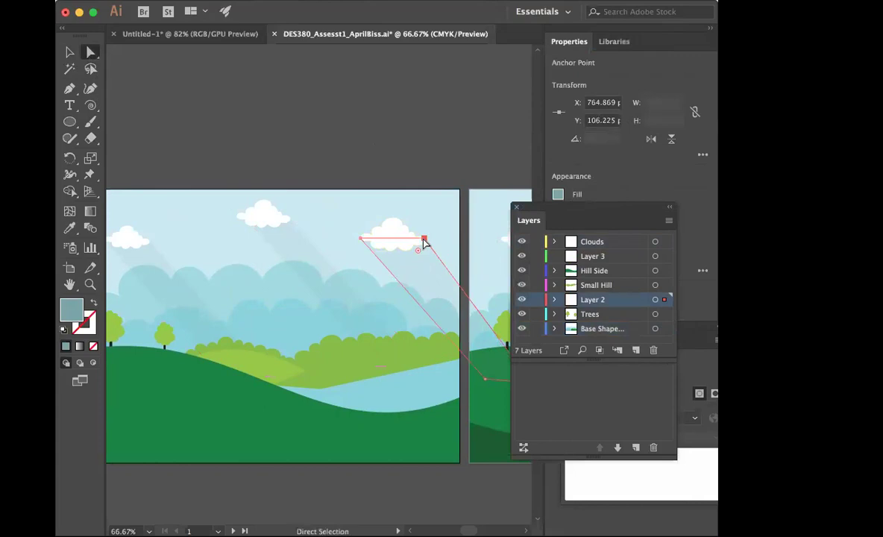
pyautogui.hscroll(5, 420, 98)
pyautogui.moveTo(425, 356); pyautogui.dragTo(445, 359)
pyautogui.click(290, 115)
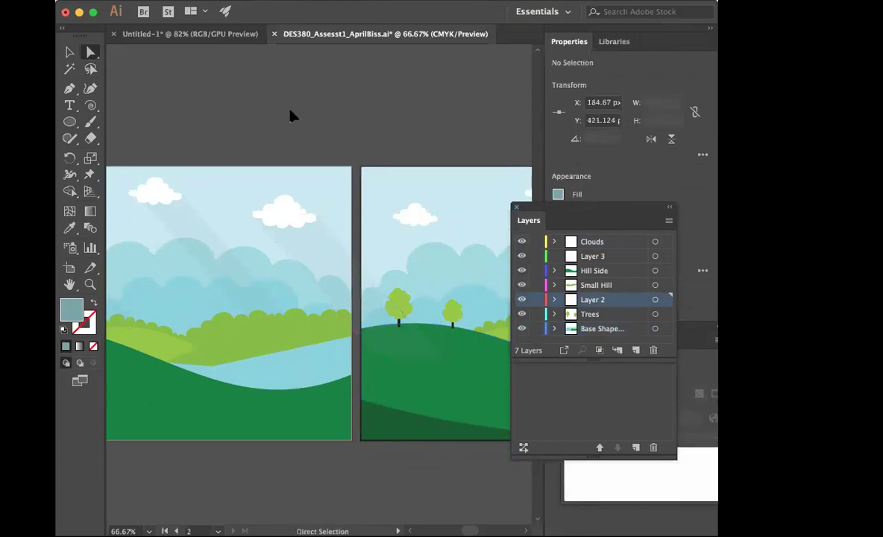
pyautogui.hscroll(5, 289, 114)
pyautogui.moveTo(321, 212); pyautogui.dragTo(306, 209)
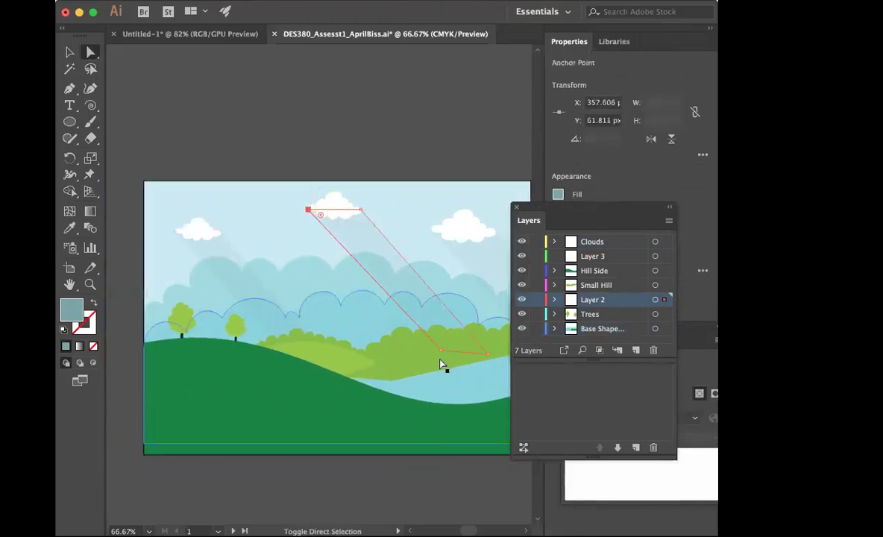
pyautogui.moveTo(444, 356); pyautogui.dragTo(431, 351)
pyautogui.press('super+z')
pyautogui.press('super+z')
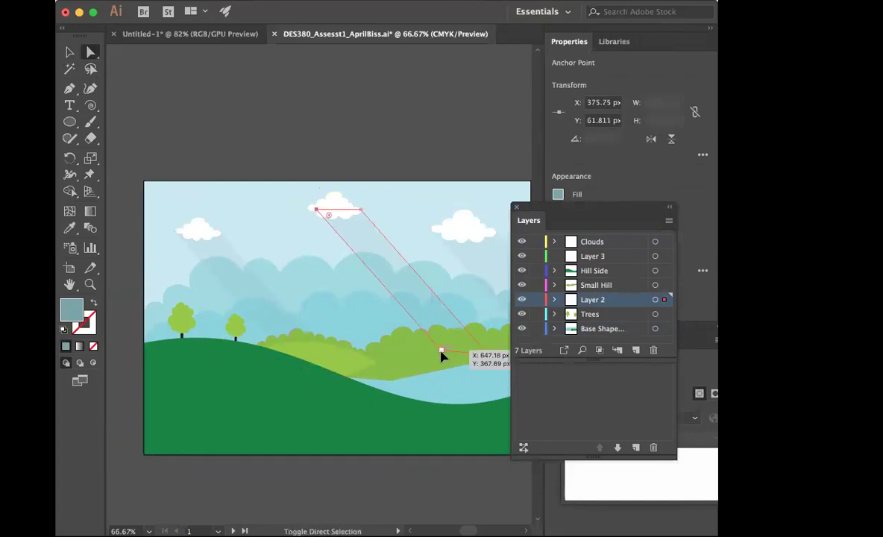
# Step: Widen the middle cloud's shadow by shifting its upper-left and lower-left corners together out to the cloud's left edge
pyautogui.keyDown('ctrl'); pyautogui.click(442, 352); pyautogui.keyUp('ctrl')
pyautogui.click(437, 353)
pyautogui.moveTo(441, 353); pyautogui.dragTo(437, 354)
pyautogui.click(347, 89)
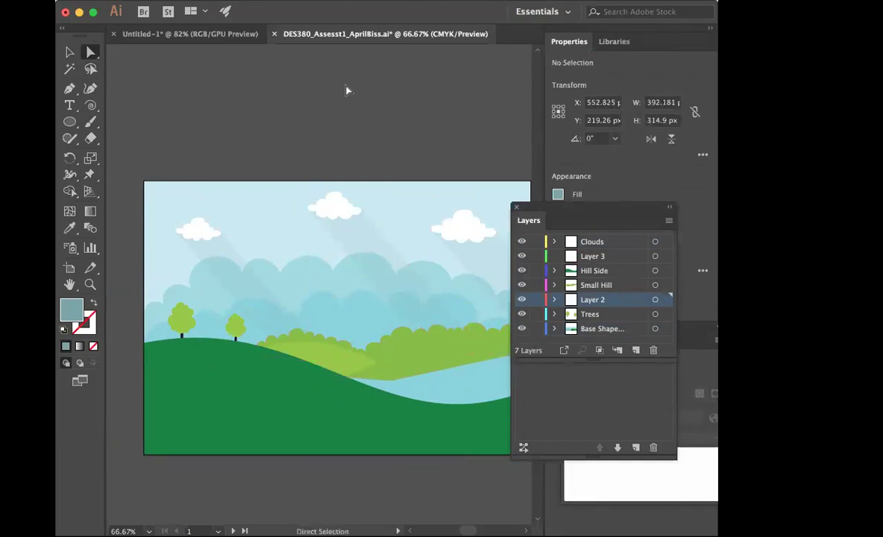
pyautogui.hscroll(3, 347, 89)
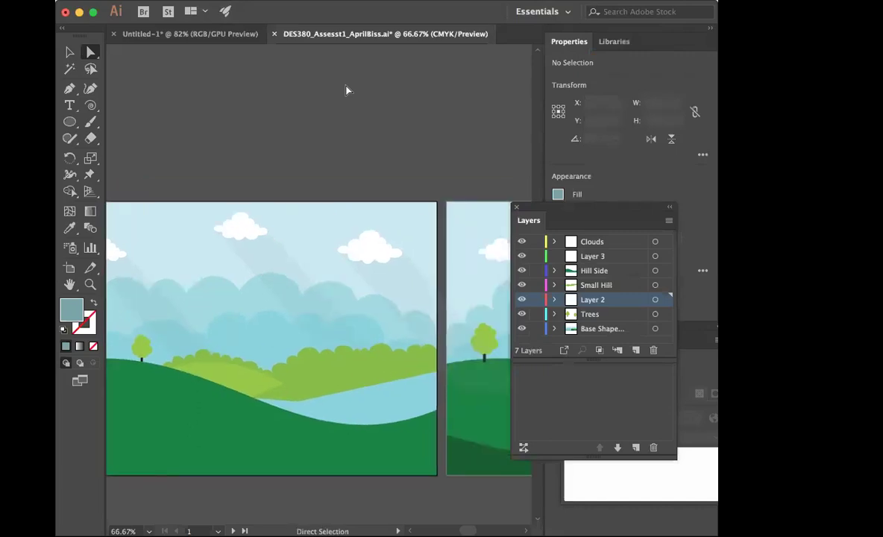
pyautogui.hscroll(-5, 346, 91)
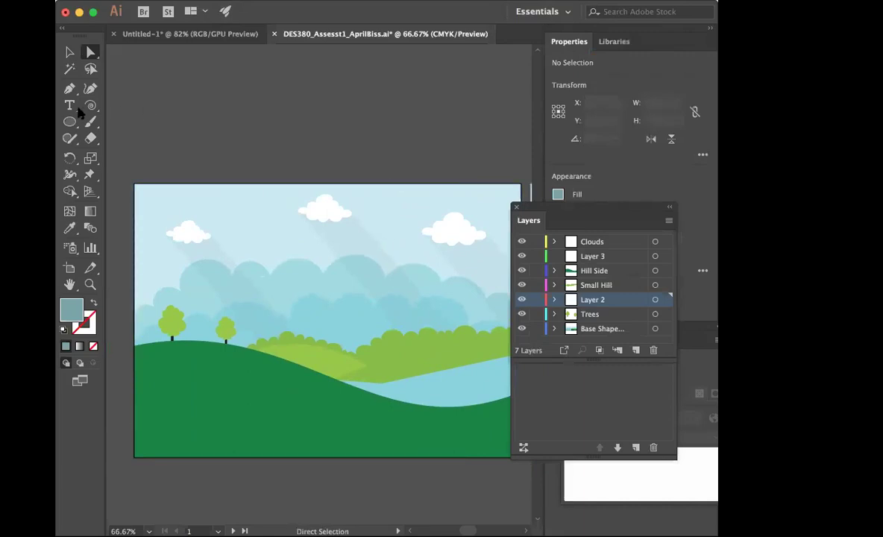
pyautogui.press('super+Tab')
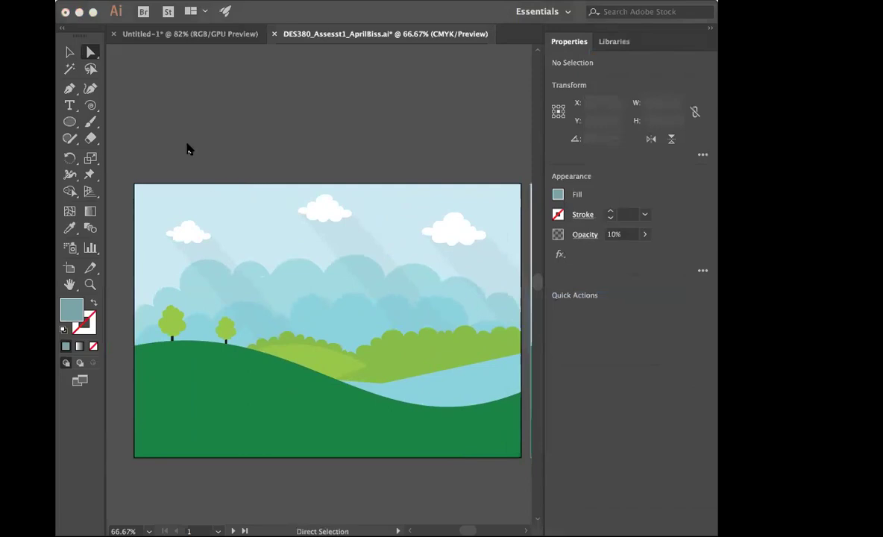
pyautogui.press('super+Tab')
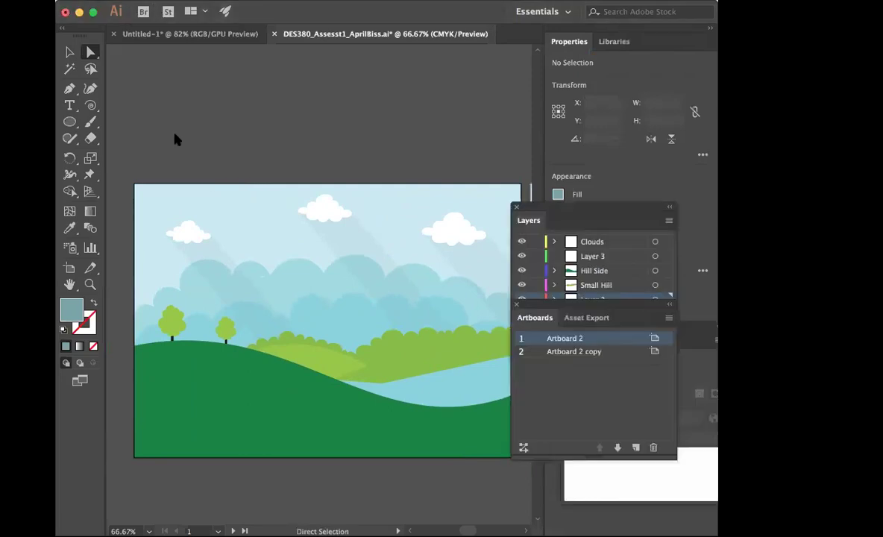
# Step: Save the illustration and move the Layers and Artboards panels clear of the artboard
pyautogui.press('super+s')
pyautogui.press('a')
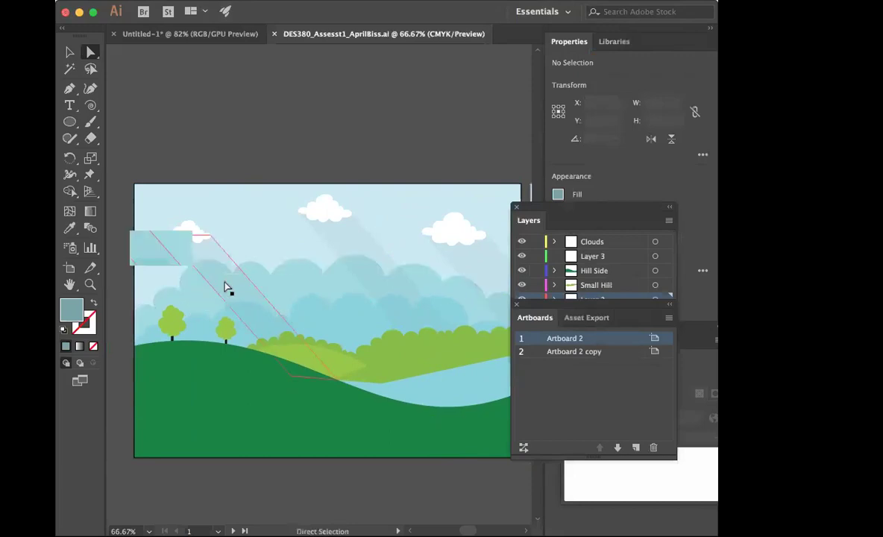
pyautogui.press('super+Tab')
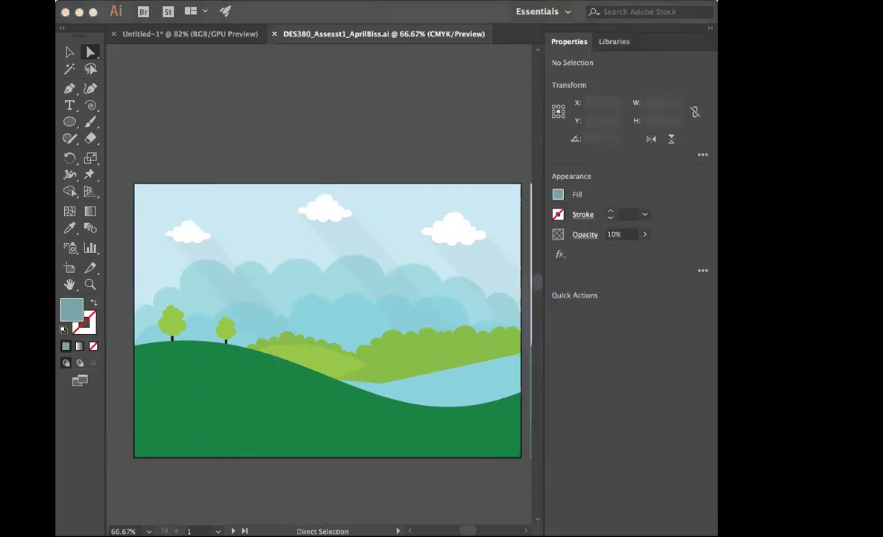
pyautogui.click(394, 141)
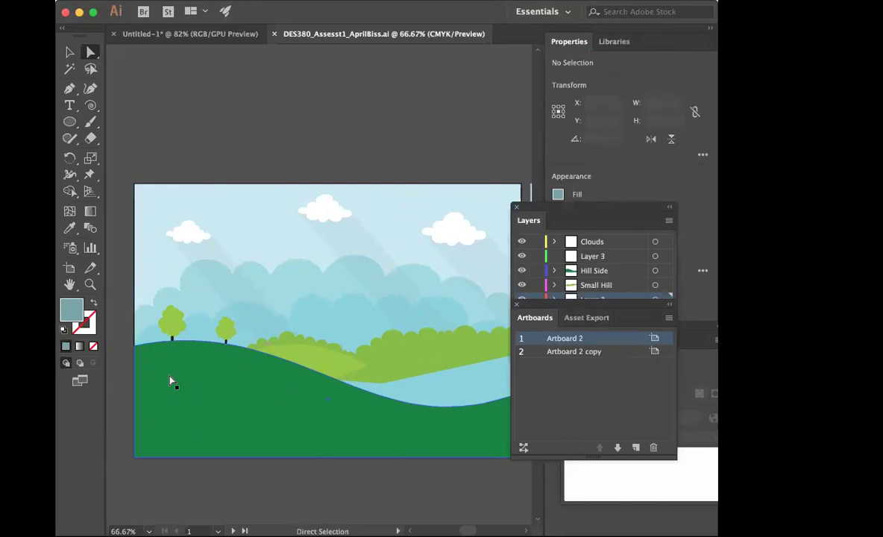
pyautogui.click(206, 353)
pyautogui.moveTo(514, 208); pyautogui.dragTo(575, 235)
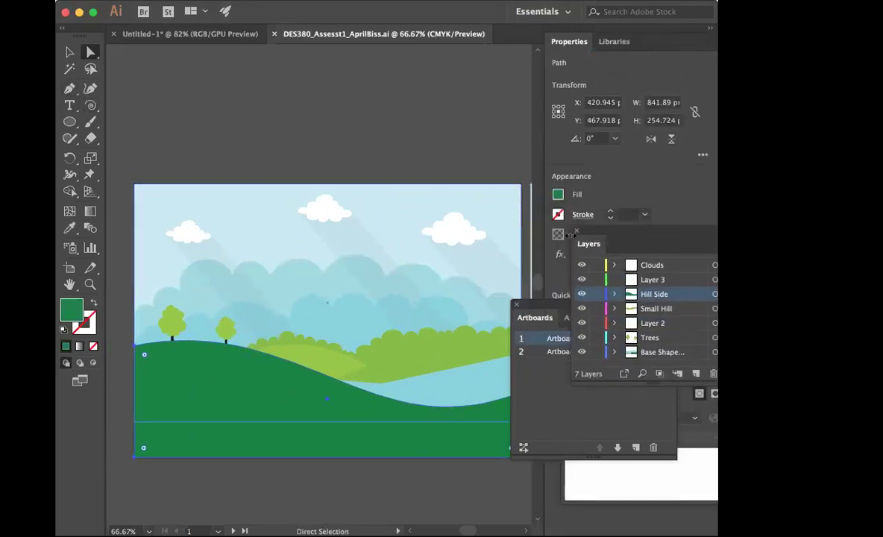
pyautogui.moveTo(535, 317); pyautogui.dragTo(587, 378)
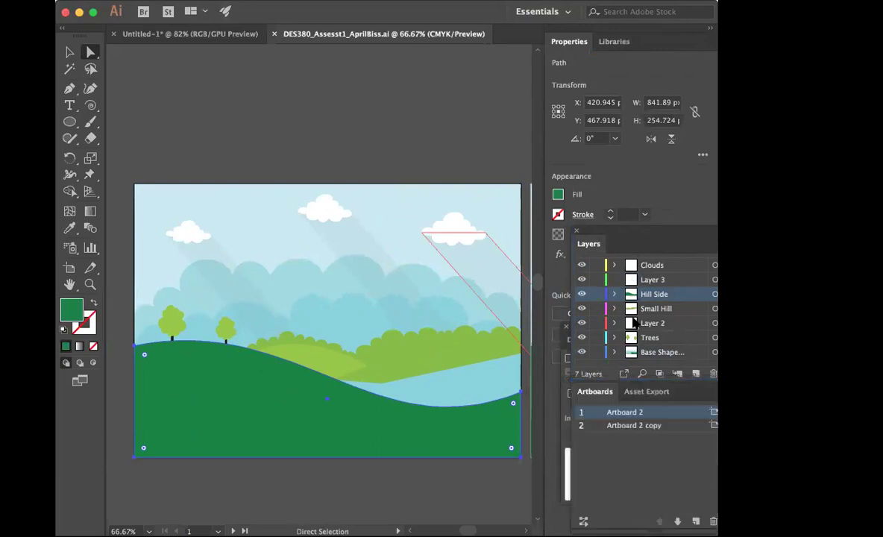
pyautogui.click(645, 353)
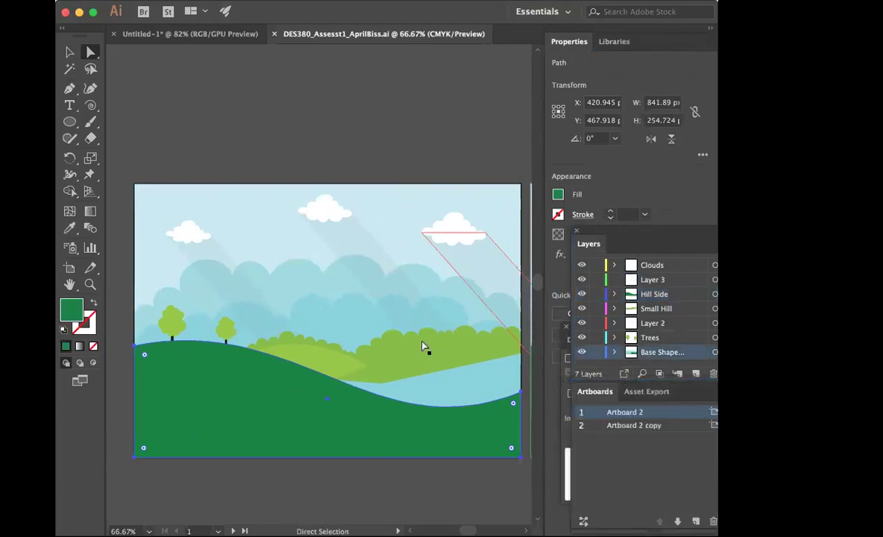
pyautogui.click(304, 111)
pyautogui.click(69, 89)
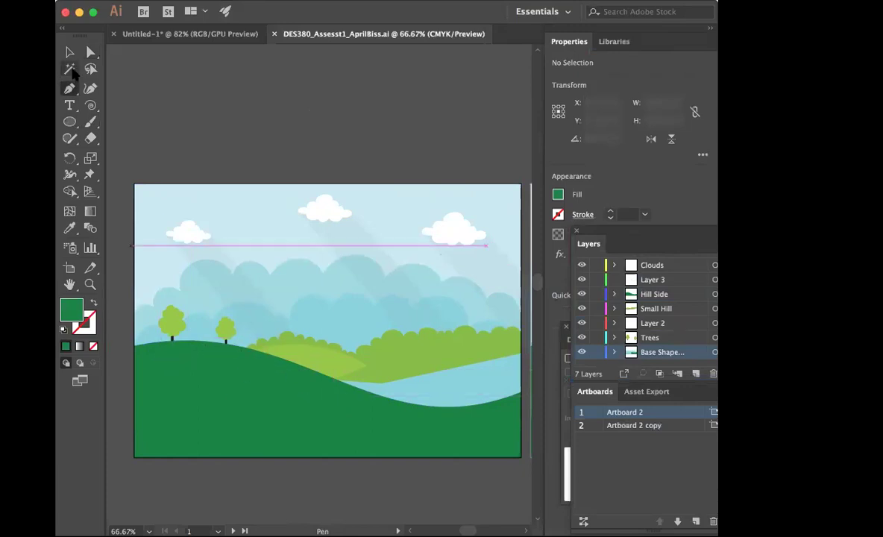
pyautogui.click(90, 88)
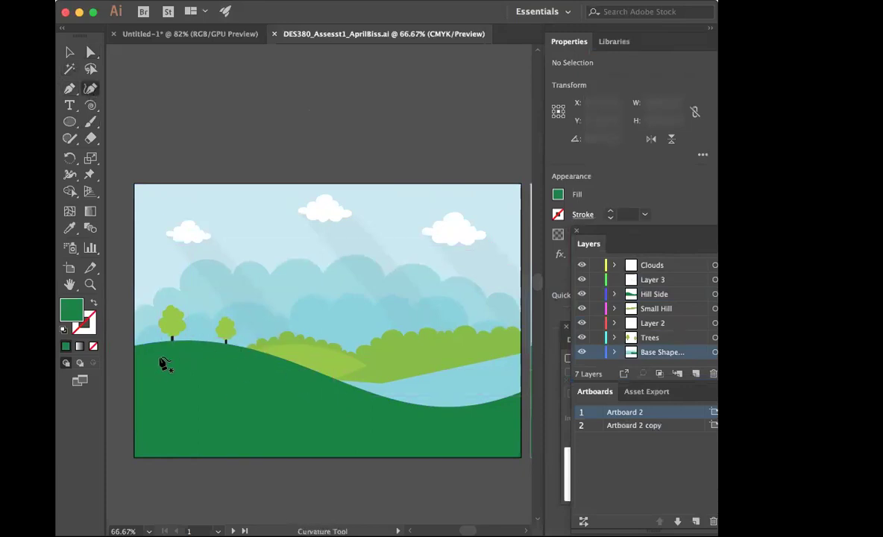
pyautogui.click(159, 358)
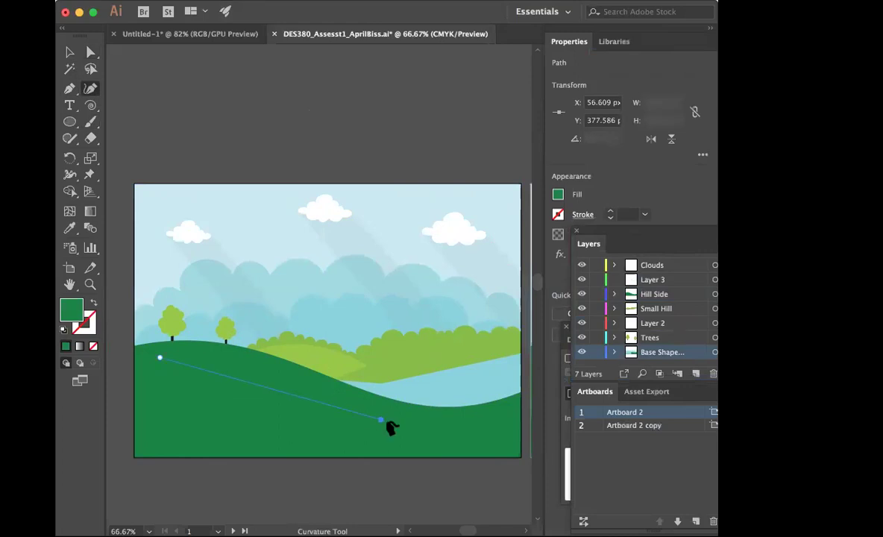
pyautogui.click(392, 424)
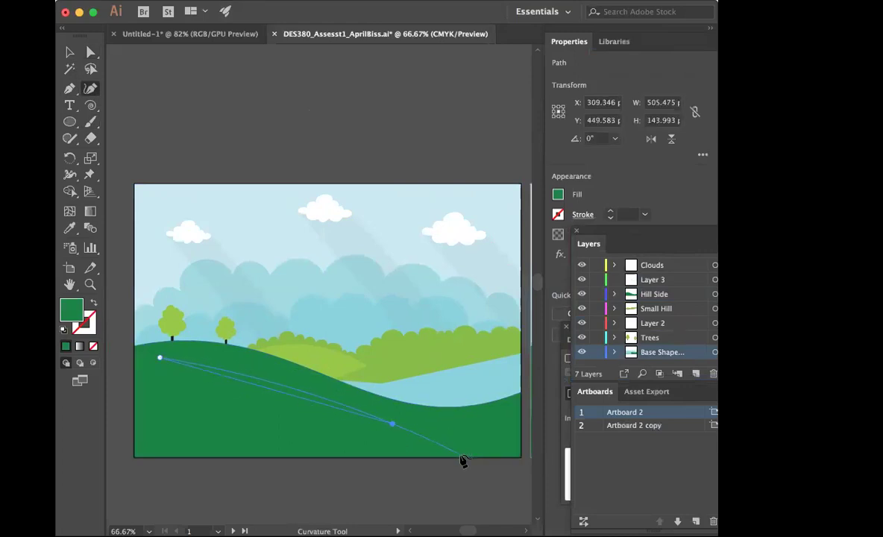
pyautogui.keyDown('super'); pyautogui.click(447, 457); pyautogui.keyUp('super')
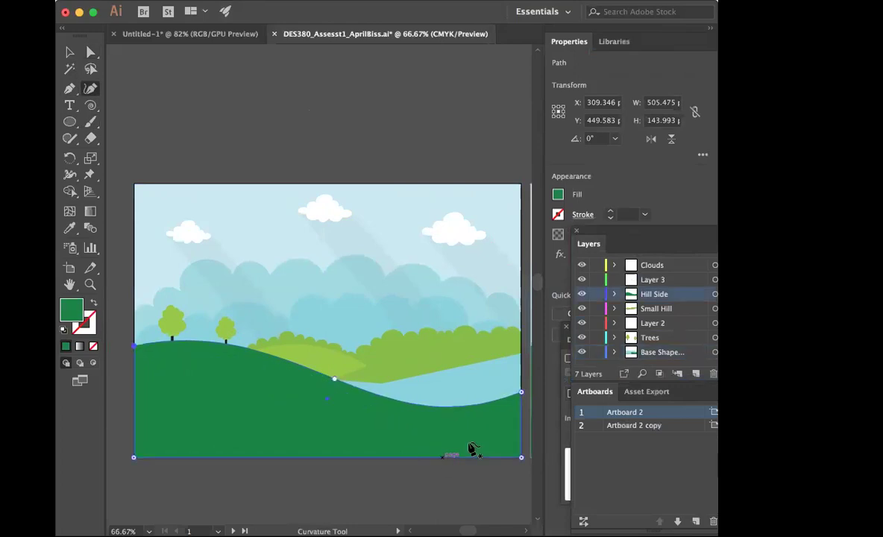
pyautogui.click(503, 420)
pyautogui.click(69, 67)
pyautogui.click(69, 53)
pyautogui.press('Delete')
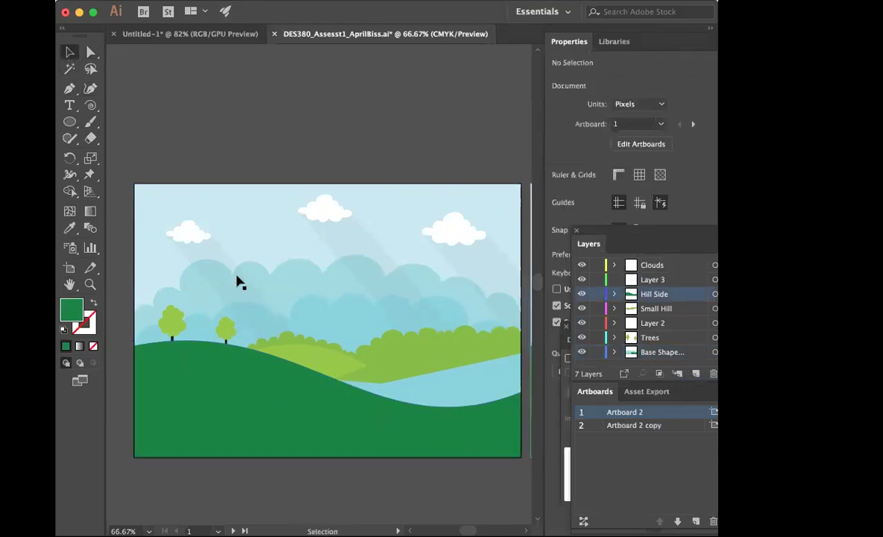
# Step: Duplicate the dark green hill as an unfilled green outline and shrink the copy to about 532 by 161 px inside the hill
pyautogui.click(265, 394)
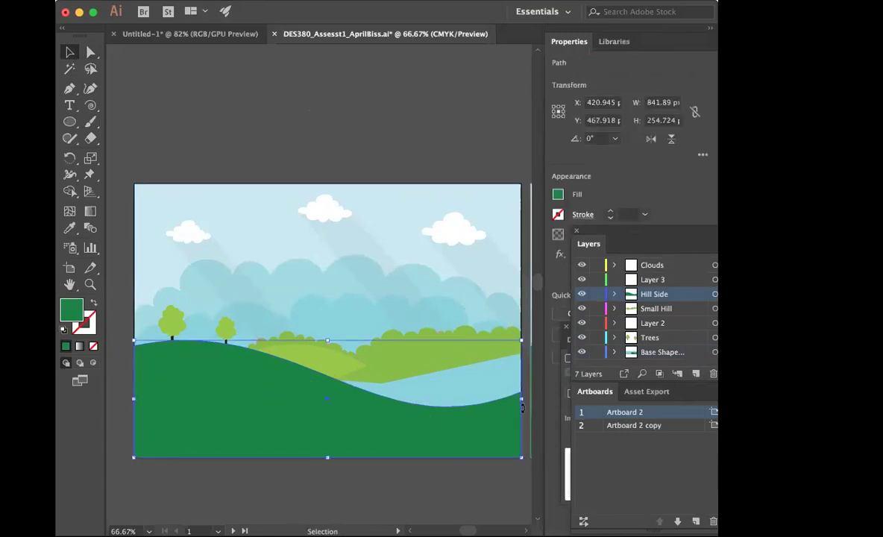
pyautogui.moveTo(318, 407); pyautogui.dragTo(314, 442)
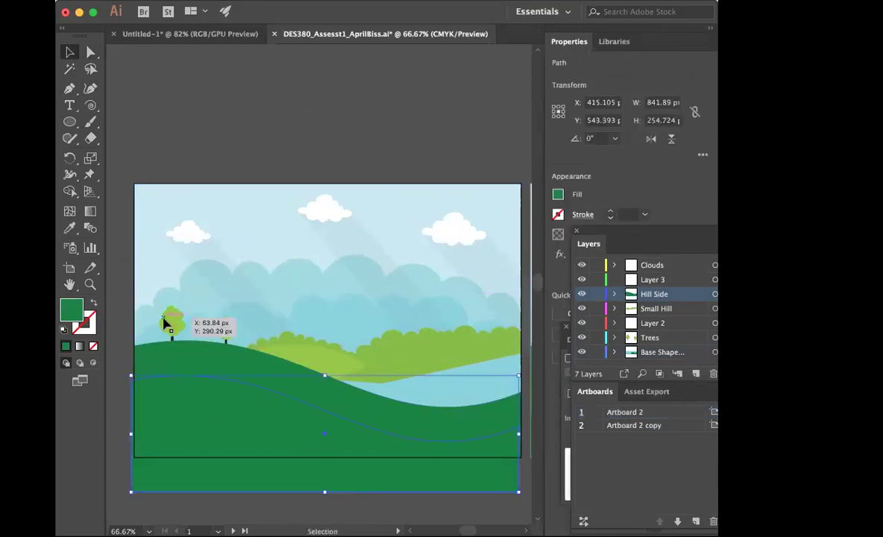
pyautogui.click(93, 346)
pyautogui.press('super+z')
pyautogui.click(93, 304)
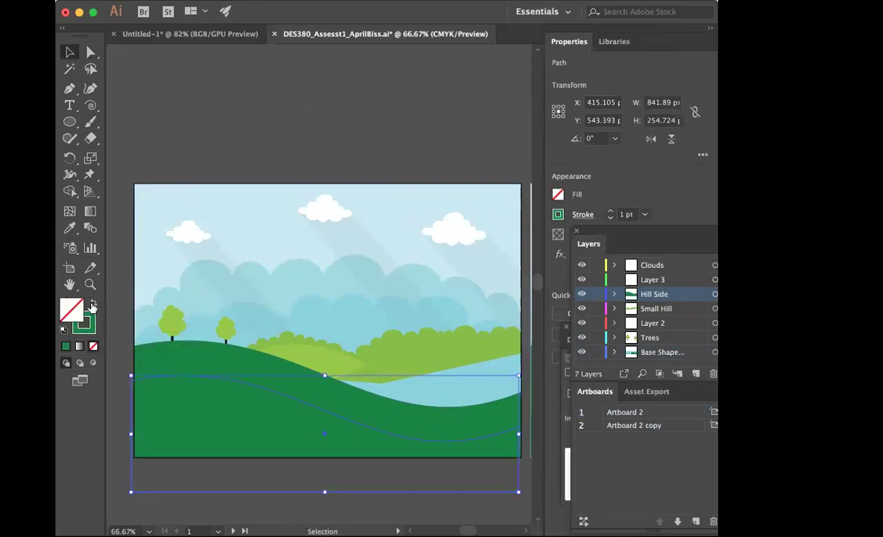
pyautogui.moveTo(132, 492); pyautogui.dragTo(206, 422)
pyautogui.moveTo(289, 382); pyautogui.dragTo(183, 375)
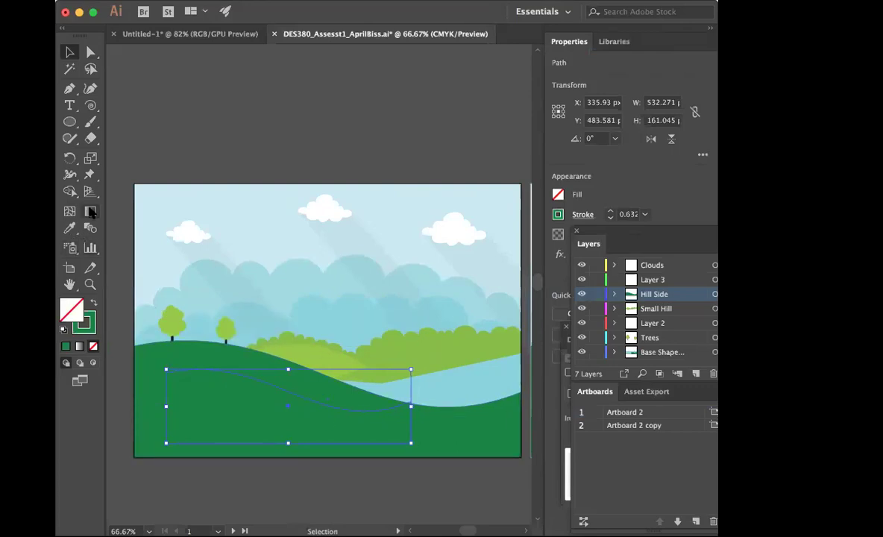
# Step: Cut the small hill outline with the Scissors tool at its upper-left corner and near the wave's low point, and select the separated curve
pyautogui.click(88, 267)
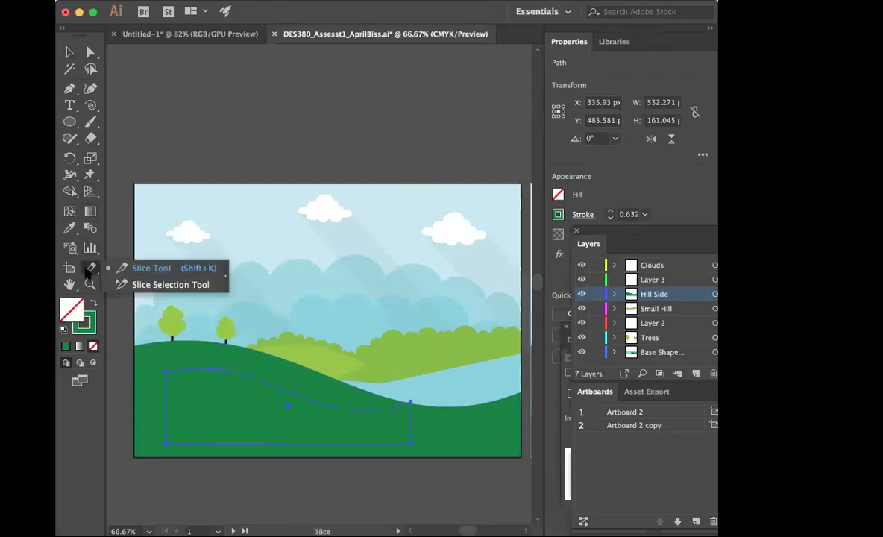
pyautogui.click(90, 138)
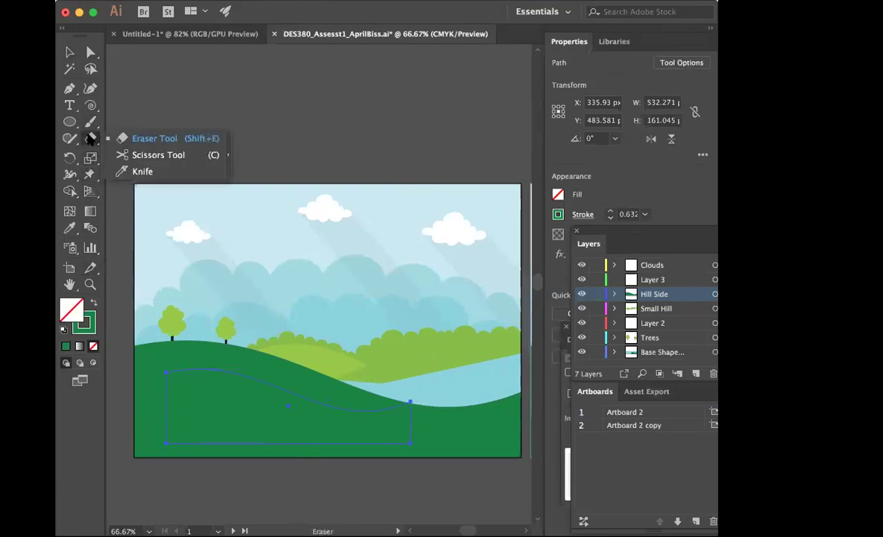
pyautogui.click(149, 154)
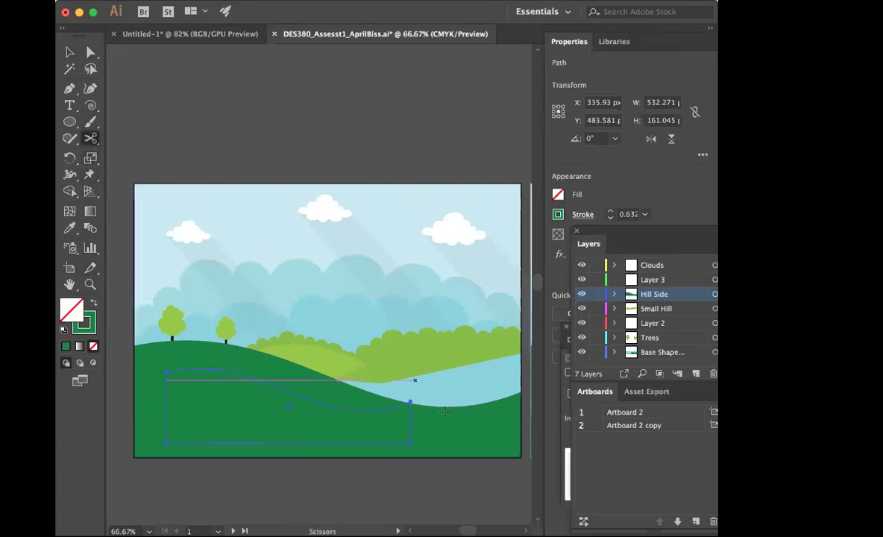
pyautogui.click(342, 408)
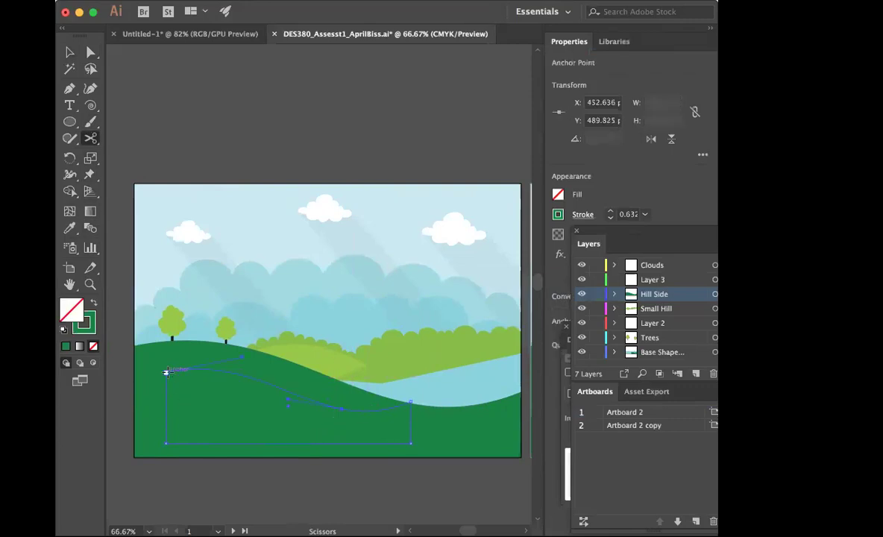
pyautogui.click(166, 371)
pyautogui.click(70, 52)
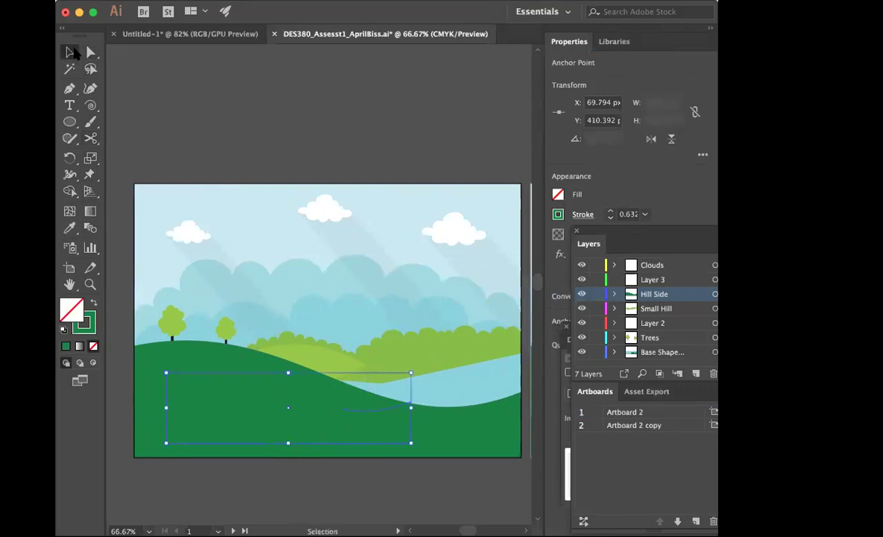
pyautogui.click(357, 420)
pyautogui.click(360, 417)
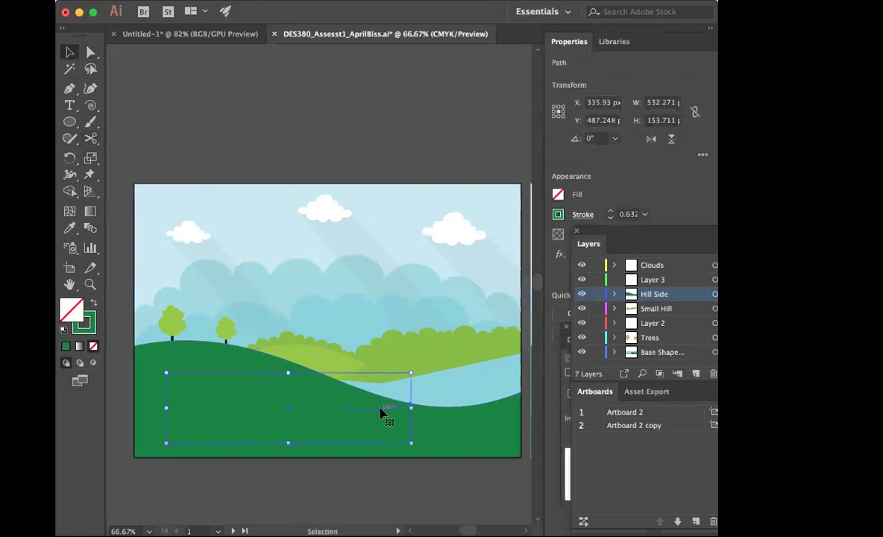
pyautogui.click(380, 413)
pyautogui.click(335, 408)
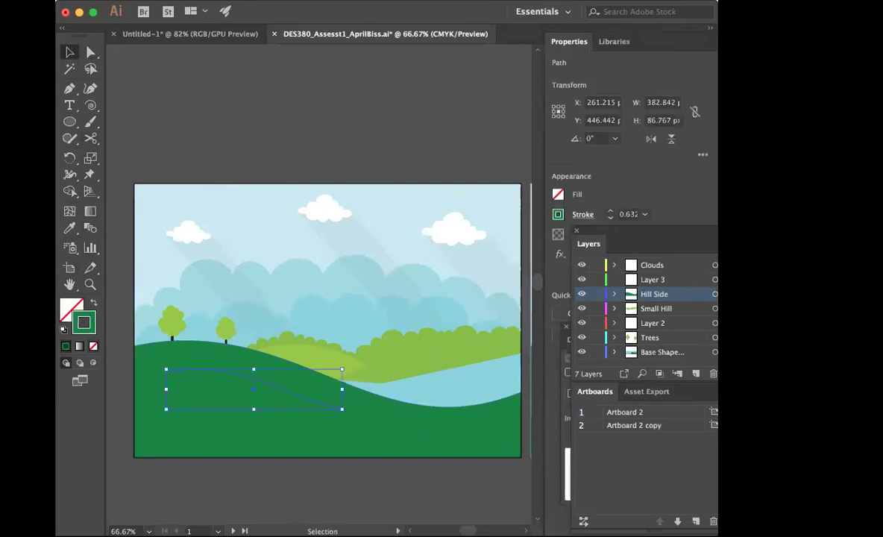
# Step: Change the separated curve's stroke colour to the lighter green 1FAA57
pyautogui.doubleClick(82, 315)
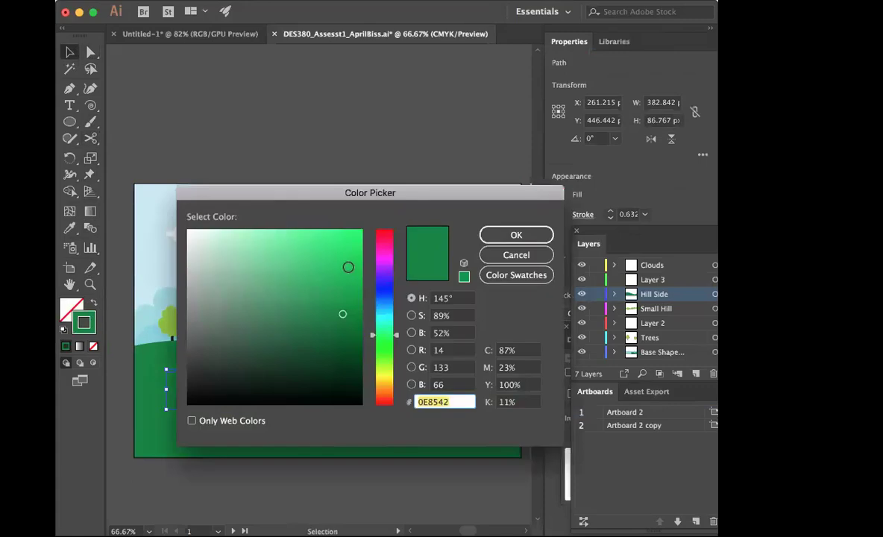
pyautogui.moveTo(344, 308); pyautogui.dragTo(331, 288)
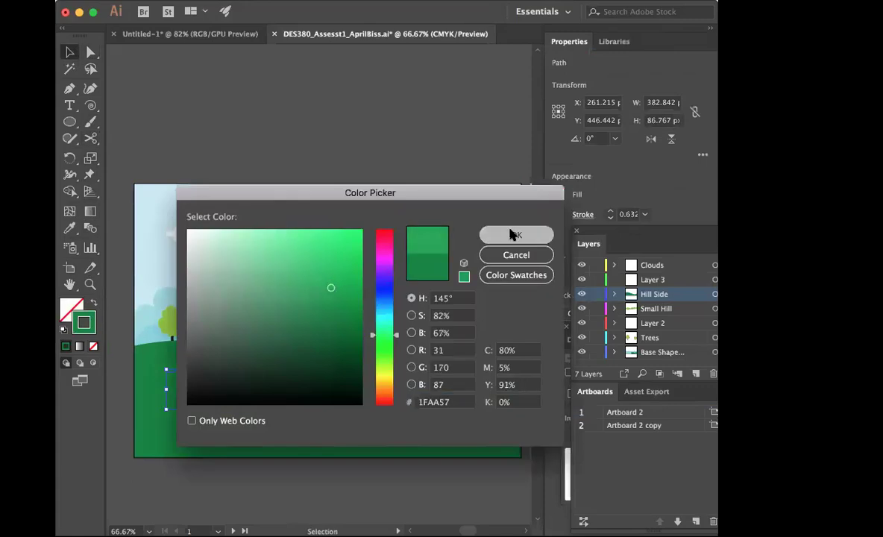
pyautogui.click(517, 235)
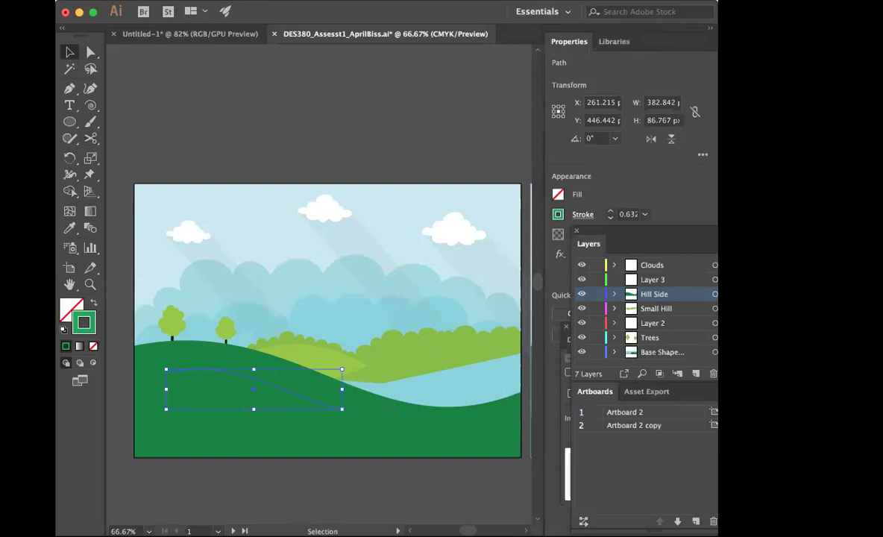
# Step: Display the full stroke options beside the artwork and set the curve's stroke weight to 18 pt
pyautogui.click(416, 1)
pyautogui.scroll(-3, 473, 442)
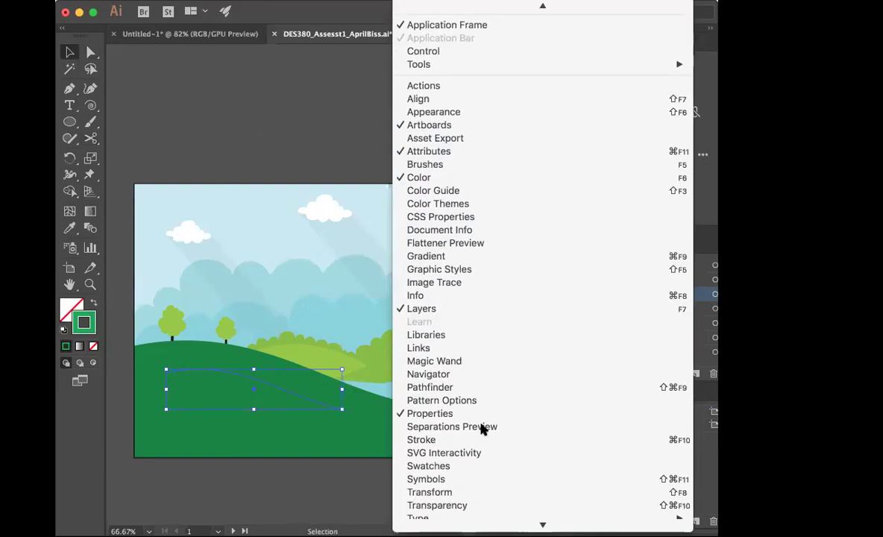
pyautogui.click(477, 425)
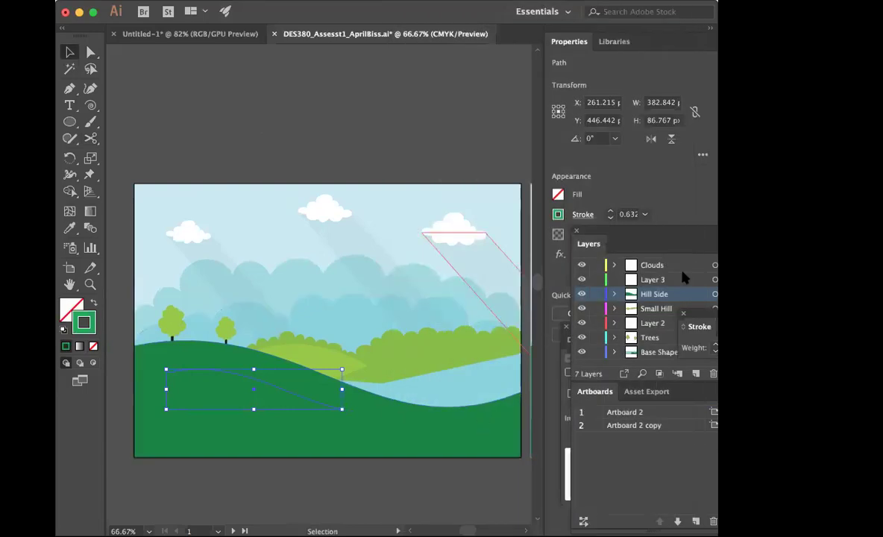
pyautogui.moveTo(695, 317)
pyautogui.mouseDown()
pyautogui.moveTo(585, 297)
pyautogui.moveTo(336, 81)
pyautogui.moveTo(347, 86)
pyautogui.mouseUp()
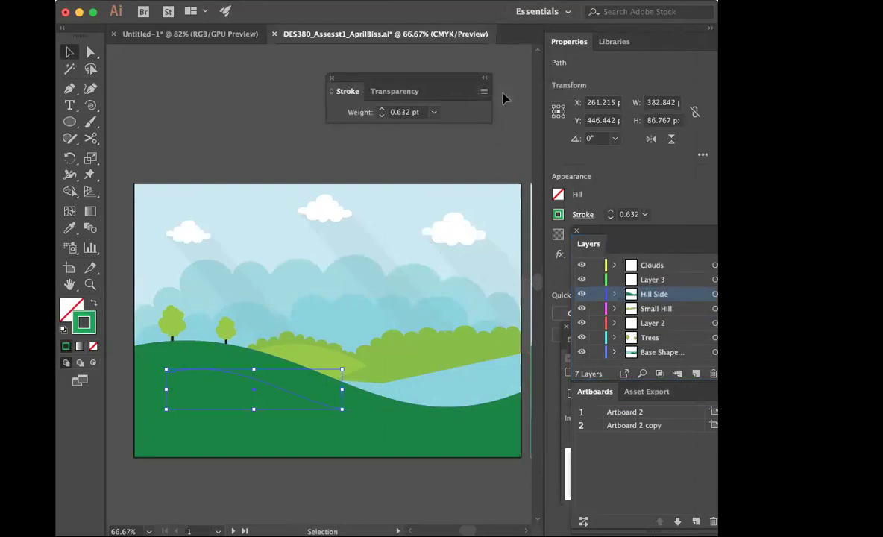
pyautogui.doubleClick(359, 97)
pyautogui.click(433, 112)
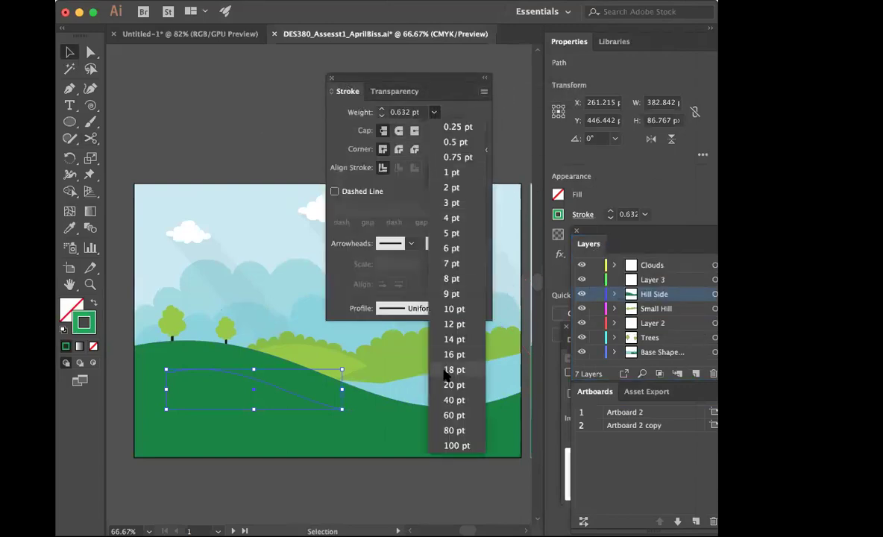
pyautogui.click(448, 373)
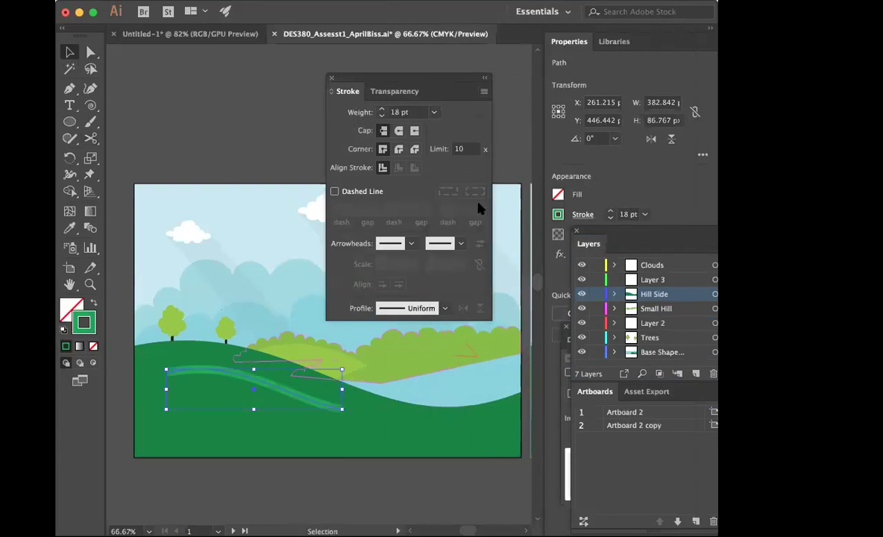
# Step: Try a 40 pt weight with the lens-shaped width profile on the curve, and undo both stroke changes
pyautogui.click(434, 112)
pyautogui.click(446, 402)
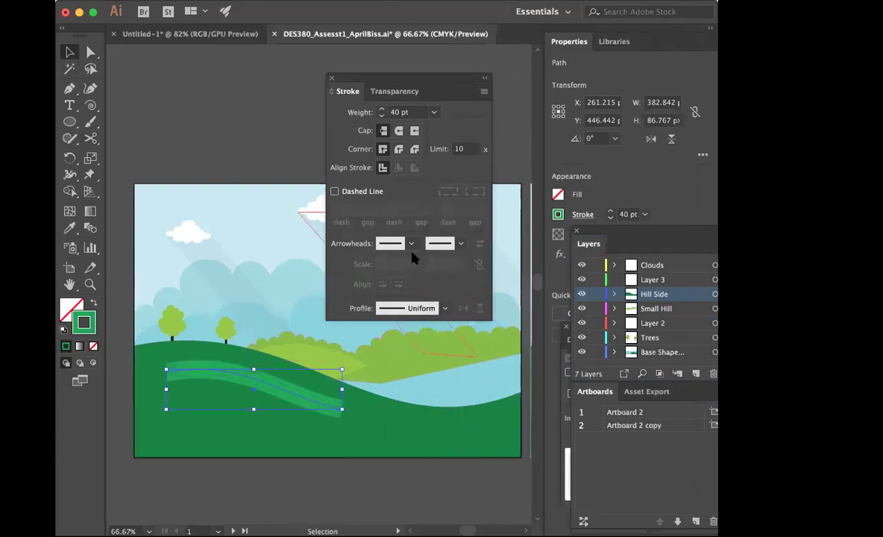
pyautogui.click(445, 309)
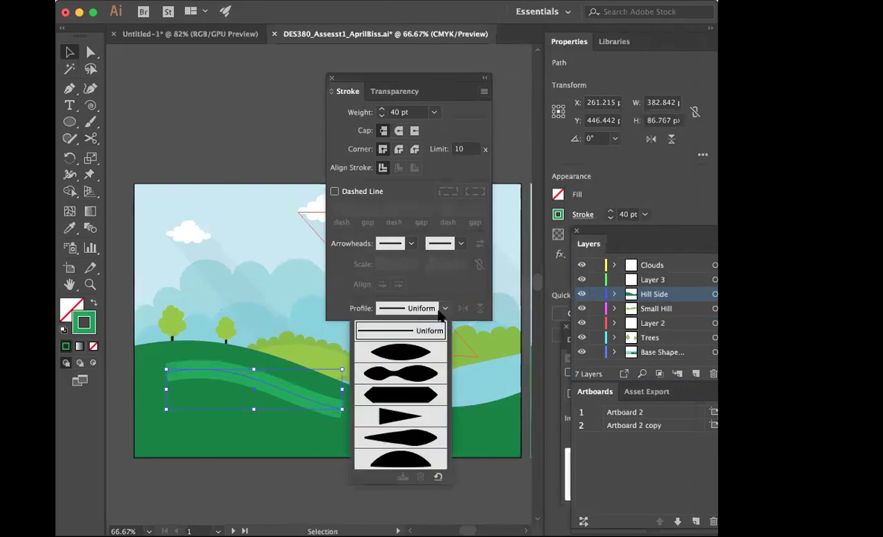
pyautogui.click(409, 357)
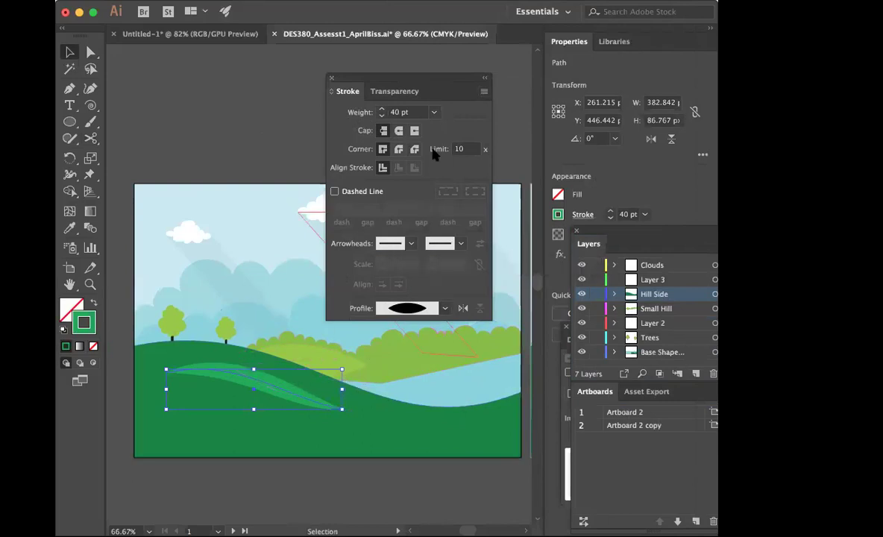
pyautogui.press('super+z')
pyautogui.press('super+z')
pyautogui.moveTo(374, 77); pyautogui.dragTo(445, 72)
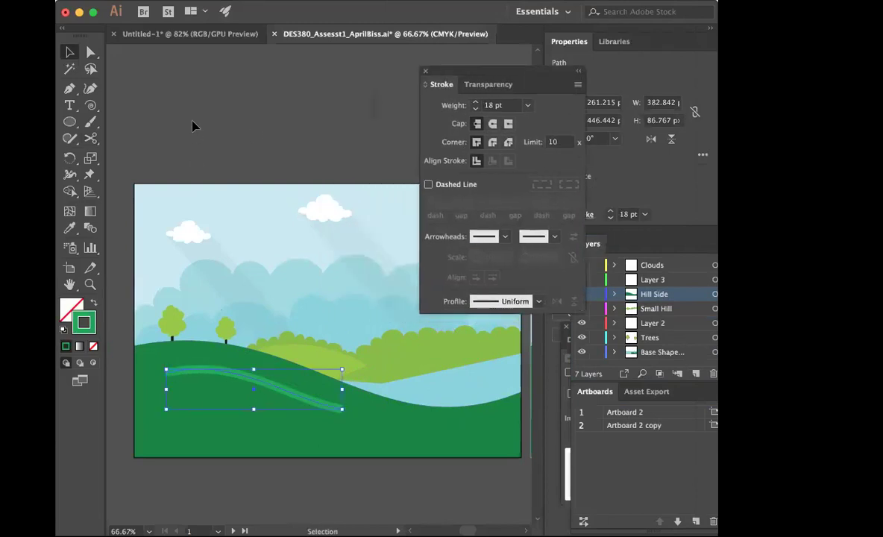
# Step: Widen the light green curve's middle to about 53 pt, and extend and bend its ends along the hillside to about 558 px wide
pyautogui.click(68, 173)
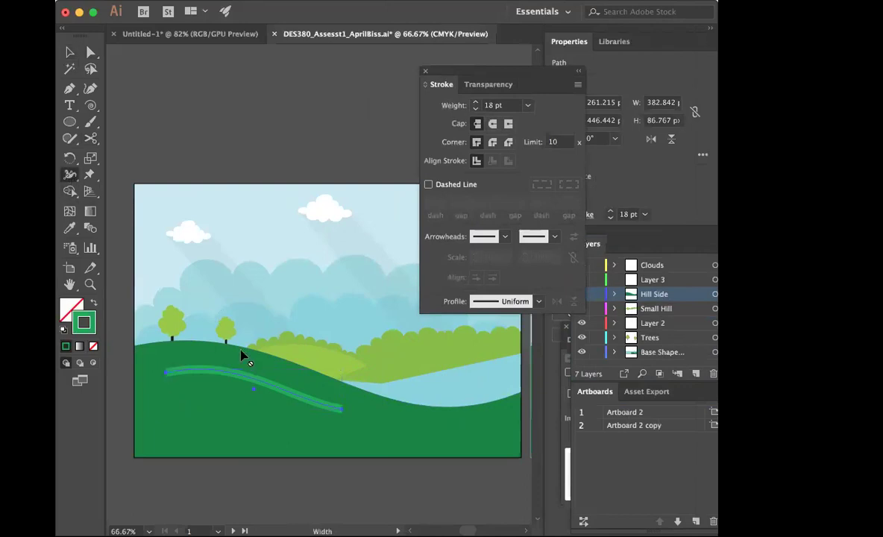
pyautogui.moveTo(259, 381); pyautogui.dragTo(260, 401)
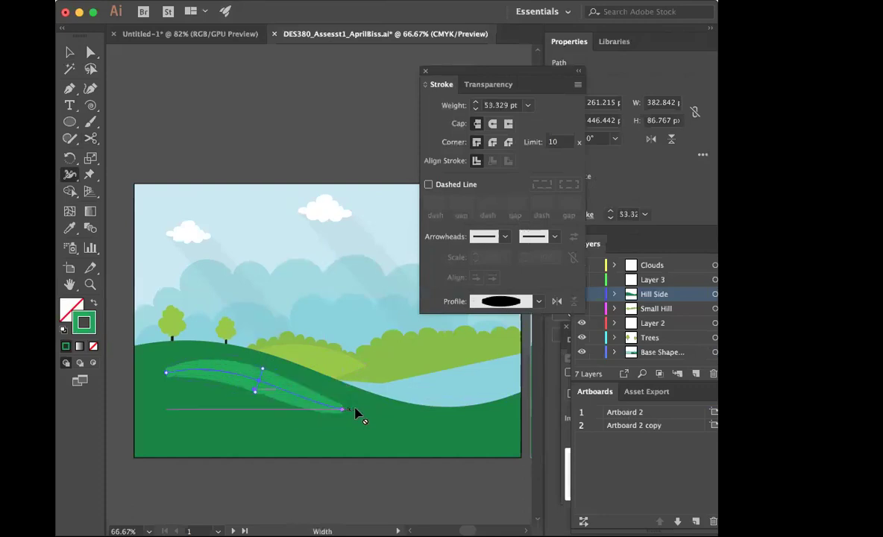
pyautogui.click(91, 52)
pyautogui.click(316, 135)
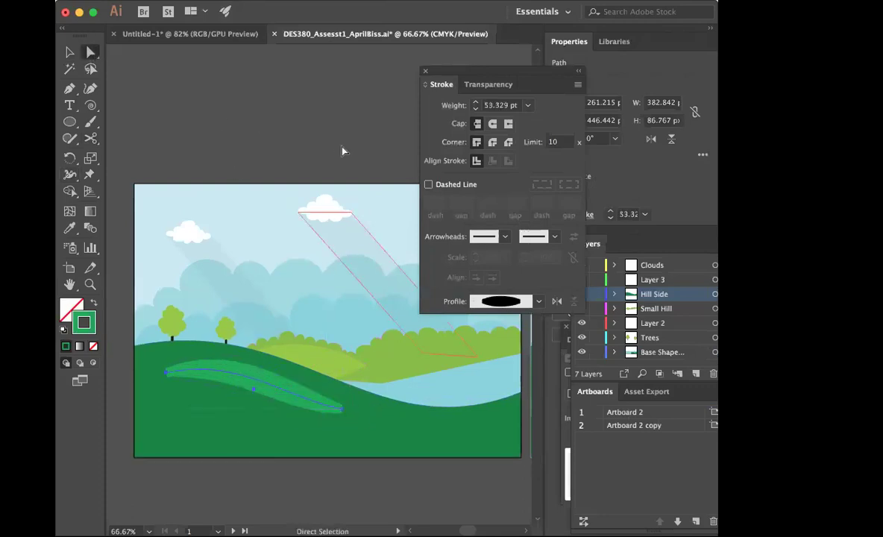
pyautogui.moveTo(347, 410); pyautogui.dragTo(407, 424)
pyautogui.moveTo(350, 427); pyautogui.dragTo(335, 446)
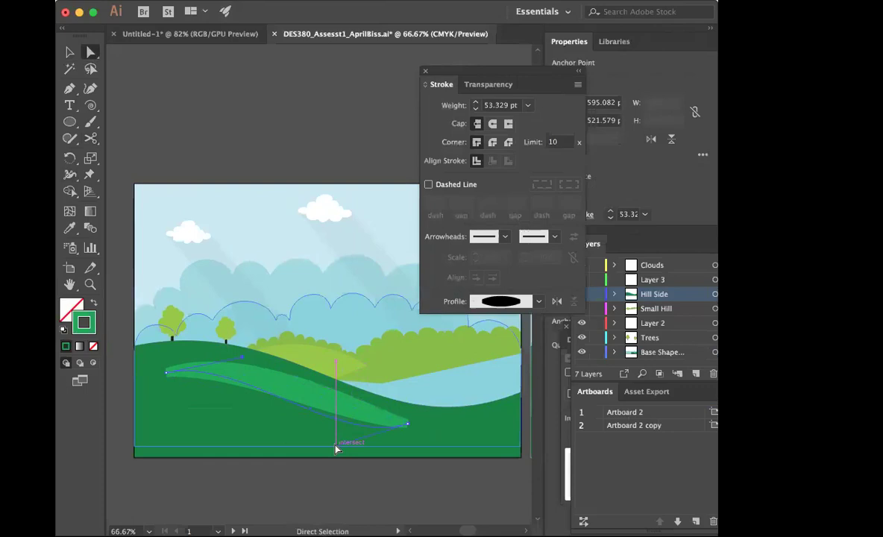
pyautogui.moveTo(166, 376); pyautogui.dragTo(152, 373)
# Step: Taper both ends of the light green highlight to points with the Width tool
pyautogui.click(69, 52)
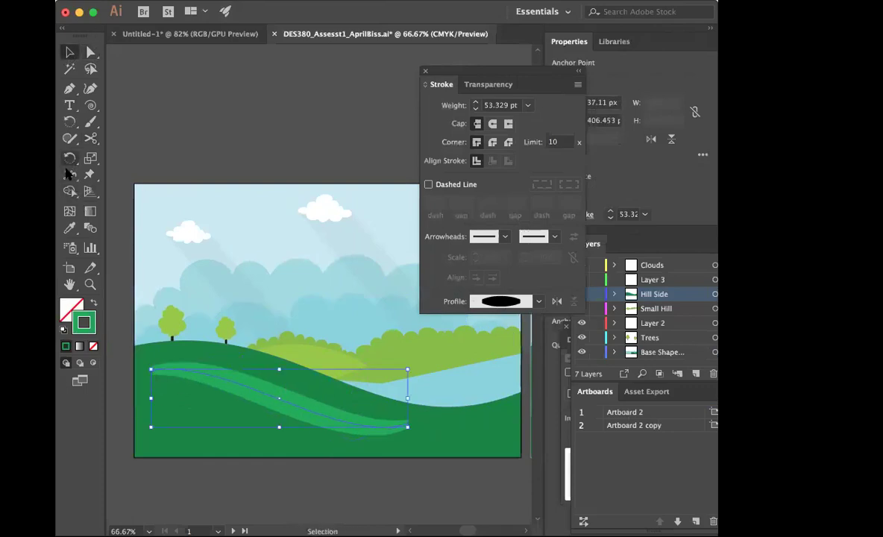
pyautogui.click(69, 175)
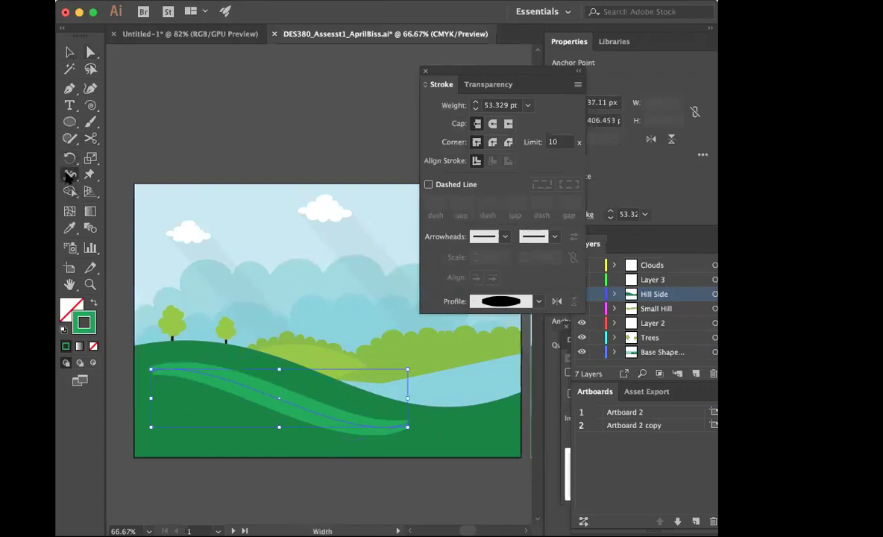
pyautogui.keyDown('super'); pyautogui.click(407, 424); pyautogui.keyUp('super')
pyautogui.moveTo(409, 426); pyautogui.dragTo(408, 423)
pyautogui.moveTo(152, 369); pyautogui.dragTo(151, 371)
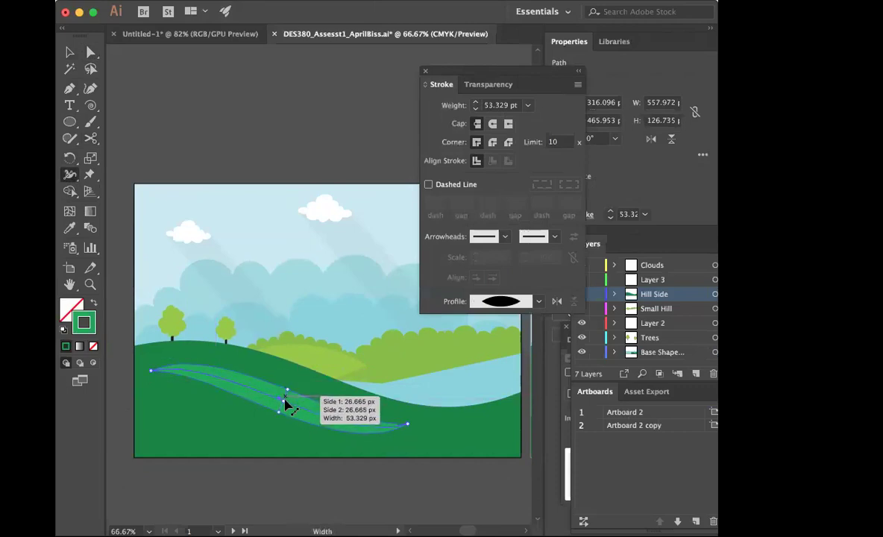
pyautogui.moveTo(282, 399); pyautogui.dragTo(283, 400)
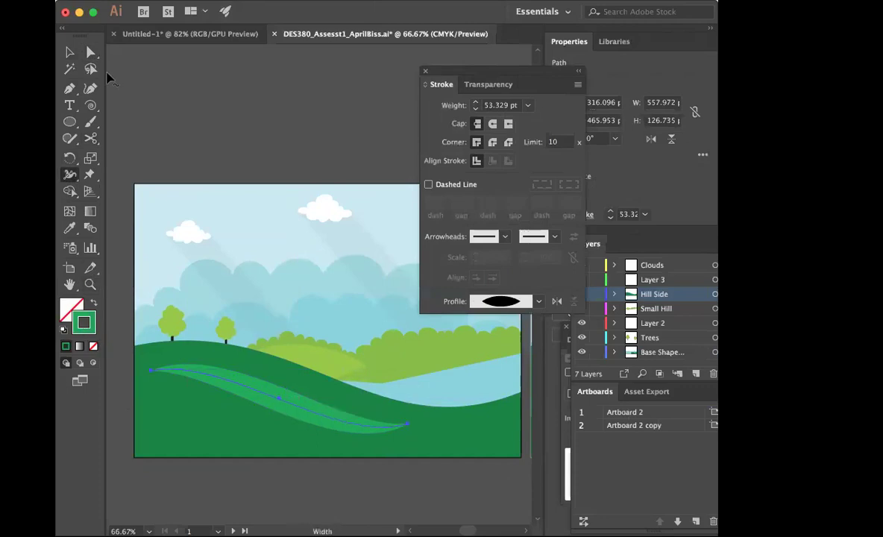
# Step: Nudge the tapered highlight up the hillside by about 16 px
pyautogui.click(69, 51)
pyautogui.press('Up')
pyautogui.press('Up')
pyautogui.press('Up')
pyautogui.press('Up')
pyautogui.press('Up')
pyautogui.press('Up')
pyautogui.press('Up')
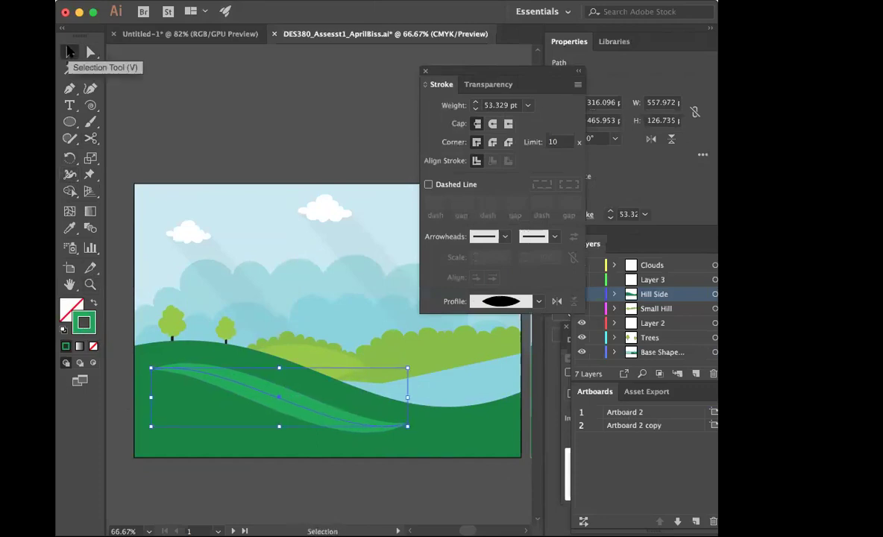
pyautogui.press('Up')
pyautogui.press('Up')
pyautogui.press('Up')
pyautogui.press('Up')
pyautogui.press('Up')
pyautogui.press('Up')
pyautogui.press('Up')
pyautogui.press('Up')
pyautogui.press('Up')
pyautogui.press('Up')
pyautogui.press('Up')
pyautogui.press('Up')
pyautogui.press('Up')
pyautogui.press('Up')
pyautogui.press('Up')
pyautogui.press('Up')
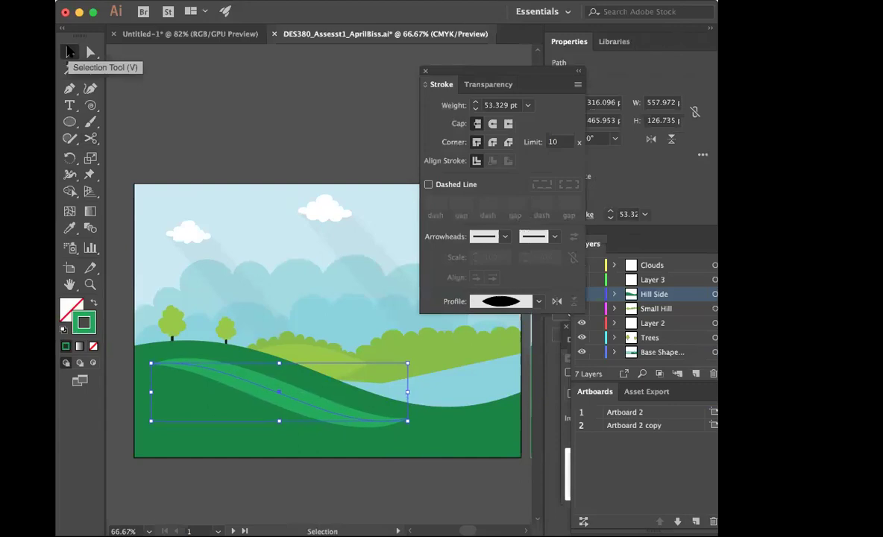
# Step: Set the highlight's opacity to 59% and deselect it
pyautogui.click(489, 84)
pyautogui.click(572, 106)
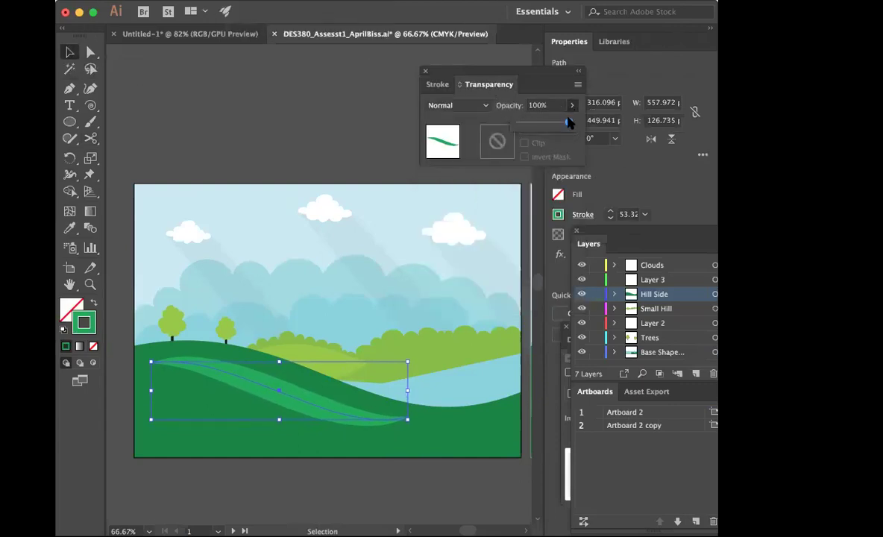
pyautogui.click(352, 120)
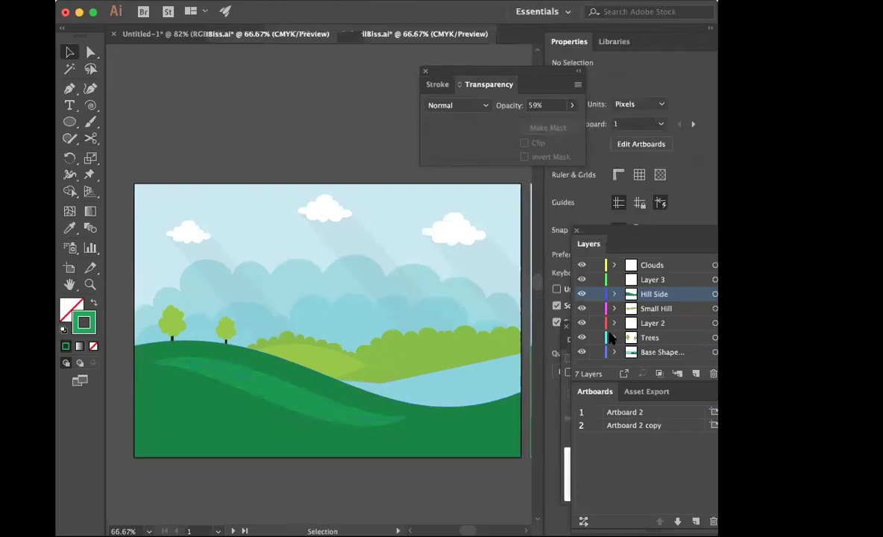
# Step: Check the Hill Side layer's contents by toggling its visibility, and reorder it to sit directly above Layer 3
pyautogui.moveTo(693, 236); pyautogui.dragTo(638, 219)
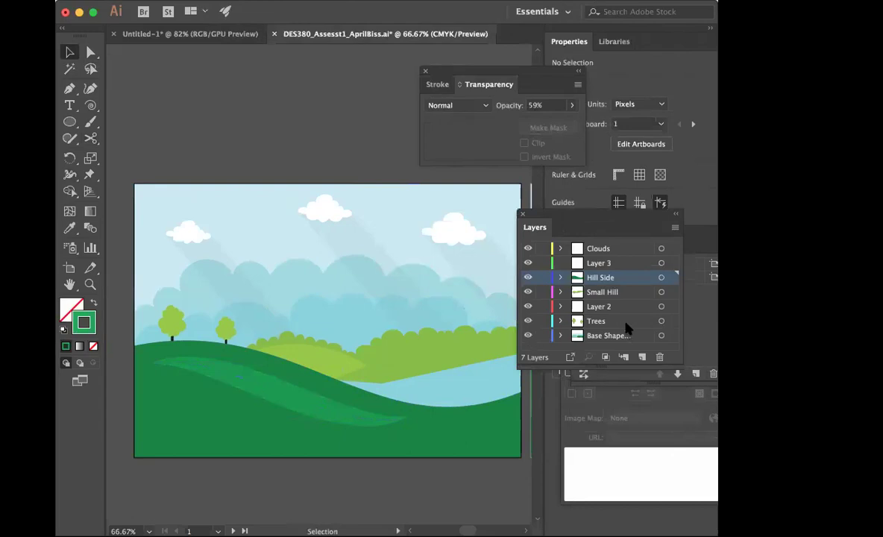
pyautogui.click(529, 278)
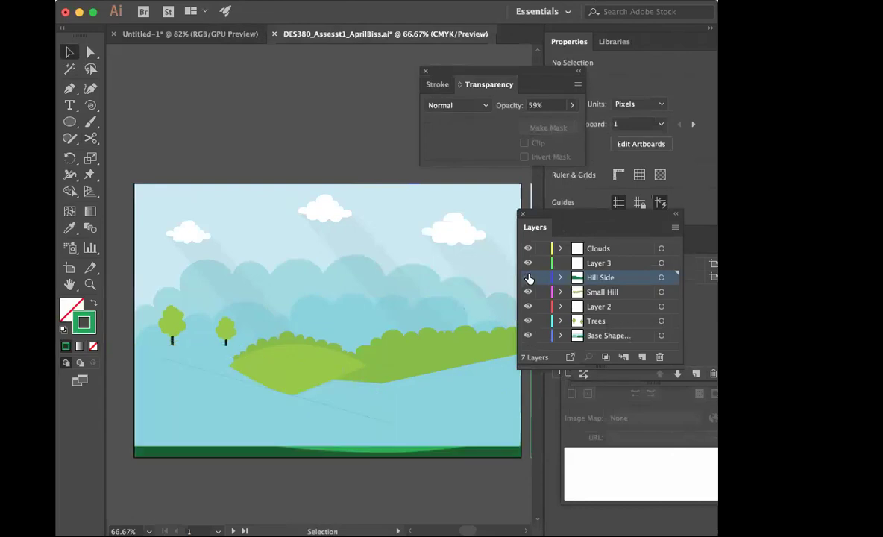
pyautogui.click(528, 278)
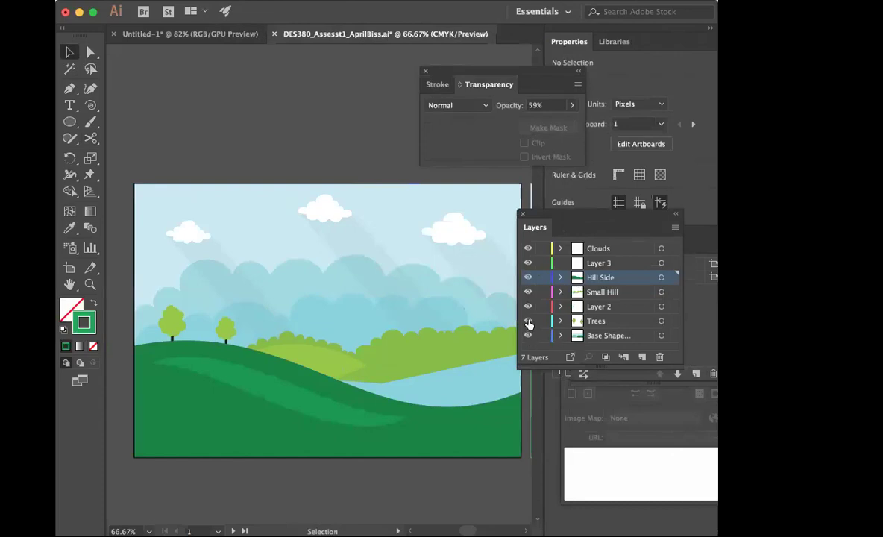
pyautogui.moveTo(577, 277); pyautogui.dragTo(584, 259)
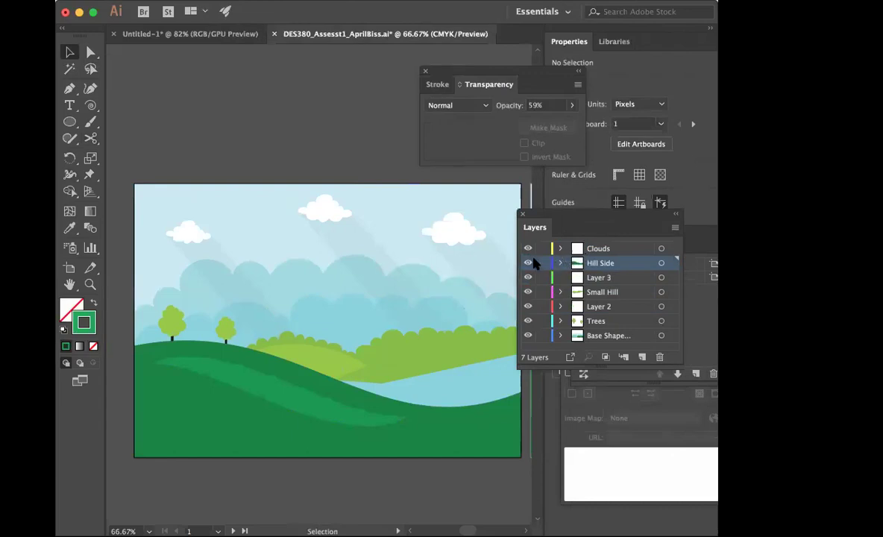
# Step: Lengthen the layer list and check which layers hold the dark green hill and the pale blue cloud bank
pyautogui.click(345, 447)
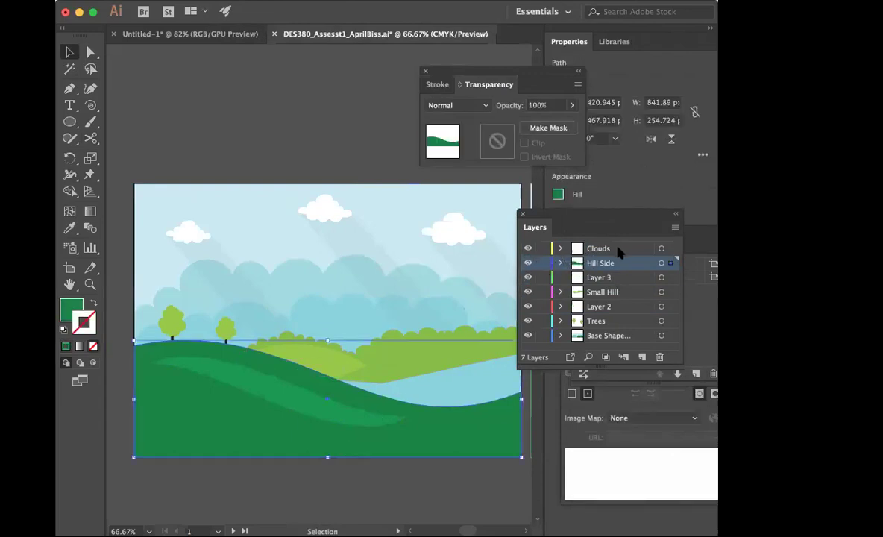
pyautogui.moveTo(675, 360); pyautogui.dragTo(687, 480)
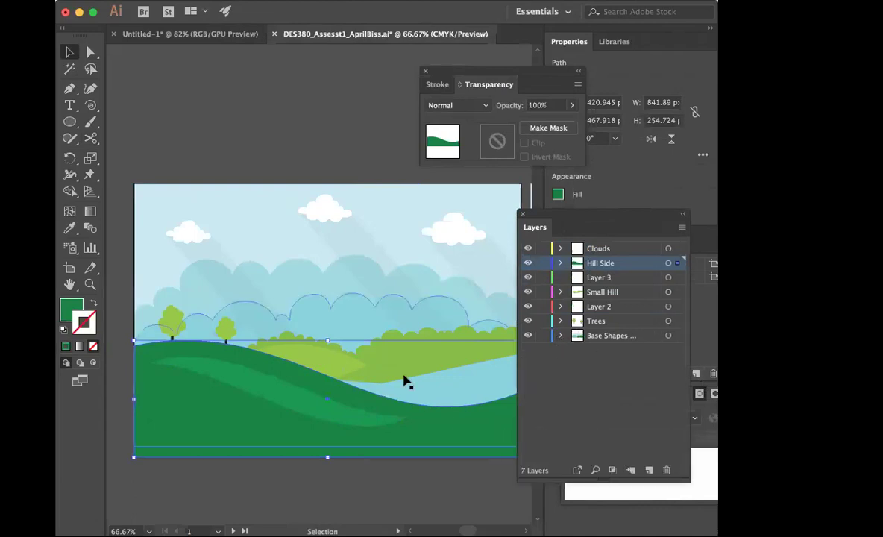
pyautogui.click(215, 127)
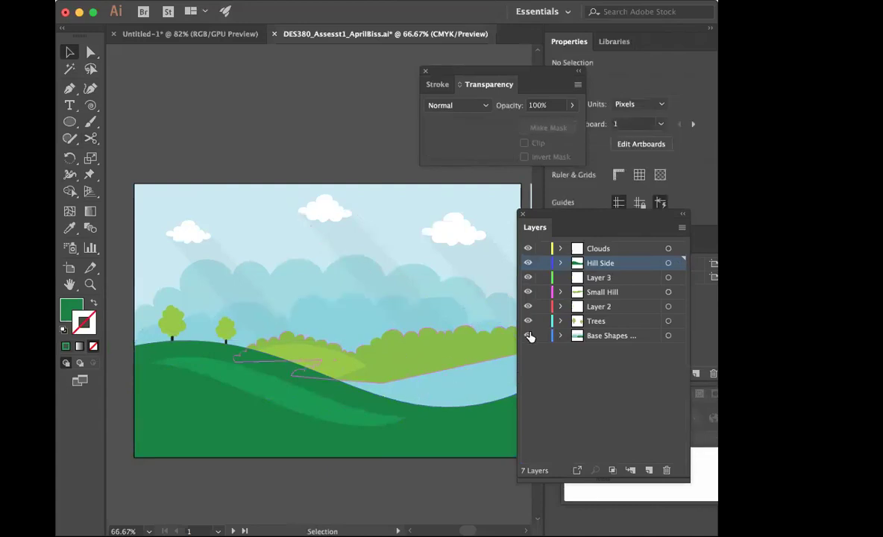
pyautogui.click(528, 266)
pyautogui.click(528, 265)
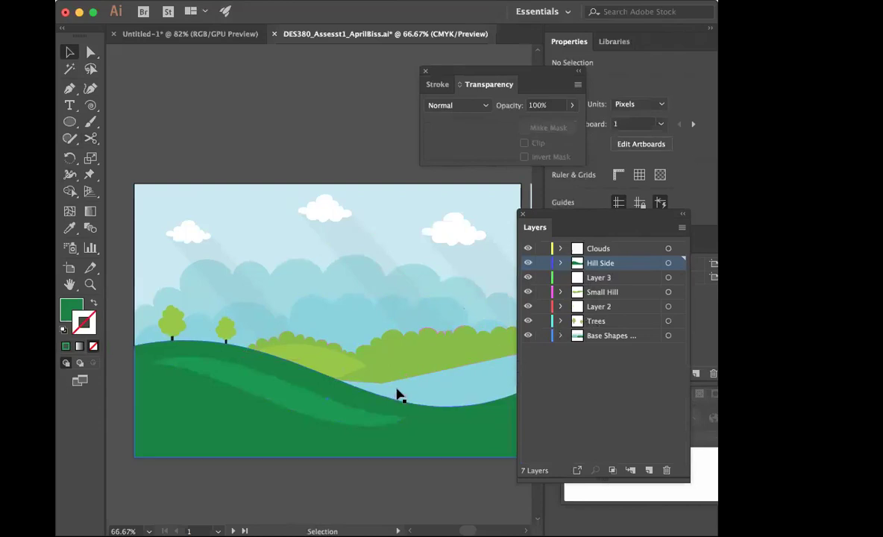
pyautogui.click(450, 394)
pyautogui.click(492, 450)
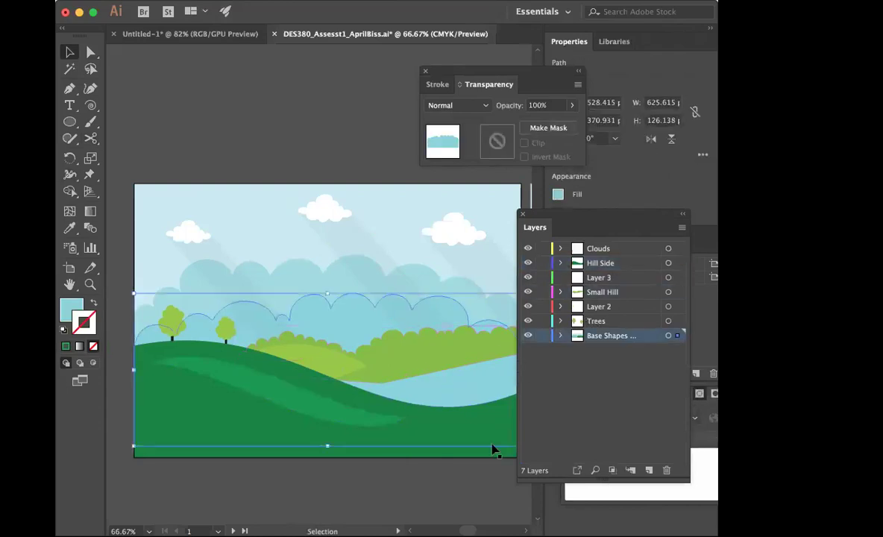
pyautogui.click(475, 489)
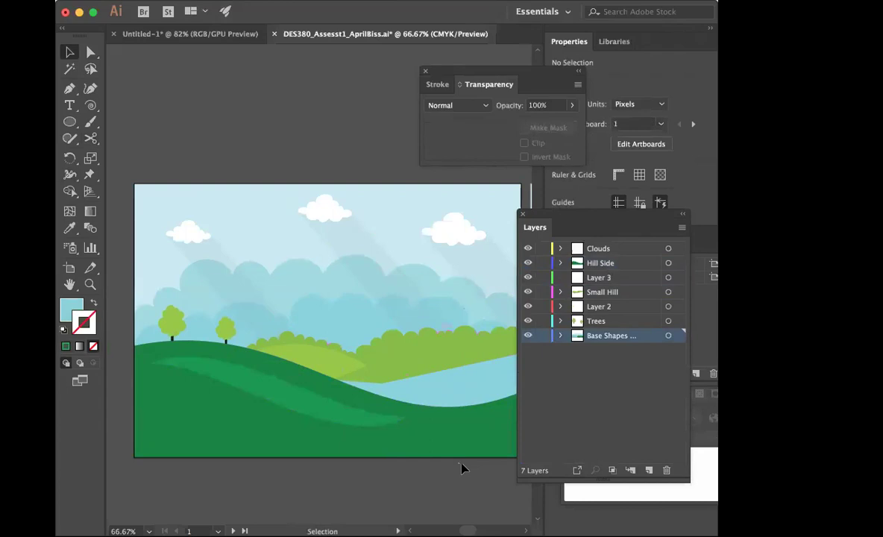
# Step: Toggle the visibility of the layers above Base Shapes to identify the artwork each one contains
pyautogui.moveTo(528, 321); pyautogui.dragTo(526, 270)
pyautogui.click(528, 248)
pyautogui.click(528, 321)
pyautogui.click(529, 292)
pyautogui.moveTo(529, 277); pyautogui.dragTo(528, 246)
pyautogui.click(528, 306)
# Step: Look through the individual paths inside the Base Shapes layer and collapse the list again
pyautogui.click(560, 336)
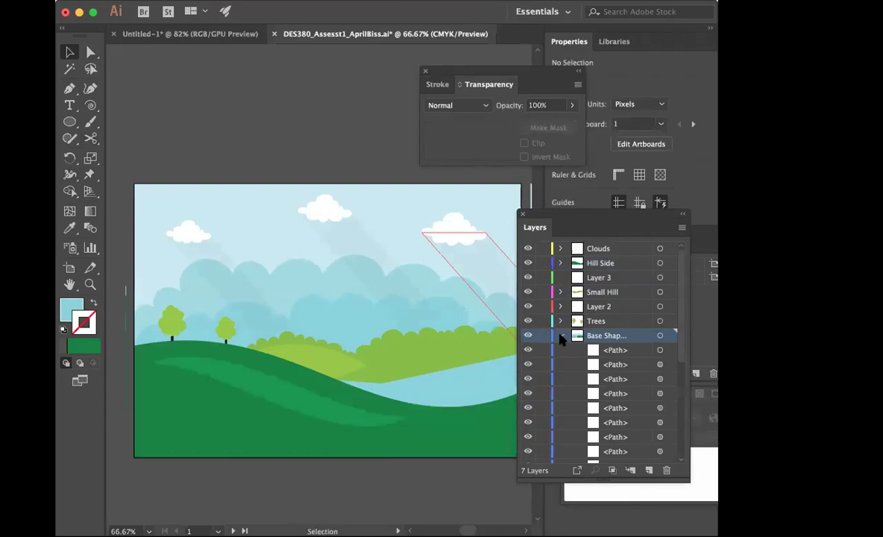
pyautogui.scroll(-2, 601, 398)
pyautogui.scroll(-3, 601, 398)
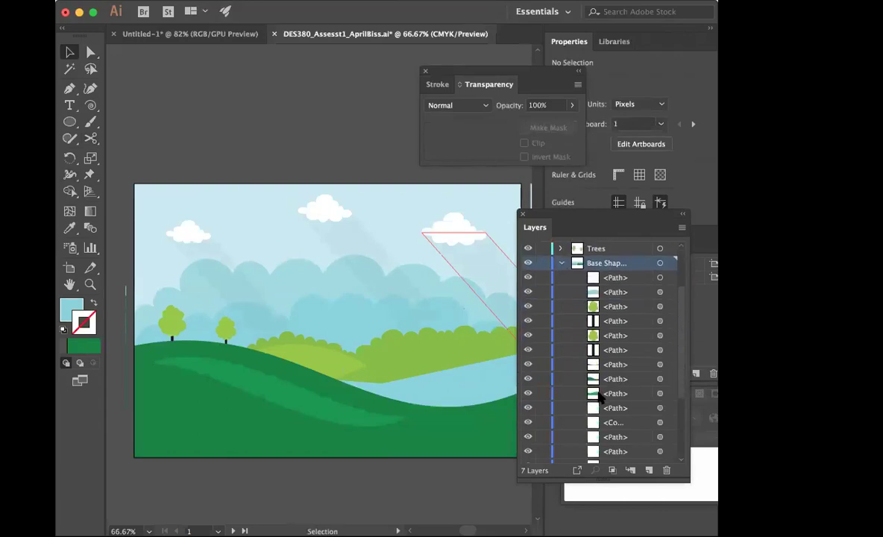
pyautogui.scroll(-2, 599, 397)
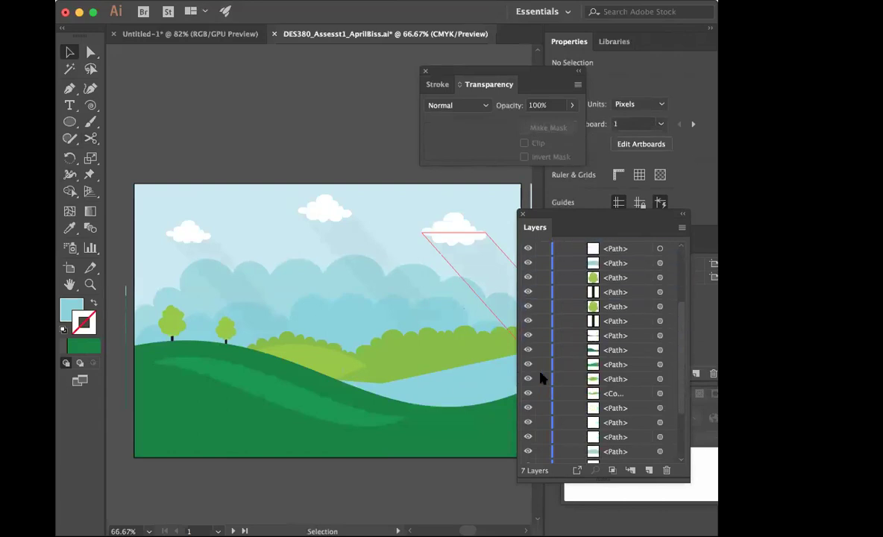
pyautogui.click(616, 365)
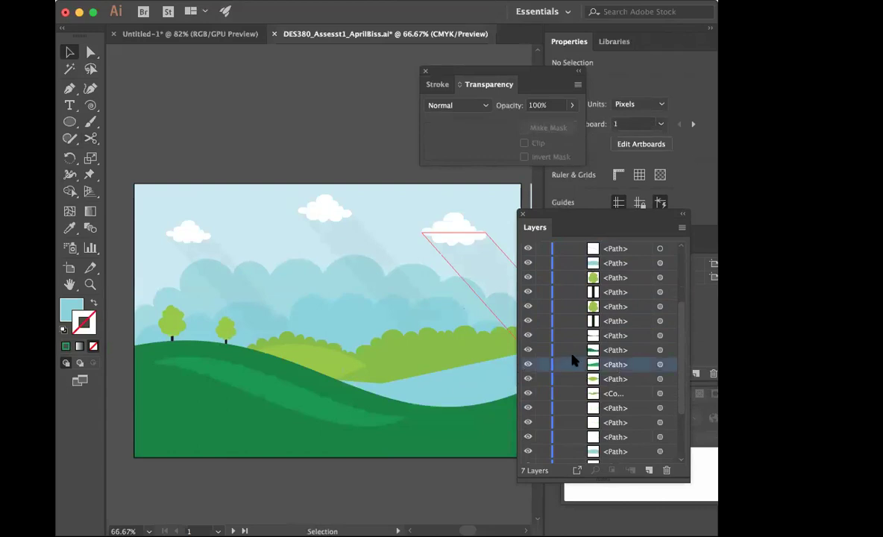
pyautogui.scroll(4, 553, 282)
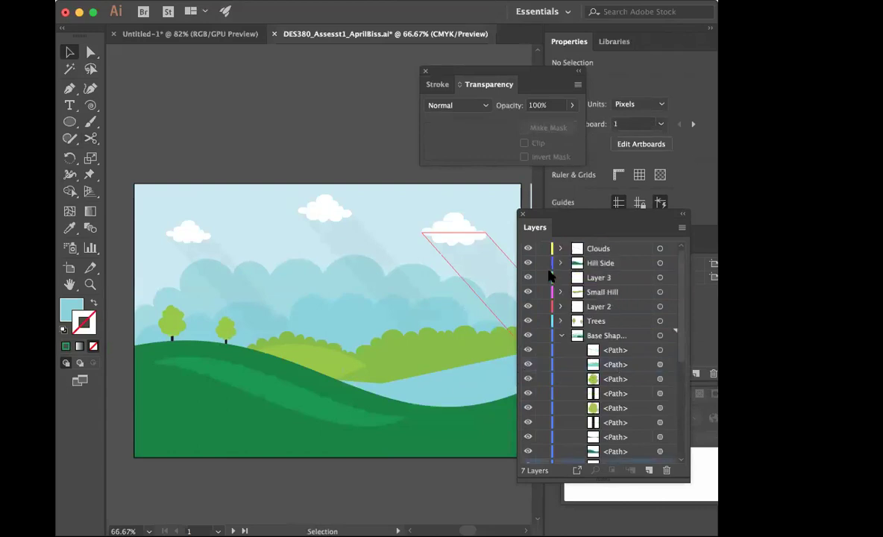
pyautogui.click(559, 337)
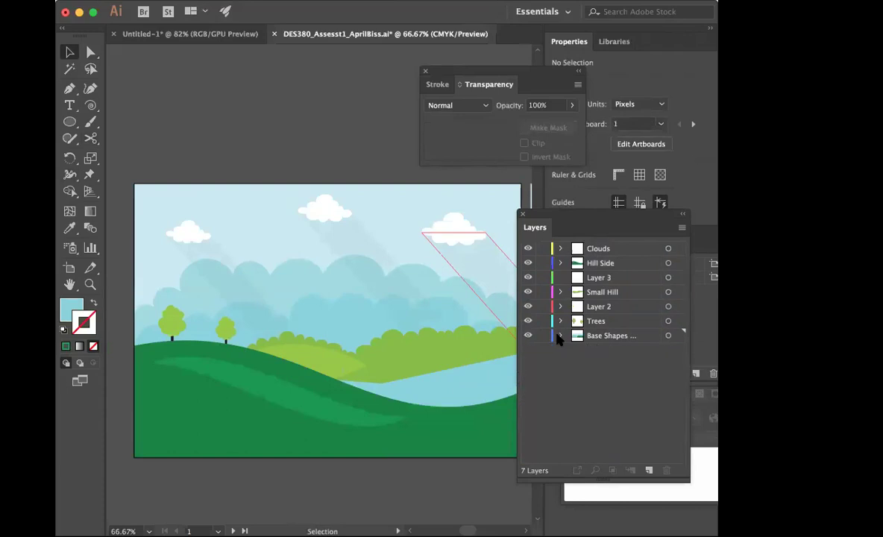
# Step: Create a layer named Background Clouds above Base Shapes and move the front blue cloud bank into it
pyautogui.click(458, 395)
pyautogui.click(648, 470)
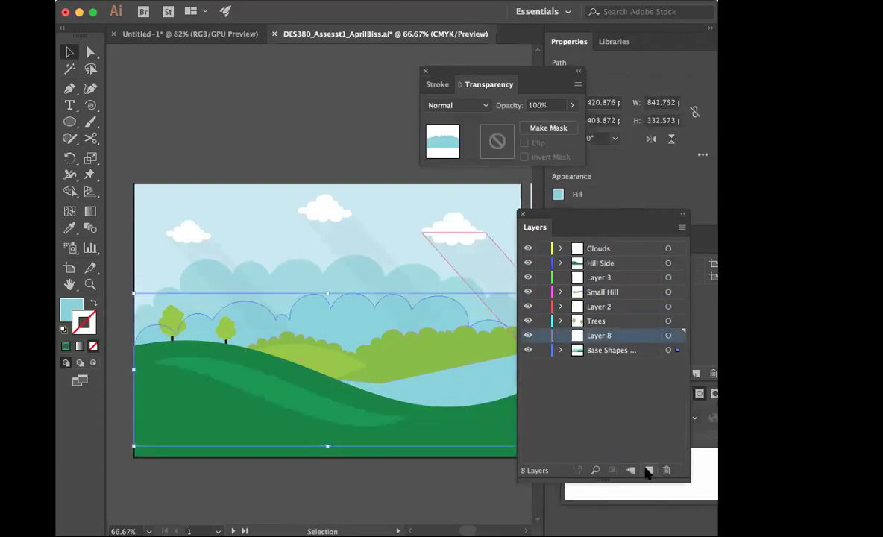
pyautogui.doubleClick(597, 336)
pyautogui.write('Back')
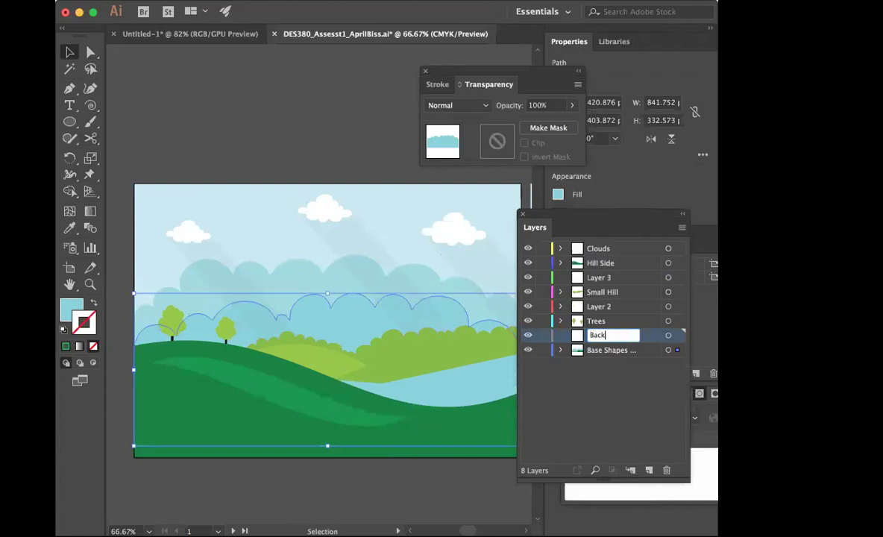
pyautogui.write('ground Clouds')
pyautogui.press('Return')
pyautogui.moveTo(677, 354); pyautogui.dragTo(678, 336)
# Step: Try placing the Background Clouds layer beneath Base Shapes, and undo the reorder
pyautogui.moveTo(579, 337); pyautogui.dragTo(581, 358)
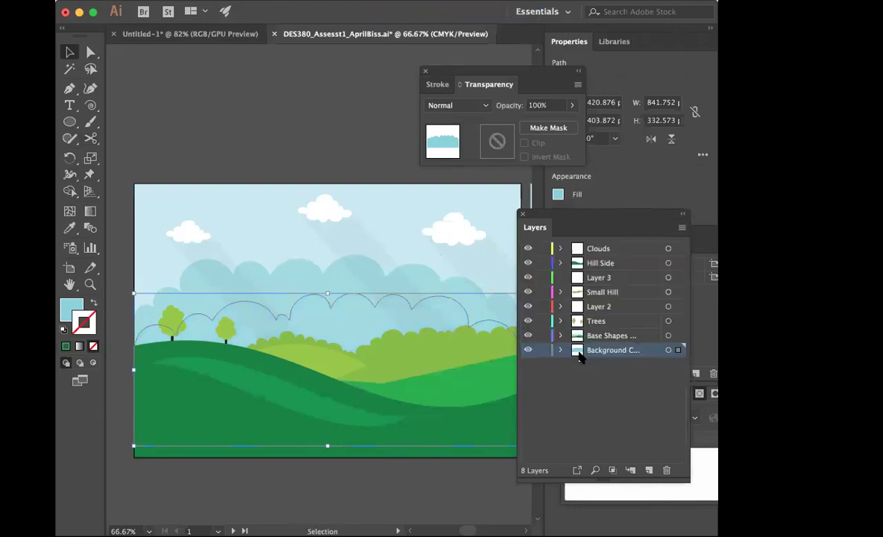
pyautogui.press('super+z')
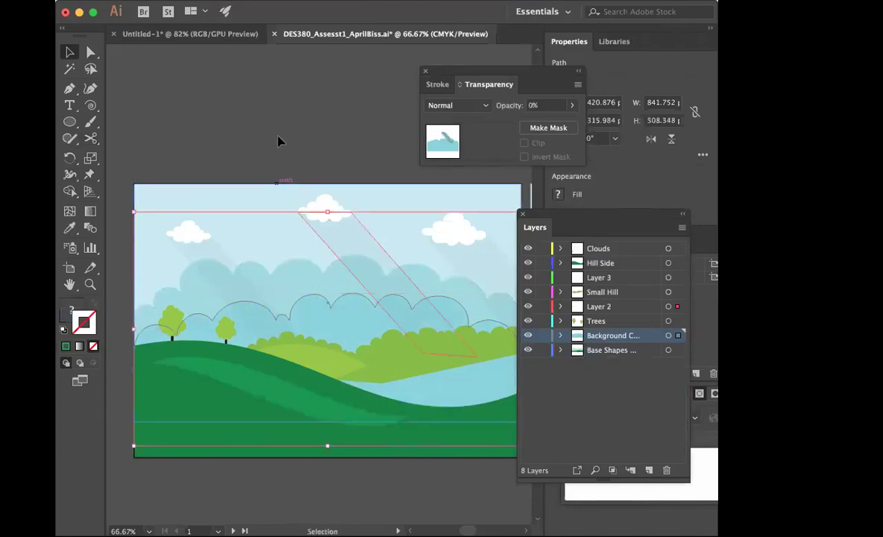
pyautogui.click(256, 125)
# Step: Add the rear cloud bank to the Background Clouds layer and place that layer beneath Base Shapes
pyautogui.click(314, 305)
pyautogui.click(669, 336)
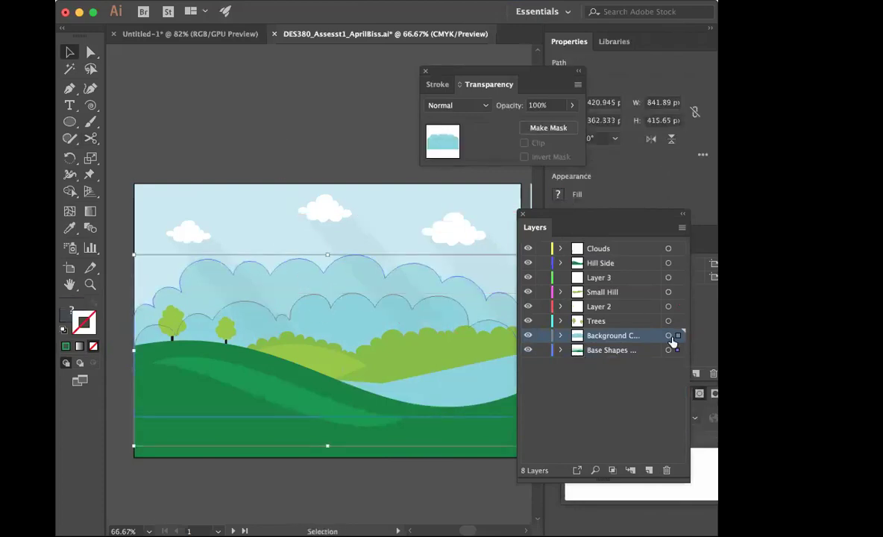
pyautogui.moveTo(676, 351); pyautogui.dragTo(676, 336)
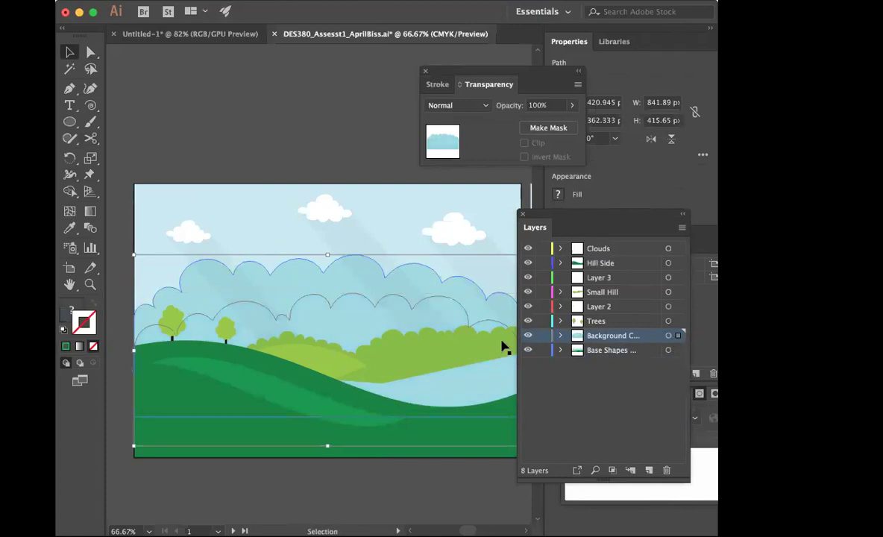
pyautogui.moveTo(601, 339); pyautogui.dragTo(598, 360)
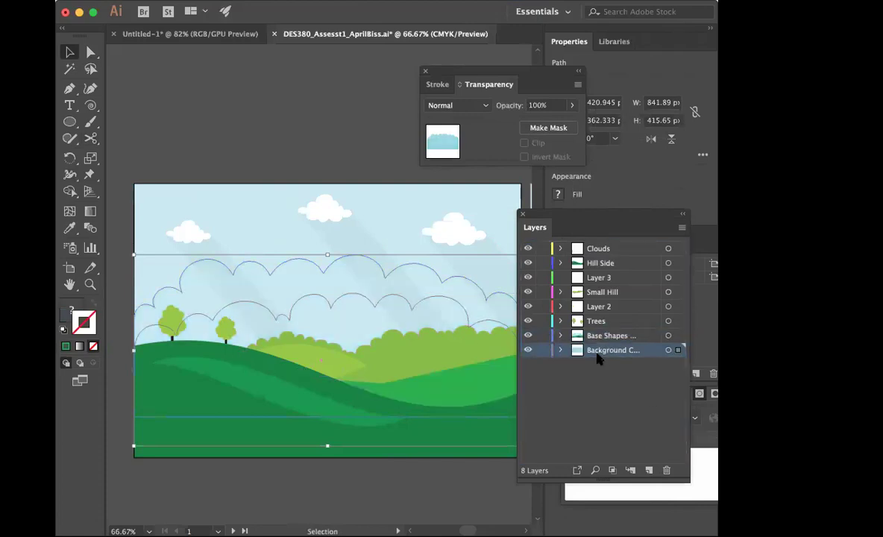
# Step: Create a layer named Sky above Base Shapes and move the pale blue sky rectangle into it
pyautogui.click(291, 129)
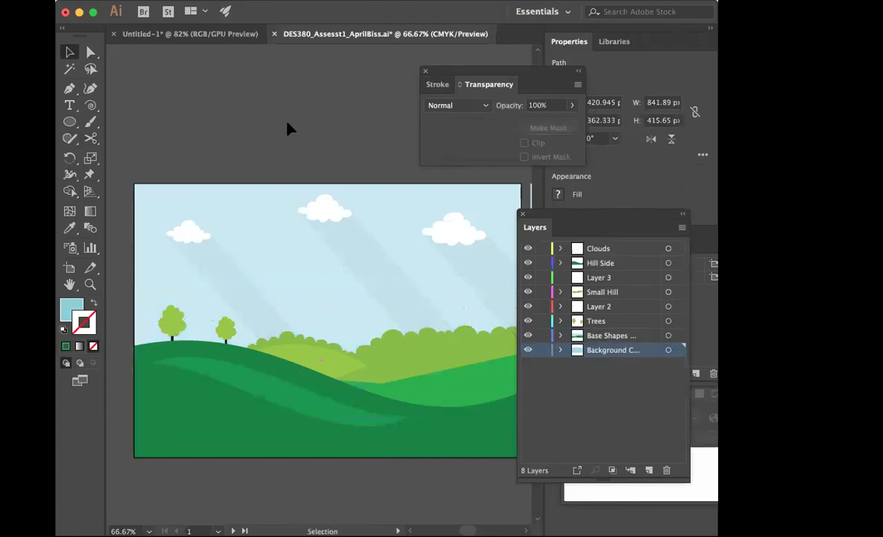
pyautogui.click(257, 219)
pyautogui.click(649, 470)
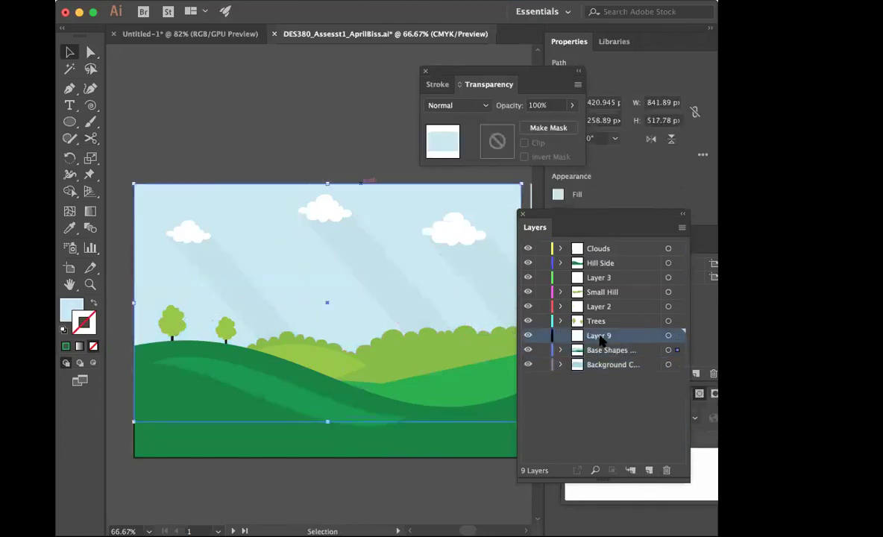
pyautogui.doubleClick(600, 336)
pyautogui.write('A')
pyautogui.write('ky')
pyautogui.press('Return')
pyautogui.moveTo(679, 353); pyautogui.dragTo(680, 336)
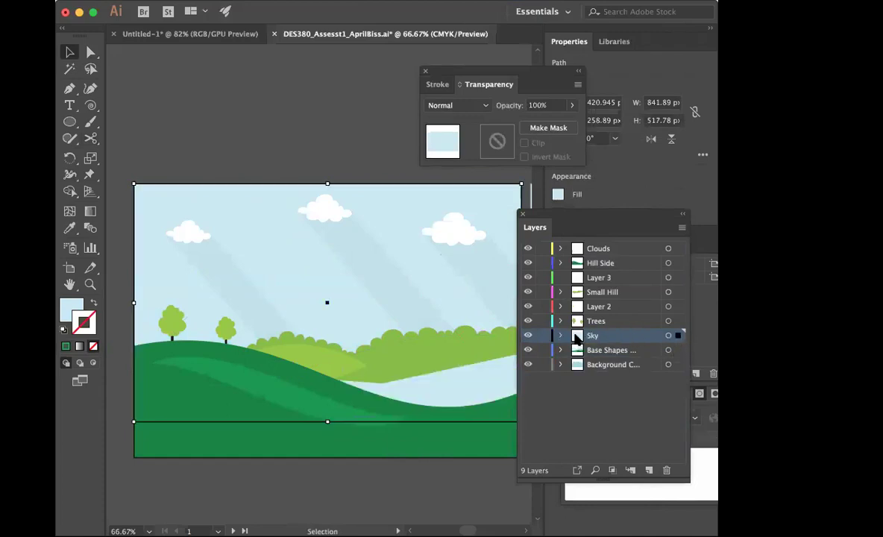
# Step: Check the paths inside the Background Clouds layer and place the Sky layer beneath it at the very back
pyautogui.click(579, 365)
pyautogui.click(561, 365)
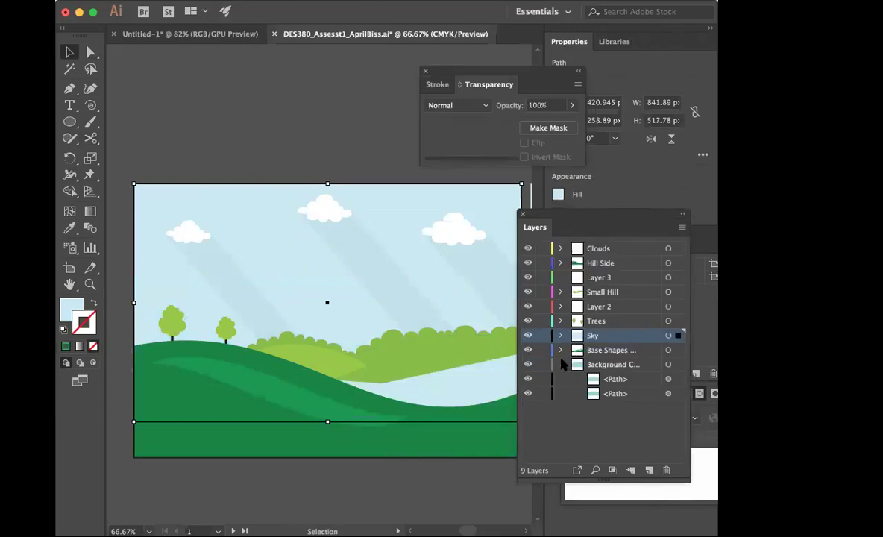
pyautogui.click(561, 365)
pyautogui.moveTo(578, 337); pyautogui.dragTo(577, 372)
pyautogui.click(286, 109)
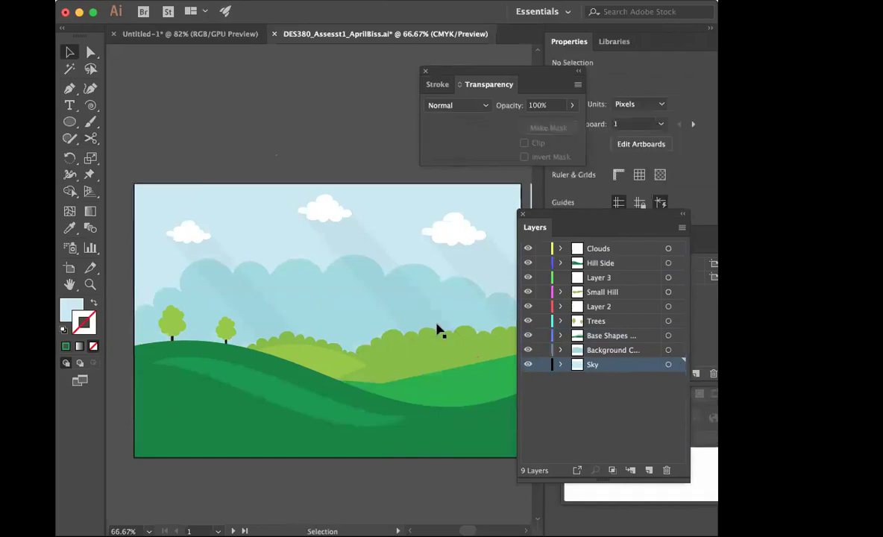
# Step: Check the hill paths inside Base Shapes and move that layer up between Layer 3 and Small Hill
pyautogui.click(560, 336)
pyautogui.scroll(-1, 632, 422)
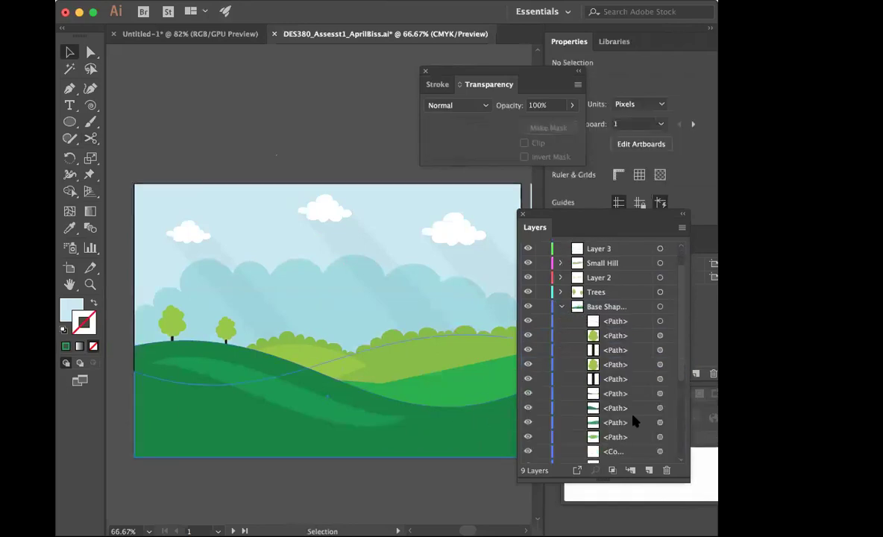
pyautogui.click(609, 421)
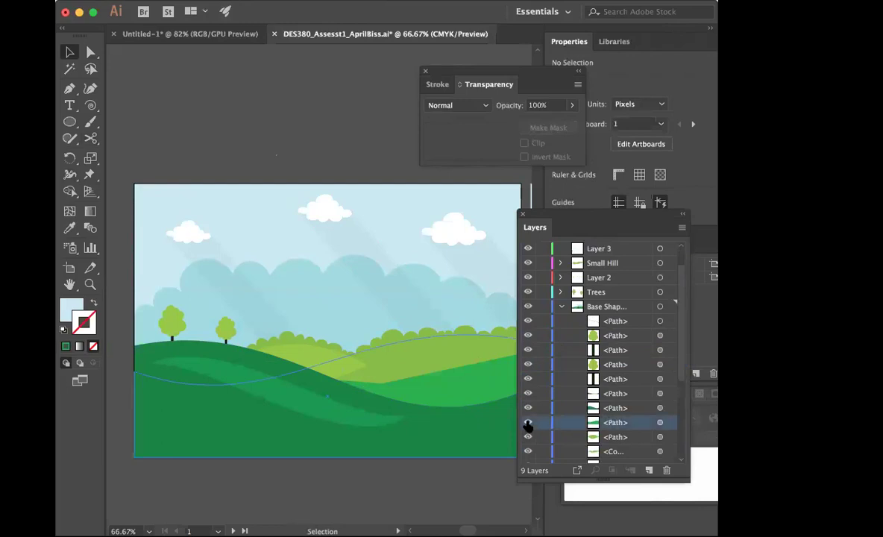
pyautogui.click(562, 306)
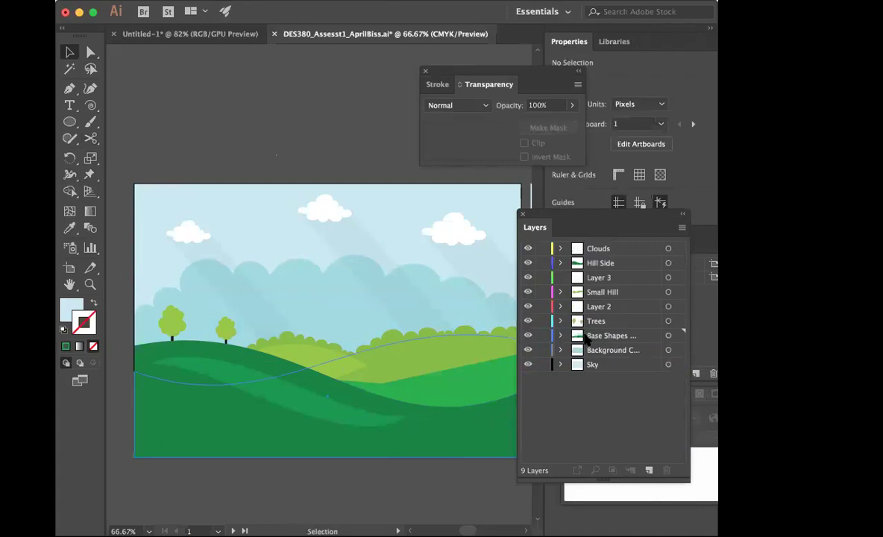
pyautogui.moveTo(585, 337); pyautogui.dragTo(531, 287)
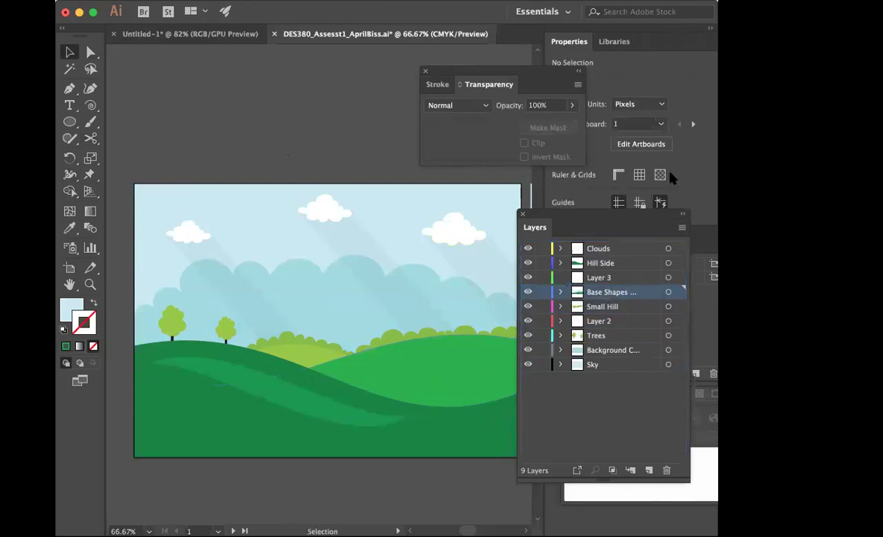
pyautogui.press('super+Tab')
pyautogui.click(368, 127)
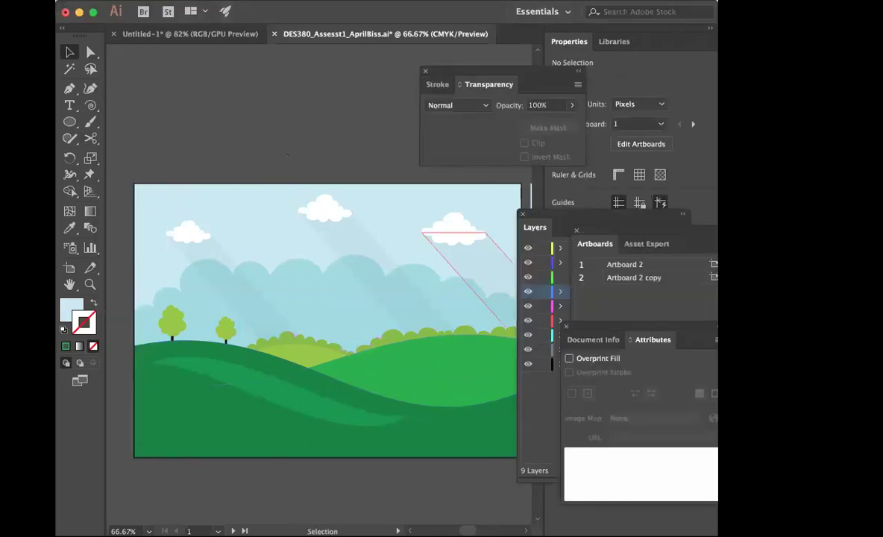
pyautogui.hotkey('shift', 'Tab')
pyautogui.hotkey('shift', 'Tab')
# Step: Draw a gently arched open path with the Pen tool along the upper slope of the mid-green hill
pyautogui.click(70, 88)
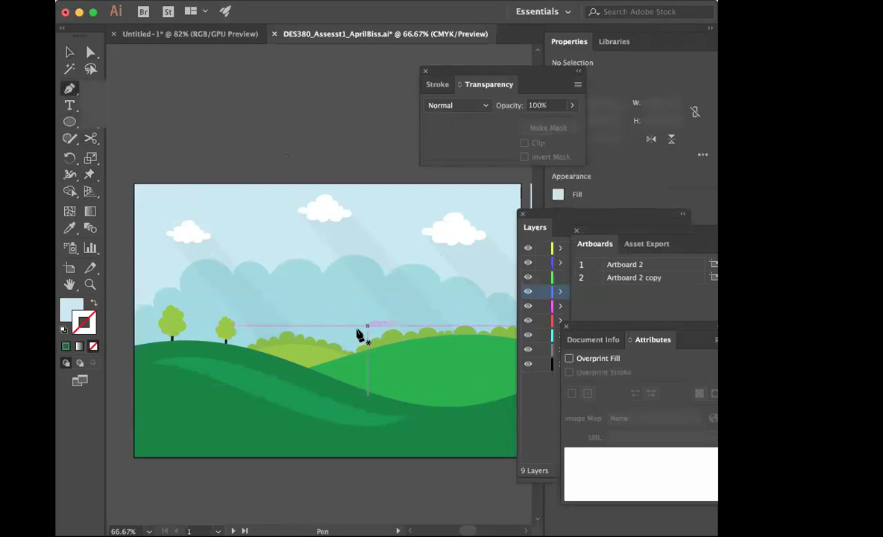
pyautogui.click(352, 370)
pyautogui.click(493, 350)
pyautogui.moveTo(545, 362); pyautogui.dragTo(464, 362)
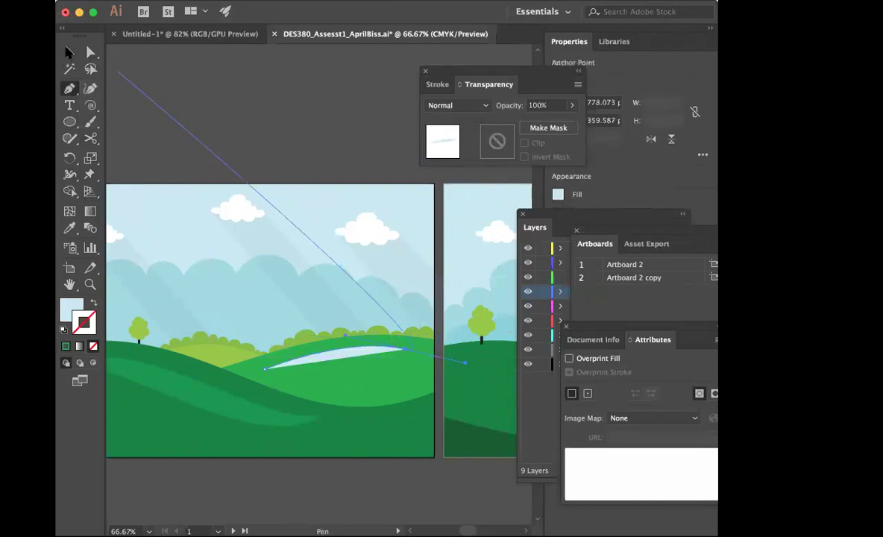
pyautogui.click(70, 52)
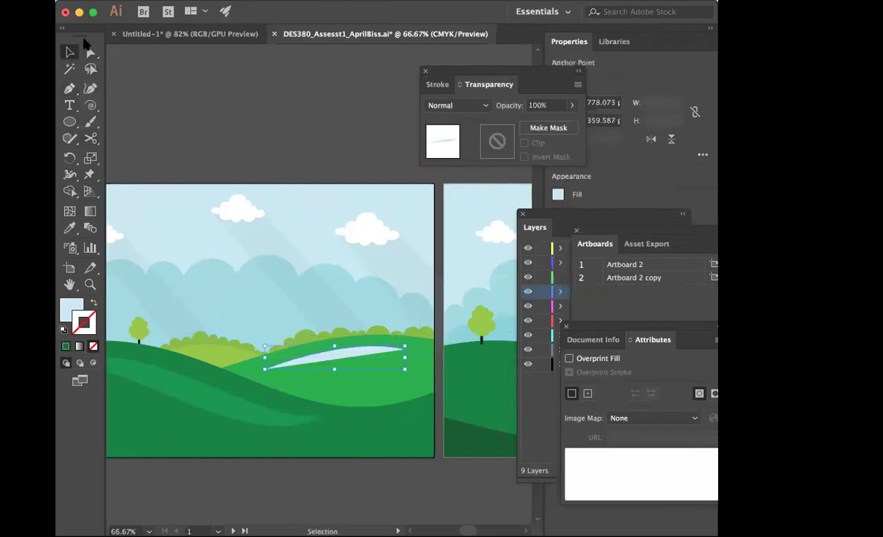
# Step: Remove the arched path's fill and give it a lighter green stroke, colour 47E272
pyautogui.click(94, 301)
pyautogui.click(69, 228)
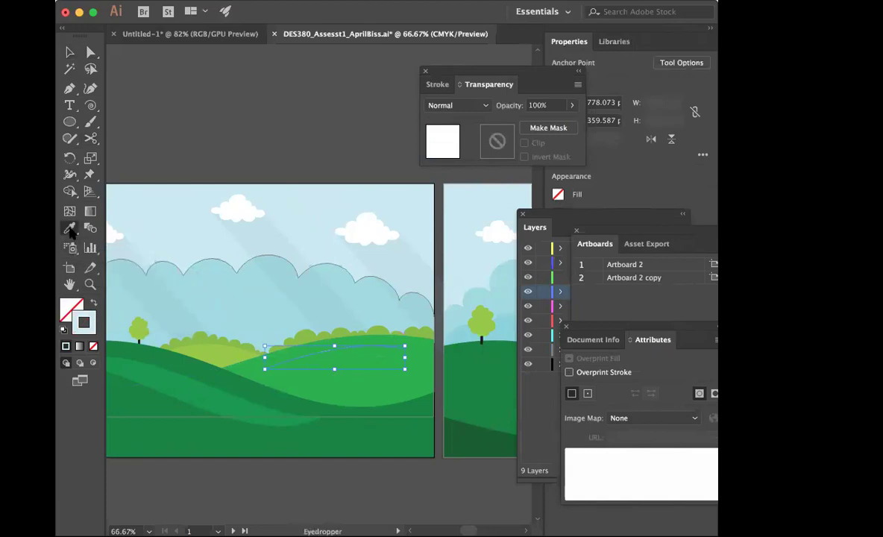
pyautogui.click(390, 392)
pyautogui.click(94, 302)
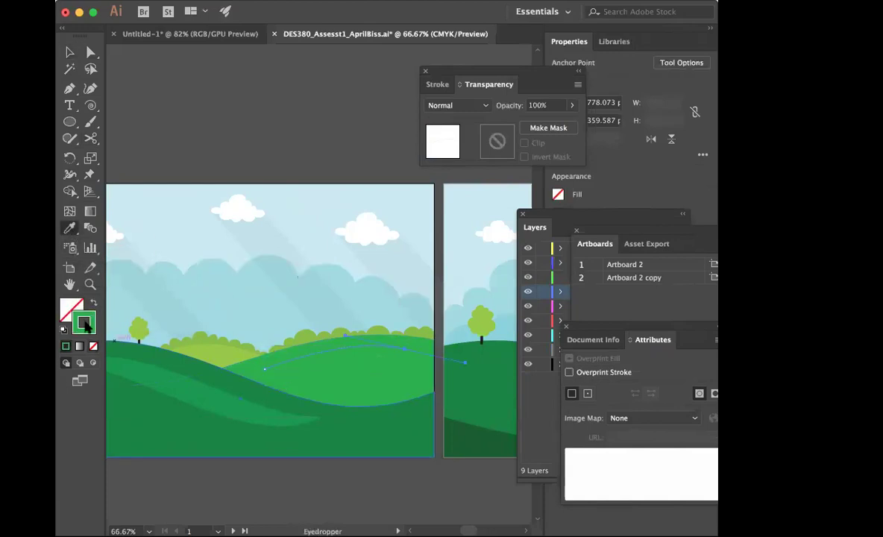
pyautogui.doubleClick(85, 324)
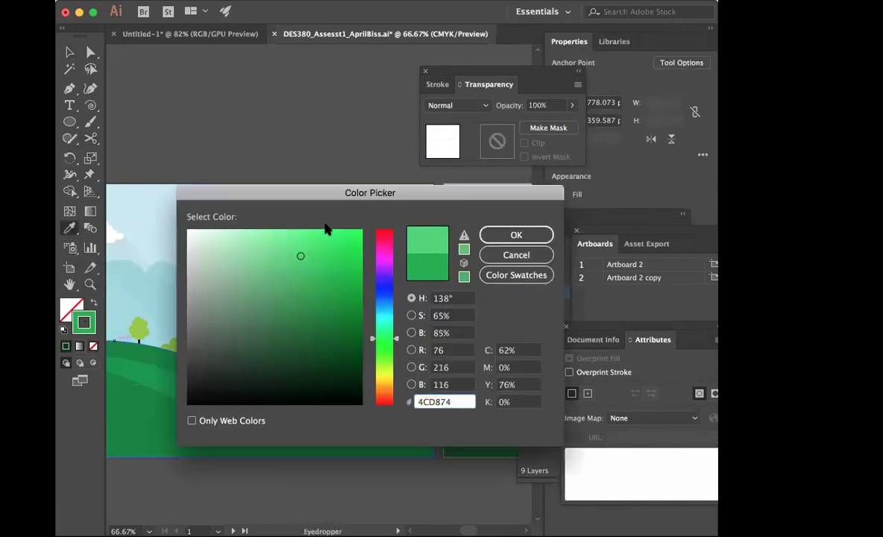
pyautogui.click(306, 252)
pyautogui.click(516, 235)
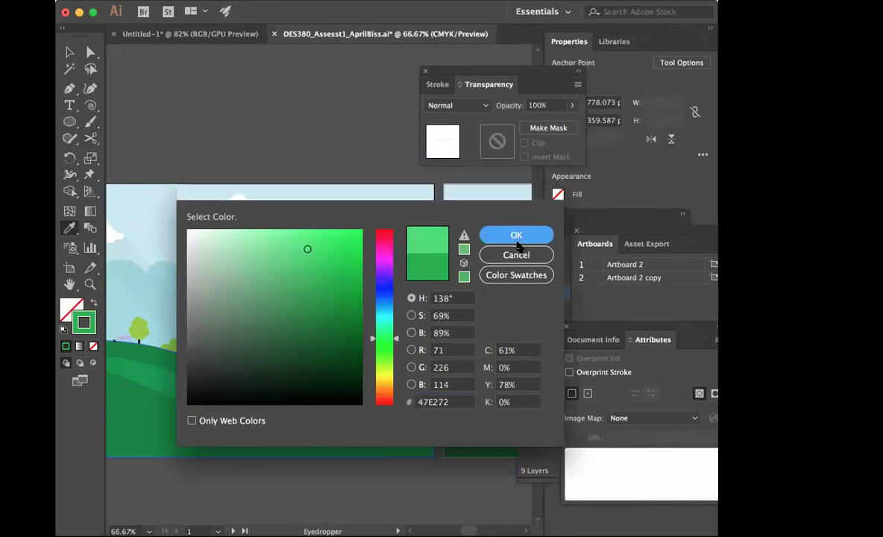
# Step: Set the highlight's stroke weight to 16 pt and apply the width profile that tapers at both ends
pyautogui.click(69, 53)
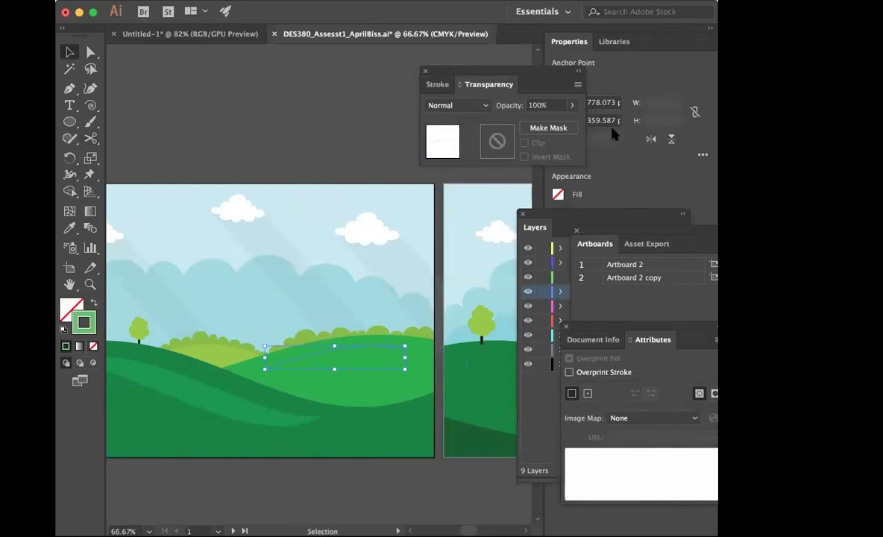
pyautogui.click(438, 85)
pyautogui.click(528, 106)
pyautogui.click(544, 267)
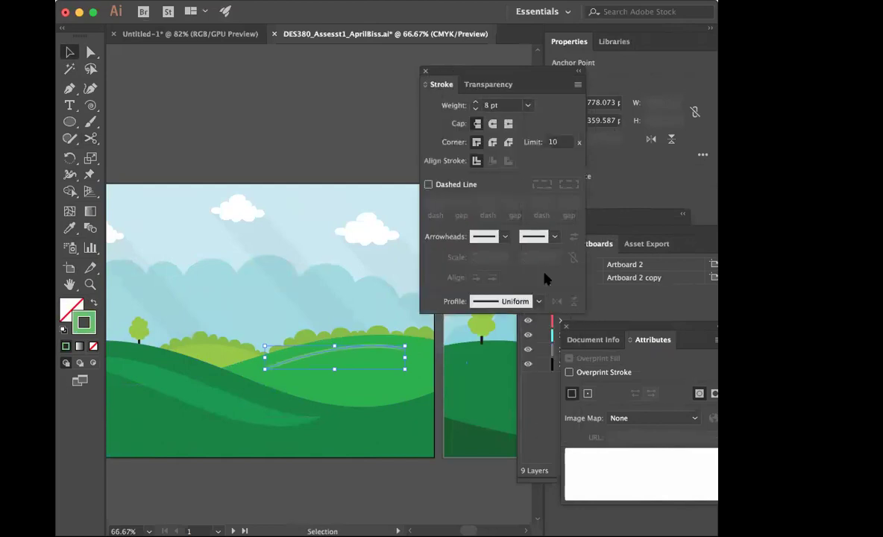
pyautogui.click(528, 106)
pyautogui.click(543, 328)
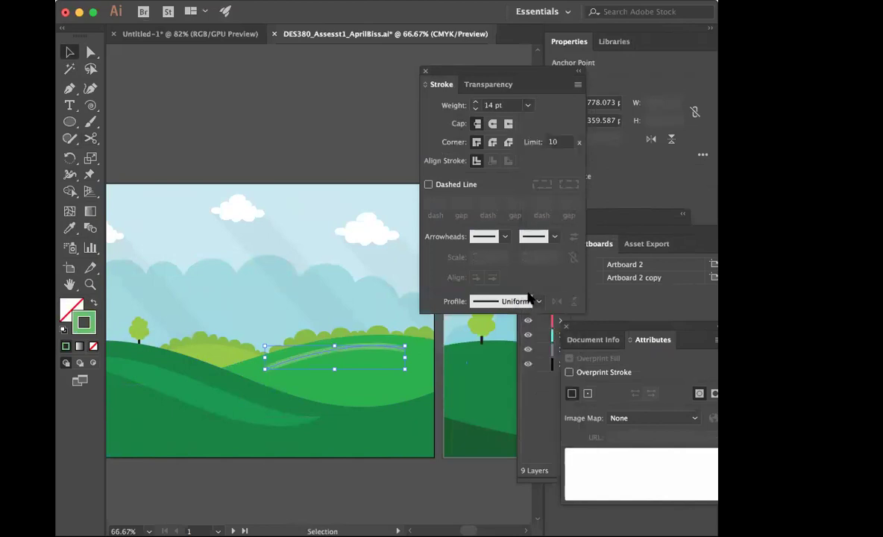
pyautogui.click(532, 302)
pyautogui.click(512, 353)
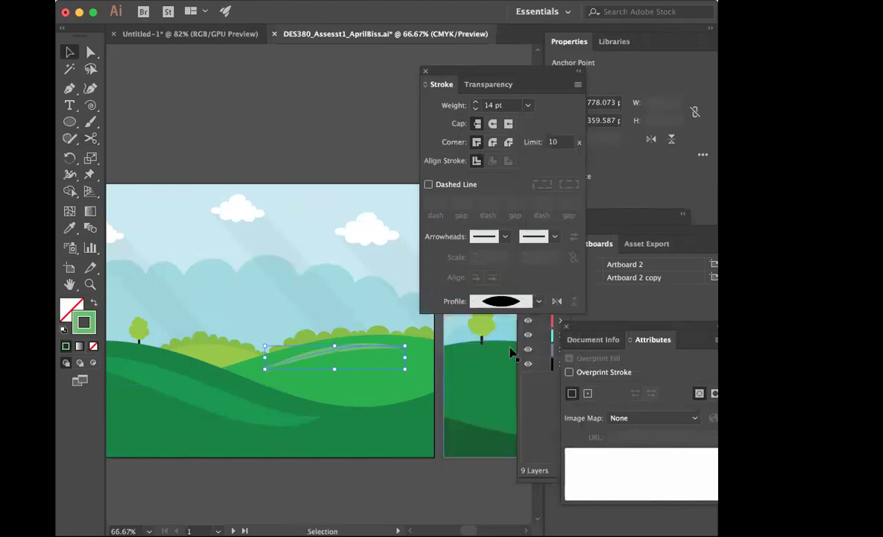
pyautogui.click(528, 105)
pyautogui.click(549, 348)
pyautogui.press('super+Tab')
pyautogui.click(453, 126)
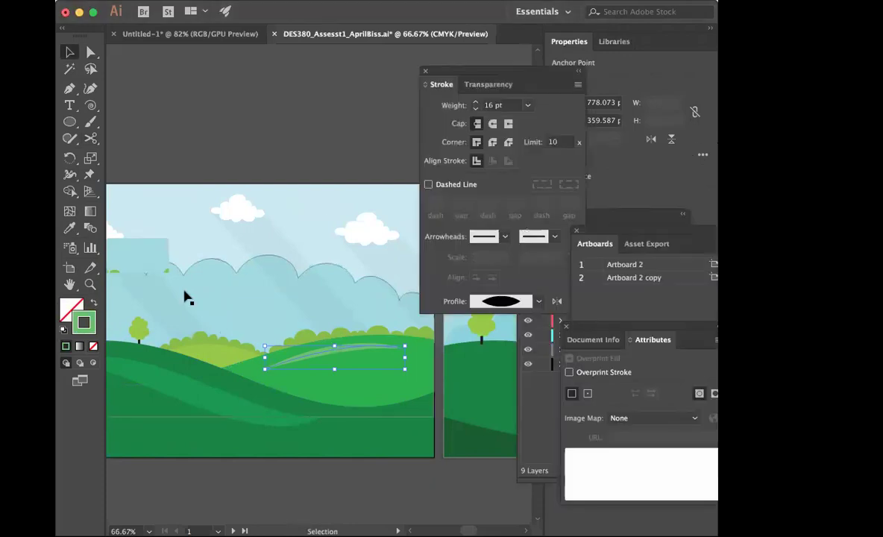
# Step: Lengthen the highlight by moving its lower anchor to the dark hill's edge and its upper anchor slightly outward
pyautogui.click(119, 104)
pyautogui.click(90, 52)
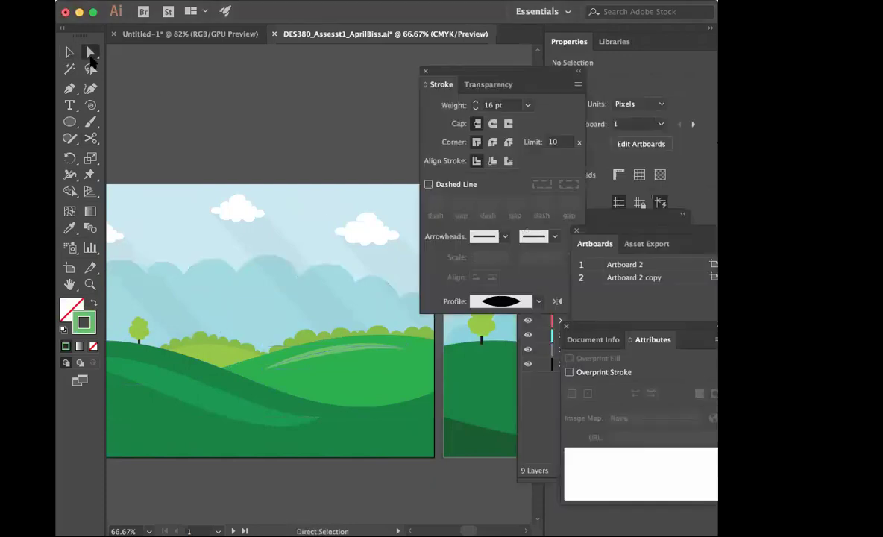
pyautogui.click(310, 357)
pyautogui.moveTo(266, 369); pyautogui.dragTo(229, 379)
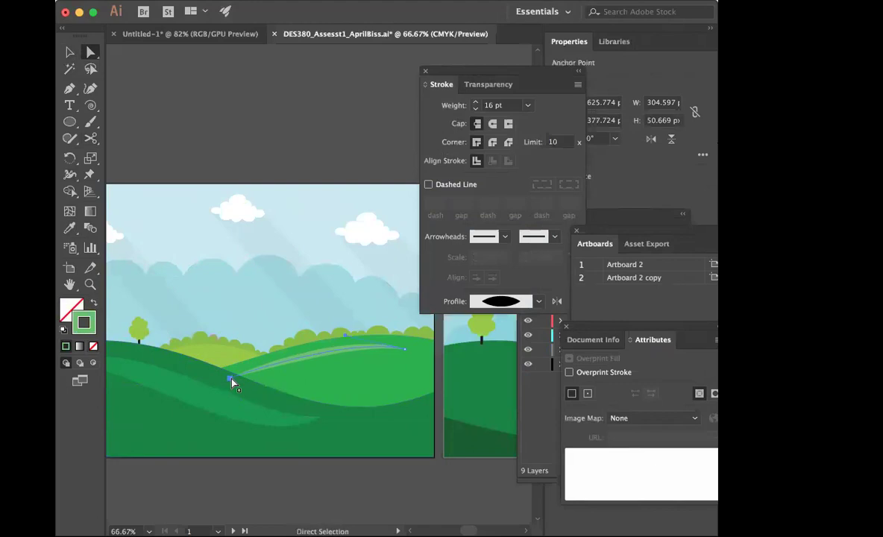
pyautogui.moveTo(406, 350); pyautogui.dragTo(415, 351)
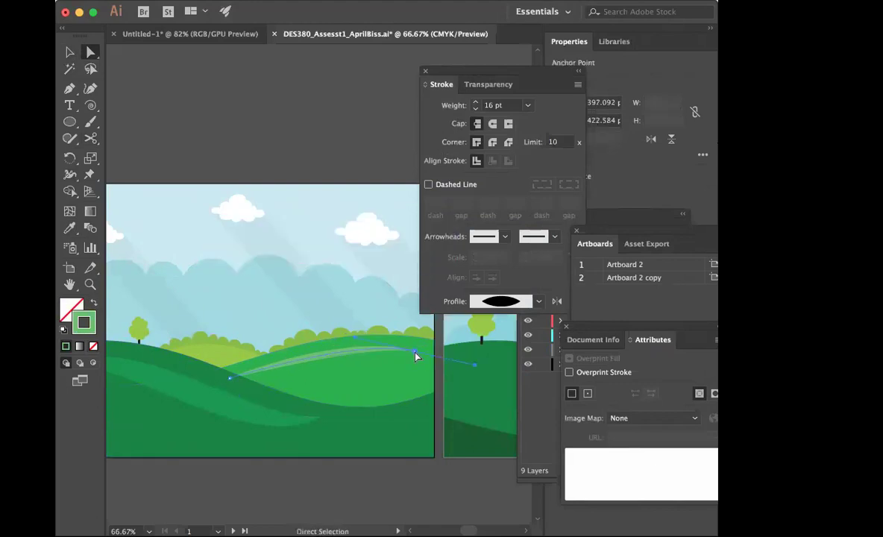
# Step: Set the lengthened highlight's stroke weight to 20 pt and deselect it
pyautogui.click(68, 51)
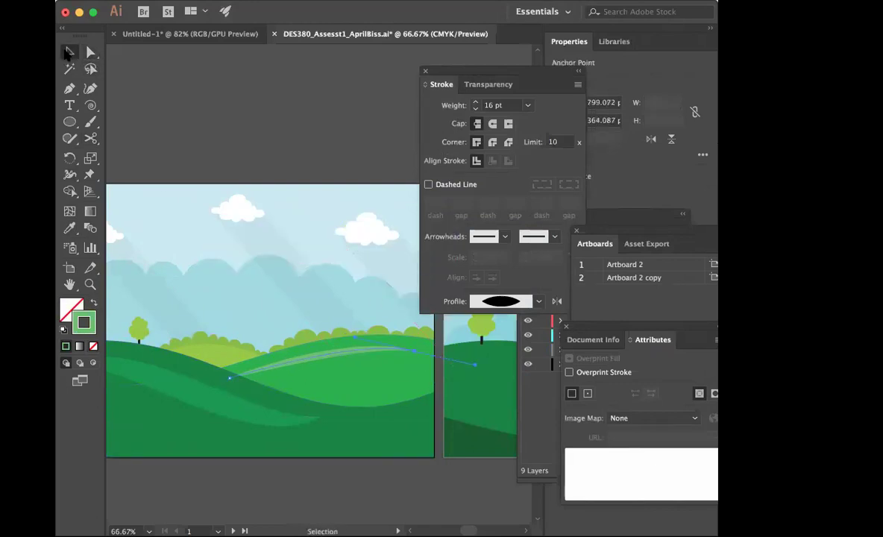
pyautogui.click(528, 106)
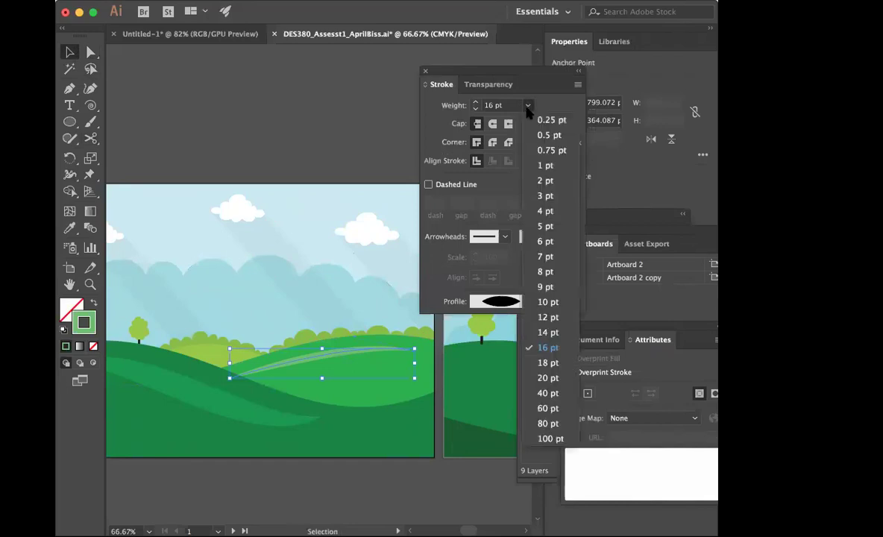
pyautogui.click(556, 377)
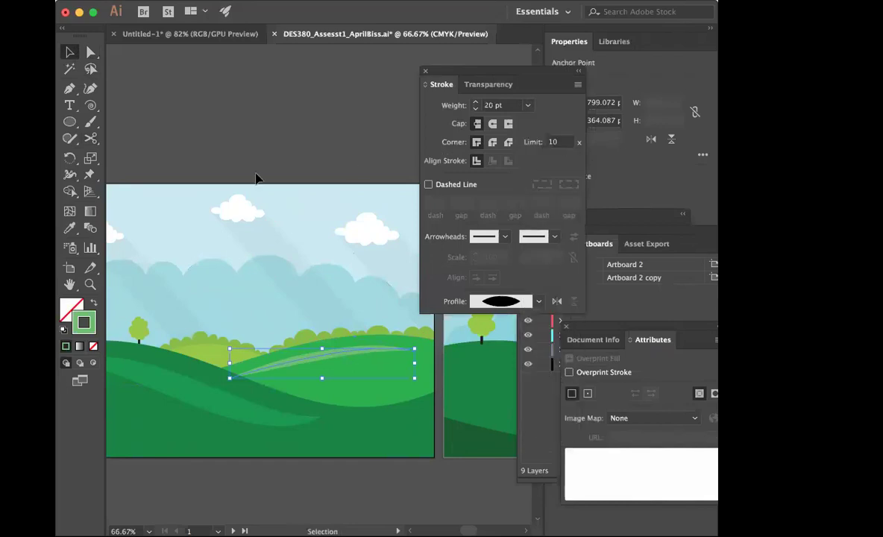
pyautogui.click(234, 125)
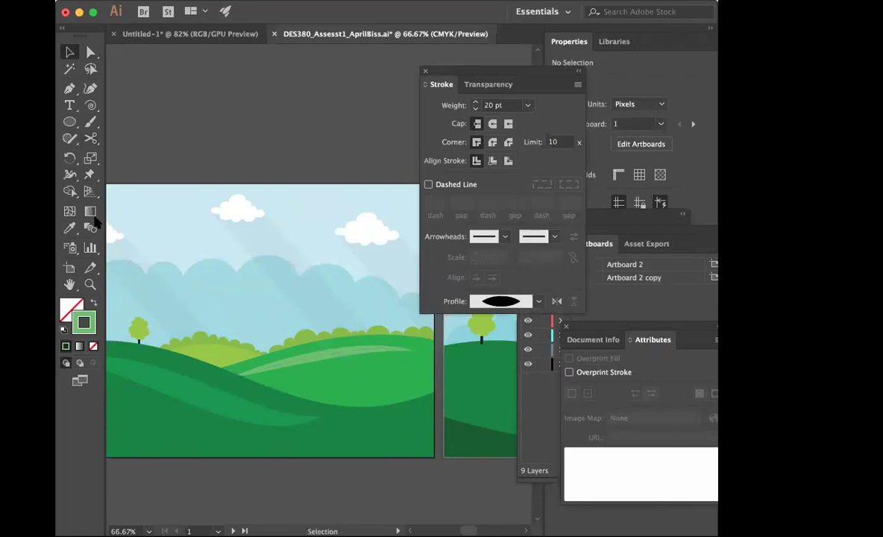
# Step: Adjust the highlight's thickness at its middle width point with the Width tool, and deselect the path
pyautogui.click(70, 175)
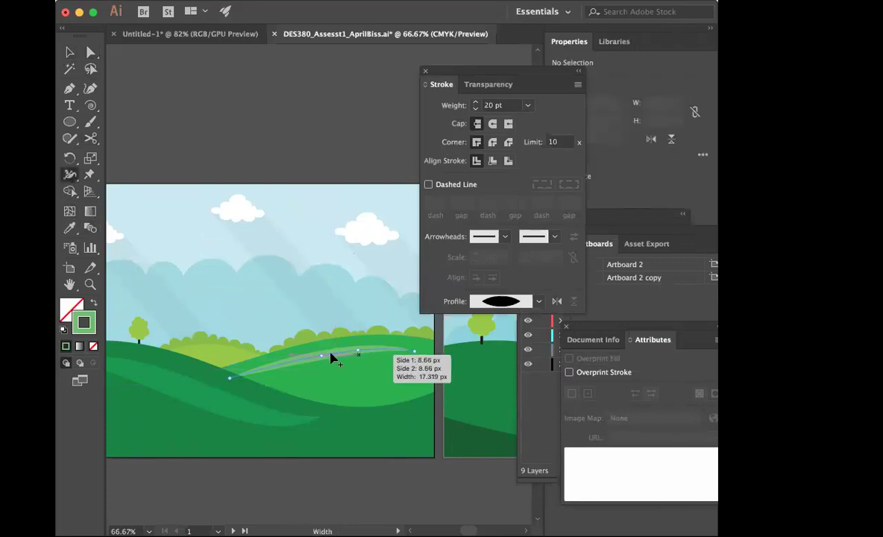
pyautogui.moveTo(321, 353); pyautogui.dragTo(322, 359)
pyautogui.click(69, 52)
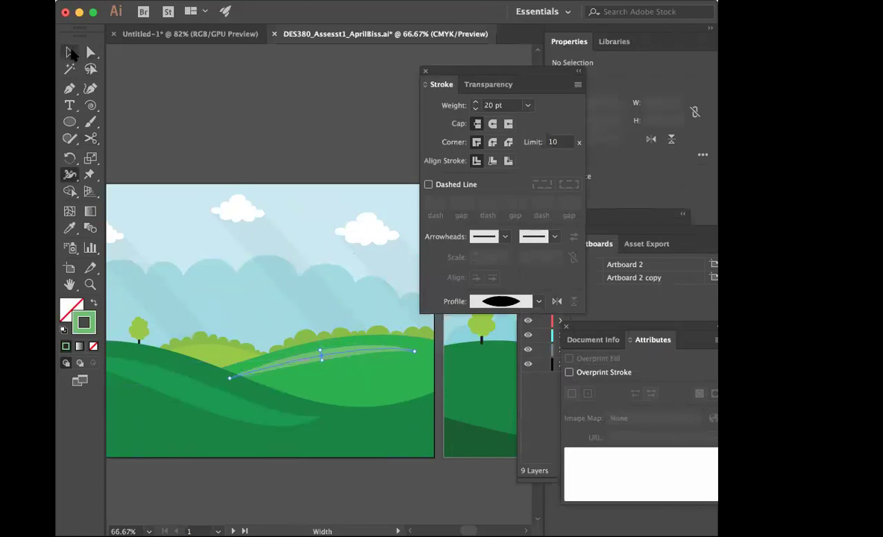
pyautogui.click(180, 88)
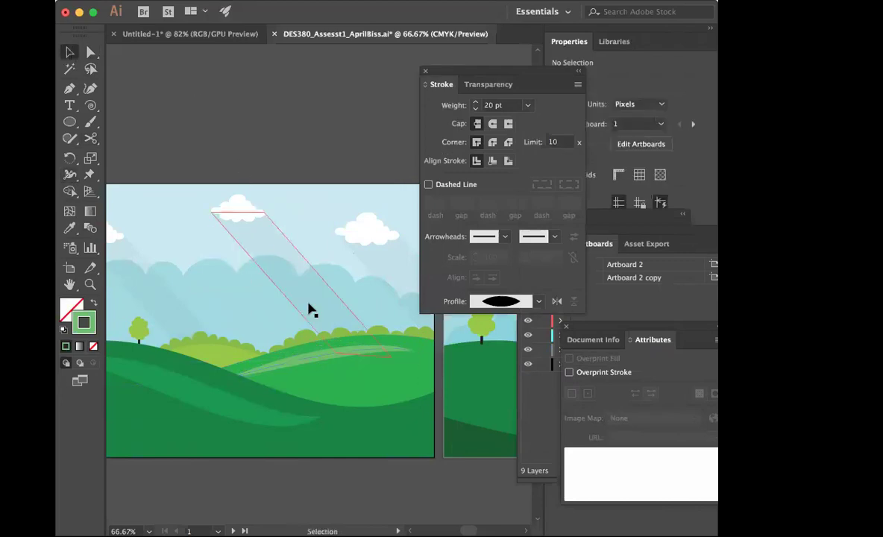
# Step: Move the floating Stroke panel clear of the artboard and review the whole landscape
pyautogui.hscroll(-5, 309, 304)
pyautogui.hscroll(1, 309, 305)
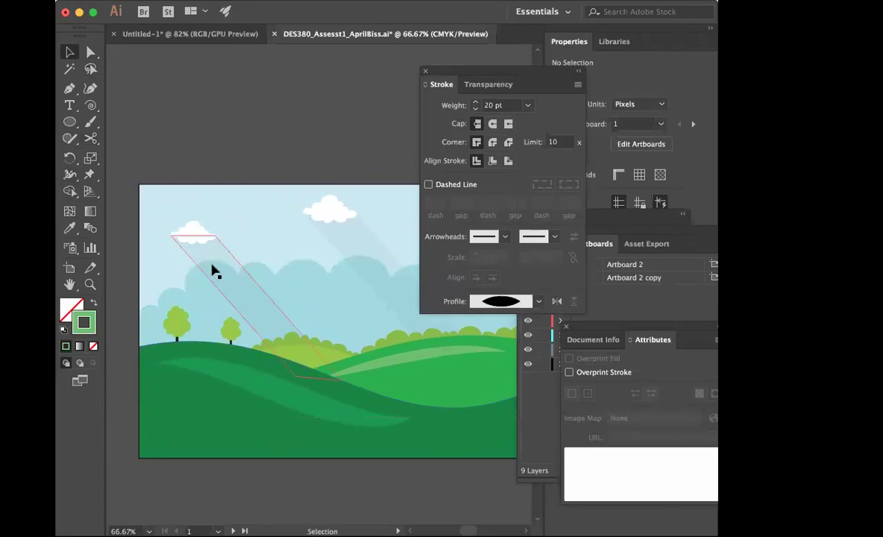
pyautogui.moveTo(465, 71); pyautogui.dragTo(716, 71)
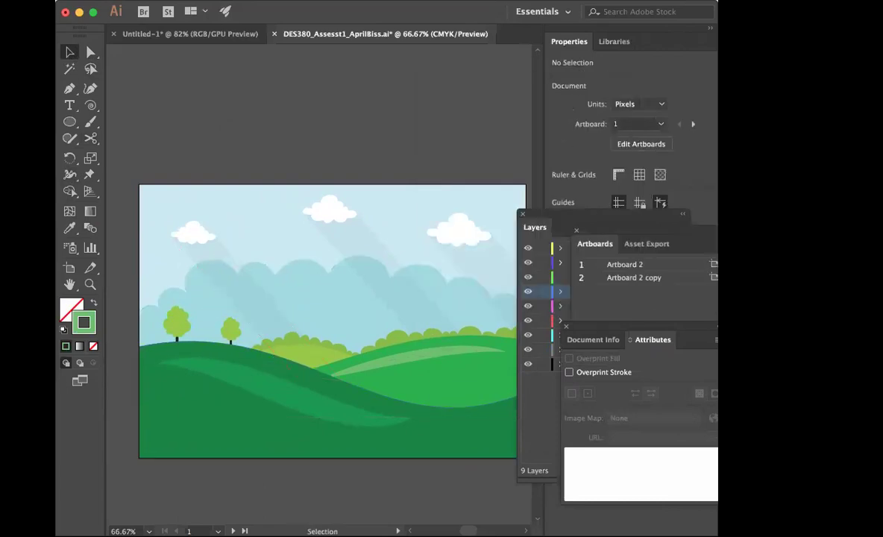
pyautogui.hscroll(2, 236, 433)
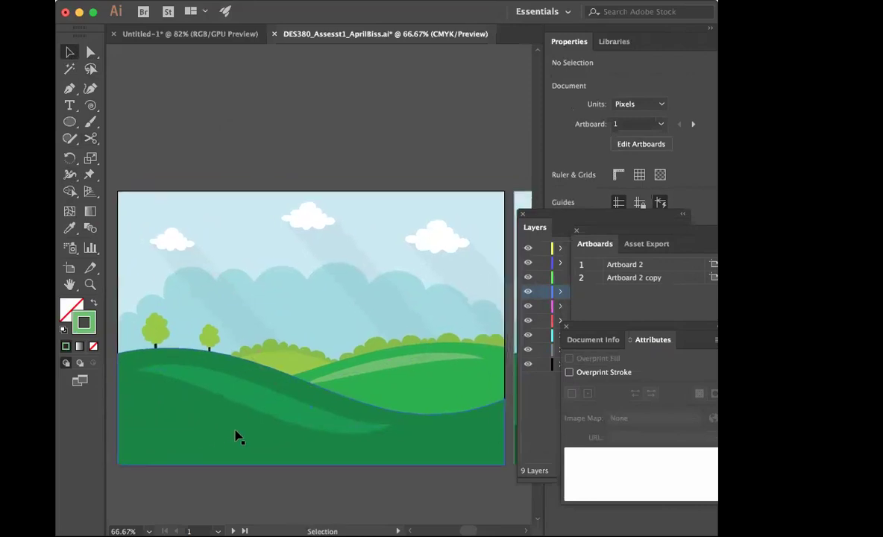
# Step: Scale a copy of a cloud shadow uniformly to 50% and place it beneath the tree farthest left on the dark hill
pyautogui.click(221, 284)
pyautogui.click(256, 263)
pyautogui.click(70, 158)
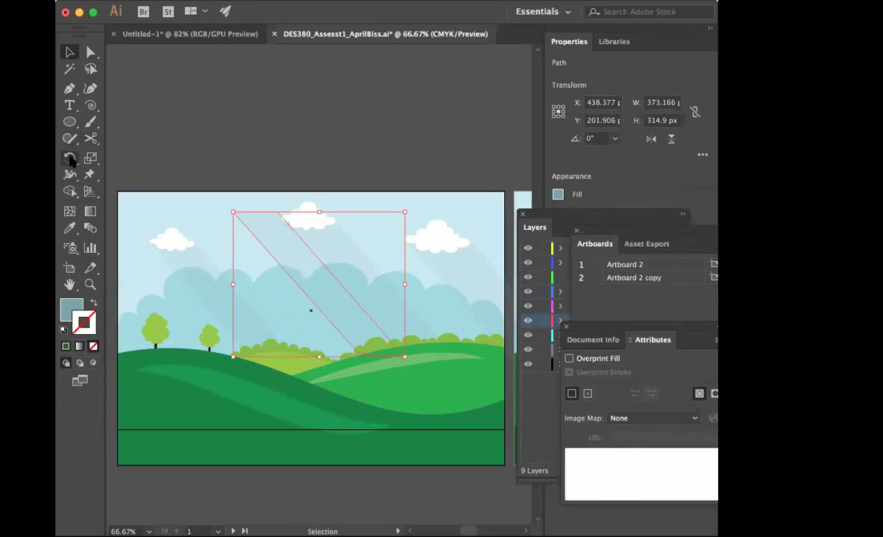
pyautogui.doubleClick(70, 160)
pyautogui.click(250, 327)
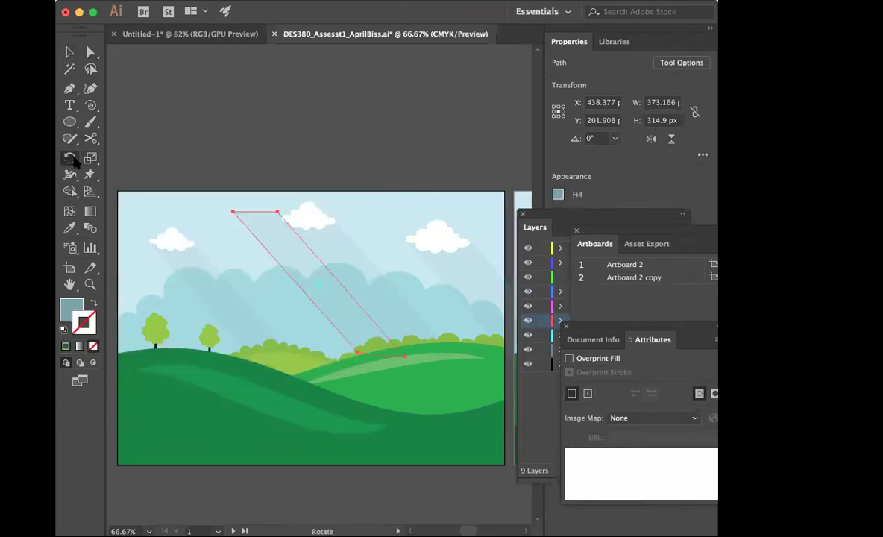
pyautogui.click(71, 159)
pyautogui.doubleClick(90, 158)
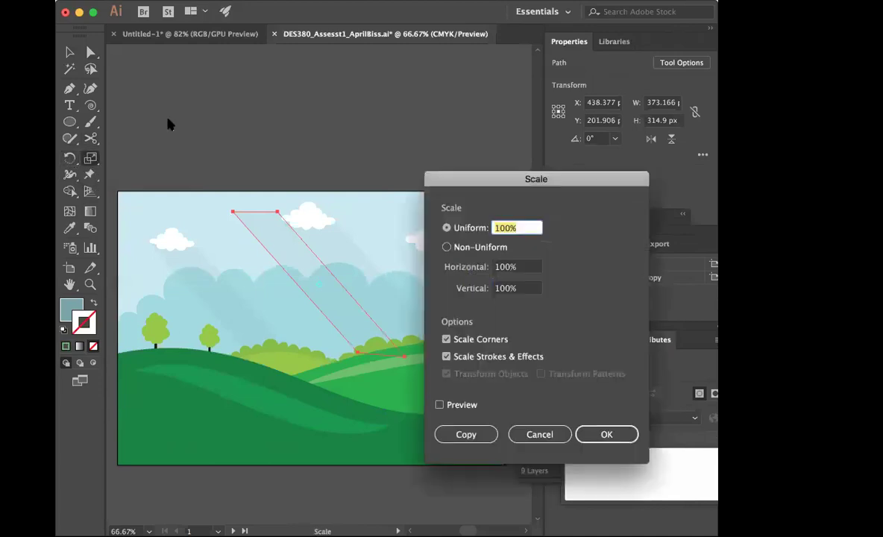
pyautogui.write('50')
pyautogui.press('Return')
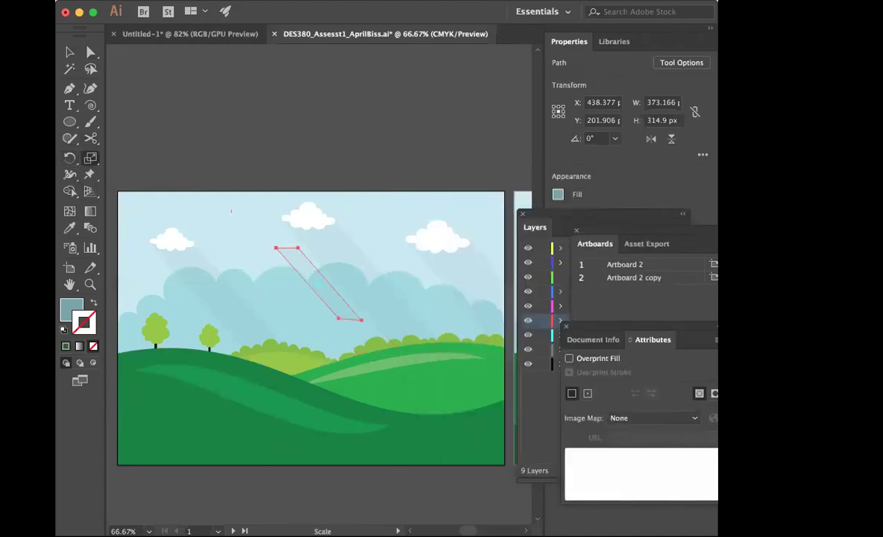
pyautogui.click(69, 51)
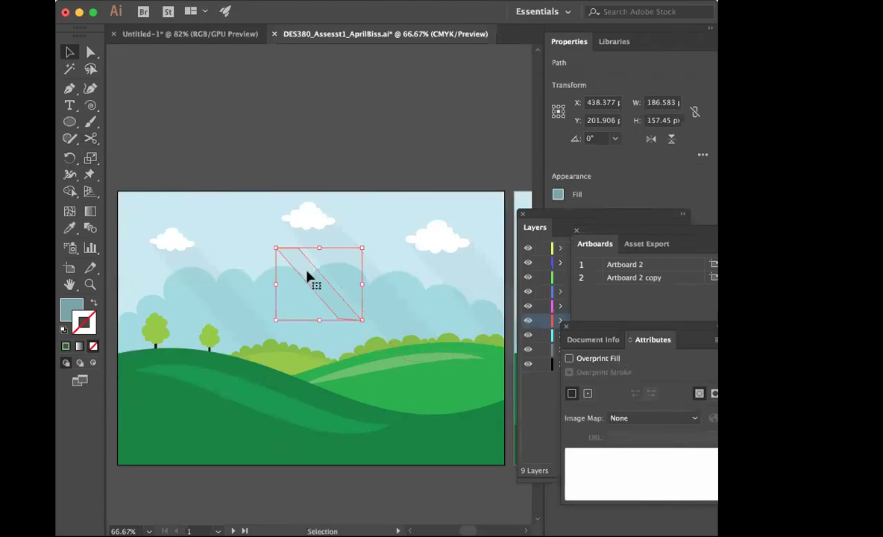
pyautogui.moveTo(204, 349); pyautogui.dragTo(173, 365)
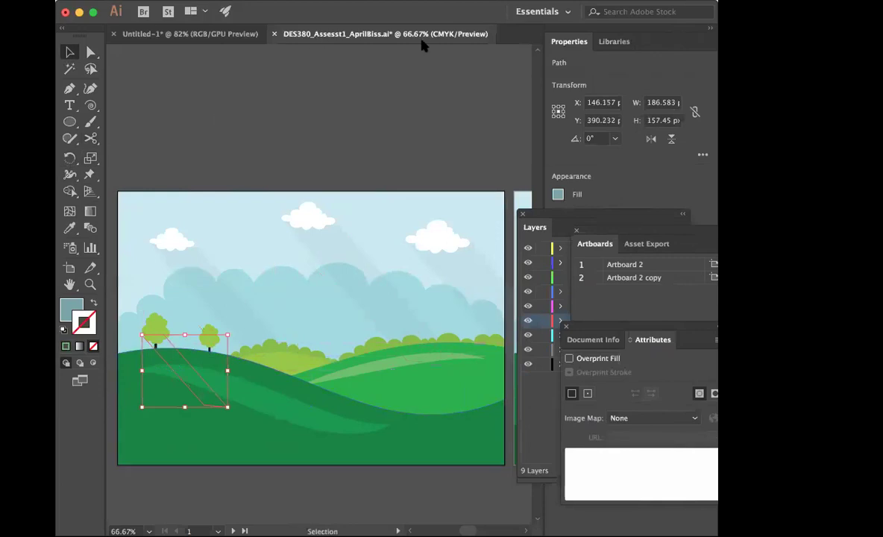
# Step: Create a layer named Tree Shadows above all other layers and transfer the selected tree shadow onto it
pyautogui.click(629, 228)
pyautogui.click(610, 220)
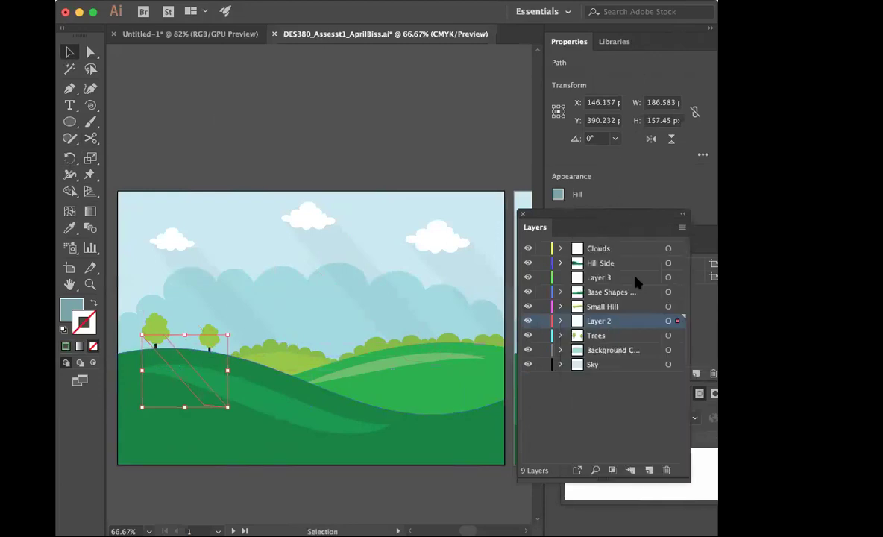
pyautogui.click(649, 470)
pyautogui.moveTo(629, 325); pyautogui.dragTo(619, 249)
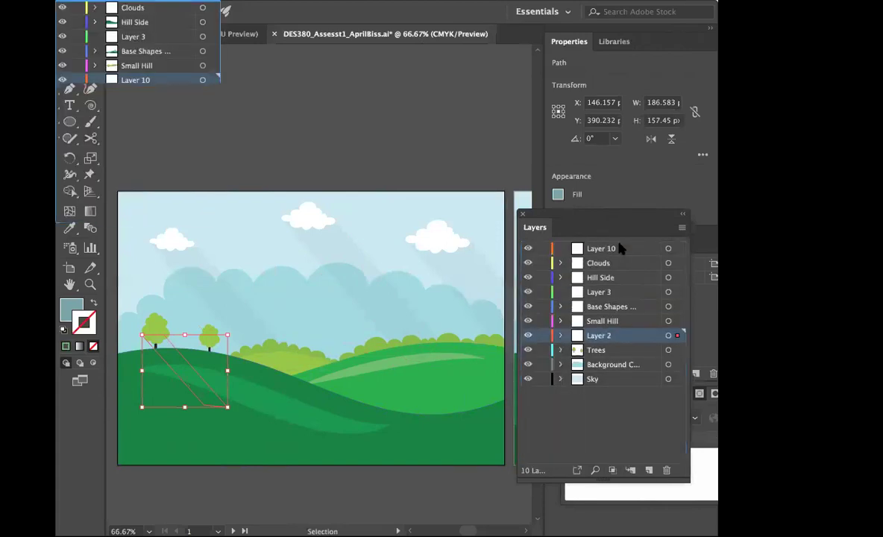
pyautogui.doubleClick(603, 249)
pyautogui.write('Tree Shadows')
pyautogui.press('Return')
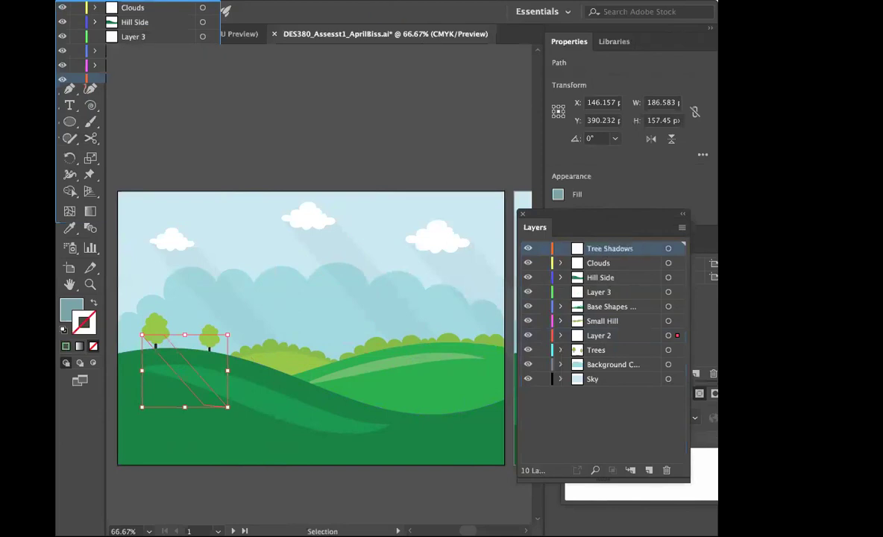
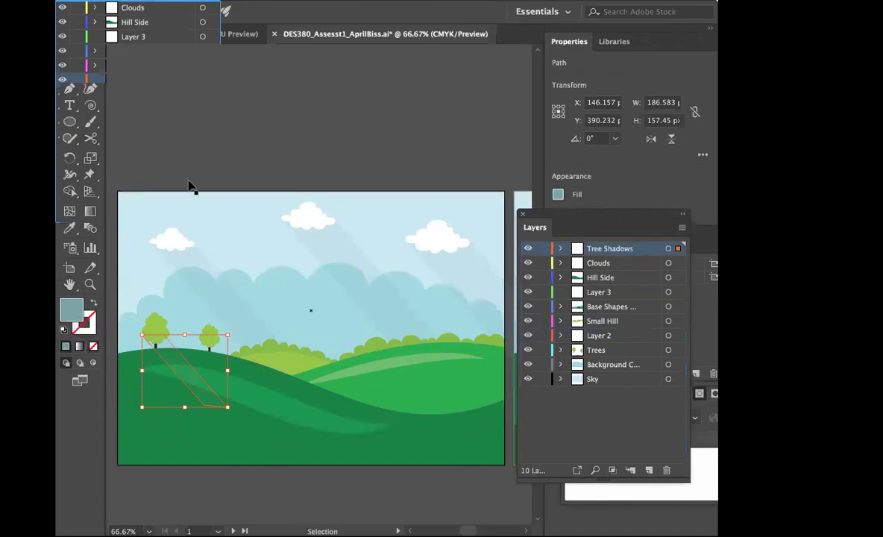
pyautogui.click(218, 249)
pyautogui.click(192, 393)
# Step: Move the floating Layers and Artboards panels clear of the opacity setting and raise the tree shadow's opacity to 45%
pyautogui.moveTo(556, 214); pyautogui.dragTo(575, 321)
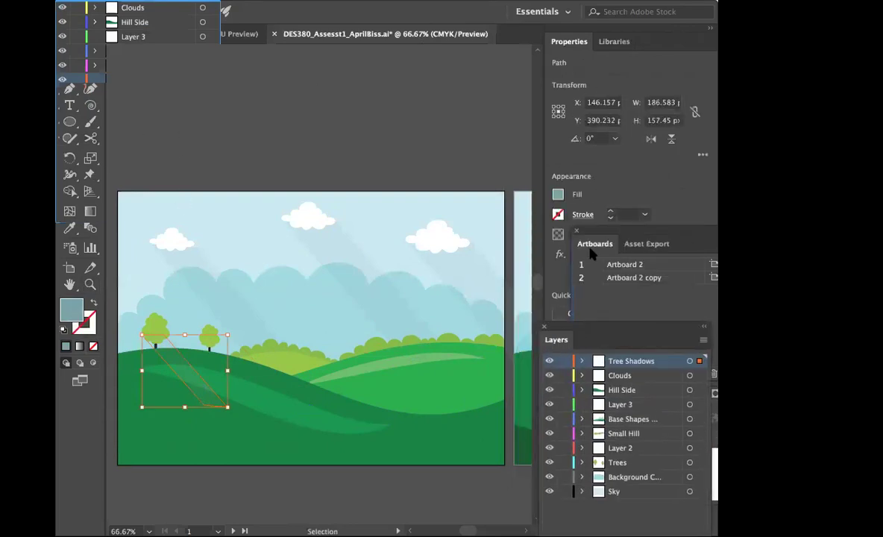
pyautogui.moveTo(609, 232); pyautogui.dragTo(739, 240)
pyautogui.click(645, 235)
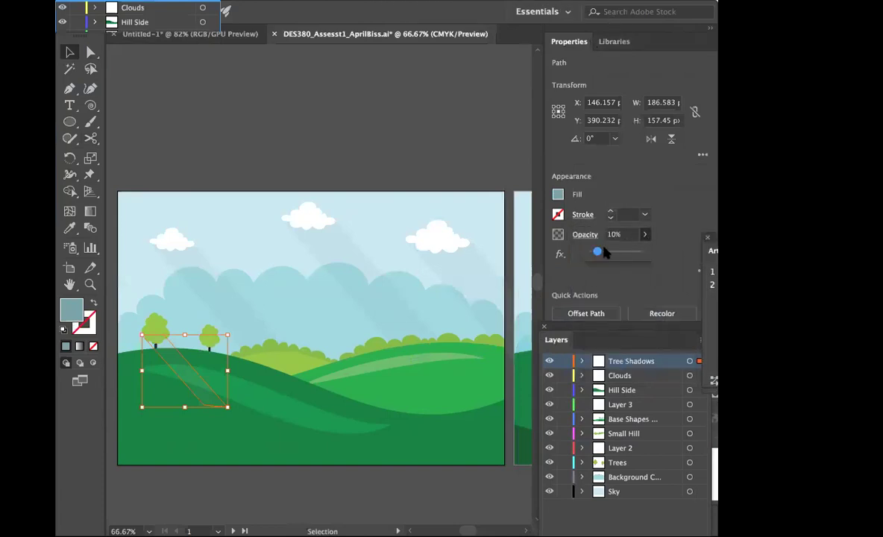
pyautogui.moveTo(600, 254); pyautogui.dragTo(614, 253)
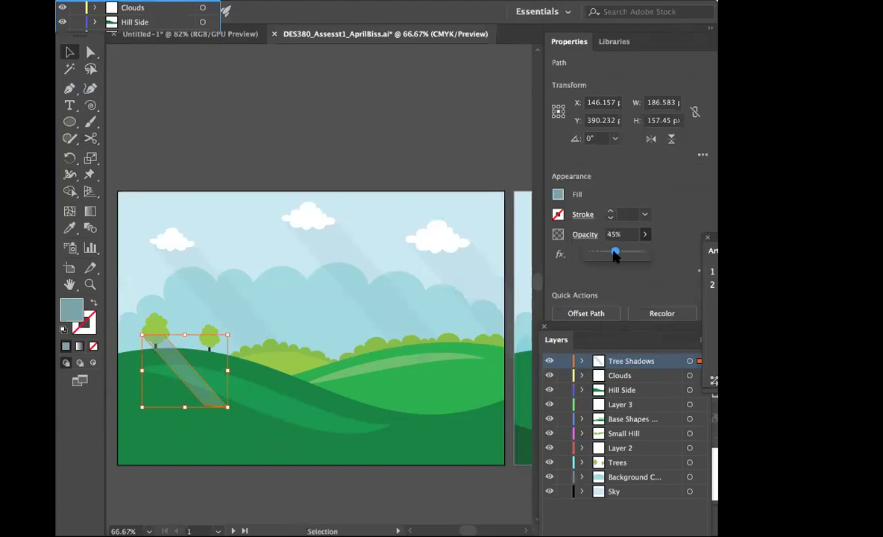
pyautogui.click(559, 195)
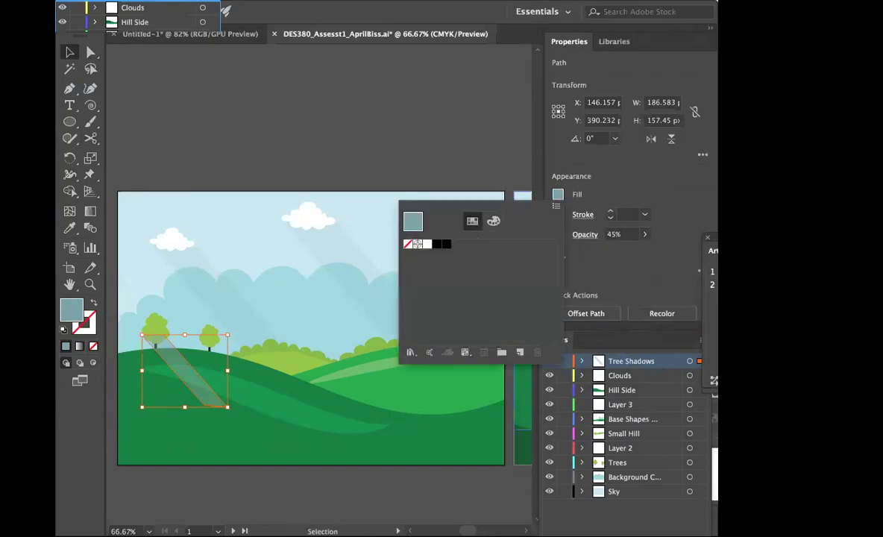
pyautogui.click(74, 228)
pyautogui.click(143, 99)
pyautogui.click(158, 325)
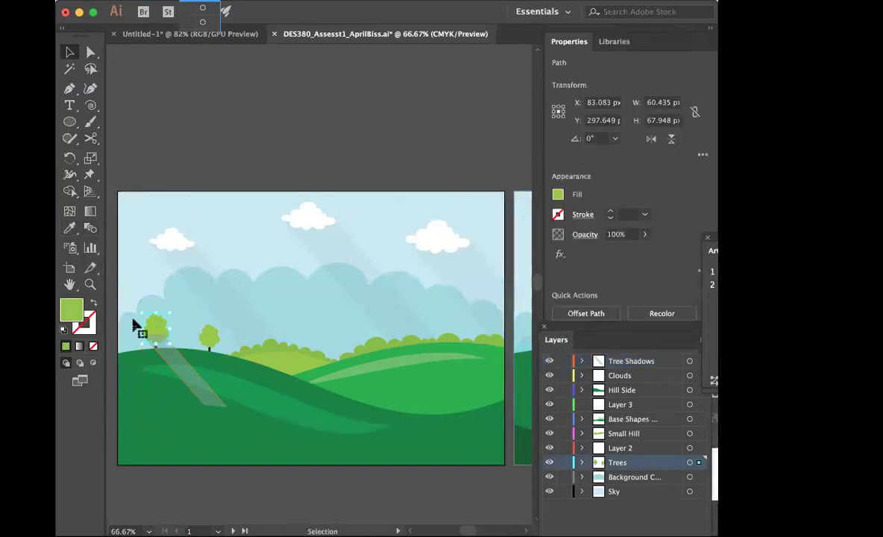
pyautogui.click(70, 227)
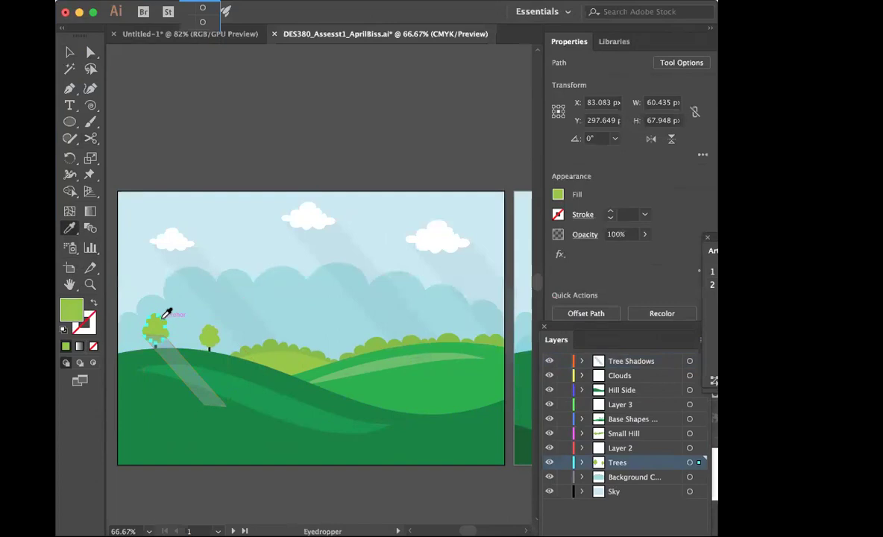
pyautogui.click(171, 416)
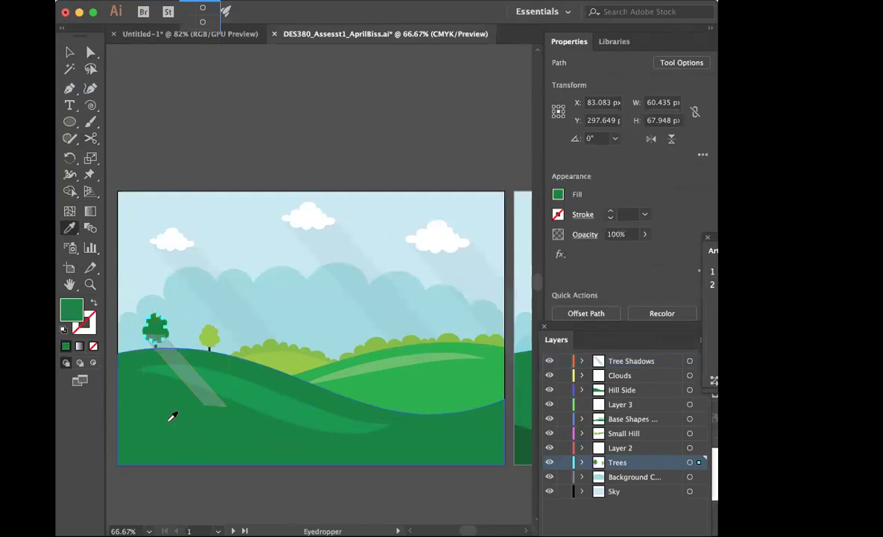
pyautogui.hotkey('ctrl', 'z')
pyautogui.click(69, 53)
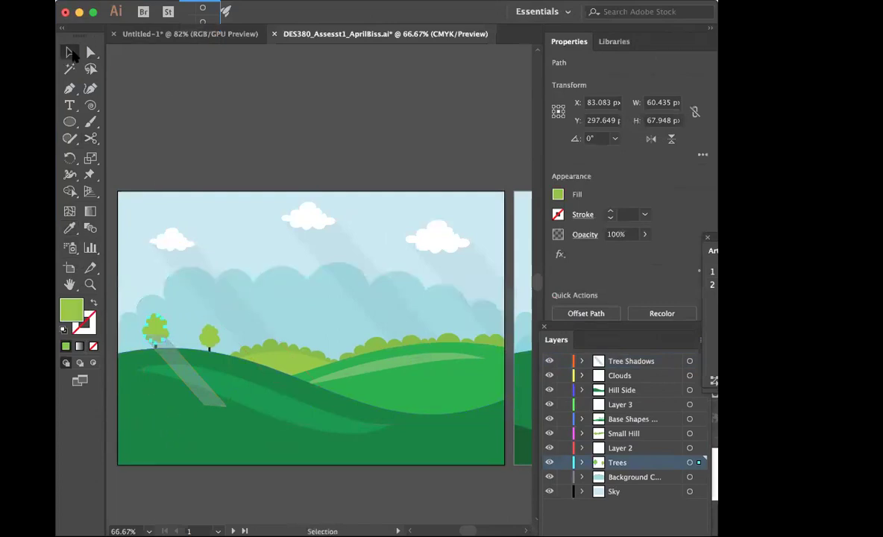
# Step: Fill the tree shadow with green sampled from the dark hill using the Eyedropper, and set its opacity to 20%
pyautogui.click(187, 396)
pyautogui.click(197, 391)
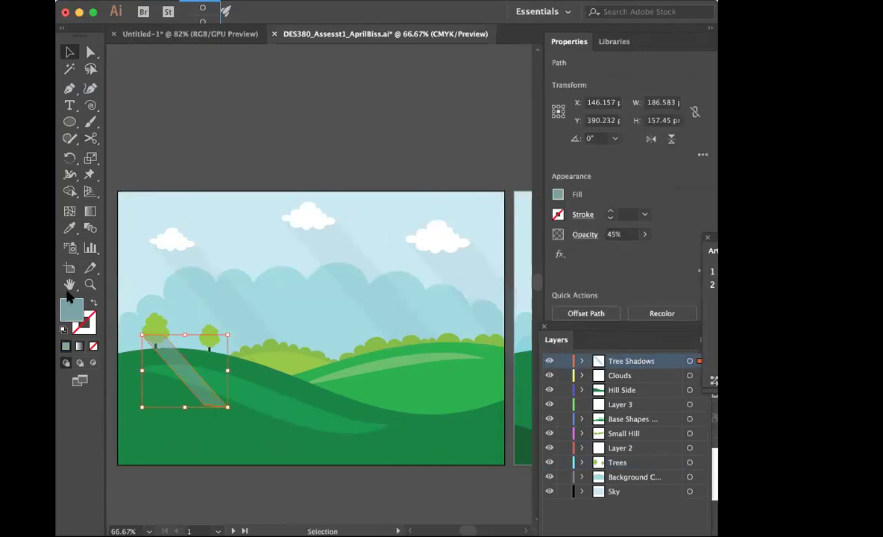
pyautogui.click(69, 229)
pyautogui.click(248, 444)
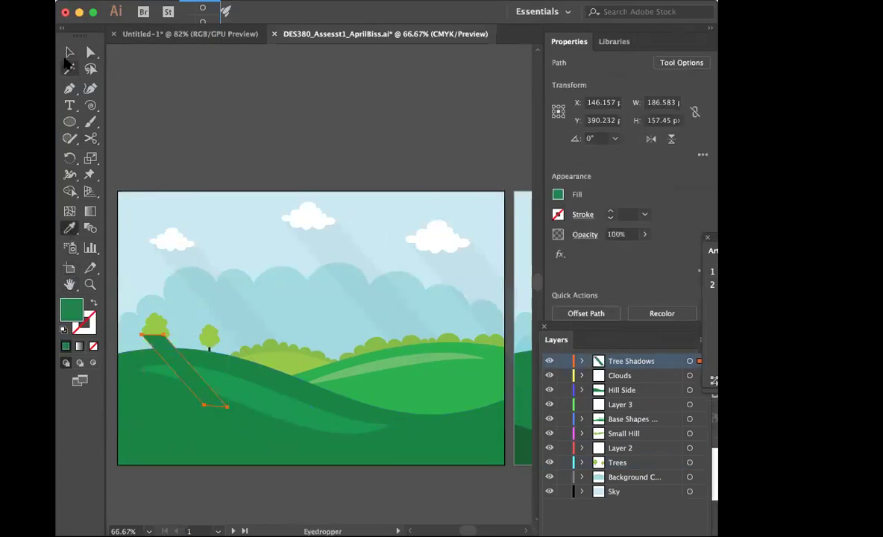
pyautogui.click(69, 53)
pyautogui.click(646, 234)
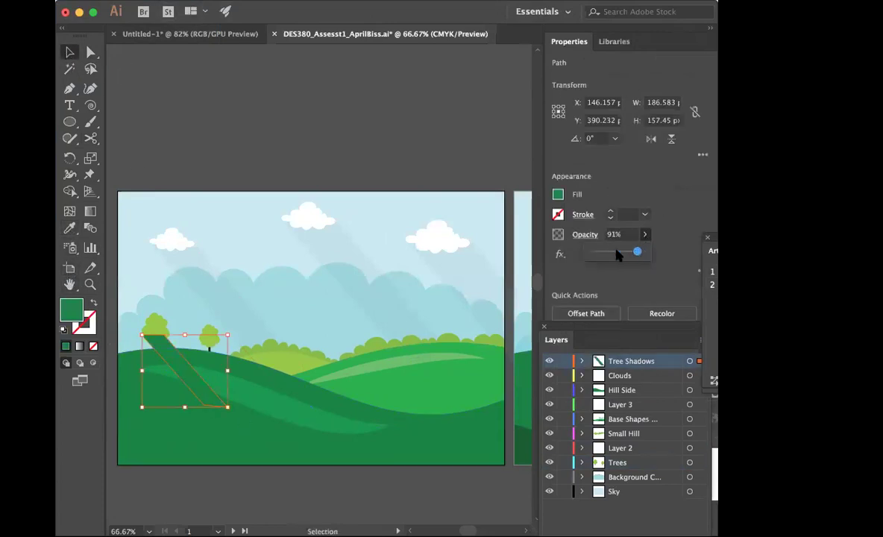
pyautogui.moveTo(617, 255); pyautogui.dragTo(603, 255)
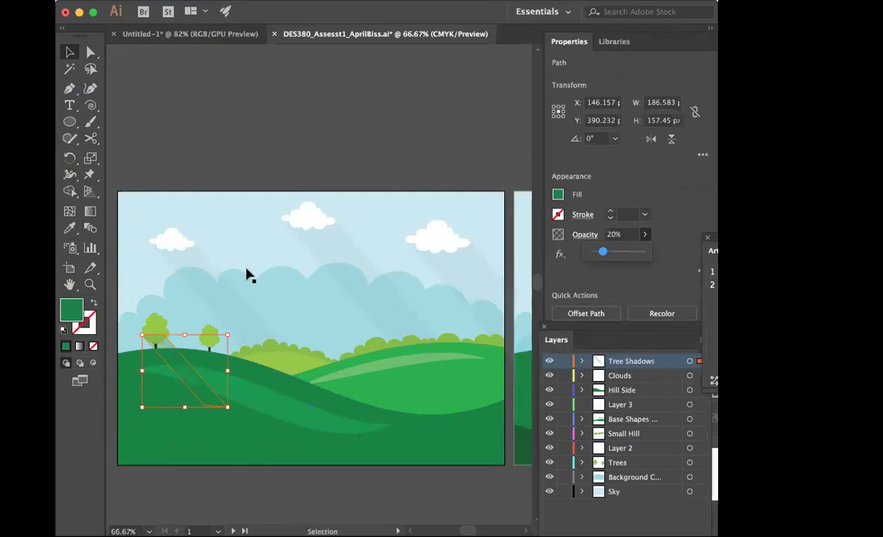
pyautogui.click(373, 173)
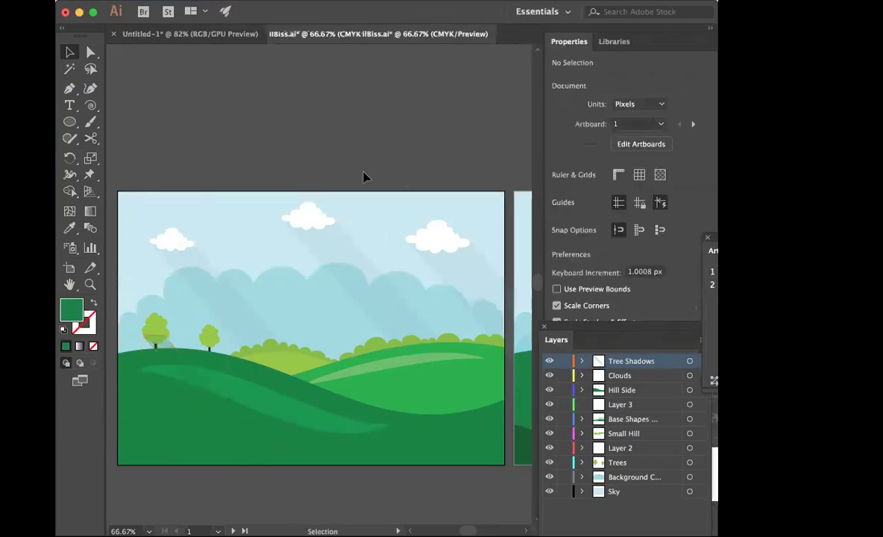
# Step: Place the Tree Shadows layer directly beneath the Trees layer
pyautogui.click(174, 359)
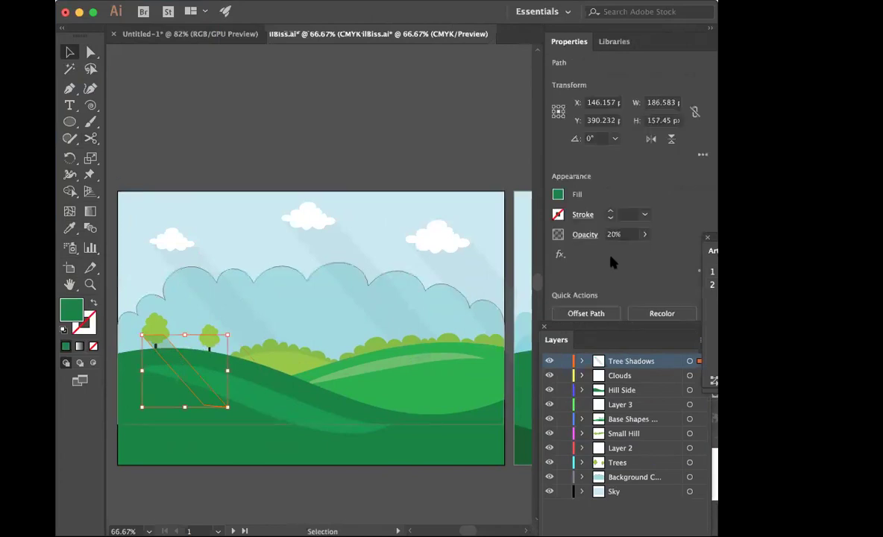
pyautogui.moveTo(597, 363); pyautogui.dragTo(604, 466)
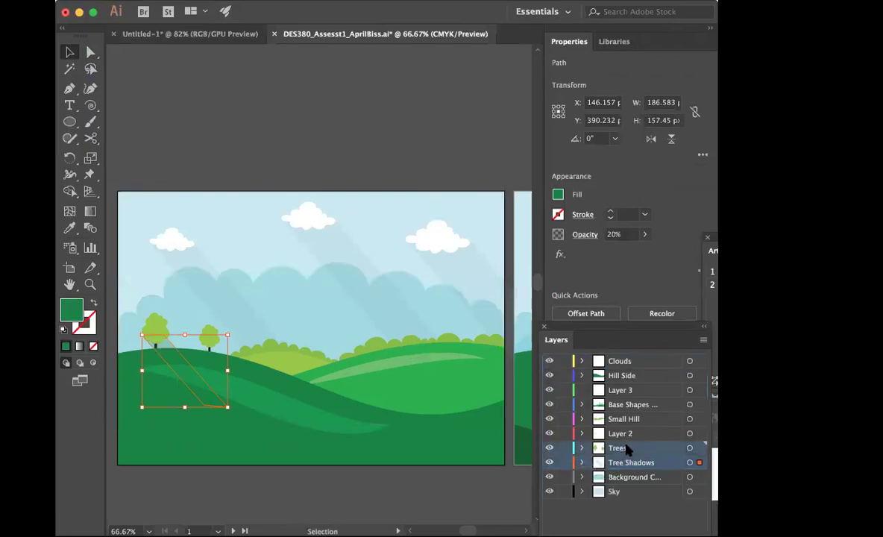
pyautogui.moveTo(626, 450); pyautogui.dragTo(623, 390)
pyautogui.click(282, 152)
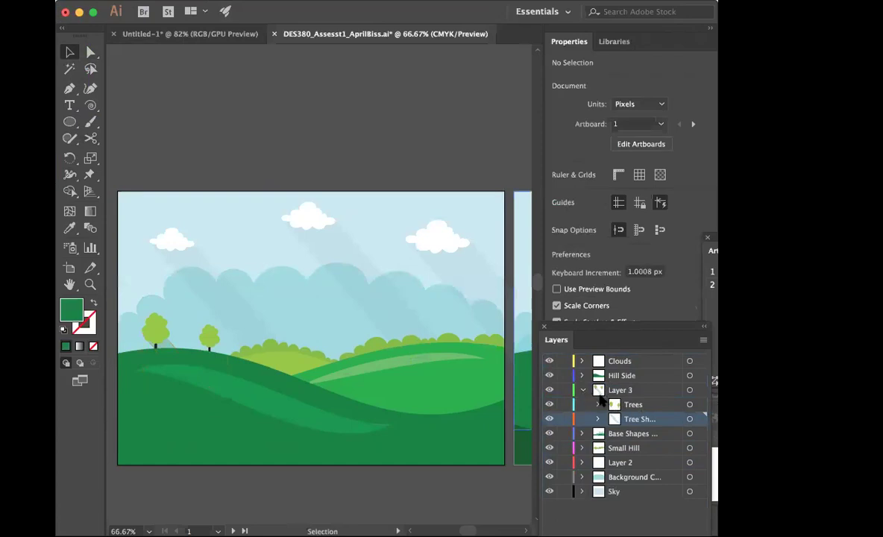
pyautogui.press('super+z')
pyautogui.press('super+z')
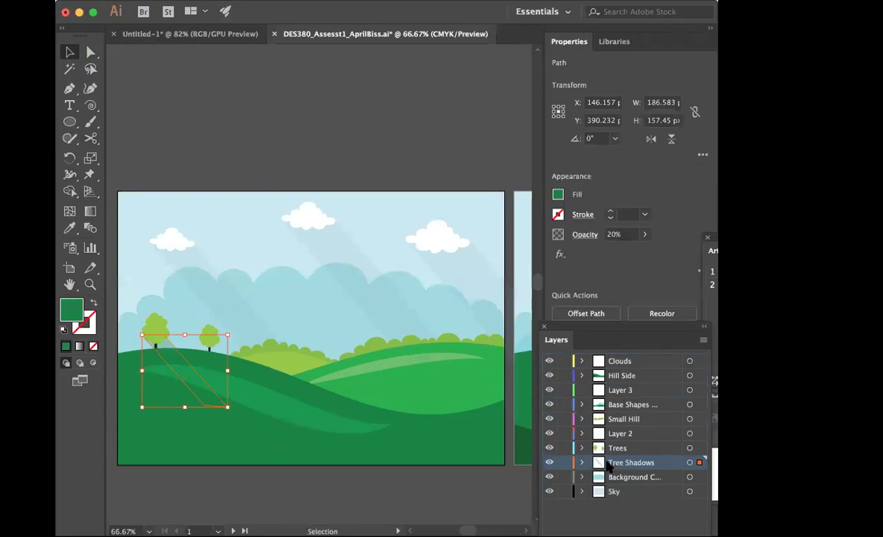
# Step: Move the Trees and Tree Shadows layers together between the Clouds and Hill Side layers
pyautogui.keyDown('shift'); pyautogui.click(597, 448); pyautogui.keyUp('shift')
pyautogui.moveTo(597, 448); pyautogui.dragTo(597, 370)
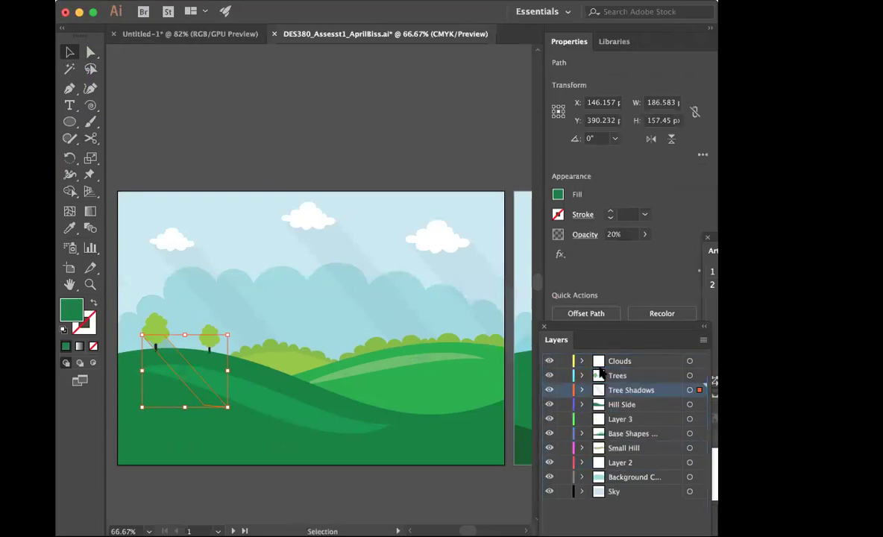
pyautogui.click(316, 160)
# Step: Raise the tree shadow's opacity to 44%
pyautogui.click(191, 386)
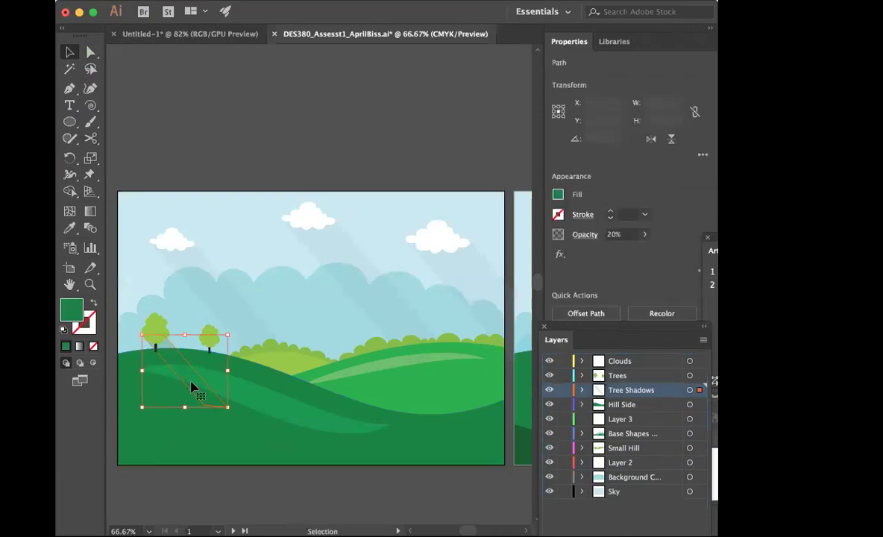
pyautogui.click(645, 234)
pyautogui.moveTo(602, 254); pyautogui.dragTo(624, 255)
pyautogui.click(292, 116)
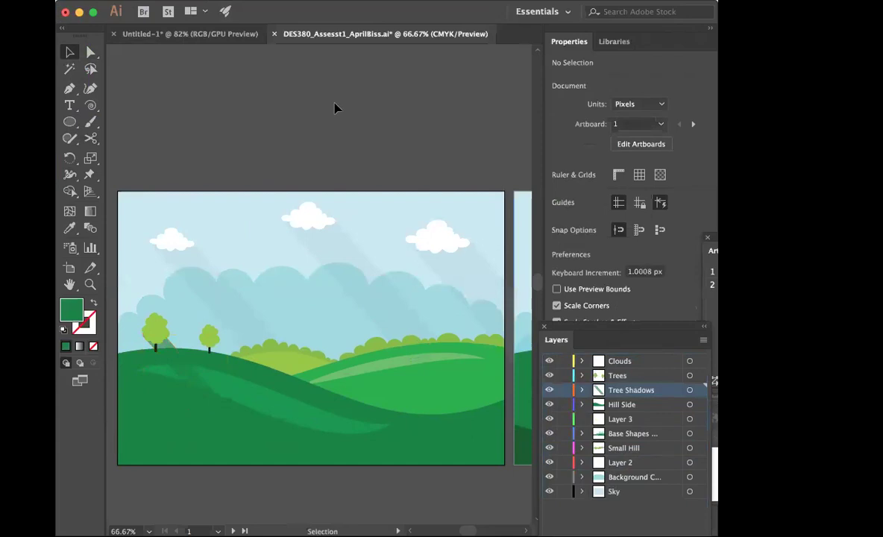
pyautogui.press('super+z')
pyautogui.click(645, 234)
pyautogui.moveTo(605, 253); pyautogui.dragTo(617, 253)
# Step: Change the tree shadow's fill to a much darker green, reduce its opacity to 19% and deselect it
pyautogui.doubleClick(70, 306)
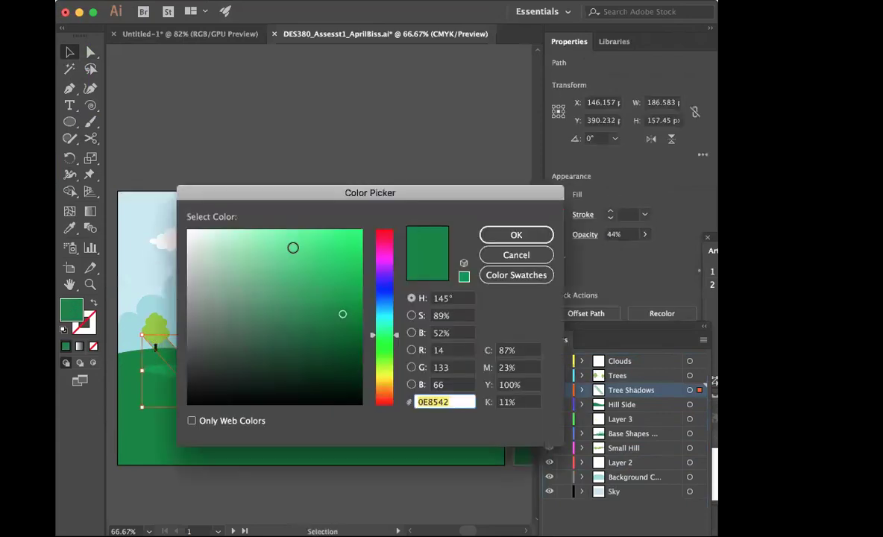
pyautogui.click(338, 355)
pyautogui.click(516, 235)
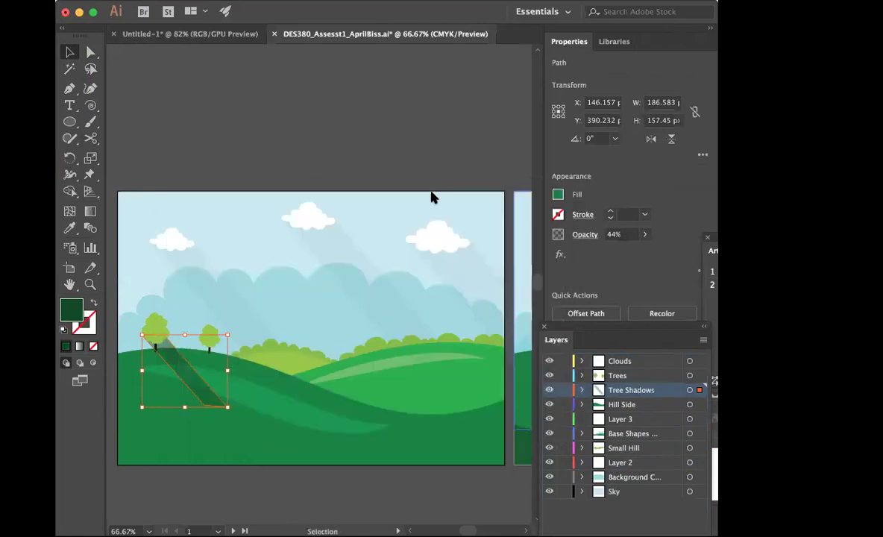
pyautogui.click(645, 234)
pyautogui.click(277, 129)
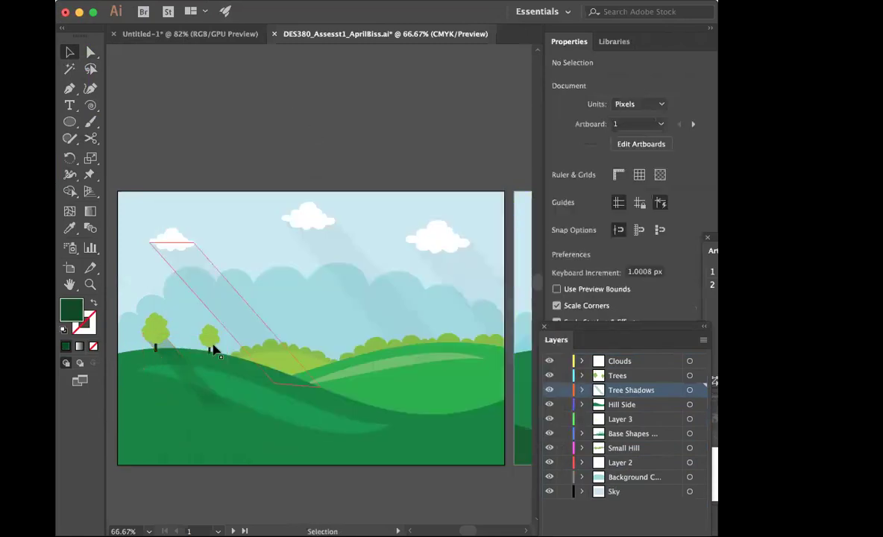
# Step: Stretch the tree shadow's lower end diagonally past the artboard's lower edge with the Direct Selection tool, about 314 by 306 px overall
pyautogui.click(90, 52)
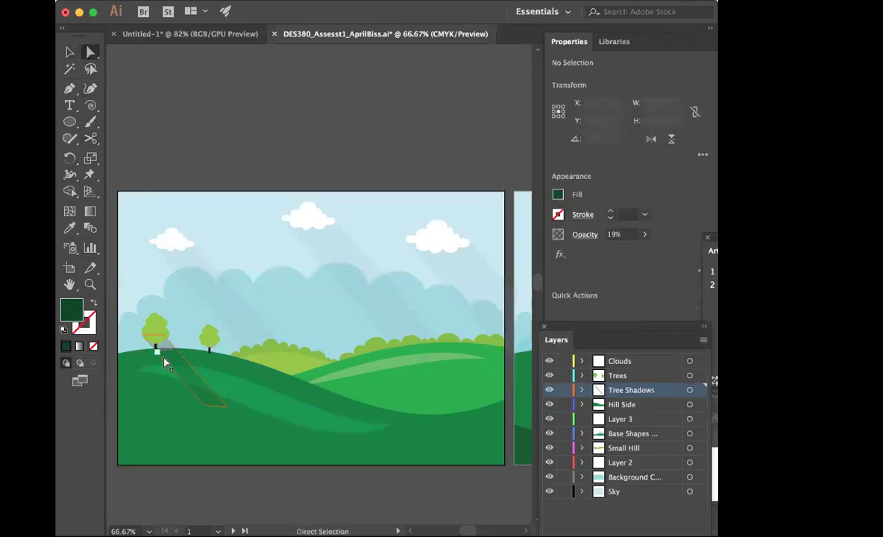
pyautogui.click(205, 406)
pyautogui.moveTo(208, 409); pyautogui.dragTo(286, 476)
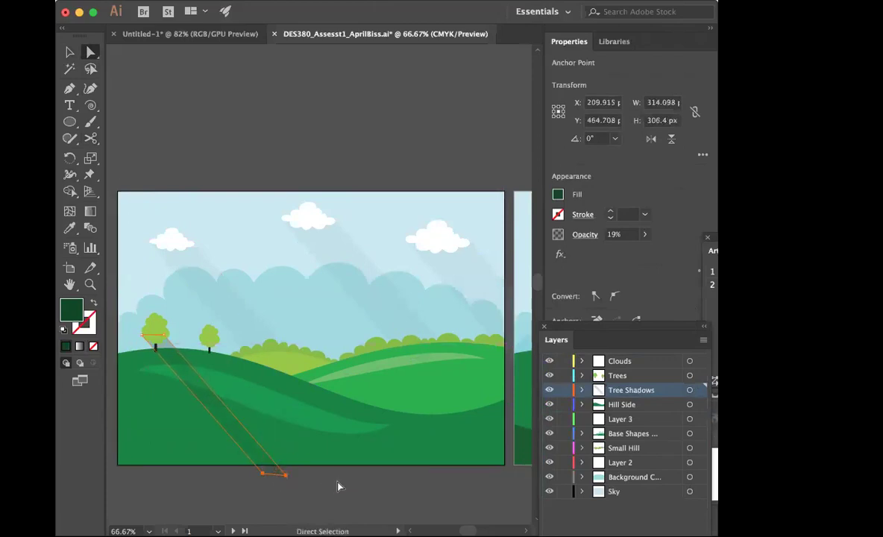
# Step: Nudge the first tree's shadow about 6 px to the right
pyautogui.click(338, 487)
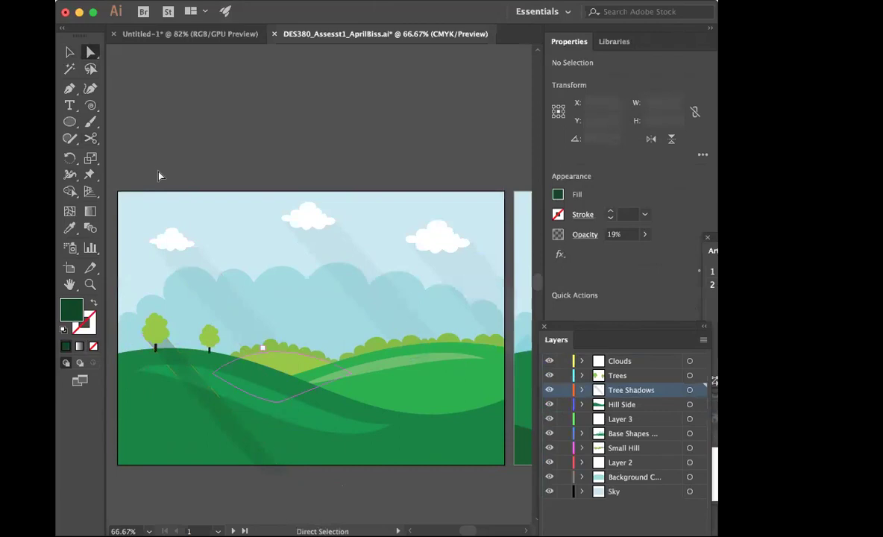
pyautogui.click(183, 365)
pyautogui.click(69, 52)
pyautogui.click(179, 114)
pyautogui.click(197, 384)
pyautogui.press('Right')
pyautogui.press('Right')
pyautogui.press('Right')
pyautogui.press('Right')
pyautogui.press('Right')
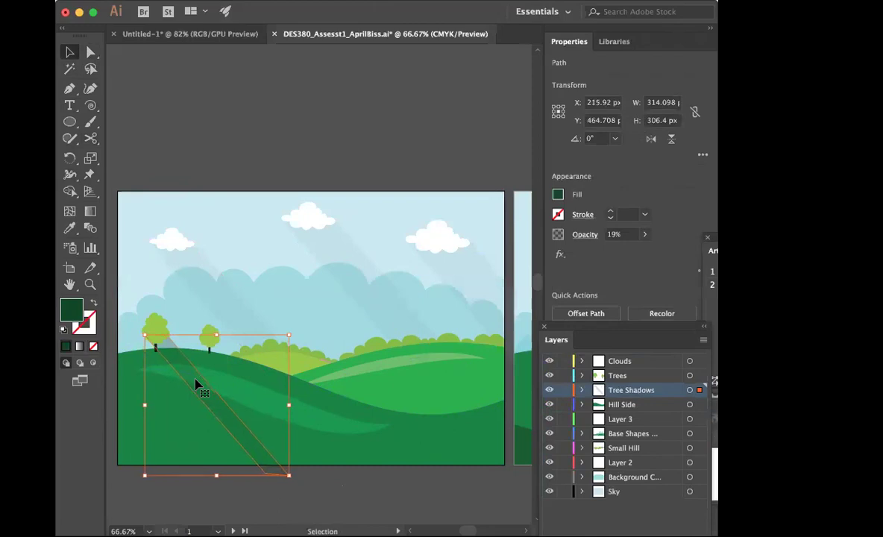
pyautogui.click(221, 113)
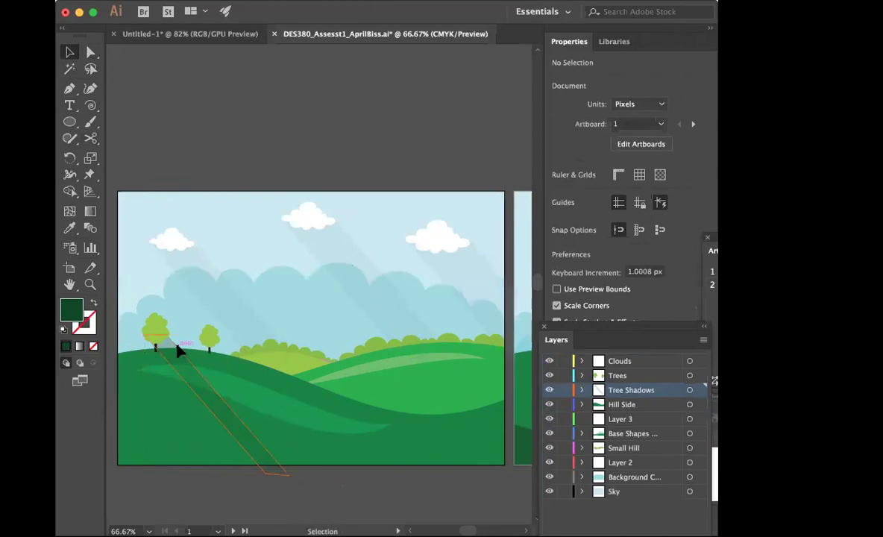
# Step: Reshape the first tree shadow's upper and lower right corners with Direct Selection, making it about 326 by 323 px overall
pyautogui.click(177, 351)
pyautogui.click(190, 91)
pyautogui.click(90, 52)
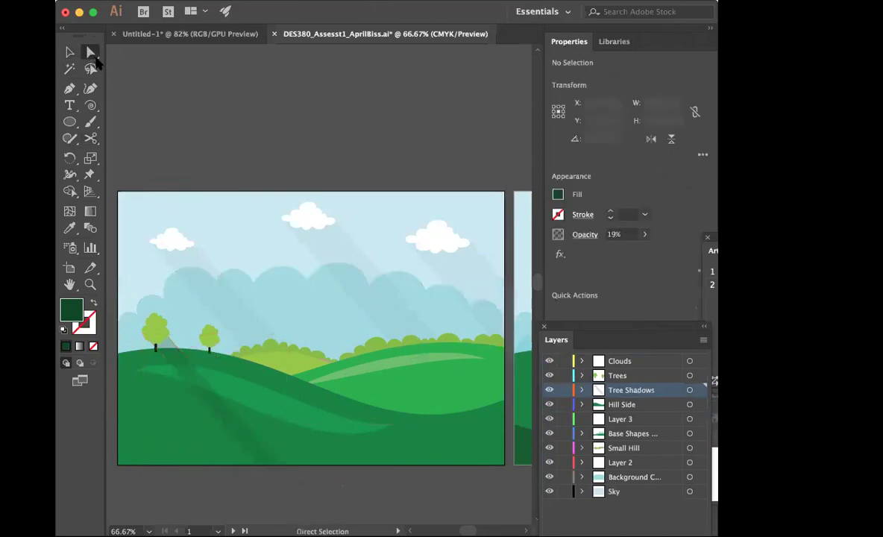
pyautogui.moveTo(169, 339); pyautogui.dragTo(167, 330)
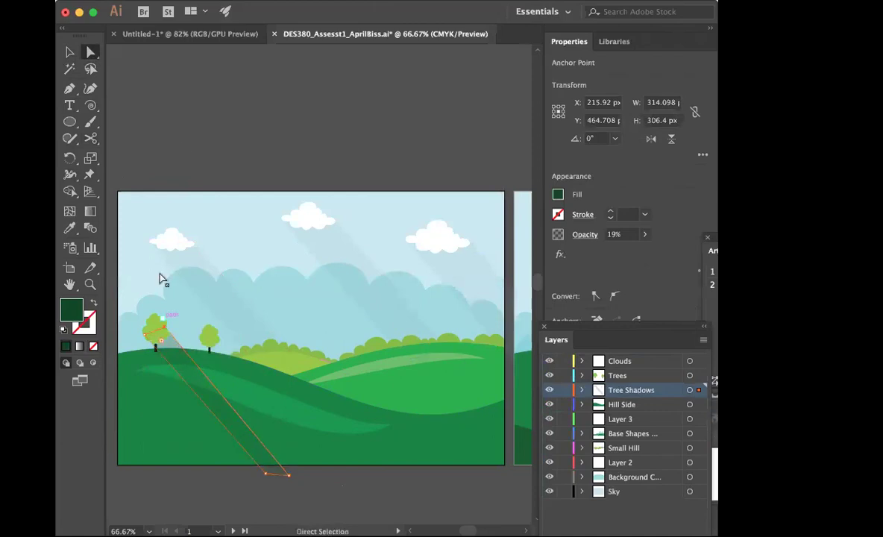
pyautogui.click(186, 113)
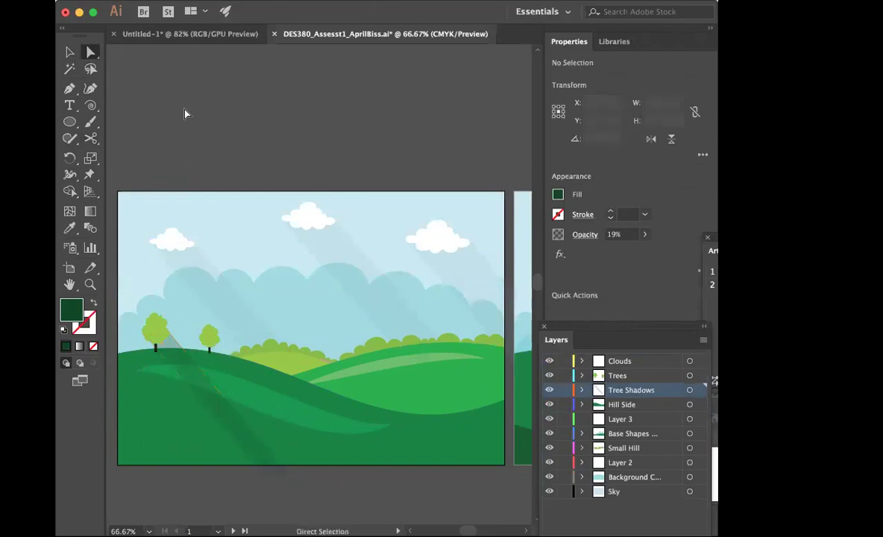
pyautogui.moveTo(298, 479); pyautogui.dragTo(296, 482)
pyautogui.click(223, 98)
# Step: Reduce the first tree shadow's opacity to 12%
pyautogui.press('v')
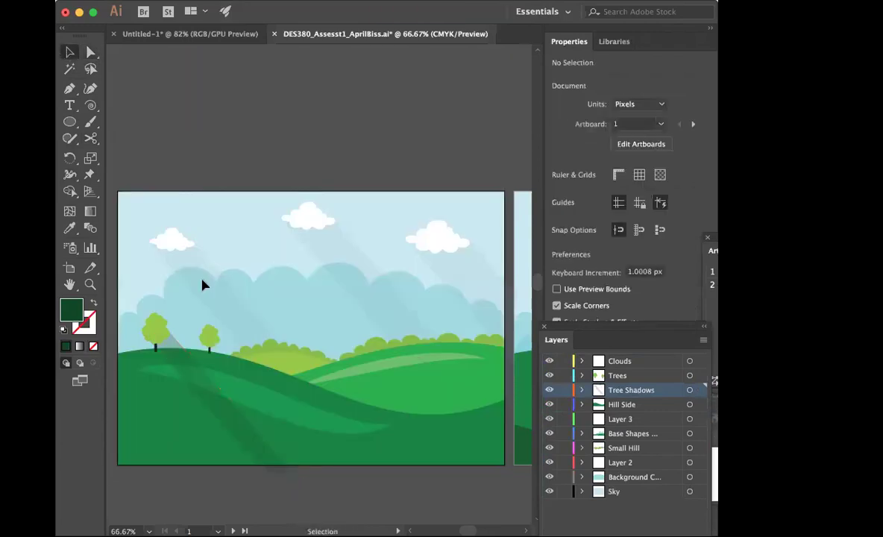
pyautogui.click(210, 402)
pyautogui.moveTo(602, 251); pyautogui.dragTo(598, 251)
pyautogui.click(347, 144)
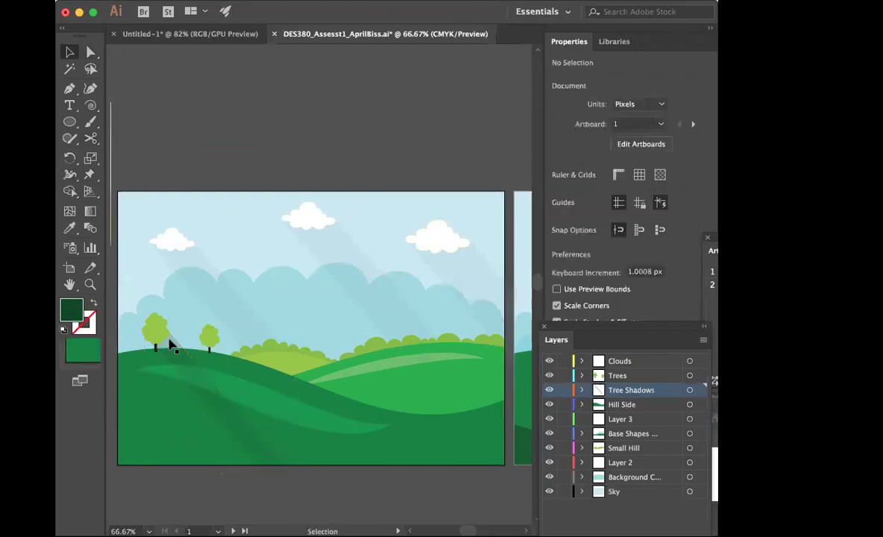
# Step: Duplicate the first tree's shadow and place the copy under the second, smaller tree
pyautogui.click(193, 385)
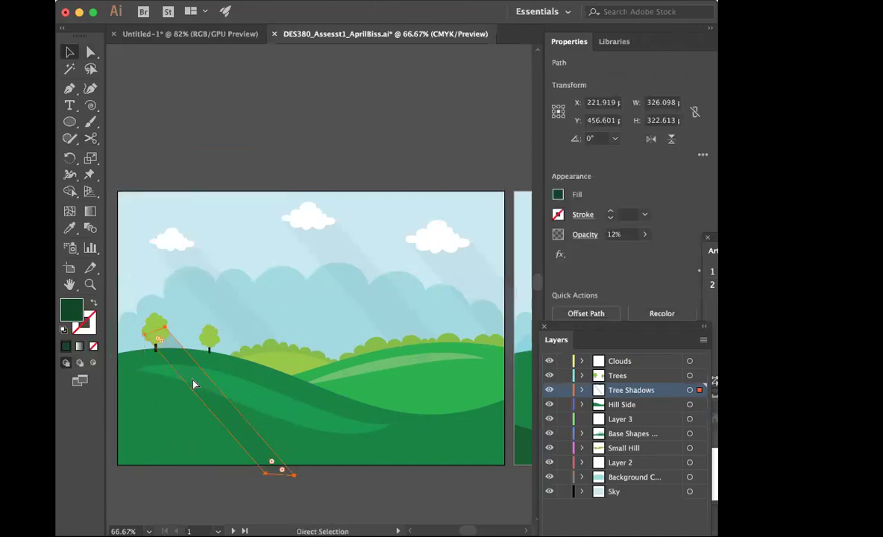
pyautogui.press('super+c')
pyautogui.press('super+v')
pyautogui.moveTo(288, 240); pyautogui.dragTo(232, 368)
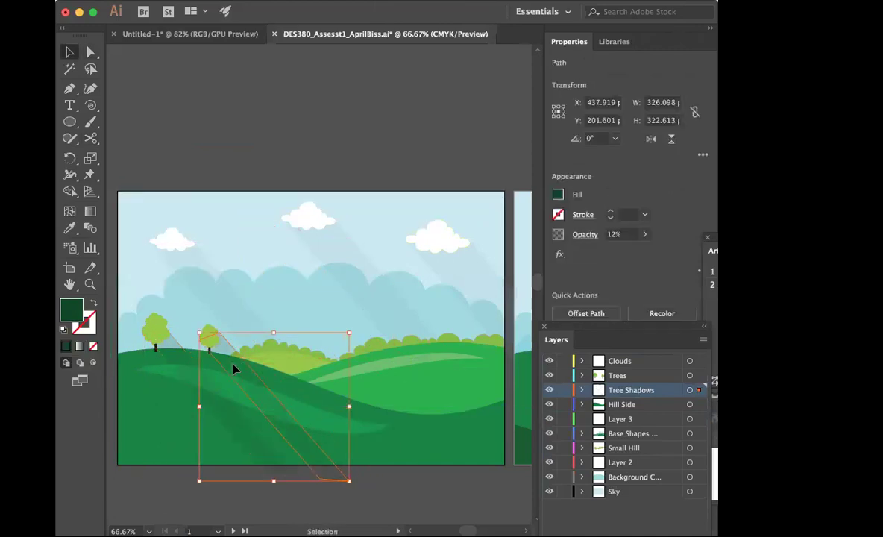
# Step: Scale the second tree's shadow down to about 277 by 274 px and align its upper end with the tree crown
pyautogui.moveTo(347, 334); pyautogui.dragTo(329, 353)
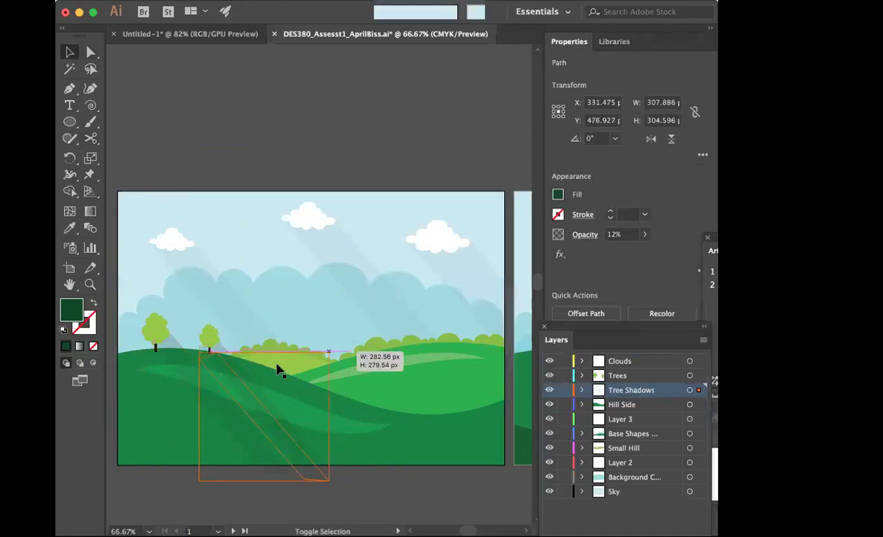
pyautogui.moveTo(248, 401); pyautogui.dragTo(251, 387)
pyautogui.moveTo(331, 337); pyautogui.dragTo(329, 340)
pyautogui.press('Up')
pyautogui.press('Up')
pyautogui.press('Up')
pyautogui.press('Up')
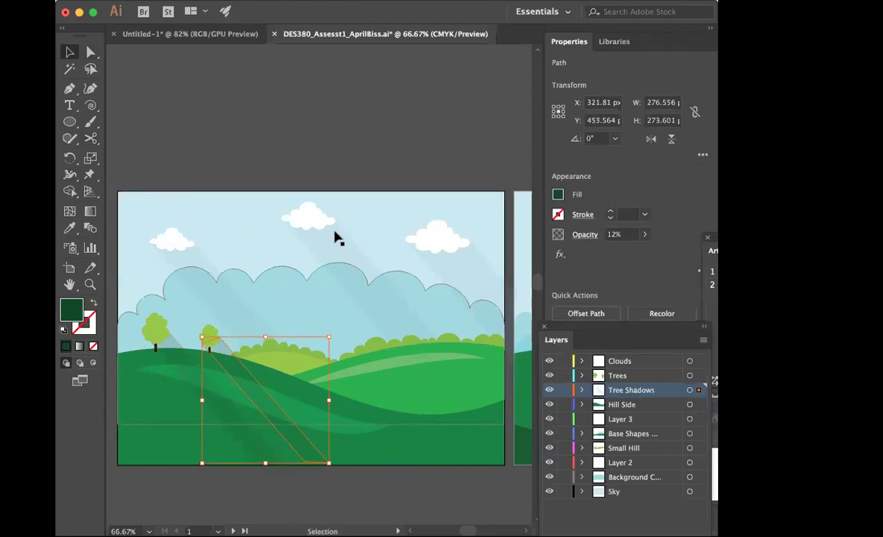
pyautogui.click(322, 135)
# Step: Extend the second tree shadow's lower end diagonally past the artboard's lower edge using its two bottom anchor points
pyautogui.click(90, 53)
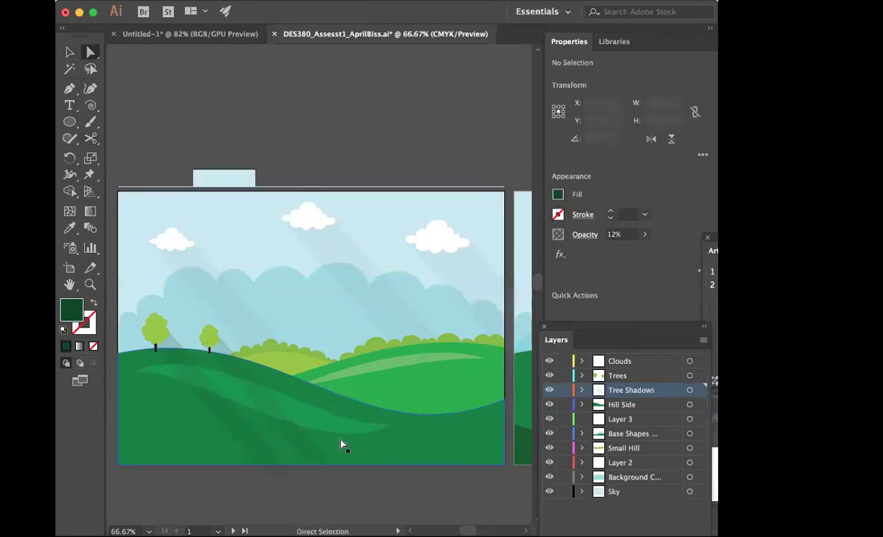
pyautogui.click(326, 461)
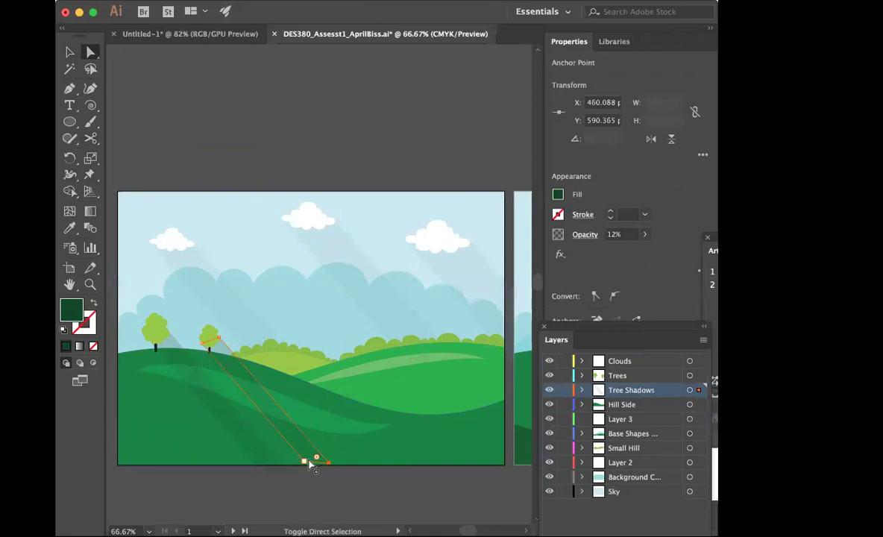
pyautogui.keyDown('shift'); pyautogui.click(304, 461); pyautogui.keyUp('shift')
pyautogui.moveTo(318, 466); pyautogui.dragTo(332, 479)
pyautogui.click(404, 489)
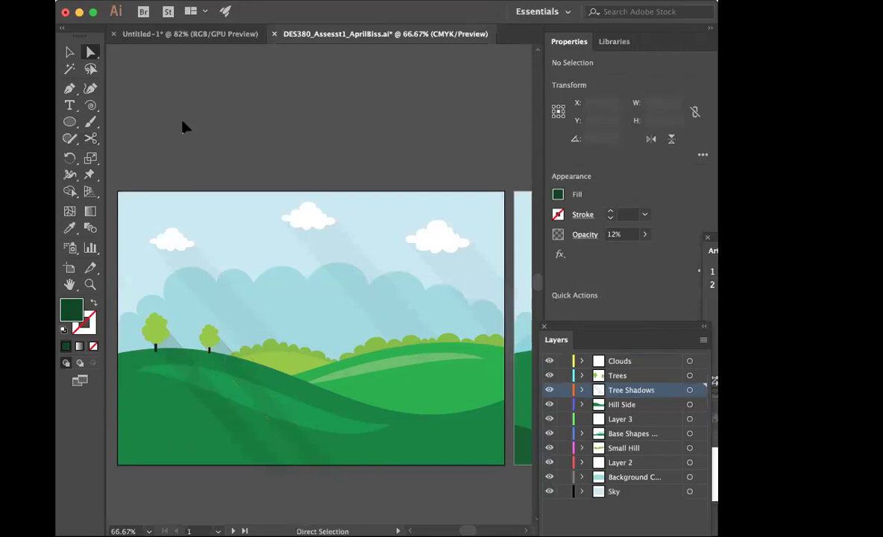
# Step: Shift the first tree shadow's two right-hand anchor points left, narrowing the shape to about 320 px overall
pyautogui.click(166, 329)
pyautogui.click(193, 365)
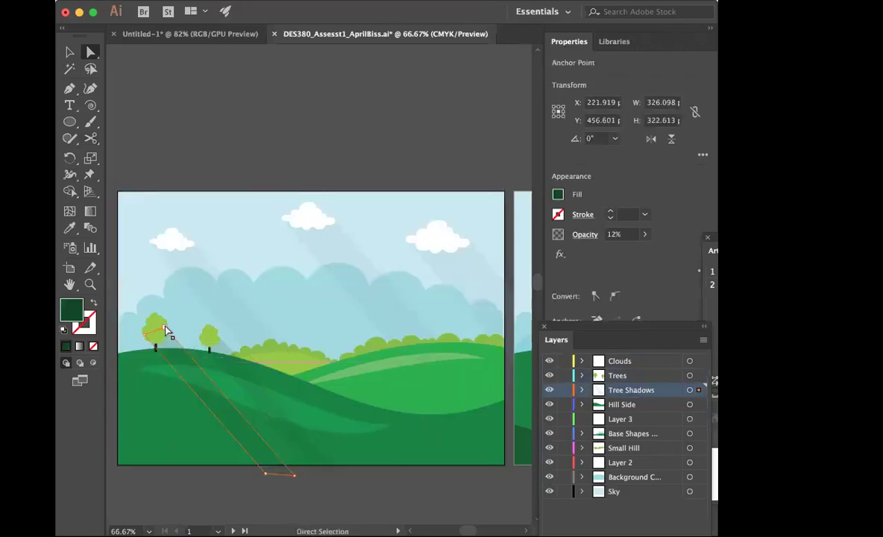
pyautogui.moveTo(168, 332)
pyautogui.mouseDown()
pyautogui.moveTo(162, 340)
pyautogui.moveTo(164, 329)
pyautogui.mouseUp()
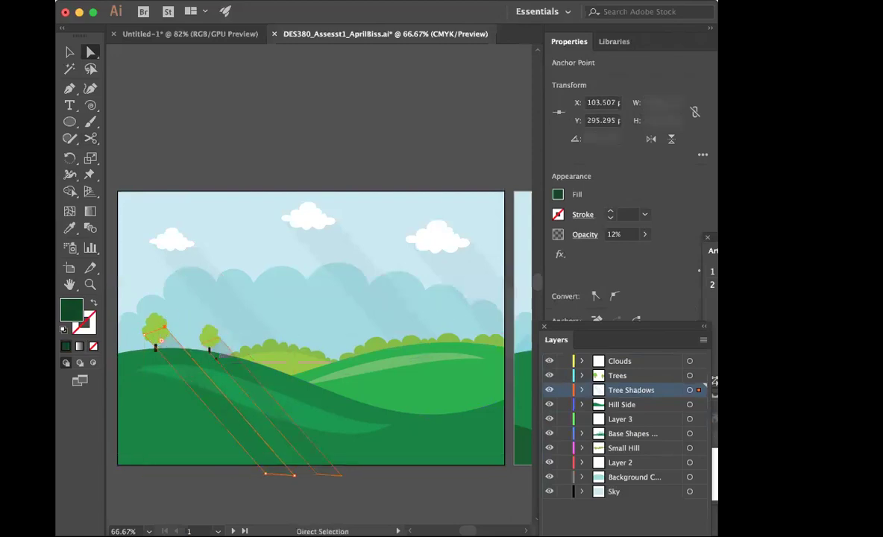
pyautogui.keyDown('shift'); pyautogui.click(295, 476); pyautogui.keyUp('shift')
pyautogui.press('Left')
pyautogui.press('Left')
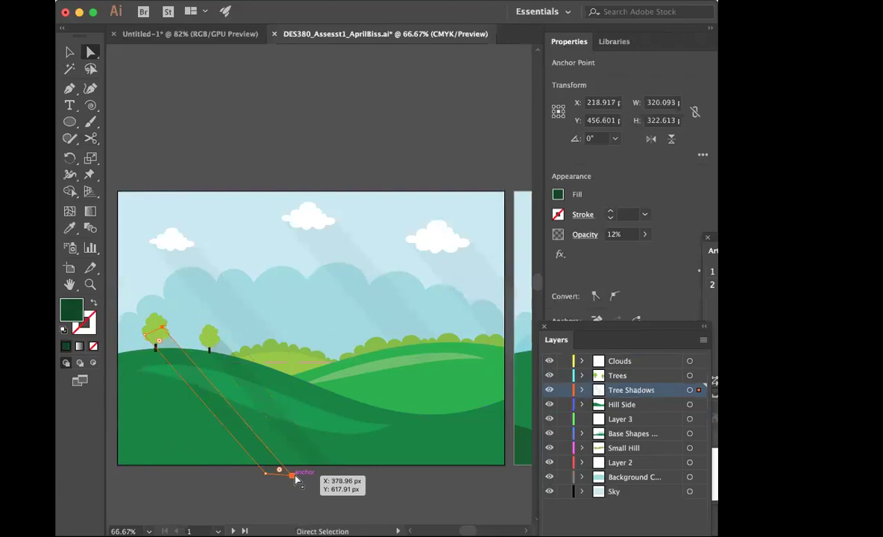
pyautogui.click(265, 106)
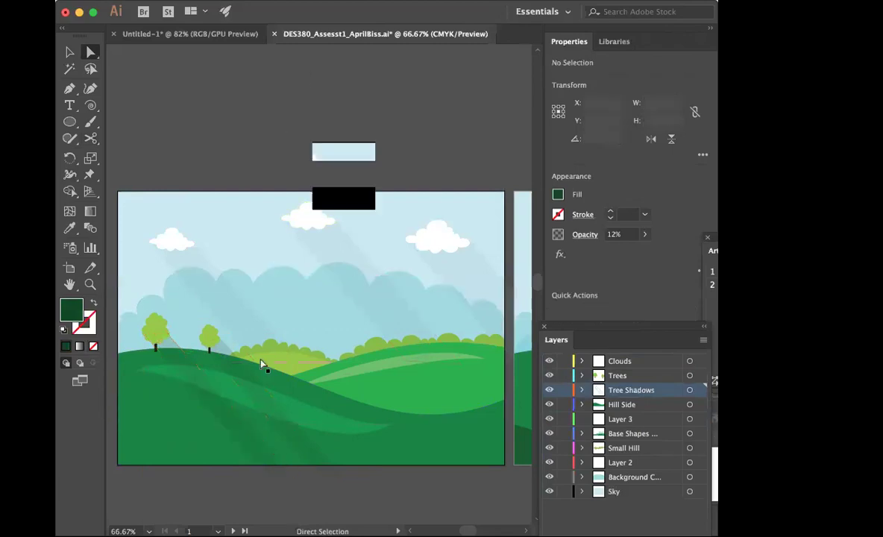
# Step: Shift the second tree shadow's two right-hand anchor points slightly left, making the shape about 305 px wide overall
pyautogui.click(224, 348)
pyautogui.click(219, 338)
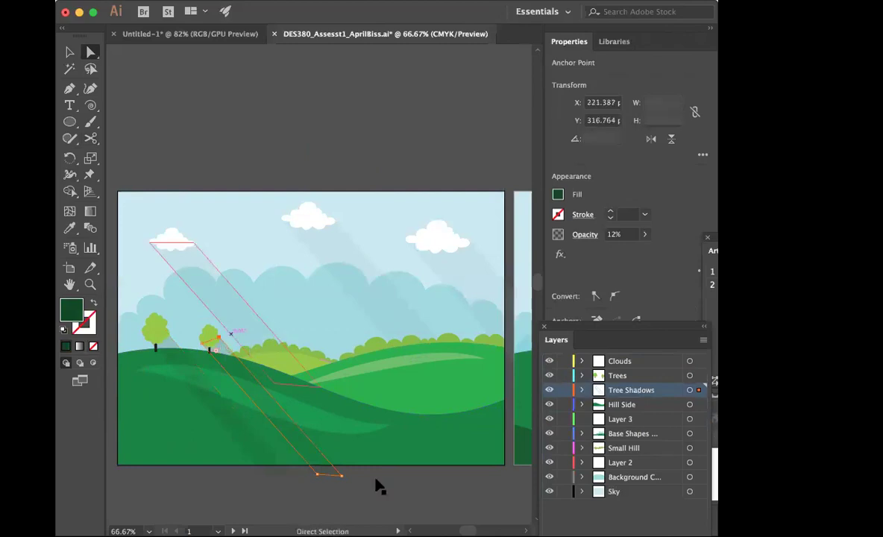
pyautogui.keyDown('shift'); pyautogui.click(342, 476); pyautogui.keyUp('shift')
pyautogui.keyDown('shift'); pyautogui.click(342, 476); pyautogui.keyUp('shift')
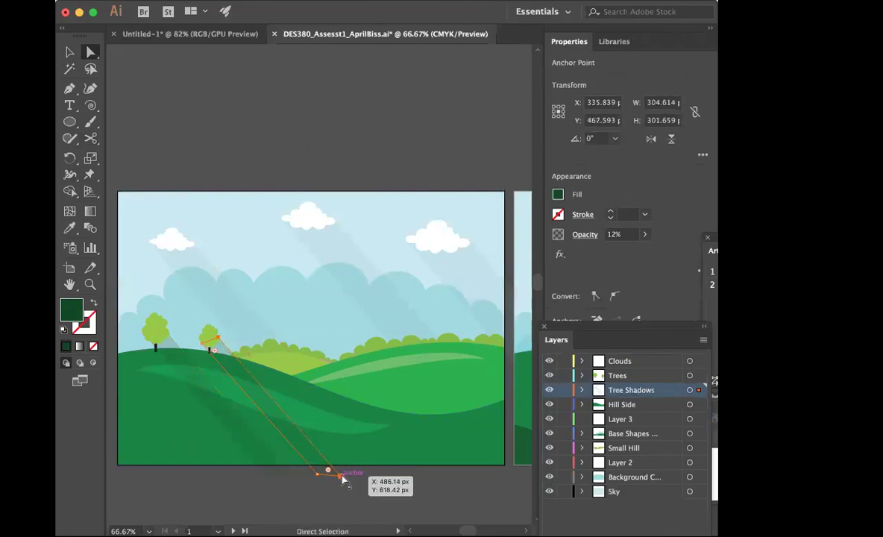
pyautogui.click(418, 486)
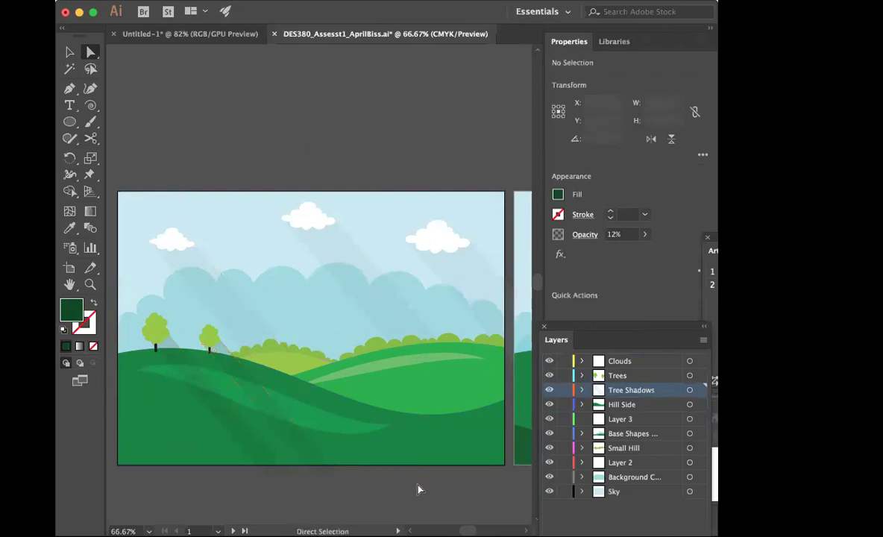
# Step: Delete the curved highlight stroke from the dark green front hill
pyautogui.click(329, 426)
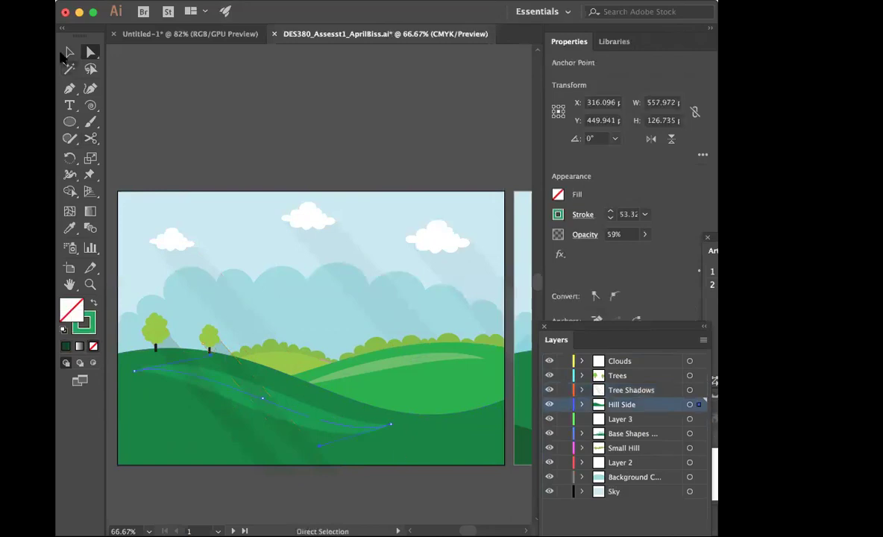
pyautogui.click(69, 52)
pyautogui.click(203, 108)
pyautogui.click(329, 425)
pyautogui.press('Delete')
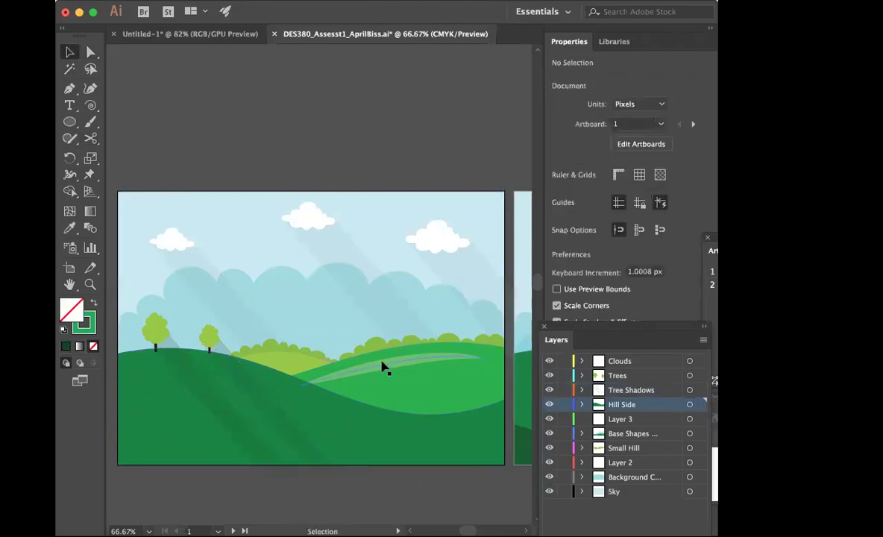
# Step: Select both tree shadows and lower their opacity to 9%
pyautogui.click(383, 367)
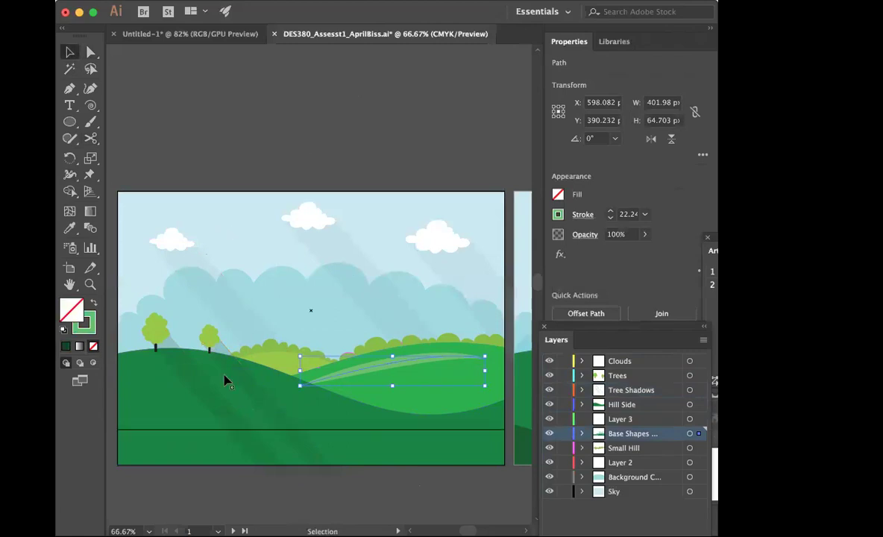
pyautogui.click(223, 420)
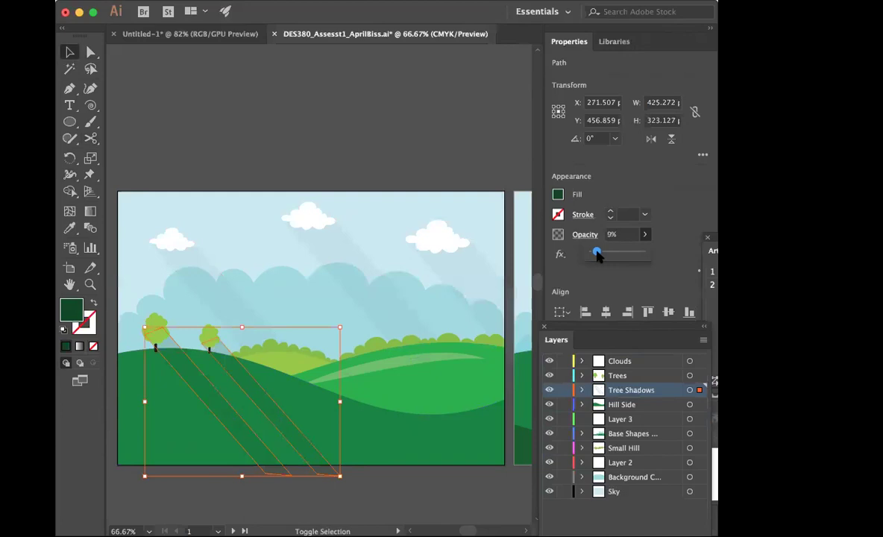
pyautogui.click(305, 66)
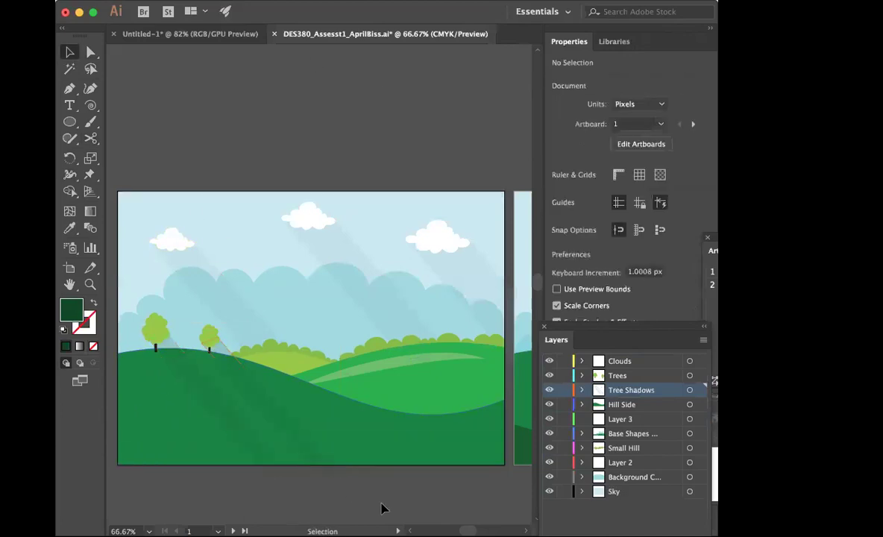
pyautogui.click(298, 317)
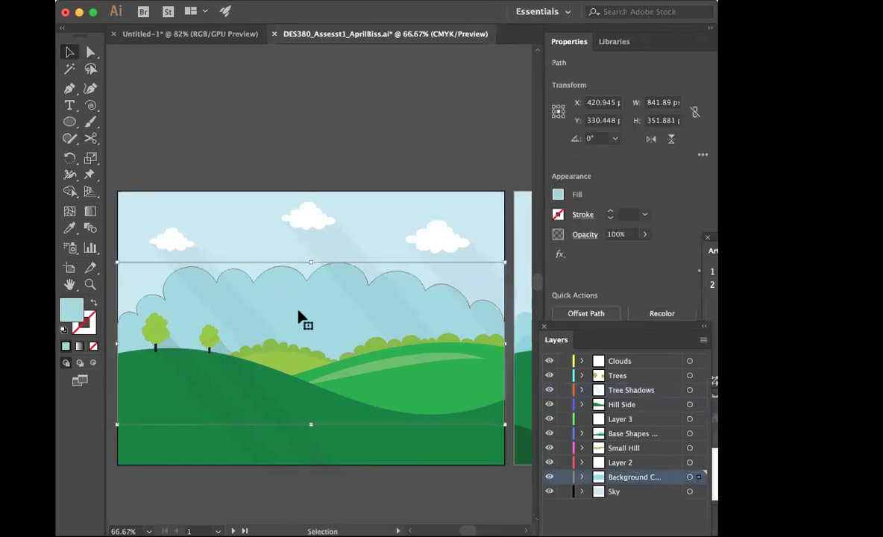
pyautogui.click(282, 77)
pyautogui.press('super+Tab')
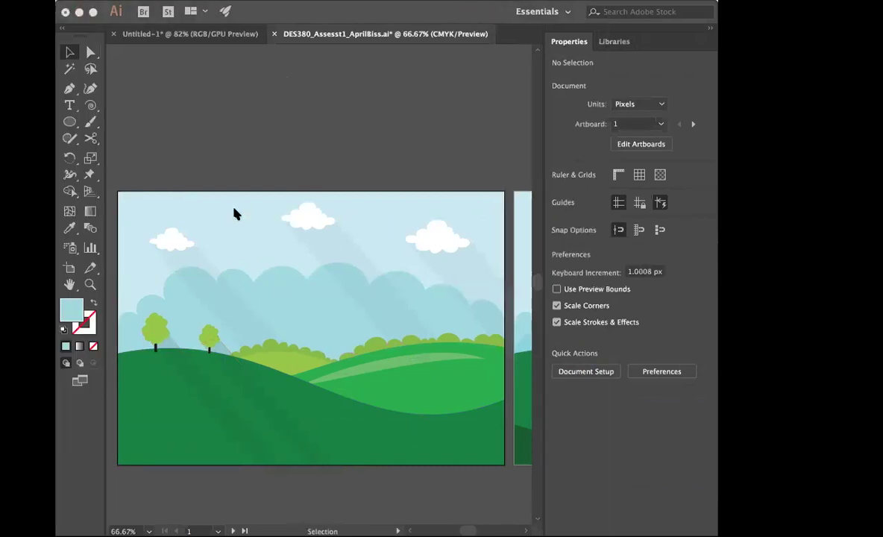
# Step: Return to Illustrator and delete the light highlight stroke from the bright green hill
pyautogui.click(126, 11)
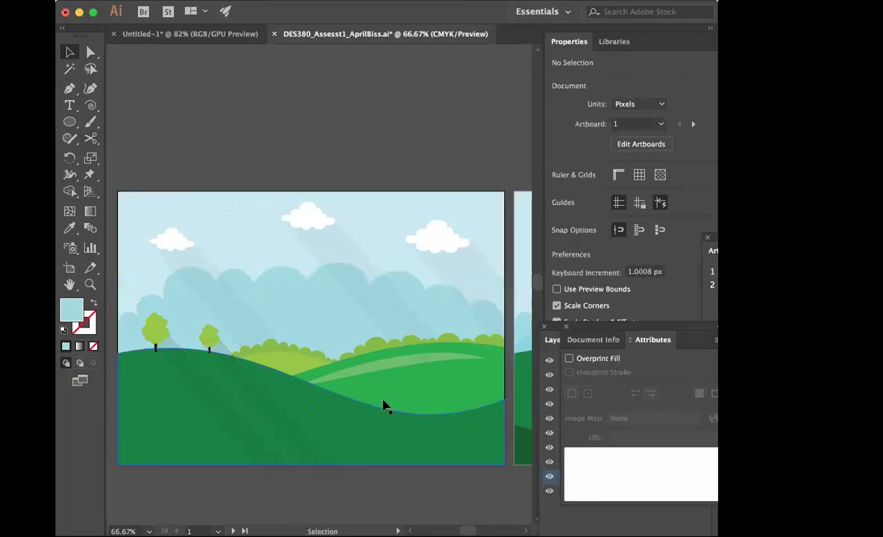
pyautogui.click(384, 371)
pyautogui.press('Delete')
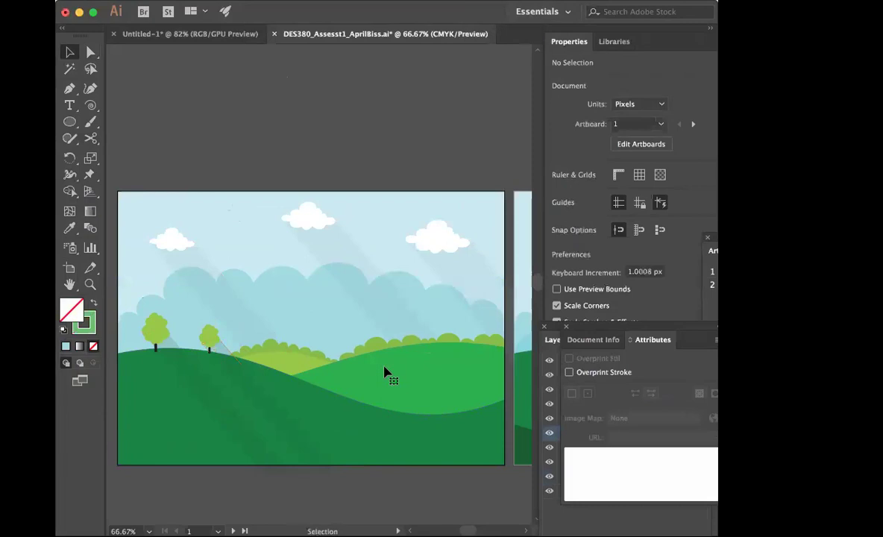
pyautogui.click(367, 429)
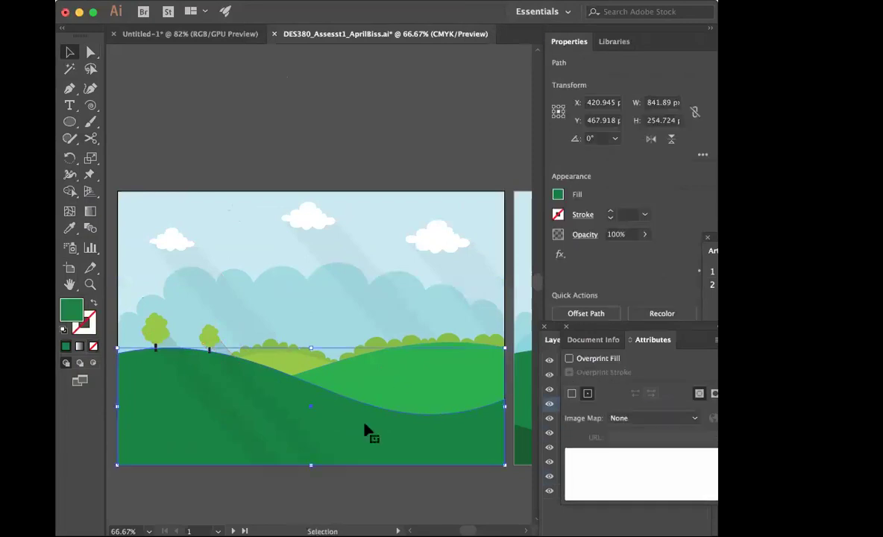
pyautogui.moveTo(438, 431); pyautogui.dragTo(179, 340)
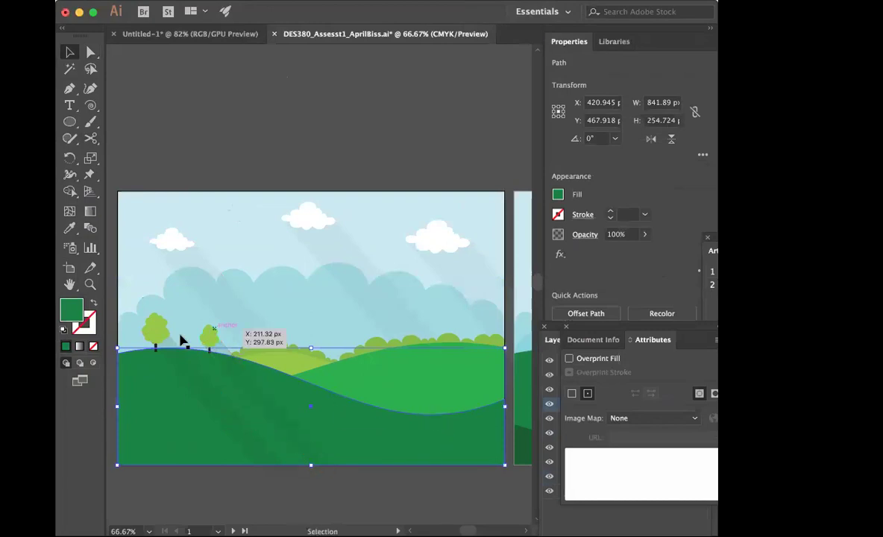
pyautogui.click(305, 90)
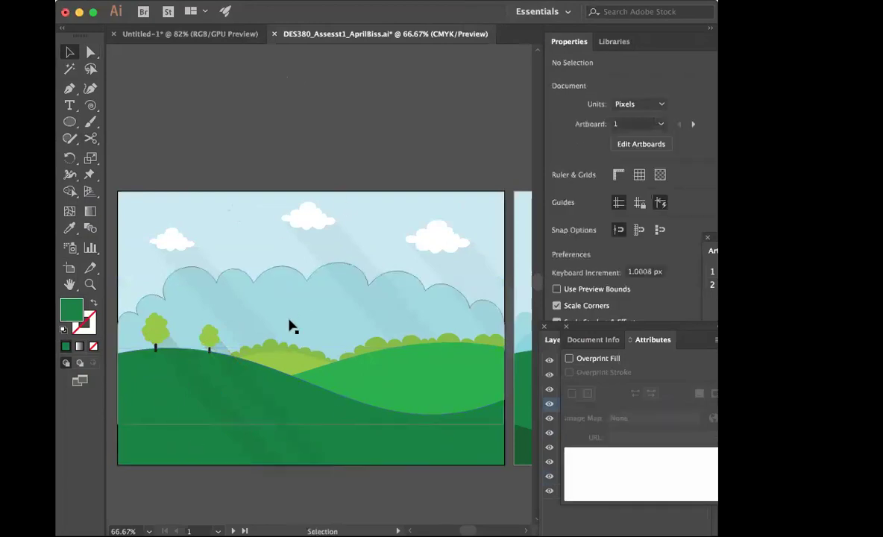
pyautogui.press('super+Tab')
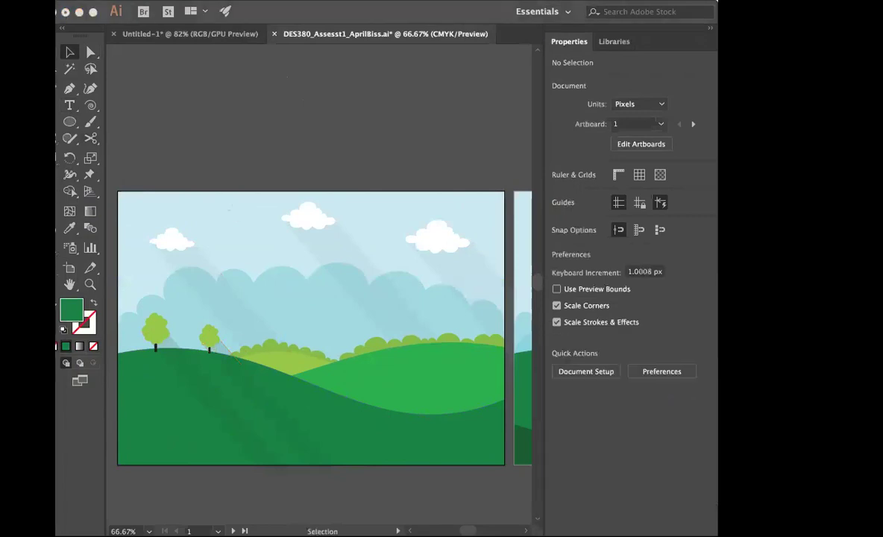
pyautogui.click(244, 137)
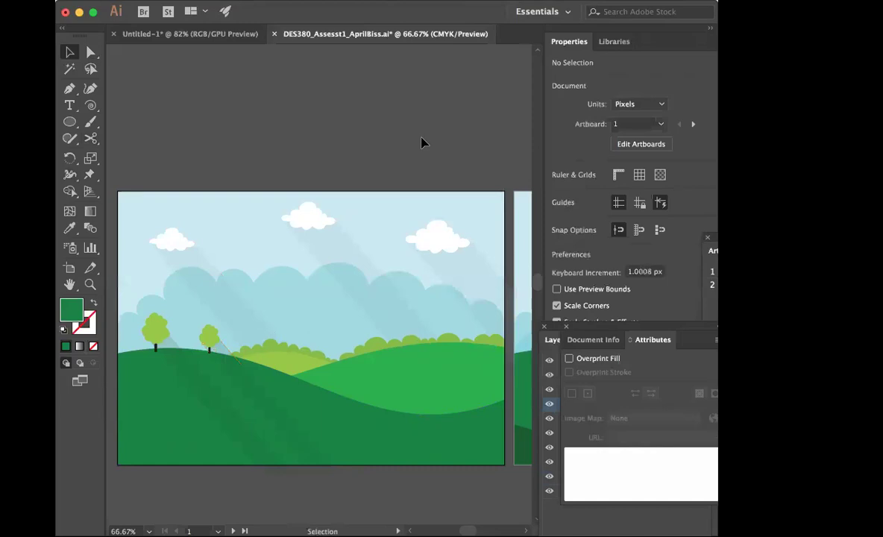
pyautogui.hscroll(10, 422, 143)
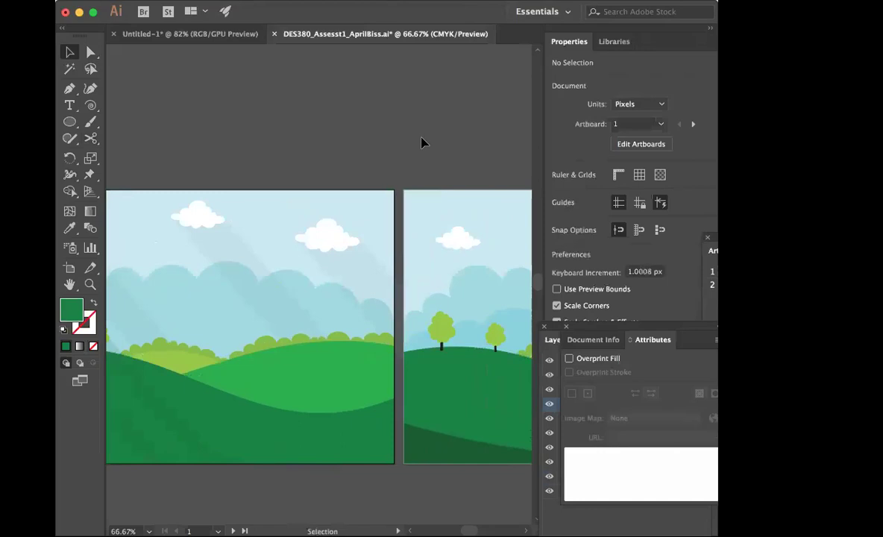
pyautogui.scroll(-1, 421, 142)
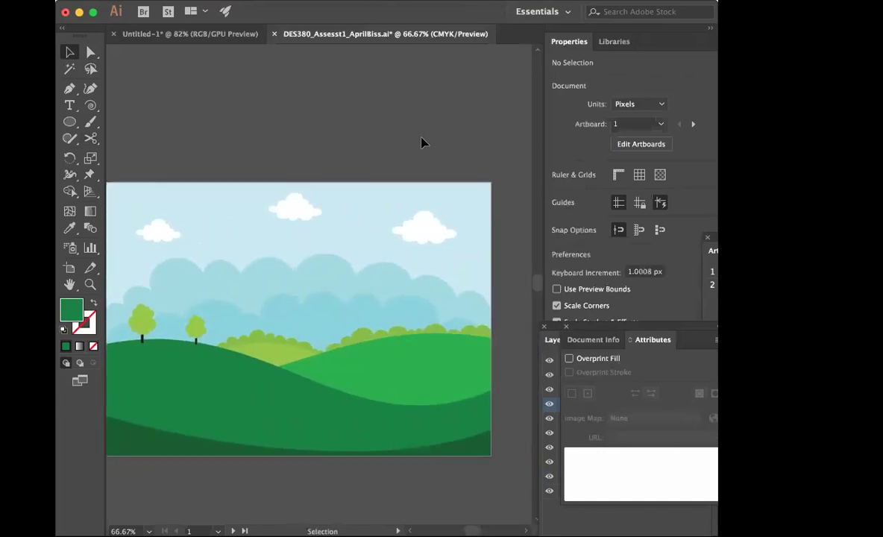
pyautogui.hscroll(-1, 422, 143)
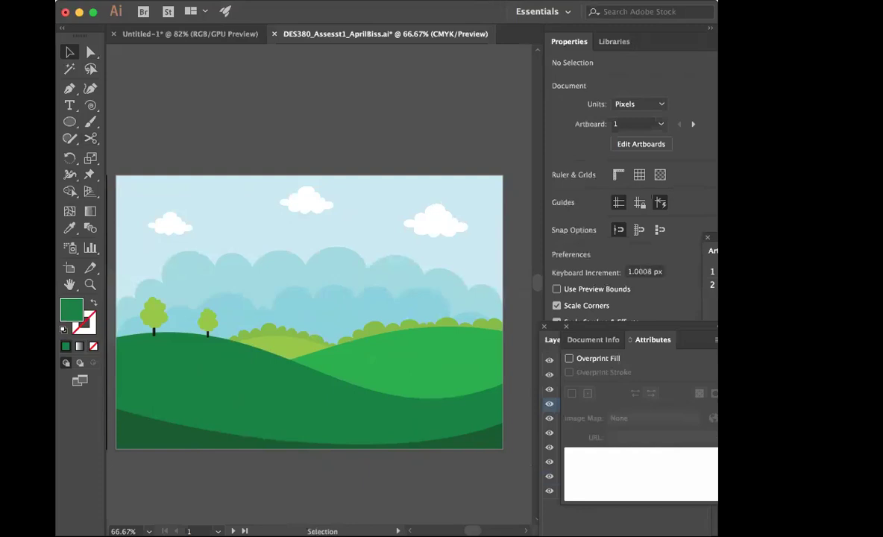
pyautogui.press('super+Tab')
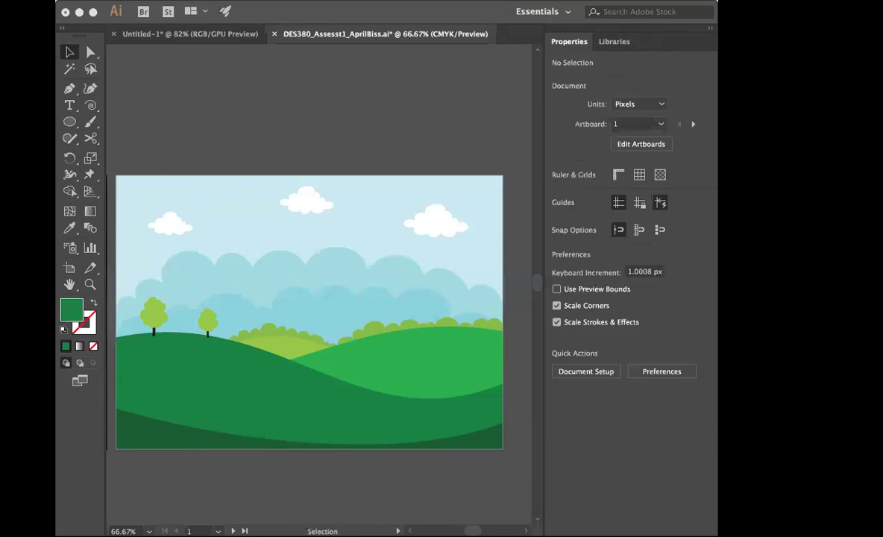
# Step: Return to Illustrator and create a new 8.5 x 11 in portrait print document with one artboard
pyautogui.click(215, 82)
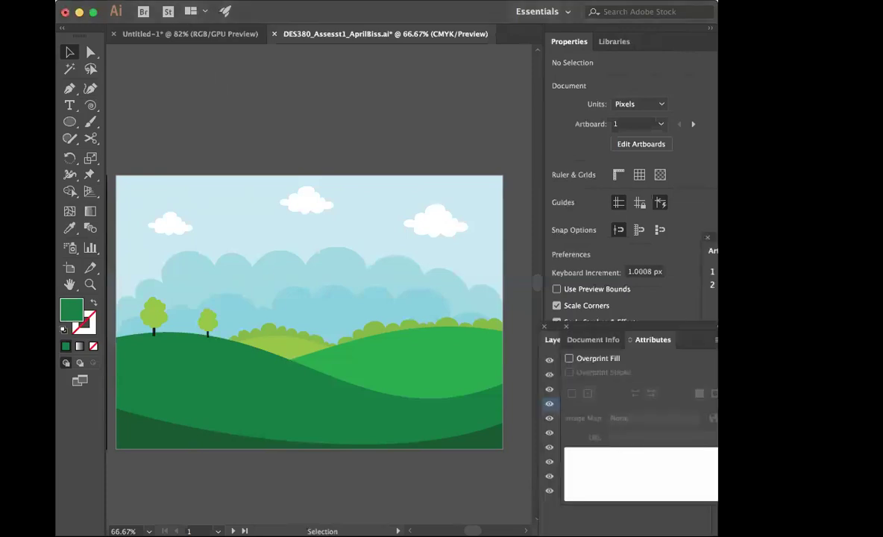
pyautogui.click(161, 0)
pyautogui.click(164, 9)
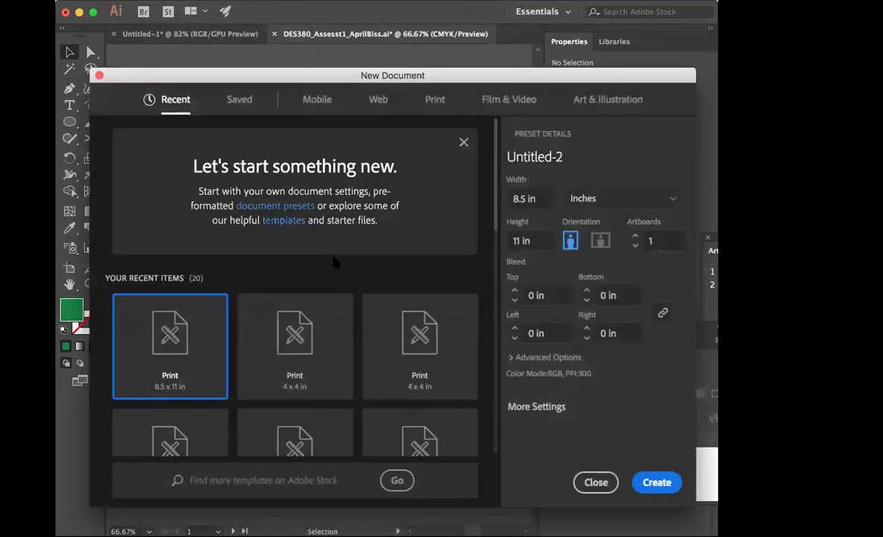
pyautogui.click(658, 483)
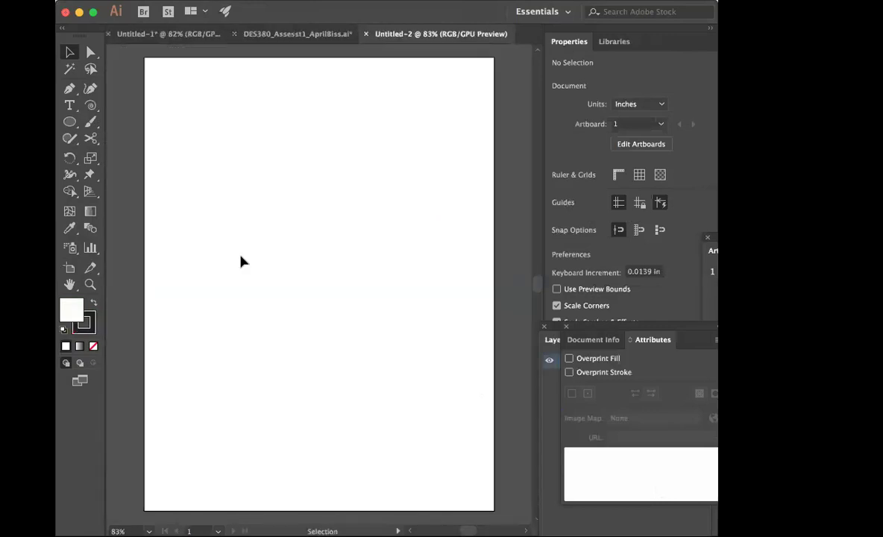
# Step: Place the banana photo across the artboard's width at about 8.02 x 5.34 in and deselect it
pyautogui.click(161, 1)
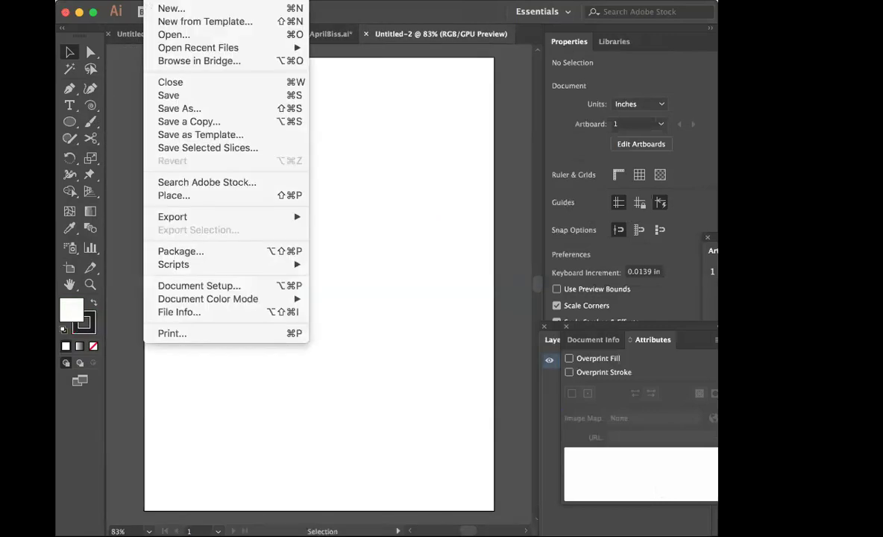
pyautogui.click(185, 198)
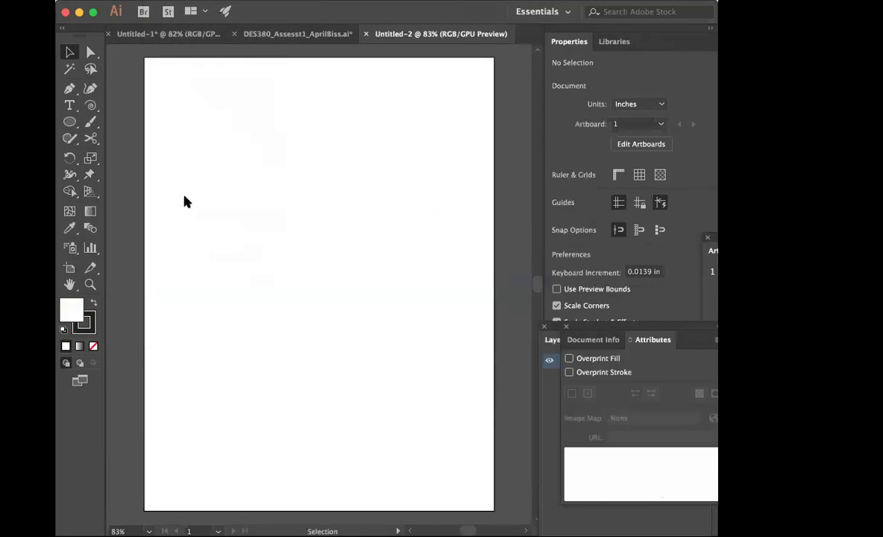
pyautogui.moveTo(562, 81); pyautogui.dragTo(379, 168)
pyautogui.click(254, 173)
pyautogui.click(403, 173)
pyautogui.click(521, 452)
pyautogui.moveTo(156, 161); pyautogui.dragTo(485, 416)
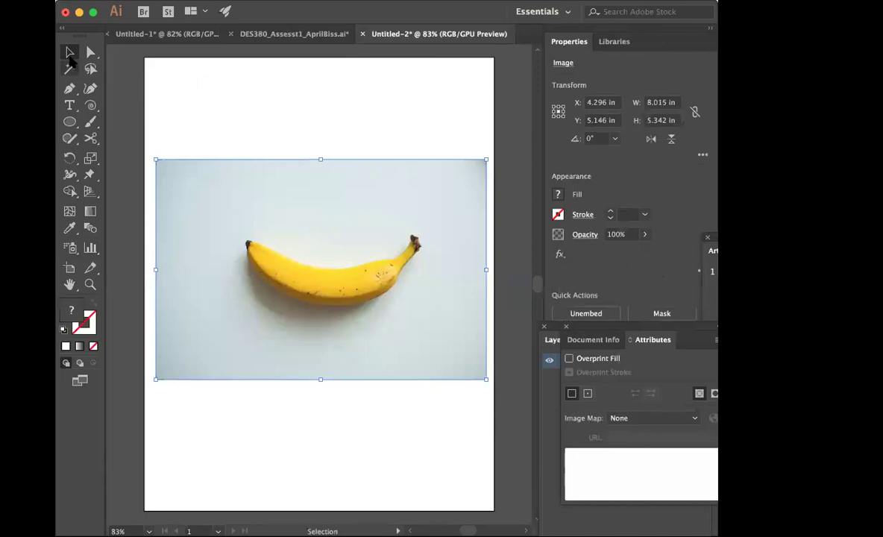
pyautogui.click(170, 83)
# Step: Resize the artboard through the document setup so that it fits closely around the banana photo
pyautogui.click(155, 2)
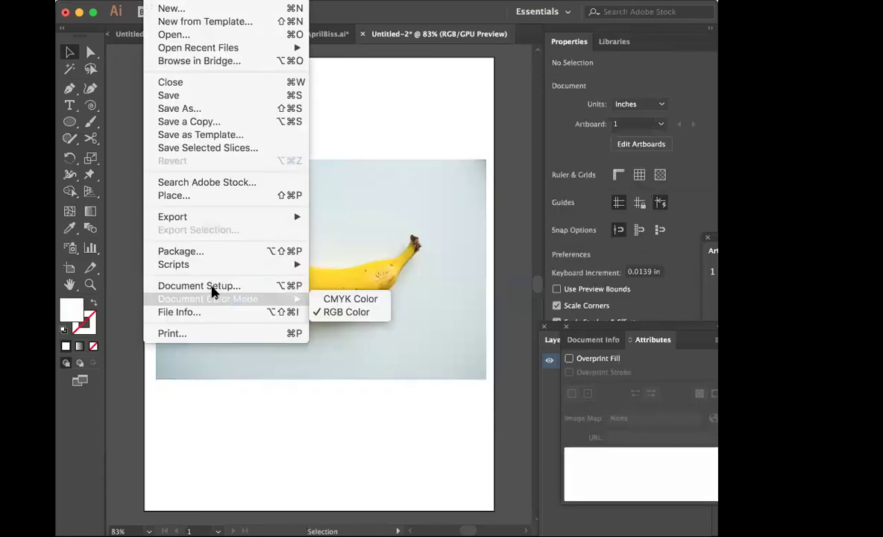
pyautogui.click(210, 288)
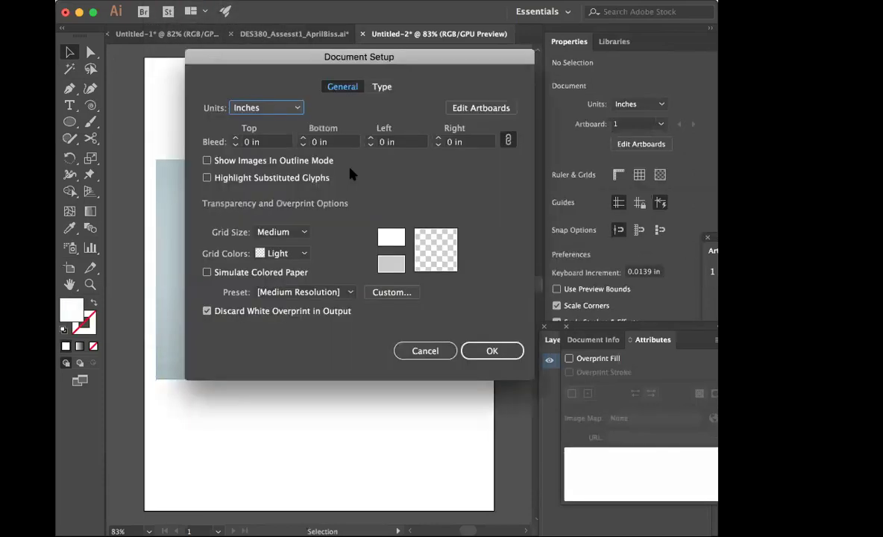
pyautogui.click(481, 107)
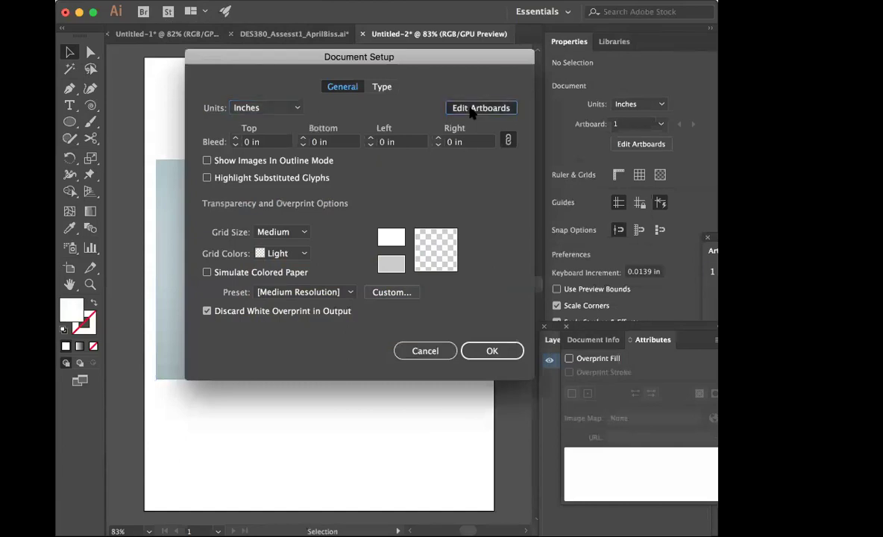
pyautogui.moveTo(494, 511); pyautogui.dragTo(486, 378)
pyautogui.moveTo(144, 59); pyautogui.dragTo(158, 162)
pyautogui.click(69, 52)
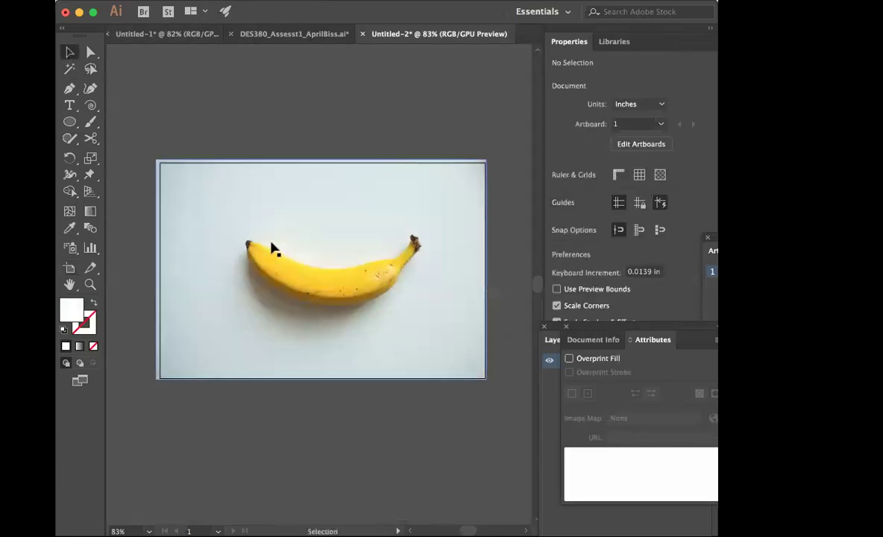
# Step: Close the Attributes panel and reposition the Layers panel so its whole list and controls are reachable
pyautogui.click(90, 285)
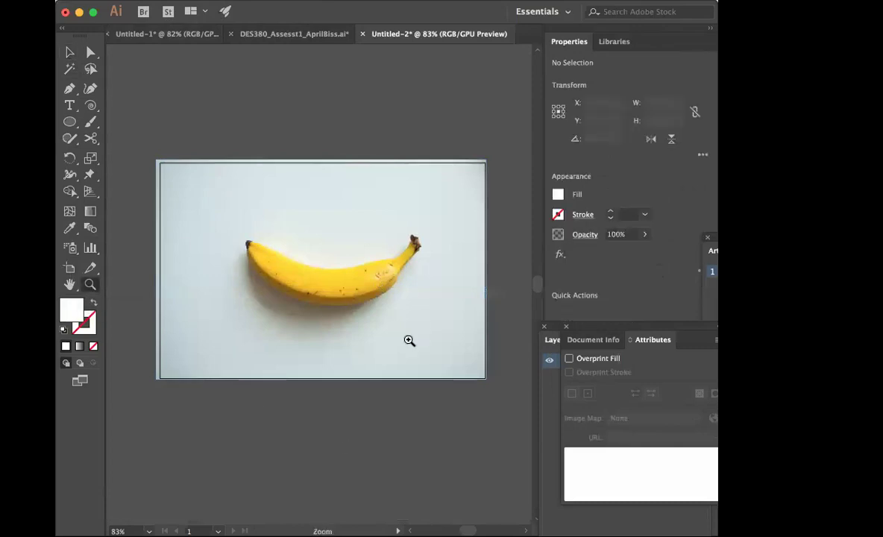
pyautogui.click(351, 295)
pyautogui.click(280, 255)
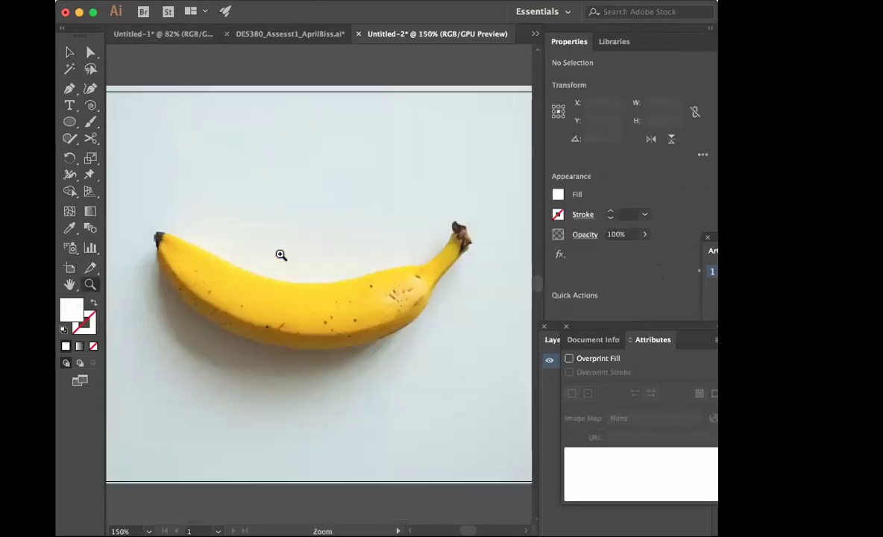
pyautogui.click(69, 53)
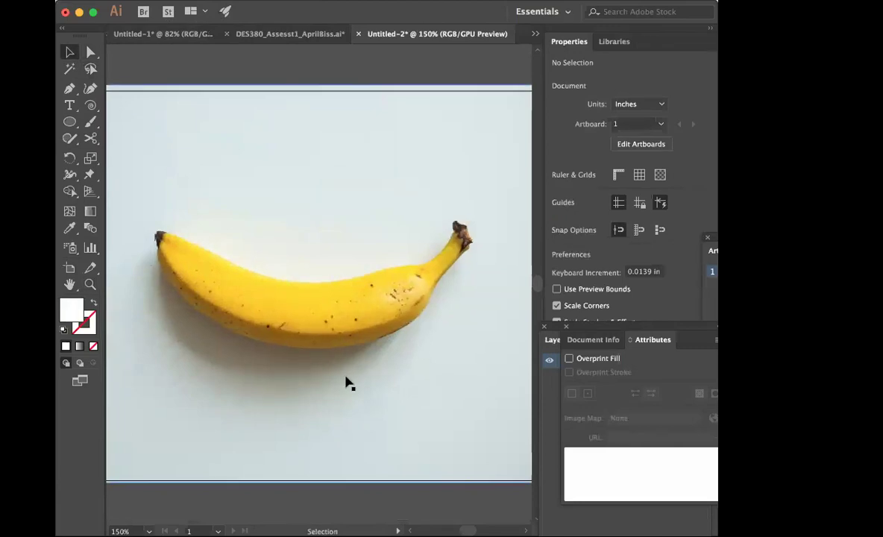
pyautogui.scroll(-2, 349, 383)
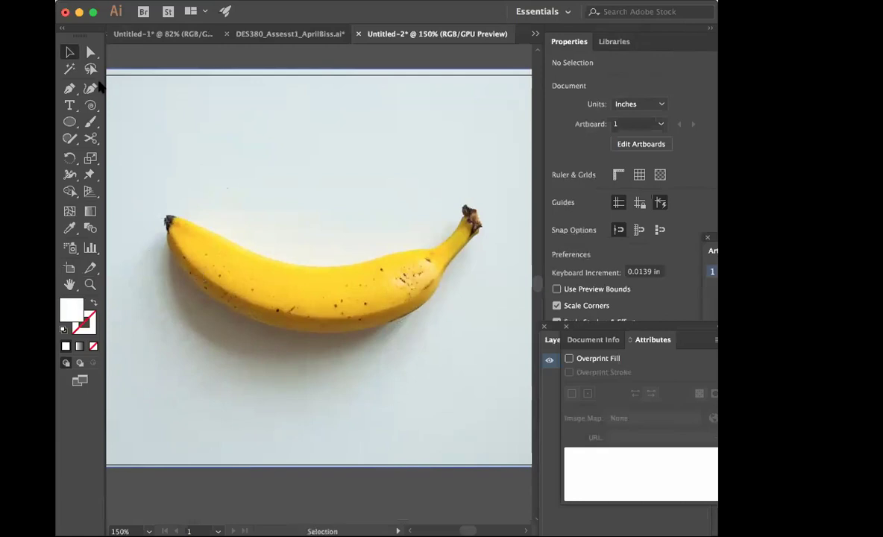
pyautogui.click(198, 171)
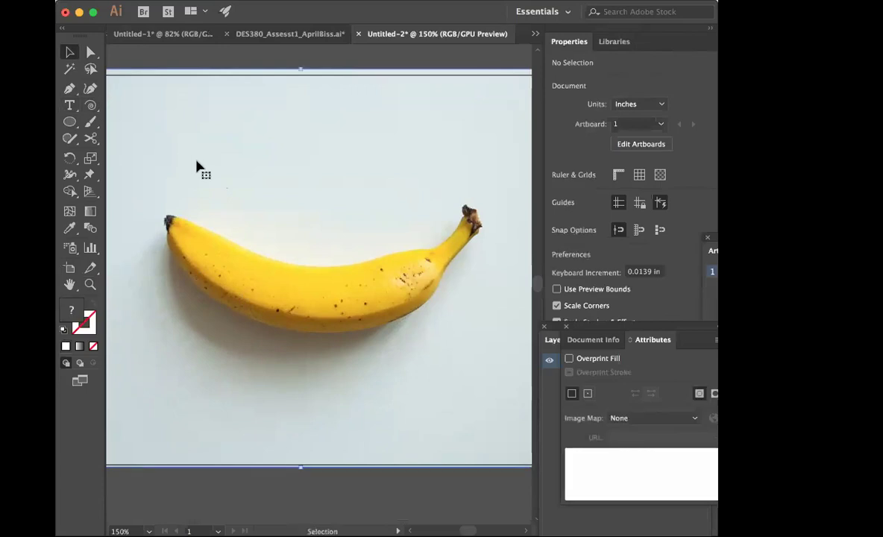
pyautogui.click(418, 1)
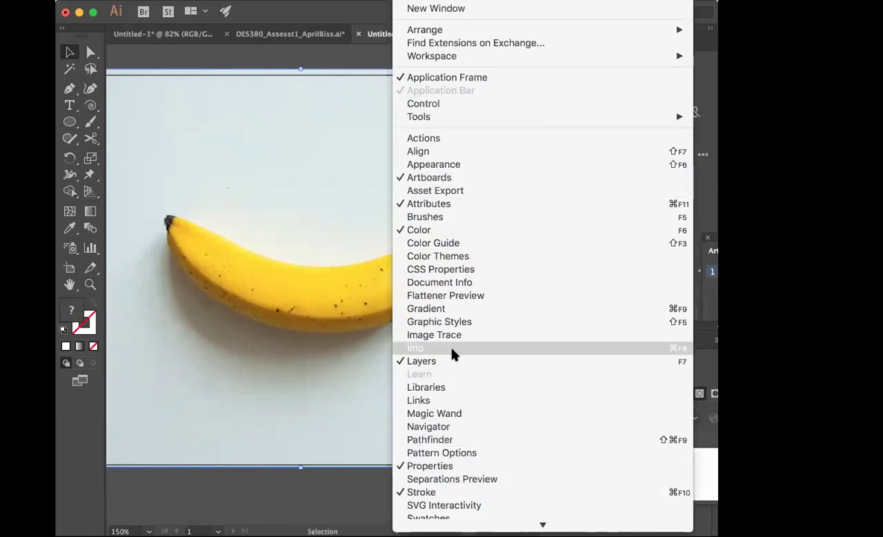
pyautogui.click(241, 46)
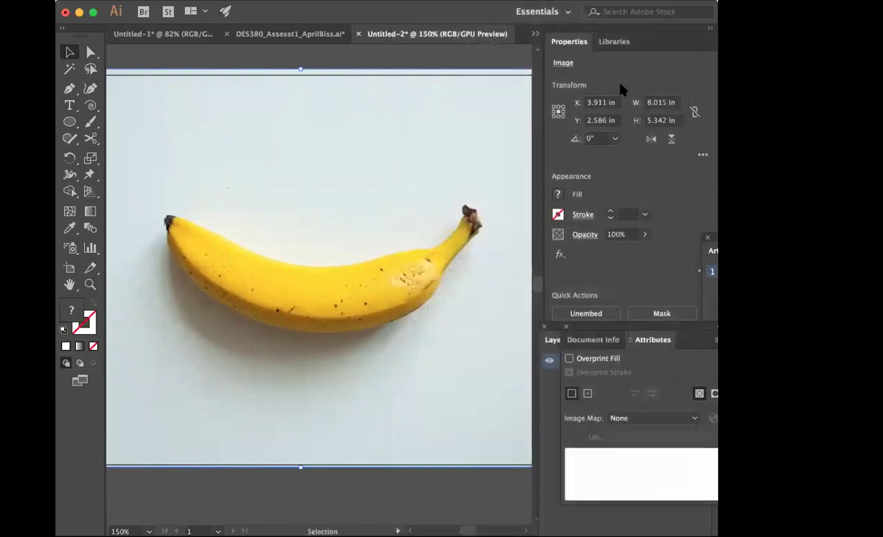
pyautogui.click(566, 327)
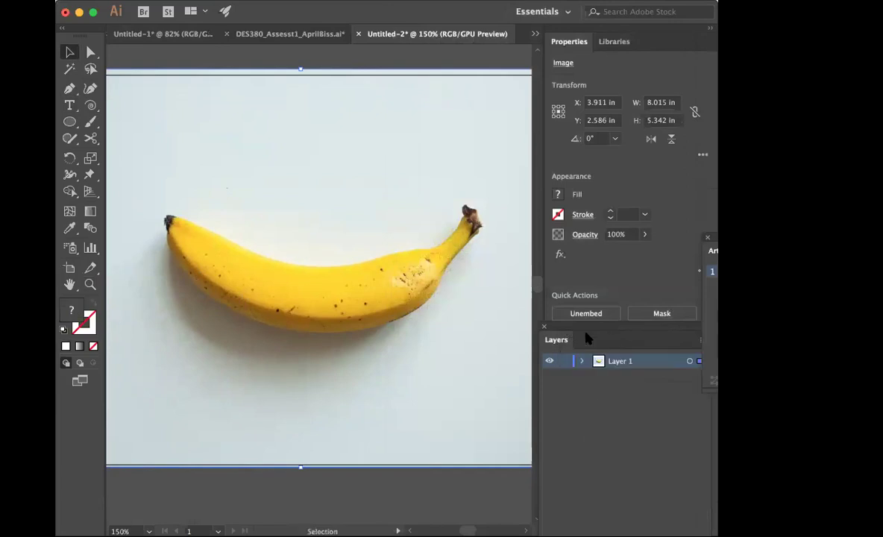
pyautogui.moveTo(562, 328); pyautogui.dragTo(568, 128)
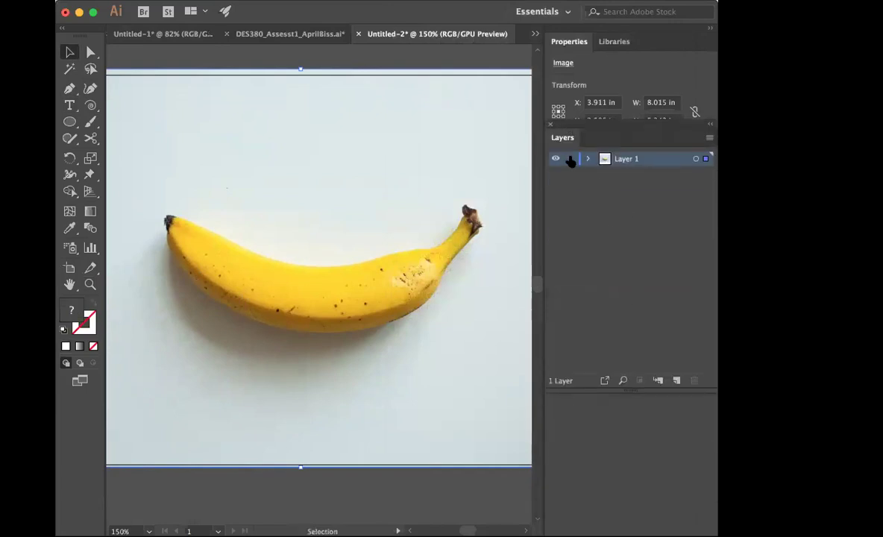
# Step: Add a new layer above the photo's layer and lock the photo's layer
pyautogui.click(676, 381)
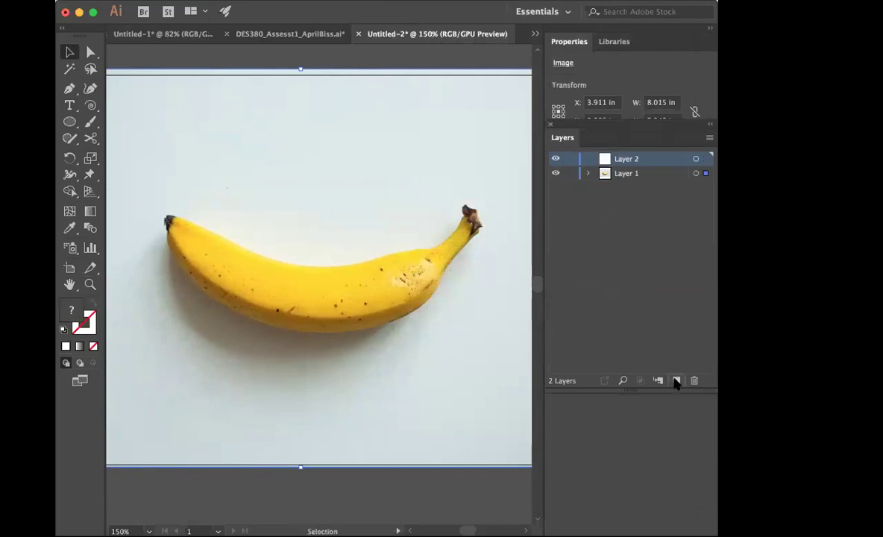
pyautogui.click(604, 173)
pyautogui.click(570, 174)
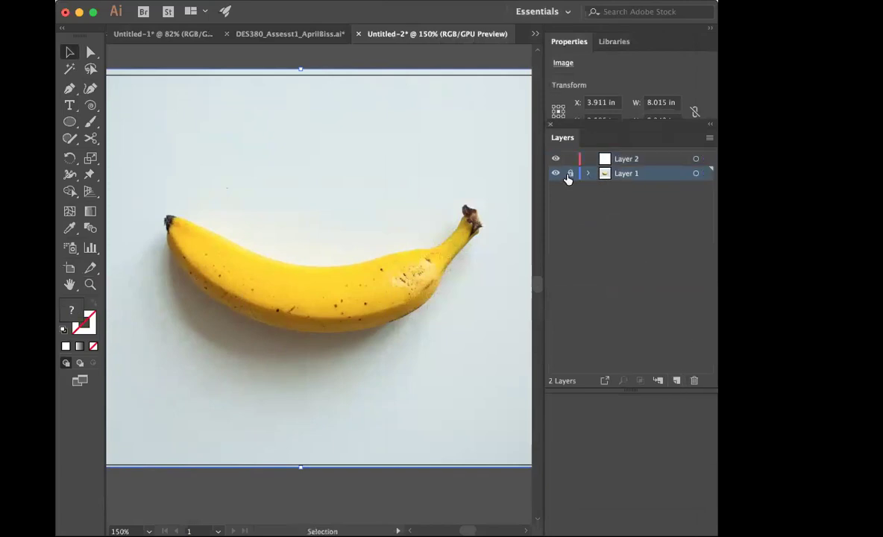
# Step: Rename the empty new layer Banana and the locked photo layer Template
pyautogui.doubleClick(624, 159)
pyautogui.write('Banana')
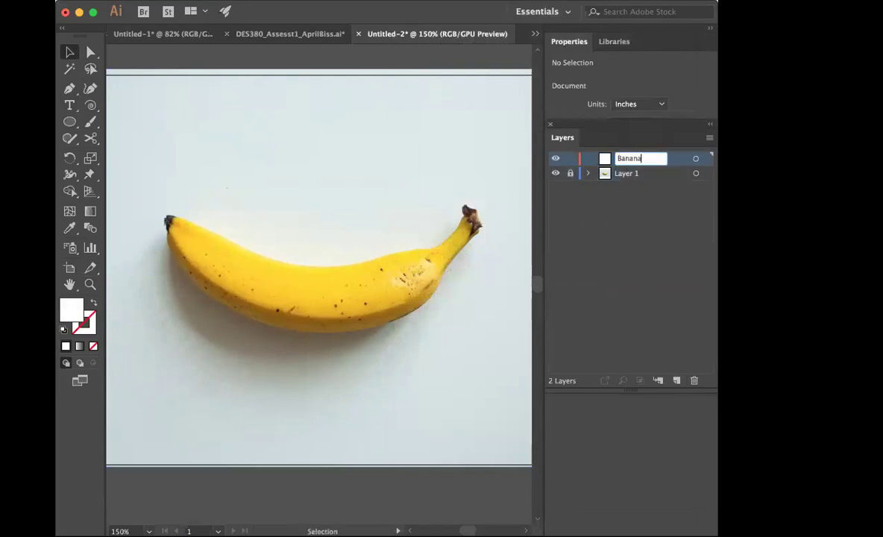
pyautogui.press('Return')
pyautogui.doubleClick(626, 175)
pyautogui.write('Template')
pyautogui.press('Return')
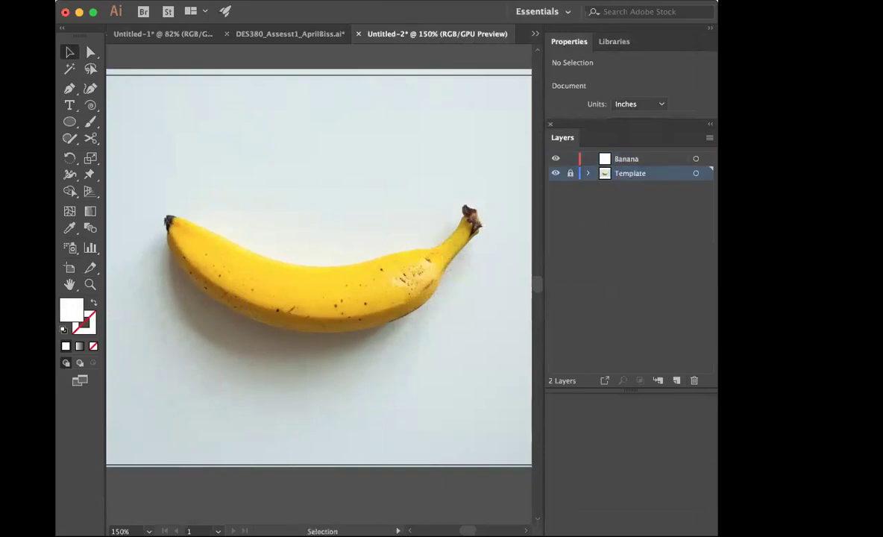
# Step: On the Banana layer, trace the first stretch of the banana's upper edge with the Pen tool, using no fill and a white stroke
pyautogui.click(632, 160)
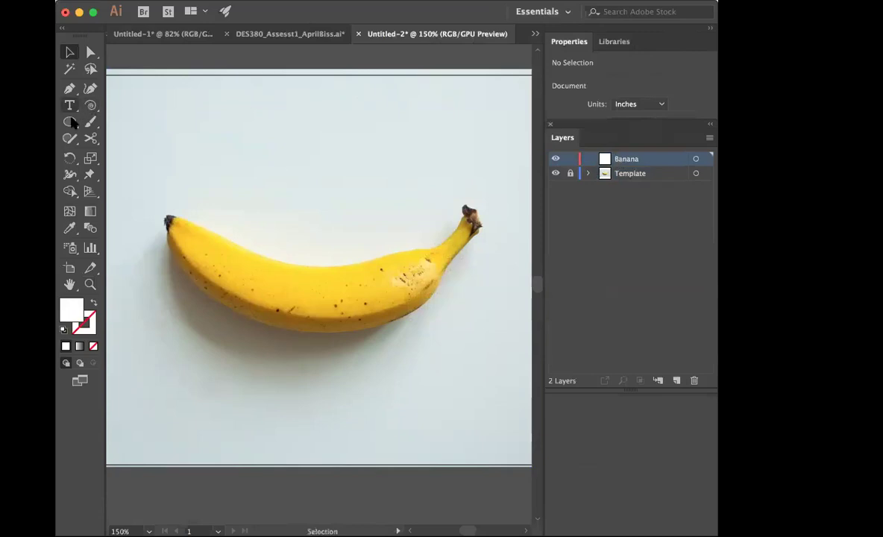
pyautogui.click(70, 88)
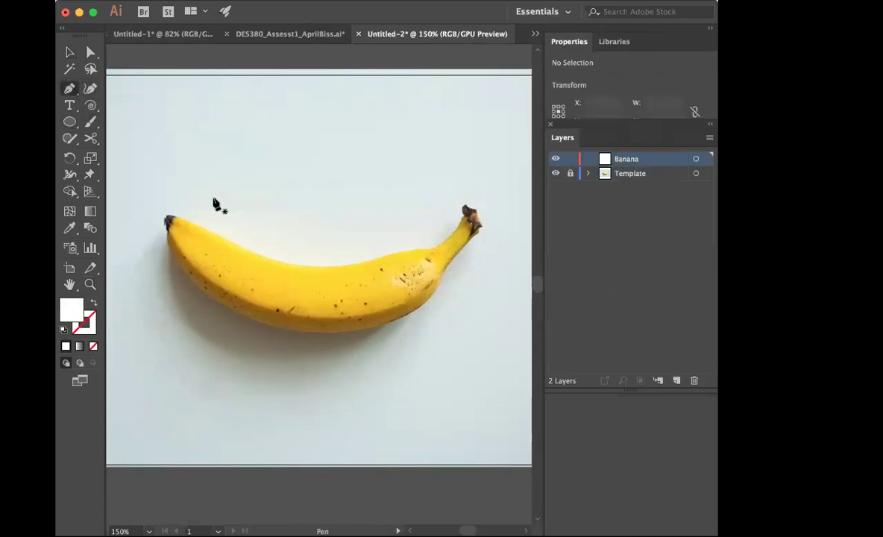
pyautogui.press('super+equal')
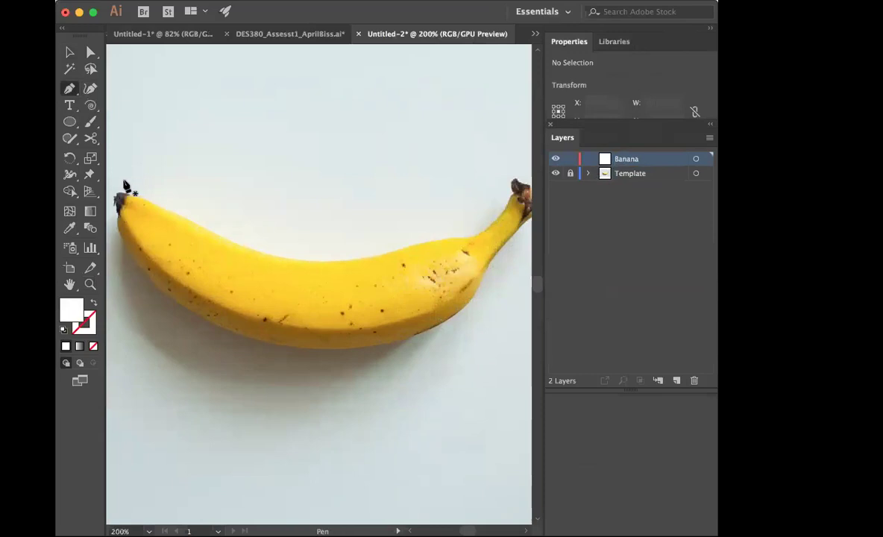
pyautogui.moveTo(129, 195); pyautogui.dragTo(198, 225)
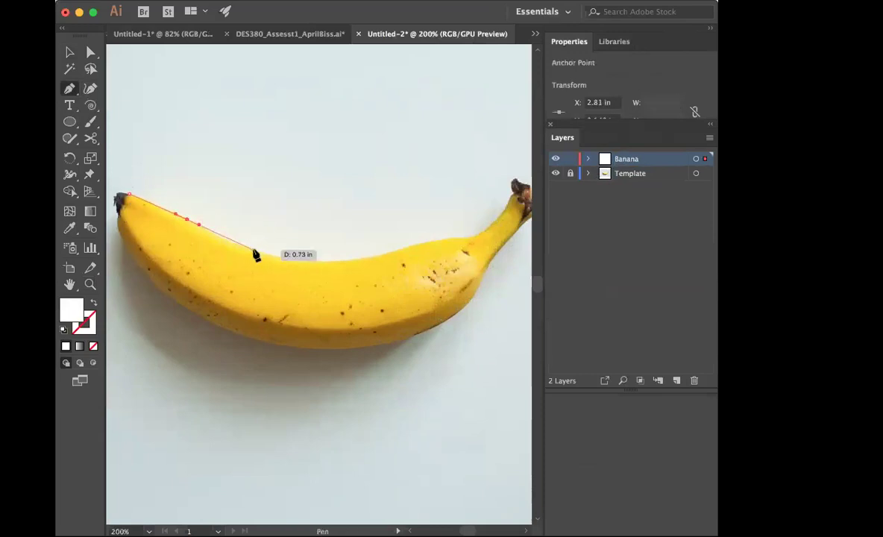
pyautogui.moveTo(258, 252); pyautogui.dragTo(272, 255)
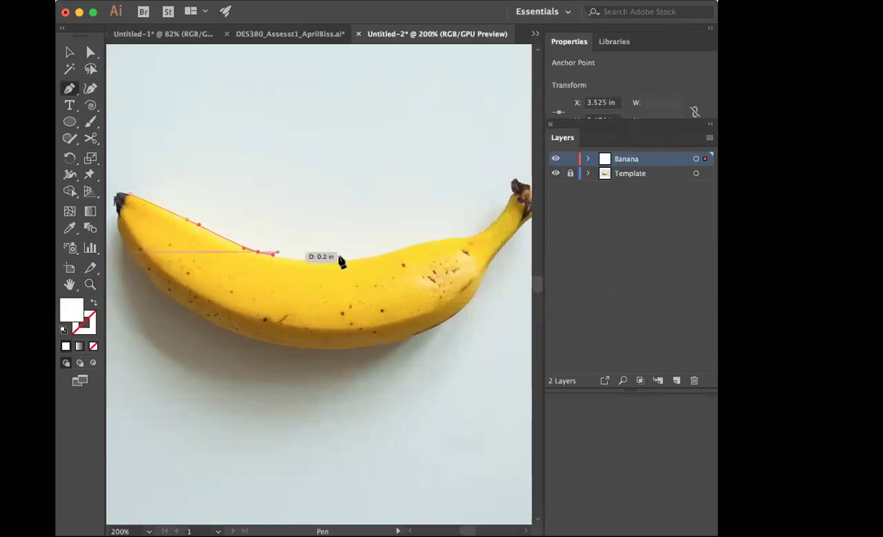
pyautogui.moveTo(339, 263); pyautogui.dragTo(357, 262)
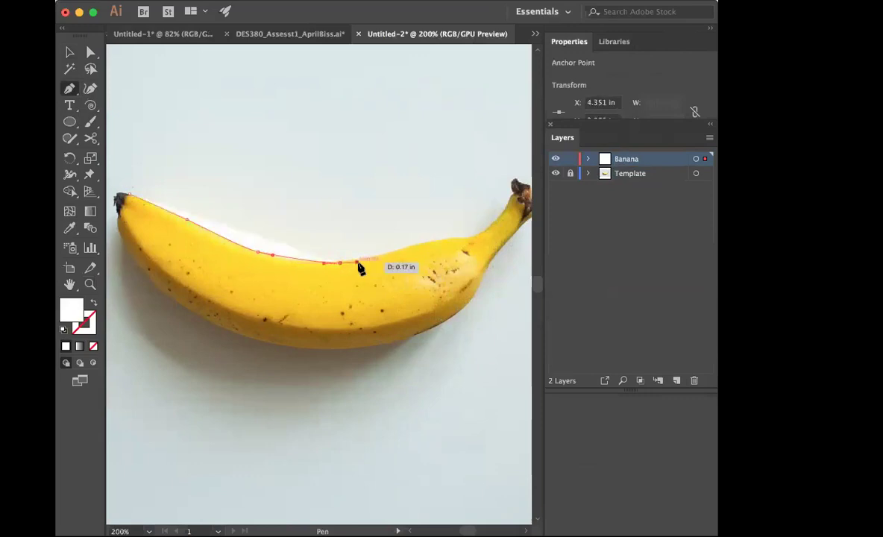
pyautogui.click(94, 302)
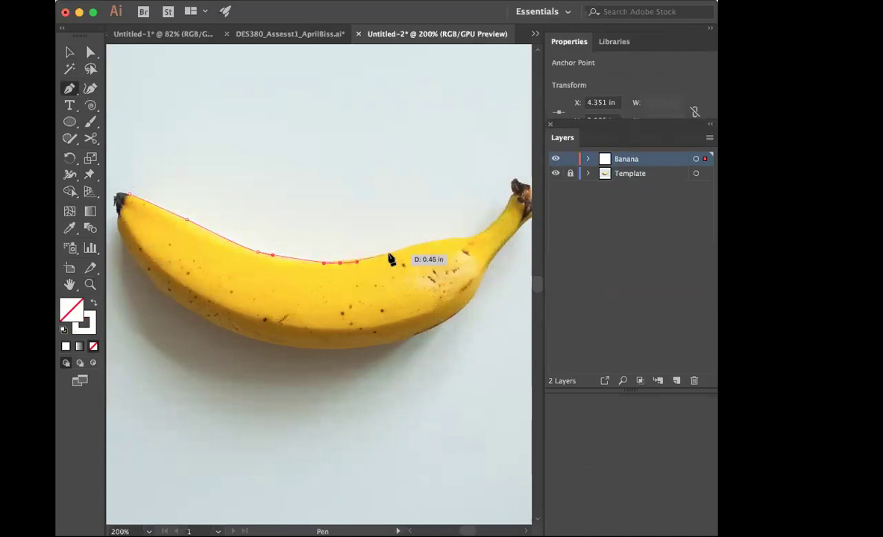
# Step: Continue the outline along the rest of the upper edge, up the neck and around the brown stem end
pyautogui.moveTo(416, 241); pyautogui.dragTo(509, 203)
pyautogui.click(484, 226)
pyautogui.press('super+z')
pyautogui.press('space')
pyautogui.moveTo(480, 205); pyautogui.dragTo(455, 181)
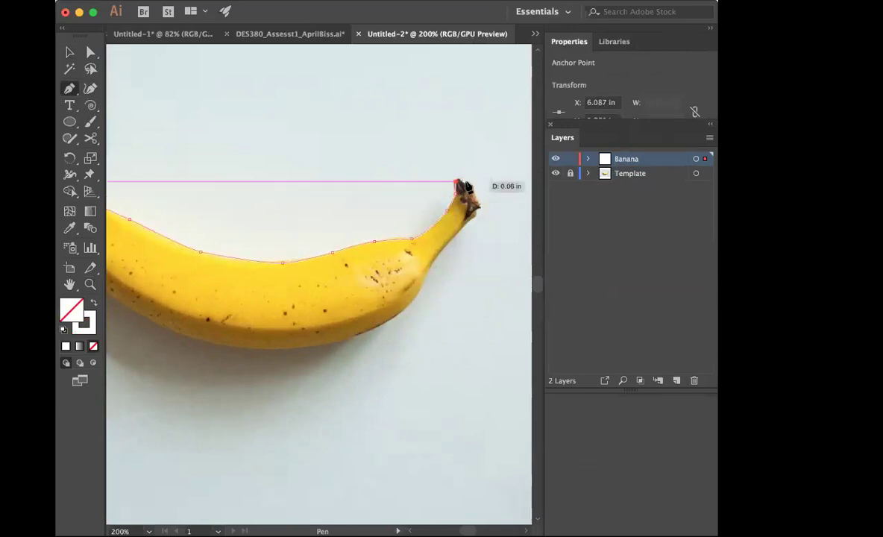
pyautogui.click(478, 220)
pyautogui.moveTo(460, 229); pyautogui.dragTo(456, 234)
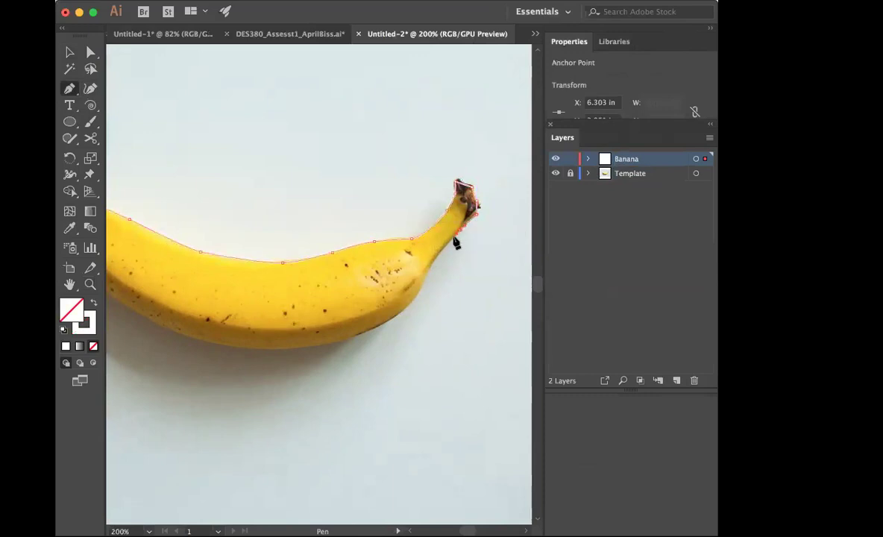
# Step: Trace the outline back along the banana's underside to the dark tip and close the path at its starting point
pyautogui.moveTo(430, 265); pyautogui.dragTo(425, 276)
pyautogui.moveTo(418, 309); pyautogui.dragTo(396, 318)
pyautogui.moveTo(367, 347); pyautogui.dragTo(389, 381)
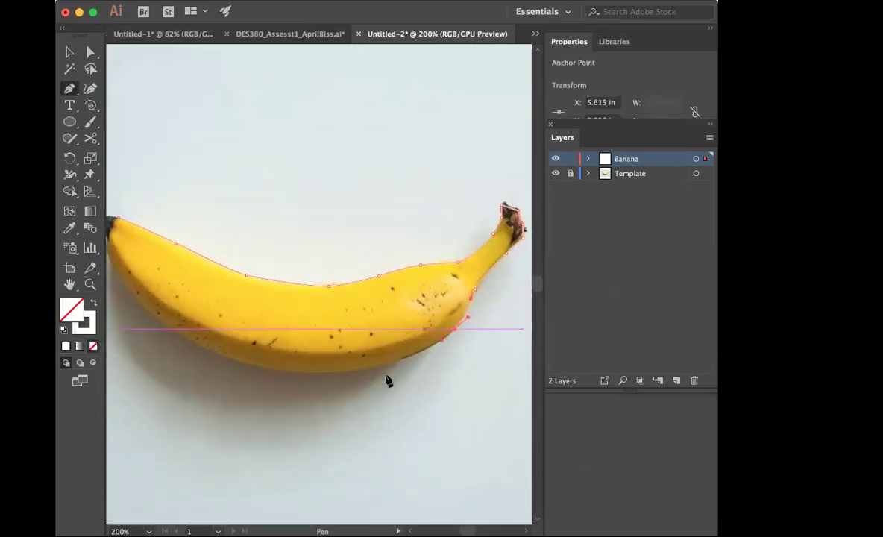
pyautogui.moveTo(272, 370); pyautogui.dragTo(219, 326)
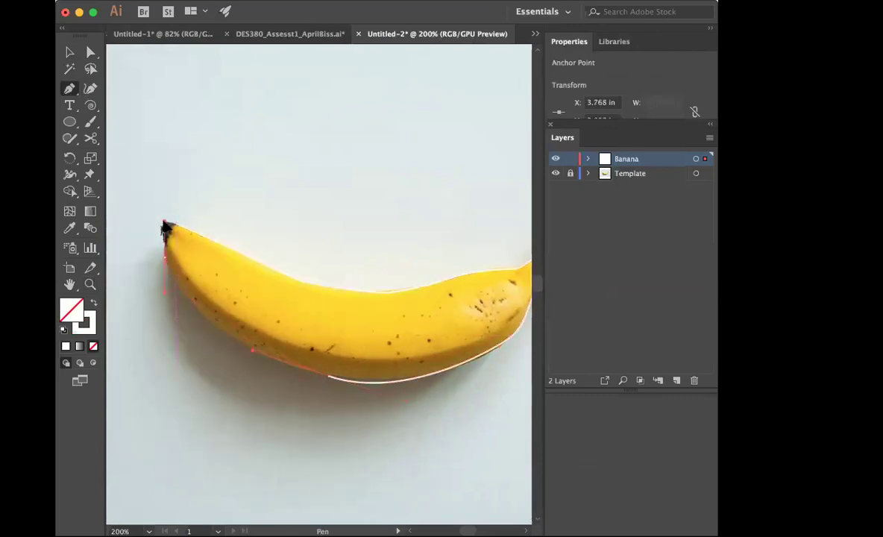
pyautogui.click(165, 228)
pyautogui.moveTo(165, 221); pyautogui.dragTo(169, 220)
pyautogui.click(176, 224)
# Step: Refine the outline's anchor points and handles with the Direct Selection tool so the lower curve follows the banana's edge
pyautogui.click(90, 54)
pyautogui.click(339, 291)
pyautogui.moveTo(332, 380)
pyautogui.mouseDown()
pyautogui.moveTo(312, 375)
pyautogui.moveTo(326, 378)
pyautogui.mouseUp()
pyautogui.moveTo(169, 295); pyautogui.dragTo(169, 296)
pyautogui.moveTo(320, 213); pyautogui.dragTo(246, 217)
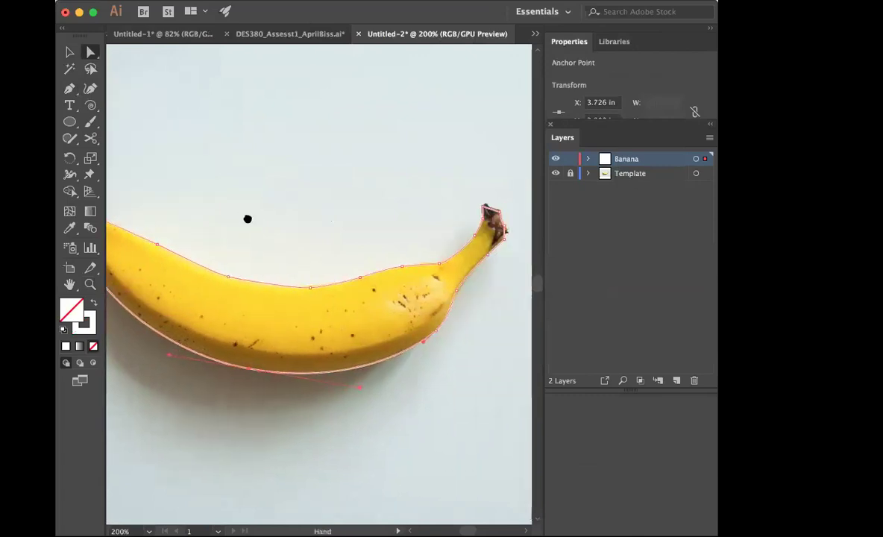
pyautogui.click(307, 287)
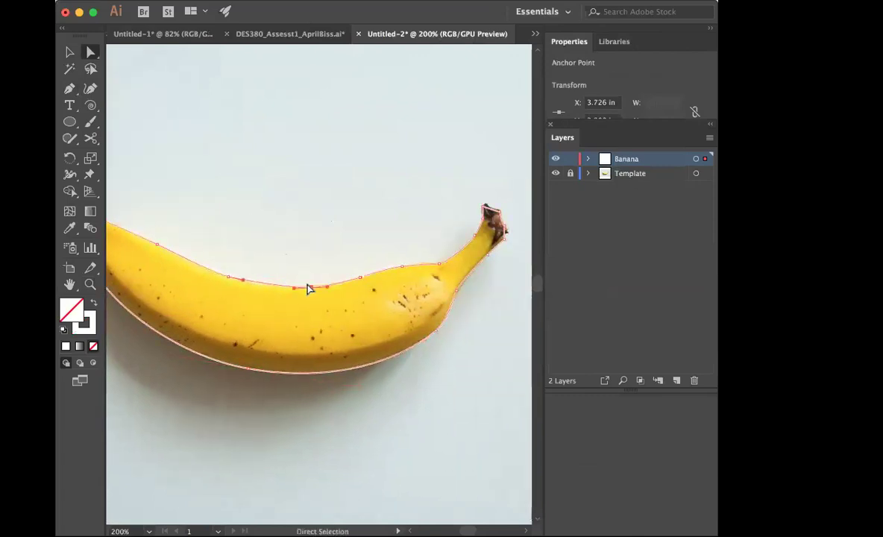
pyautogui.click(353, 186)
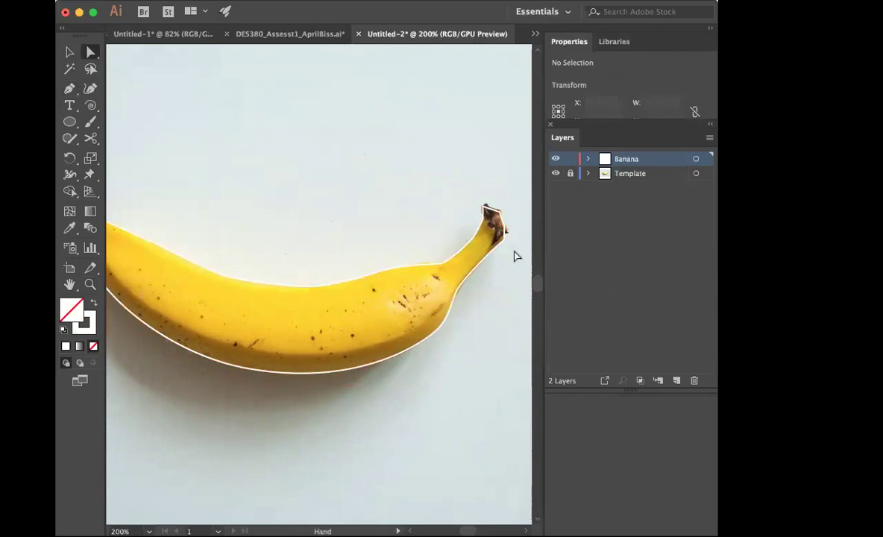
pyautogui.moveTo(507, 228); pyautogui.dragTo(510, 232)
pyautogui.click(505, 286)
pyautogui.moveTo(425, 349); pyautogui.dragTo(474, 350)
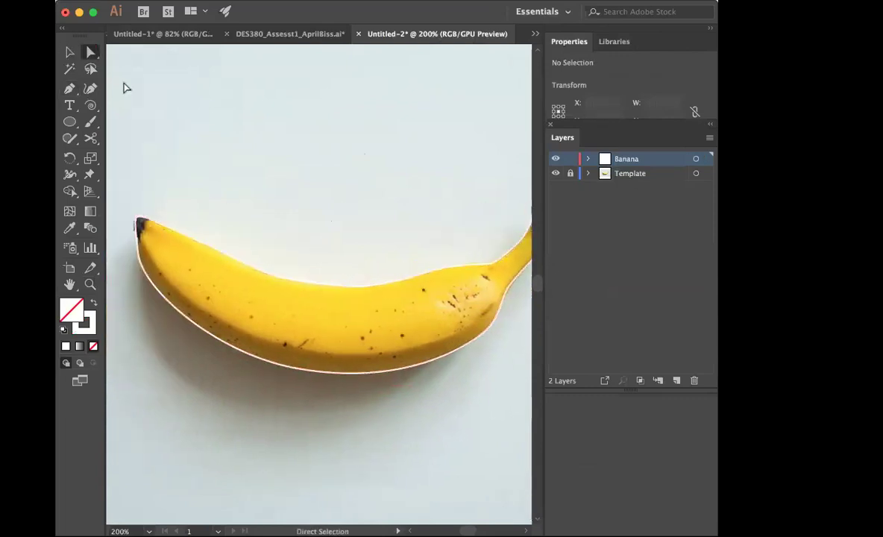
# Step: Fill the traced banana outline with the yellow sampled from the photo using the Eyedropper tool
pyautogui.click(69, 54)
pyautogui.click(215, 251)
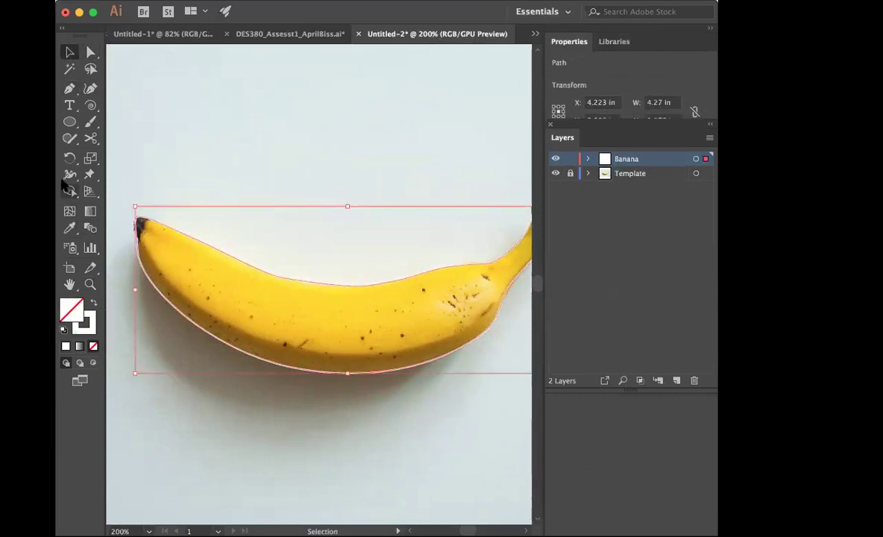
pyautogui.click(69, 228)
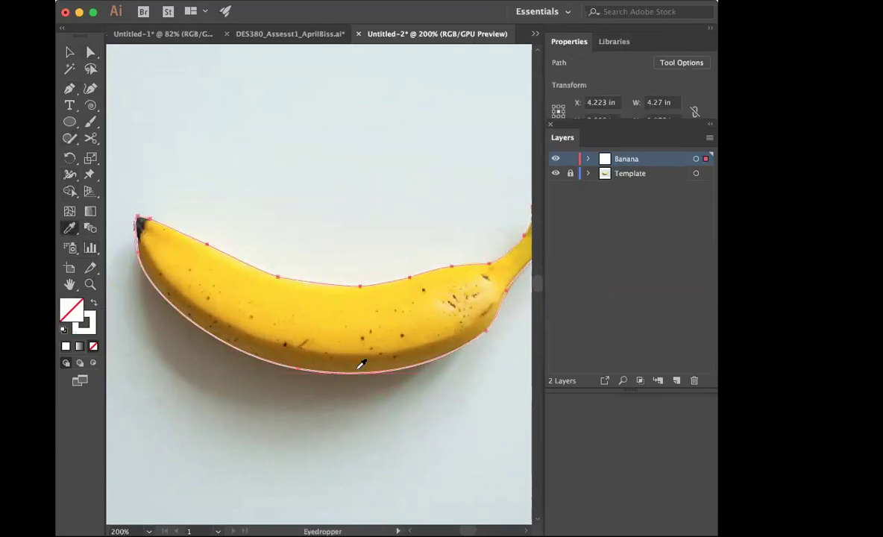
pyautogui.click(275, 303)
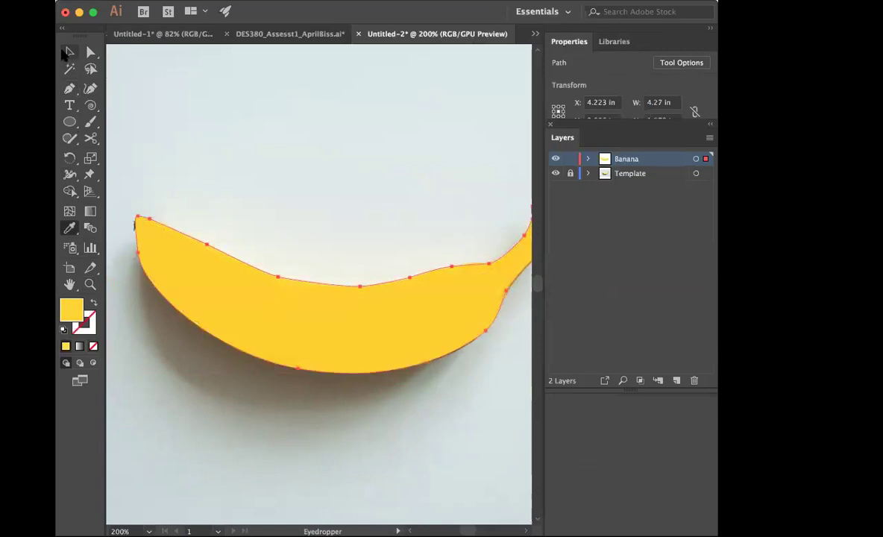
# Step: Move the yellow banana shape straight up, clear of the photographed banana, and deselect it
pyautogui.click(67, 52)
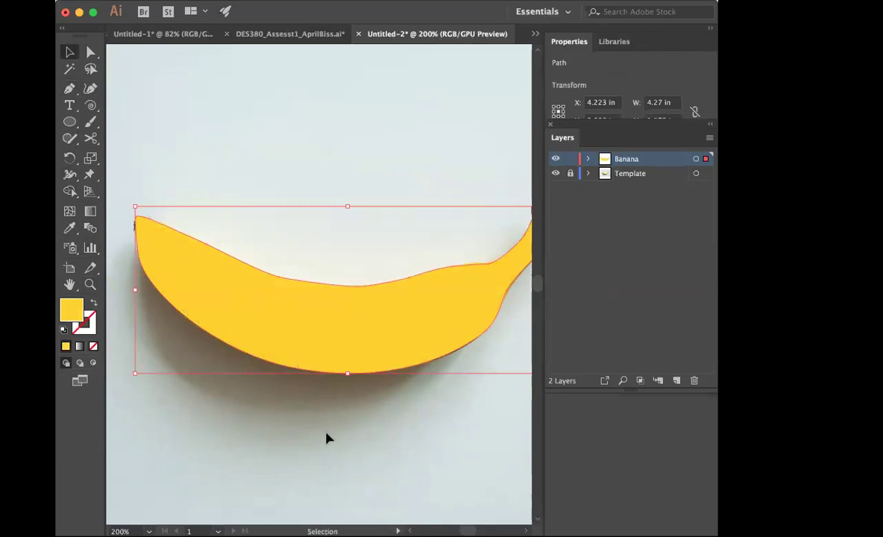
pyautogui.press('super+minus')
pyautogui.moveTo(323, 312); pyautogui.dragTo(323, 218)
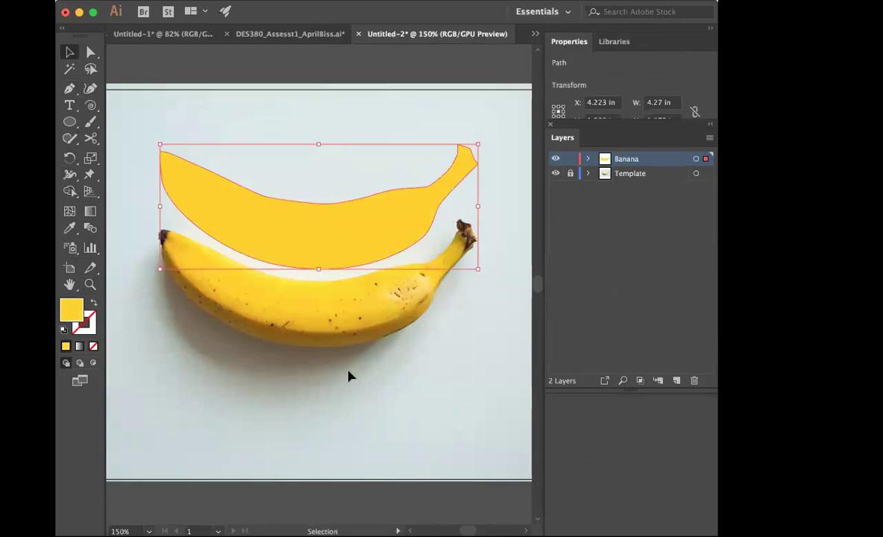
pyautogui.click(350, 376)
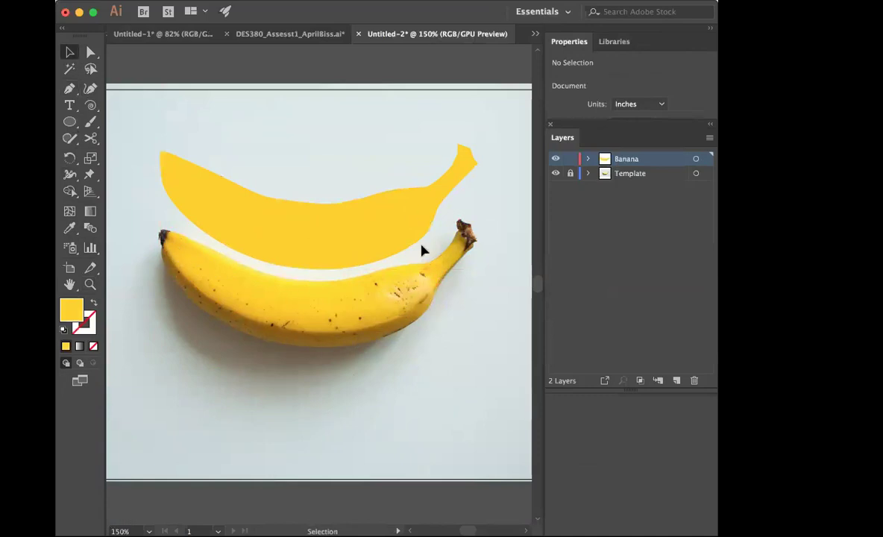
# Step: Add two mesh lines near the tip of the yellow banana shape with the Mesh tool, starting from its upper edge
pyautogui.click(396, 196)
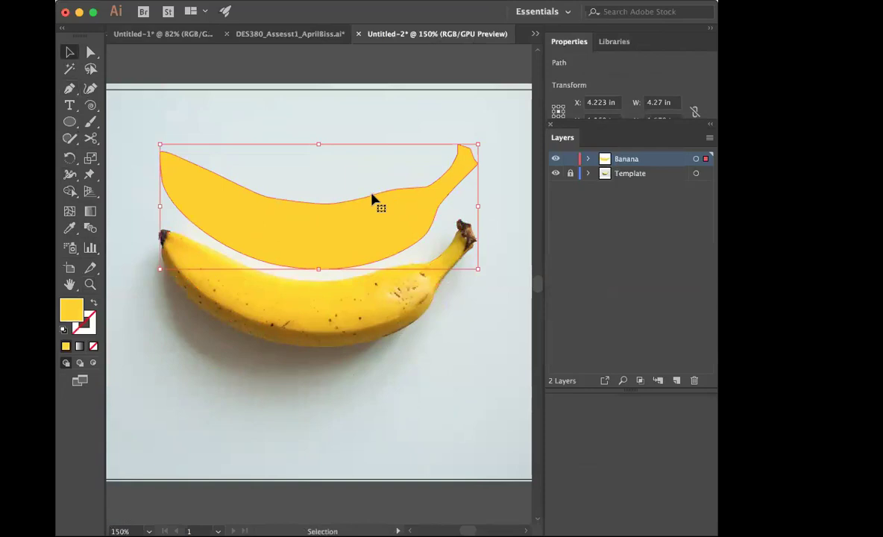
pyautogui.click(70, 212)
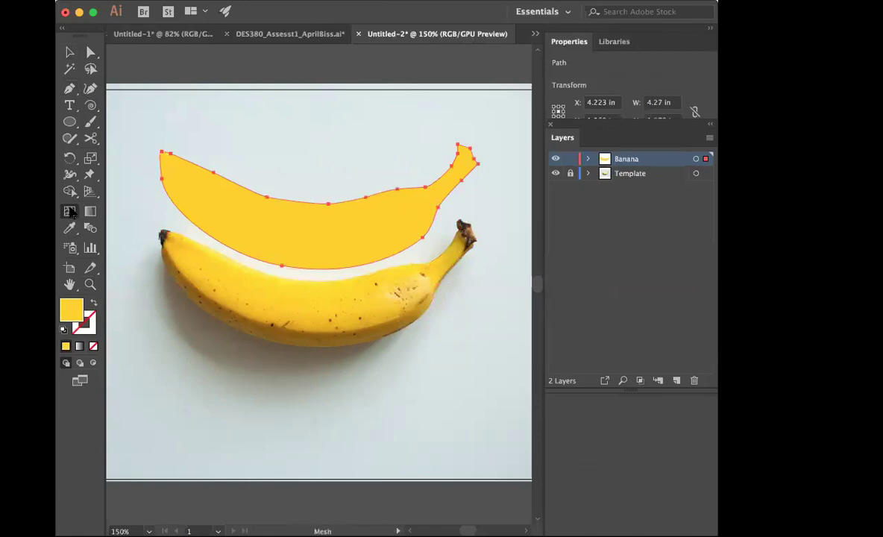
pyautogui.click(182, 160)
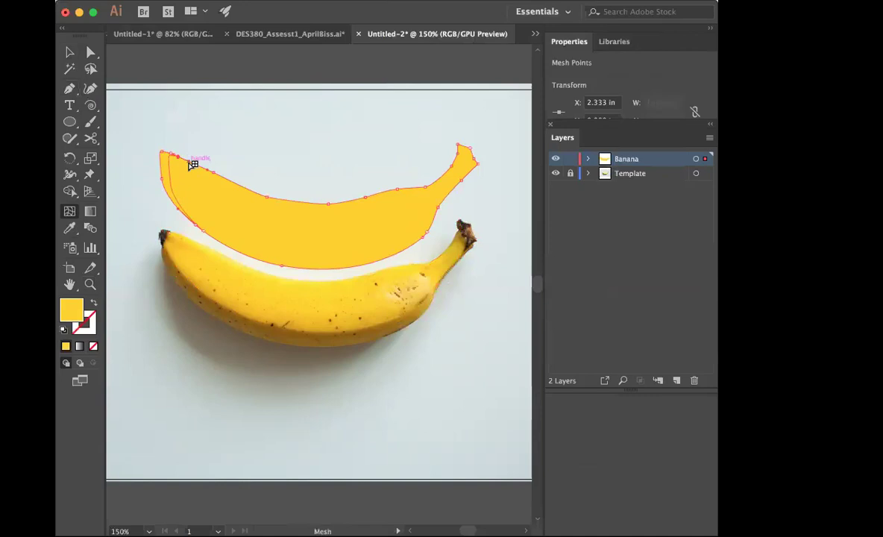
pyautogui.click(195, 165)
pyautogui.click(218, 176)
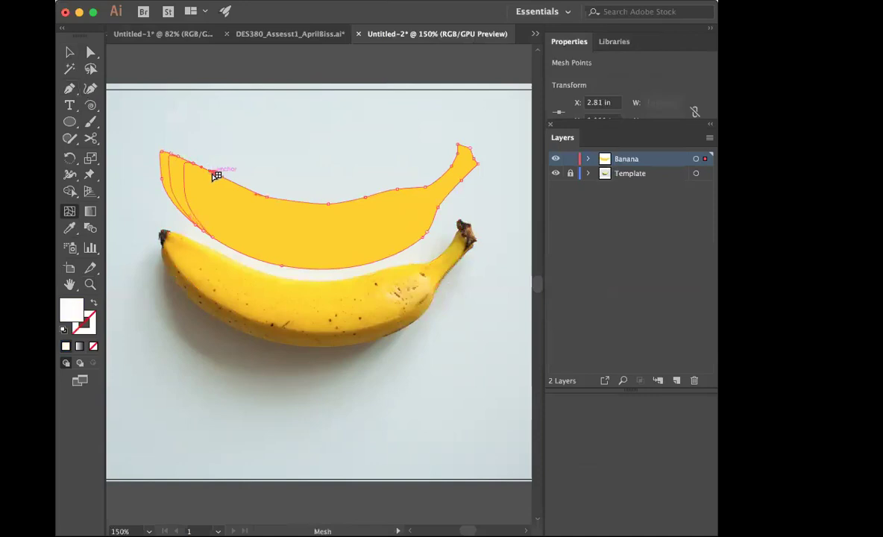
# Step: Undo the second mesh line near the tip and place it again slightly further along the upper edge
pyautogui.click(91, 284)
pyautogui.click(201, 213)
pyautogui.click(384, 307)
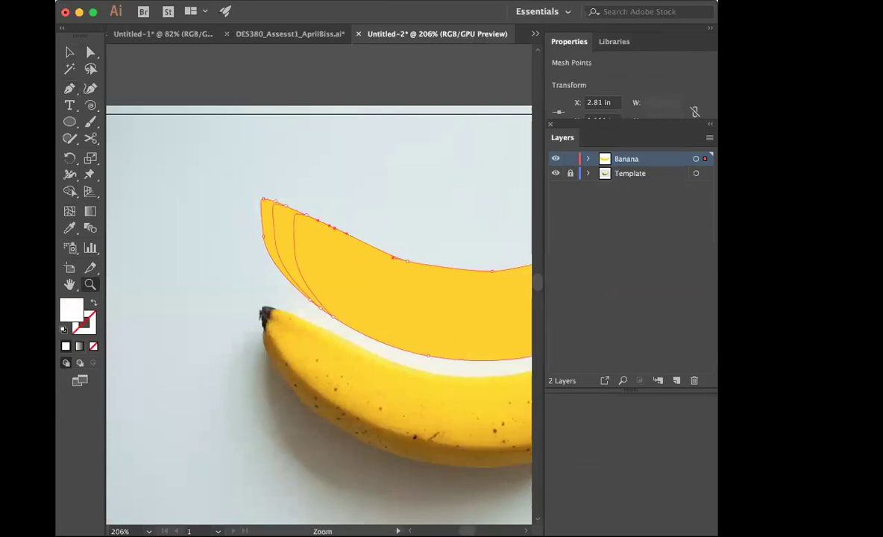
pyautogui.click(70, 210)
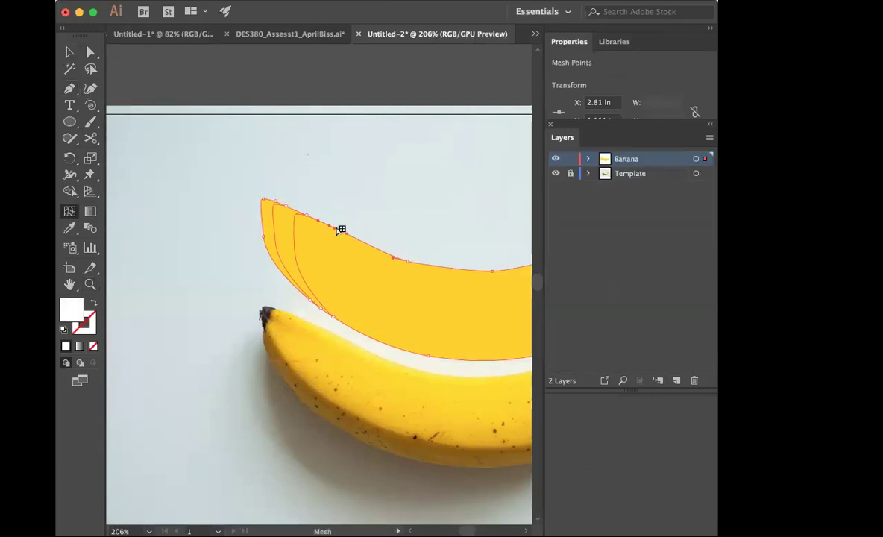
pyautogui.moveTo(326, 232); pyautogui.dragTo(310, 217)
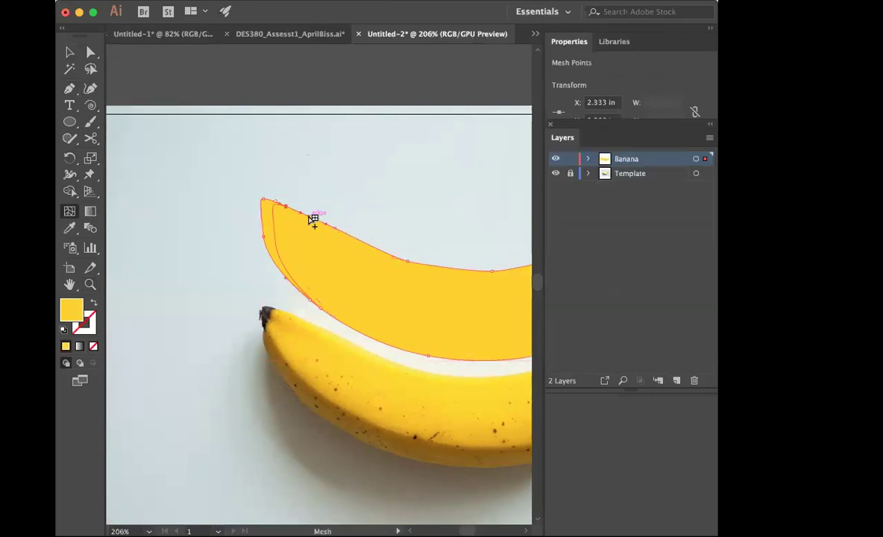
pyautogui.hotkey('ctrl', 'z')
# Step: Try adding a third mesh line coloured white further along the upper edge, preview the shading deselected, and undo it
pyautogui.click(352, 237)
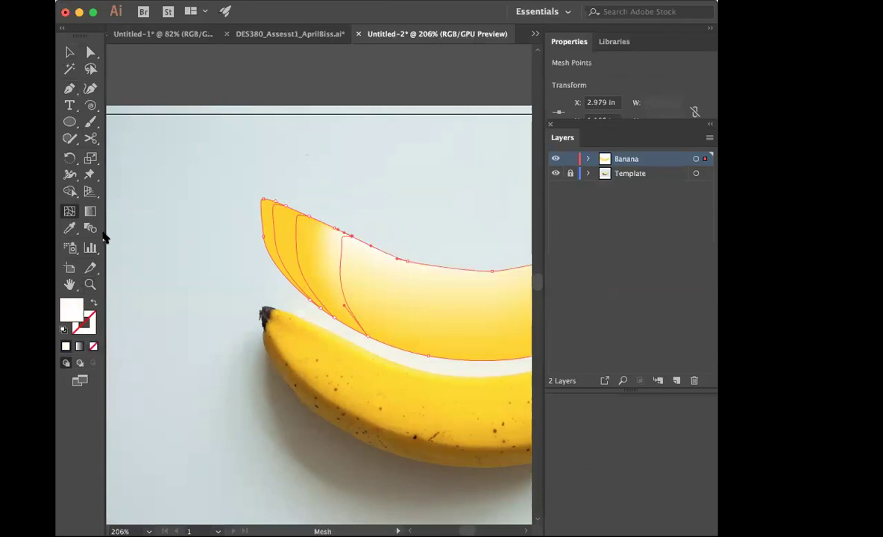
pyautogui.click(69, 53)
pyautogui.click(188, 122)
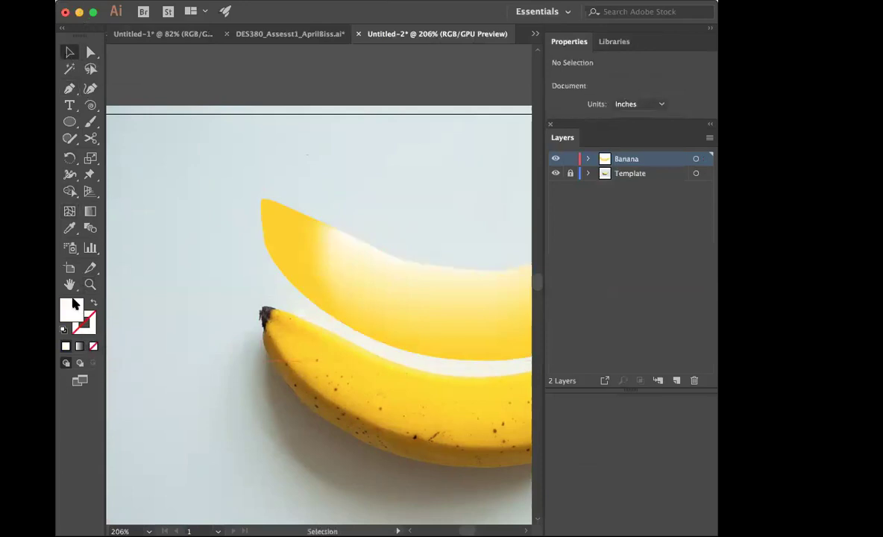
pyautogui.click(325, 252)
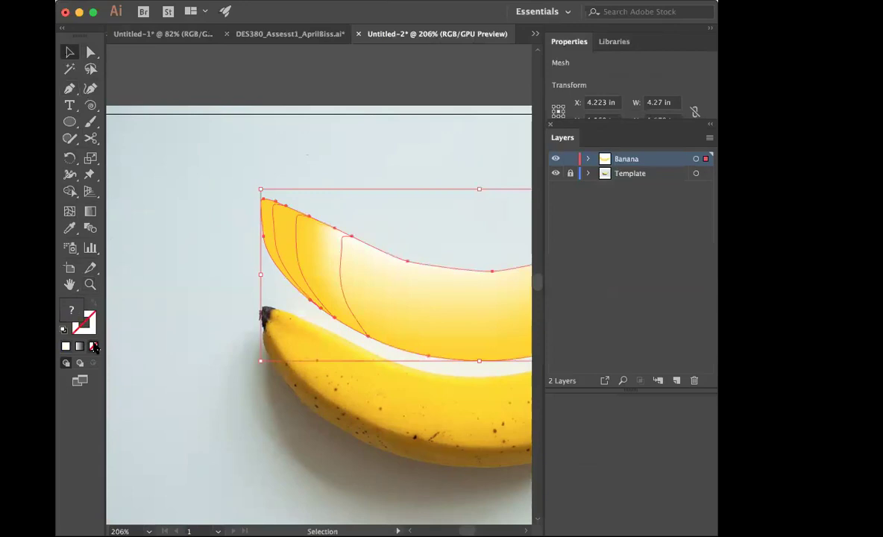
pyautogui.click(197, 162)
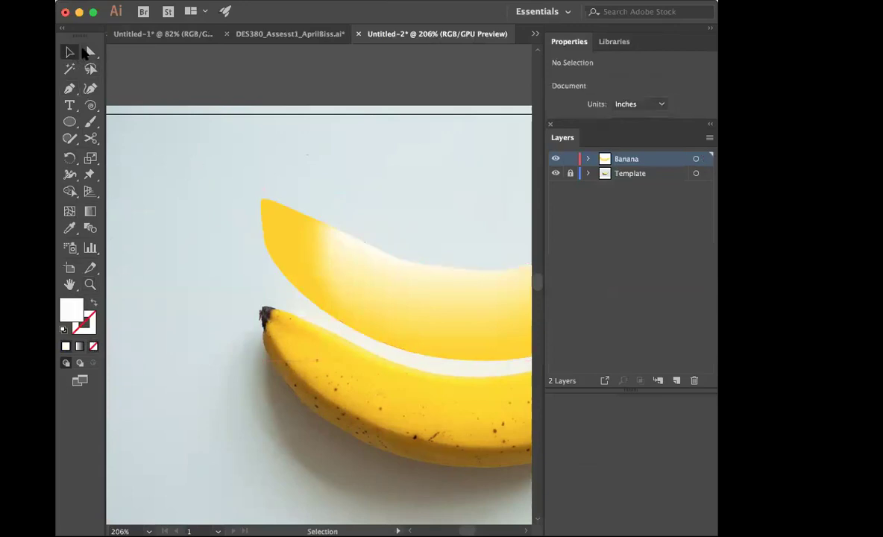
pyautogui.press('super+z')
pyautogui.press('super+z')
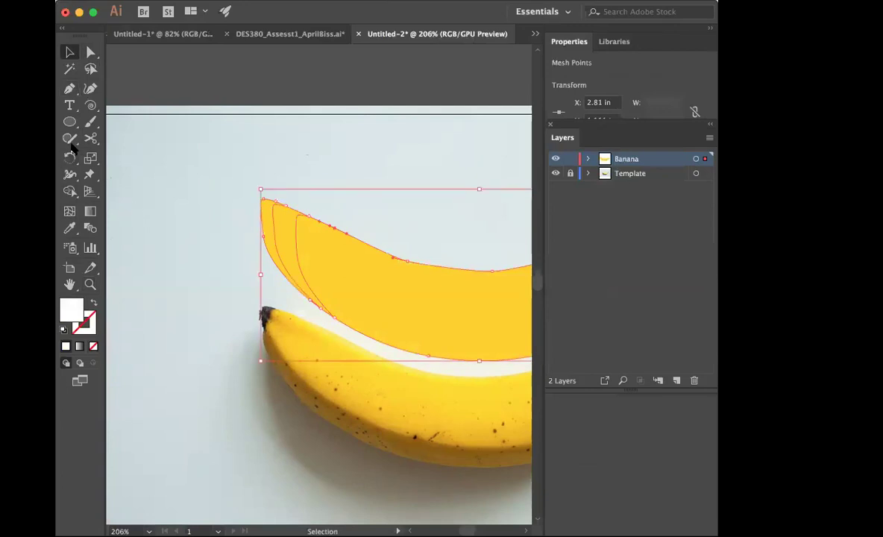
# Step: Sample the banana shape's yellow as the fill and add four mesh lines across its middle from the upper edge
pyautogui.click(70, 211)
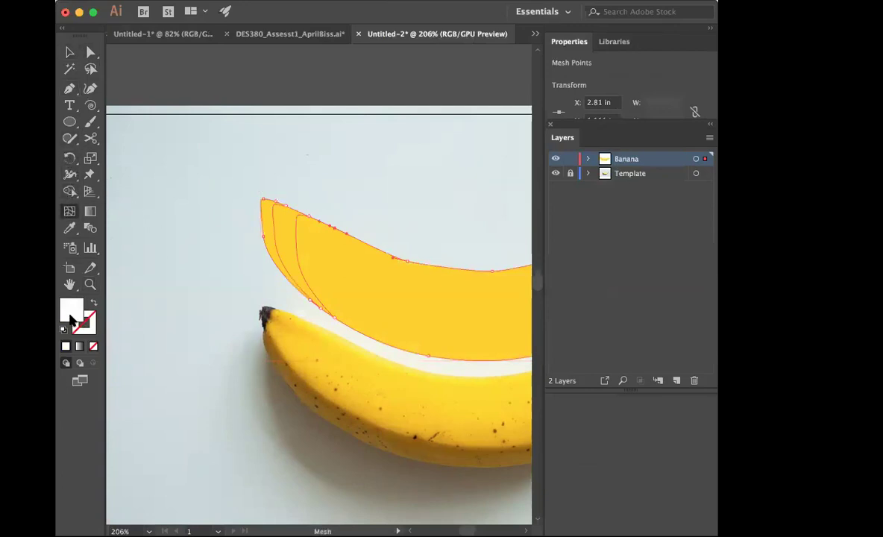
pyautogui.click(69, 228)
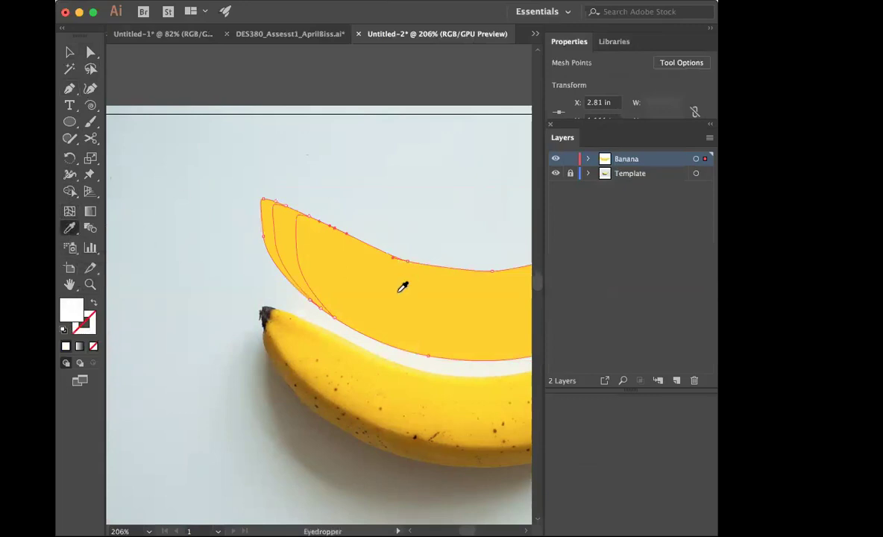
pyautogui.click(369, 269)
pyautogui.click(69, 211)
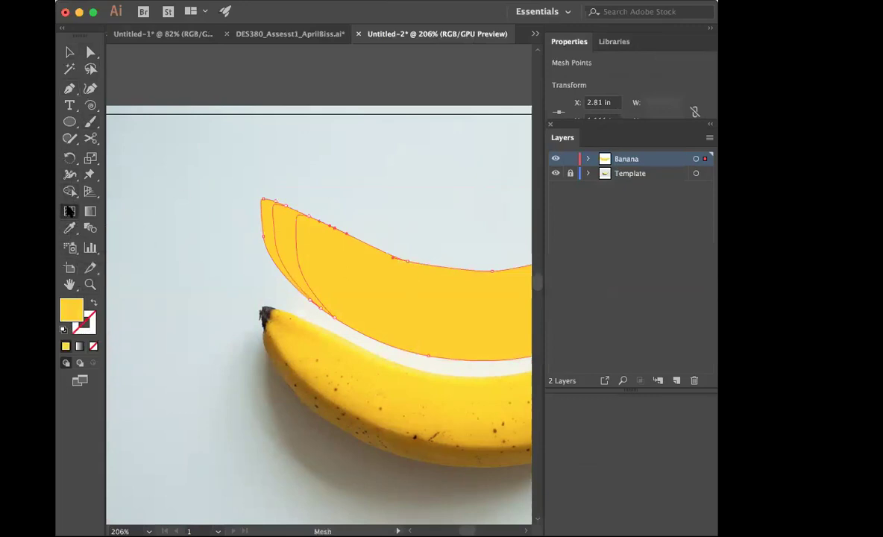
pyautogui.click(364, 246)
pyautogui.hscroll(4, 365, 323)
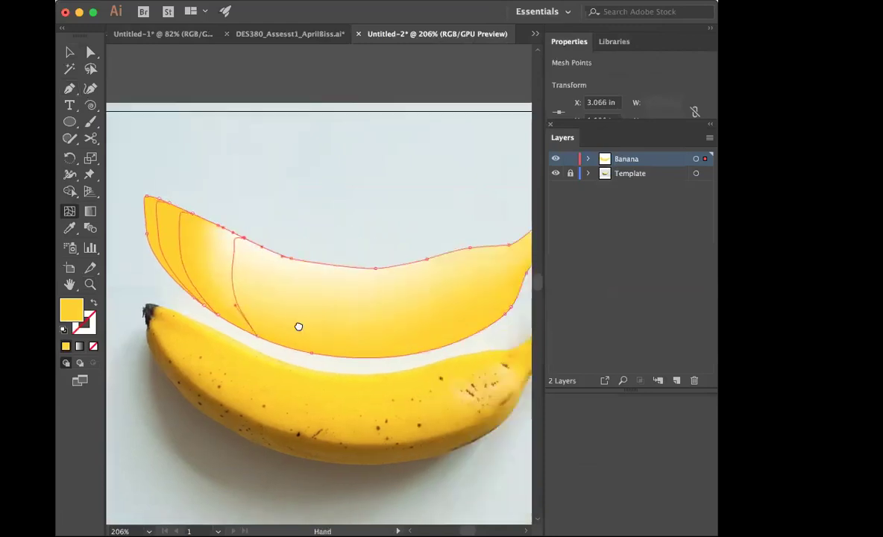
pyautogui.click(296, 261)
pyautogui.click(346, 265)
pyautogui.click(402, 265)
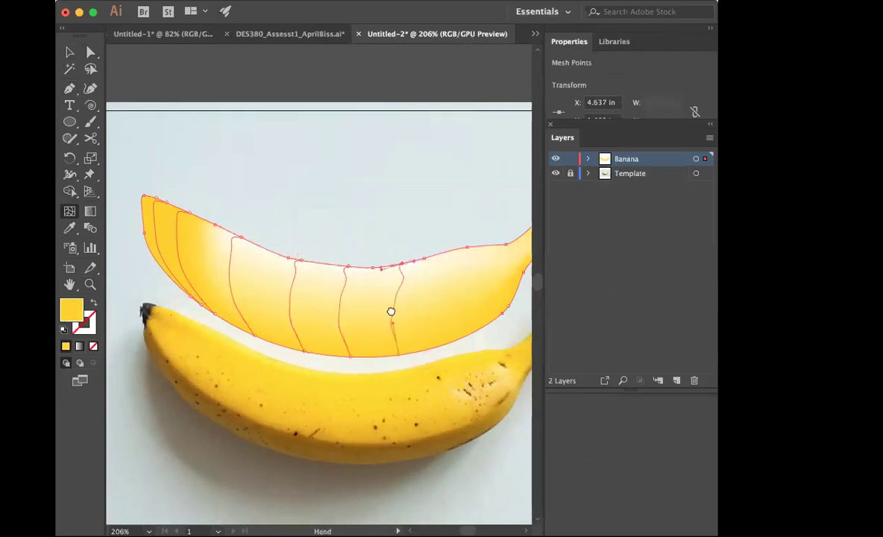
# Step: Add four more mesh lines from the upper edge, spaced toward and along the banana's stem
pyautogui.moveTo(390, 311); pyautogui.dragTo(321, 312)
pyautogui.click(381, 253)
pyautogui.click(424, 247)
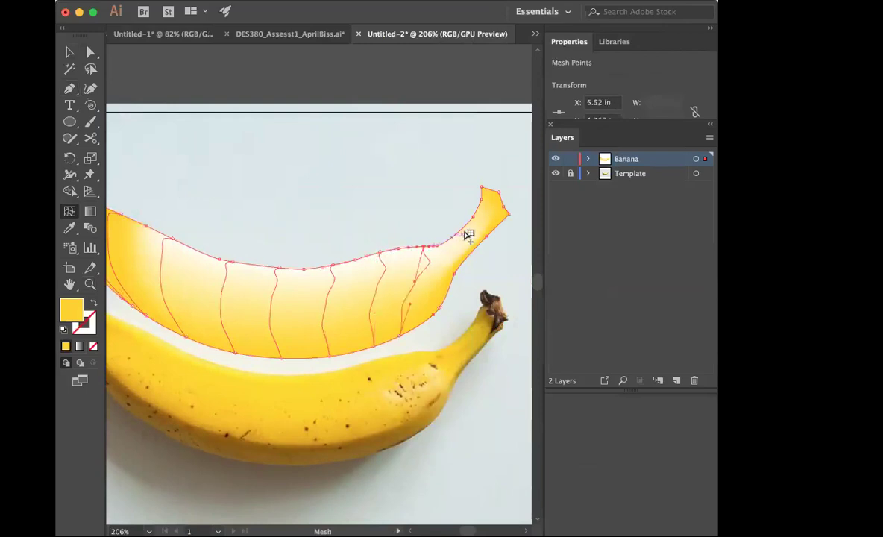
pyautogui.click(457, 234)
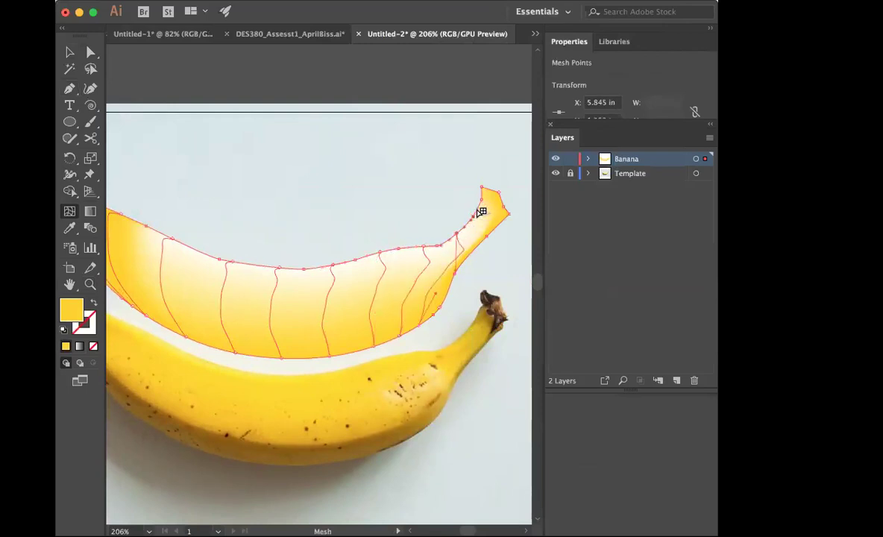
pyautogui.click(477, 212)
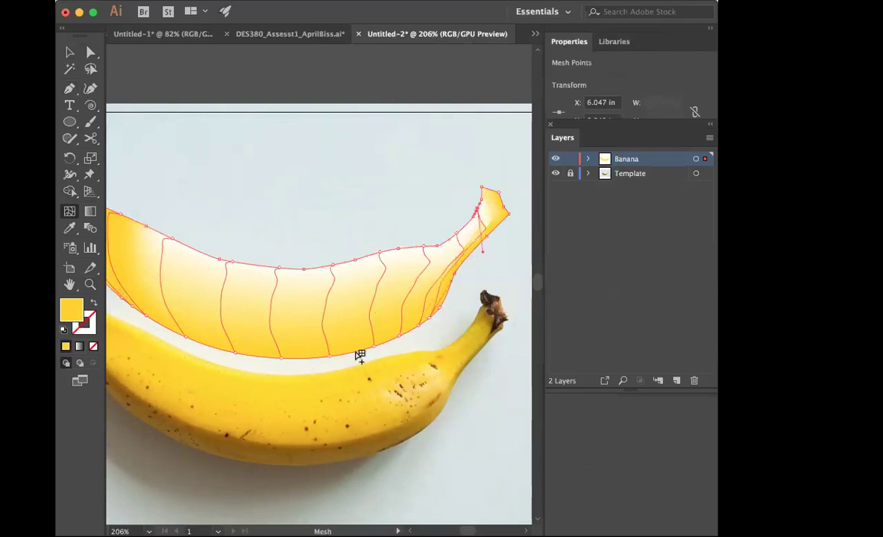
# Step: Try several lengthwise mesh lines starting from the outline near the banana's tip, and undo them all
pyautogui.hscroll(-5, 371, 365)
pyautogui.click(142, 212)
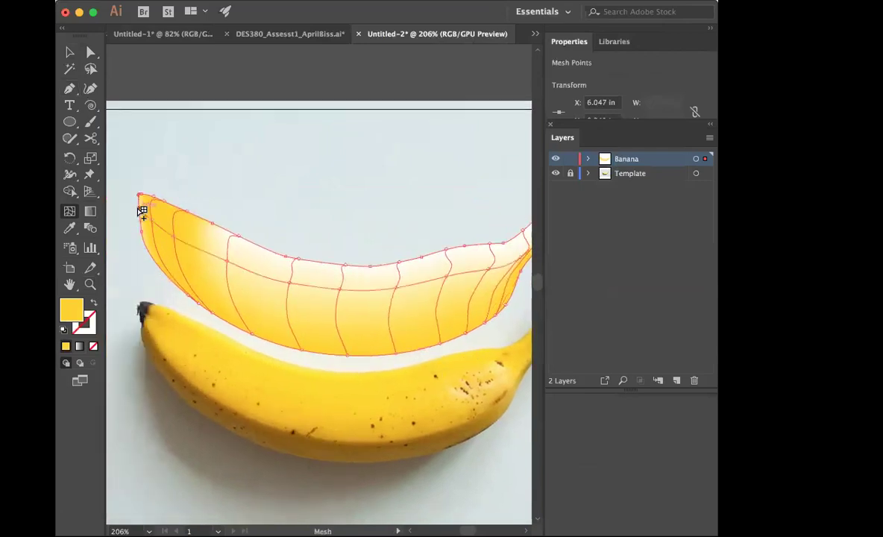
pyautogui.click(161, 265)
pyautogui.press('super+z')
pyautogui.click(164, 255)
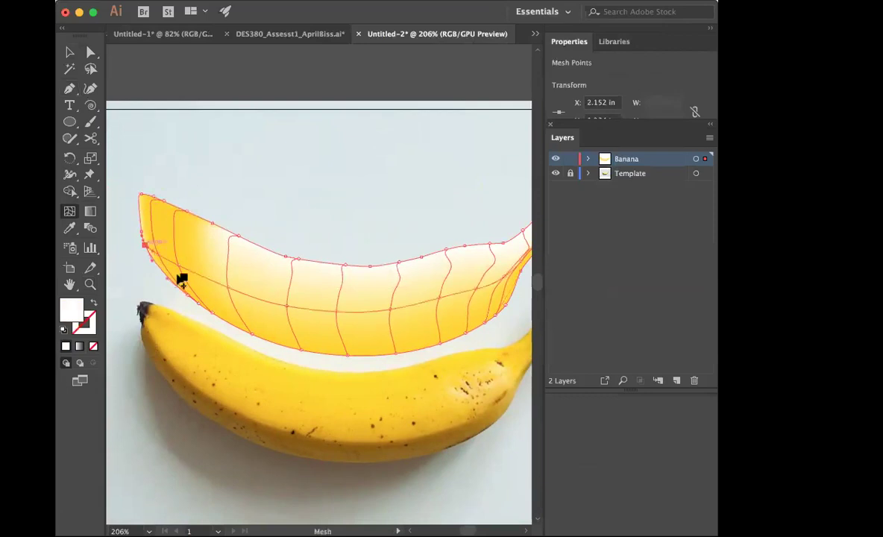
pyautogui.click(142, 207)
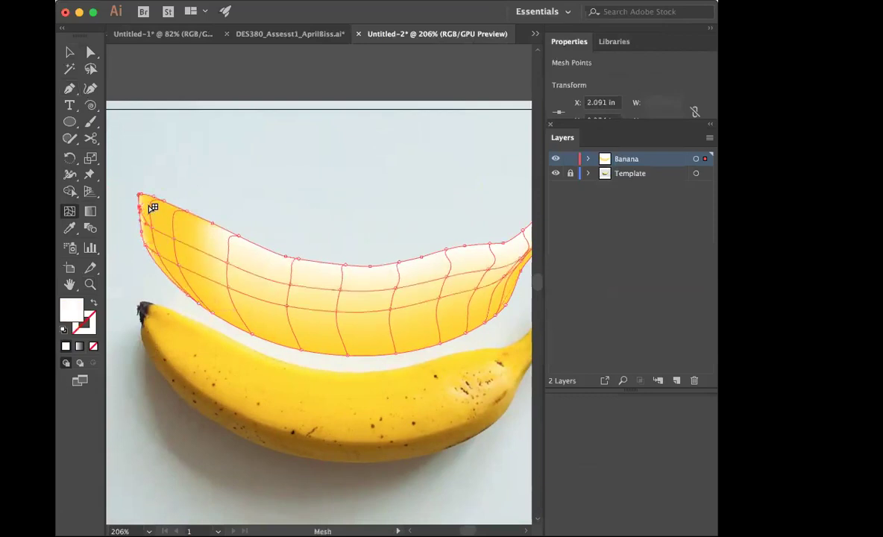
pyautogui.click(182, 291)
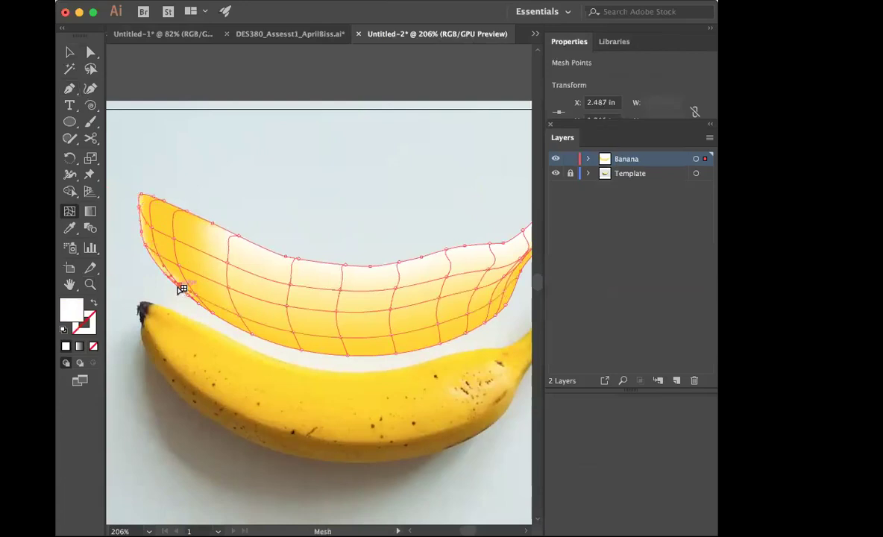
pyautogui.press('super+z')
pyautogui.press('super+z')
pyautogui.press('super+z')
pyautogui.press('super+z')
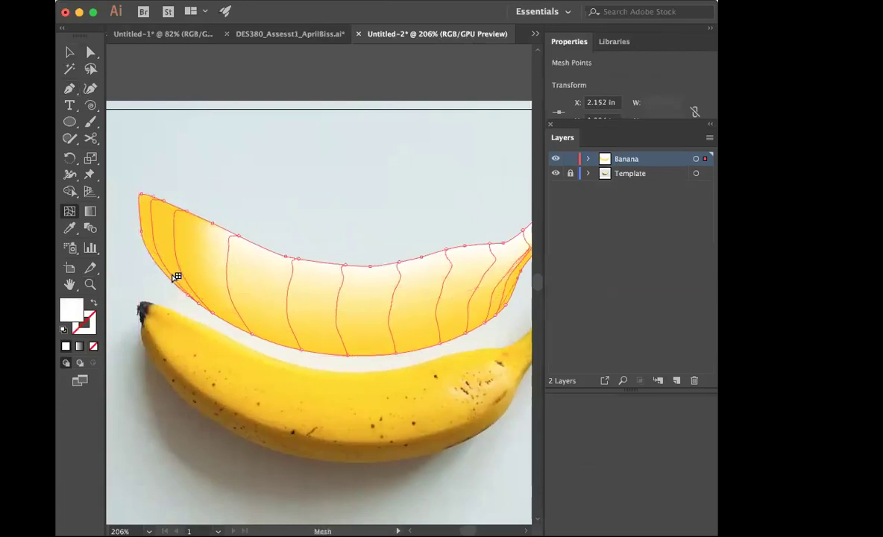
# Step: Add two lengthwise mesh lines from the tip end, one through the upper part and one near the lower edge, and deselect the shape
pyautogui.click(142, 217)
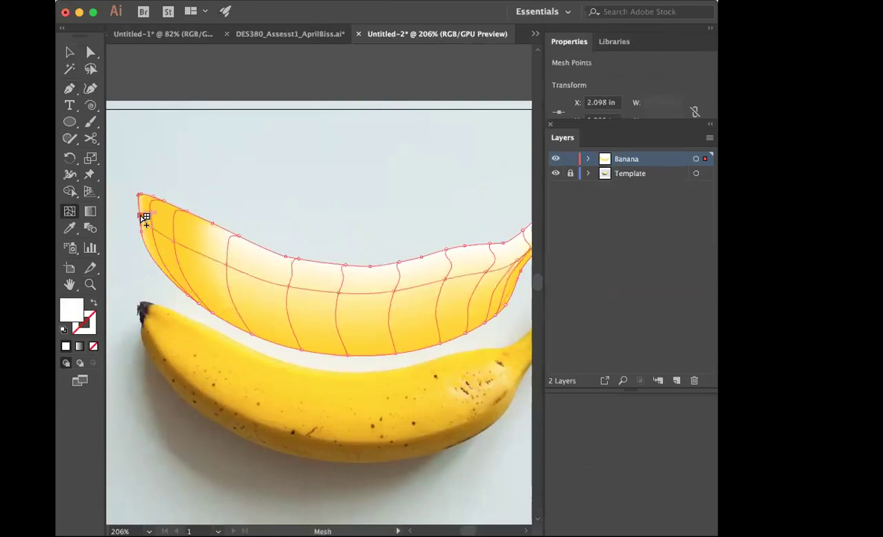
pyautogui.press('super+z')
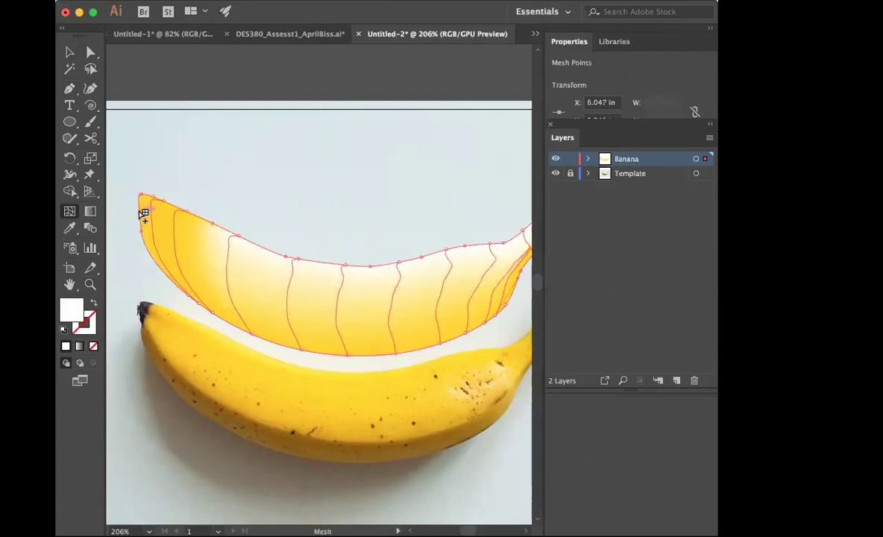
pyautogui.click(140, 209)
pyautogui.press('super+z')
pyautogui.click(142, 209)
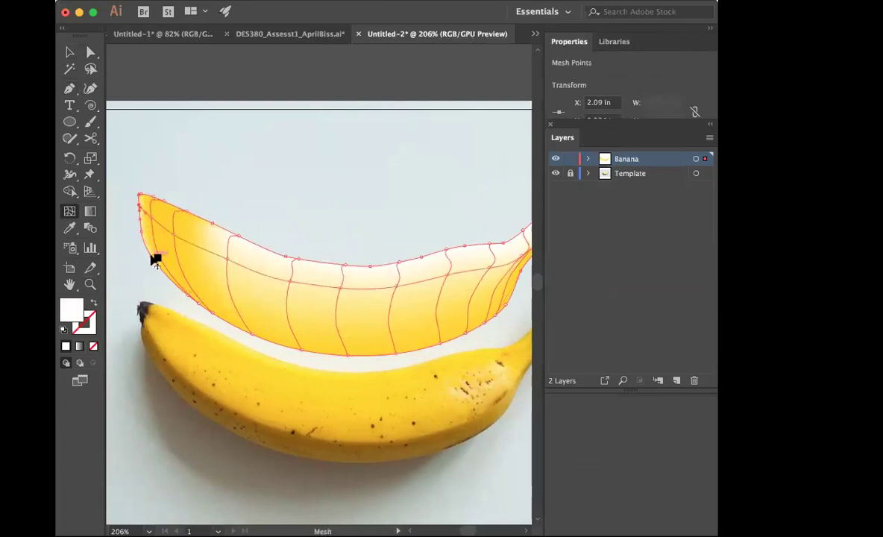
pyautogui.click(167, 275)
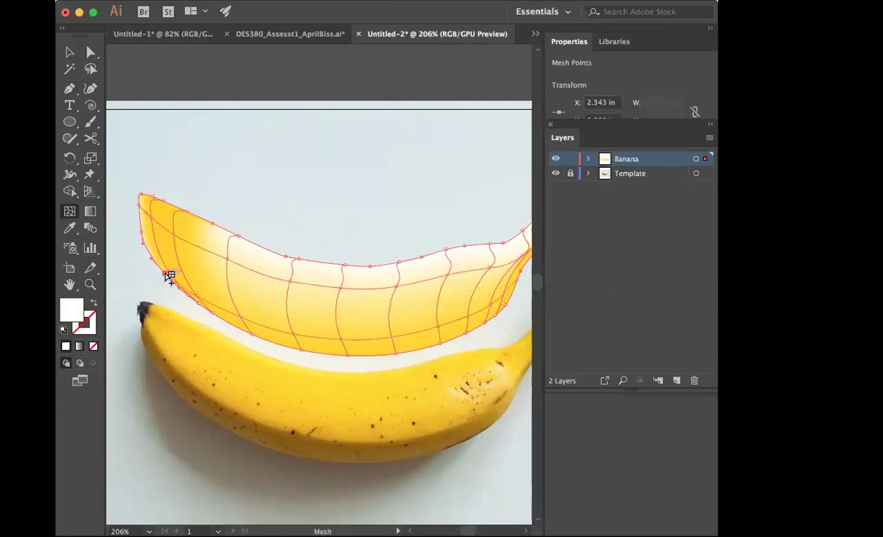
pyautogui.click(70, 52)
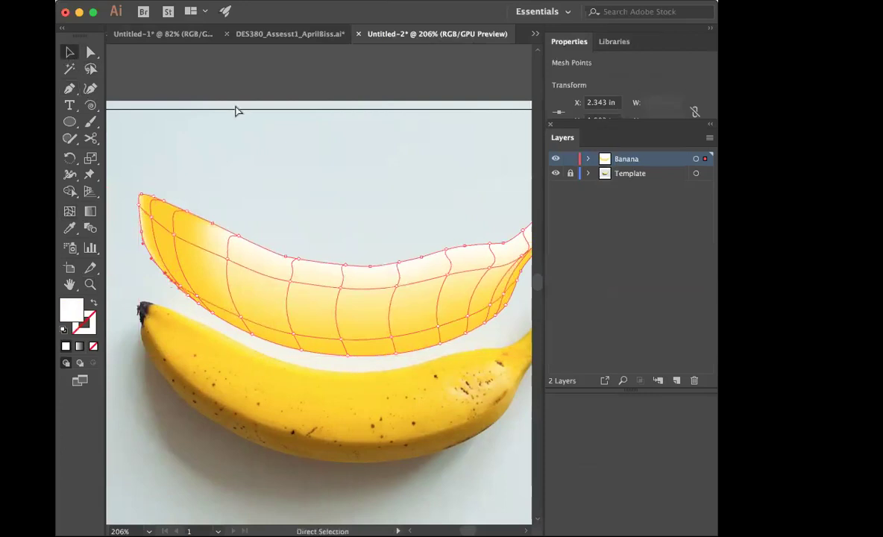
pyautogui.press('super+minus')
pyautogui.moveTo(369, 150); pyautogui.dragTo(234, 127)
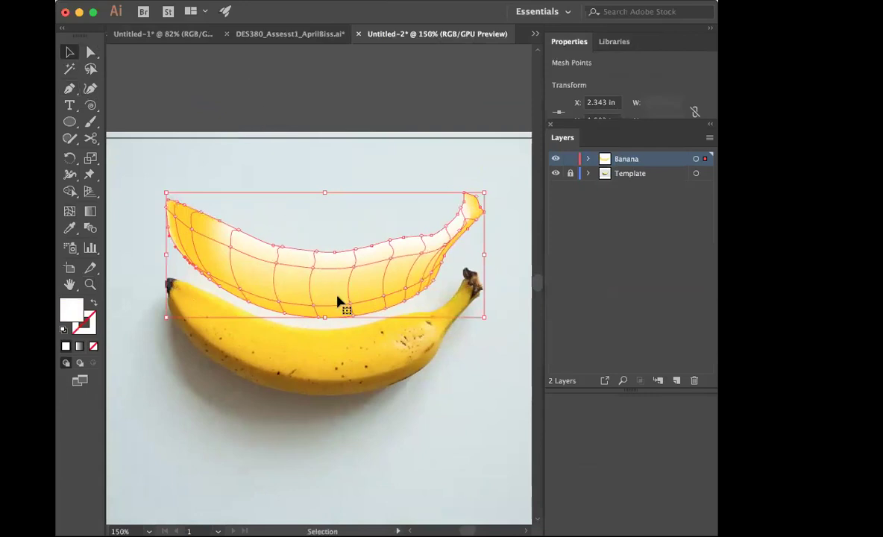
pyautogui.click(259, 103)
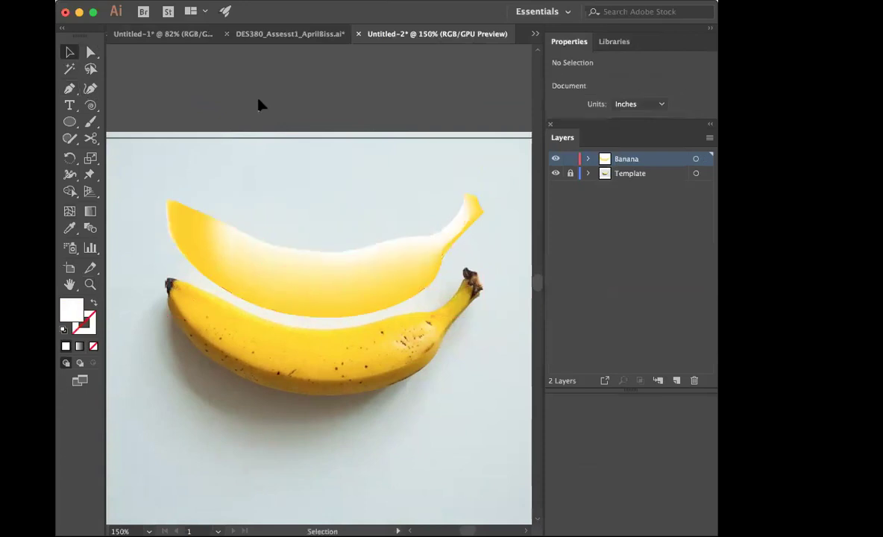
# Step: Recolour the whole banana mesh with a yellow sampled from the photographed banana, and deselect it
pyautogui.click(263, 246)
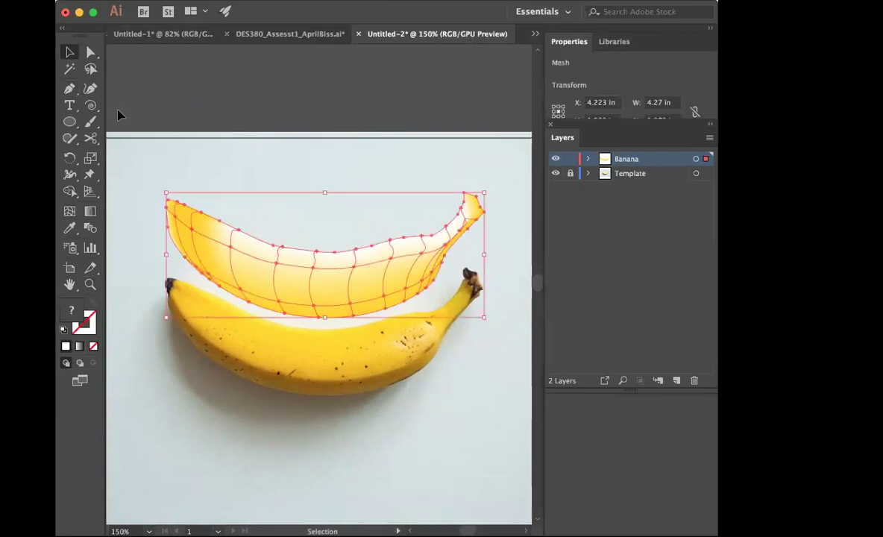
pyautogui.click(69, 227)
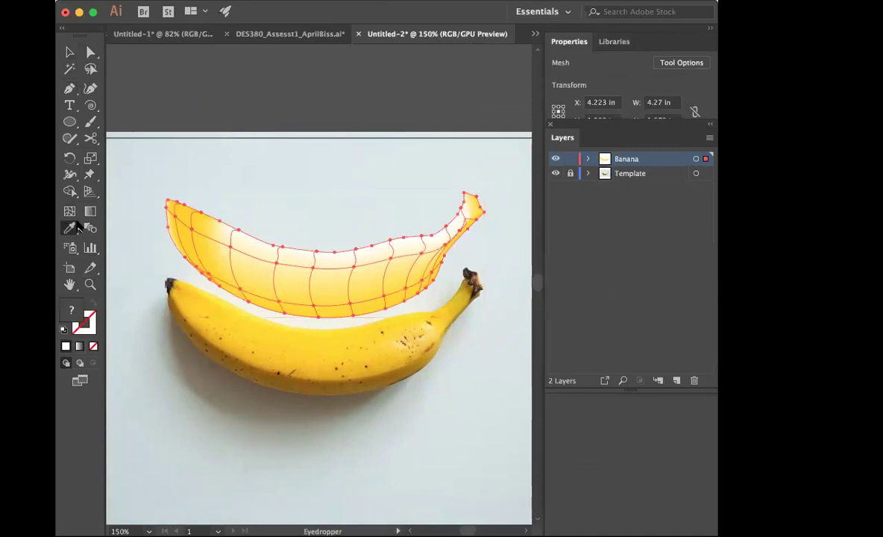
pyautogui.click(250, 328)
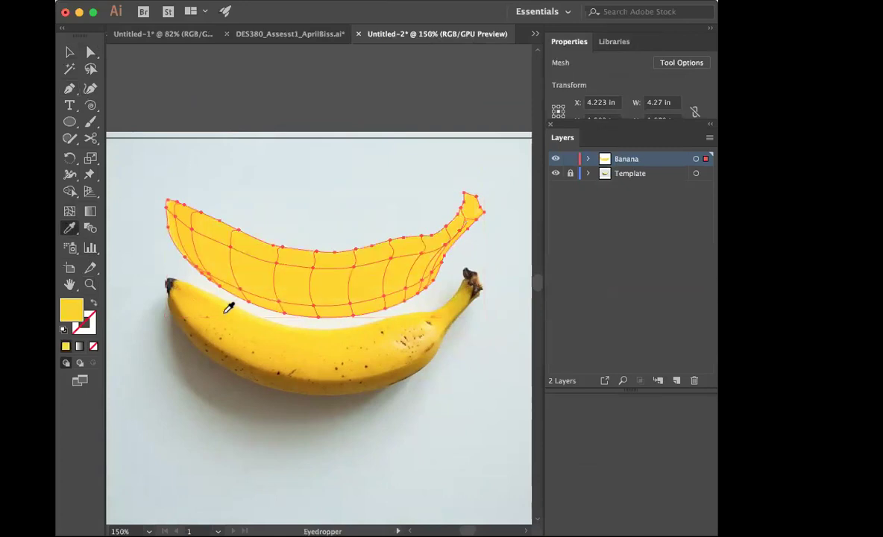
pyautogui.click(70, 51)
pyautogui.click(183, 98)
pyautogui.click(284, 291)
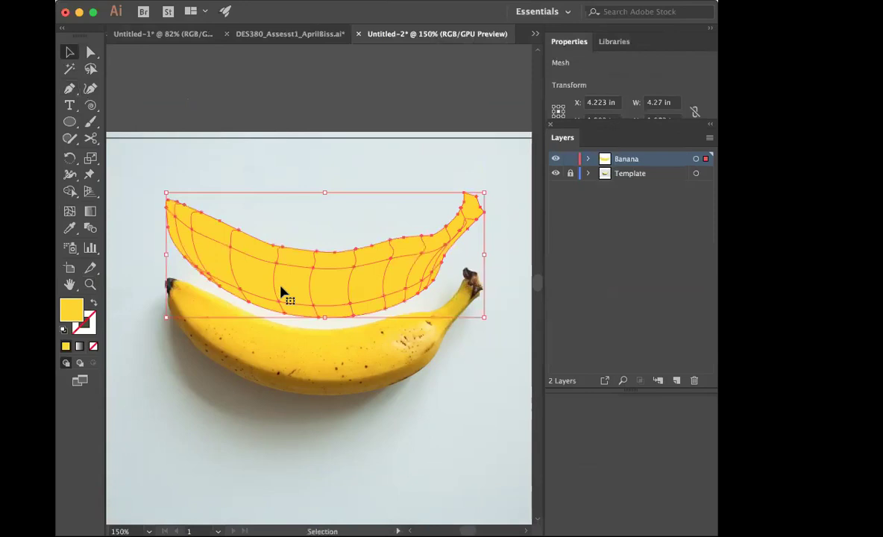
pyautogui.click(89, 285)
pyautogui.click(302, 287)
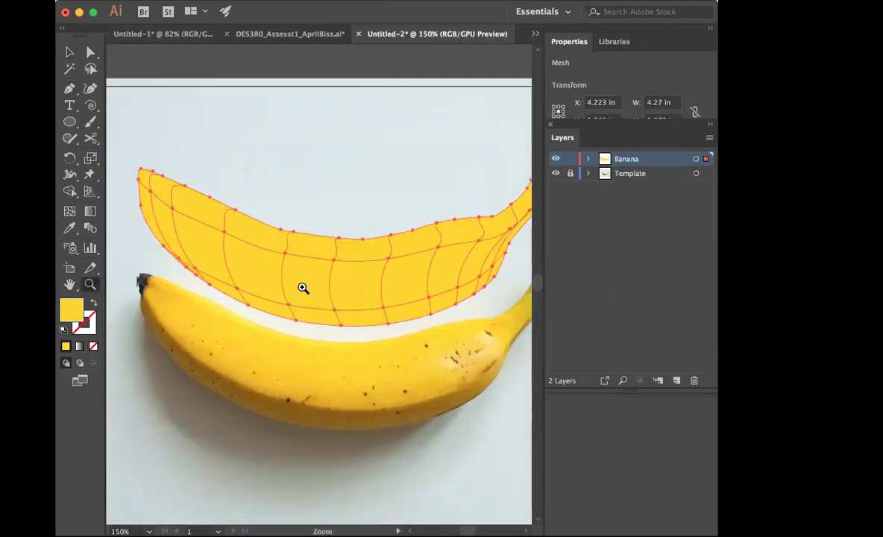
pyautogui.click(90, 52)
pyautogui.click(215, 132)
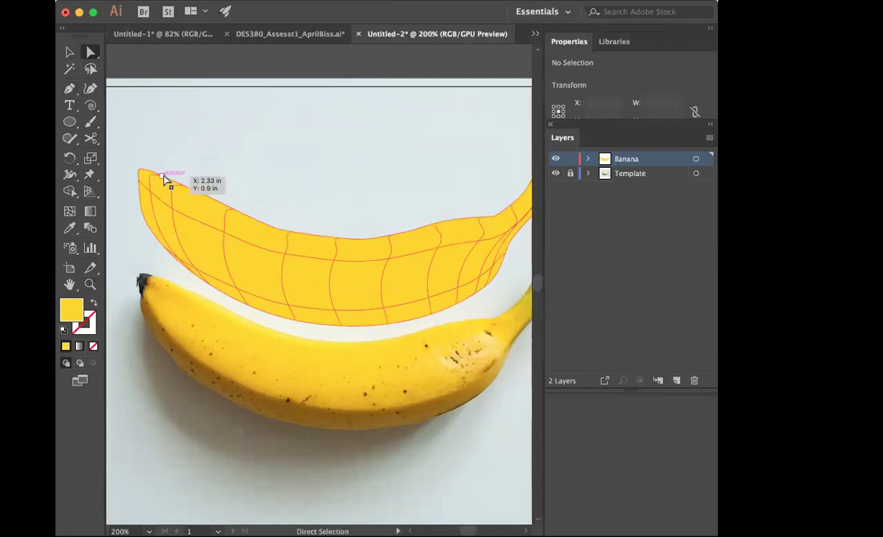
pyautogui.click(165, 179)
pyautogui.keyDown('shift'); pyautogui.click(184, 185); pyautogui.keyUp('shift')
pyautogui.keyDown('shift'); pyautogui.click(210, 198); pyautogui.keyUp('shift')
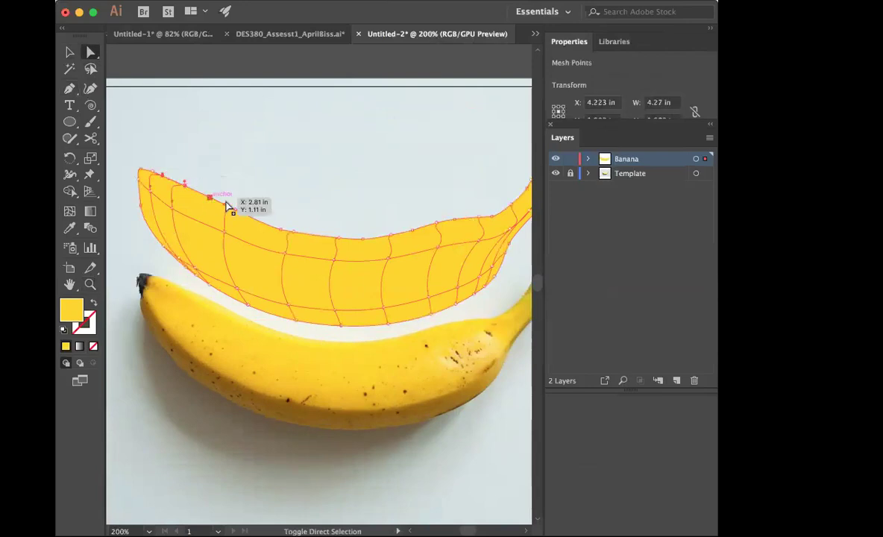
pyautogui.click(295, 199)
pyautogui.click(150, 192)
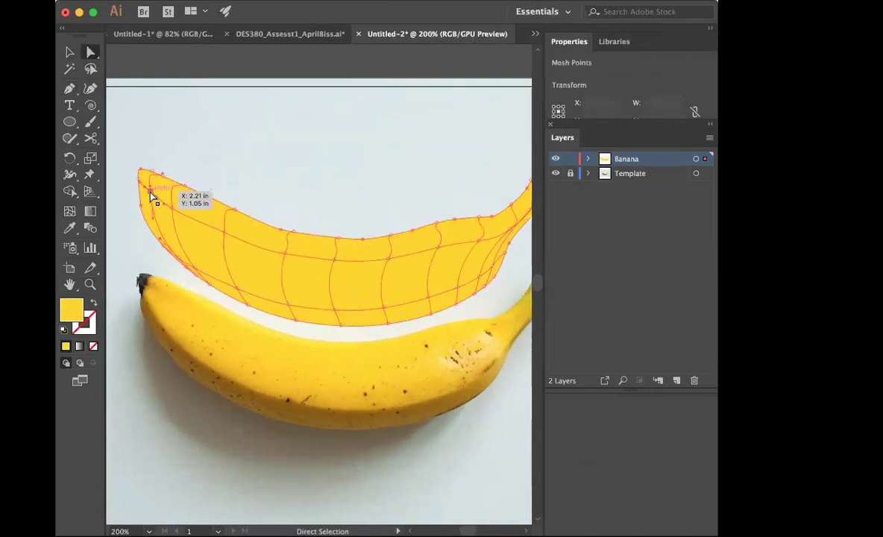
pyautogui.click(153, 164)
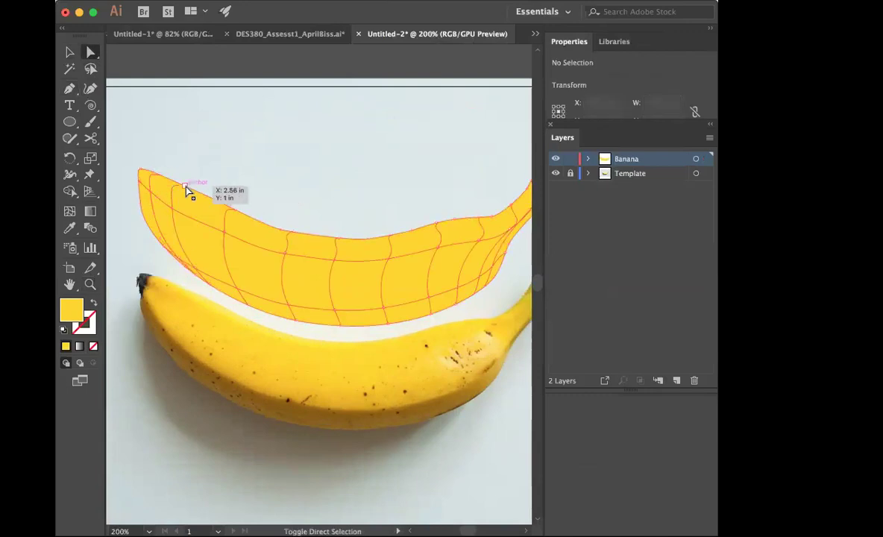
# Step: Select the mesh points along the upper edge up to the stem and colour them light yellow sampled from the photographed banana's upper edge
pyautogui.click(184, 188)
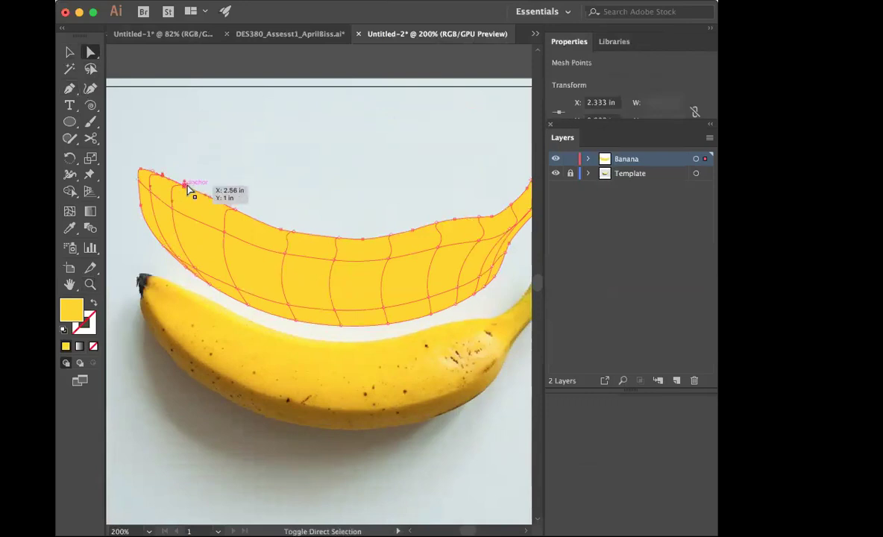
pyautogui.click(209, 197)
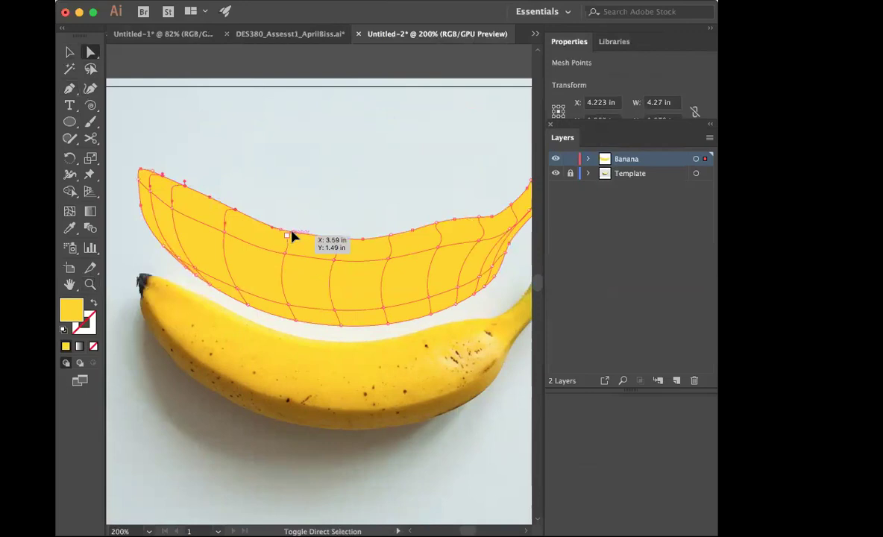
pyautogui.moveTo(344, 242); pyautogui.dragTo(339, 242)
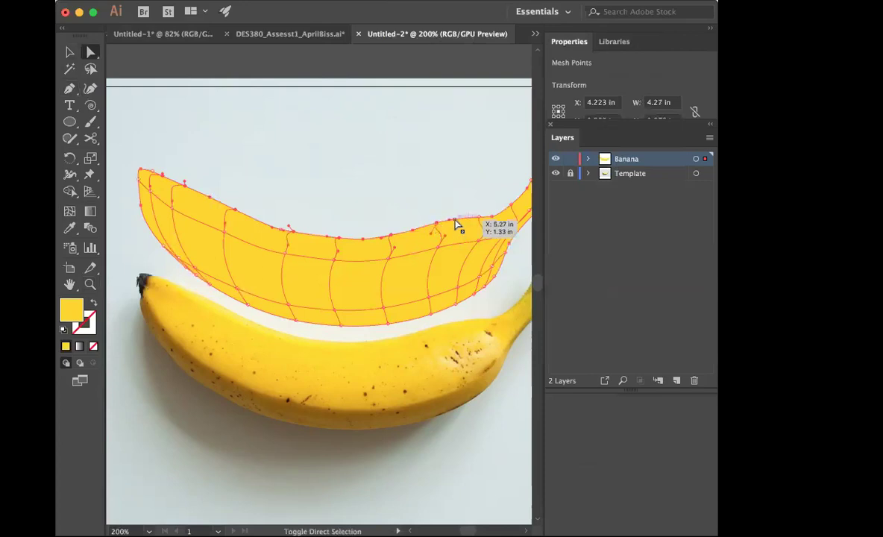
pyautogui.hscroll(2, 488, 278)
pyautogui.scroll(1, 488, 278)
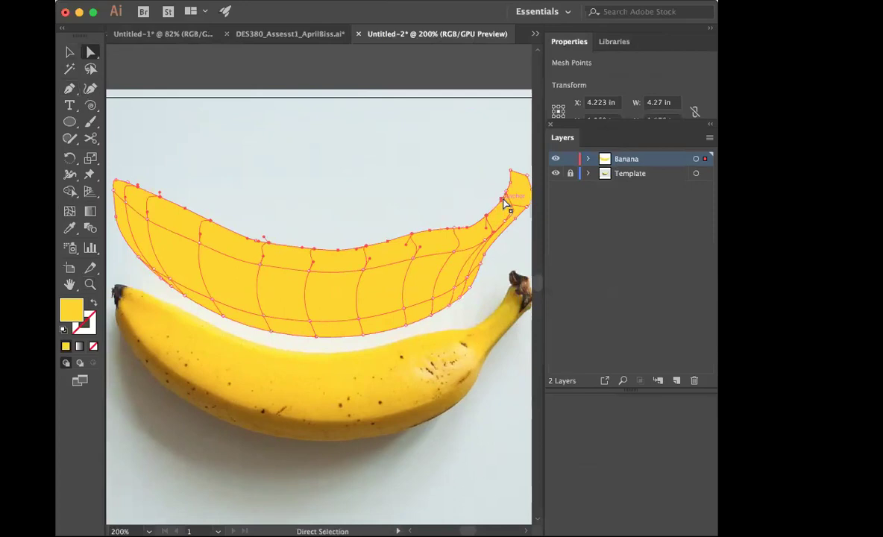
pyautogui.click(70, 228)
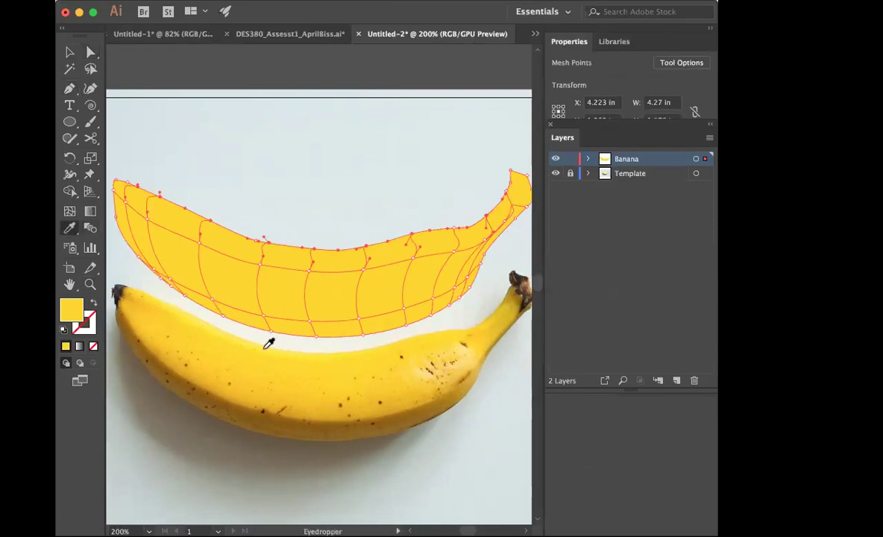
pyautogui.click(247, 338)
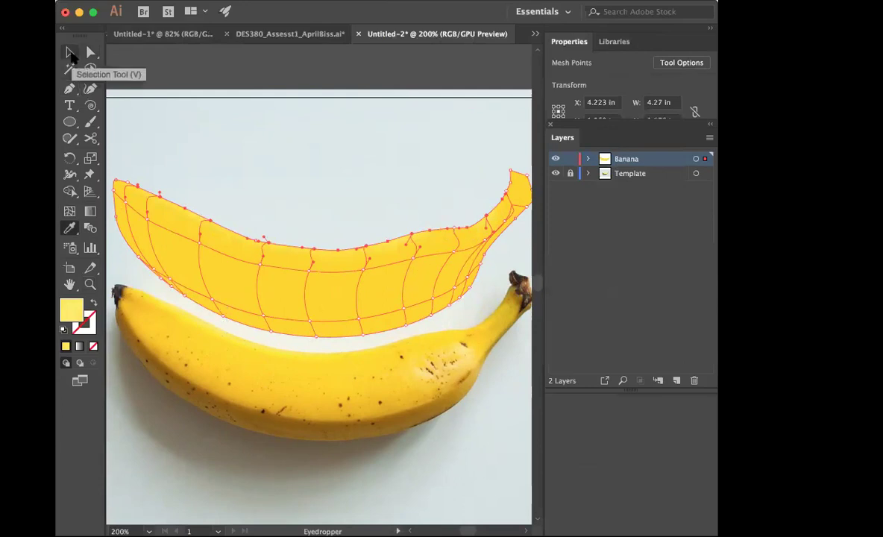
# Step: Select the mesh points along the upper inner lengthwise line, colour them a deeper yellow sampled from the photographed banana's body, and deselect the shape
pyautogui.click(70, 53)
pyautogui.click(206, 128)
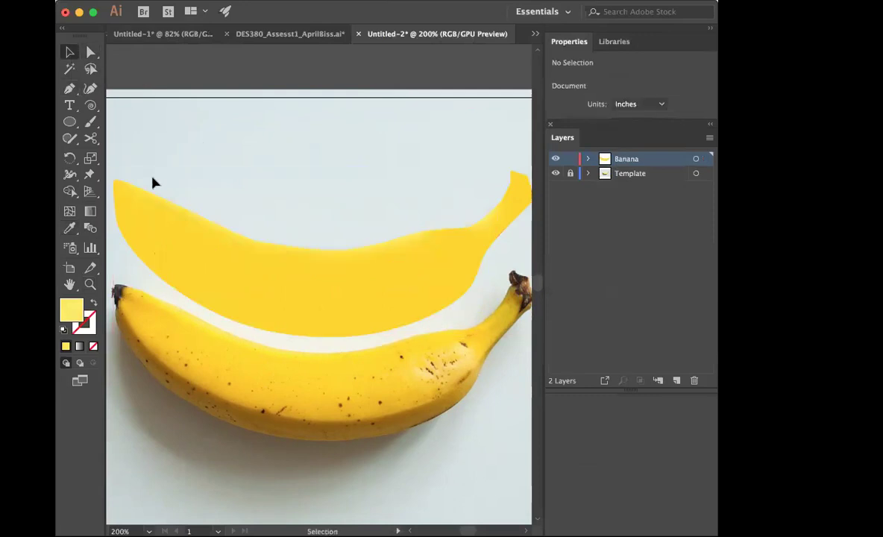
pyautogui.click(91, 53)
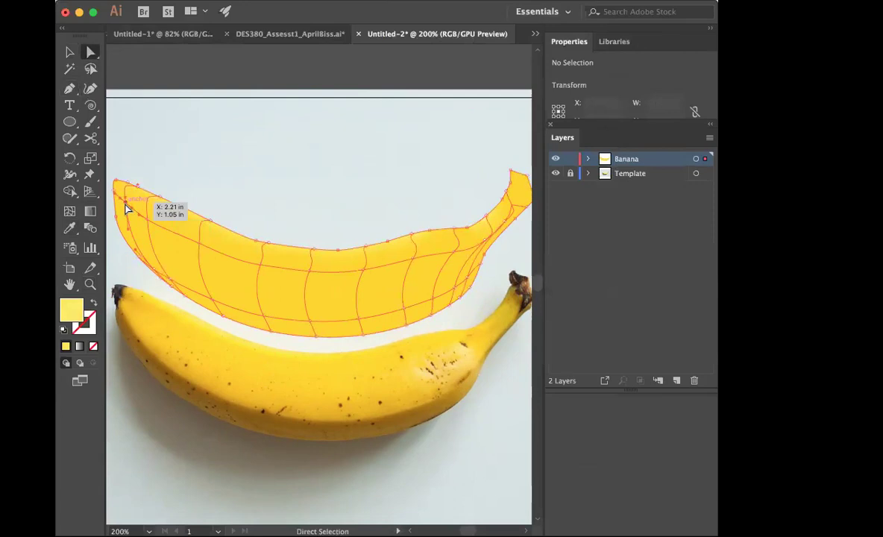
pyautogui.click(129, 206)
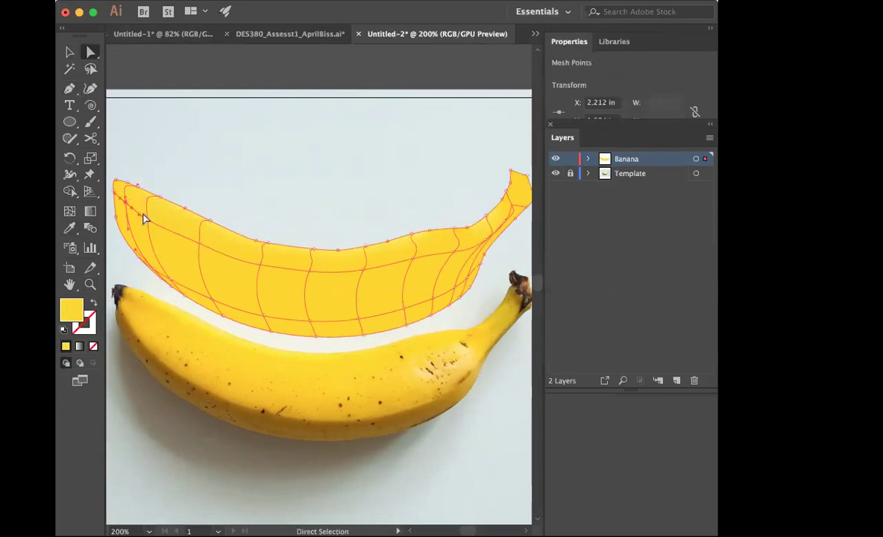
pyautogui.keyDown('shift'); pyautogui.click(200, 243); pyautogui.keyUp('shift')
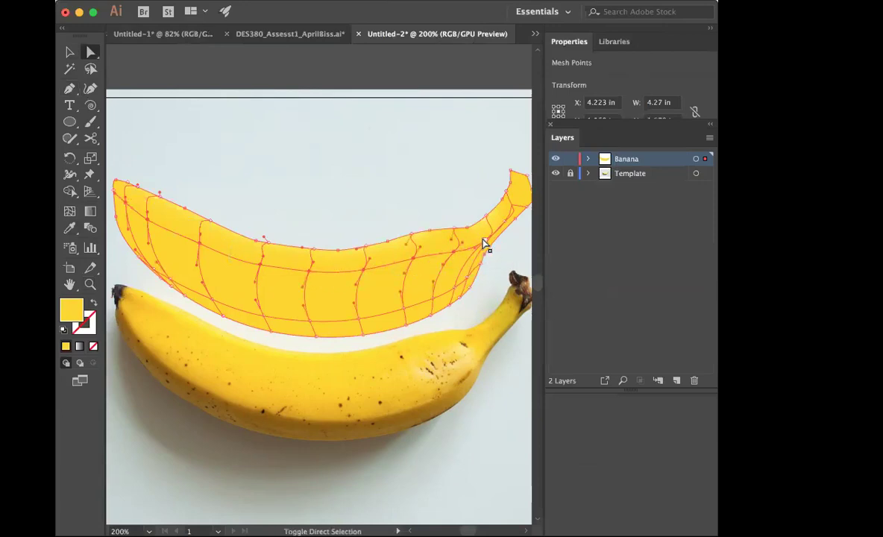
pyautogui.click(69, 228)
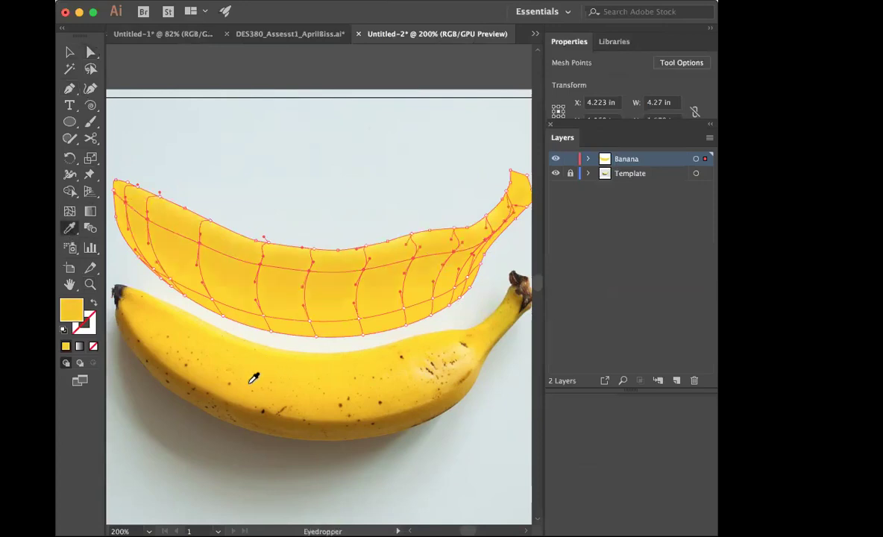
pyautogui.click(69, 51)
pyautogui.click(222, 127)
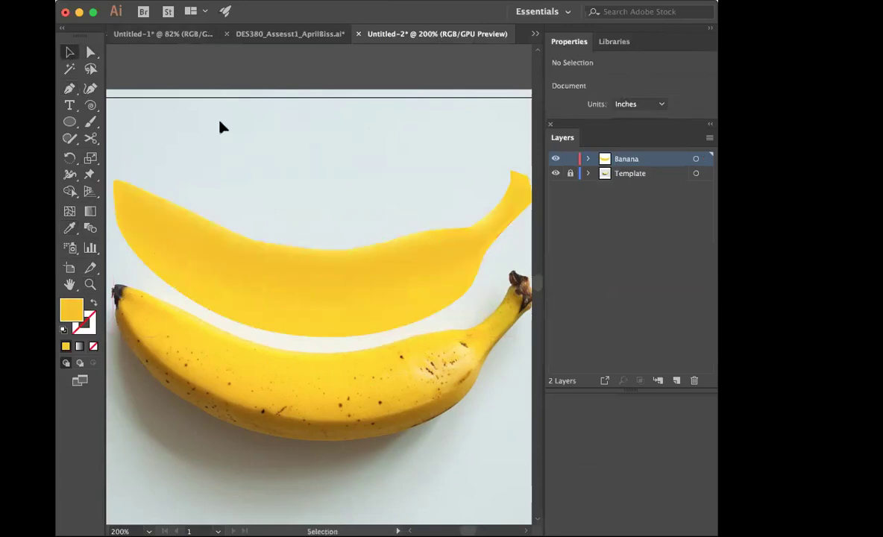
# Step: Select the mesh points along the inner lengthwise line near the lower edge and ready the Eyedropper for sampling the photographed banana
pyautogui.click(90, 52)
pyautogui.click(177, 241)
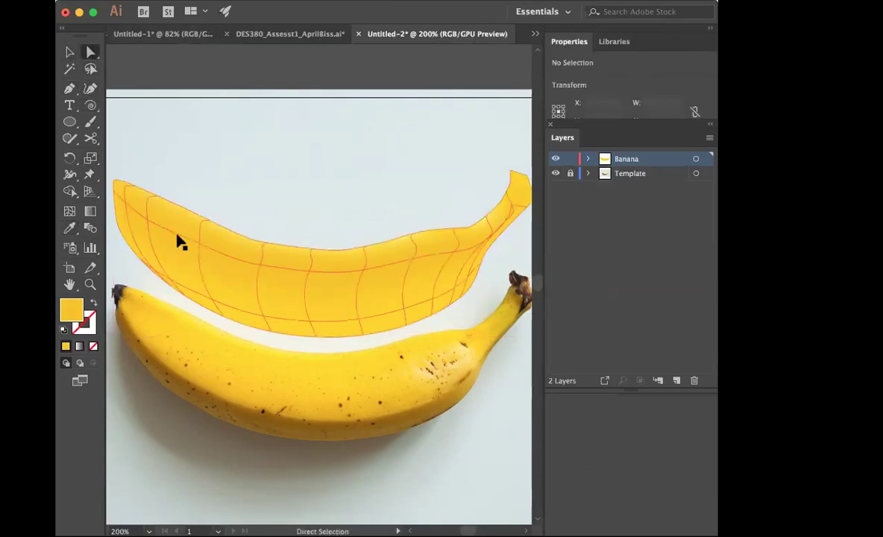
pyautogui.click(152, 272)
pyautogui.moveTo(153, 273); pyautogui.dragTo(482, 263)
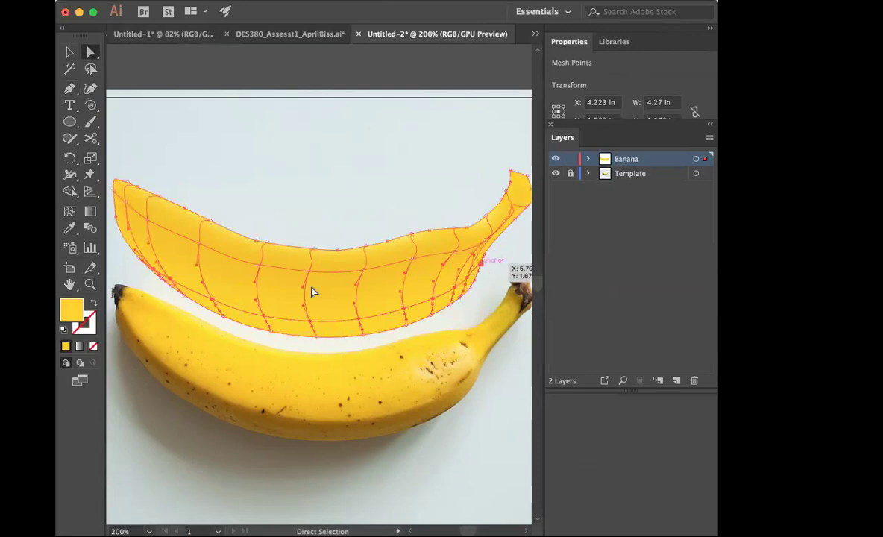
pyautogui.click(69, 228)
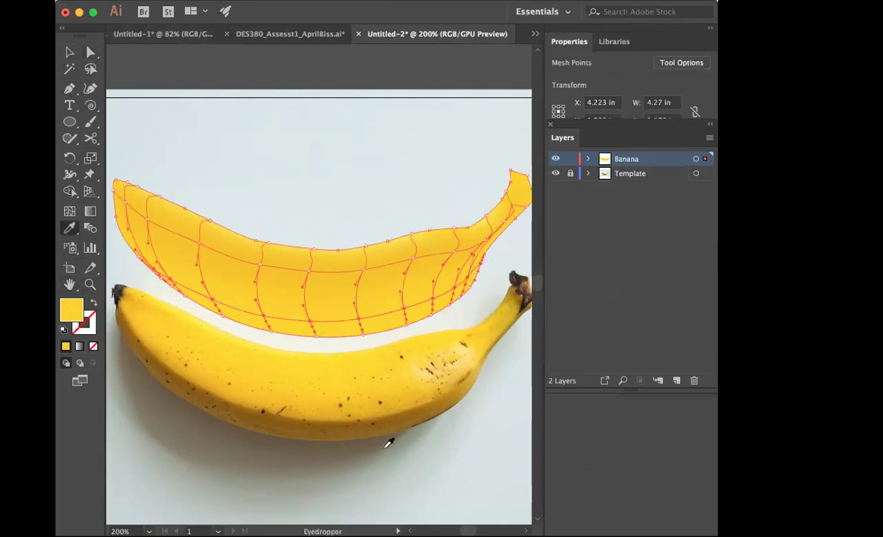
# Step: Recolour the selected lower interior row of mesh points with a golden yellow sampled from the photographed banana, and deselect the mesh
pyautogui.click(336, 423)
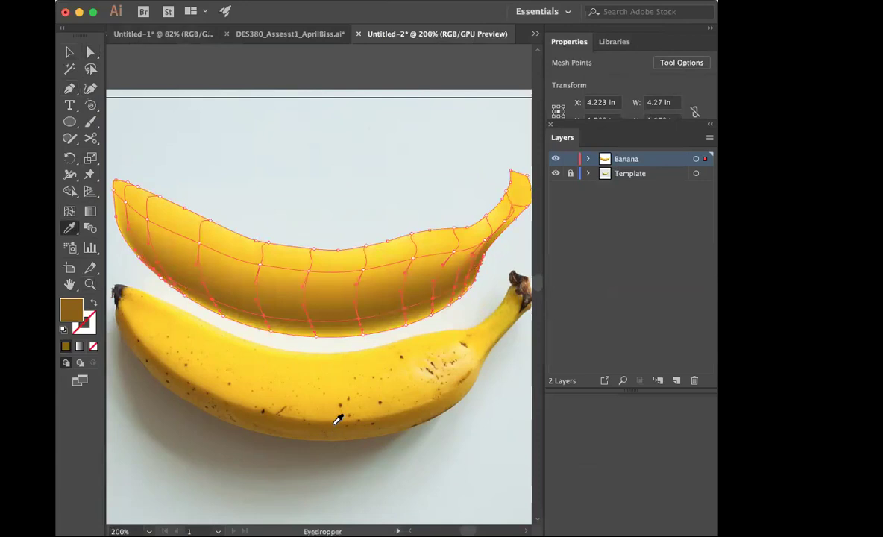
pyautogui.click(334, 411)
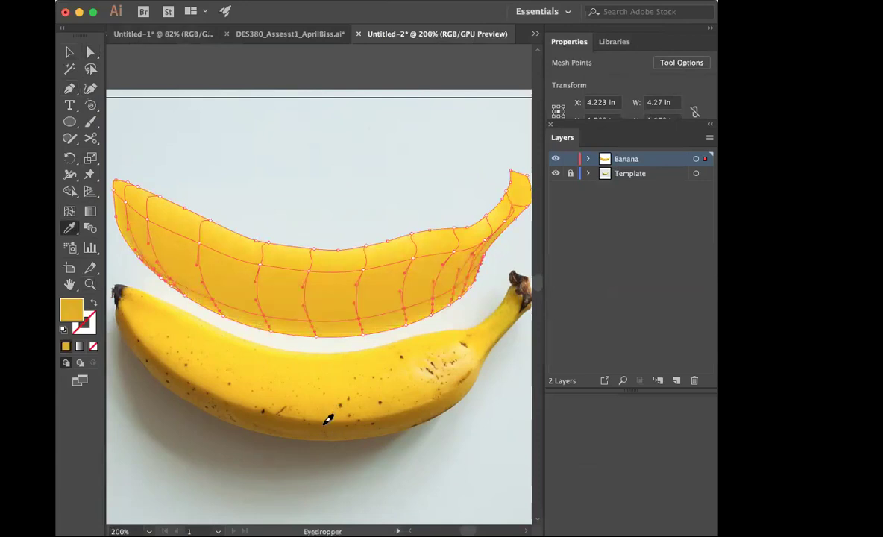
pyautogui.click(327, 420)
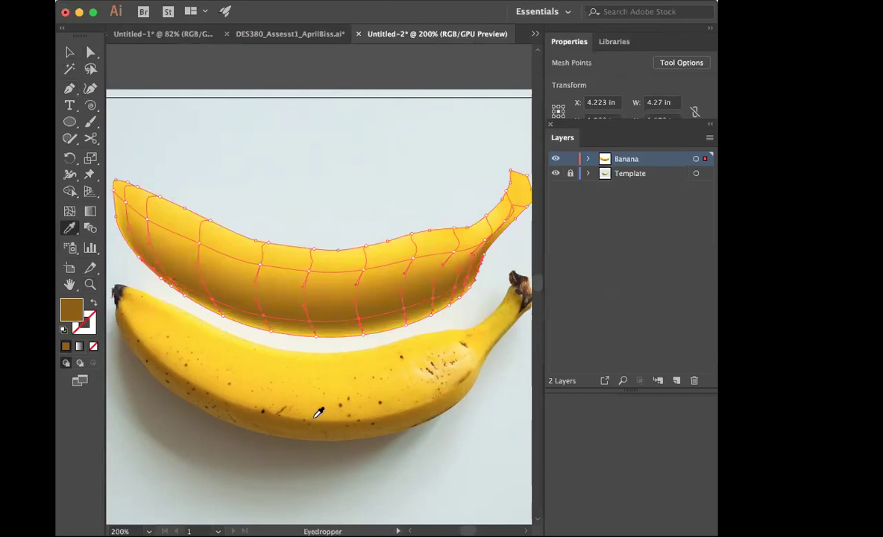
pyautogui.click(321, 409)
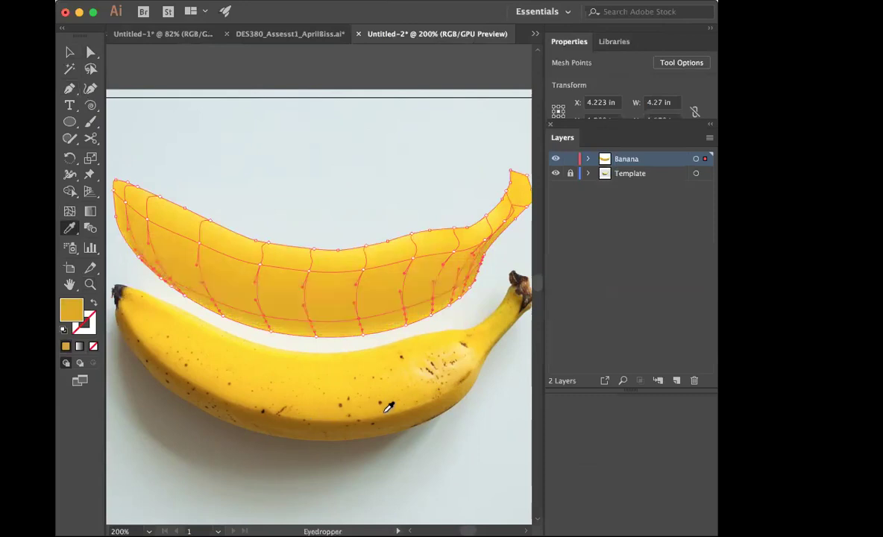
pyautogui.click(69, 52)
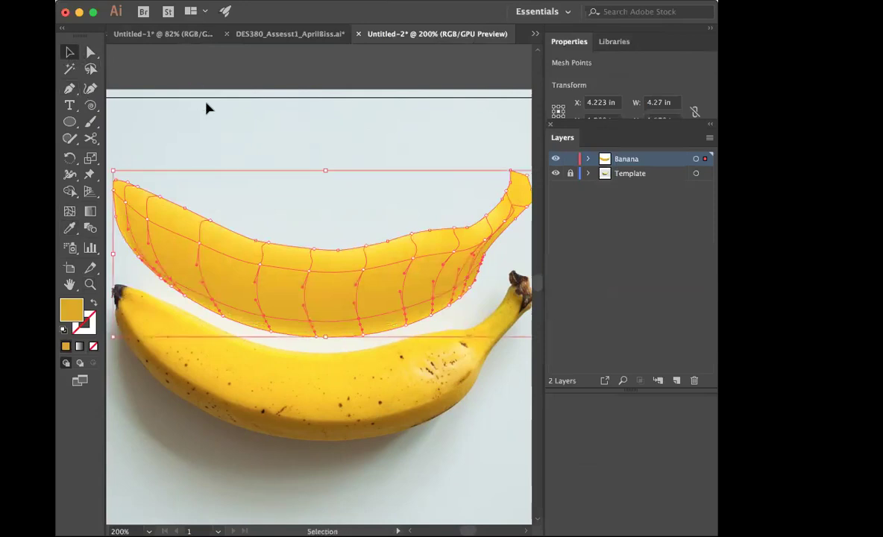
pyautogui.click(207, 108)
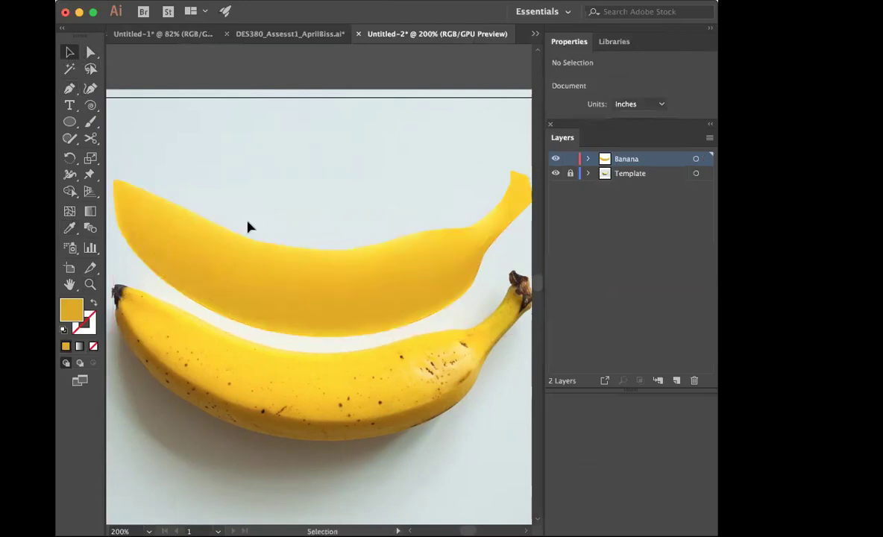
# Step: Recolour the mesh points along the banana's bottom edge with a dark brown sampled from the photo's shaded underside, and deselect the mesh
pyautogui.click(90, 53)
pyautogui.click(184, 298)
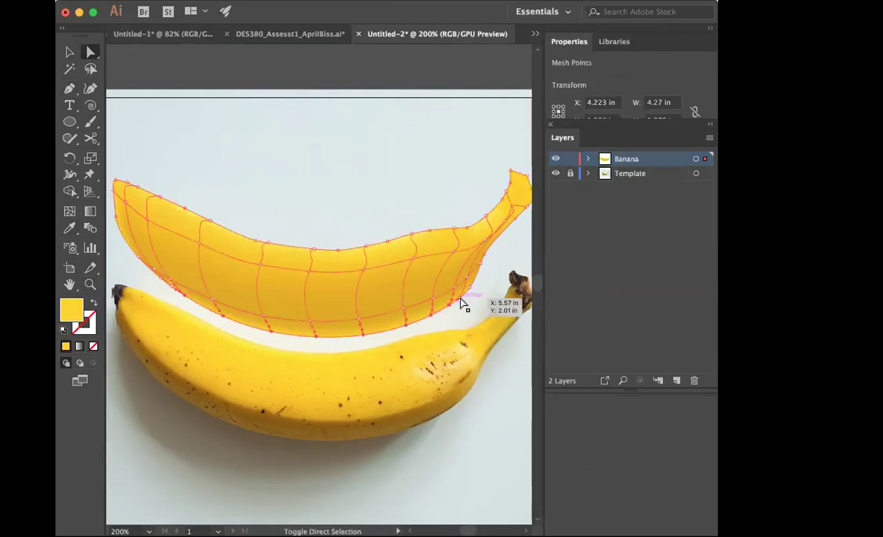
pyautogui.click(70, 227)
pyautogui.click(290, 422)
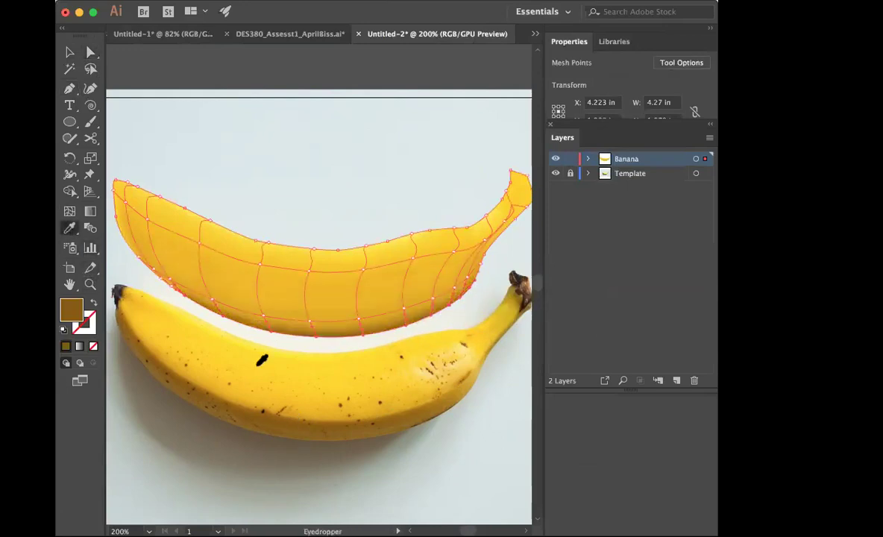
pyautogui.click(69, 52)
pyautogui.click(224, 135)
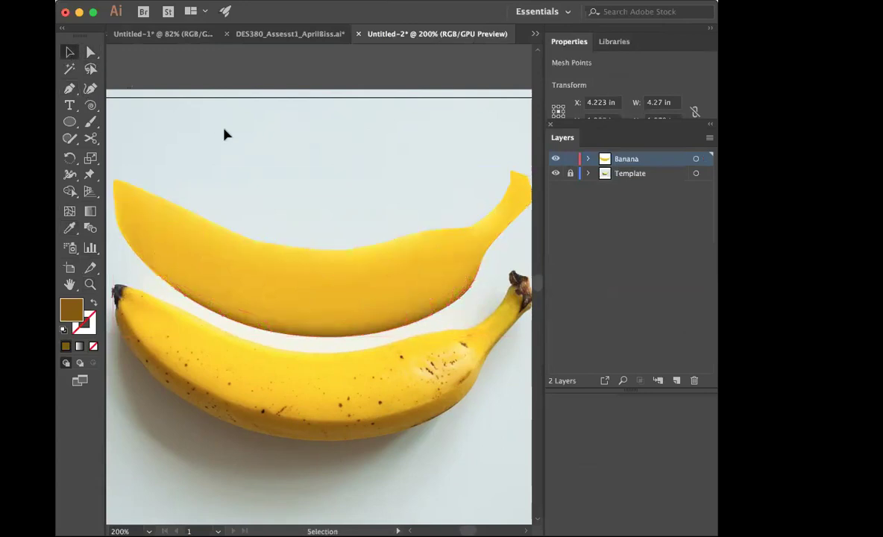
# Step: Select the mesh points along the banana's upper edge and apply a light yellow sampled from the photographed banana's upper edge
pyautogui.click(91, 52)
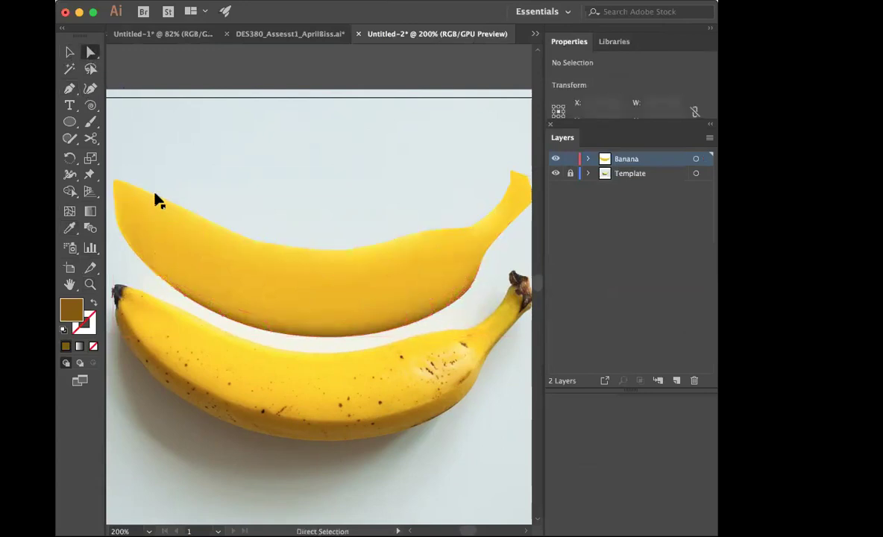
pyautogui.click(159, 196)
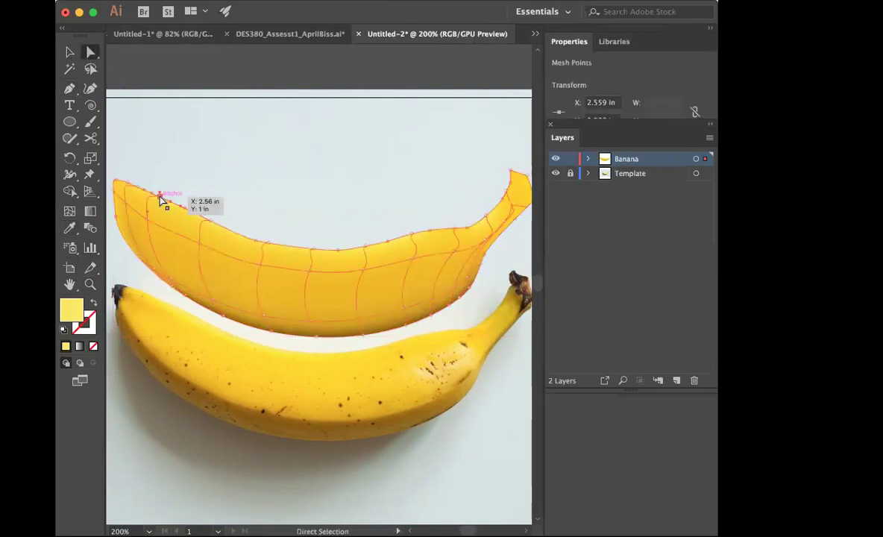
pyautogui.keyDown('shift'); pyautogui.click(210, 221); pyautogui.keyUp('shift')
pyautogui.keyDown('shift'); pyautogui.click(267, 243); pyautogui.keyUp('shift')
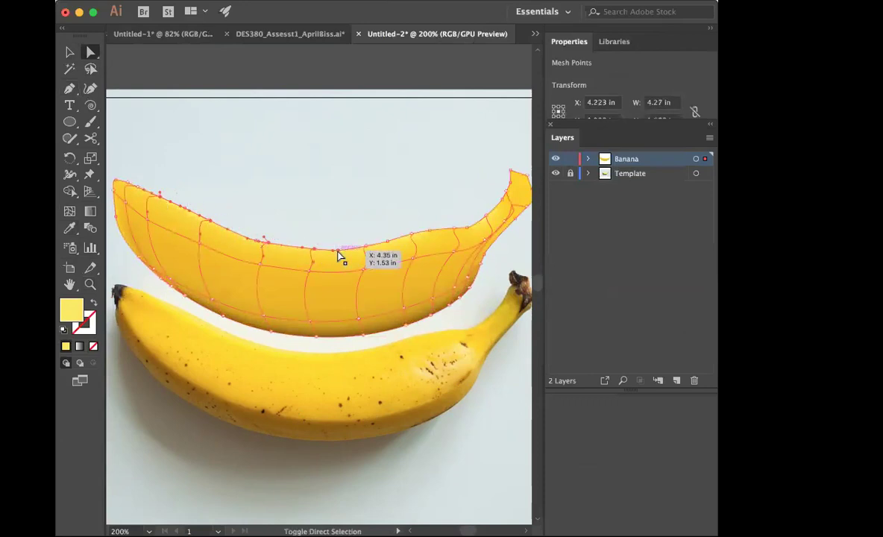
pyautogui.keyDown('shift'); pyautogui.click(431, 230); pyautogui.keyUp('shift')
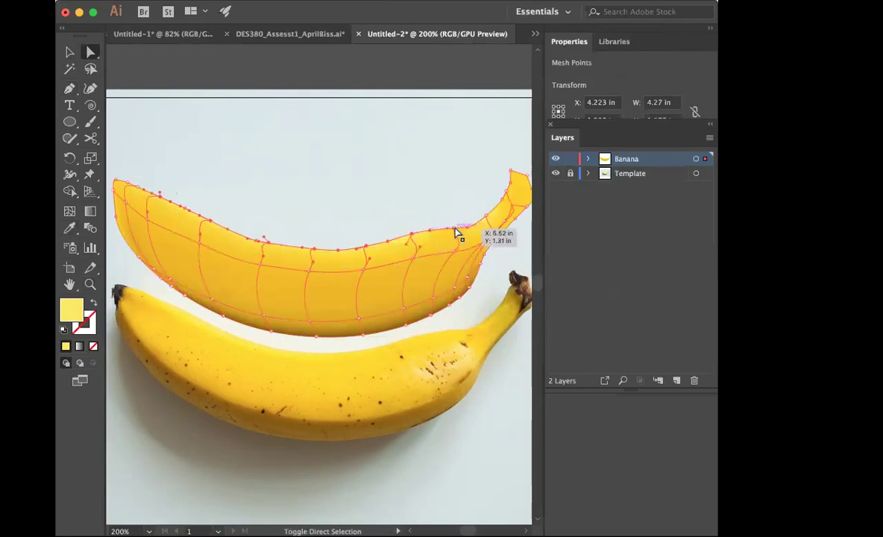
pyautogui.keyDown('shift'); pyautogui.click(455, 229); pyautogui.keyUp('shift')
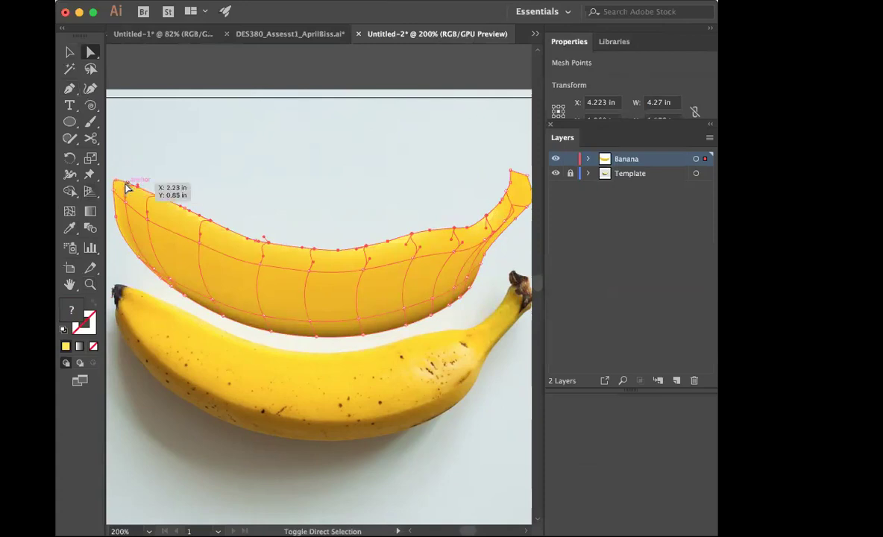
pyautogui.click(70, 227)
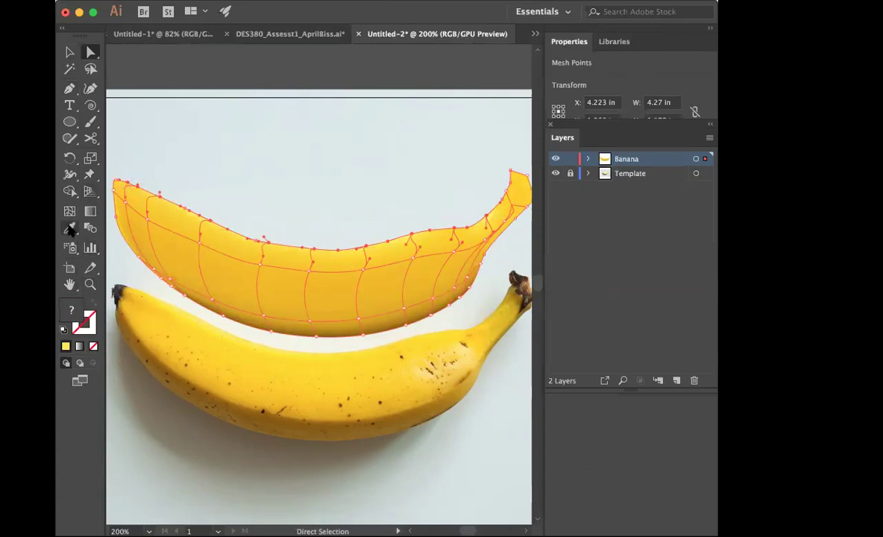
pyautogui.click(192, 316)
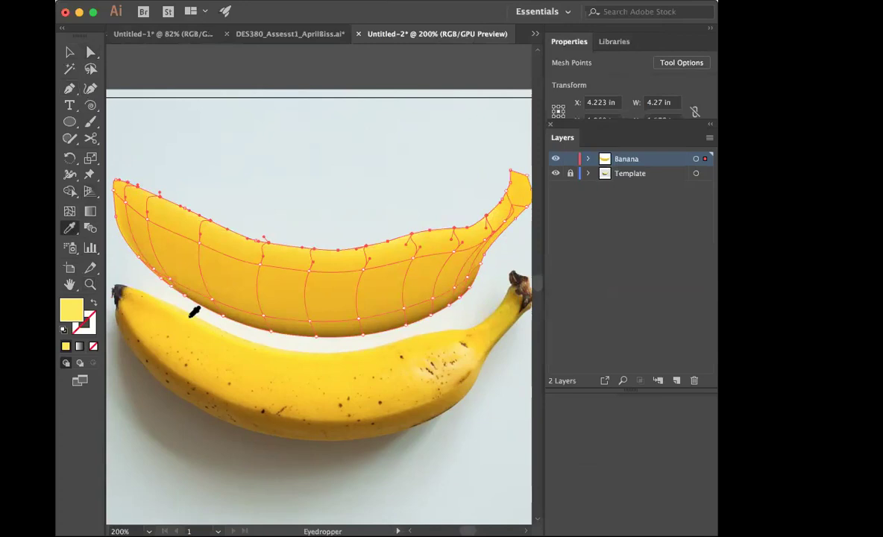
# Step: Lighten the selected upper-edge mesh points to pale yellow FFF2B0 and deselect the mesh
pyautogui.doubleClick(70, 308)
pyautogui.moveTo(295, 231); pyautogui.dragTo(259, 231)
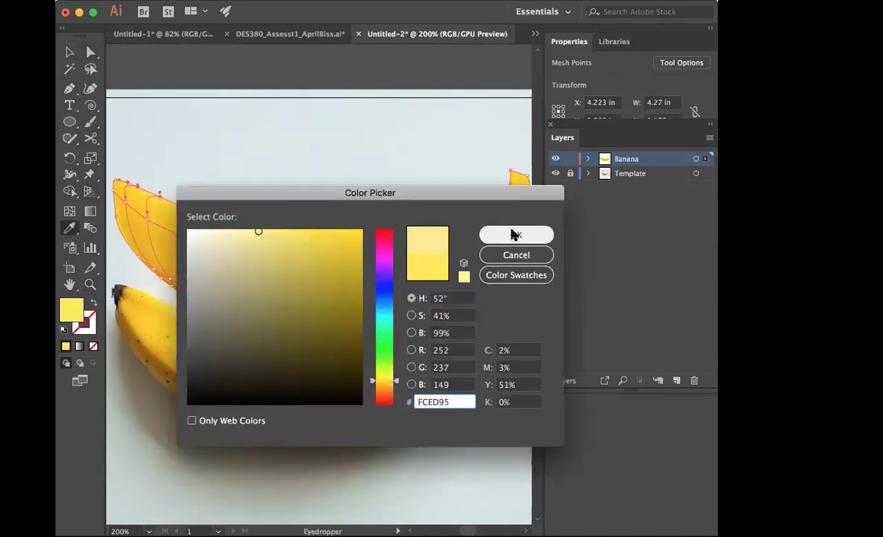
pyautogui.click(512, 234)
pyautogui.doubleClick(70, 305)
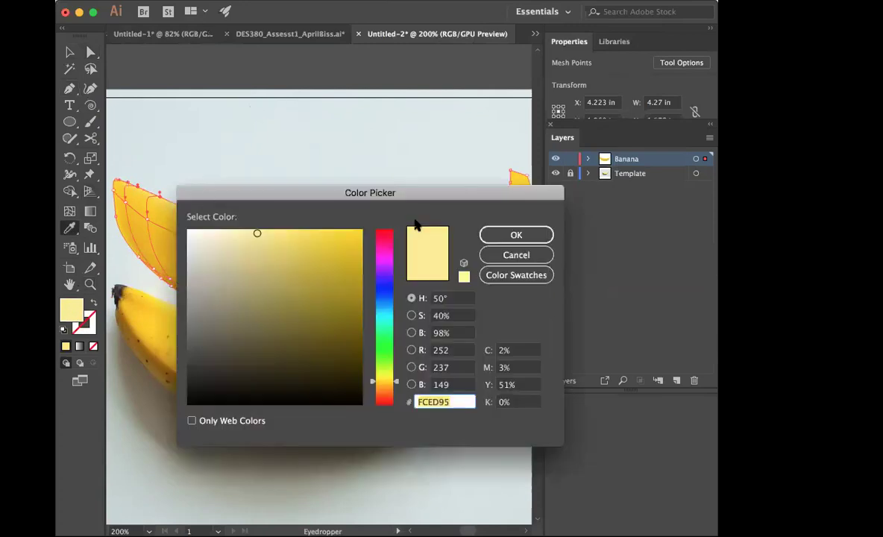
pyautogui.moveTo(256, 232); pyautogui.dragTo(239, 225)
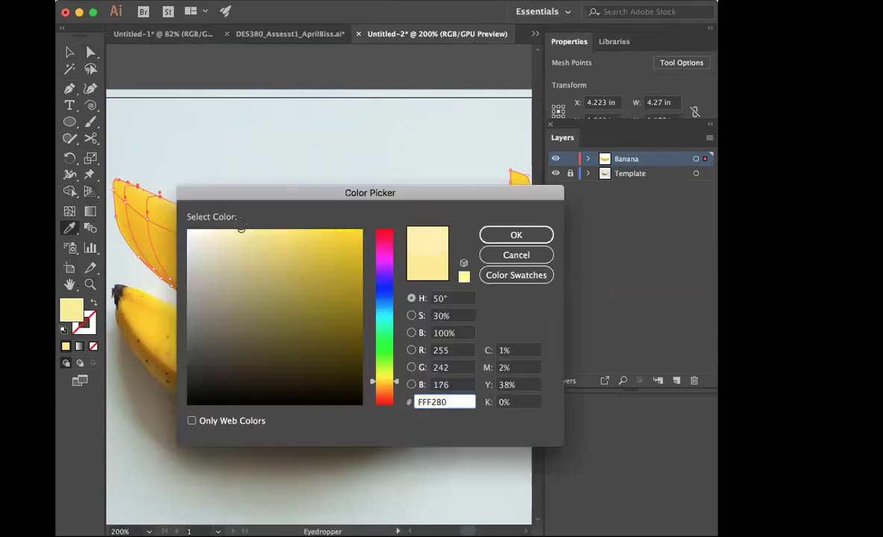
pyautogui.click(516, 236)
pyautogui.click(69, 51)
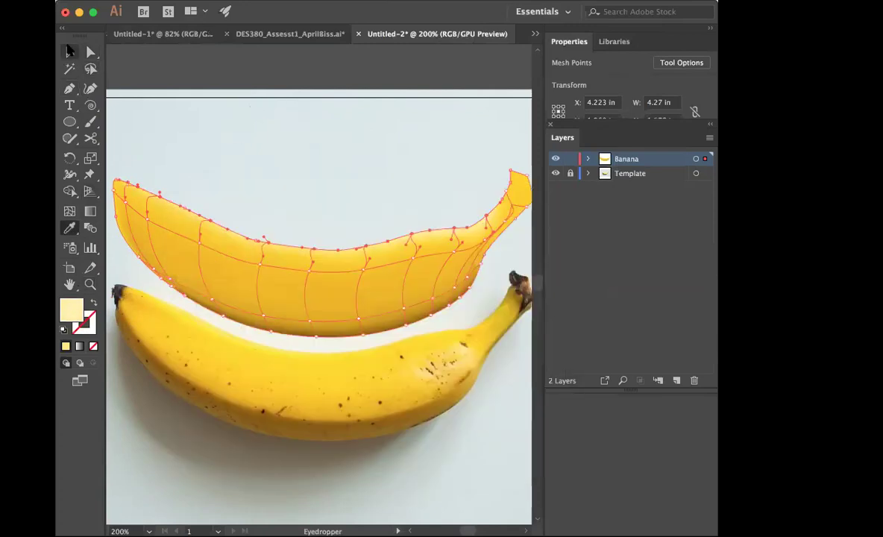
pyautogui.click(224, 135)
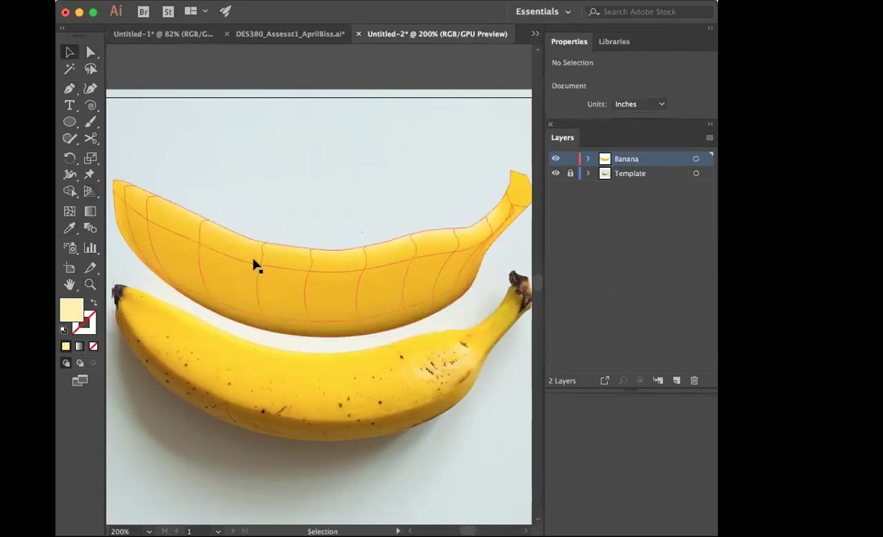
# Step: Try moving the middle mesh point of the banana's upper interior row, and return it to its original position
pyautogui.click(89, 53)
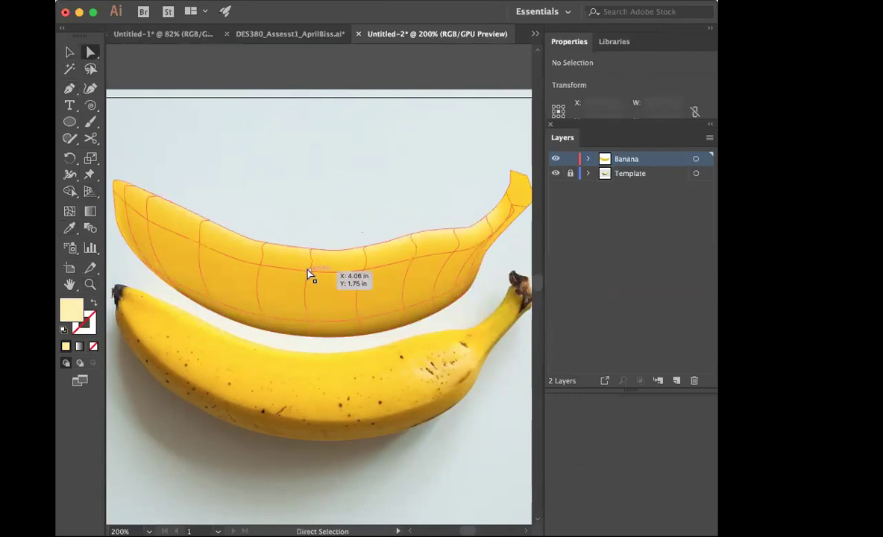
pyautogui.click(295, 293)
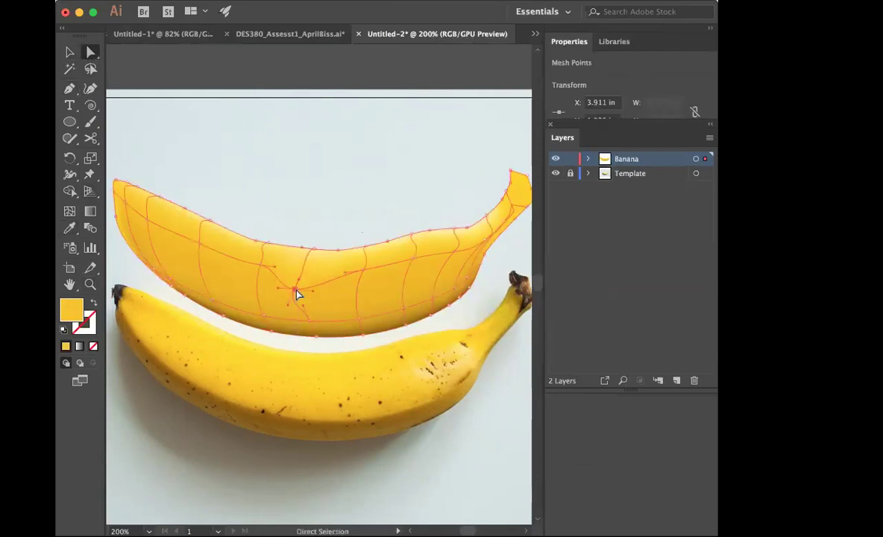
pyautogui.moveTo(296, 294); pyautogui.dragTo(307, 276)
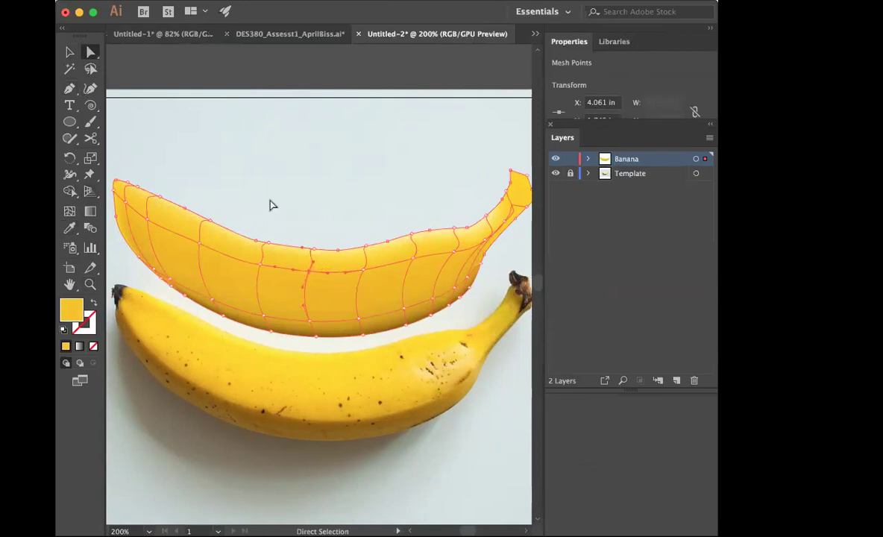
pyautogui.click(282, 175)
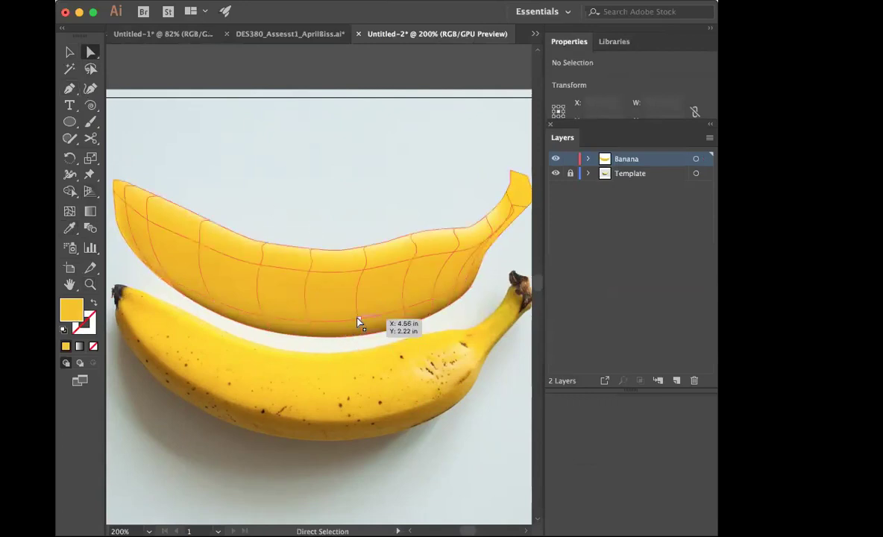
# Step: Recolour the lower interior row of mesh points with a golden brown sampled from the photographed banana, and deselect the mesh
pyautogui.click(357, 321)
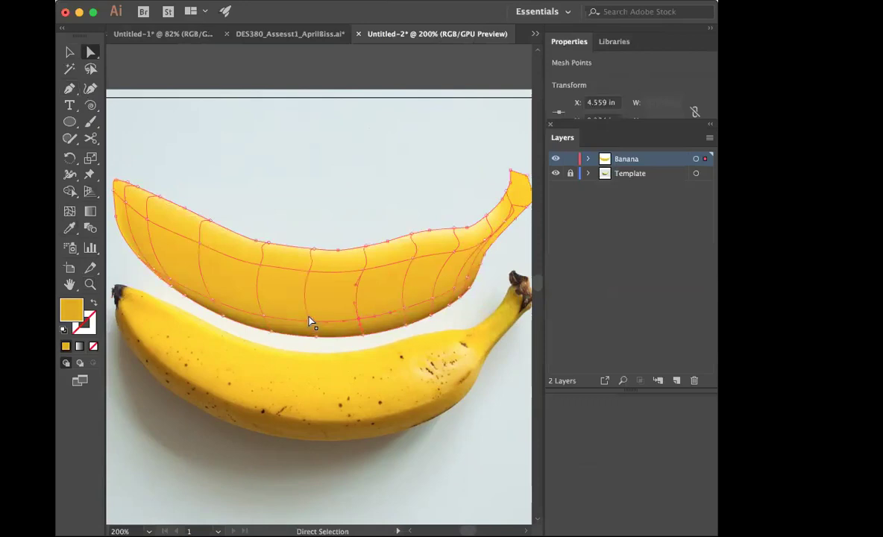
pyautogui.click(261, 317)
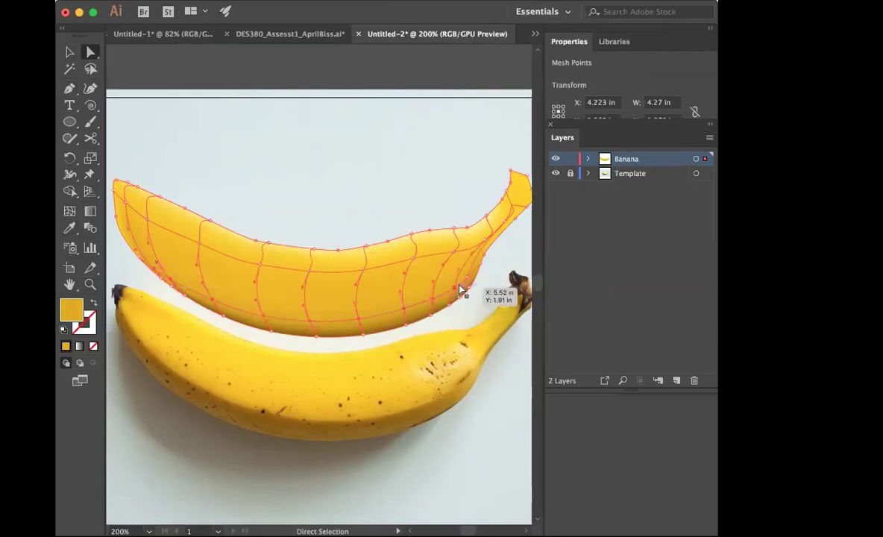
pyautogui.press('i')
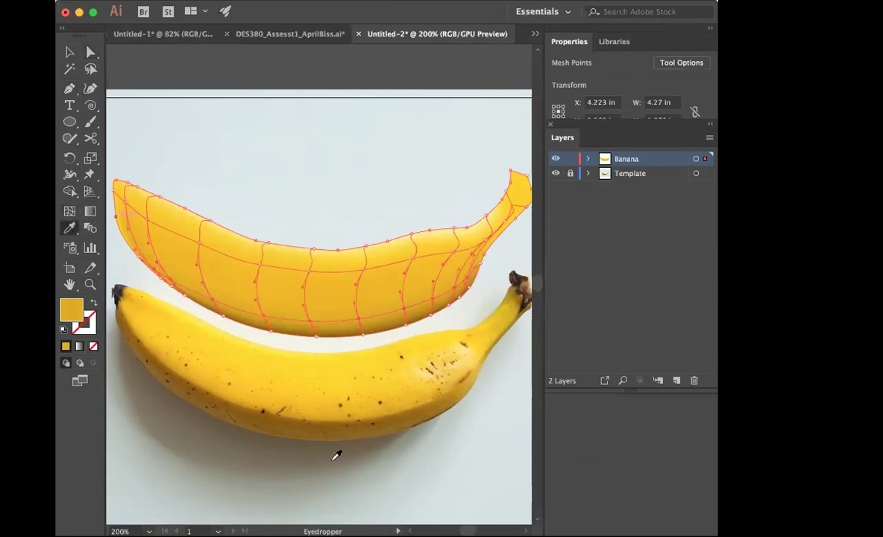
pyautogui.click(237, 398)
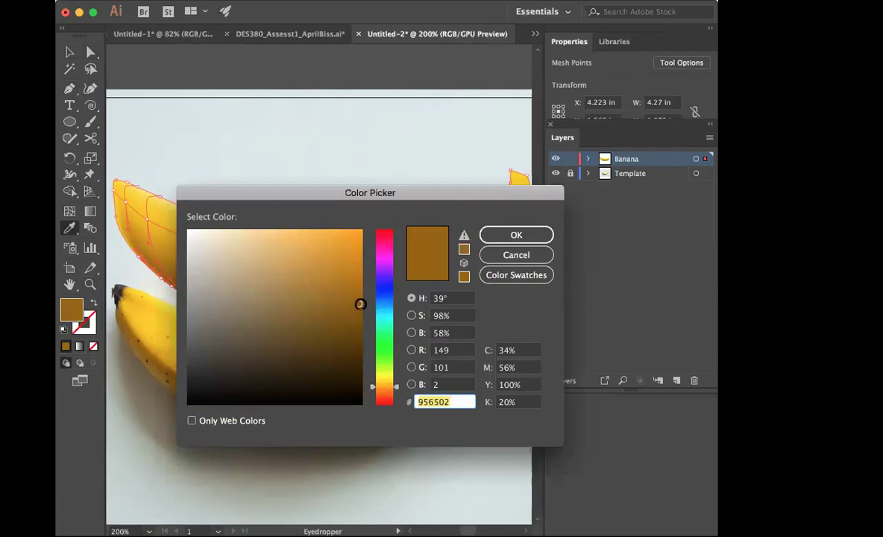
pyautogui.moveTo(358, 303)
pyautogui.mouseDown()
pyautogui.moveTo(264, 273)
pyautogui.moveTo(361, 271)
pyautogui.mouseUp()
pyautogui.click(501, 256)
pyautogui.press('super+z')
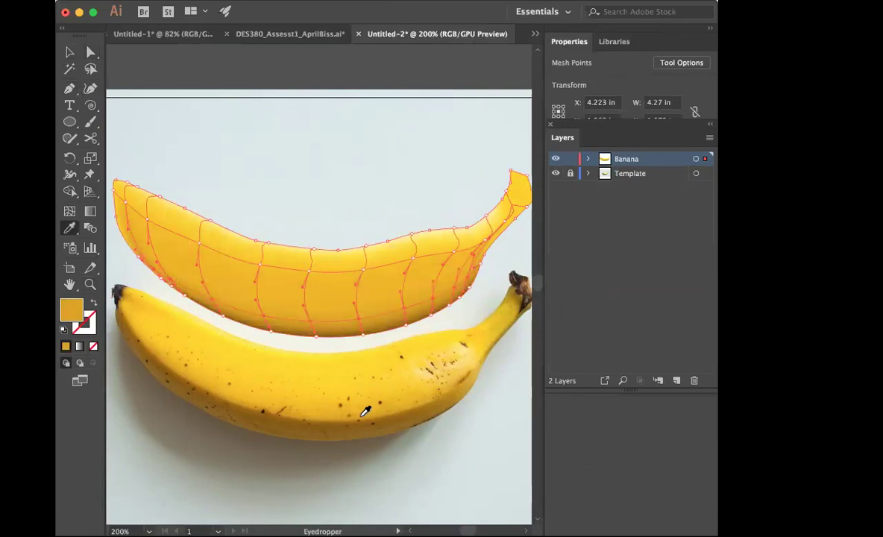
pyautogui.click(70, 52)
pyautogui.click(166, 84)
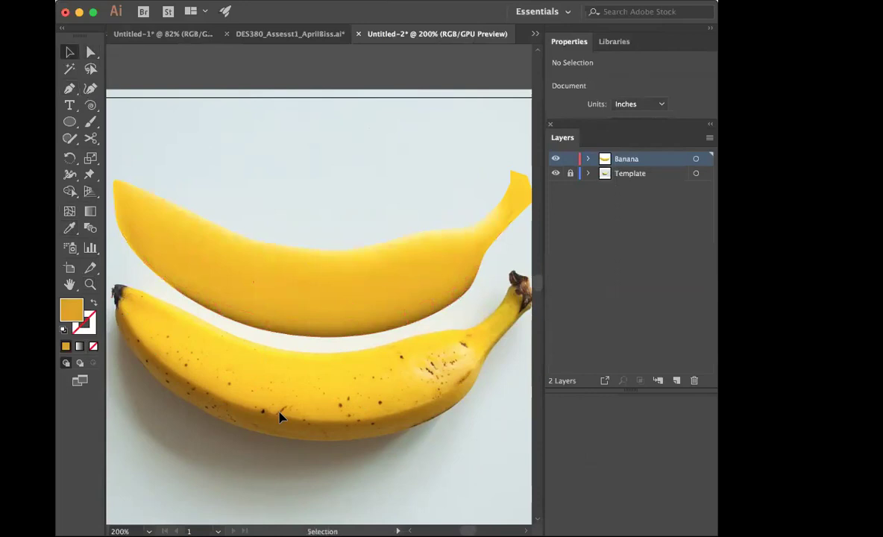
# Step: Draw a small ellipse about 0.036 in wide on the body of the illustrated banana as a spot
pyautogui.click(90, 284)
pyautogui.click(186, 326)
pyautogui.click(356, 223)
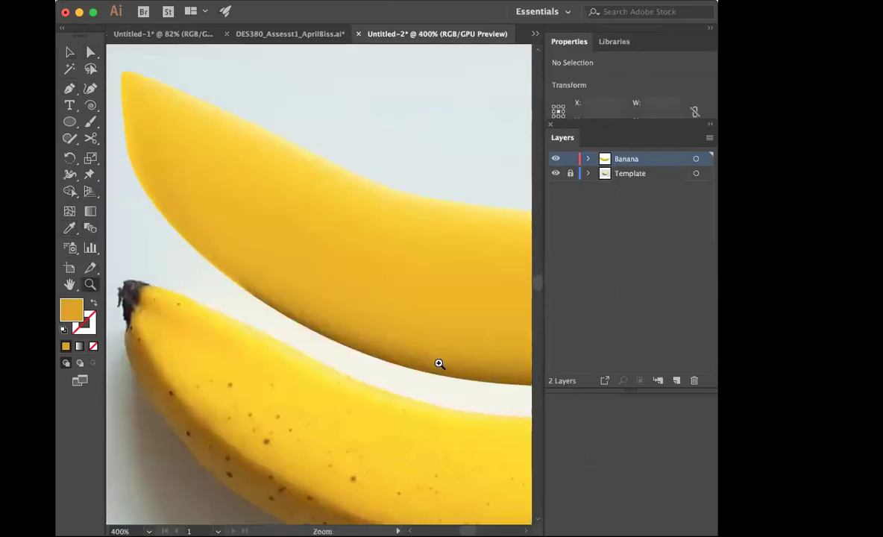
pyautogui.scroll(-5, 439, 363)
pyautogui.hscroll(5, 439, 363)
pyautogui.click(70, 123)
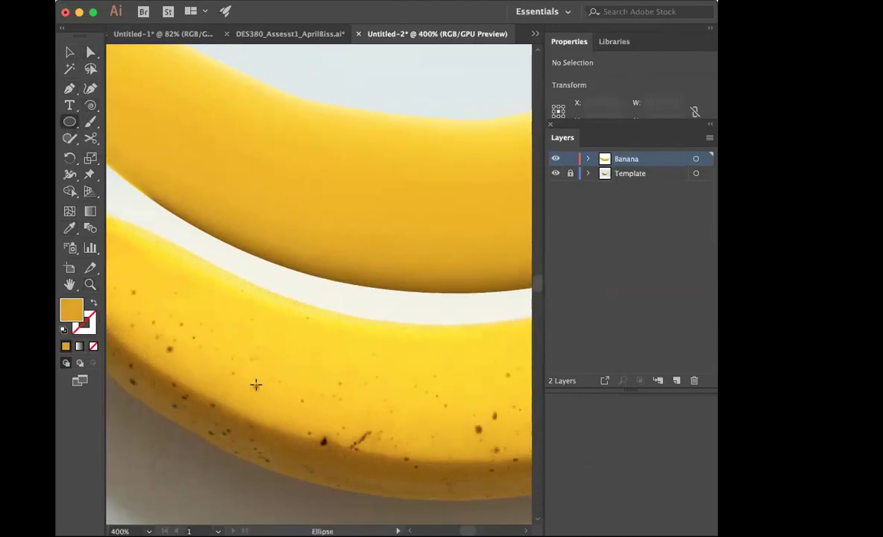
pyautogui.moveTo(275, 167); pyautogui.dragTo(281, 174)
pyautogui.click(70, 52)
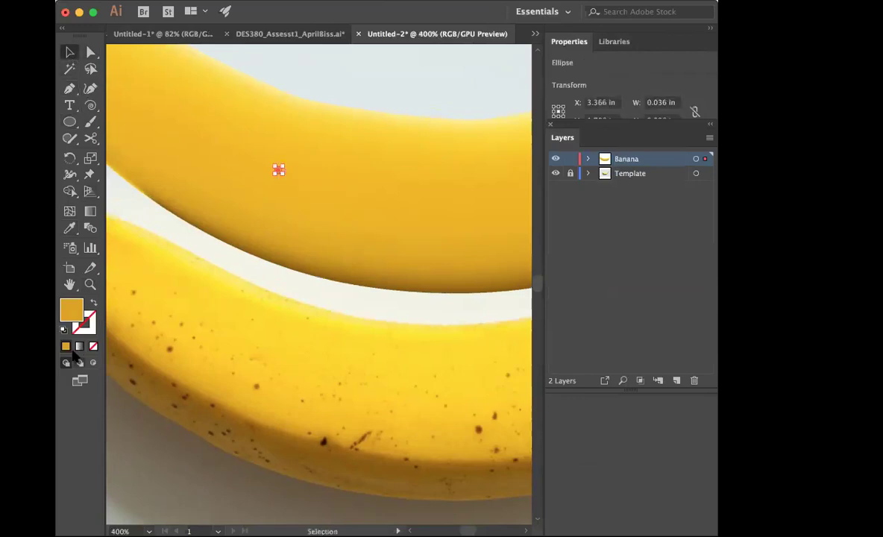
# Step: Recolour the small ellipse with the brown sampled from a spot on the photographed banana
pyautogui.doubleClick(69, 312)
pyautogui.click(501, 255)
pyautogui.click(70, 229)
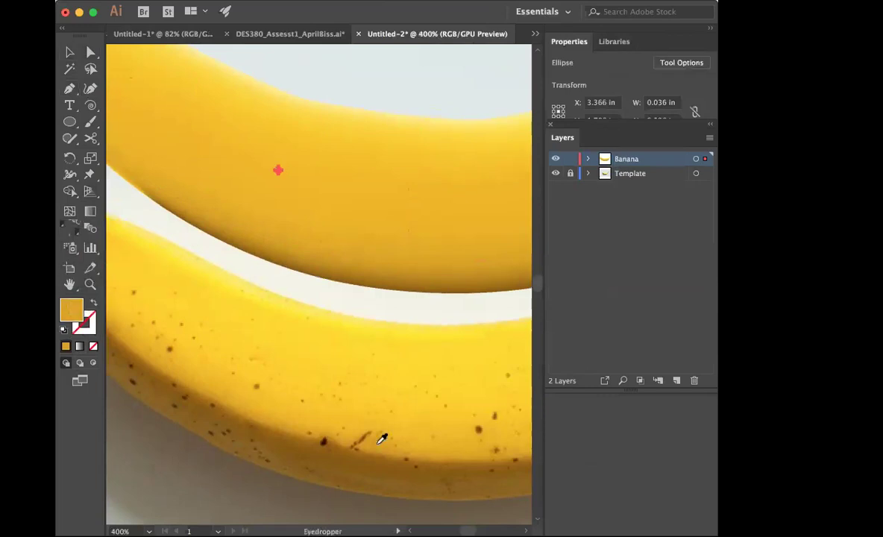
pyautogui.click(257, 386)
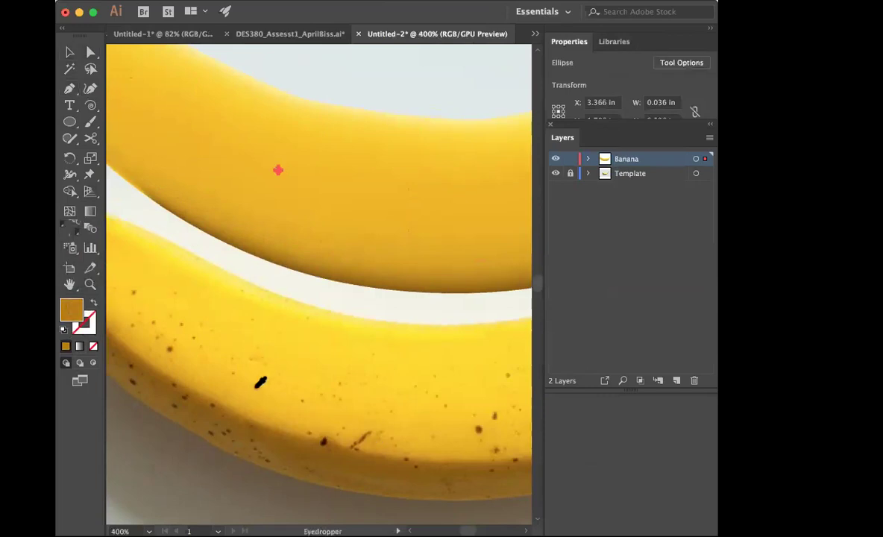
pyautogui.doubleClick(65, 319)
pyautogui.click(512, 235)
# Step: Give the ellipse a linear white-to-brown gradient by adding its brown fill as a colour stop and replacing the black end stop
pyautogui.click(417, 1)
pyautogui.click(455, 310)
pyautogui.click(455, 315)
pyautogui.moveTo(555, 389); pyautogui.dragTo(387, 88)
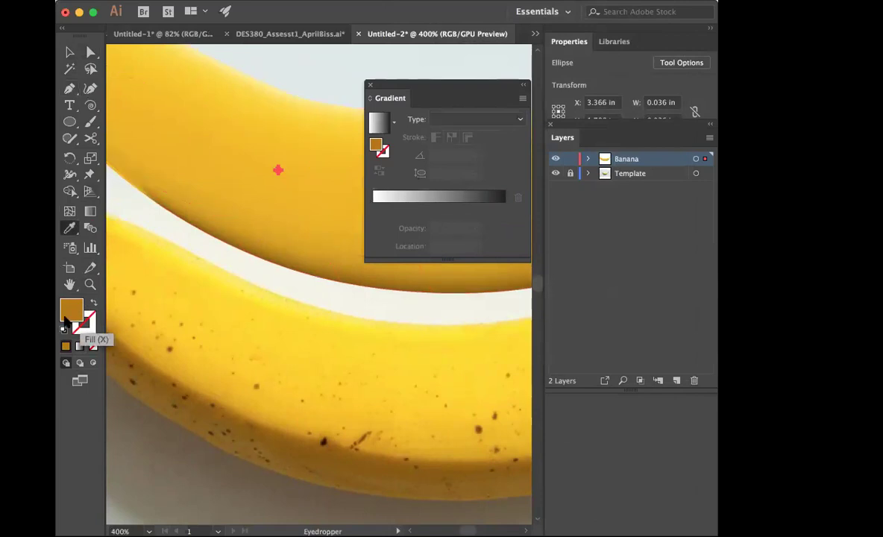
pyautogui.moveTo(65, 313); pyautogui.dragTo(432, 208)
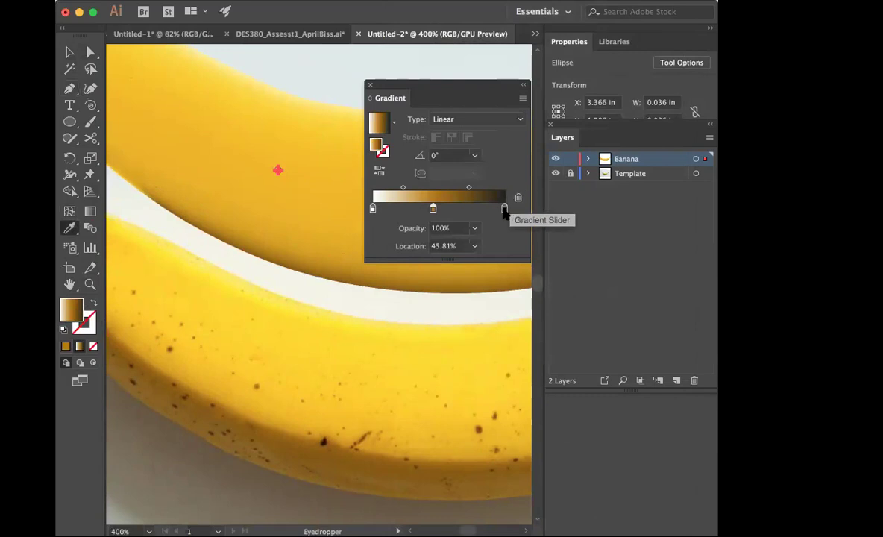
pyautogui.moveTo(469, 190); pyautogui.dragTo(542, 202)
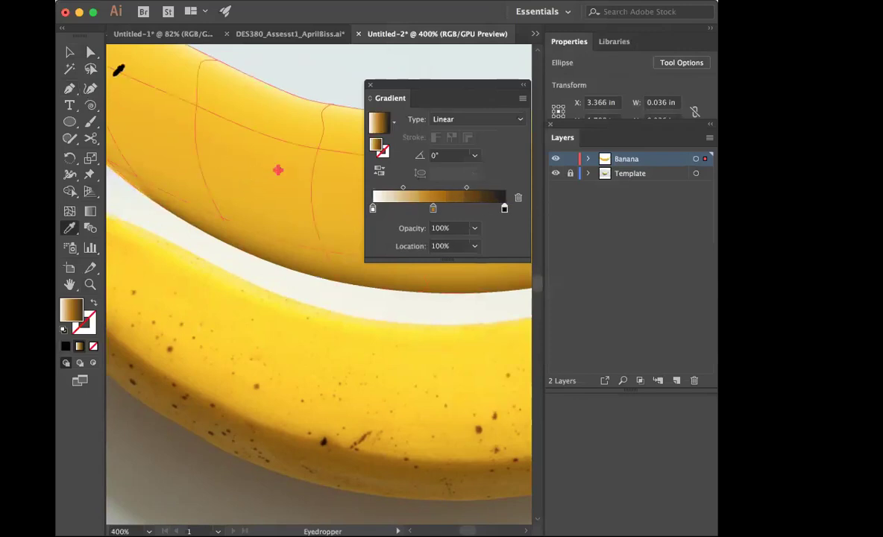
pyautogui.click(67, 53)
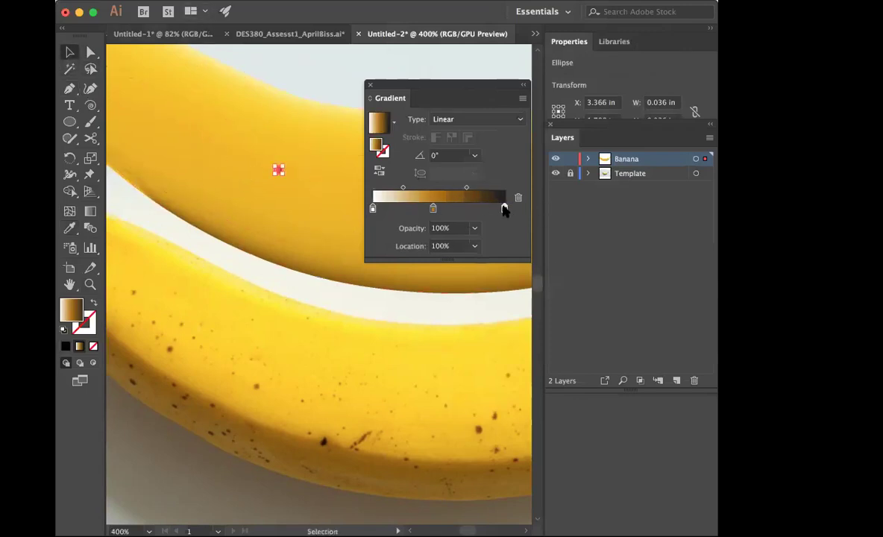
pyautogui.moveTo(504, 209); pyautogui.dragTo(510, 242)
pyautogui.moveTo(434, 208); pyautogui.dragTo(505, 208)
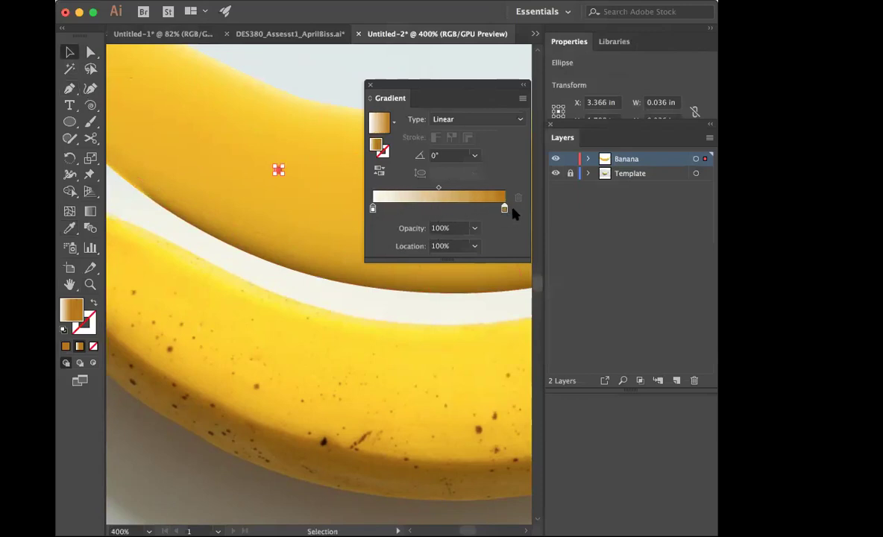
# Step: Make the spot's gradient radial and reverse its stops so brown sits at 0% and white at 100%
pyautogui.click(444, 121)
pyautogui.click(449, 148)
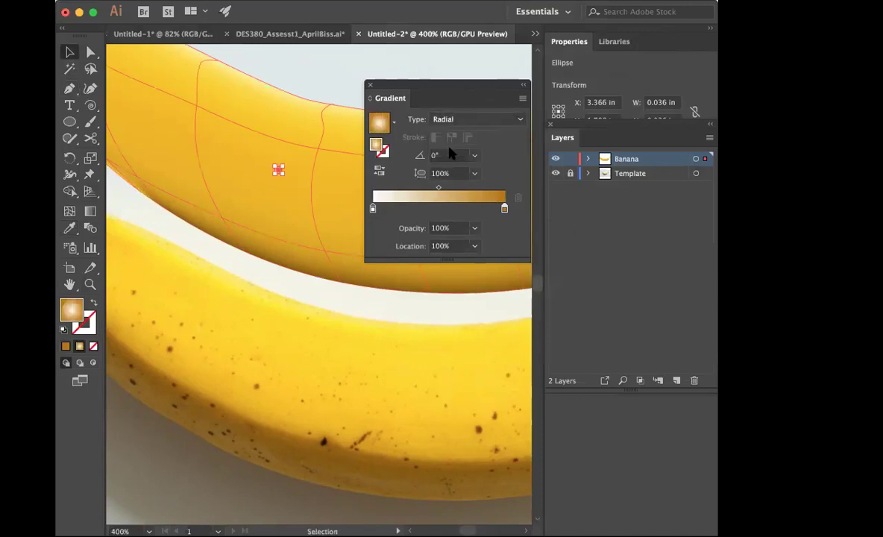
pyautogui.moveTo(373, 207); pyautogui.dragTo(444, 209)
pyautogui.moveTo(505, 208); pyautogui.dragTo(376, 209)
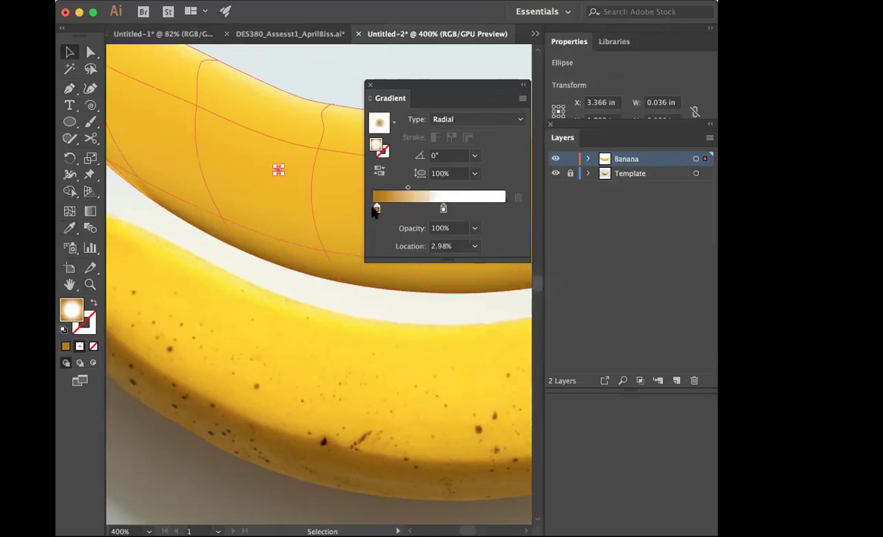
pyautogui.moveTo(443, 208); pyautogui.dragTo(526, 214)
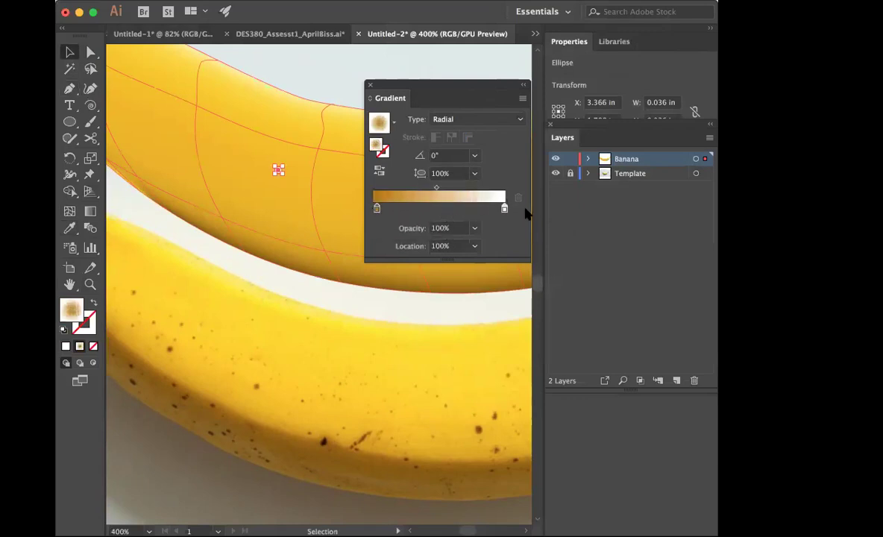
pyautogui.click(297, 123)
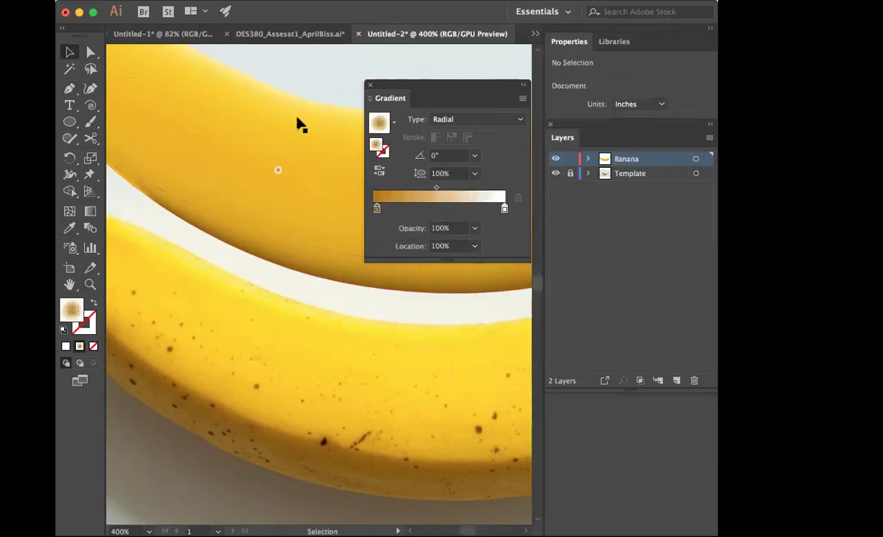
pyautogui.click(279, 173)
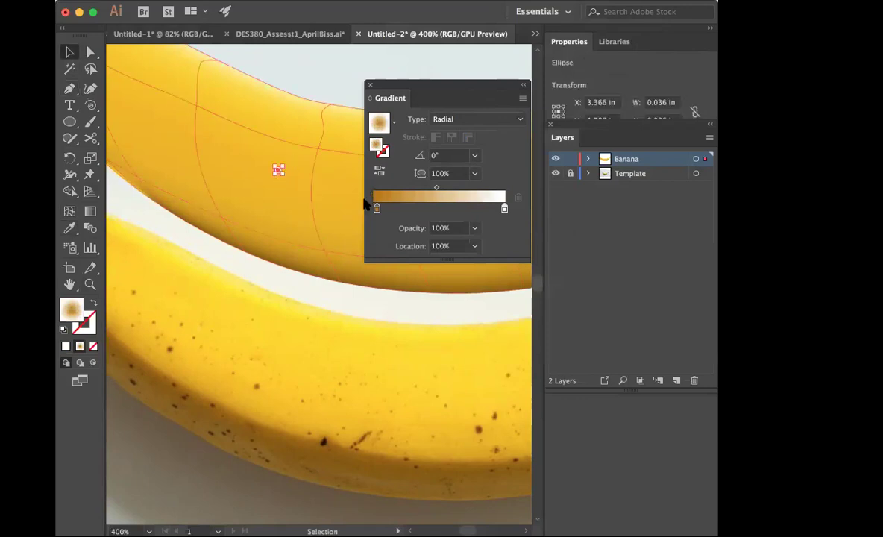
pyautogui.moveTo(377, 209); pyautogui.dragTo(351, 207)
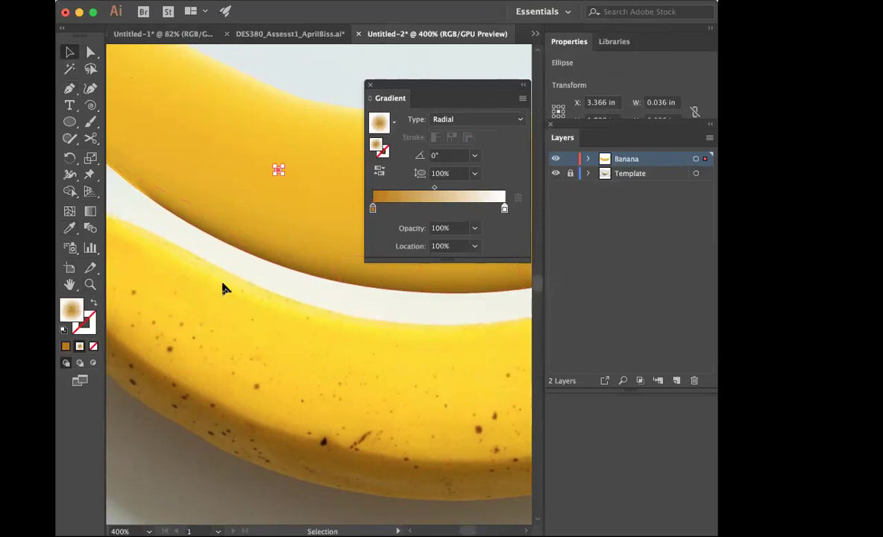
# Step: Replace the white end stop of the spot's gradient with a yellow sampled from the illustrated banana beside it
pyautogui.click(70, 228)
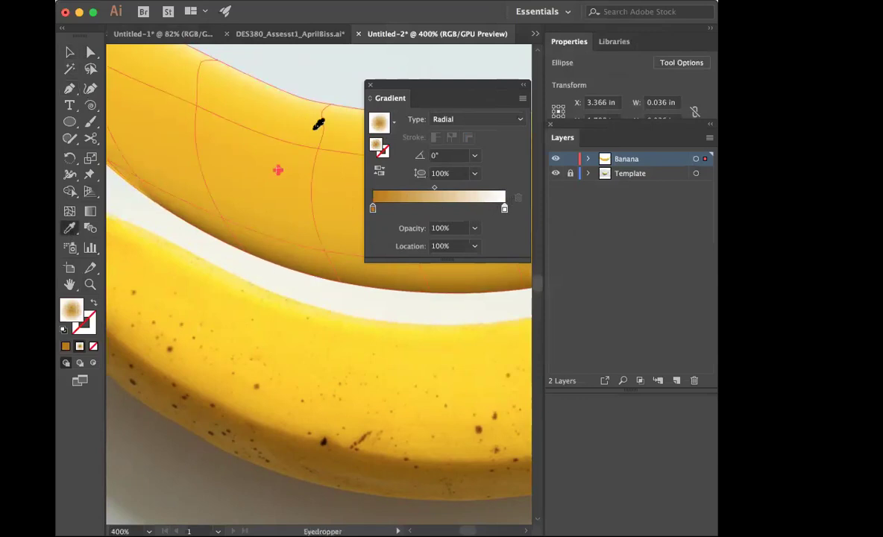
pyautogui.click(302, 182)
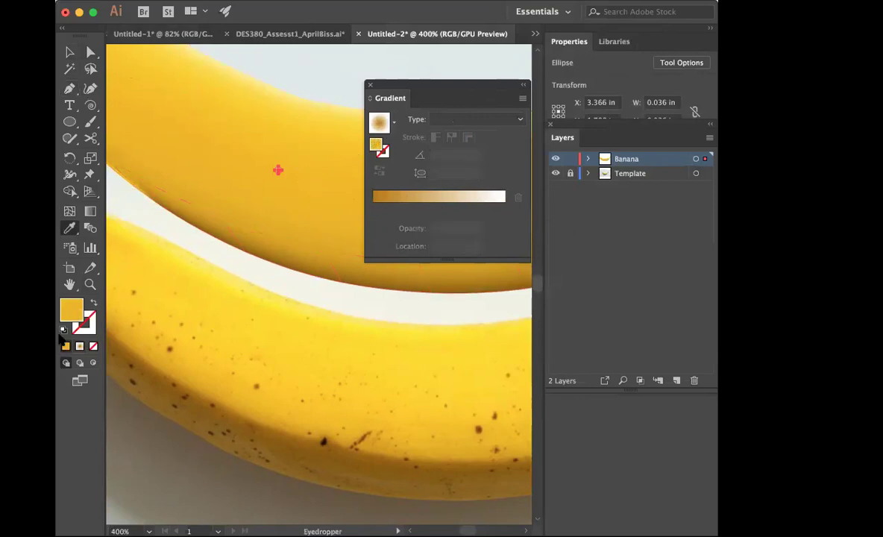
pyautogui.moveTo(492, 190); pyautogui.dragTo(493, 198)
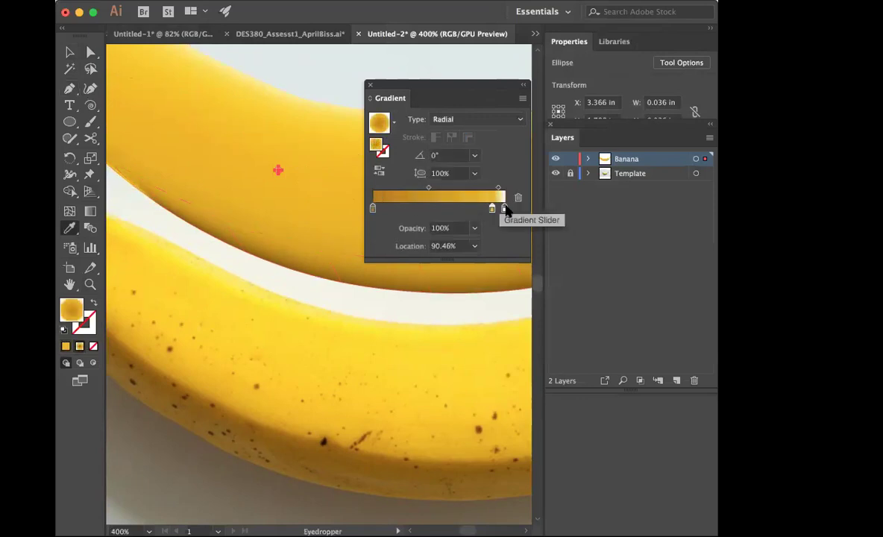
pyautogui.press('v')
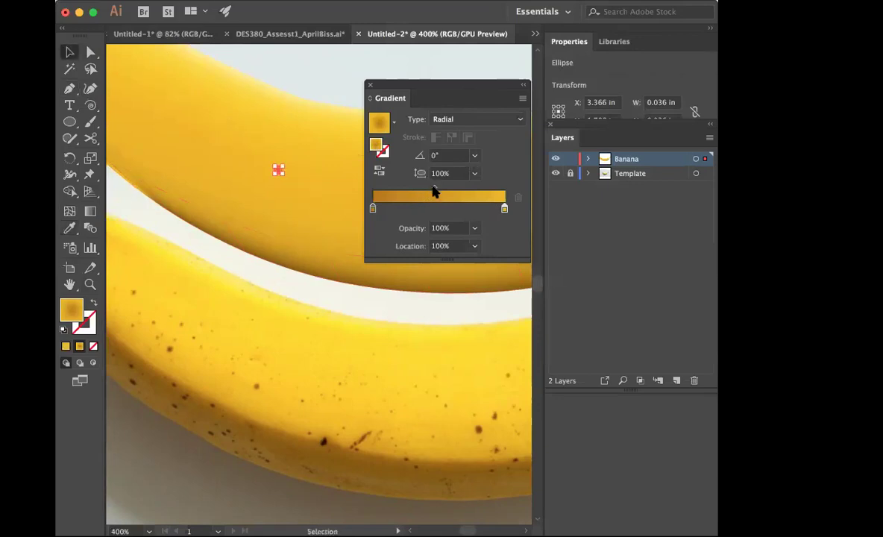
# Step: Shift the midpoint between the gradient's brown and yellow stops to about 69.5% and deselect the spot
pyautogui.moveTo(434, 188); pyautogui.dragTo(457, 188)
pyautogui.click(348, 57)
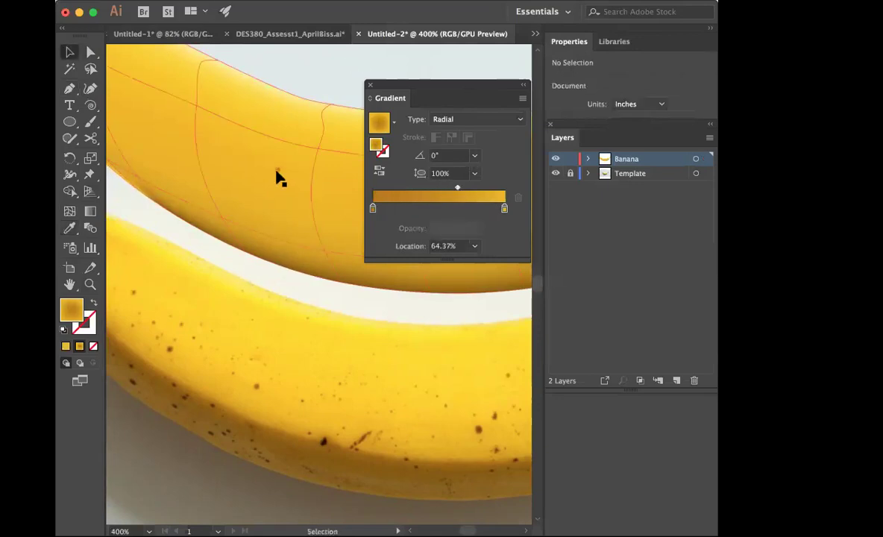
pyautogui.click(278, 170)
pyautogui.moveTo(459, 192)
pyautogui.mouseDown()
pyautogui.moveTo(430, 192)
pyautogui.moveTo(465, 192)
pyautogui.mouseUp()
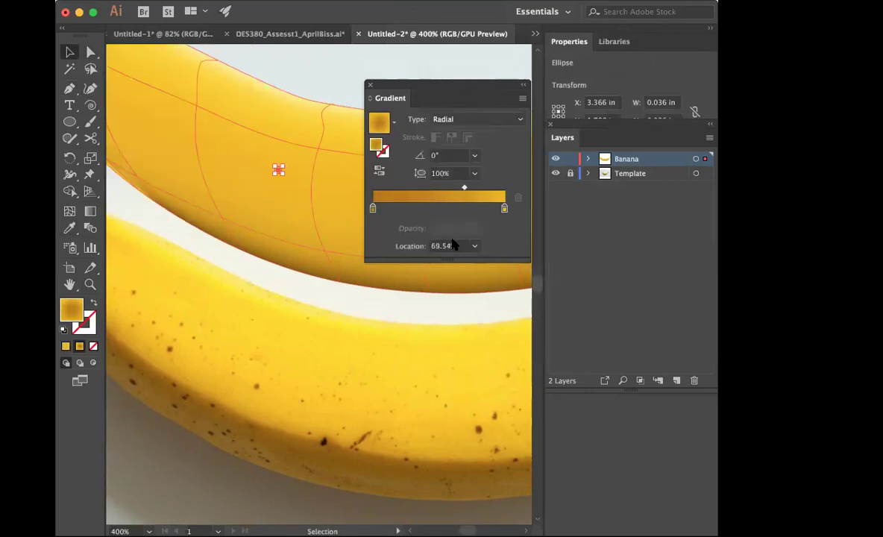
pyautogui.click(340, 89)
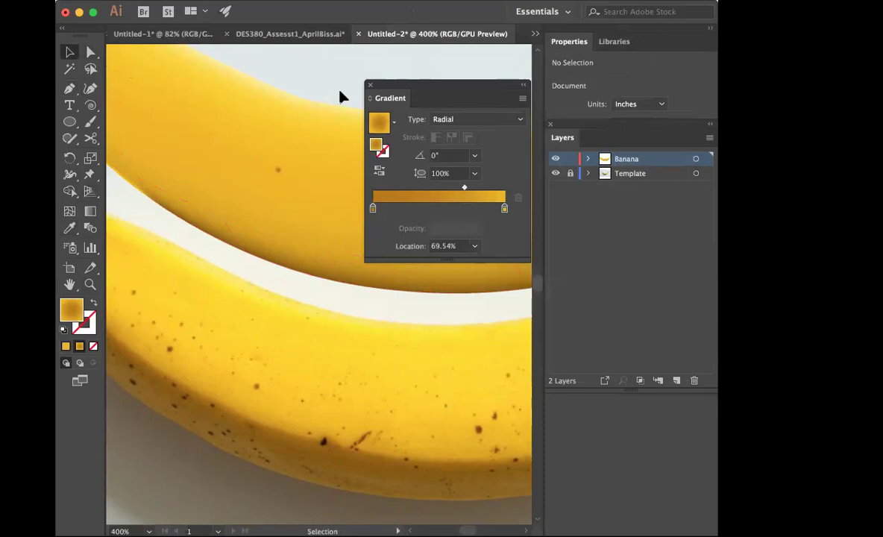
# Step: Duplicate the spot, place the copy on the banana to the left of the original, and rotate it to about 115°
pyautogui.click(278, 172)
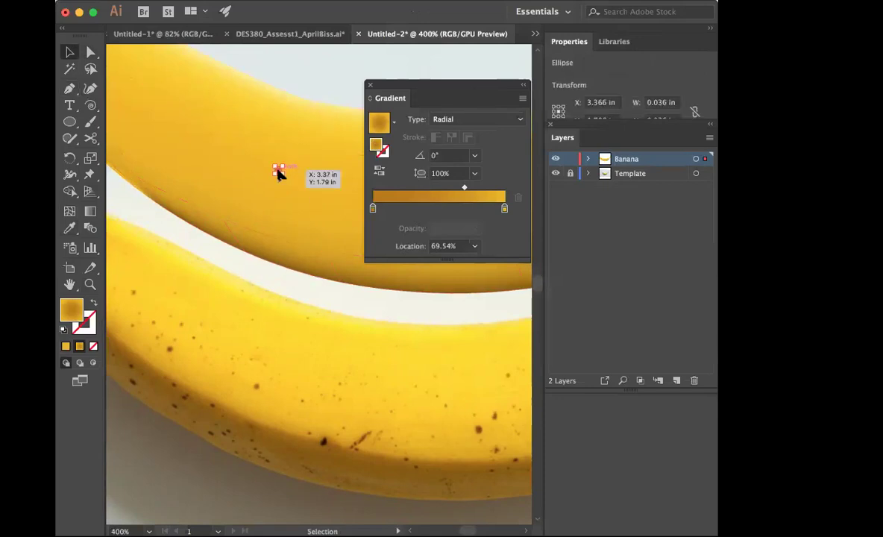
pyautogui.moveTo(278, 173); pyautogui.dragTo(326, 292)
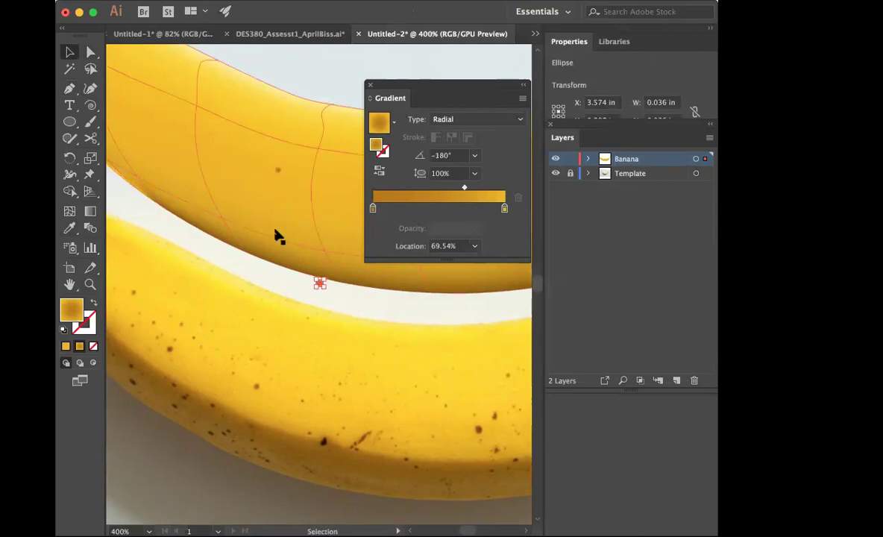
pyautogui.click(291, 84)
pyautogui.moveTo(320, 283); pyautogui.dragTo(196, 181)
pyautogui.click(300, 65)
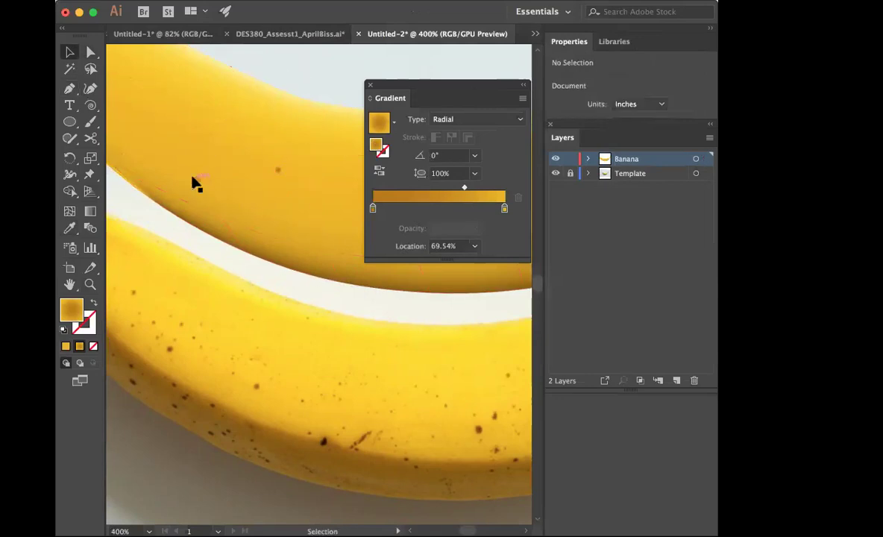
pyautogui.click(194, 177)
pyautogui.moveTo(196, 182); pyautogui.dragTo(273, 212)
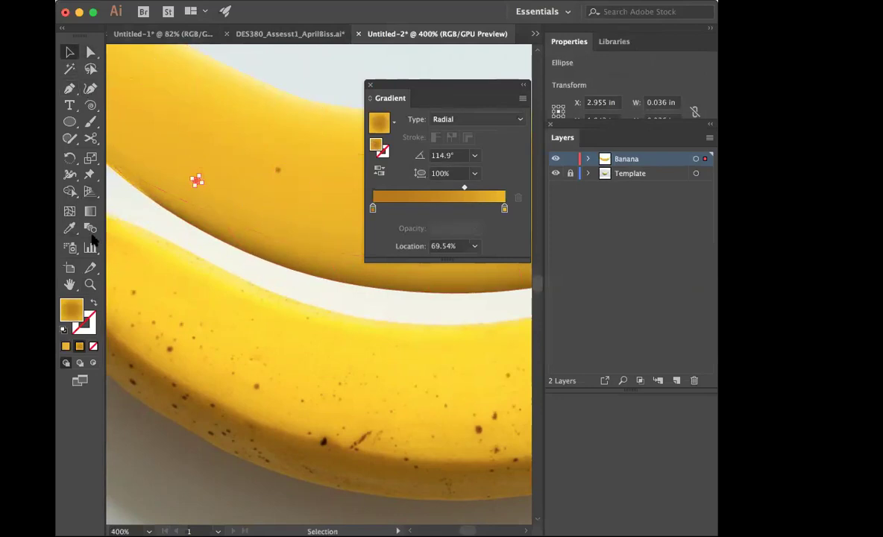
# Step: Duplicate the rotated spot and place the copy just below and to the right of it
pyautogui.click(90, 284)
pyautogui.click(216, 193)
pyautogui.click(316, 282)
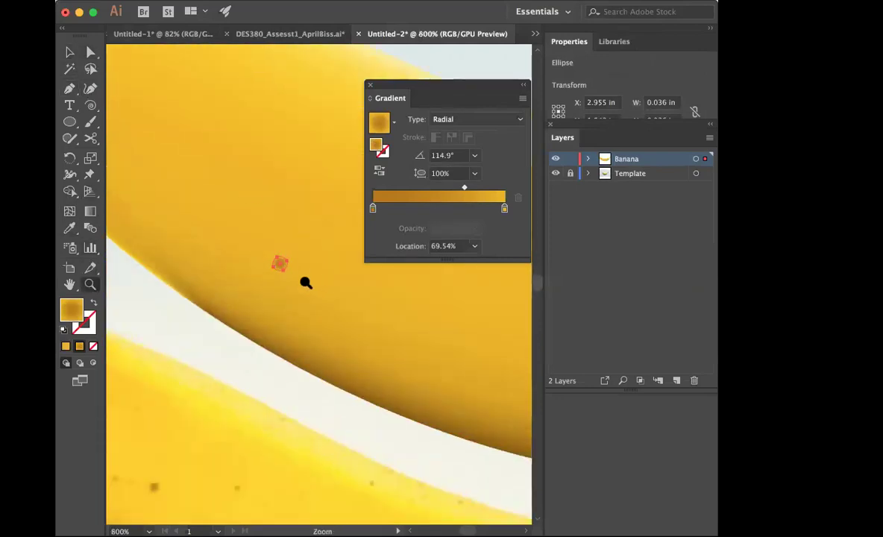
pyautogui.click(304, 282)
pyautogui.click(66, 51)
pyautogui.click(160, 369)
pyautogui.click(282, 258)
pyautogui.moveTo(282, 265); pyautogui.dragTo(331, 289)
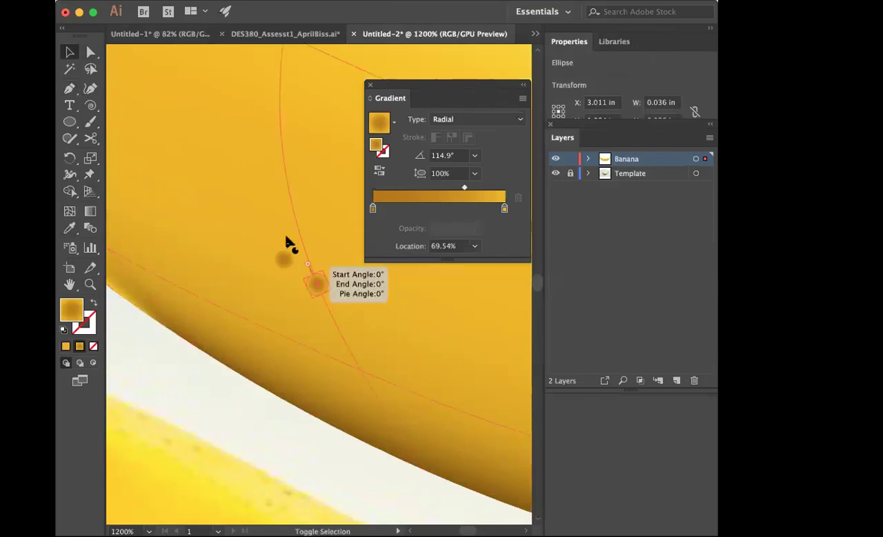
# Step: Enlarge the newest spot copy to about 0.077 in wide, rotate it to 135°, and deselect it
pyautogui.moveTo(333, 293); pyautogui.dragTo(395, 349)
pyautogui.press('super+minus')
pyautogui.press('super+minus')
pyautogui.press('super+minus')
pyautogui.press('super+minus')
pyautogui.press('super+minus')
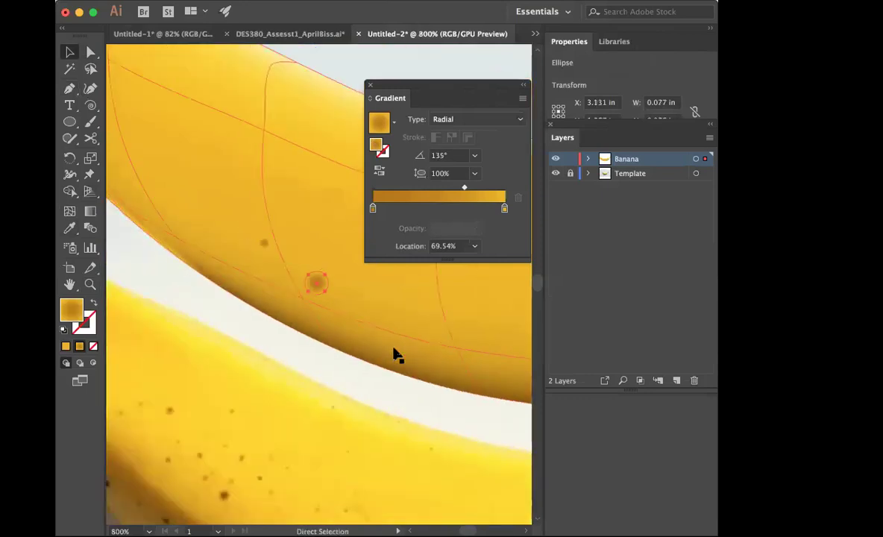
pyautogui.click(355, 431)
pyautogui.moveTo(387, 459); pyautogui.dragTo(290, 465)
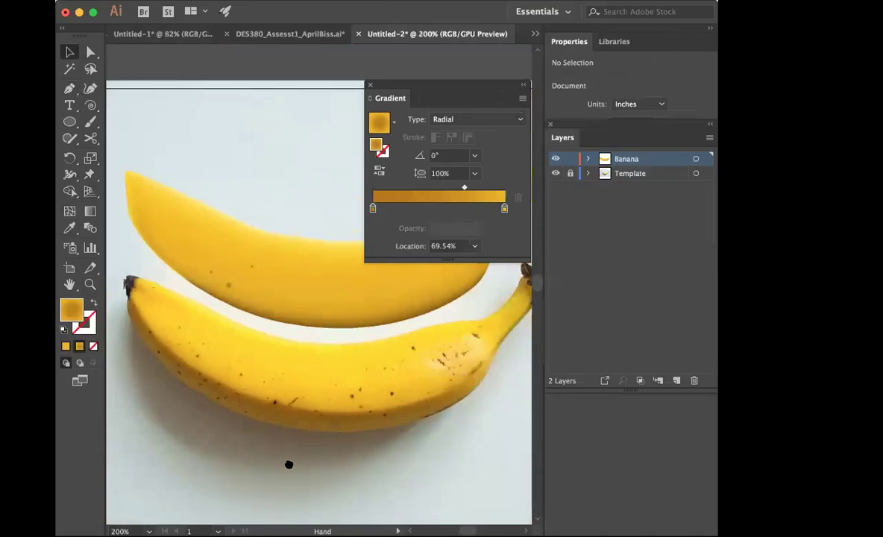
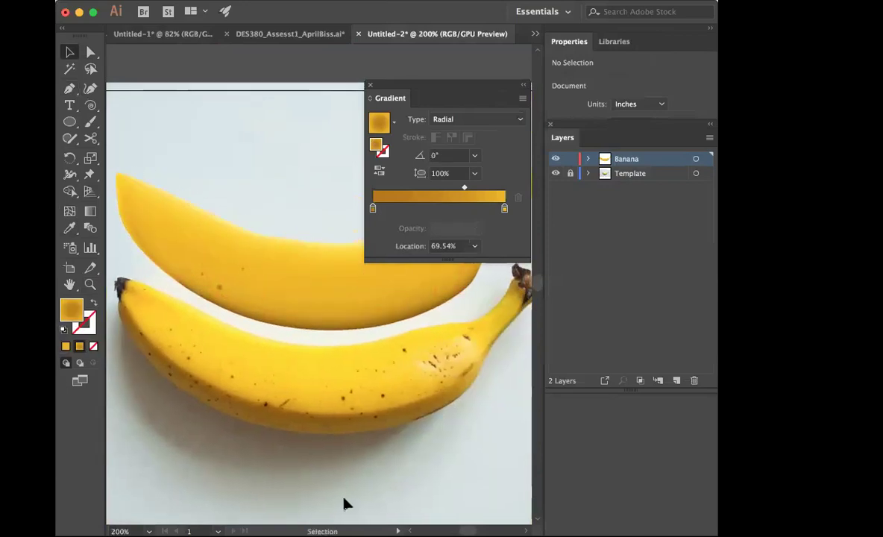
# Step: Switch to the landscape illustration document and arrange the gradient settings and layer list one above the other beside the artwork
pyautogui.moveTo(395, 81); pyautogui.dragTo(601, 72)
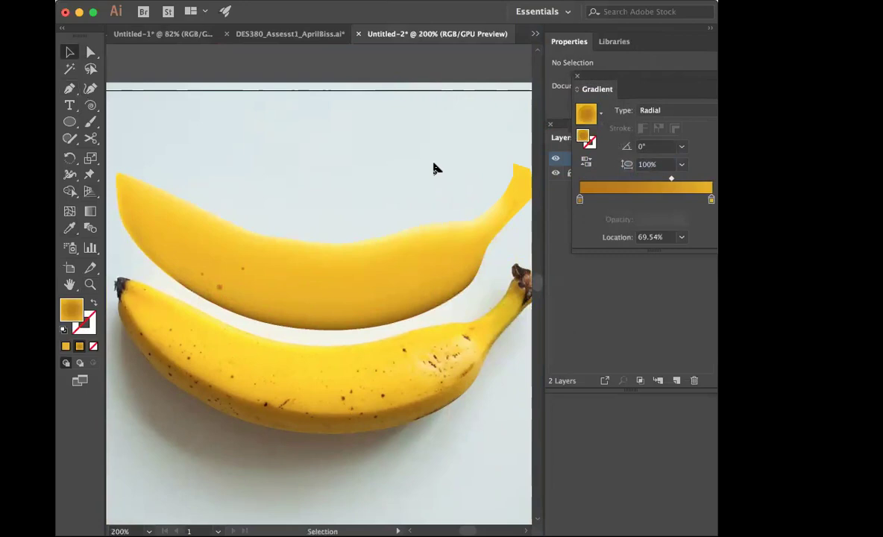
pyautogui.click(287, 33)
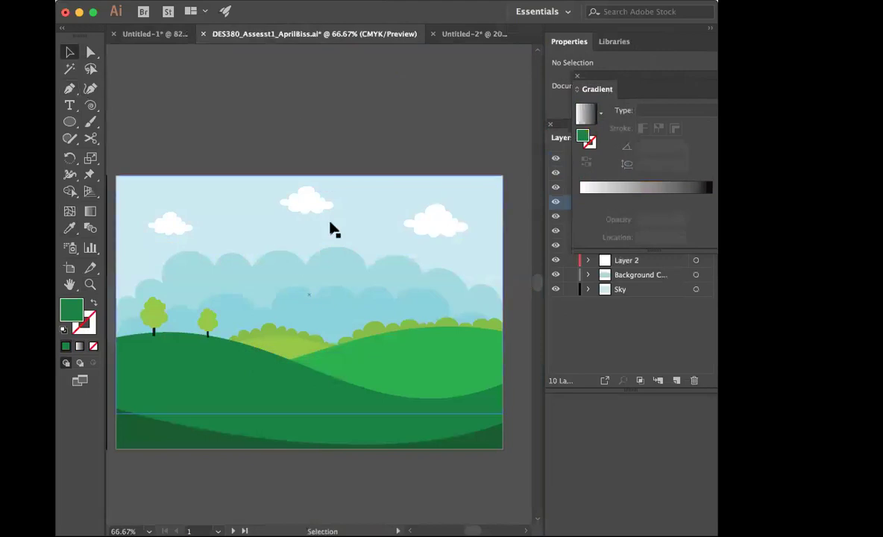
pyautogui.hscroll(-1, 258, 457)
pyautogui.scroll(-3, 258, 462)
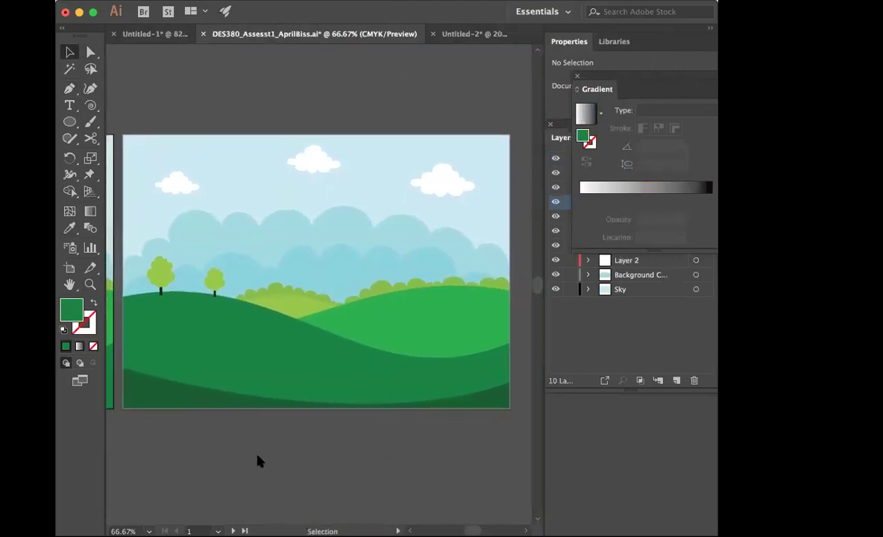
pyautogui.scroll(-1, 258, 462)
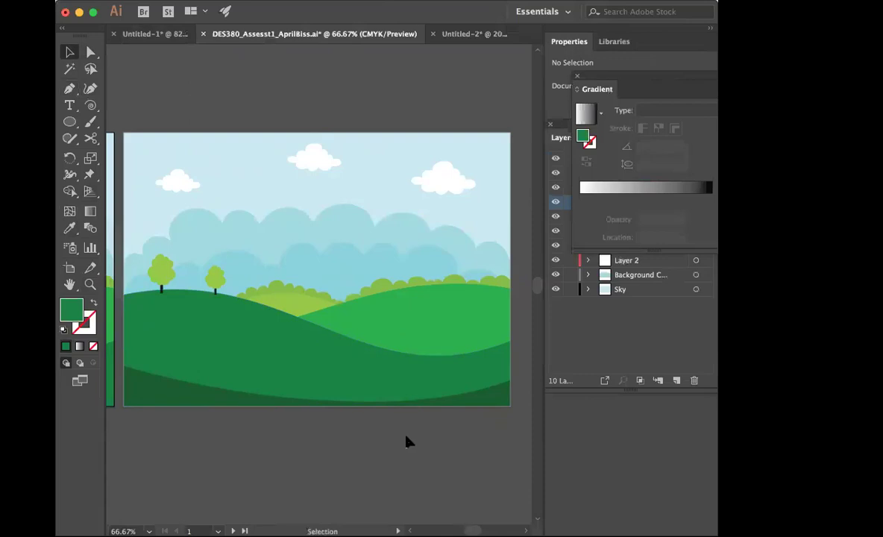
pyautogui.click(616, 341)
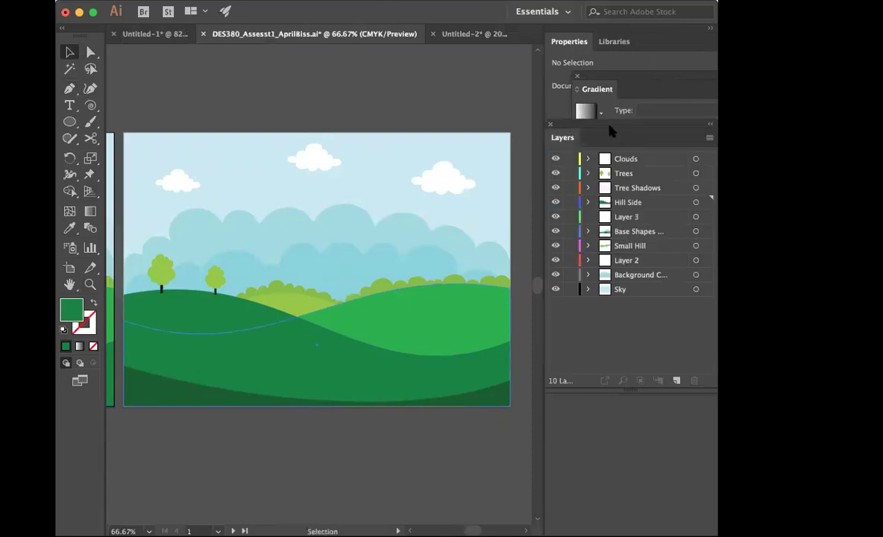
pyautogui.moveTo(598, 125); pyautogui.dragTo(613, 284)
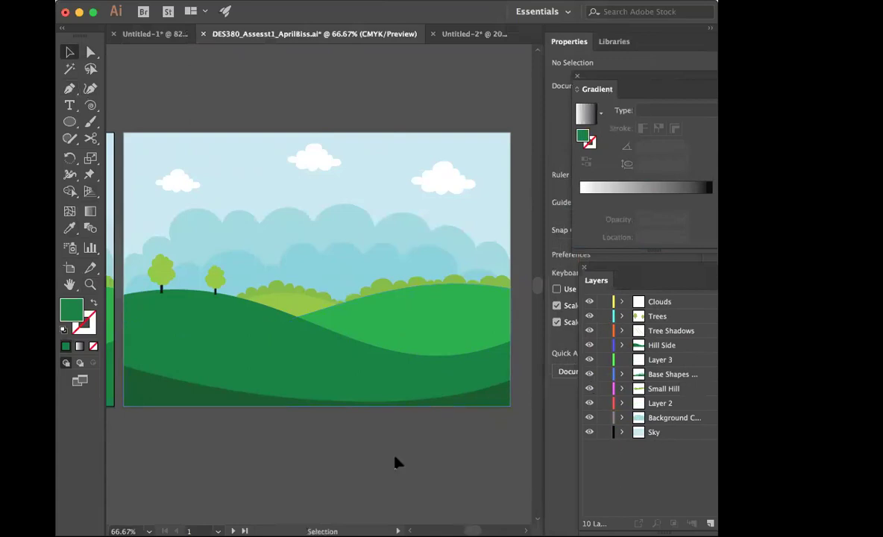
# Step: Select the dark green foreground strip at the base of the landscape and move the gradient settings next to the document properties
pyautogui.click(336, 349)
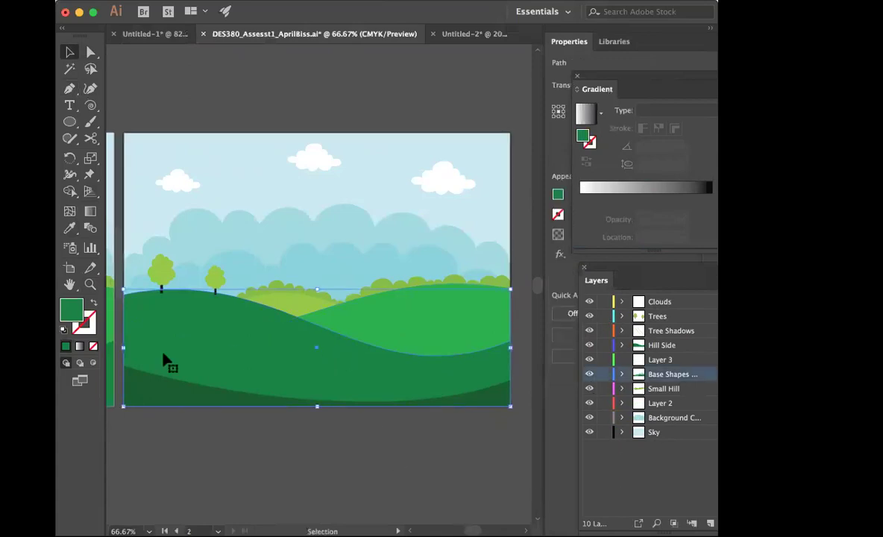
pyautogui.click(149, 387)
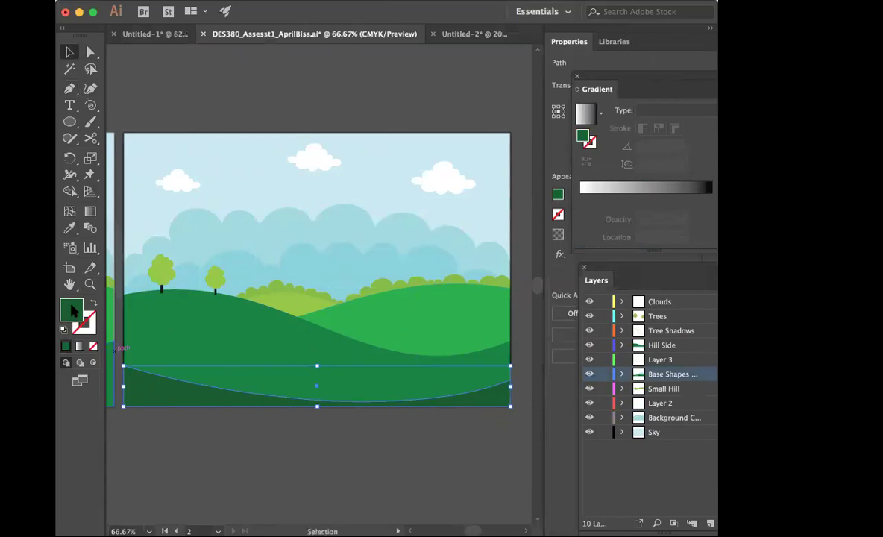
pyautogui.moveTo(585, 80); pyautogui.dragTo(378, 77)
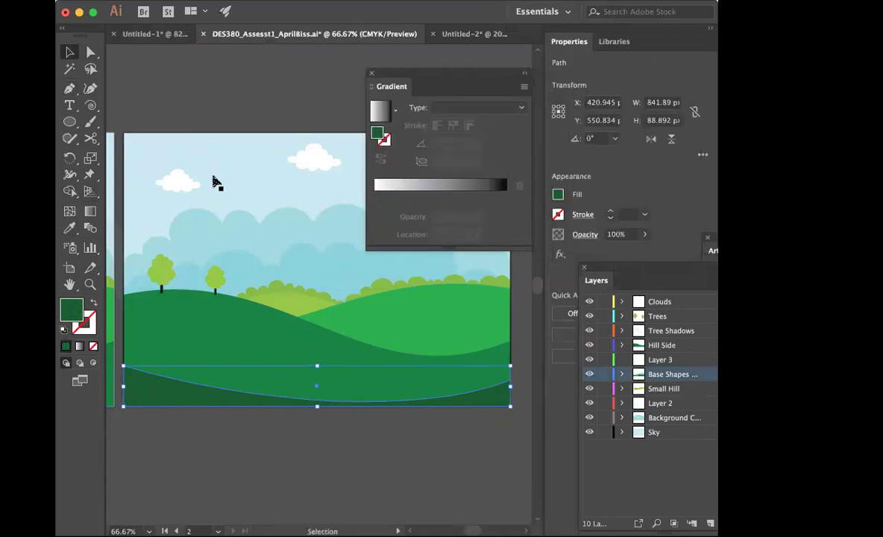
# Step: Give the foreground strip a linear gradient from white to its own dark green and open the white stop's color options
pyautogui.moveTo(70, 308); pyautogui.dragTo(529, 258)
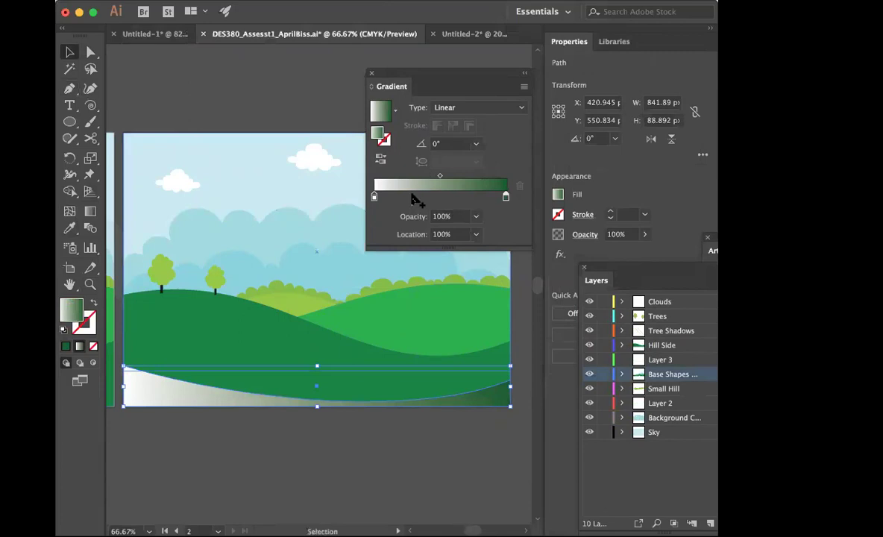
pyautogui.click(213, 76)
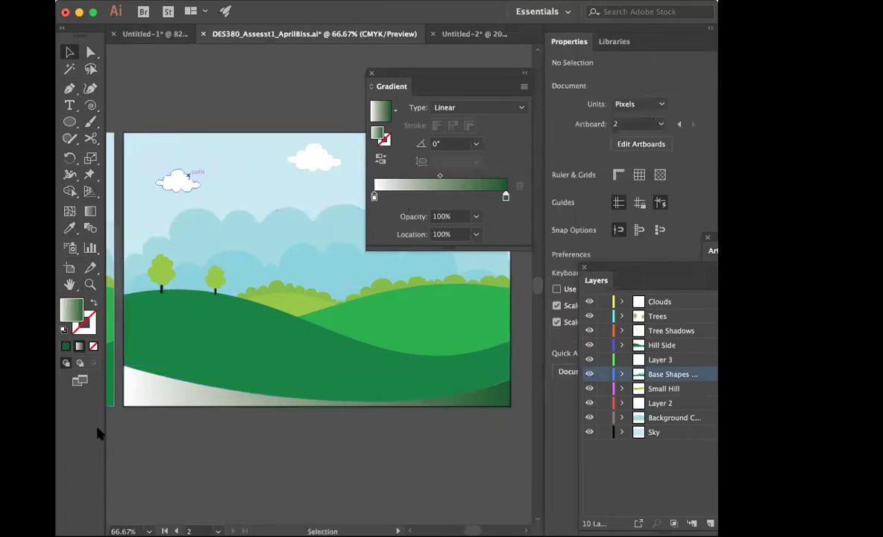
pyautogui.click(168, 337)
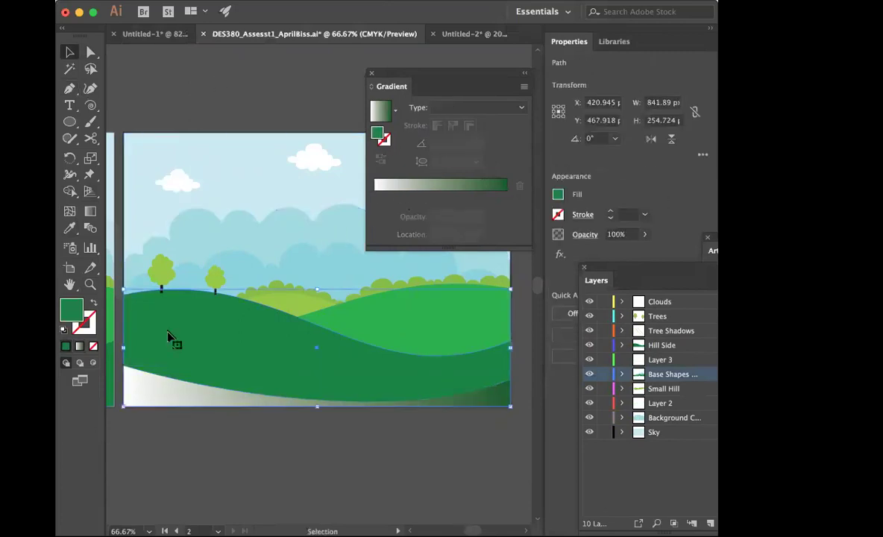
pyautogui.click(147, 397)
pyautogui.click(375, 196)
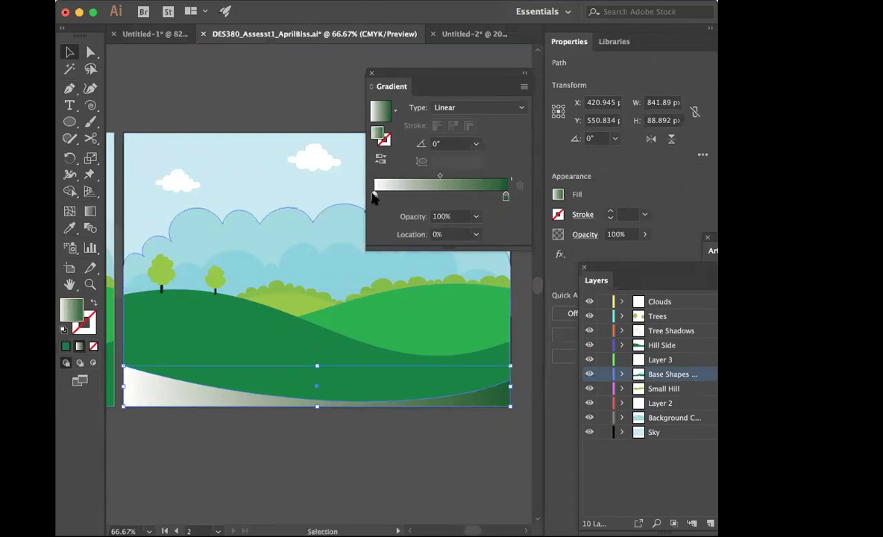
pyautogui.doubleClick(374, 196)
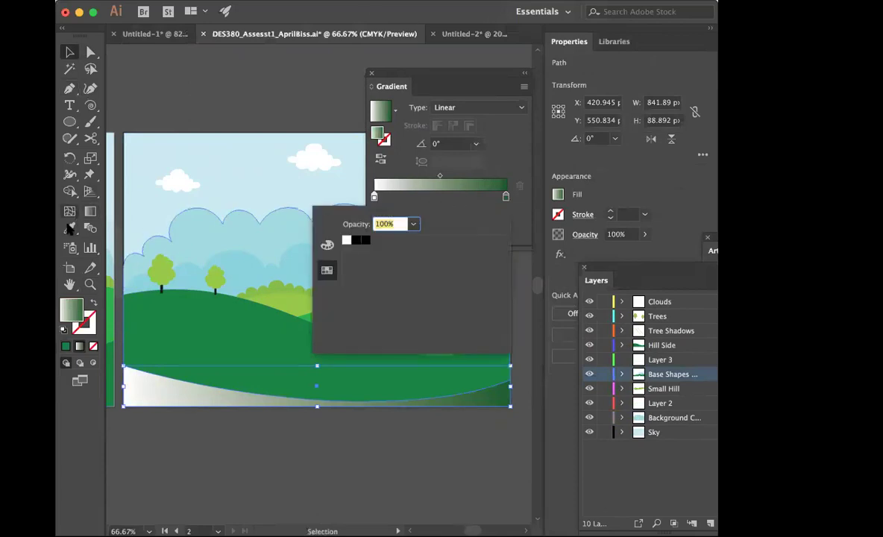
# Step: Sample the middle hill's green with nothing selected and try it as the starting color of the gradient
pyautogui.click(65, 222)
pyautogui.click(299, 63)
pyautogui.click(69, 227)
pyautogui.click(261, 332)
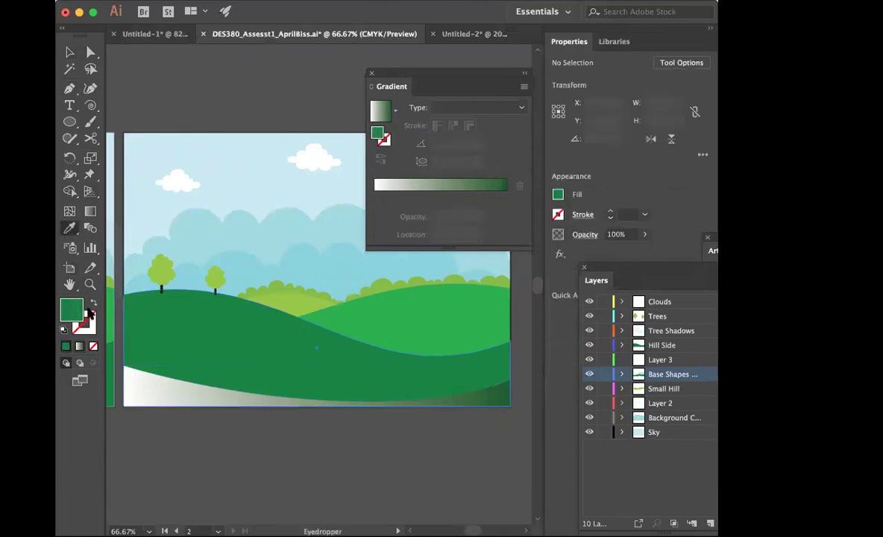
pyautogui.moveTo(69, 306); pyautogui.dragTo(377, 241)
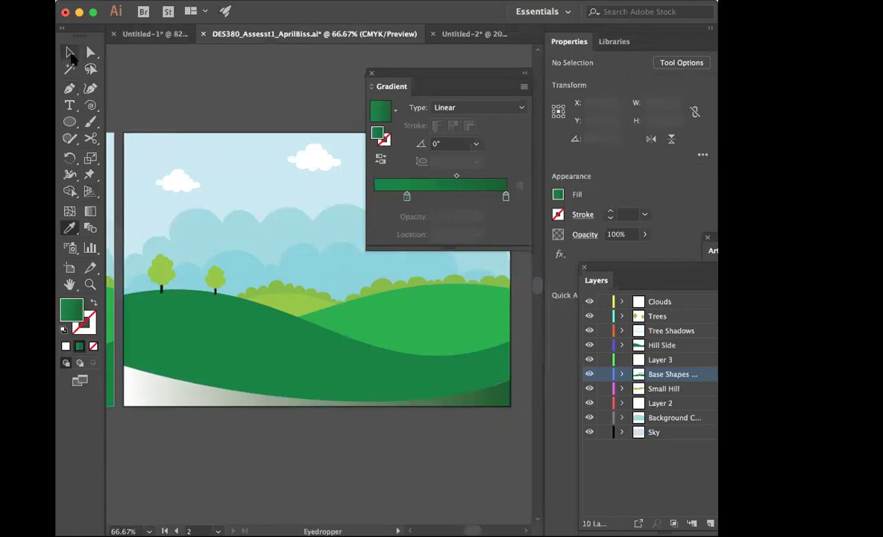
# Step: Fill the foreground strip with the middle hill's green using the Eyedropper and try adding that green as a gradient stop at 13.4%
pyautogui.press('v')
pyautogui.click(163, 396)
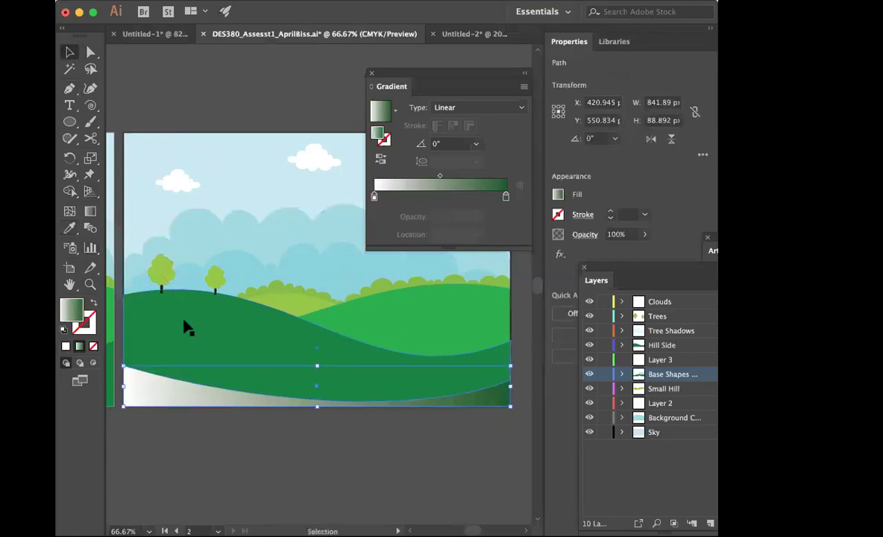
pyautogui.click(69, 228)
pyautogui.click(272, 344)
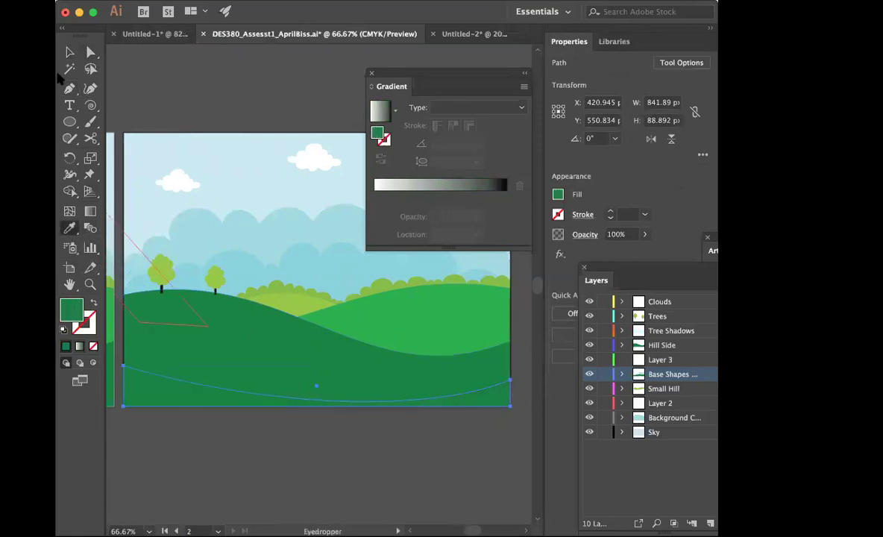
pyautogui.click(70, 52)
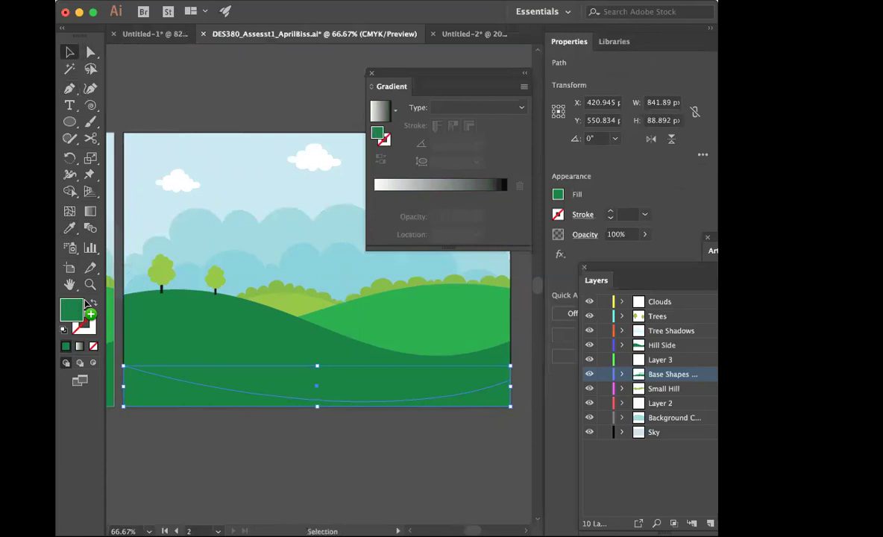
pyautogui.click(391, 193)
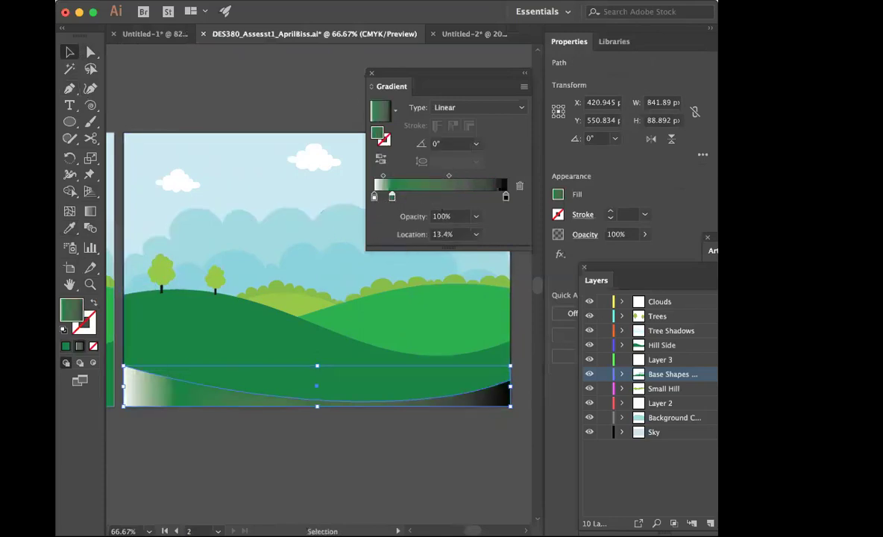
# Step: Show the Swatches list enlarged over the artwork and save the strip's solid mid-green fill as a swatch
pyautogui.click(415, 2)
pyautogui.scroll(-4, 418, 386)
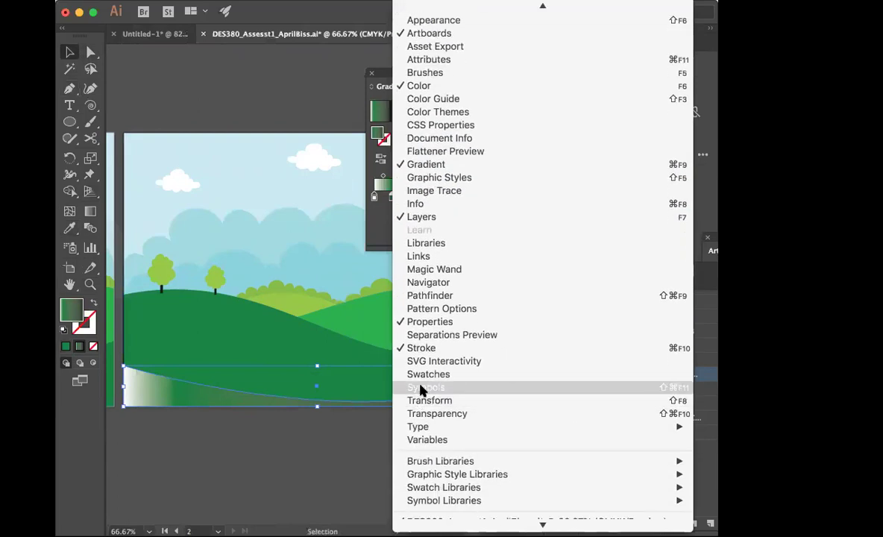
pyautogui.click(422, 375)
pyautogui.moveTo(662, 118); pyautogui.dragTo(220, 52)
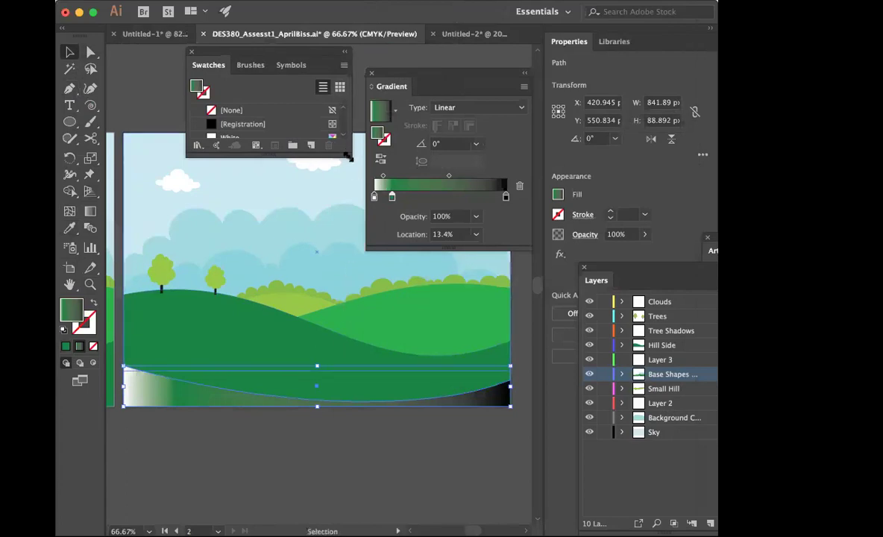
pyautogui.moveTo(348, 156); pyautogui.dragTo(350, 359)
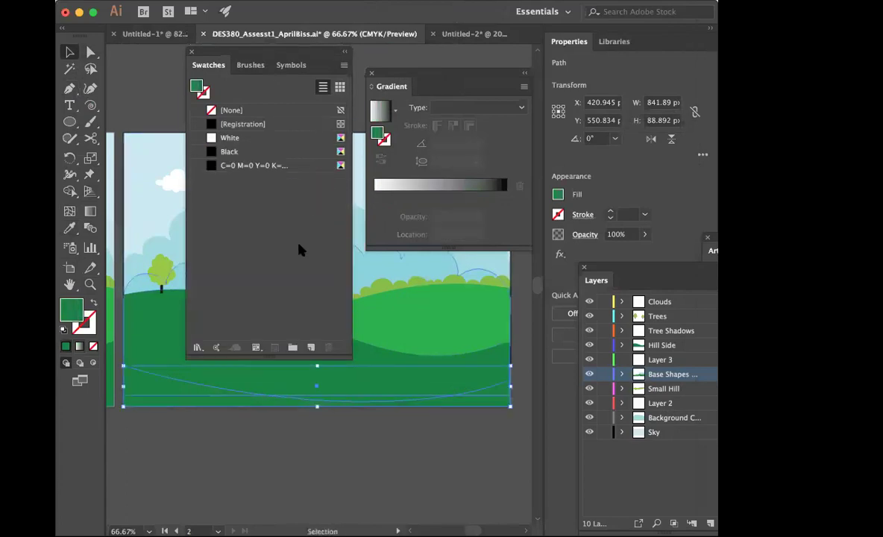
pyautogui.moveTo(68, 316); pyautogui.dragTo(226, 261)
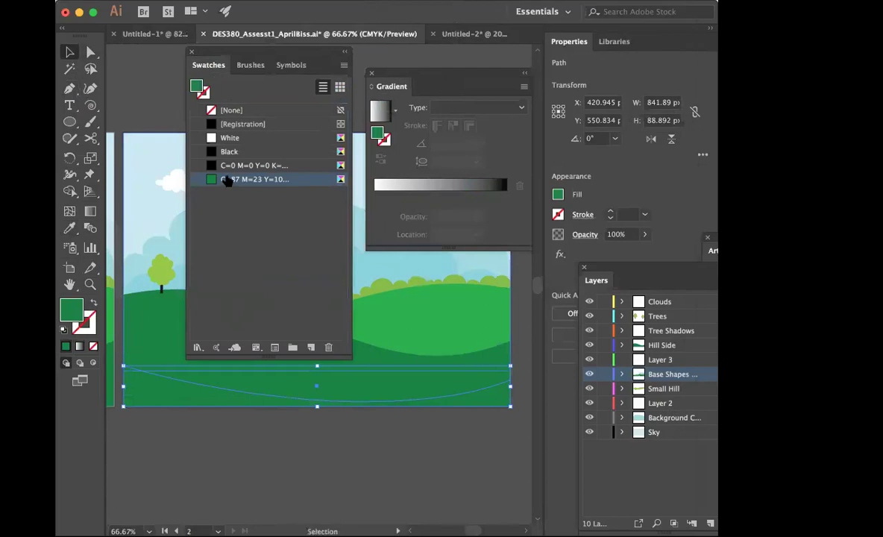
pyautogui.press('super+c')
pyautogui.press('super+v')
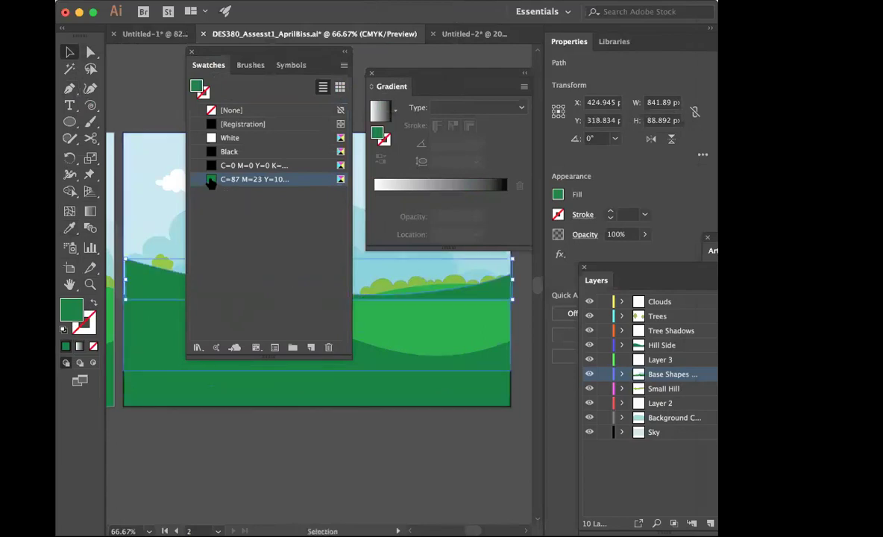
pyautogui.press('super+z')
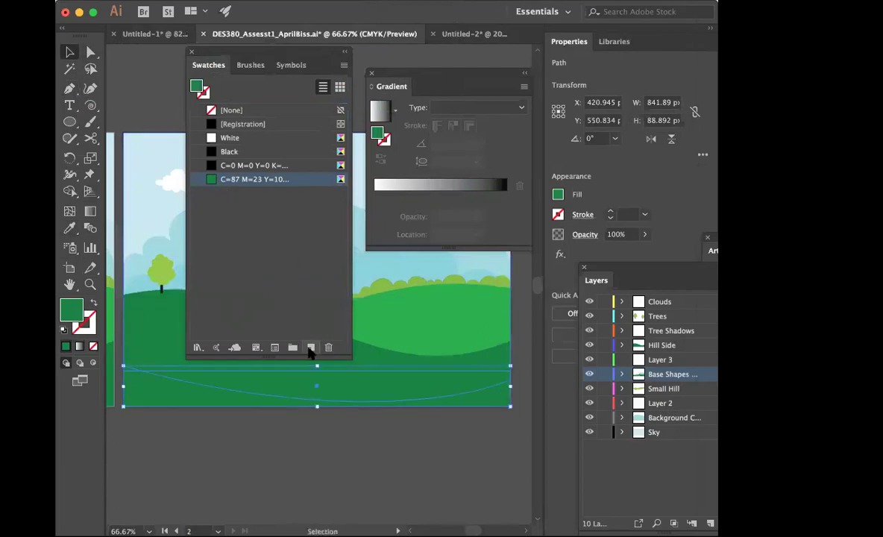
# Step: Duplicate the mid-green swatch and darken the copy to a deep green for the foreground strip
pyautogui.click(344, 65)
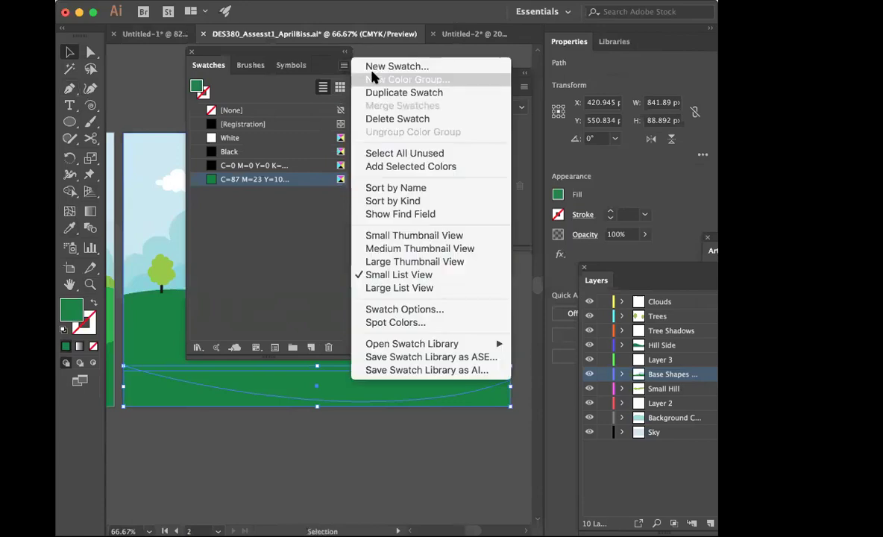
pyautogui.click(373, 92)
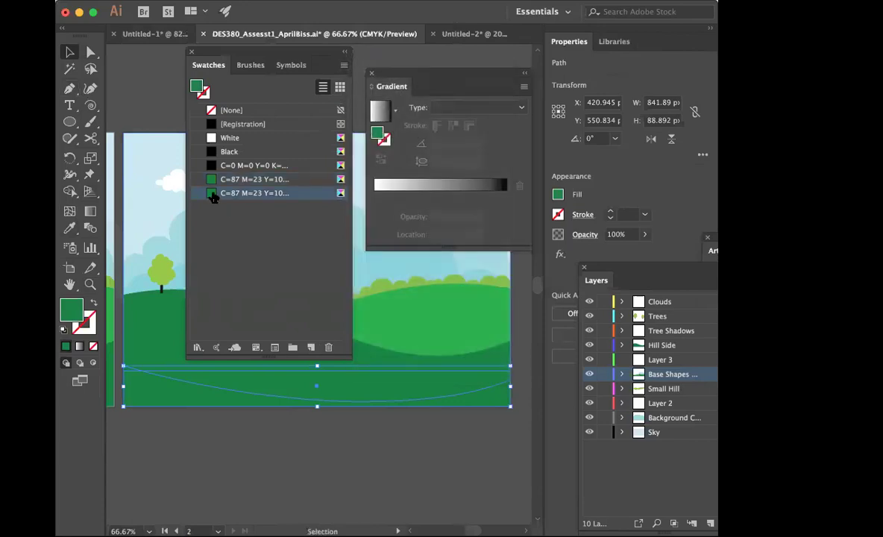
pyautogui.doubleClick(215, 195)
pyautogui.moveTo(427, 298); pyautogui.dragTo(455, 297)
pyautogui.click(509, 368)
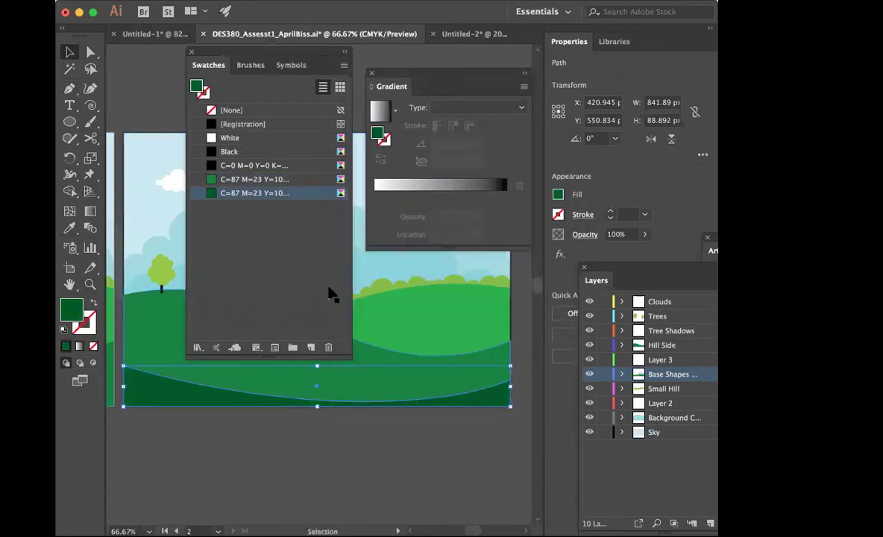
pyautogui.click(224, 233)
# Step: Sample the far hill's light green, the sky's pale blue and the tree's yellow-green, and save each as a swatch
pyautogui.click(70, 229)
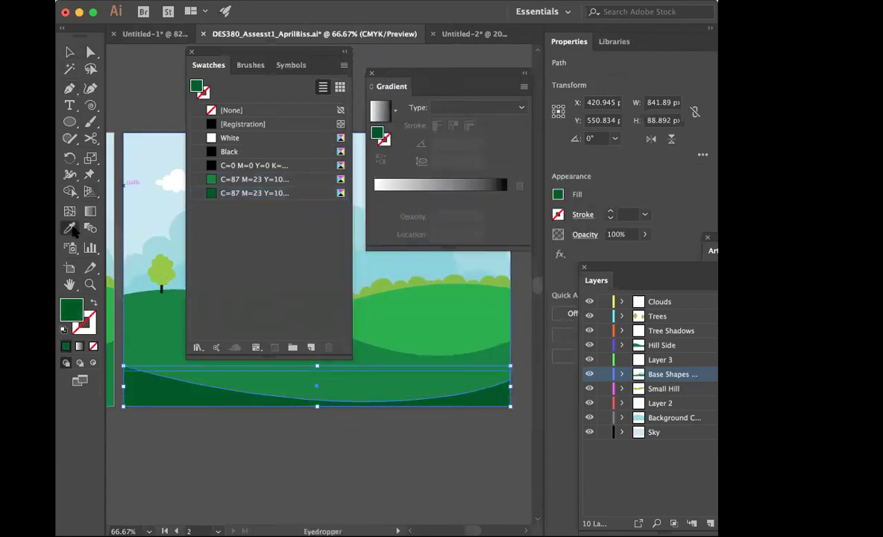
pyautogui.click(424, 317)
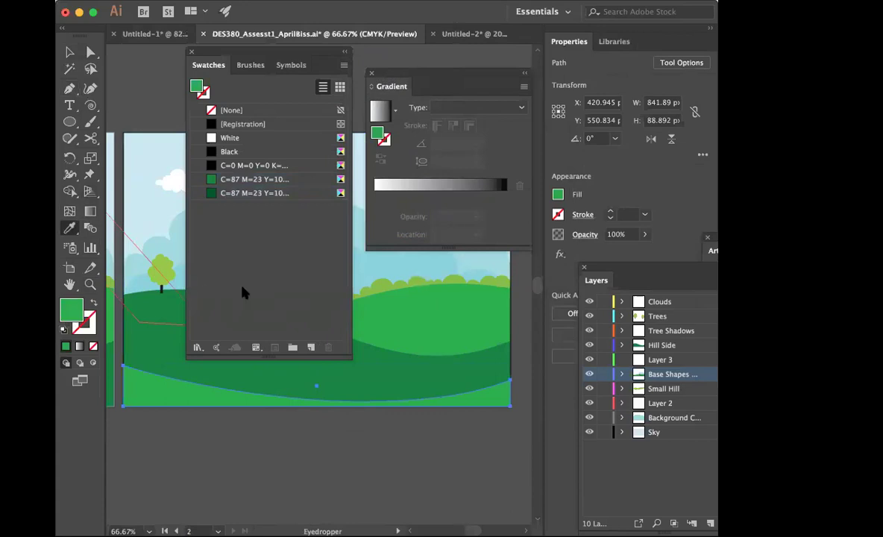
pyautogui.moveTo(72, 302); pyautogui.dragTo(213, 278)
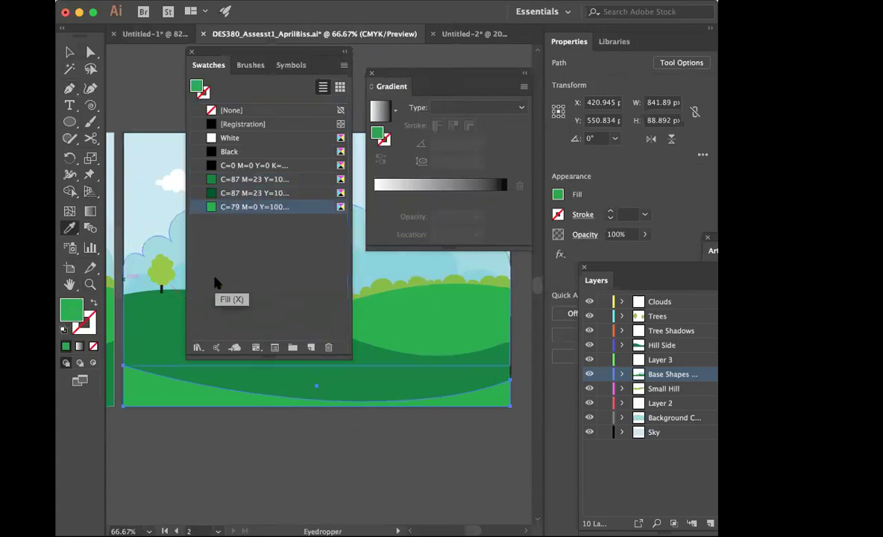
pyautogui.click(138, 178)
pyautogui.moveTo(72, 310); pyautogui.dragTo(187, 260)
pyautogui.click(160, 250)
pyautogui.moveTo(71, 310); pyautogui.dragTo(249, 295)
# Step: Save the two background blues as swatches, then sample the bushes' green and try to save it too
pyautogui.click(131, 145)
pyautogui.moveTo(71, 310); pyautogui.dragTo(235, 283)
pyautogui.moveTo(71, 310); pyautogui.dragTo(244, 299)
pyautogui.click(389, 276)
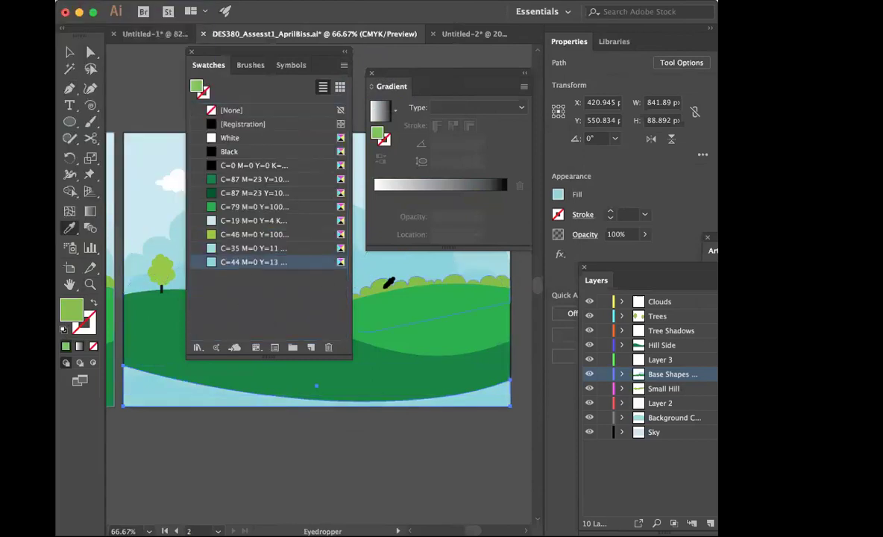
pyautogui.moveTo(76, 309); pyautogui.dragTo(293, 288)
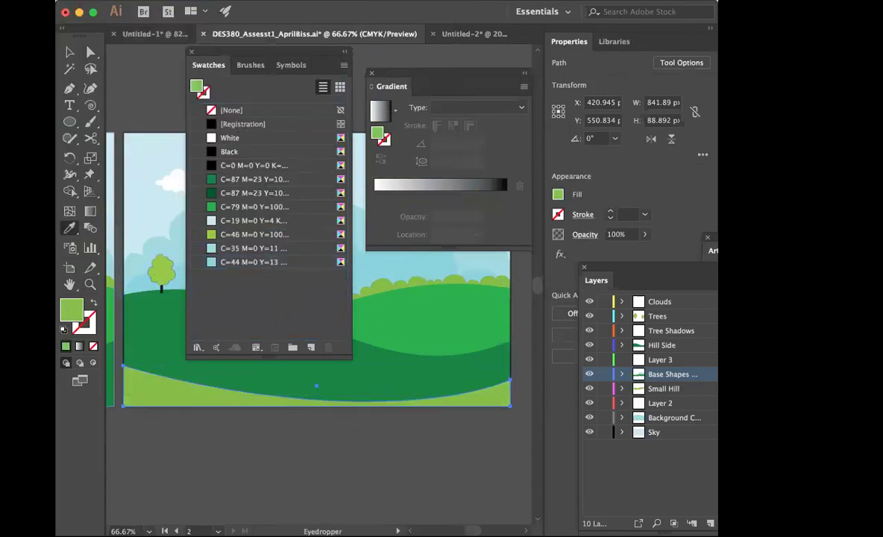
# Step: Move the swatch list away from the foreground strip and fill the strip with the deep green swatch
pyautogui.moveTo(196, 51); pyautogui.dragTo(477, 328)
pyautogui.click(68, 51)
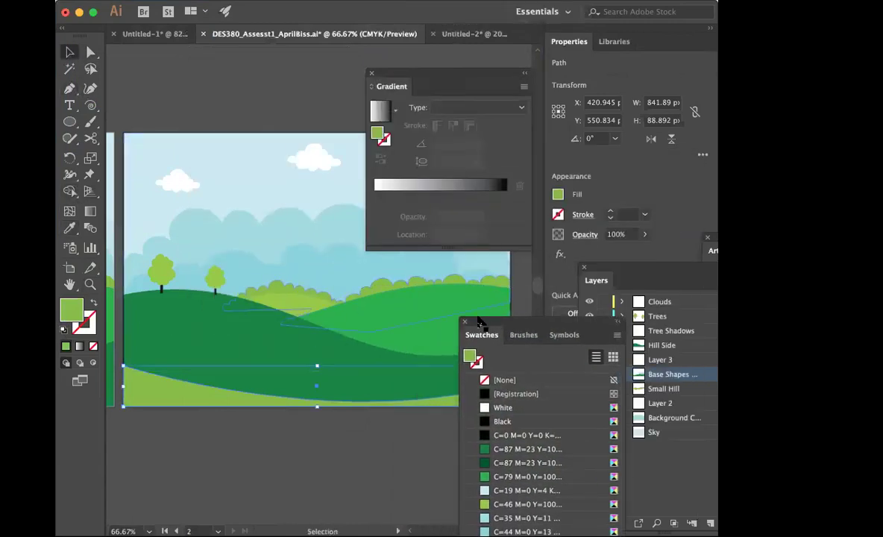
pyautogui.click(486, 462)
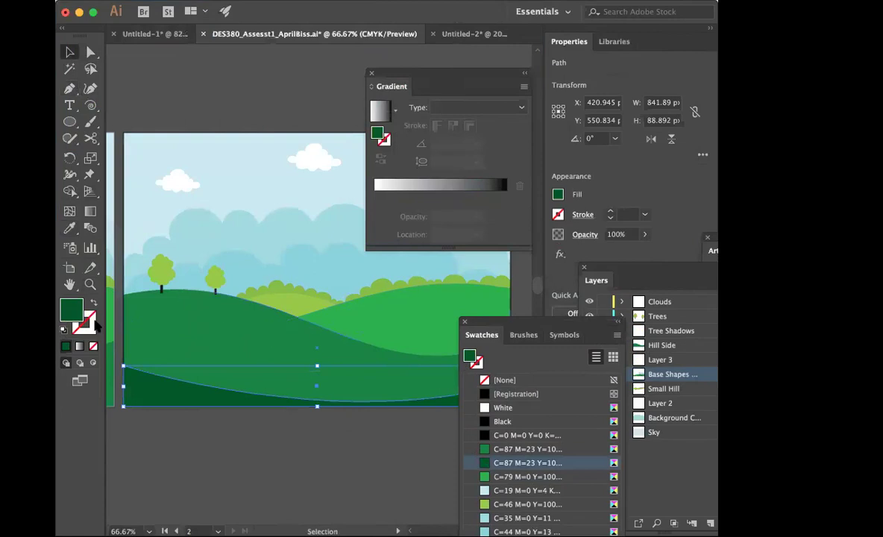
# Step: Give the foreground strip a two-stop linear gradient from the mid-green swatch at 0% to the deep green at 100%
pyautogui.click(439, 184)
pyautogui.click(506, 197)
pyautogui.click(520, 186)
pyautogui.moveTo(466, 197); pyautogui.dragTo(506, 197)
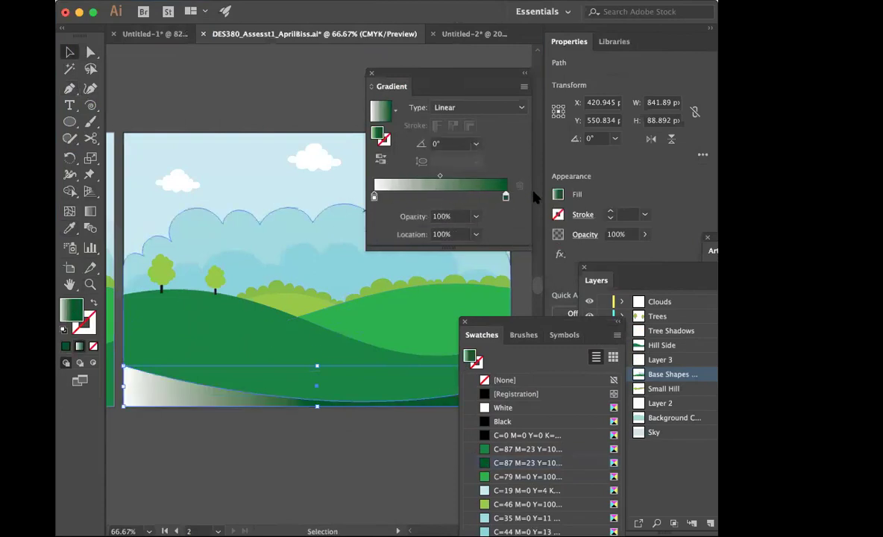
pyautogui.moveTo(485, 460); pyautogui.dragTo(374, 202)
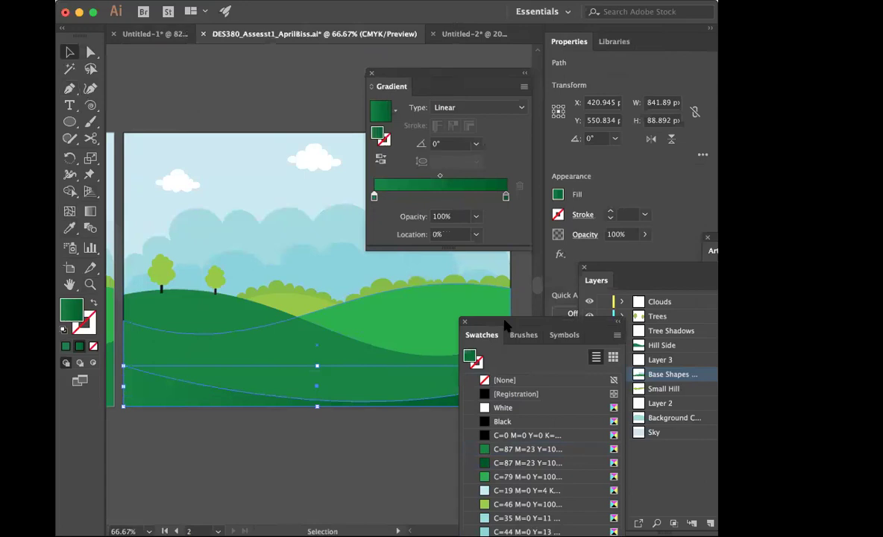
# Step: Move the swatch list away from the landscape's foreground and deselect the foreground strip
pyautogui.moveTo(505, 326); pyautogui.dragTo(566, 272)
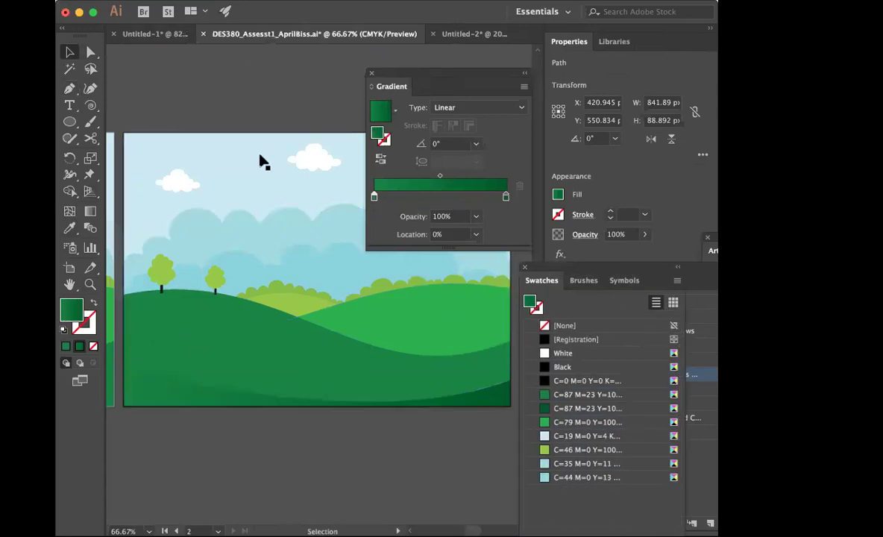
pyautogui.click(322, 449)
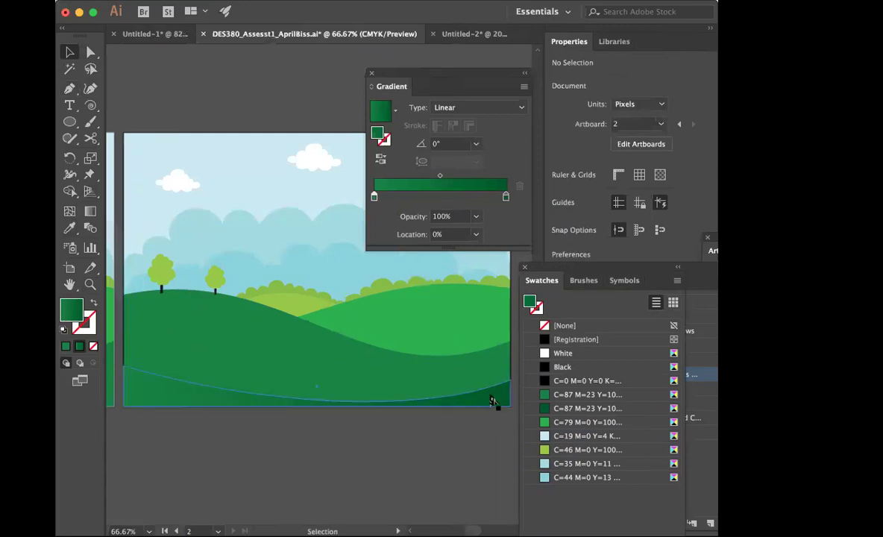
# Step: Try a radial gradient type on the foreground strip
pyautogui.click(487, 401)
pyautogui.click(513, 109)
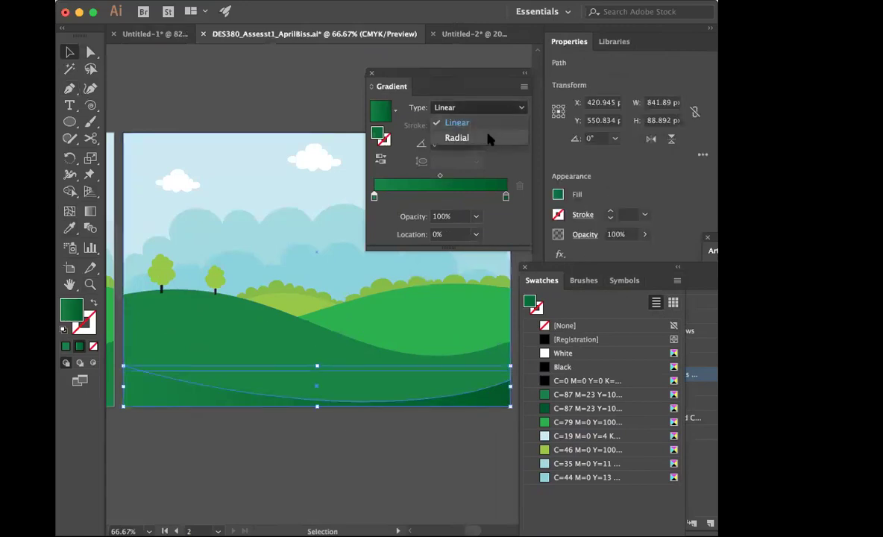
pyautogui.click(459, 138)
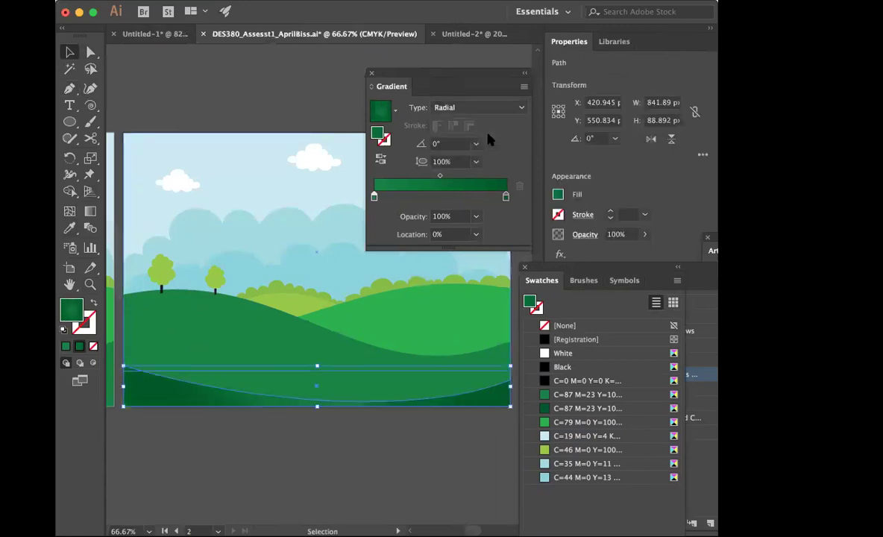
pyautogui.click(276, 113)
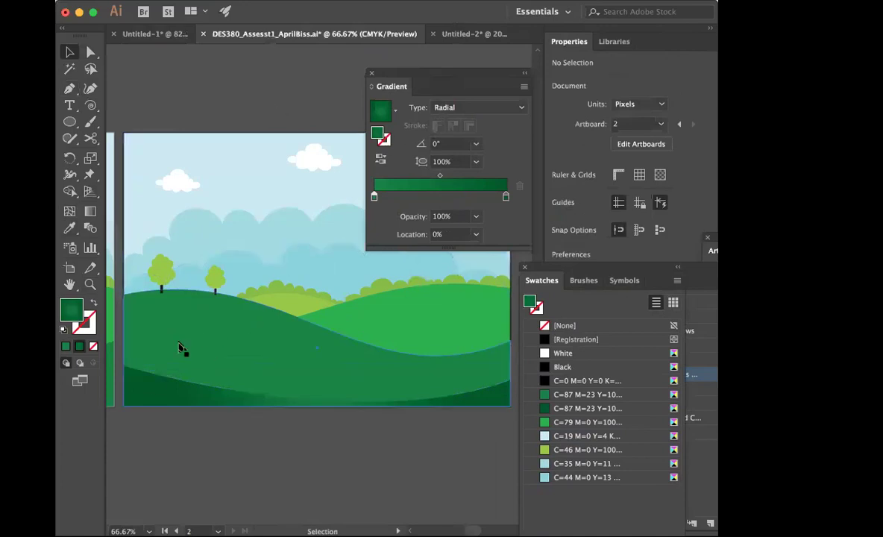
# Step: Set the foreground strip's gradient to Linear at an angle of 120°
pyautogui.click(144, 392)
pyautogui.click(500, 108)
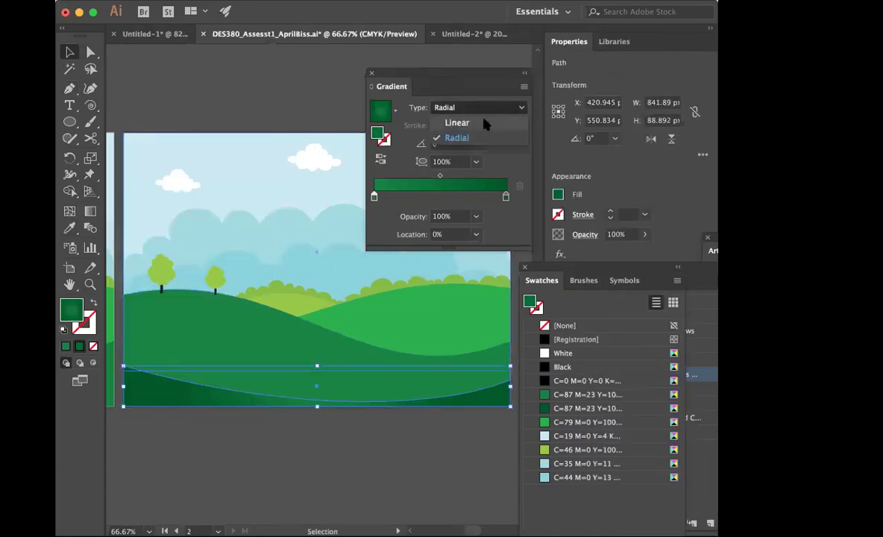
pyautogui.click(485, 123)
pyautogui.click(476, 144)
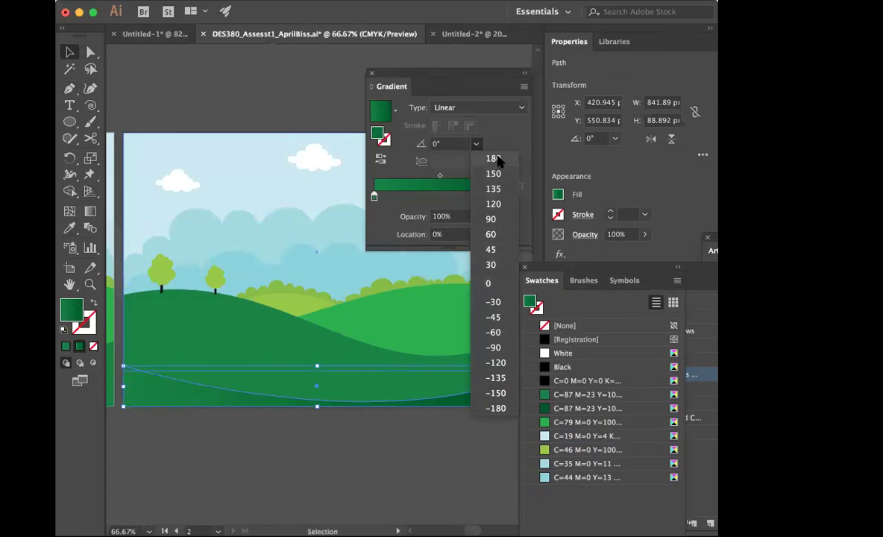
pyautogui.click(500, 208)
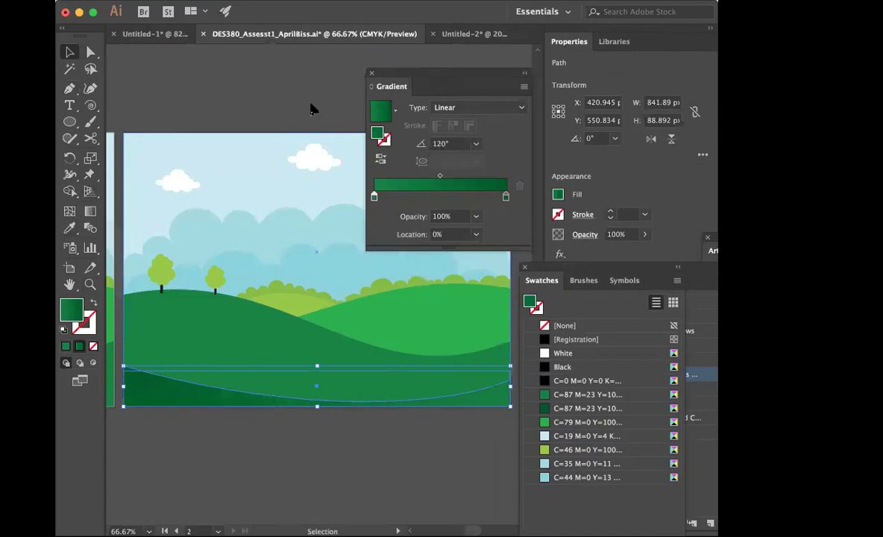
pyautogui.click(251, 61)
# Step: Fill the large front hill with a linear gradient from the bright green C=79 swatch at 0% to the mid-green at 100%, angled 120°
pyautogui.click(255, 322)
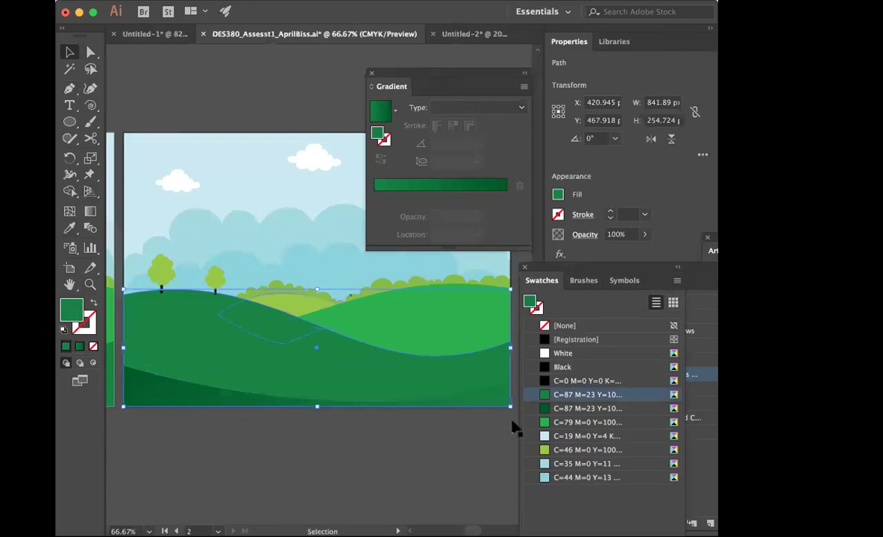
pyautogui.moveTo(544, 396); pyautogui.dragTo(473, 191)
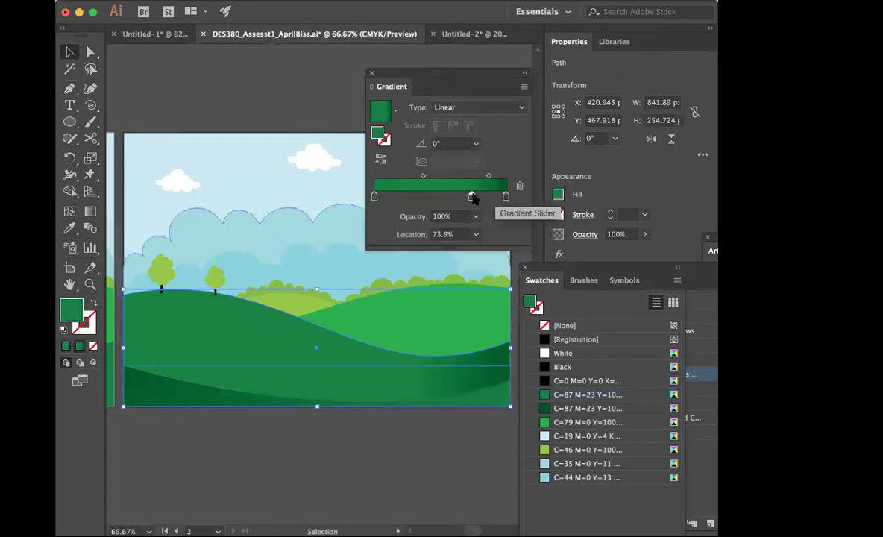
pyautogui.moveTo(505, 196)
pyautogui.mouseDown()
pyautogui.moveTo(469, 209)
pyautogui.moveTo(517, 196)
pyautogui.mouseUp()
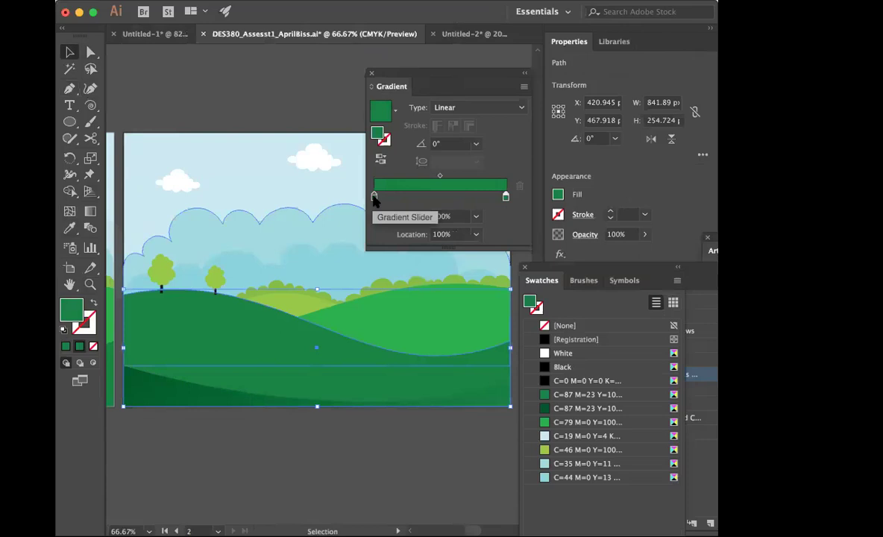
pyautogui.click(375, 197)
pyautogui.moveTo(544, 423); pyautogui.dragTo(373, 196)
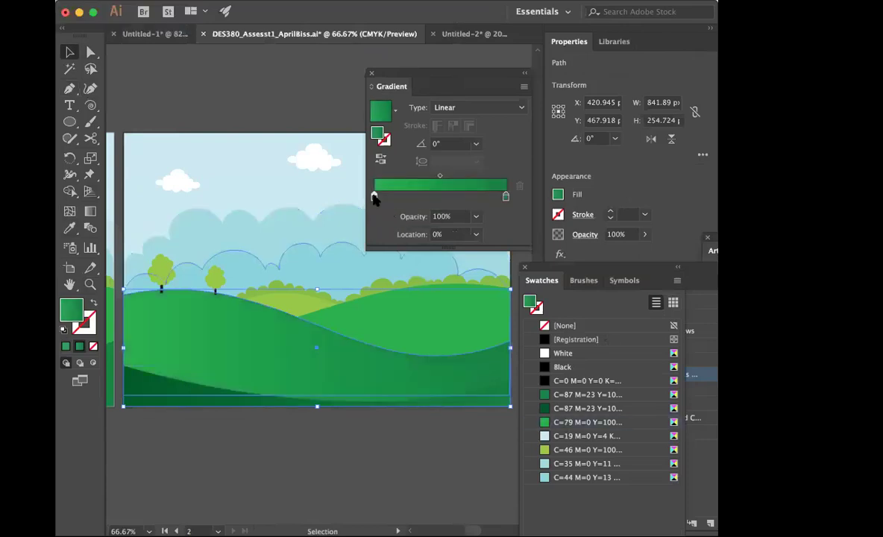
pyautogui.click(476, 143)
pyautogui.click(440, 183)
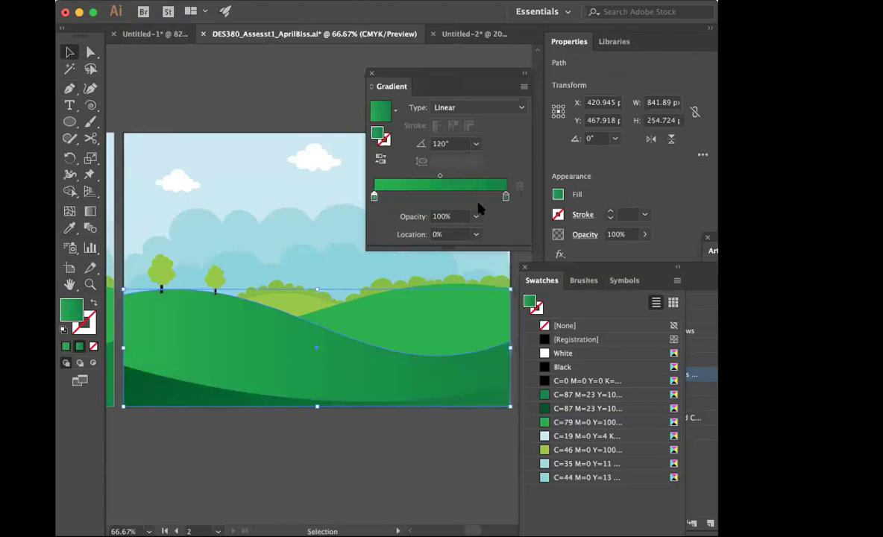
pyautogui.click(314, 96)
pyautogui.hscroll(1, 385, 457)
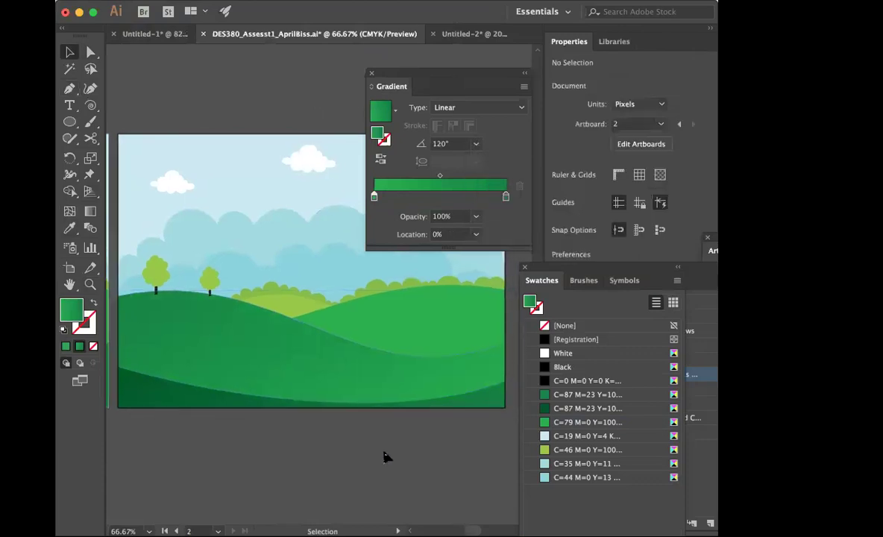
# Step: Fill the far hill with a linear gradient from the yellow-green C=46 swatch at 0% to the bright green at 100%, angled 120°
pyautogui.click(404, 341)
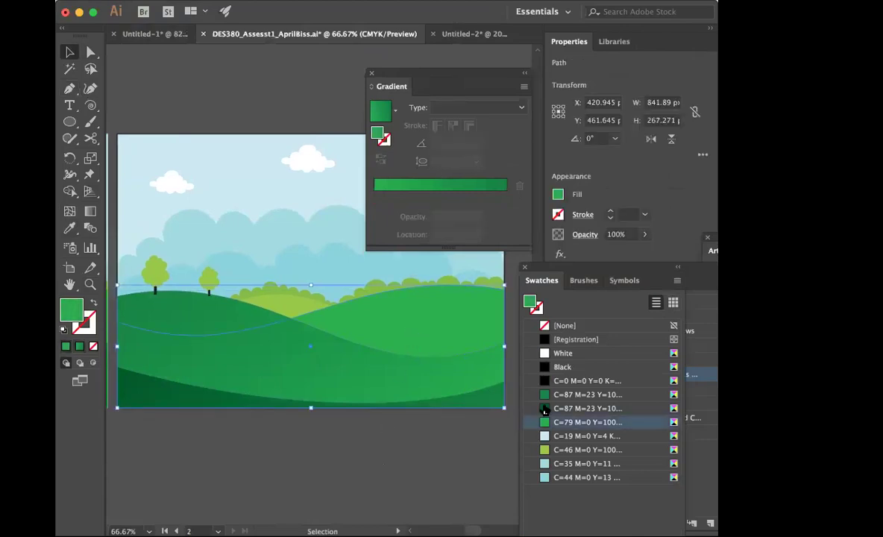
pyautogui.click(475, 196)
pyautogui.moveTo(476, 196); pyautogui.dragTo(513, 196)
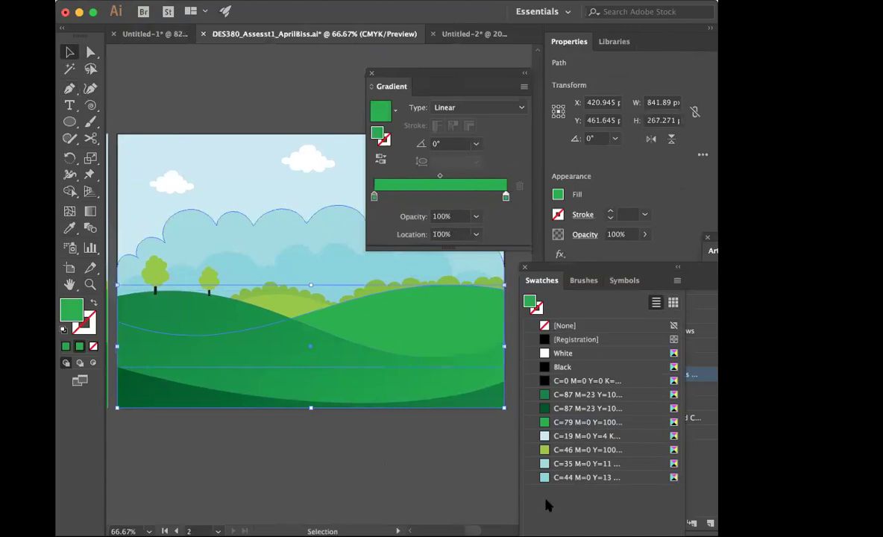
pyautogui.moveTo(547, 452); pyautogui.dragTo(374, 198)
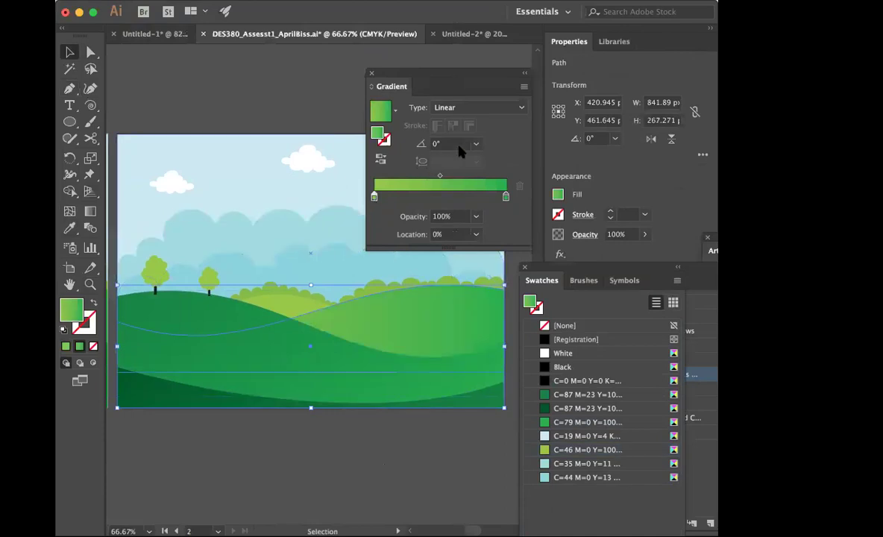
pyautogui.click(477, 148)
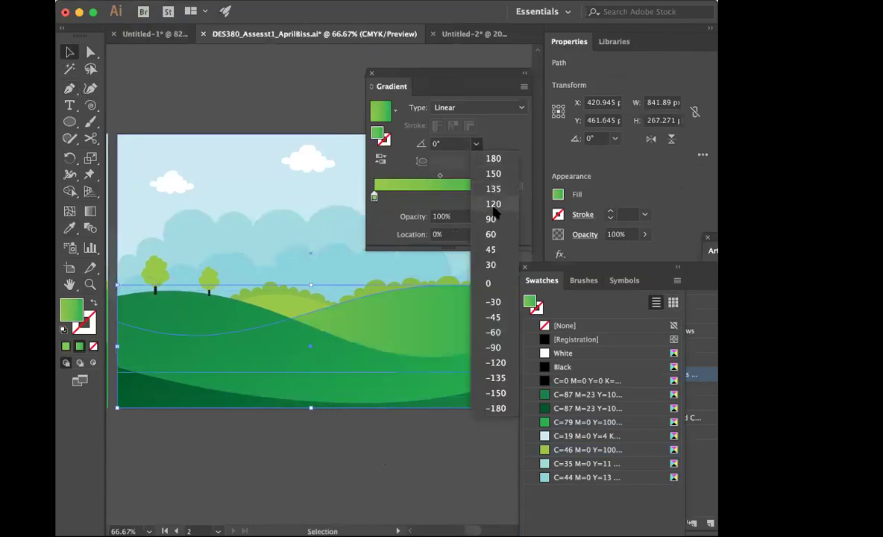
pyautogui.click(493, 203)
pyautogui.click(312, 100)
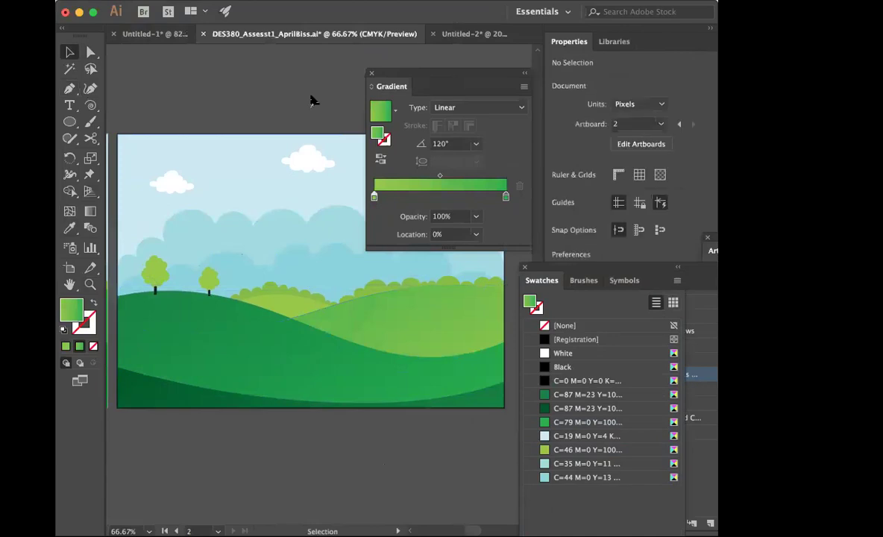
# Step: Give the nearer background cloud bank a radial gradient from the pale blue C=19 swatch at 0% to the C=44 blue at 100%
pyautogui.click(311, 247)
pyautogui.moveTo(543, 480); pyautogui.dragTo(512, 230)
pyautogui.moveTo(494, 196); pyautogui.dragTo(516, 193)
pyautogui.moveTo(544, 435); pyautogui.dragTo(375, 203)
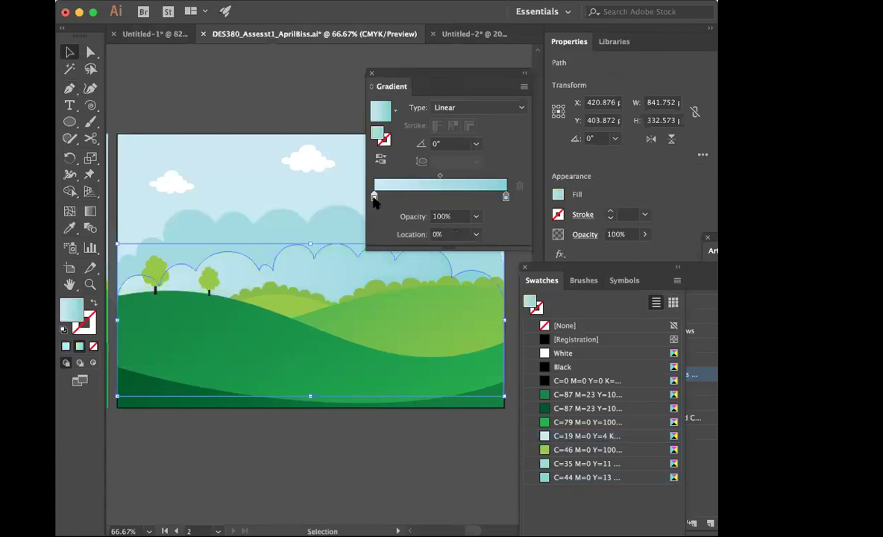
pyautogui.click(460, 110)
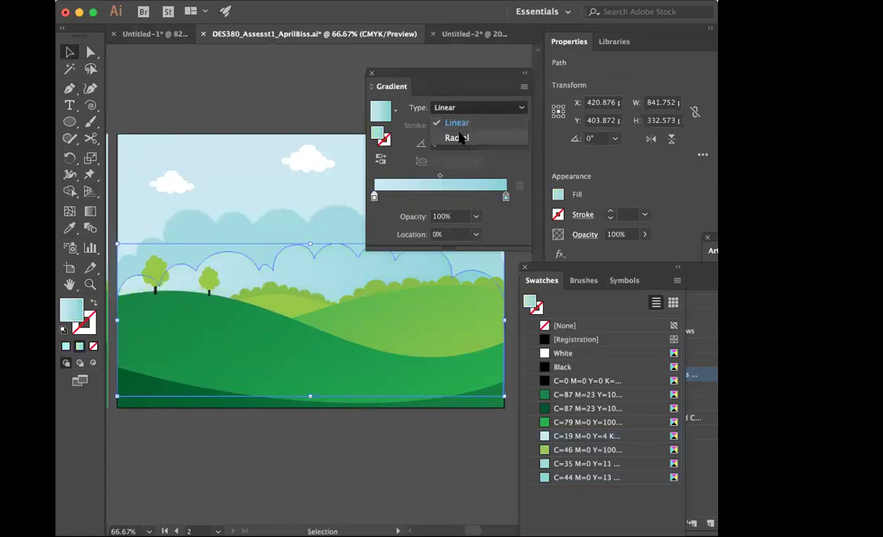
pyautogui.click(459, 135)
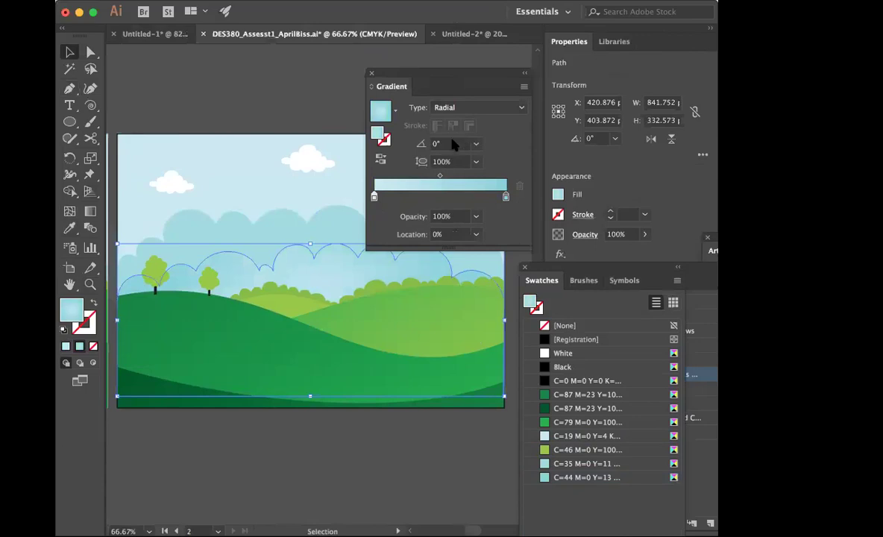
pyautogui.click(280, 122)
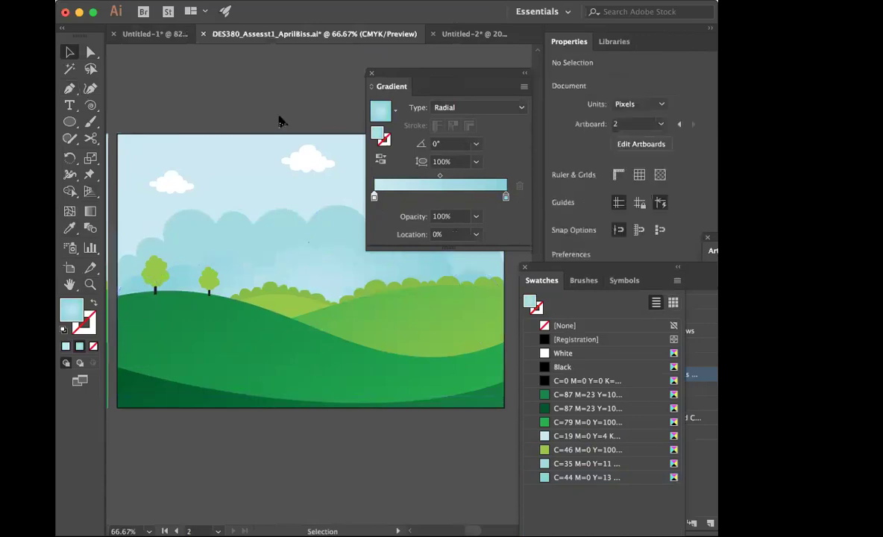
# Step: Give the taller rear cloud bank a radial gradient from the pale blue at 0% to the C=35 blue swatch at 100%
pyautogui.click(321, 227)
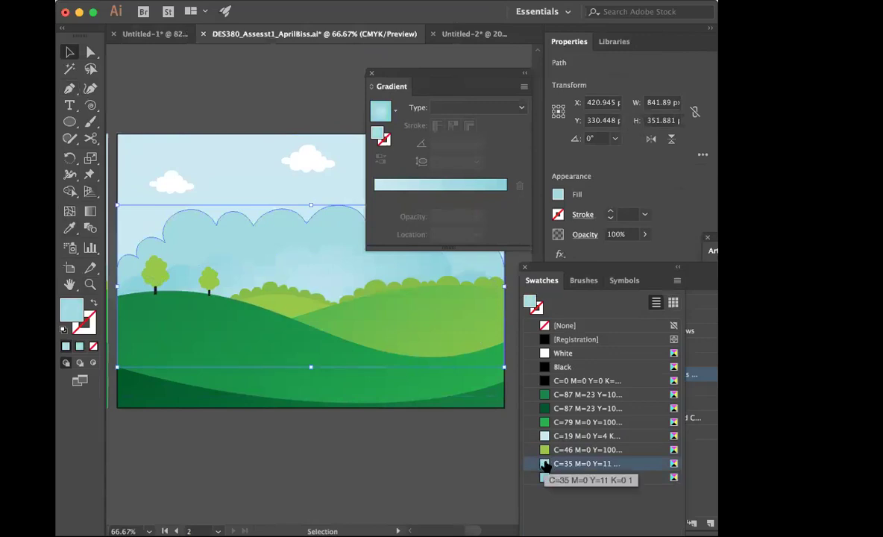
pyautogui.click(483, 186)
pyautogui.click(505, 196)
pyautogui.click(481, 197)
pyautogui.click(520, 185)
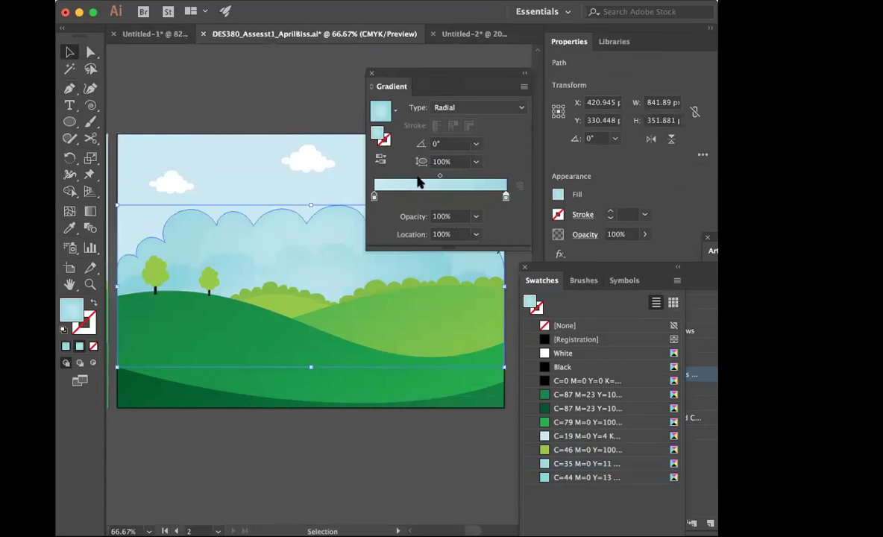
pyautogui.click(310, 109)
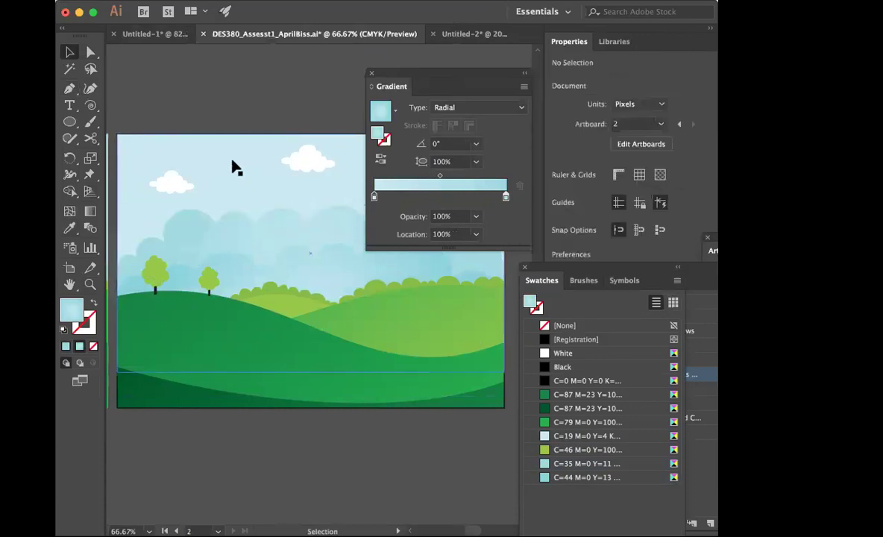
# Step: Move the gradient settings off the landscape and check the front hill's gradient
pyautogui.moveTo(388, 73); pyautogui.dragTo(432, 29)
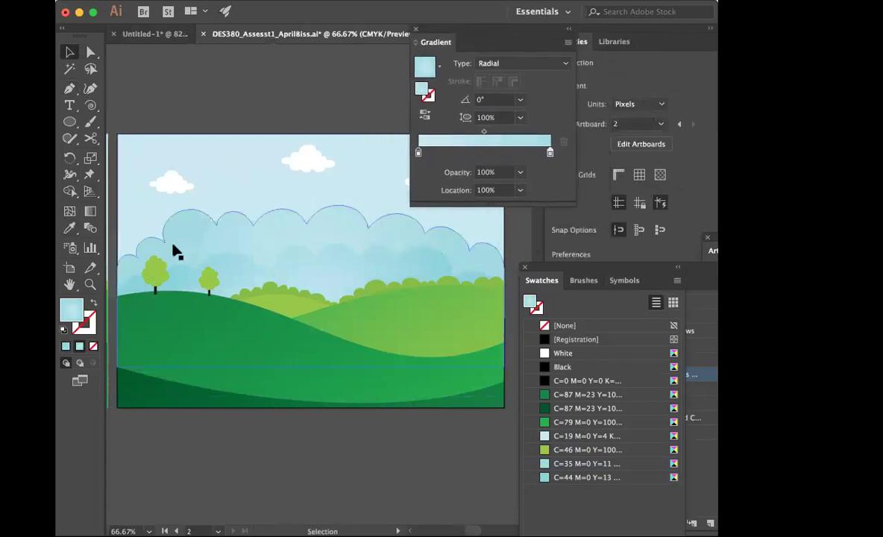
pyautogui.click(231, 401)
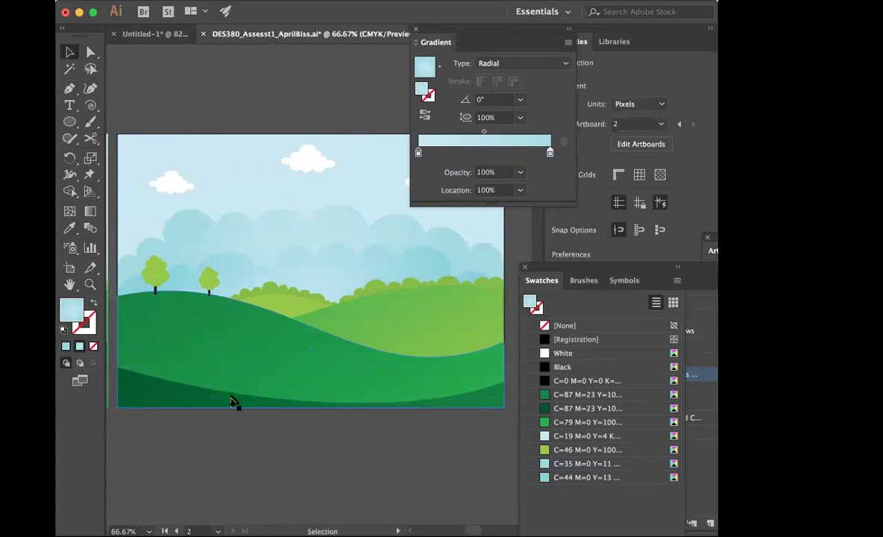
pyautogui.click(196, 335)
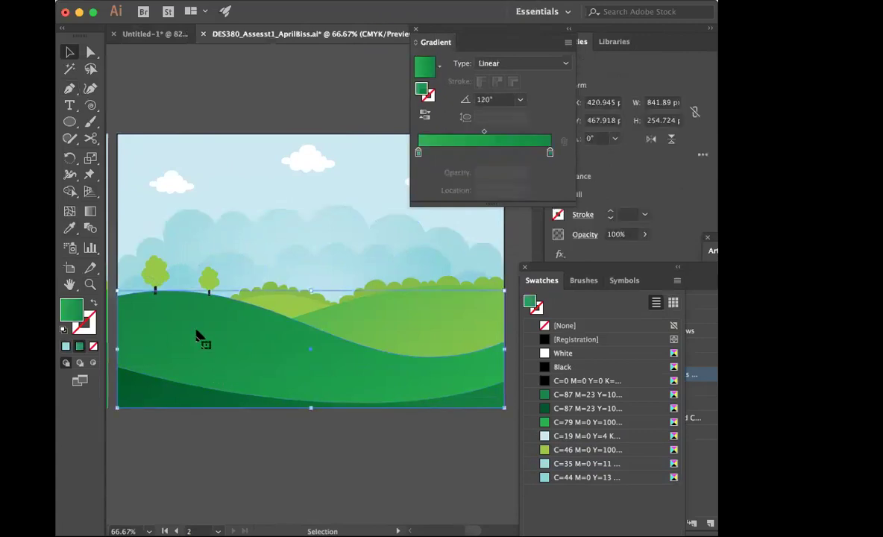
pyautogui.click(186, 116)
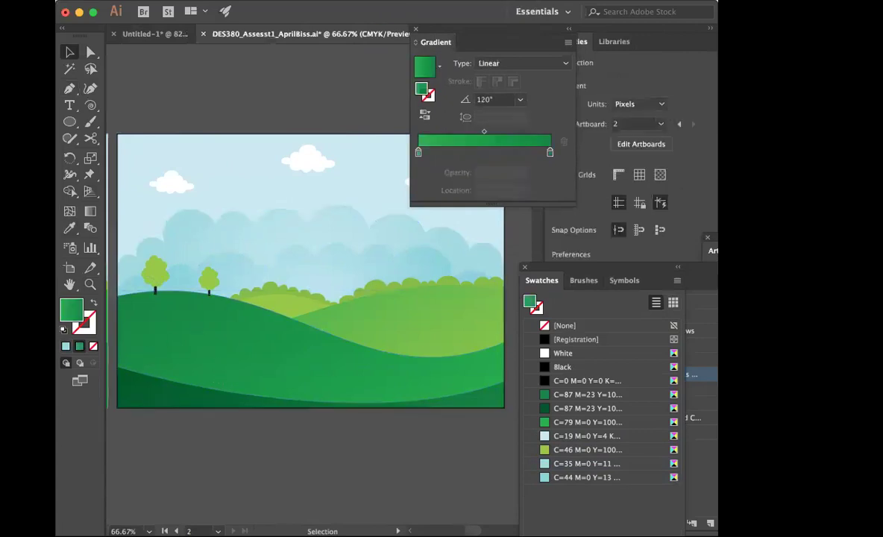
pyautogui.click(353, 106)
# Step: Enlarge both trees together, crowns and trunks, to about 348 by 181 px and place them with their trunks on the front hill
pyautogui.click(90, 284)
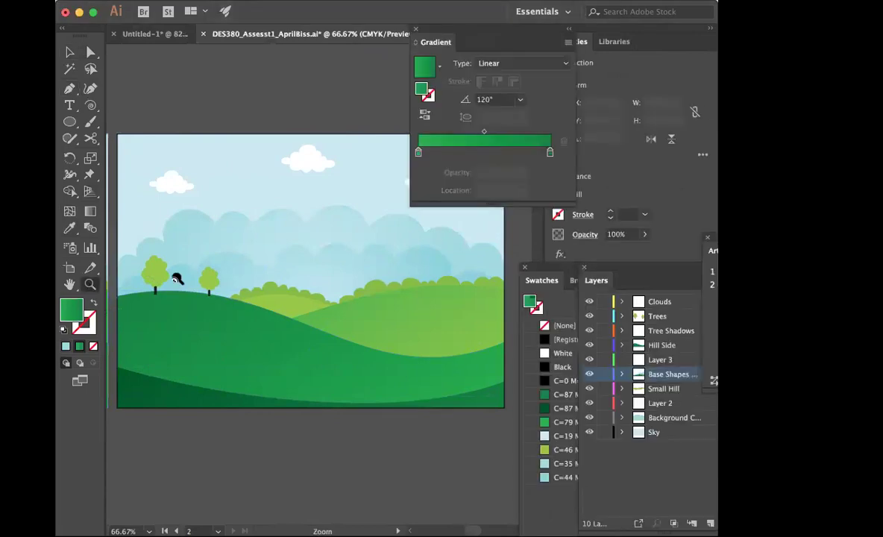
pyautogui.click(177, 279)
pyautogui.click(331, 299)
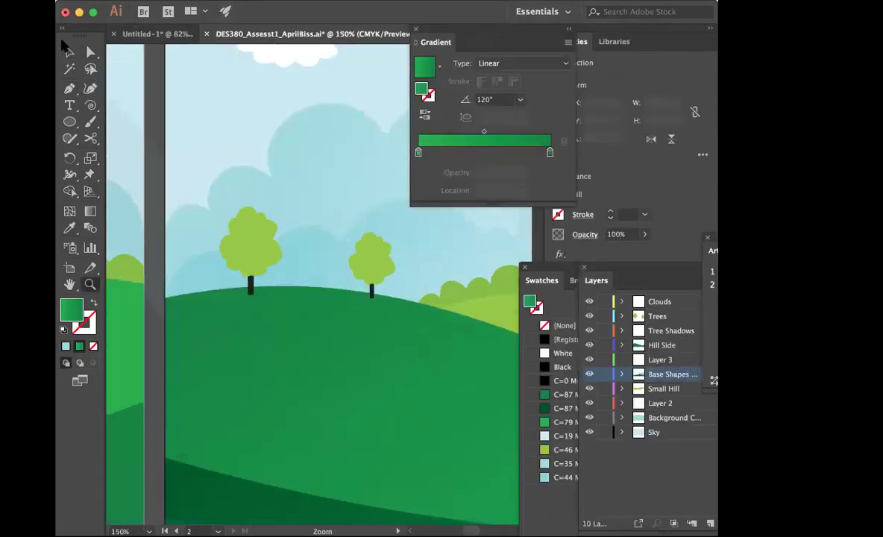
pyautogui.click(68, 50)
pyautogui.click(252, 240)
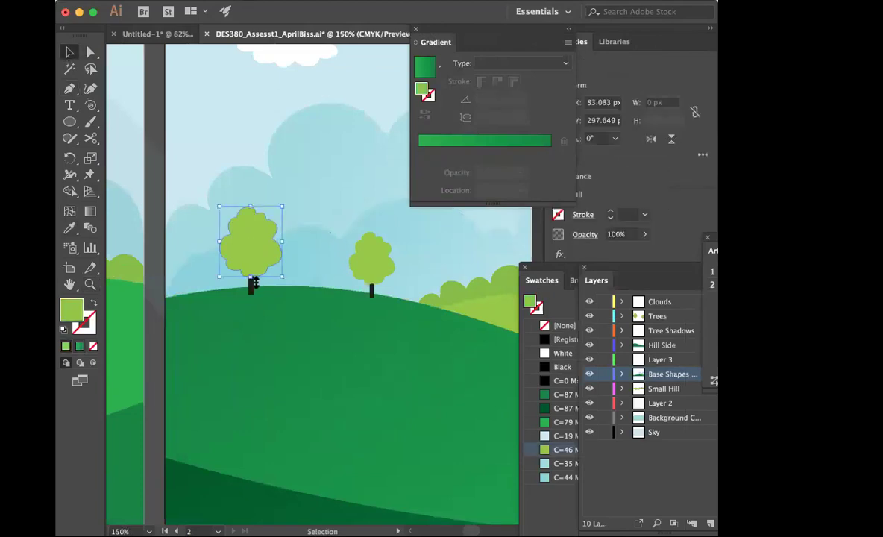
pyautogui.keyDown('shift'); pyautogui.click(251, 285); pyautogui.keyUp('shift')
pyautogui.keyDown('shift'); pyautogui.click(373, 295); pyautogui.keyUp('shift')
pyautogui.moveTo(395, 295); pyautogui.dragTo(528, 392)
pyautogui.moveTo(256, 311); pyautogui.dragTo(236, 276)
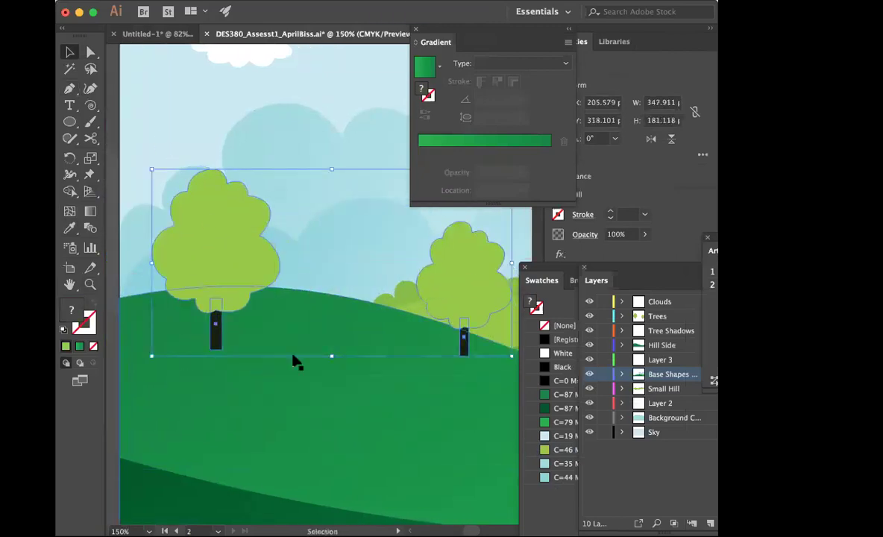
pyautogui.click(309, 450)
# Step: Turn the larger tree's crown into a gradient mesh, undoing the first misplaced mesh point and adding interior mesh lines
pyautogui.click(216, 210)
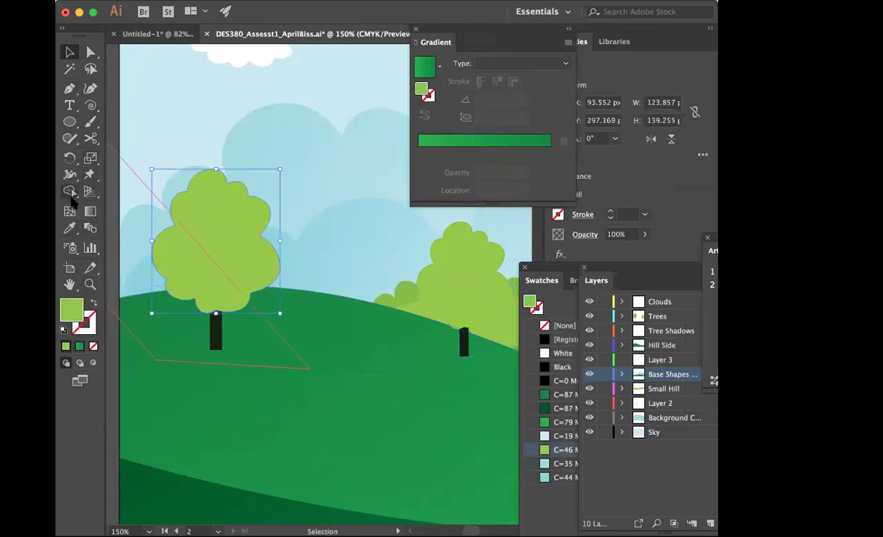
pyautogui.click(70, 211)
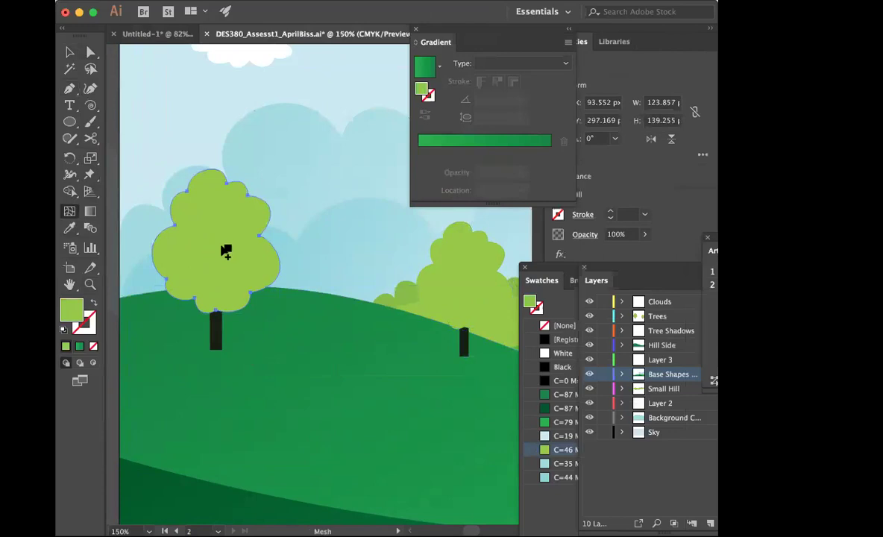
pyautogui.click(180, 198)
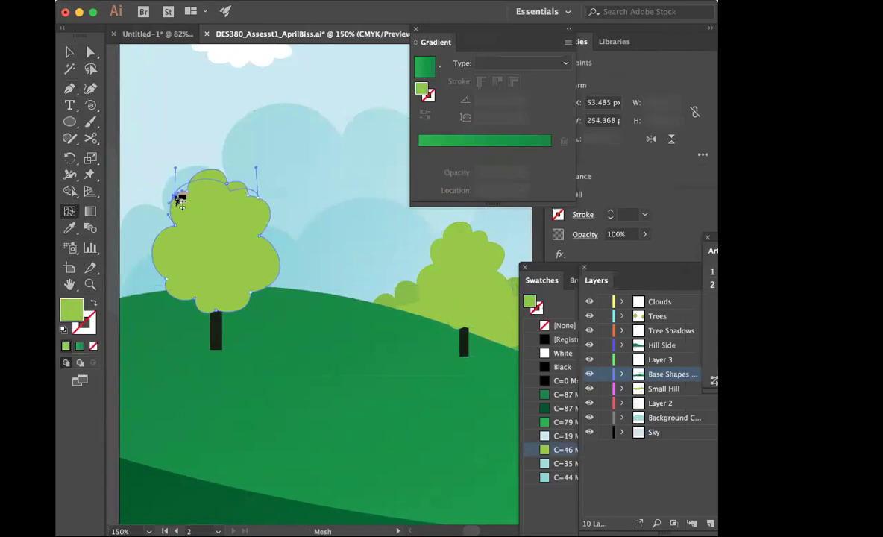
pyautogui.press('super+z')
pyautogui.click(191, 216)
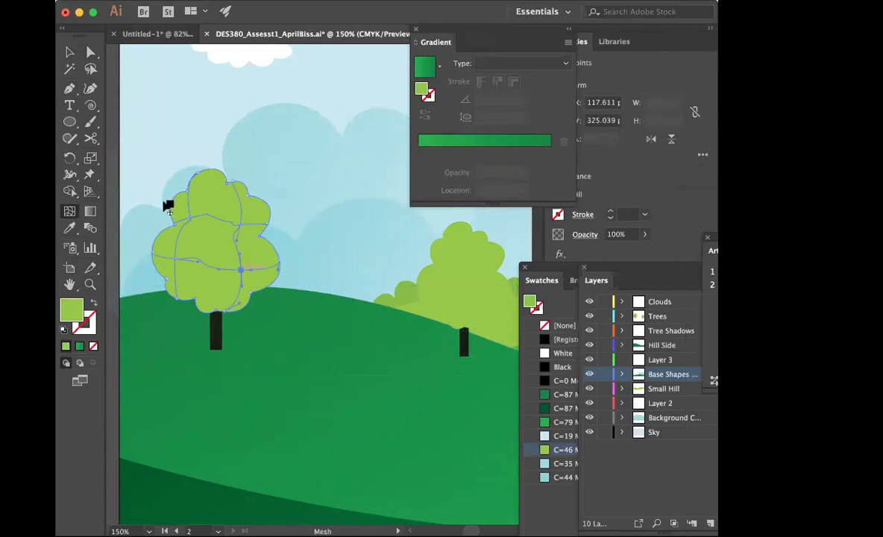
# Step: Select the four interior mesh points of the larger tree's crown and fill them with the light green C=46 swatch
pyautogui.press('v')
pyautogui.click(552, 423)
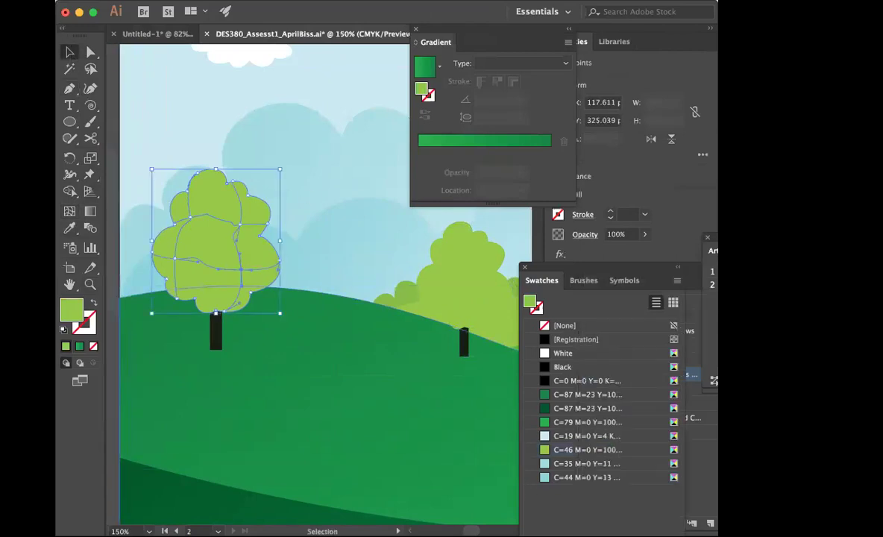
pyautogui.moveTo(543, 424); pyautogui.dragTo(588, 411)
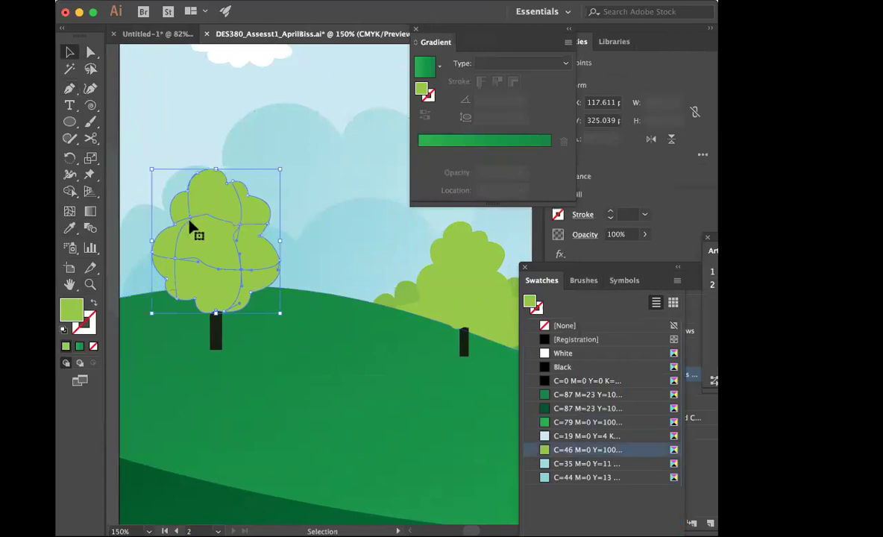
pyautogui.click(90, 52)
pyautogui.click(146, 73)
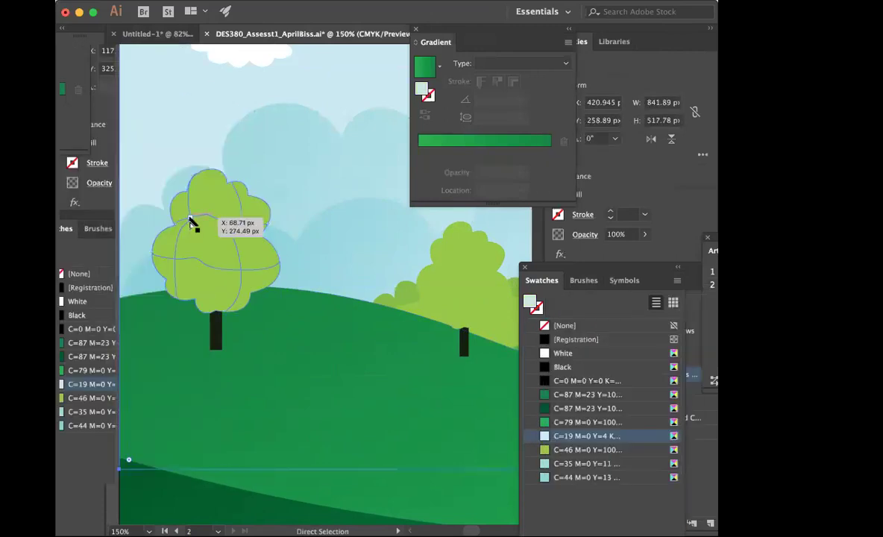
pyautogui.click(191, 222)
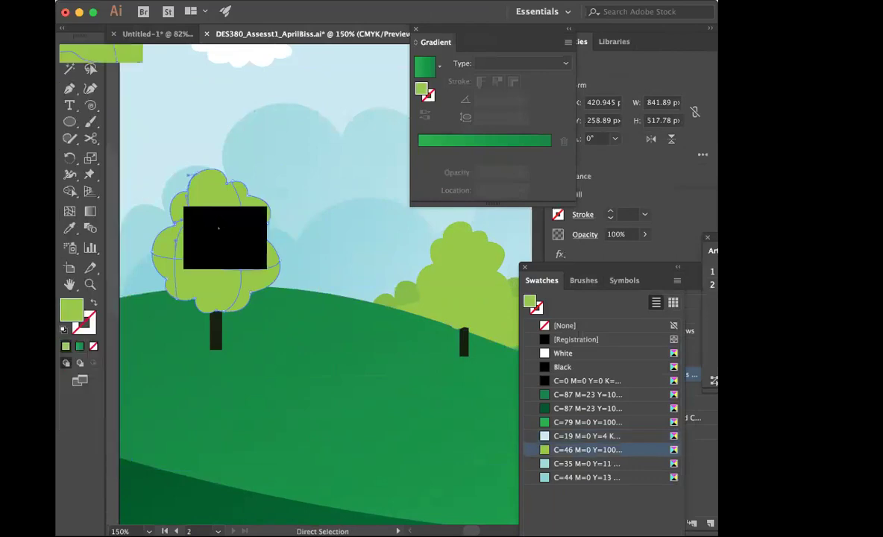
pyautogui.keyDown('shift'); pyautogui.click(240, 224); pyautogui.keyUp('shift')
pyautogui.keyDown('shift'); pyautogui.click(240, 268); pyautogui.keyUp('shift')
pyautogui.keyDown('shift'); pyautogui.click(174, 259); pyautogui.keyUp('shift')
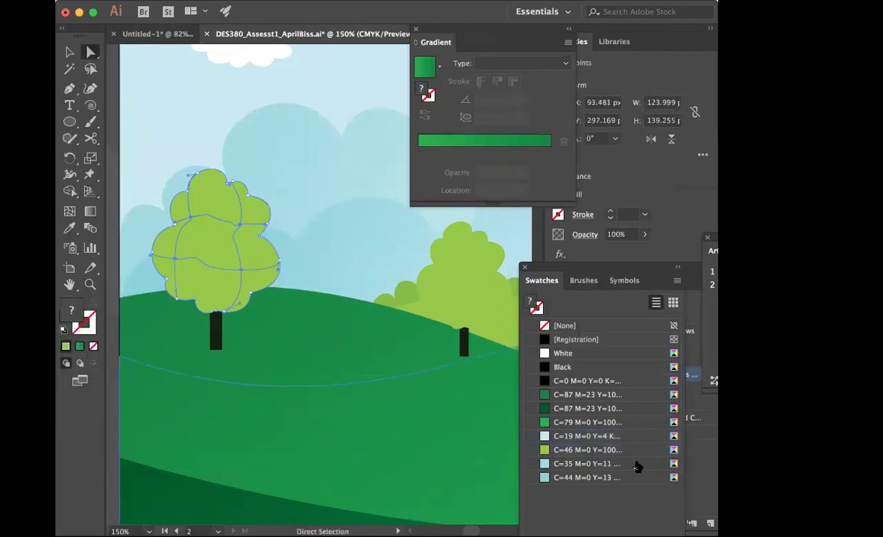
pyautogui.click(546, 454)
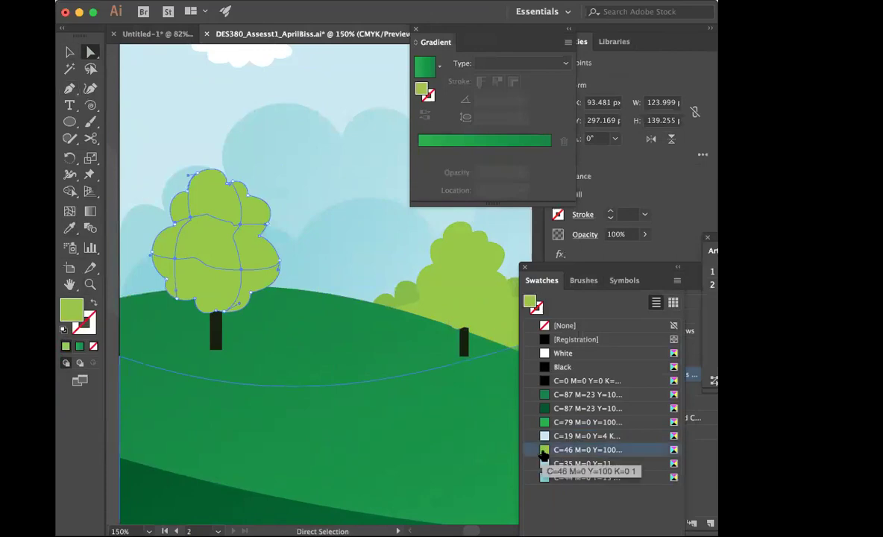
# Step: Duplicate the light green C=46 swatch and darken the copy to K 37% to shade the selected crown points
pyautogui.moveTo(575, 270); pyautogui.dragTo(481, 176)
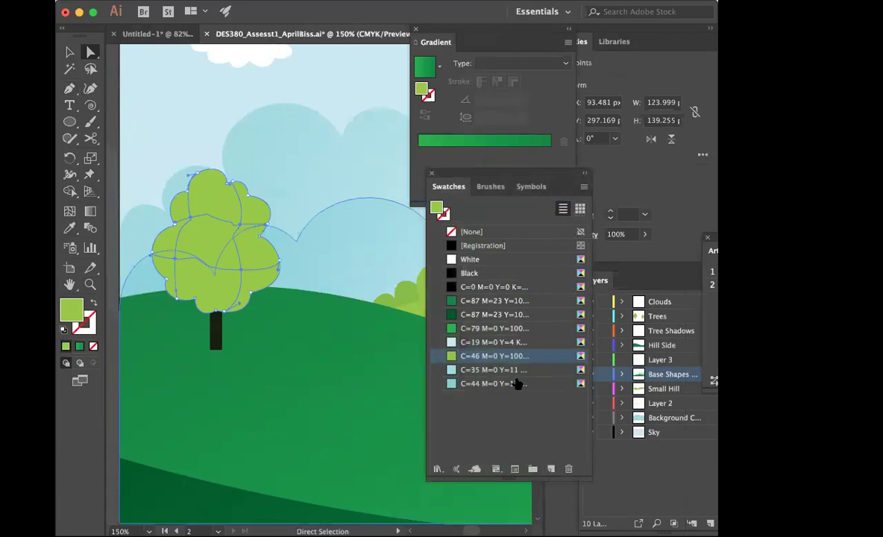
pyautogui.click(584, 187)
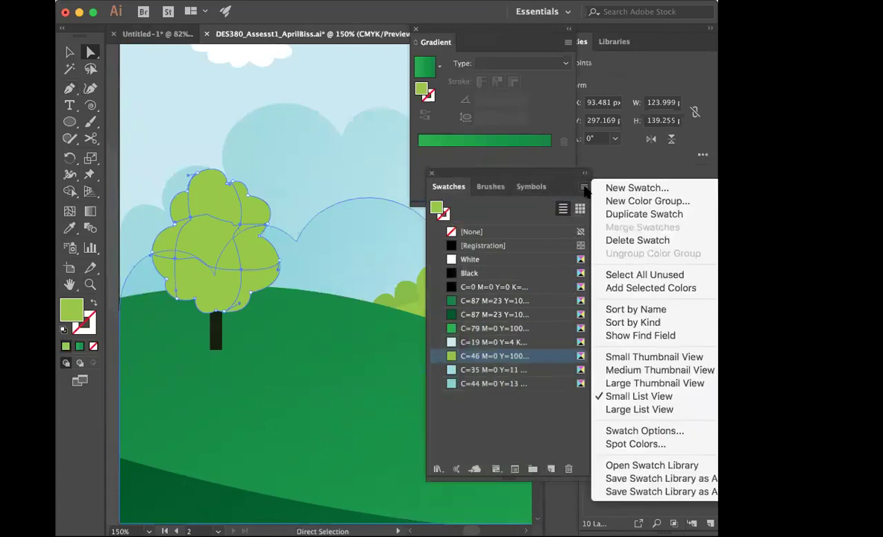
pyautogui.click(616, 211)
pyautogui.doubleClick(451, 397)
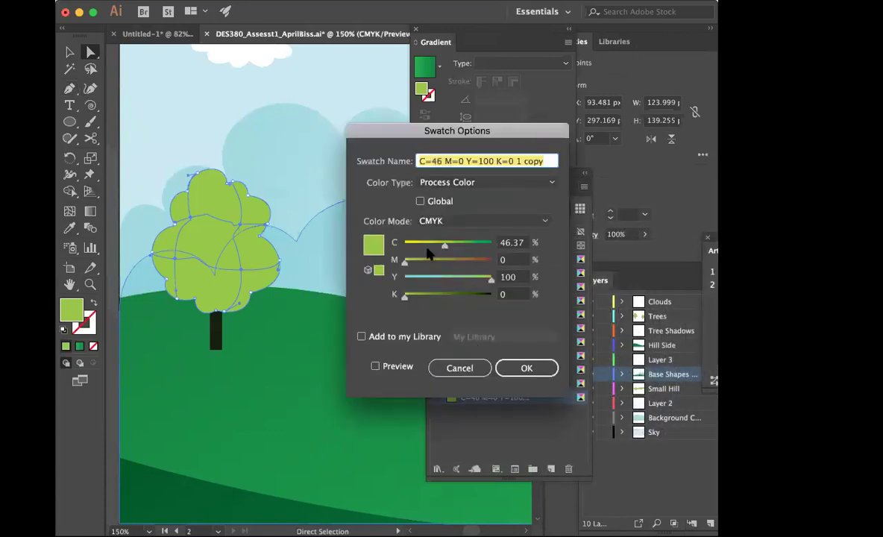
pyautogui.moveTo(404, 296); pyautogui.dragTo(437, 300)
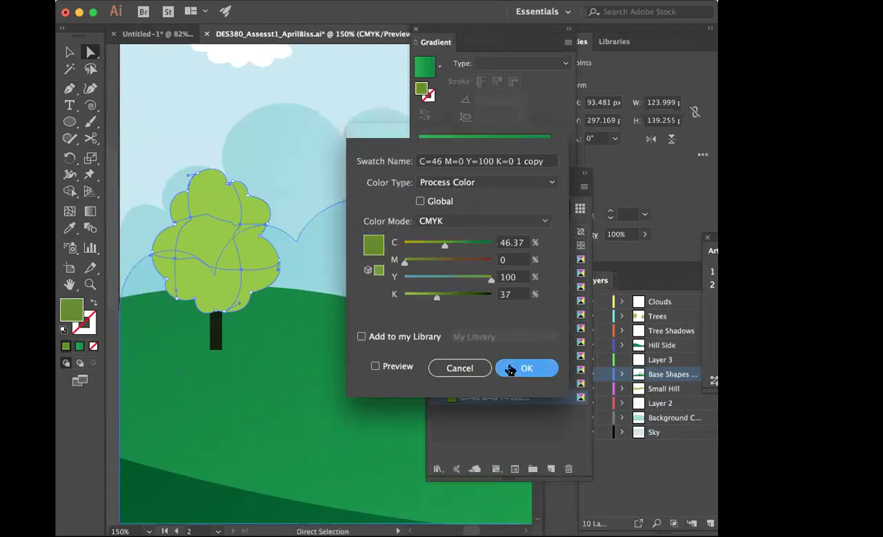
pyautogui.click(511, 368)
pyautogui.click(119, 62)
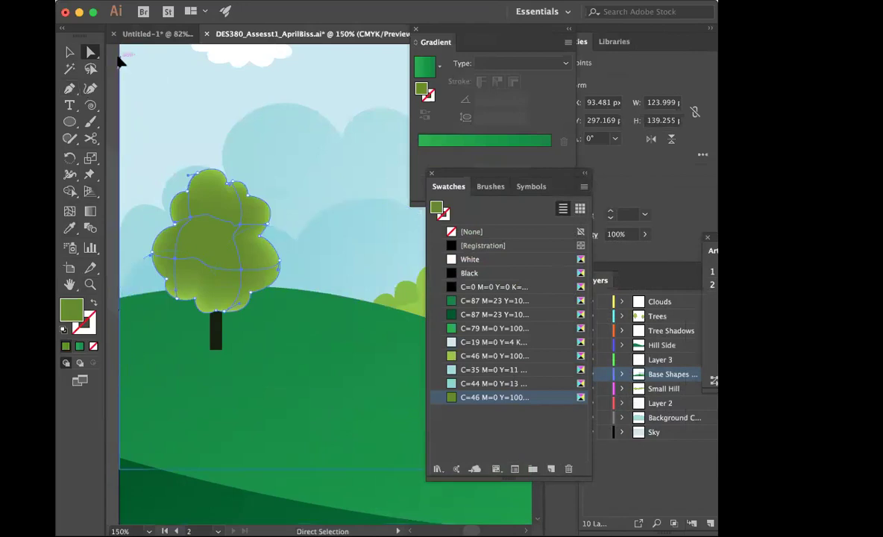
pyautogui.click(306, 200)
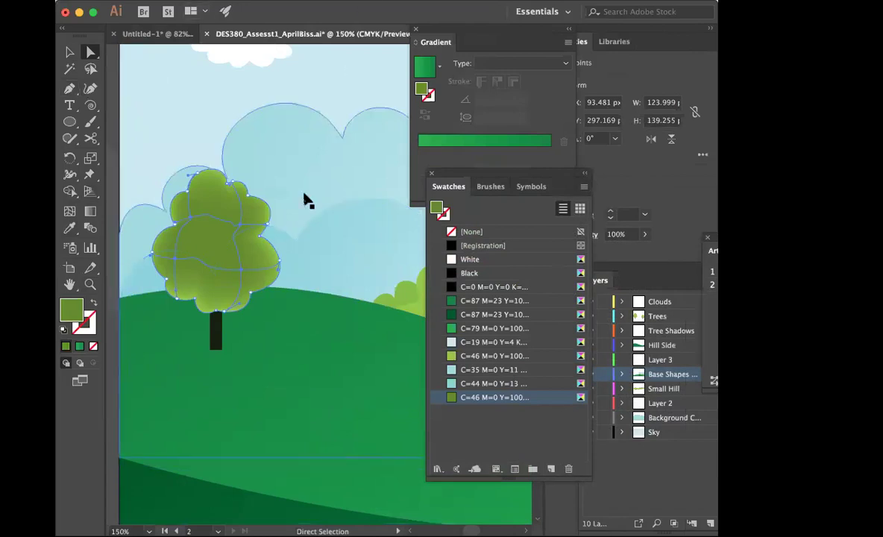
pyautogui.click(157, 119)
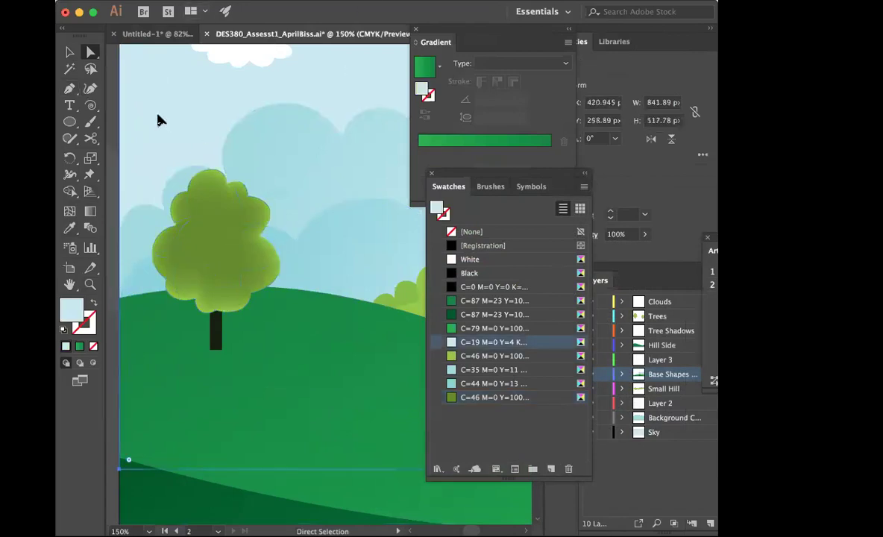
# Step: With the larger tree's crown selected, change the duplicated green swatch to K 24%
pyautogui.click(218, 200)
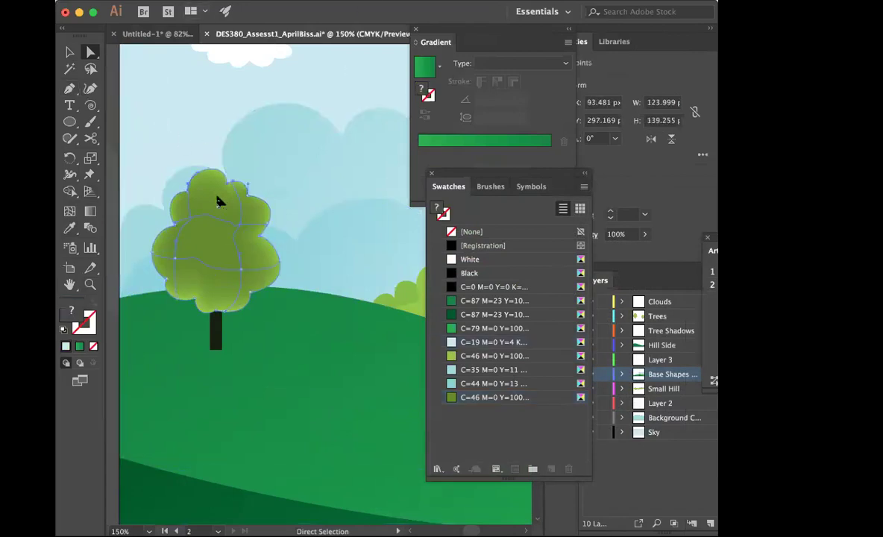
pyautogui.doubleClick(451, 400)
pyautogui.moveTo(419, 294); pyautogui.dragTo(425, 298)
pyautogui.click(530, 377)
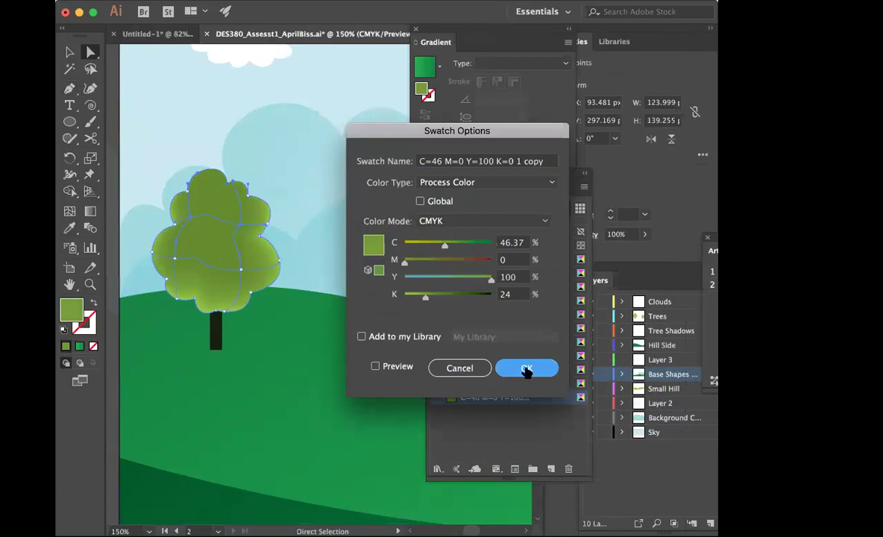
pyautogui.click(320, 354)
pyautogui.click(340, 227)
# Step: Turn the smaller tree's crown into a gradient mesh with several vertical and horizontal mesh lines
pyautogui.hscroll(3, 337, 226)
pyautogui.hscroll(3, 337, 226)
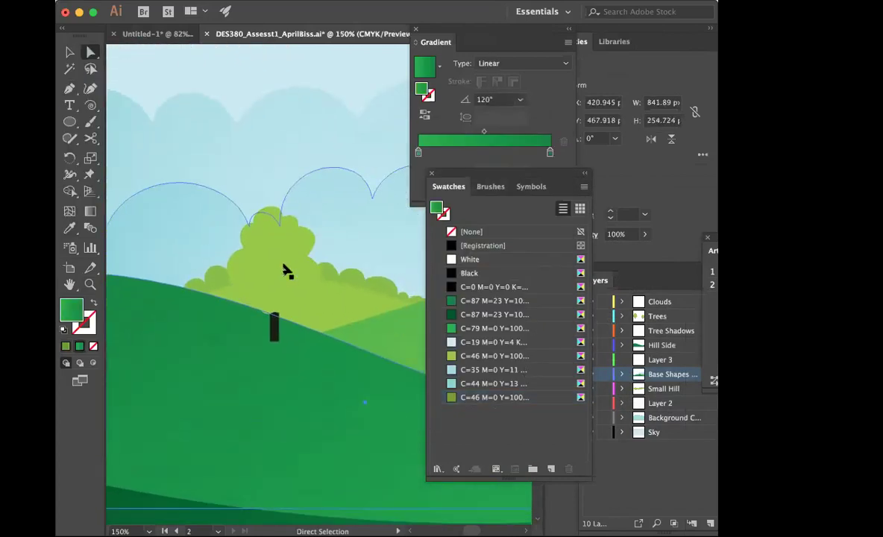
pyautogui.click(284, 273)
pyautogui.click(69, 212)
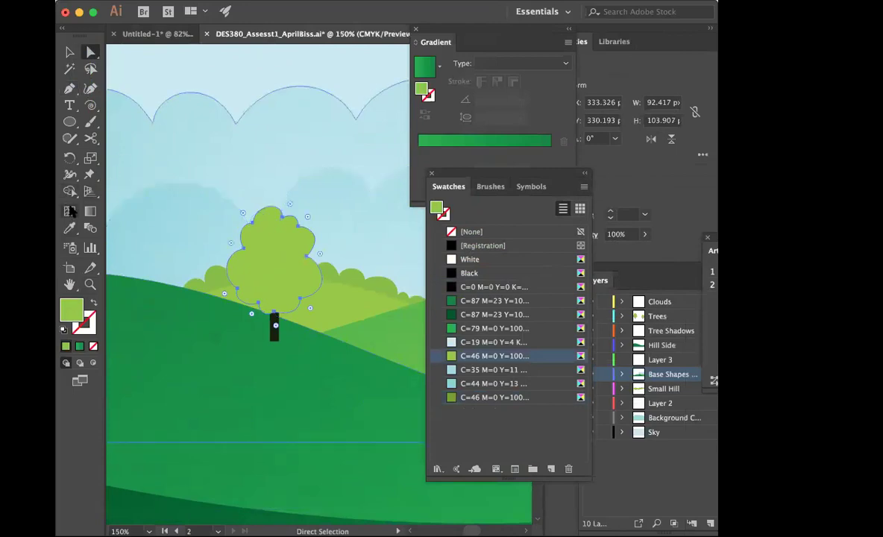
pyautogui.click(246, 236)
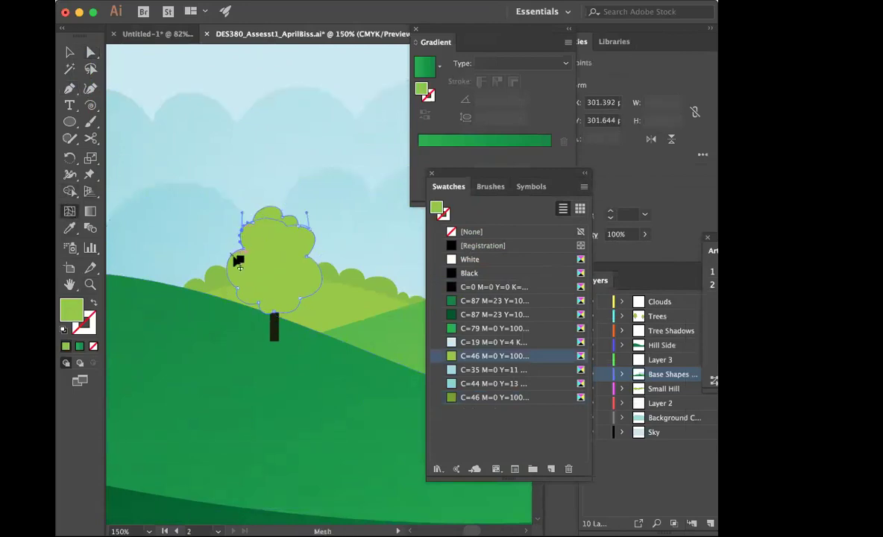
pyautogui.click(236, 261)
pyautogui.click(248, 303)
pyautogui.click(268, 312)
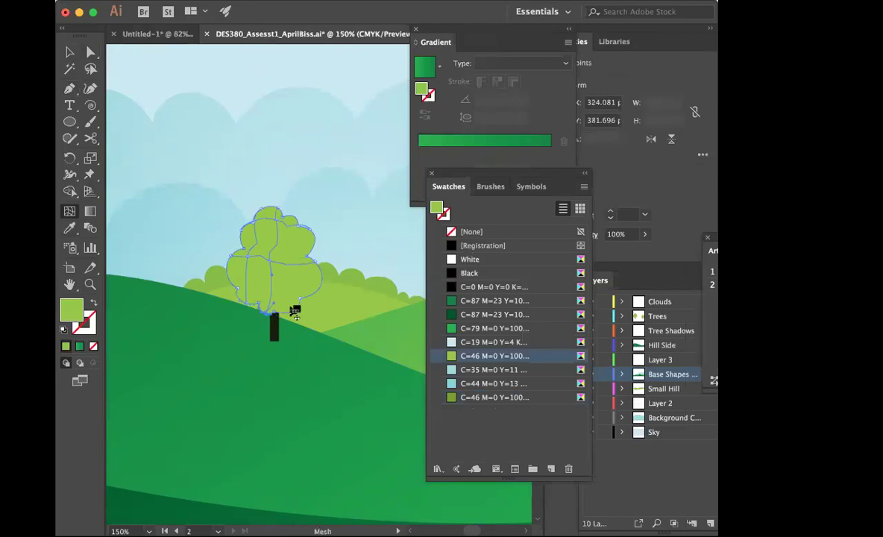
pyautogui.click(300, 306)
# Step: Fill the central and right interior mesh points of the smaller tree's crown with the darker green C=46 copy swatch
pyautogui.click(69, 52)
pyautogui.click(90, 52)
pyautogui.click(237, 123)
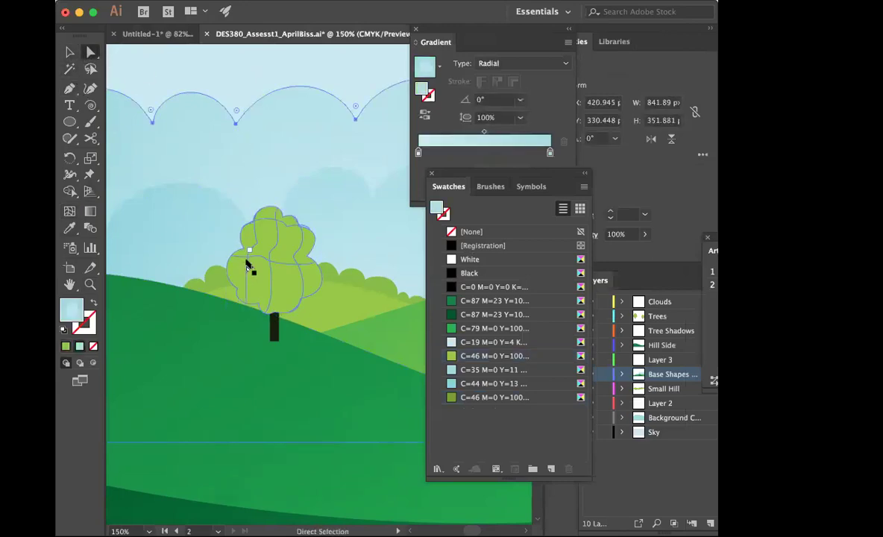
pyautogui.click(252, 258)
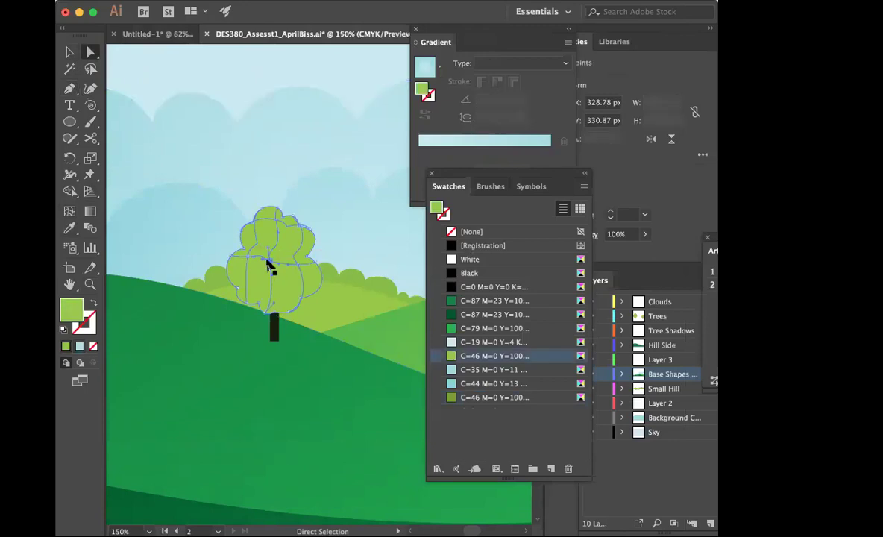
pyautogui.click(298, 267)
pyautogui.click(453, 398)
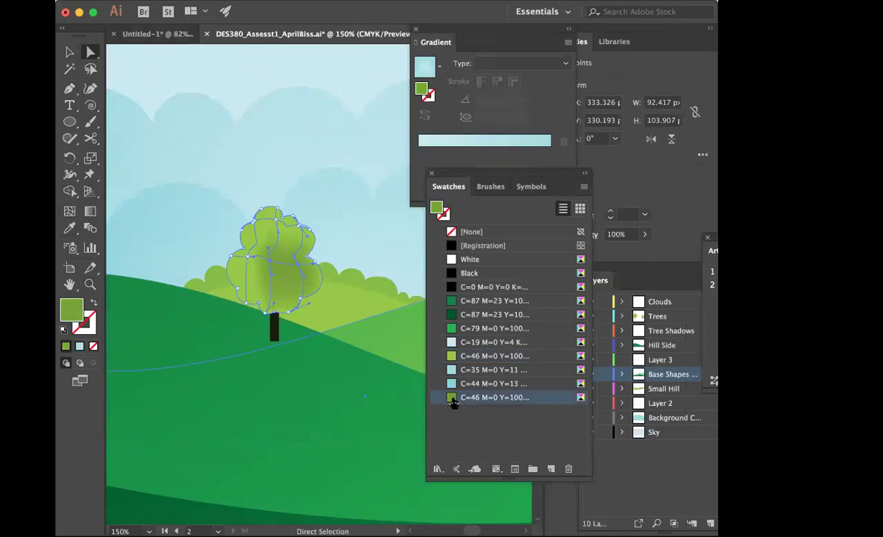
pyautogui.click(320, 348)
# Step: Apply the darker green C=46 copy swatch to the left interior mesh point of the smaller tree's crown
pyautogui.click(256, 227)
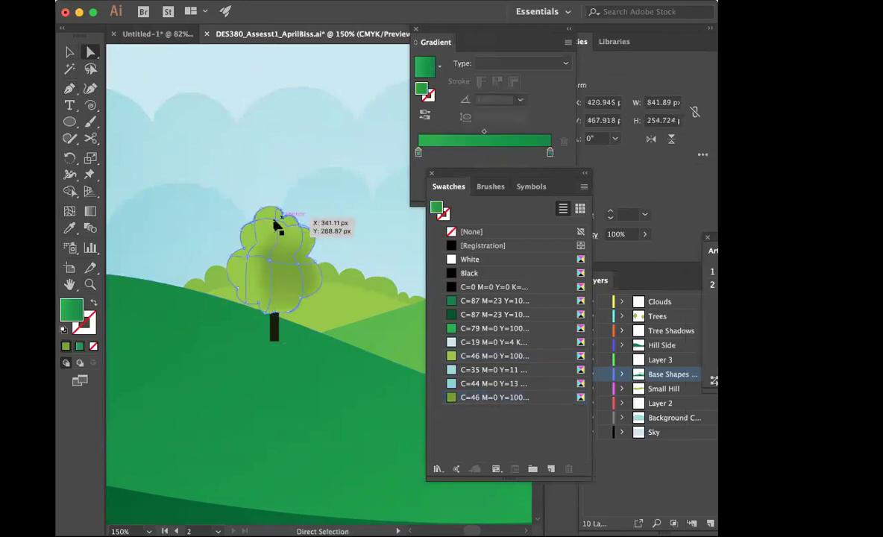
pyautogui.click(267, 135)
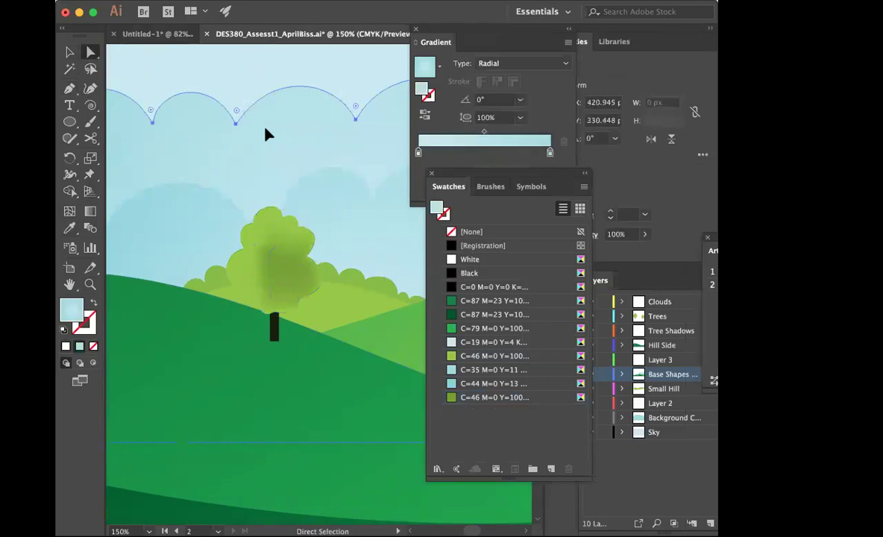
pyautogui.click(252, 260)
pyautogui.click(452, 398)
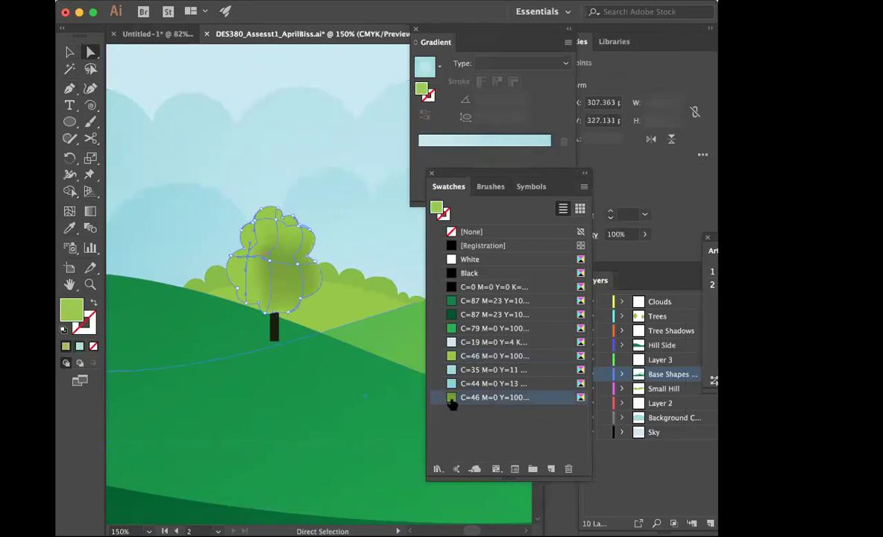
pyautogui.click(329, 430)
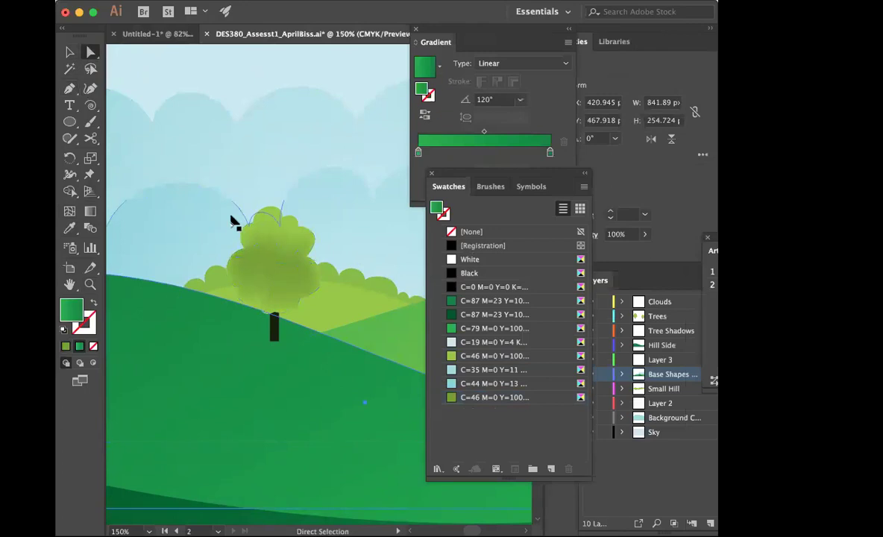
# Step: Move the smaller tree's crown and trunk together to about X 216 px, beside the larger tree on the front hill
pyautogui.press('super+minus')
pyautogui.press('super+minus')
pyautogui.click(69, 51)
pyautogui.click(280, 250)
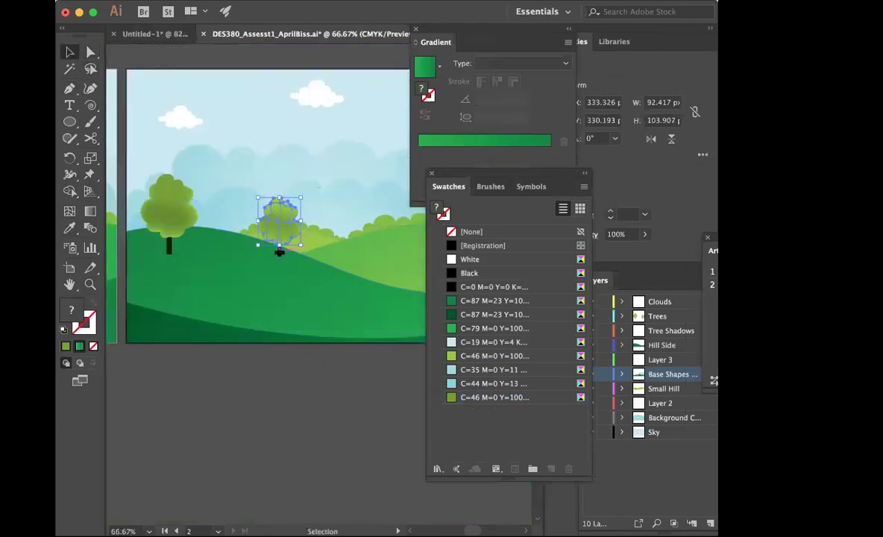
pyautogui.rightClick(278, 254)
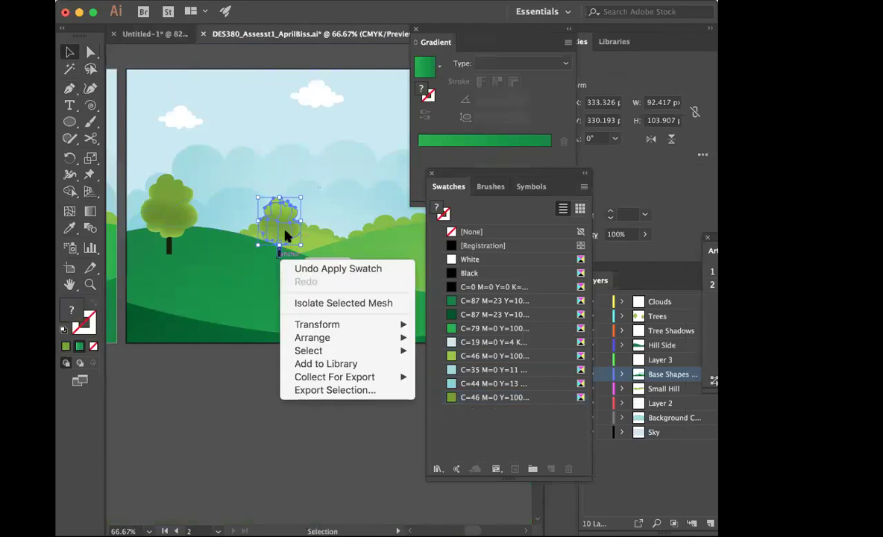
pyautogui.click(281, 254)
pyautogui.click(280, 252)
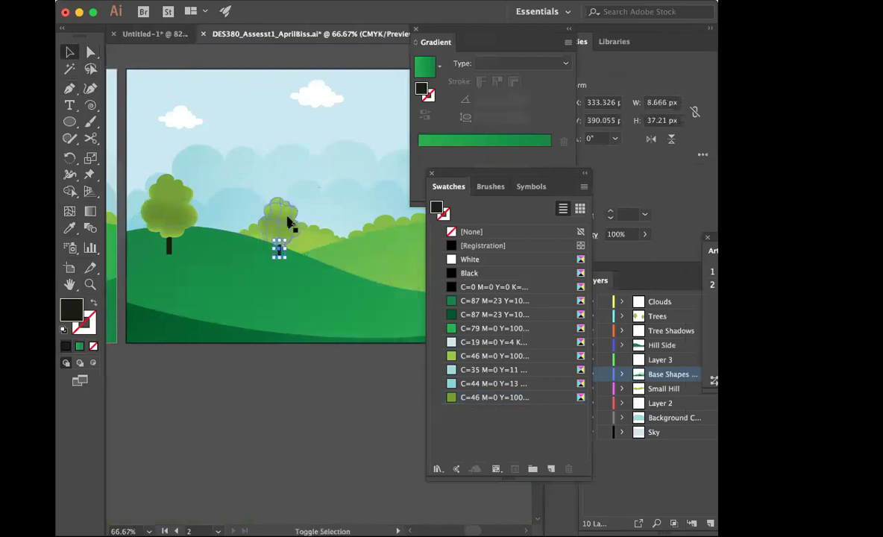
pyautogui.keyDown('shift'); pyautogui.click(289, 222); pyautogui.keyUp('shift')
pyautogui.moveTo(282, 217); pyautogui.dragTo(226, 210)
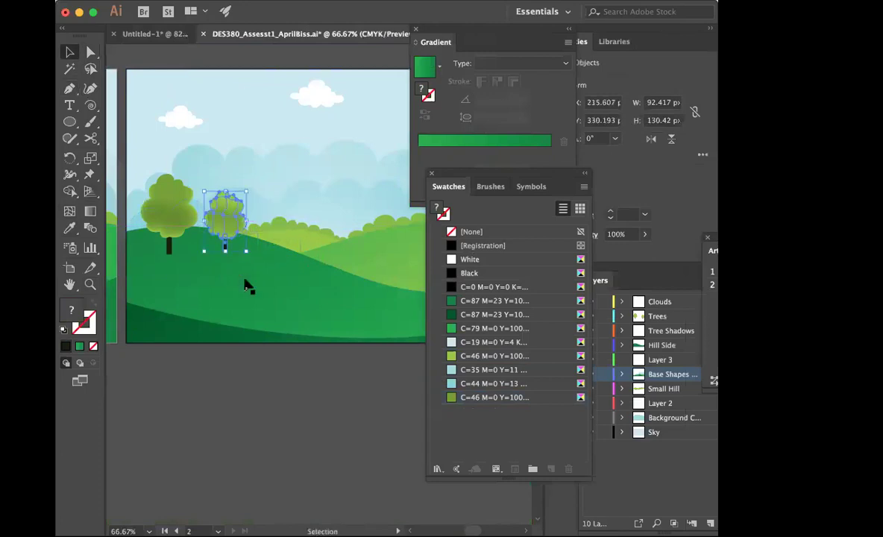
pyautogui.click(263, 360)
pyautogui.scroll(2, 262, 360)
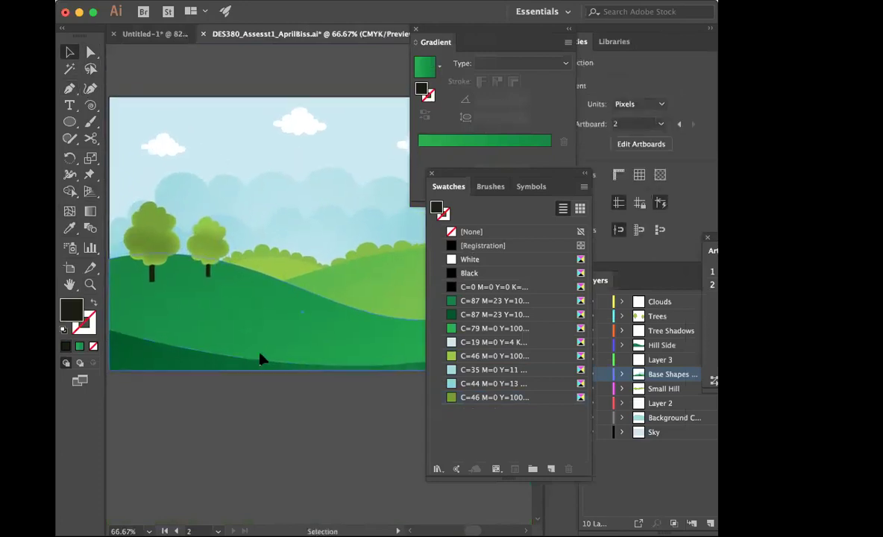
# Step: Fill the lower-right interior, right edge and bottom edge mesh points of the larger tree's crown with the darker green C=46 copy swatch
pyautogui.scroll(1, 277, 390)
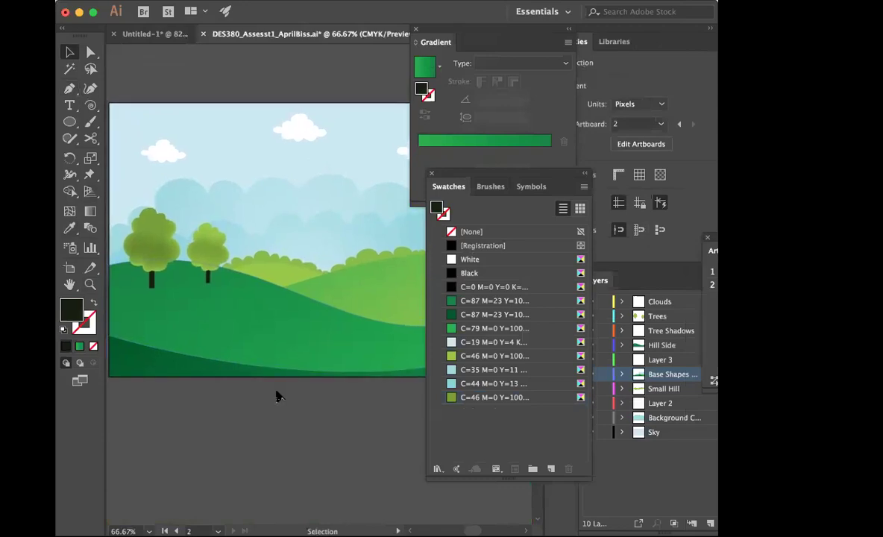
pyautogui.click(164, 247)
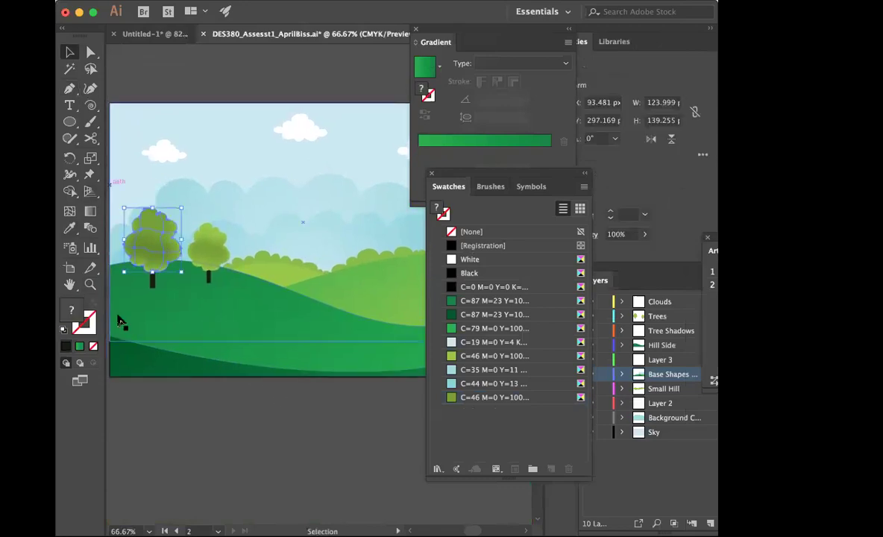
pyautogui.click(89, 285)
pyautogui.click(212, 273)
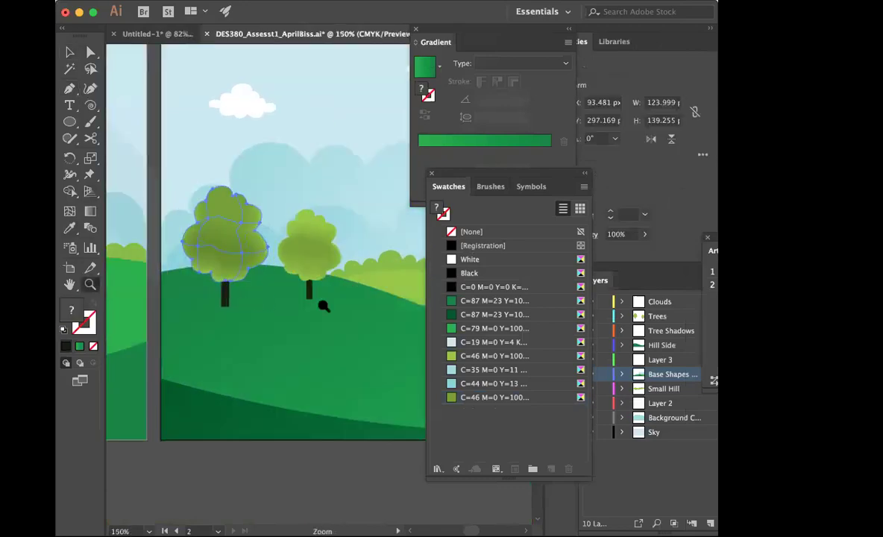
pyautogui.click(323, 306)
pyautogui.hscroll(2, 359, 318)
pyautogui.click(88, 52)
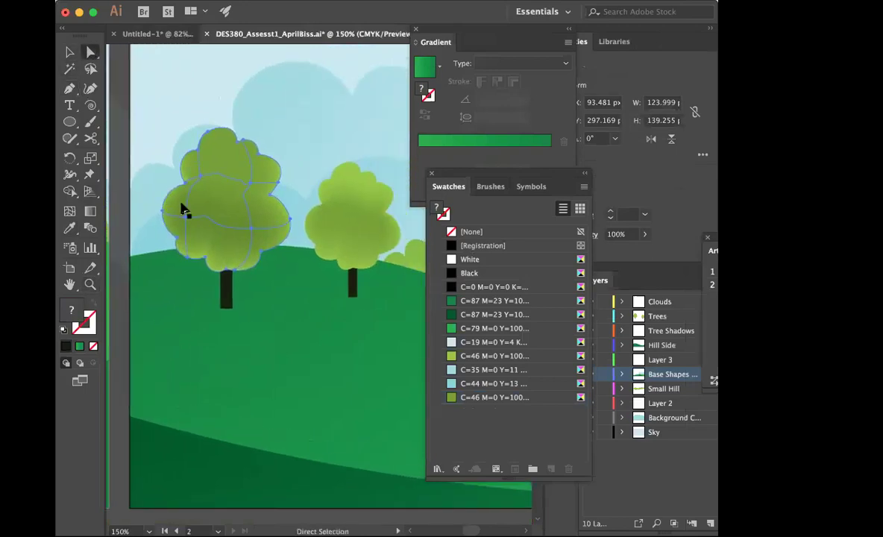
pyautogui.click(253, 245)
pyautogui.click(263, 252)
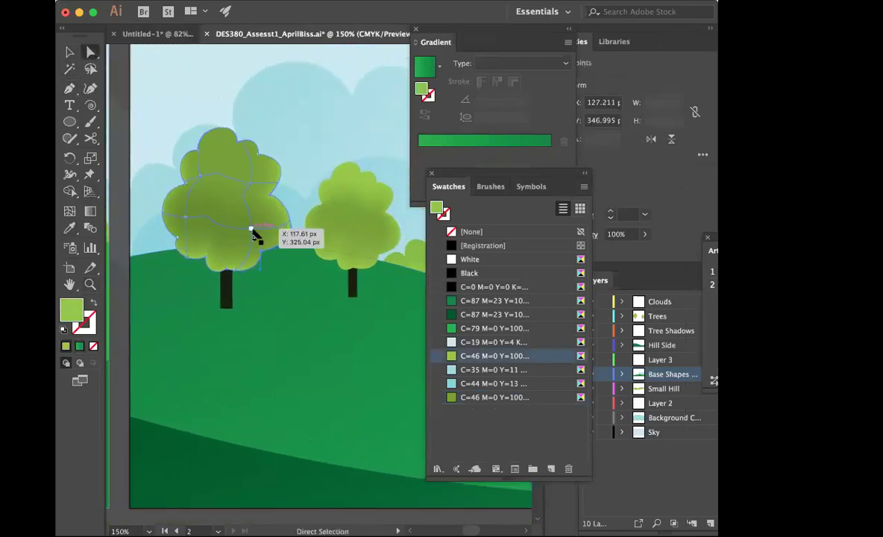
pyautogui.keyDown('shift'); pyautogui.click(291, 221); pyautogui.keyUp('shift')
pyautogui.keyDown('shift'); pyautogui.click(261, 252); pyautogui.keyUp('shift')
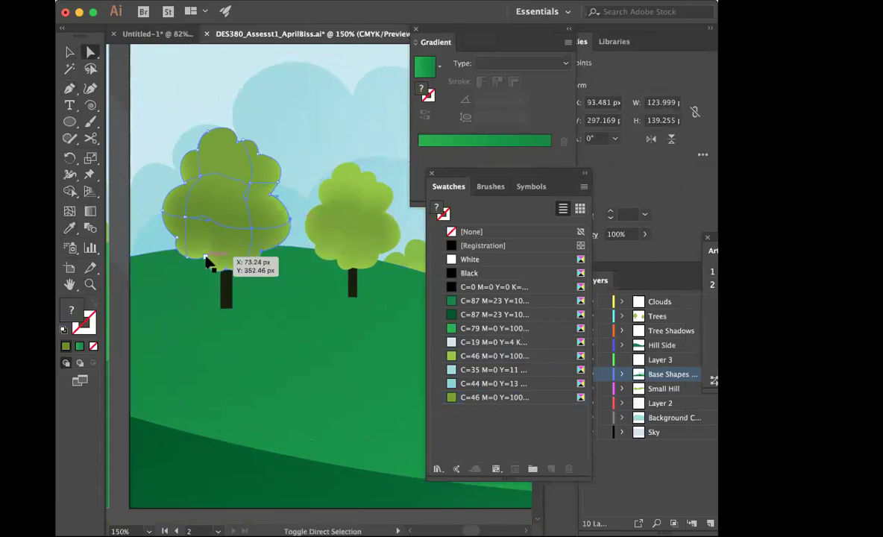
pyautogui.moveTo(206, 257); pyautogui.dragTo(227, 272)
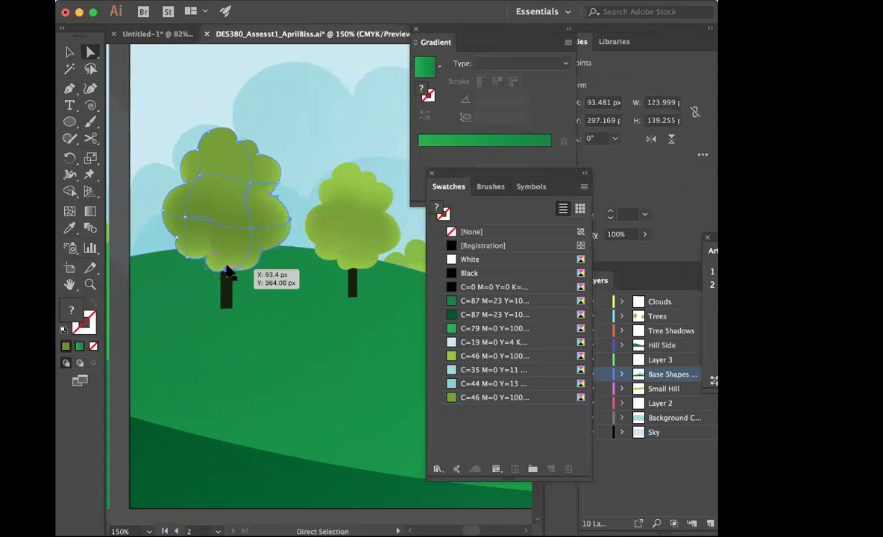
pyautogui.click(486, 398)
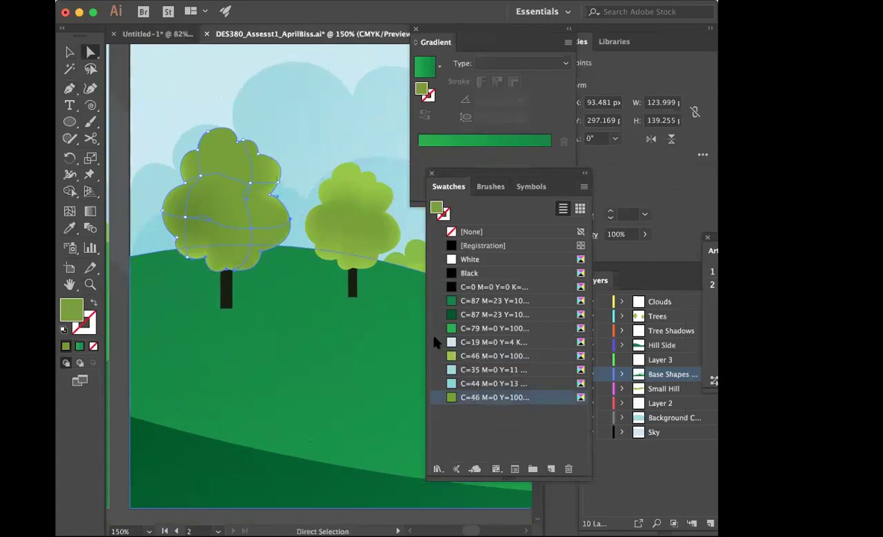
pyautogui.click(337, 314)
# Step: Apply the lighter green C=46 swatch to the upper-left mesh points of the larger tree's crown
pyautogui.click(198, 150)
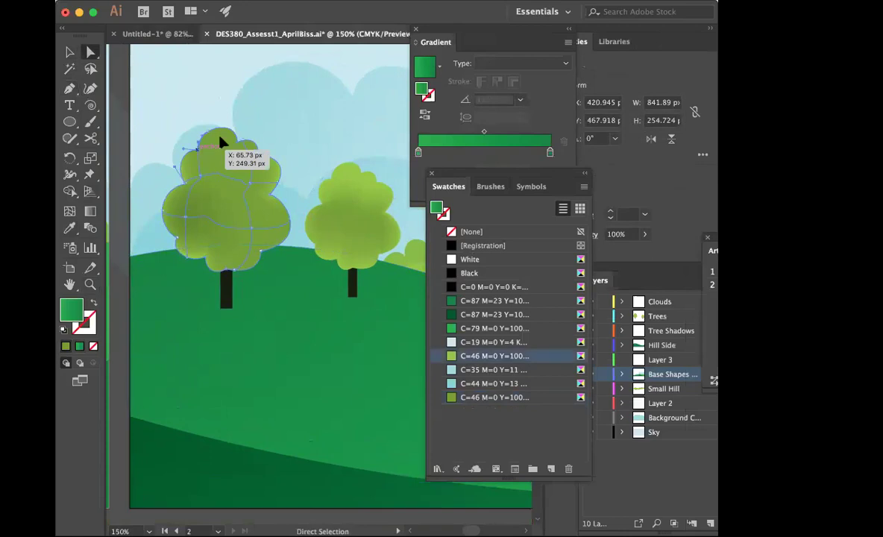
pyautogui.click(200, 174)
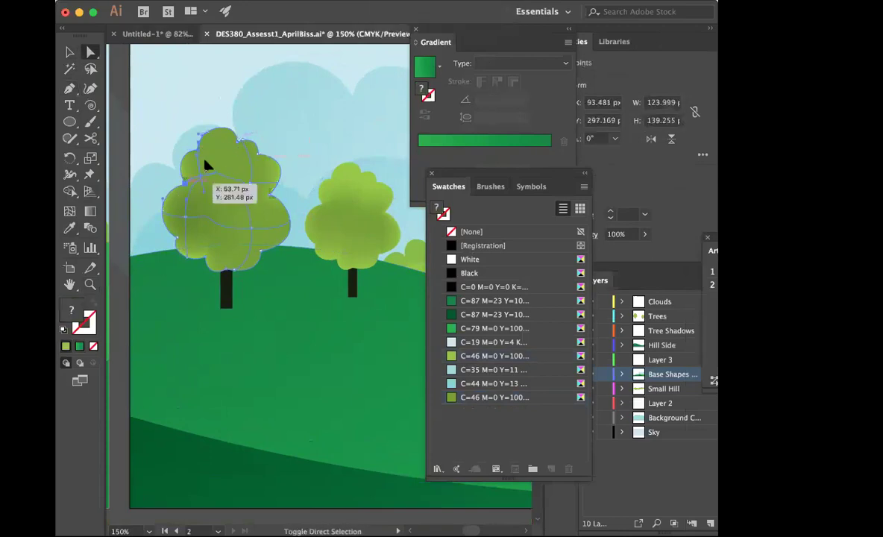
pyautogui.click(455, 356)
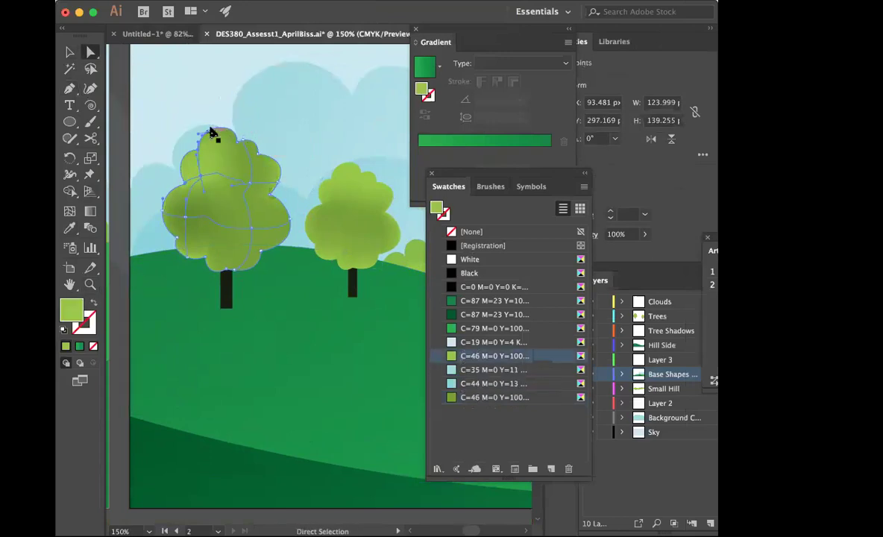
# Step: Duplicate the darker green C=46 copy swatch for the larger crown's top mesh point and set the duplicate's K to 10%
pyautogui.click(239, 139)
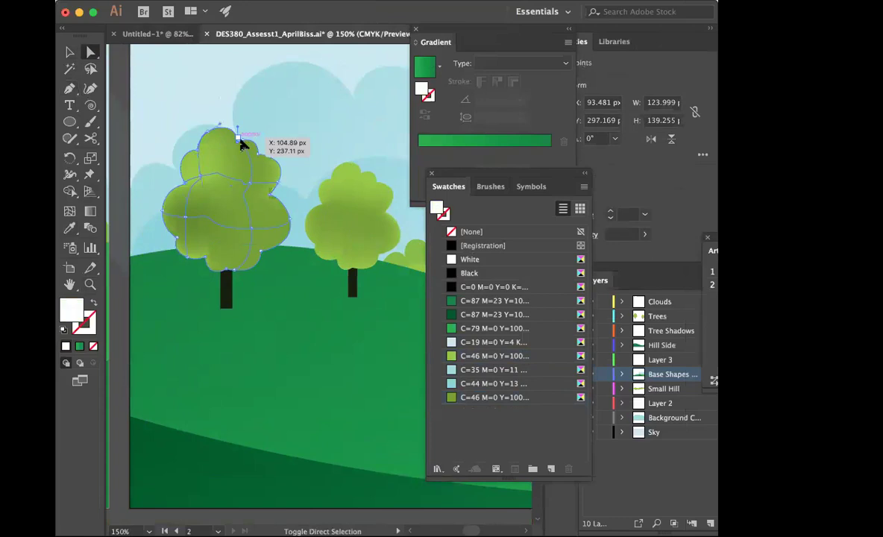
pyautogui.click(293, 222)
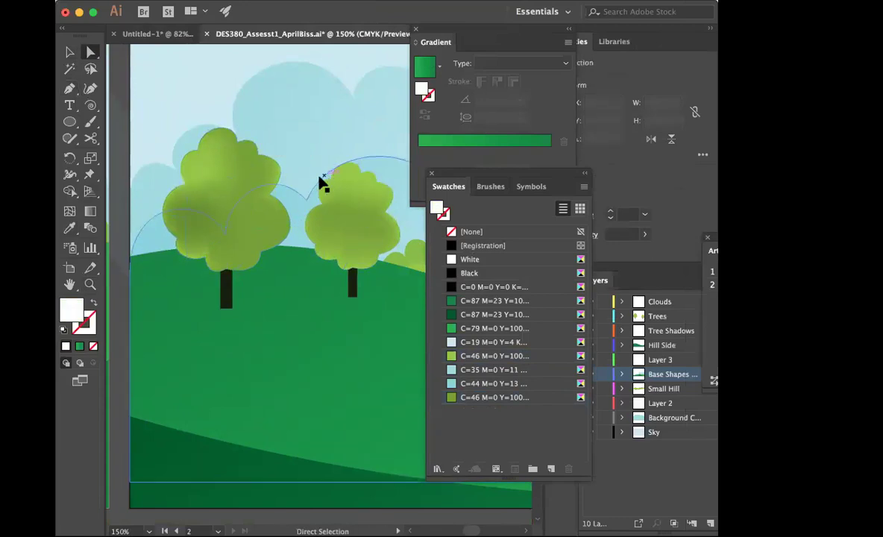
pyautogui.click(216, 137)
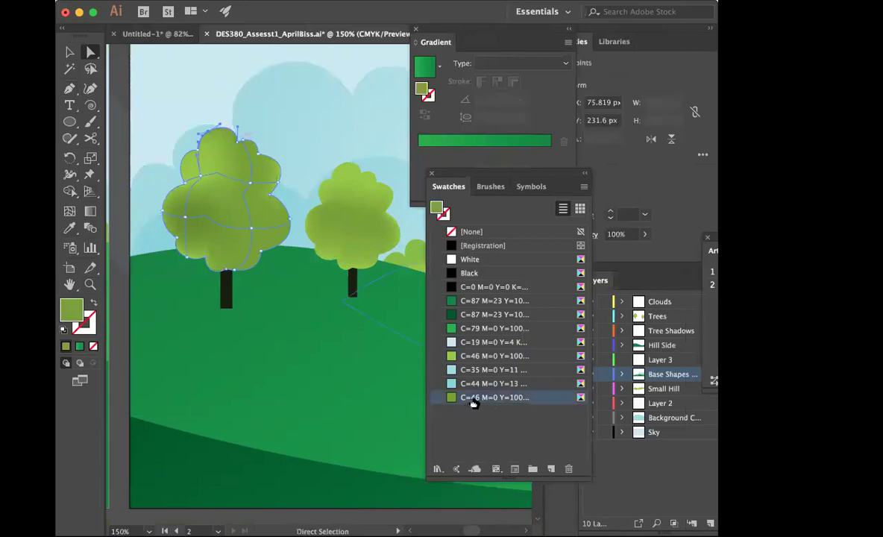
pyautogui.click(584, 187)
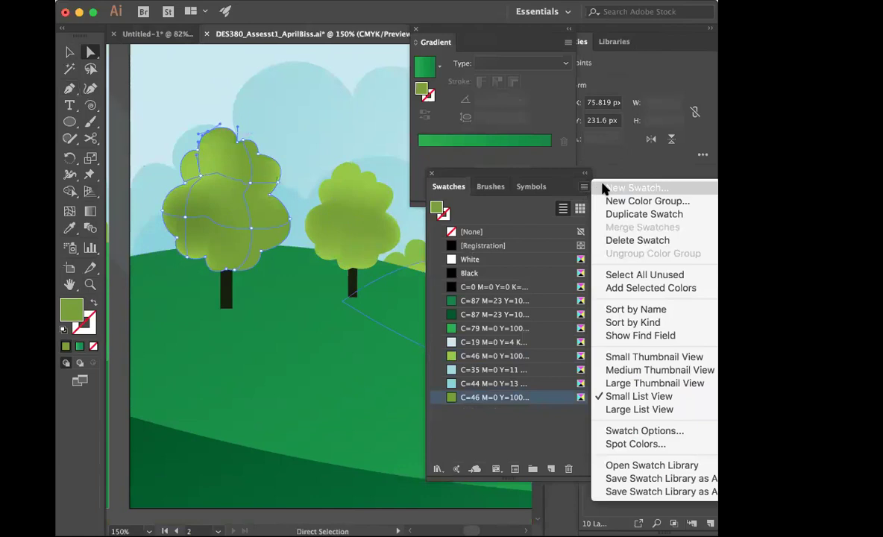
pyautogui.click(615, 211)
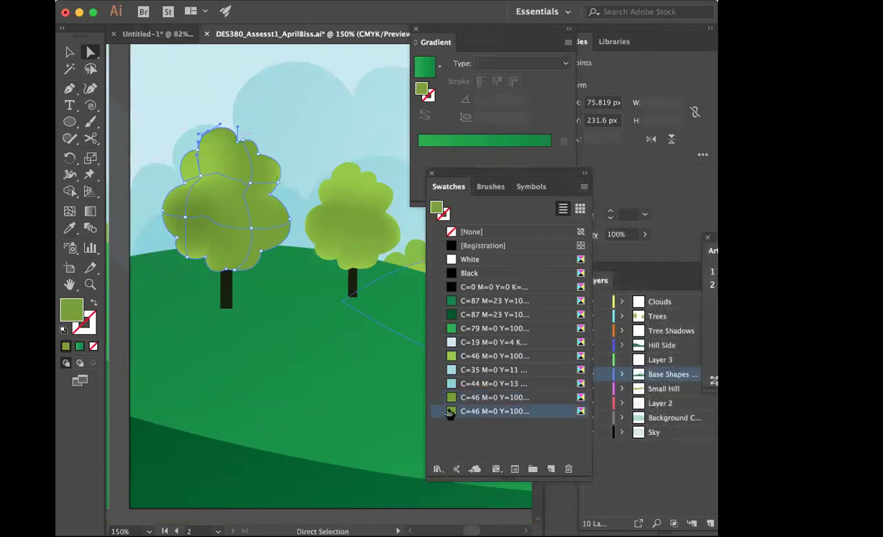
pyautogui.doubleClick(450, 413)
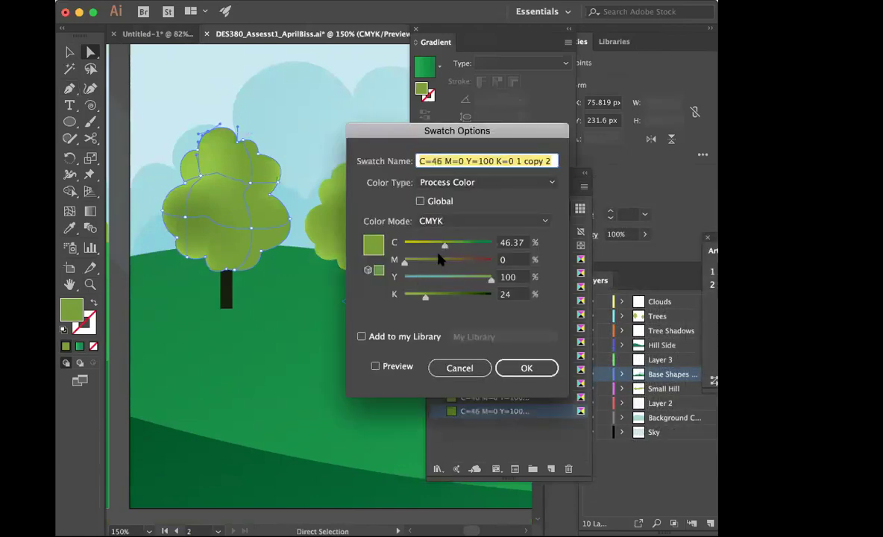
pyautogui.moveTo(424, 299); pyautogui.dragTo(414, 299)
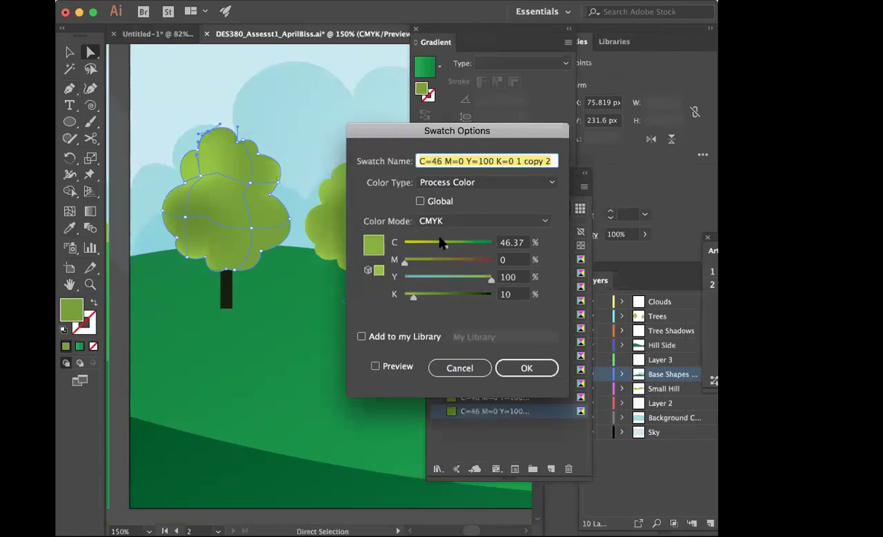
pyautogui.click(519, 371)
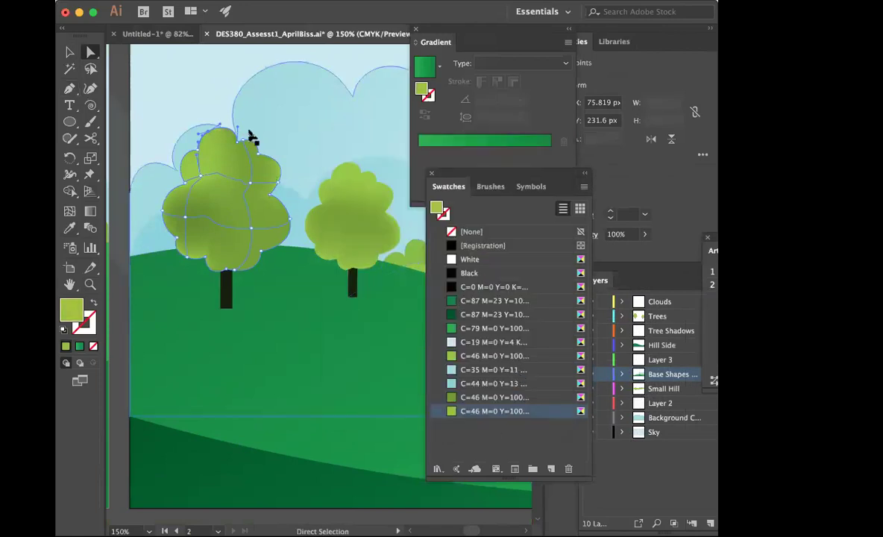
# Step: Fill the upper and left mesh points of the smaller tree's crown with the new yellow-green C=46 copy 2 swatch
pyautogui.click(354, 178)
pyautogui.click(355, 176)
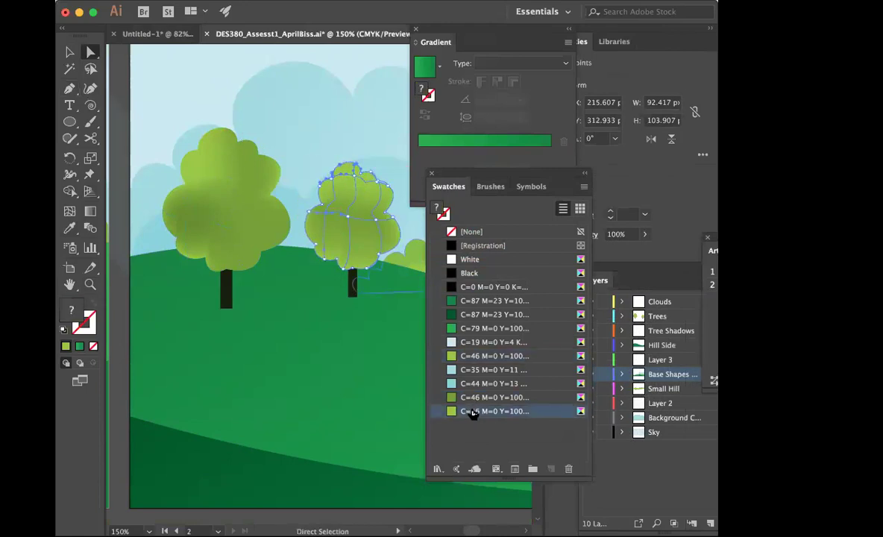
pyautogui.click(380, 335)
# Step: Apply the yellow-green C=46 copy 2 swatch to the left and upper-left mesh points of the larger tree's crown
pyautogui.click(193, 170)
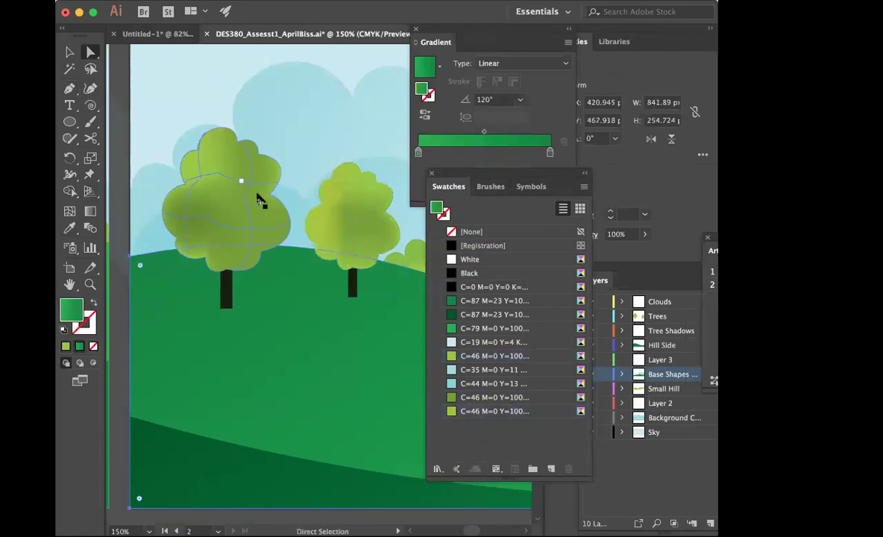
pyautogui.click(184, 187)
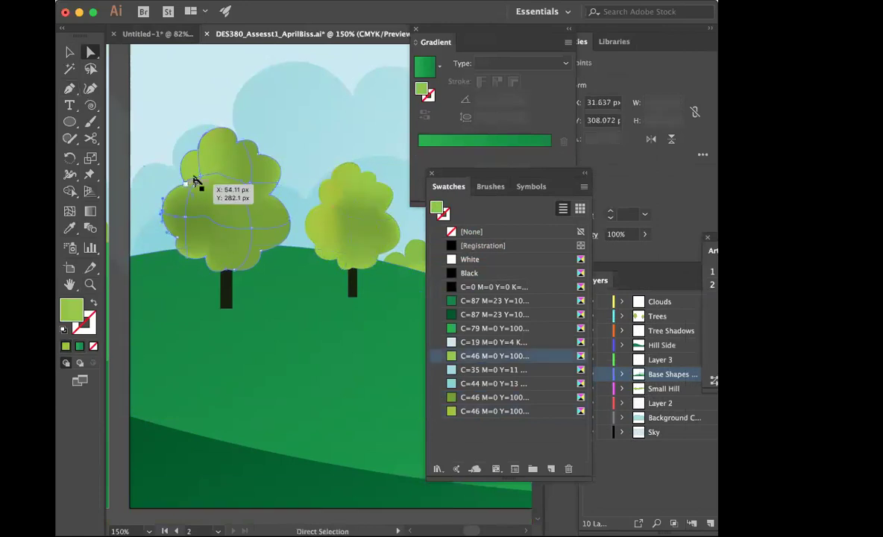
pyautogui.keyDown('shift'); pyautogui.click(198, 152); pyautogui.keyUp('shift')
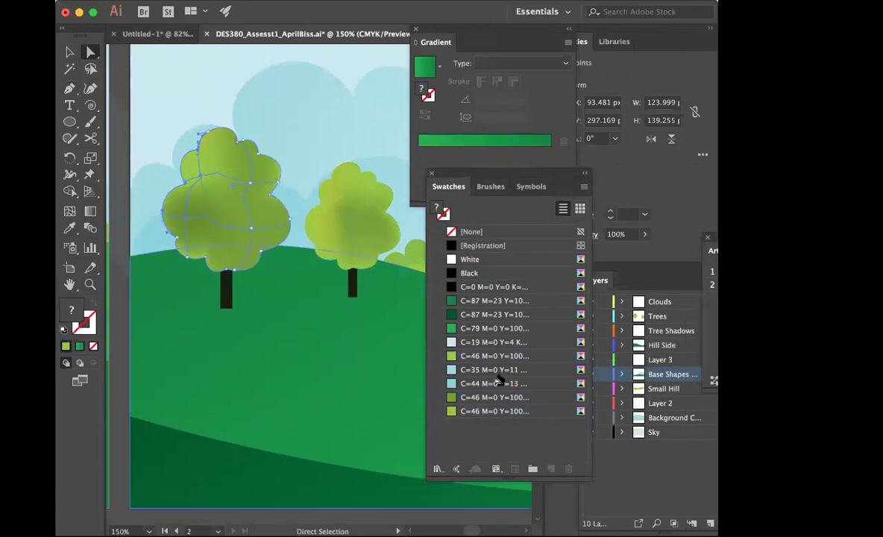
pyautogui.click(477, 411)
pyautogui.click(353, 317)
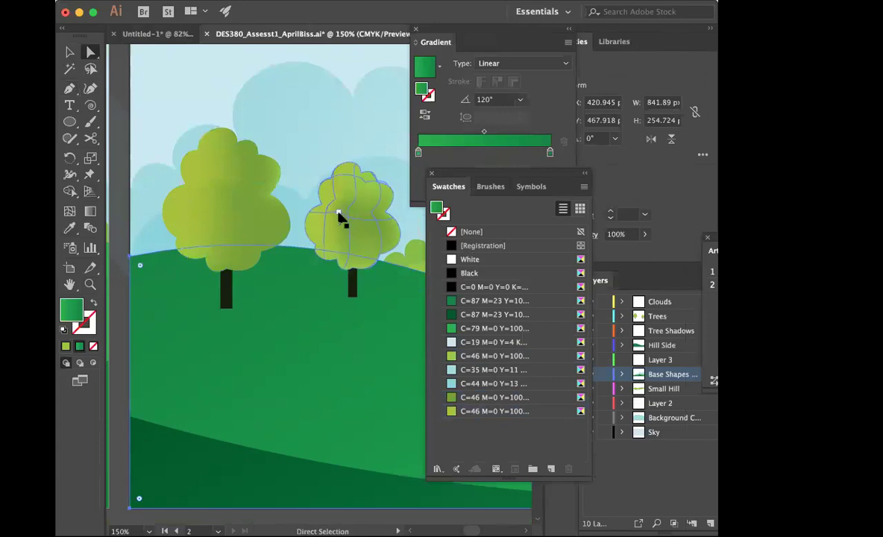
# Step: Recolor the central interior mesh point of the smaller tree's crown with the yellow-green C=46 copy 2 swatch
pyautogui.click(335, 212)
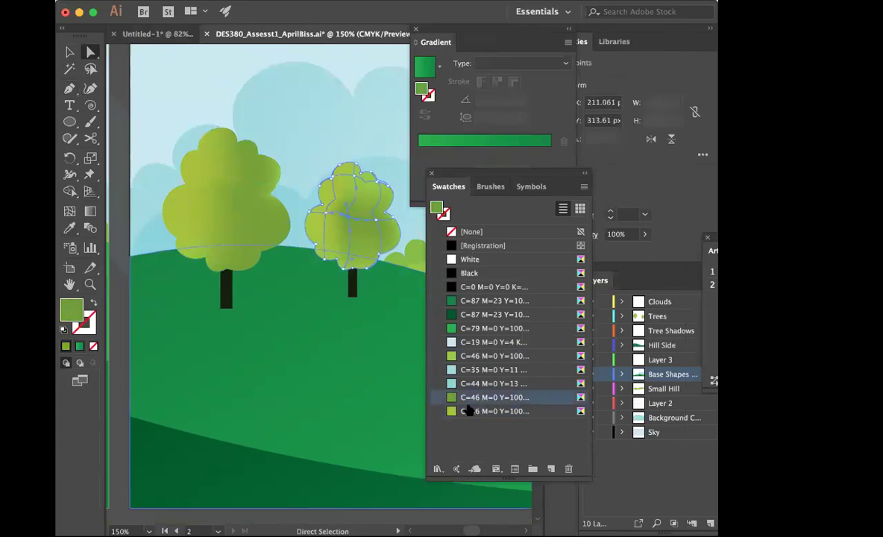
pyautogui.click(388, 400)
pyautogui.press('super+1')
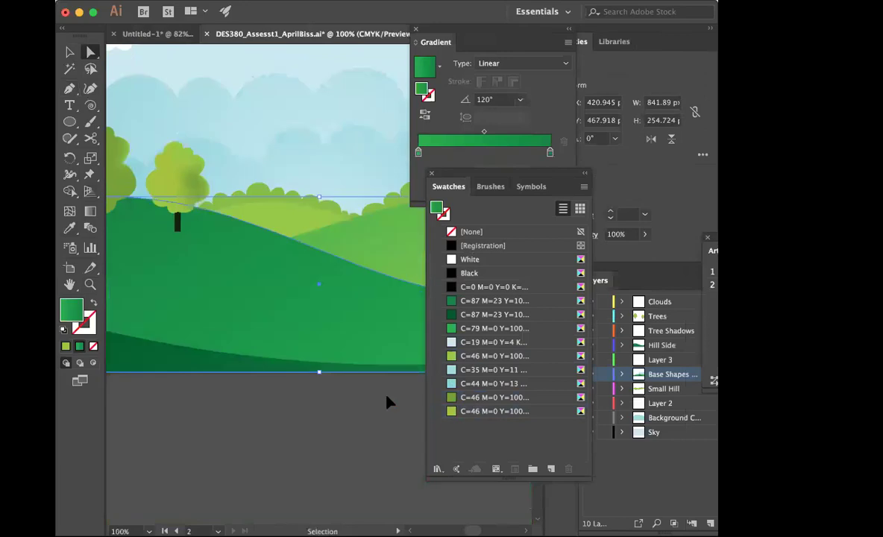
pyautogui.press('super+minus')
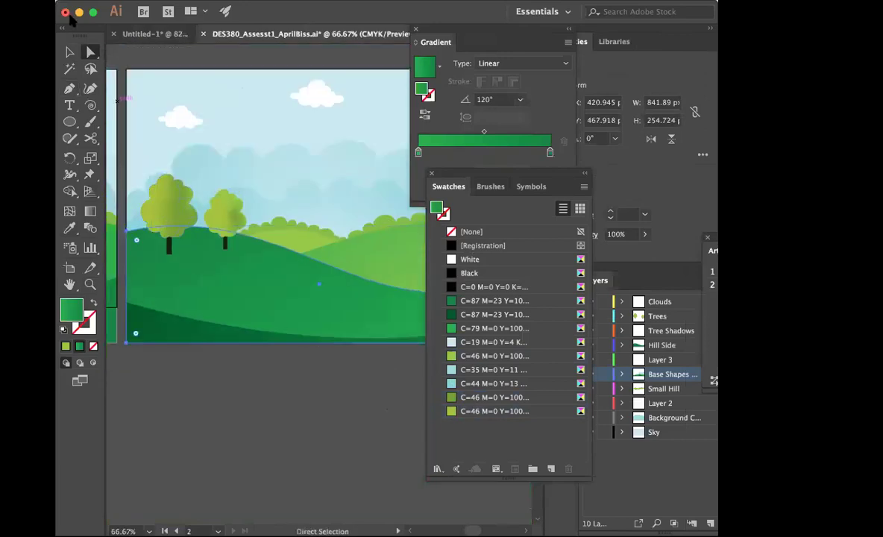
pyautogui.press('v')
pyautogui.click(261, 423)
pyautogui.scroll(2, 292, 405)
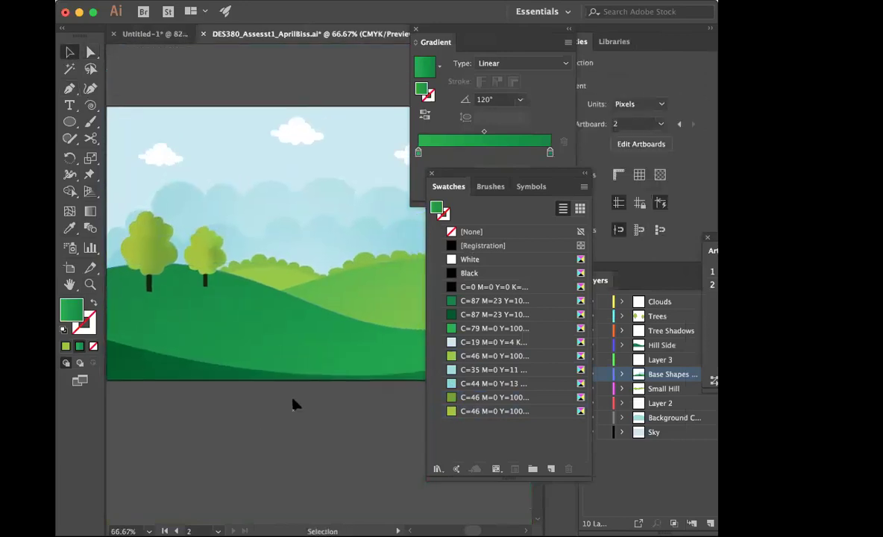
# Step: Examine the fills of the background clouds, sky, distant bushes and dark front hill, with the swatch list moved off the artwork
pyautogui.click(273, 203)
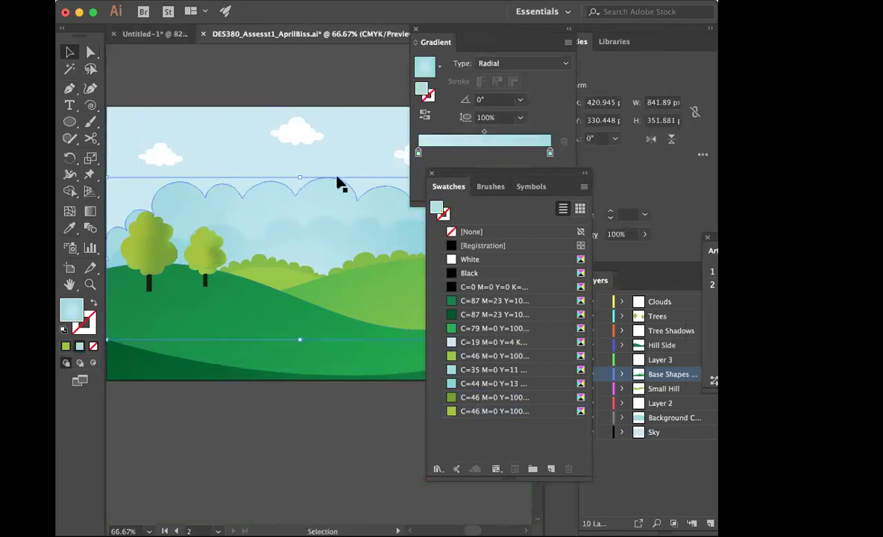
pyautogui.moveTo(513, 180); pyautogui.dragTo(601, 188)
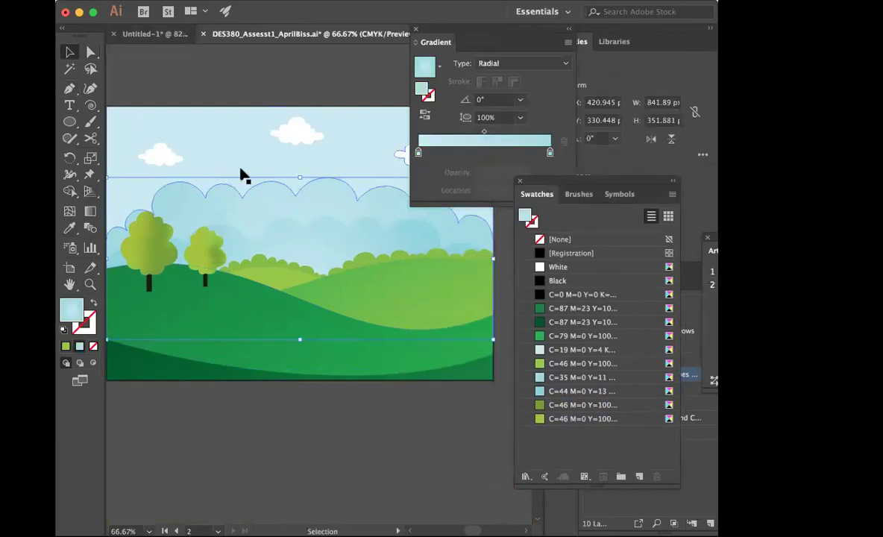
pyautogui.click(241, 174)
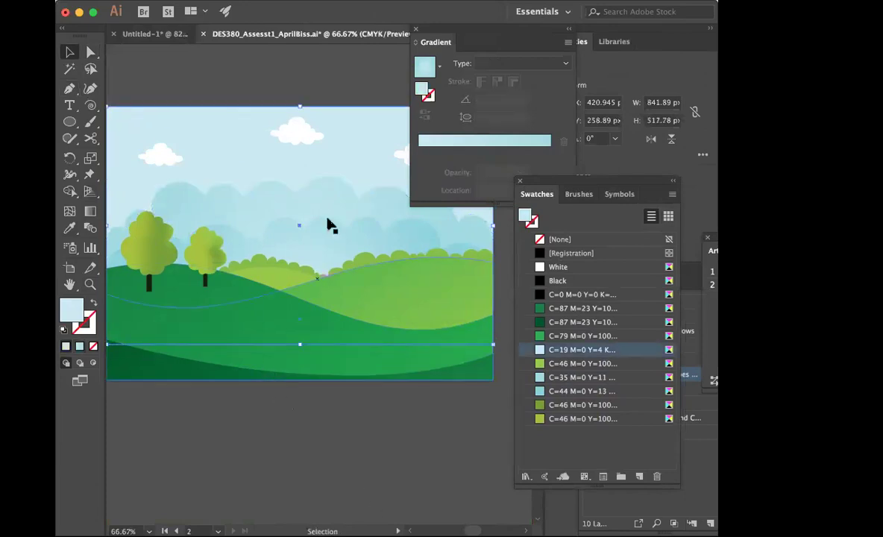
pyautogui.click(337, 437)
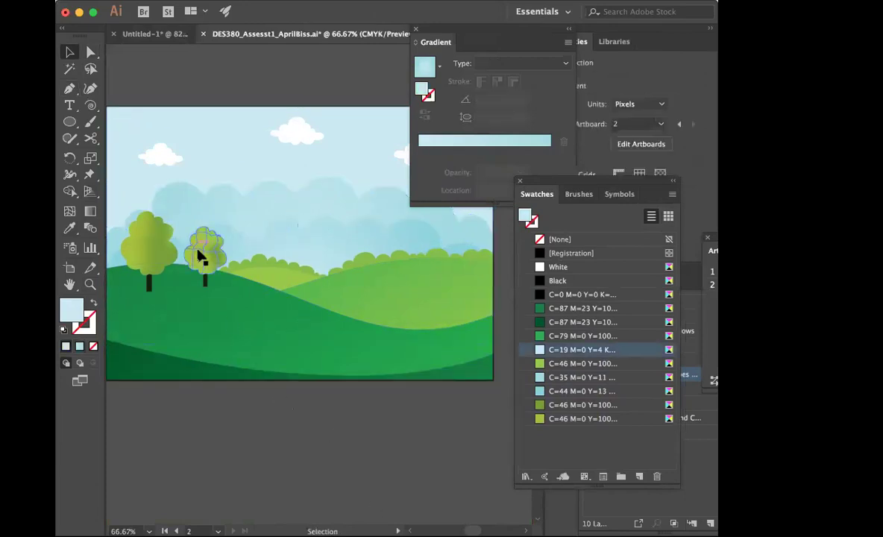
pyautogui.click(376, 262)
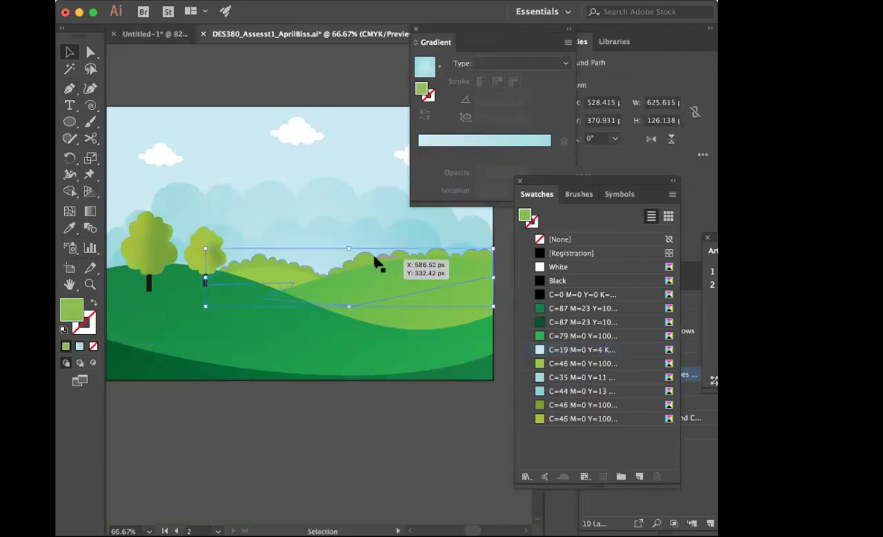
pyautogui.click(265, 436)
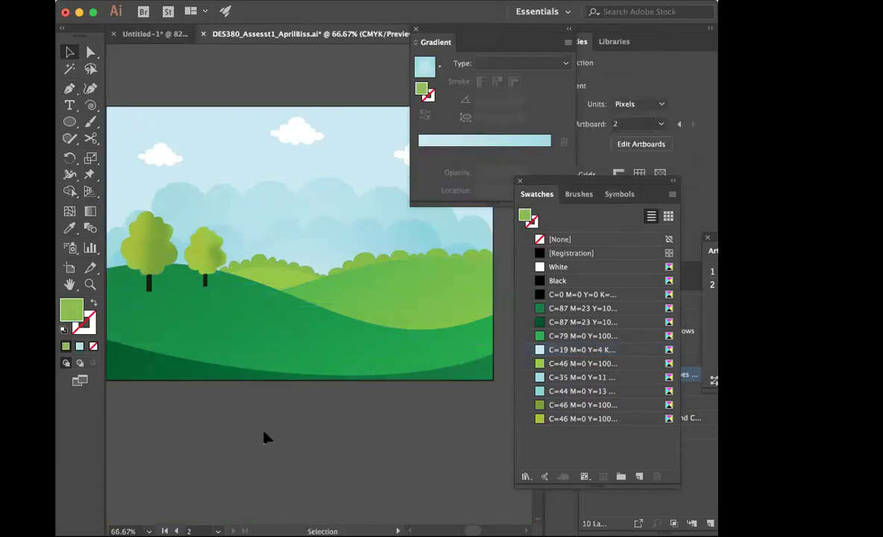
pyautogui.click(197, 375)
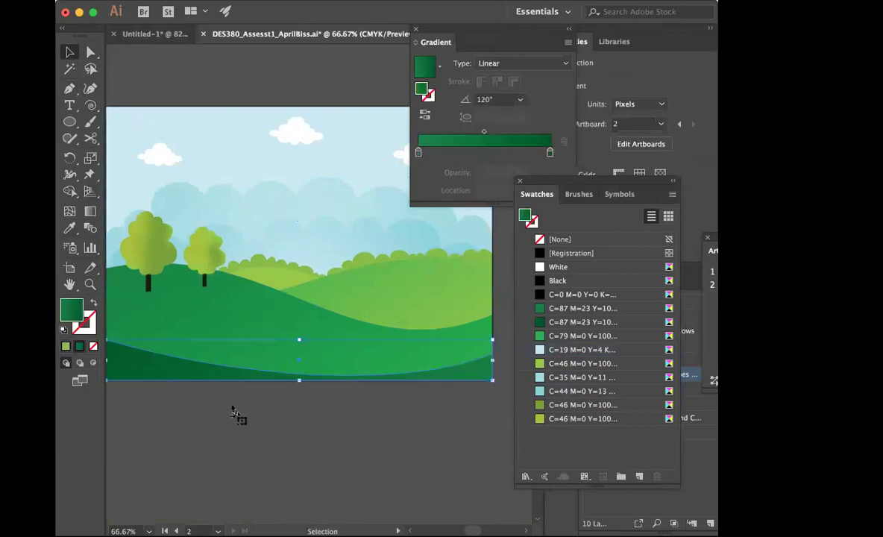
# Step: Try adding three gradient mesh lines along the crest of the large middle green hill
pyautogui.hscroll(-2, 235, 413)
pyautogui.hscroll(-3, 234, 413)
pyautogui.click(298, 290)
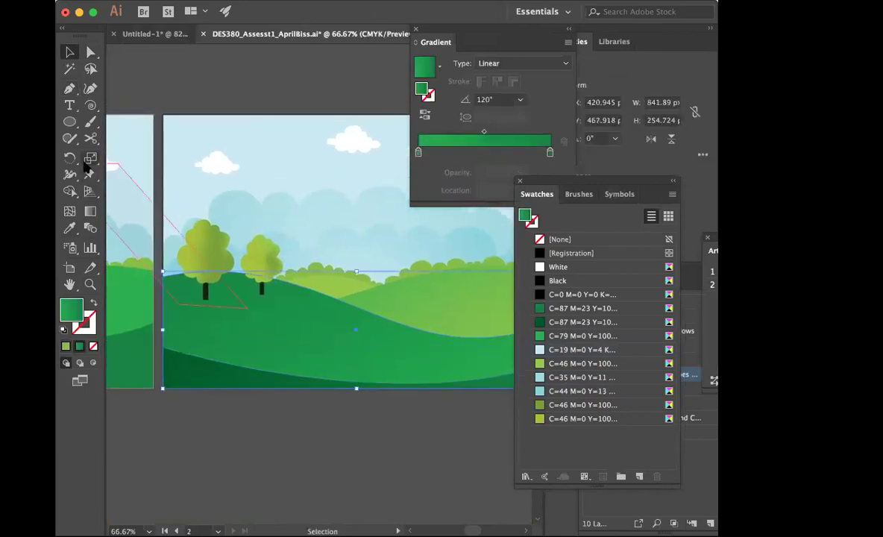
pyautogui.click(69, 211)
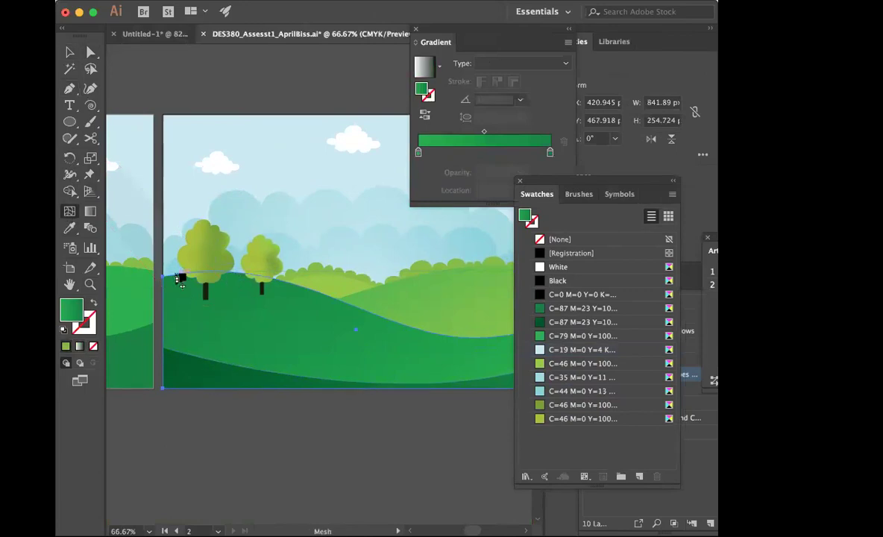
pyautogui.click(176, 277)
pyautogui.press('.')
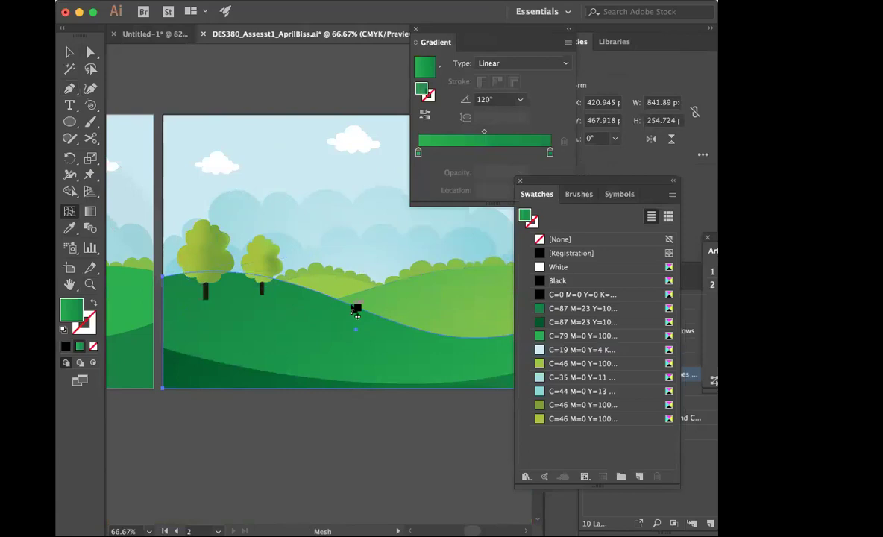
pyautogui.click(351, 307)
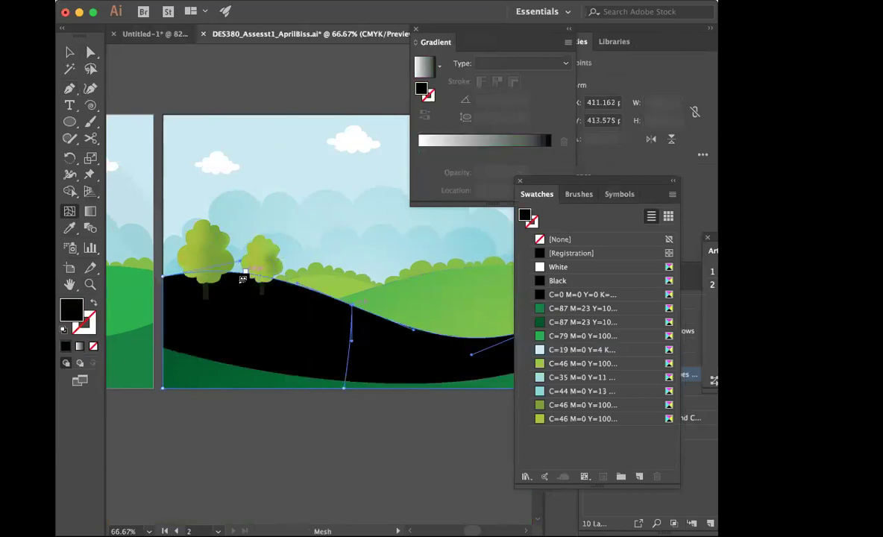
pyautogui.click(243, 277)
pyautogui.click(242, 279)
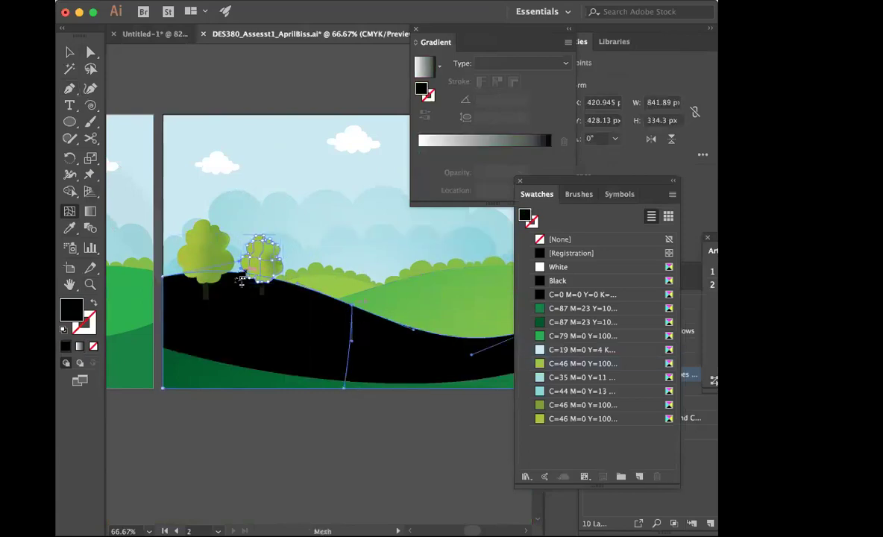
pyautogui.click(238, 279)
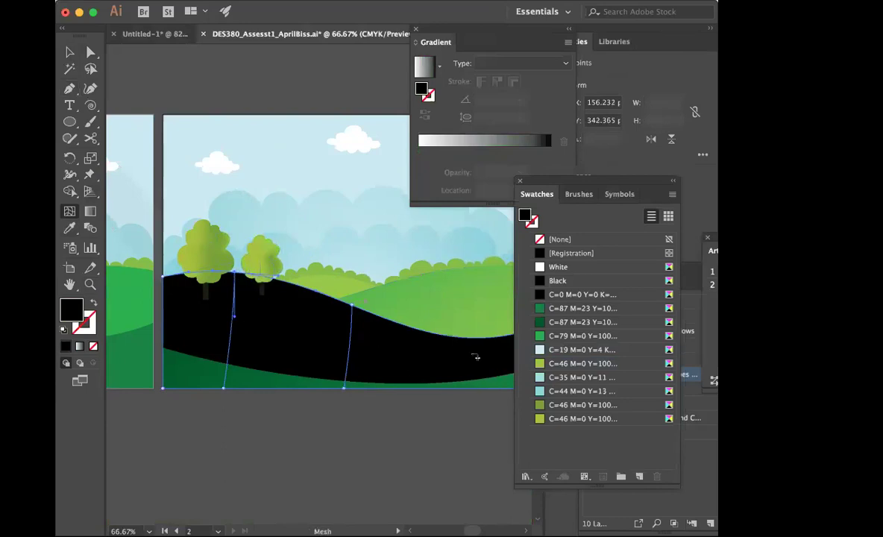
pyautogui.hscroll(3, 477, 369)
pyautogui.click(425, 347)
# Step: Try meshing the dark front hill and filling it with the C=87 M=23 Y=100 K=11 1 copy swatch, undoing that fill
pyautogui.click(464, 366)
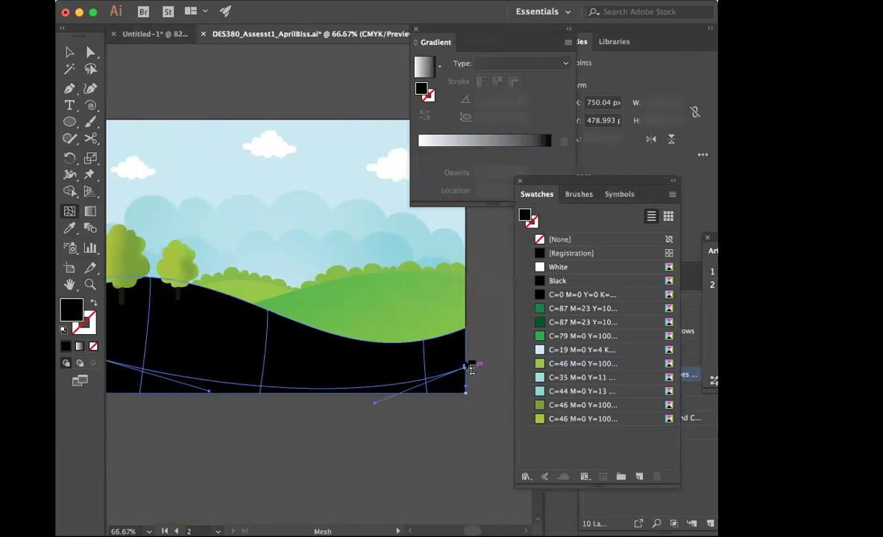
pyautogui.press('v')
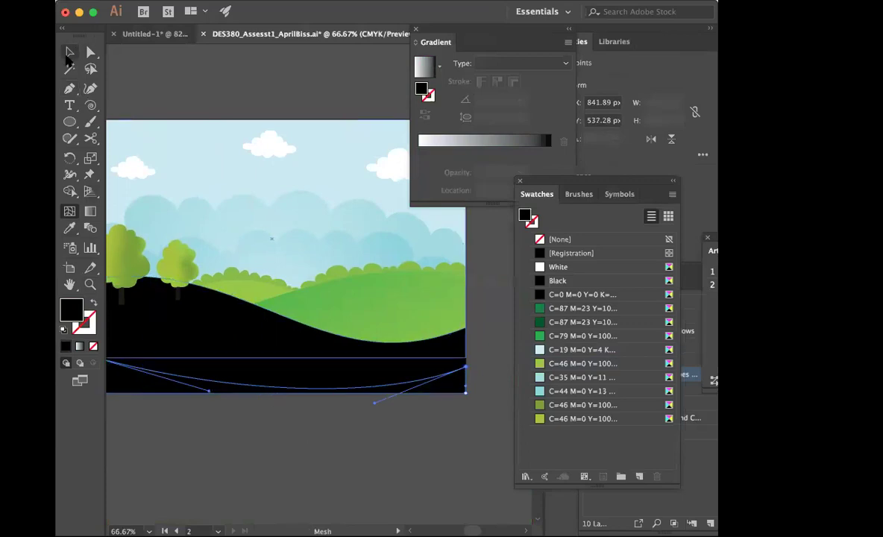
pyautogui.click(538, 323)
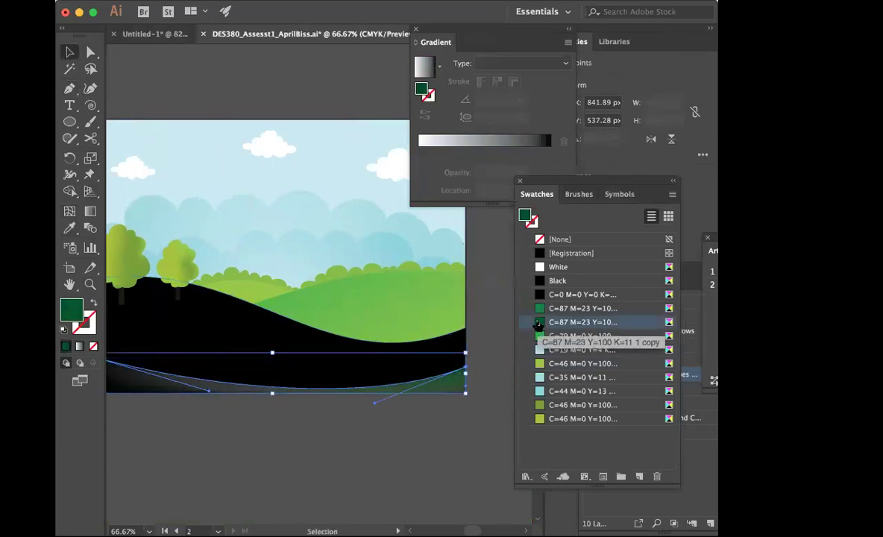
pyautogui.press('super+z')
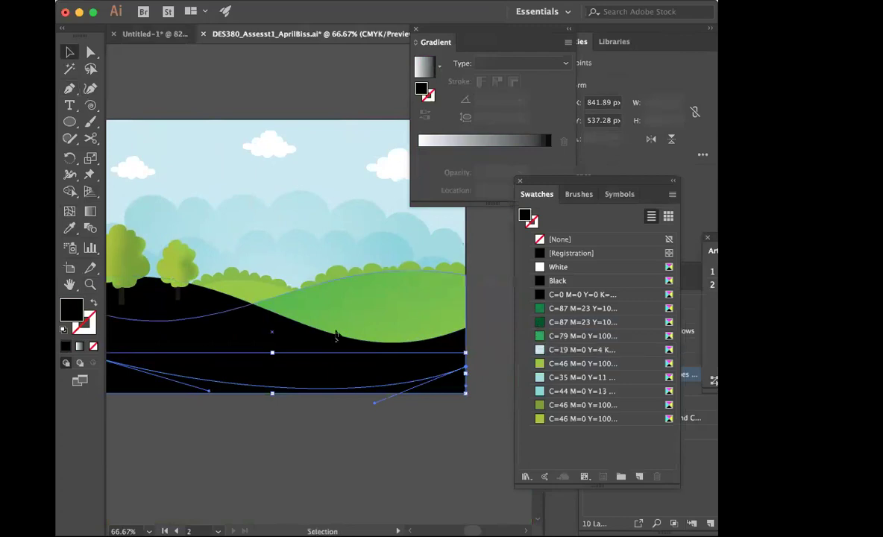
# Step: Try filling the middle and front hills together with the C=87 M=23 Y=100 K=11 1 copy swatch
pyautogui.hscroll(-2, 336, 335)
pyautogui.click(304, 312)
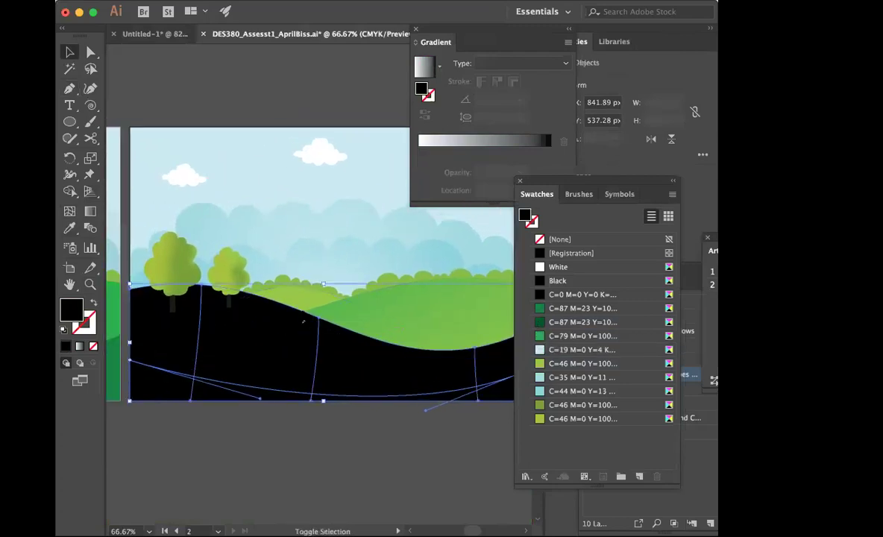
pyautogui.click(540, 323)
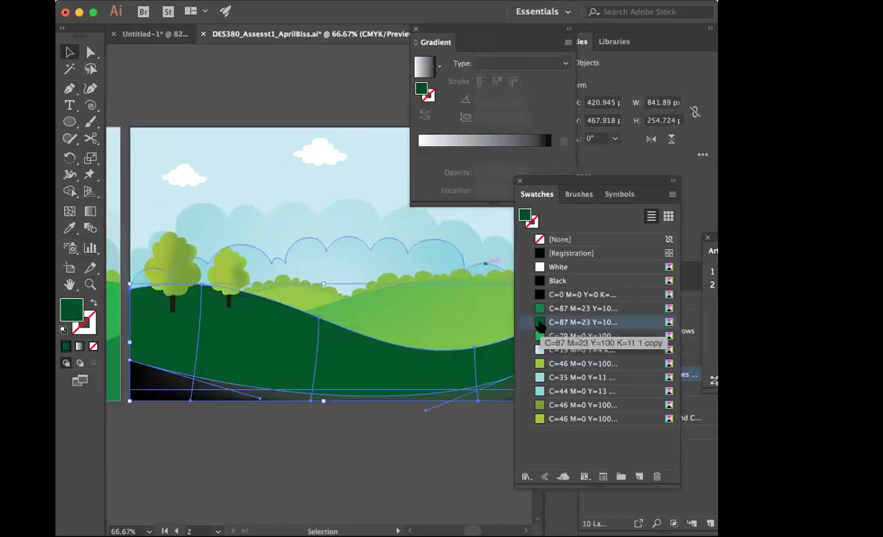
pyautogui.click(188, 405)
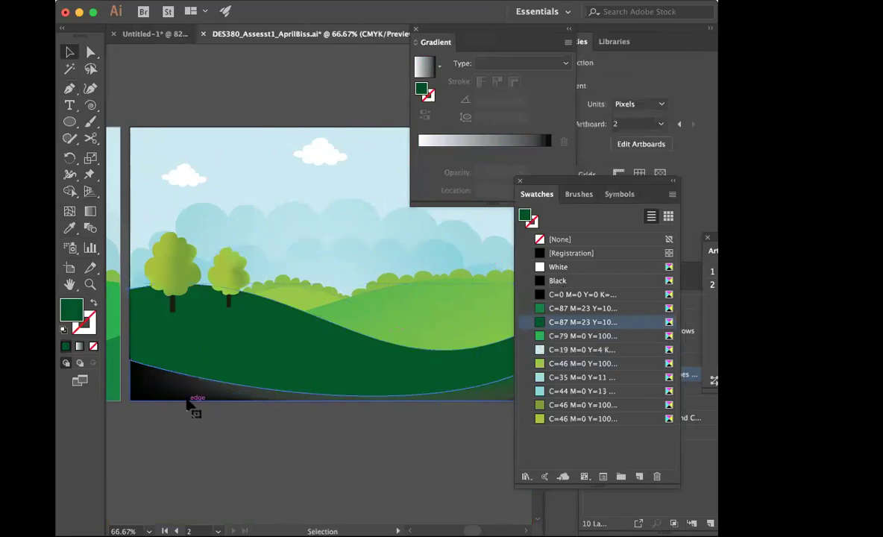
pyautogui.click(188, 403)
pyautogui.click(475, 403)
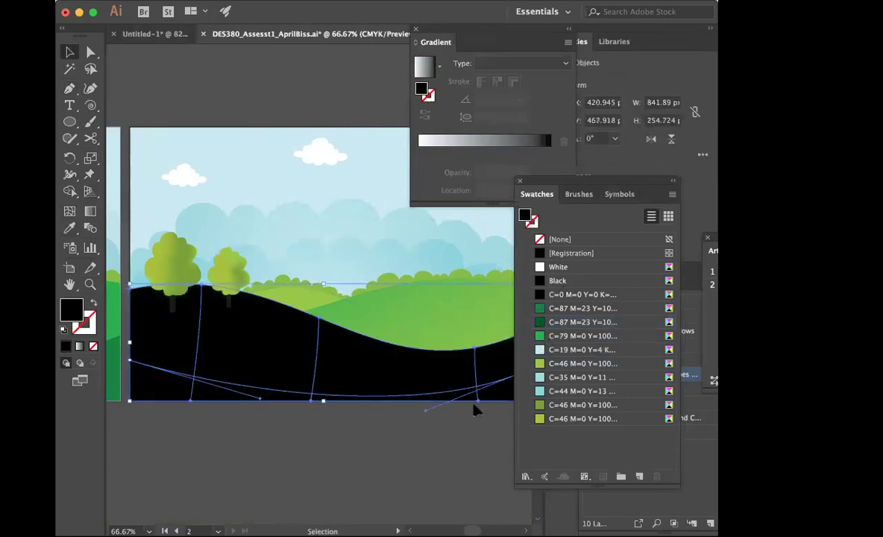
pyautogui.click(365, 462)
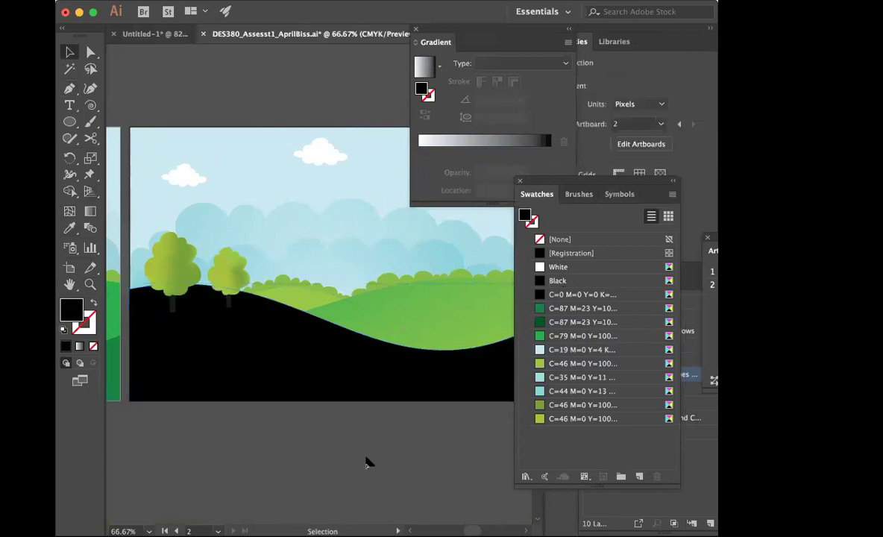
# Step: Fill the front hill and the middle hill separately with the dark green C=87 M=23 Y=100 K=11 1 copy swatch
pyautogui.click(184, 400)
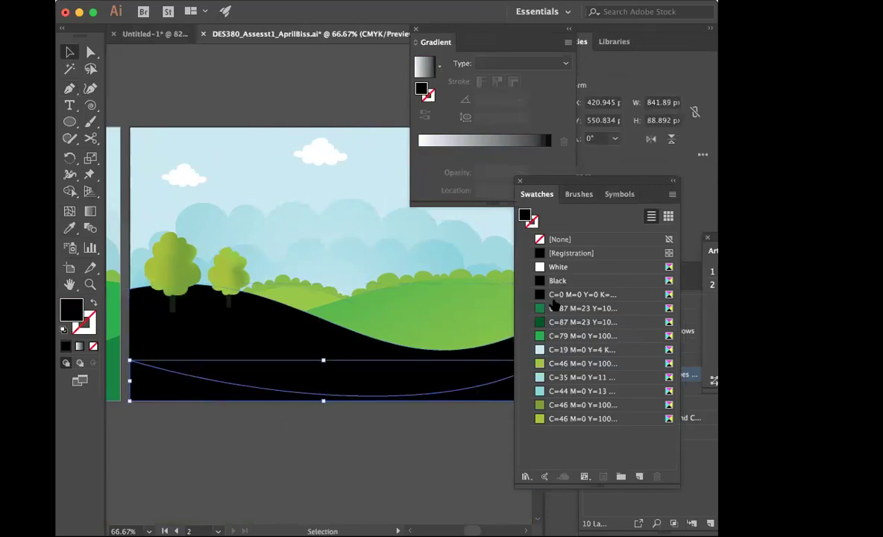
pyautogui.click(583, 321)
pyautogui.click(338, 337)
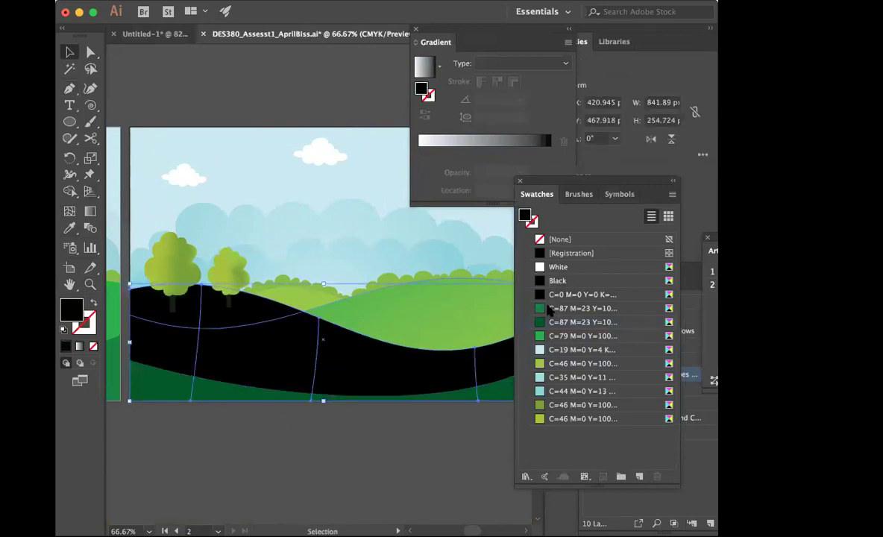
pyautogui.click(561, 321)
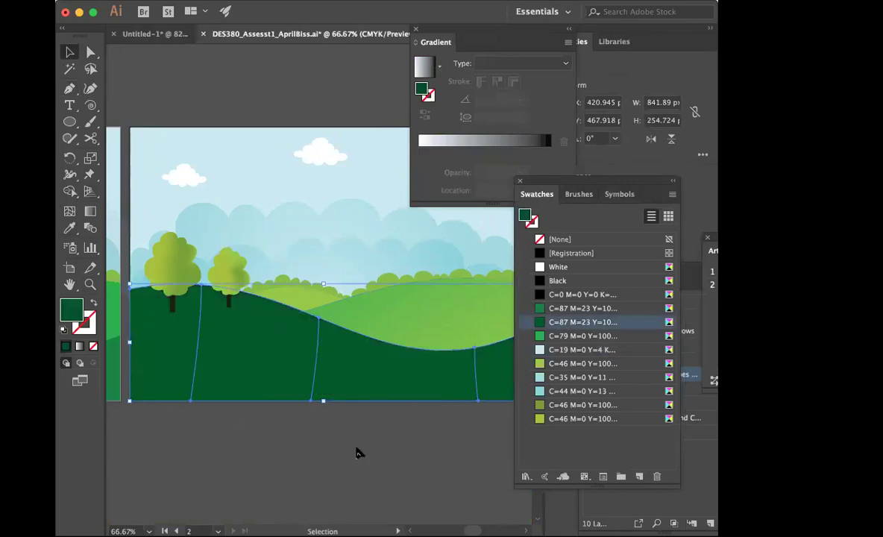
pyautogui.click(357, 453)
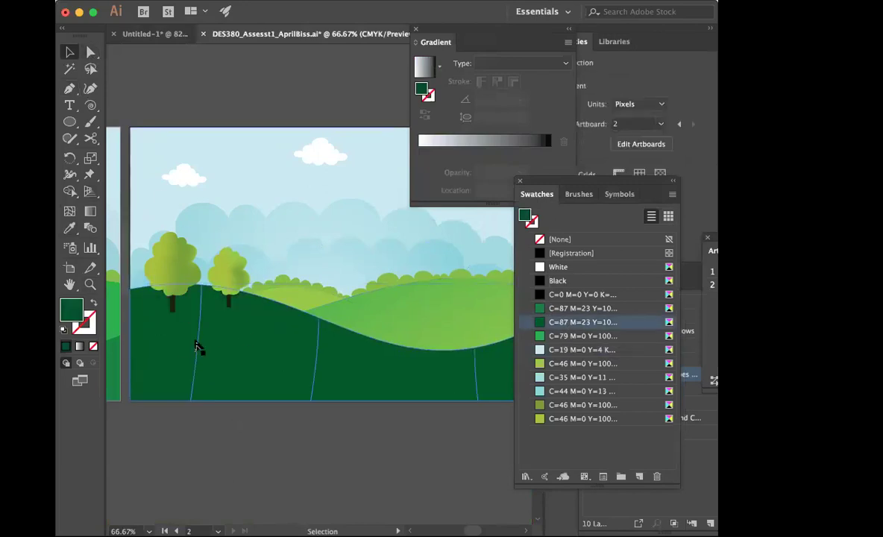
# Step: Undo the dark green fills and mesh lines on both hills, and clear the selection on the smaller tree's crown
pyautogui.press('super+z')
pyautogui.press('super+z')
pyautogui.press('super+z')
pyautogui.press('super+z')
pyautogui.press('super+z')
pyautogui.press('super+z')
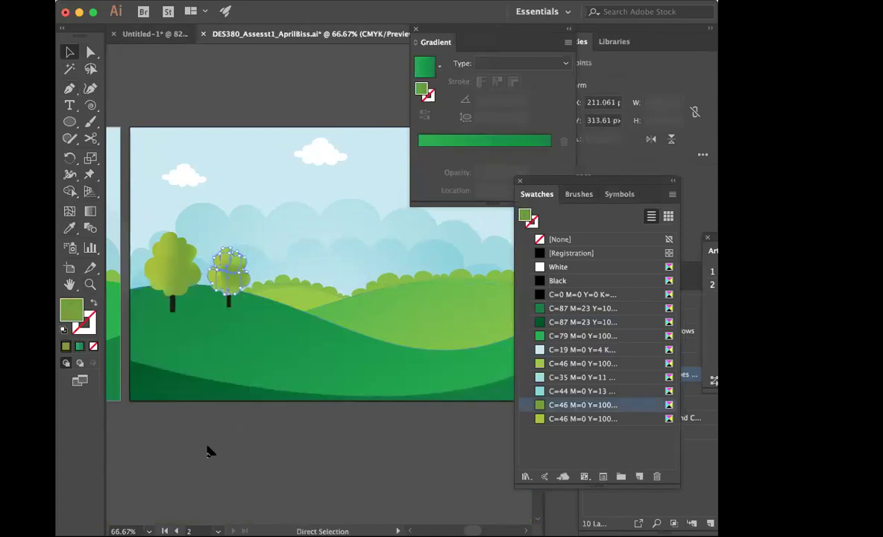
pyautogui.click(70, 51)
pyautogui.click(137, 78)
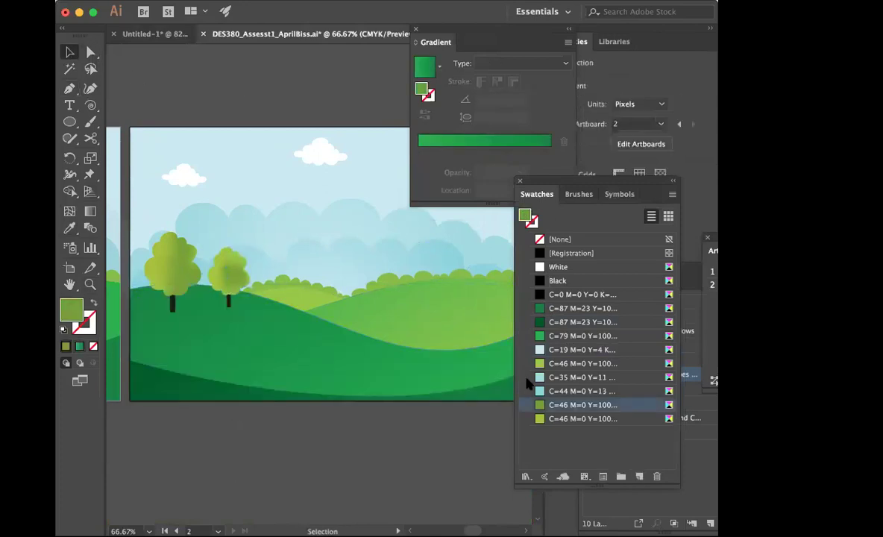
# Step: Move the swatch and layer lists apart and check what the Base Shapes layer holds by toggling its visibility
pyautogui.moveTo(546, 183); pyautogui.dragTo(690, 269)
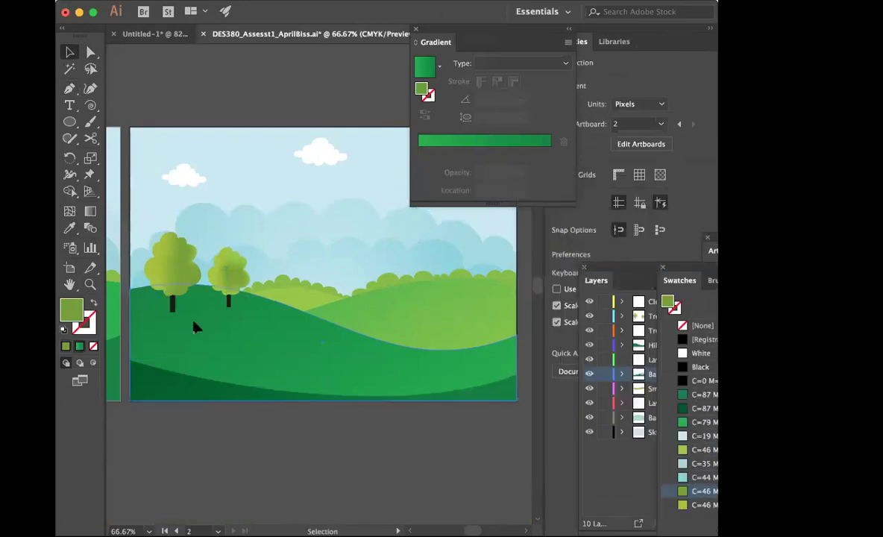
pyautogui.click(195, 328)
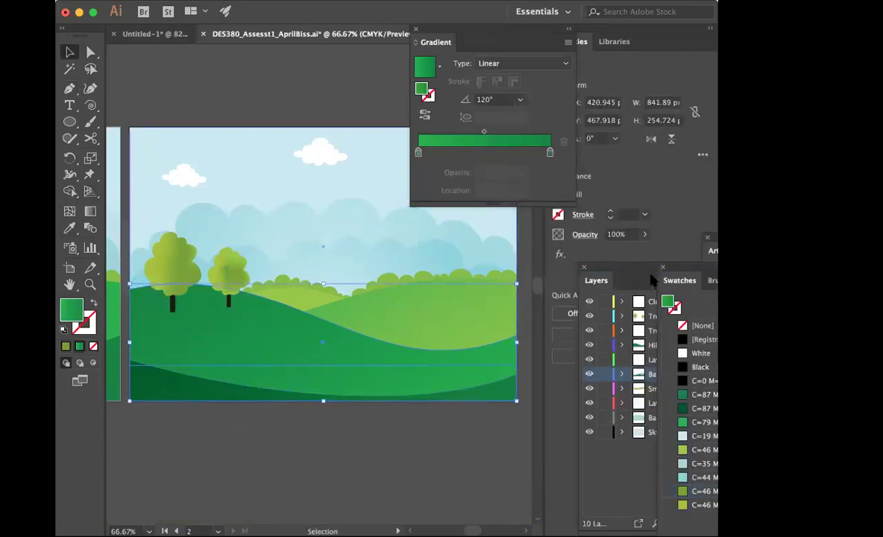
pyautogui.moveTo(638, 273); pyautogui.dragTo(587, 274)
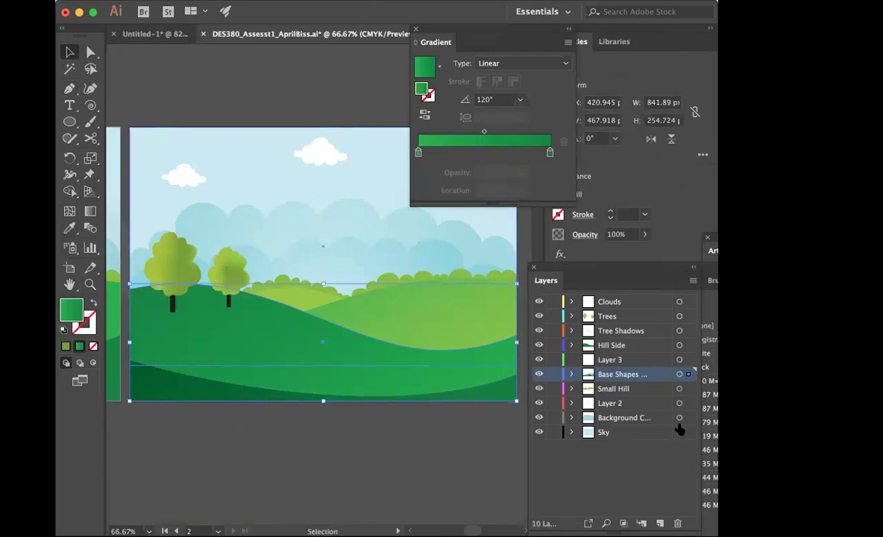
pyautogui.click(538, 374)
pyautogui.click(539, 373)
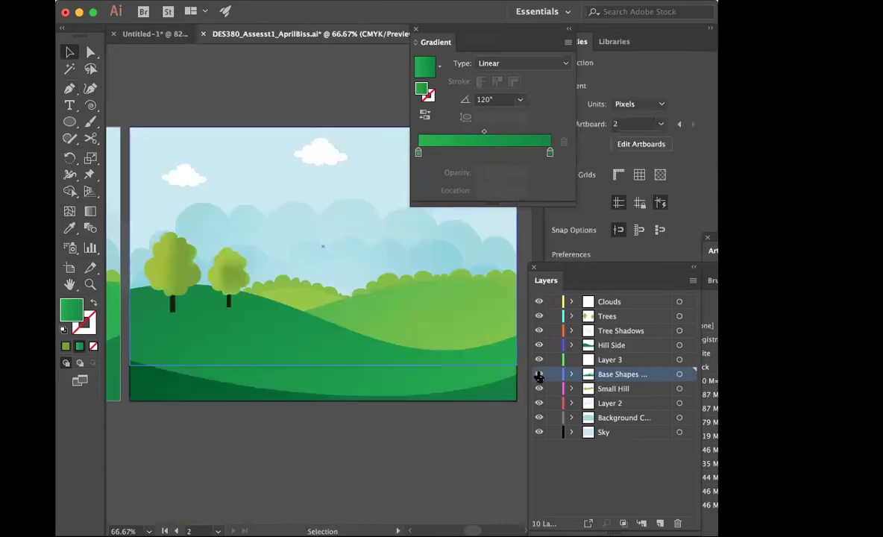
# Step: Add gradient mesh to the large middle hill with four lines running down from its crest and one following its curve
pyautogui.click(306, 319)
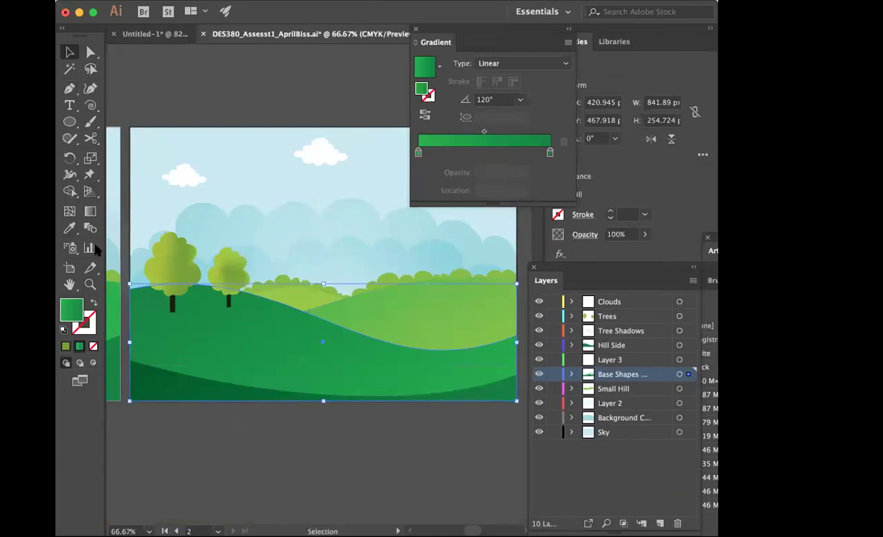
pyautogui.click(68, 212)
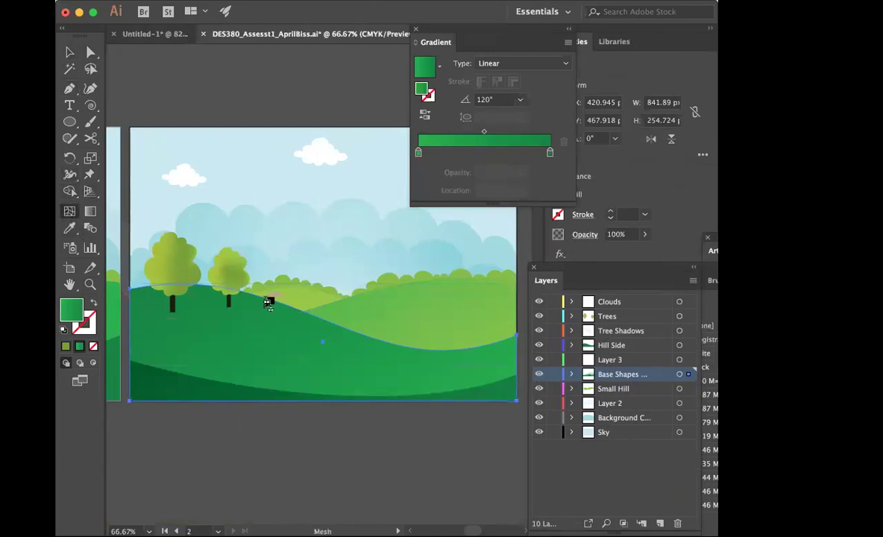
pyautogui.click(266, 301)
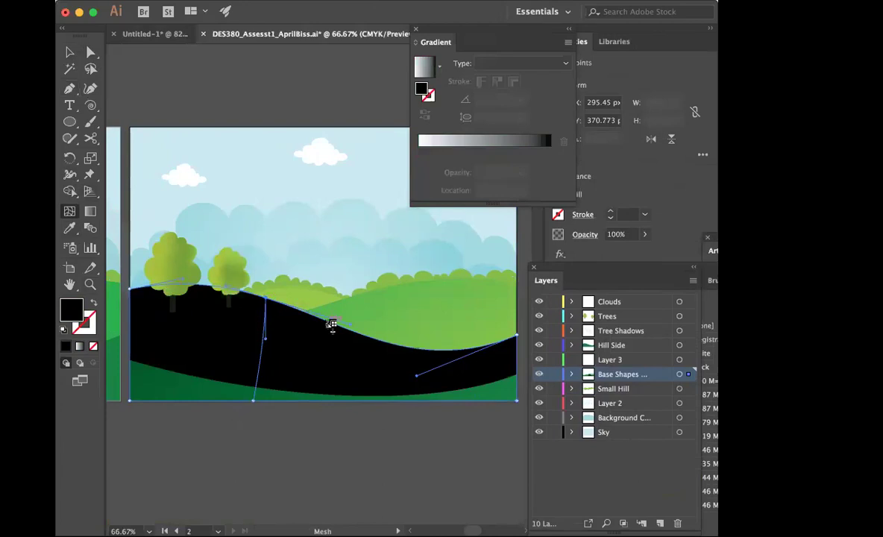
pyautogui.click(337, 326)
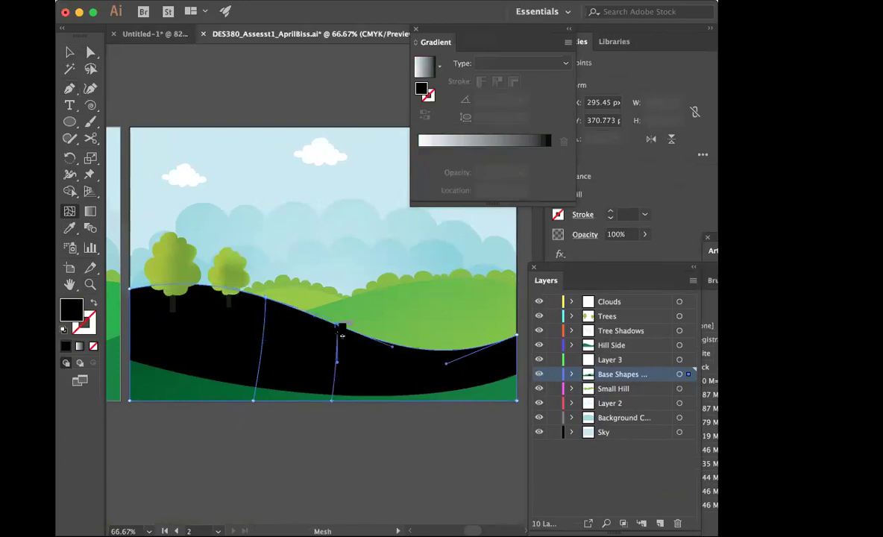
pyautogui.click(470, 351)
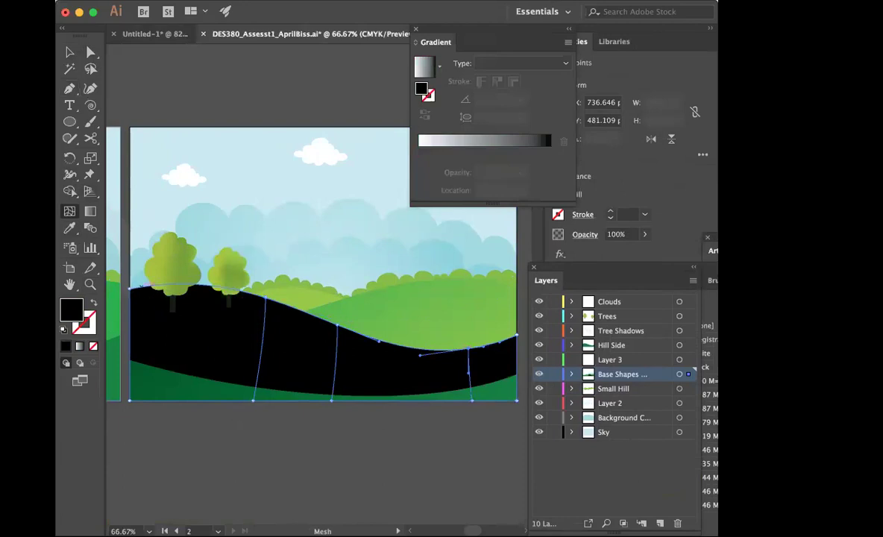
pyautogui.click(131, 317)
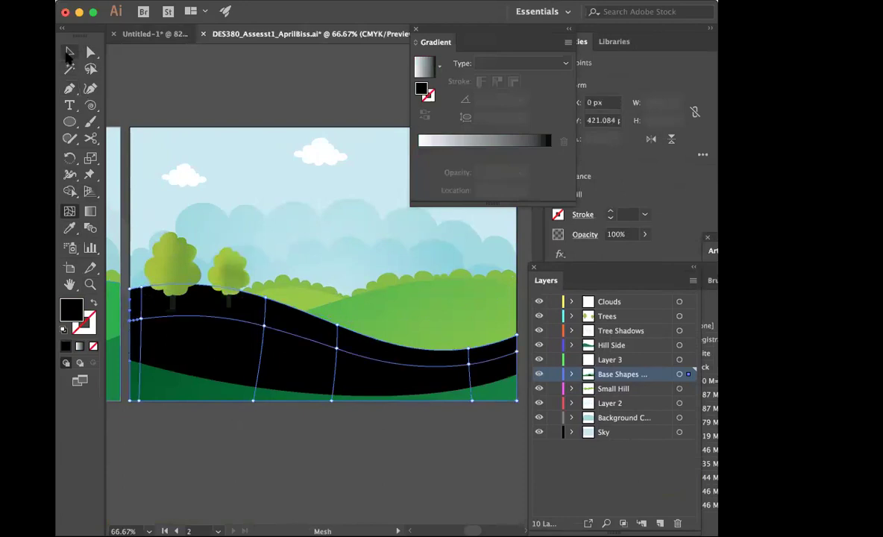
# Step: Color the mesh points along the middle hill's crest with the darker olive C=46 M=0 Y=100 swatch
pyautogui.click(91, 52)
pyautogui.click(282, 327)
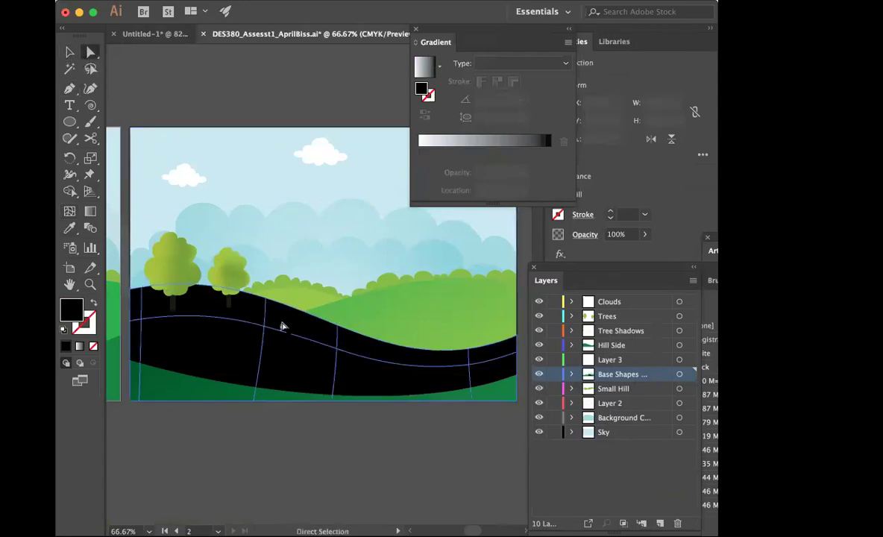
pyautogui.click(266, 298)
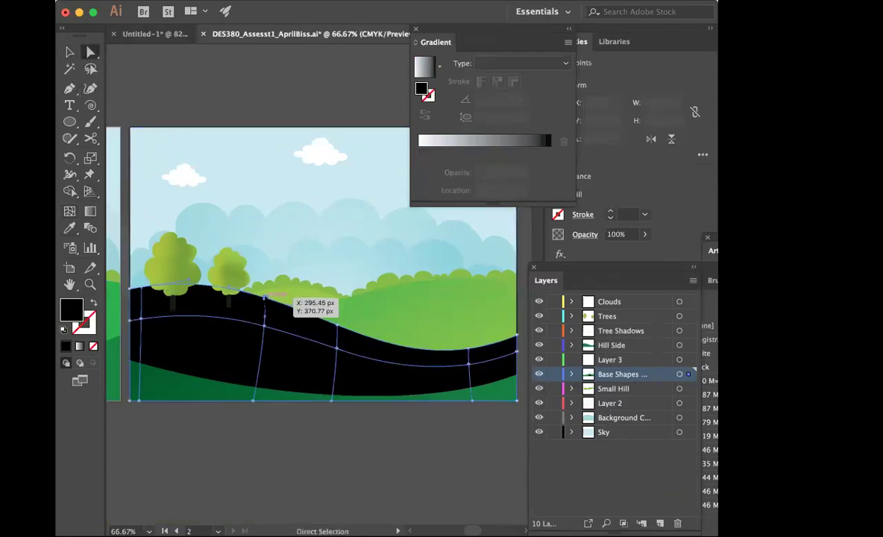
pyautogui.keyDown('shift'); pyautogui.click(337, 326); pyautogui.keyUp('shift')
pyautogui.keyDown('shift'); pyautogui.click(468, 348); pyautogui.keyUp('shift')
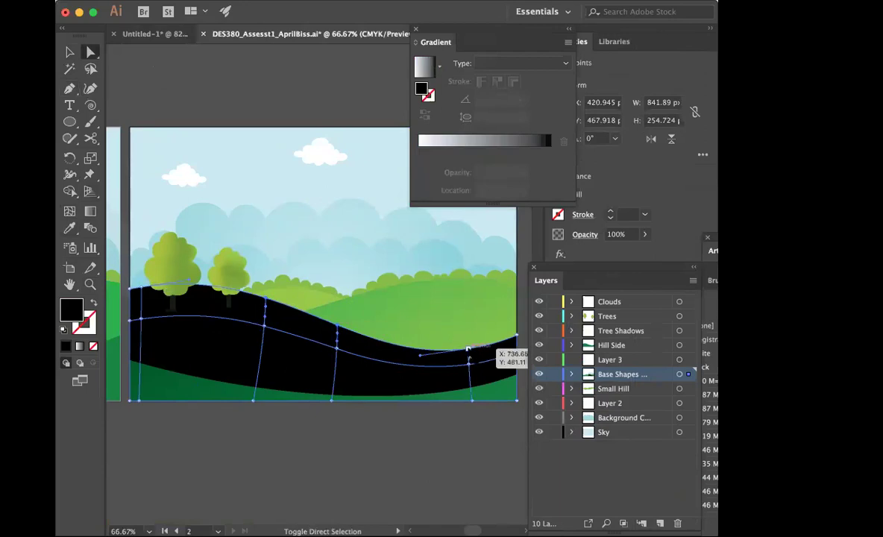
pyautogui.keyDown('shift'); pyautogui.click(141, 287); pyautogui.keyUp('shift')
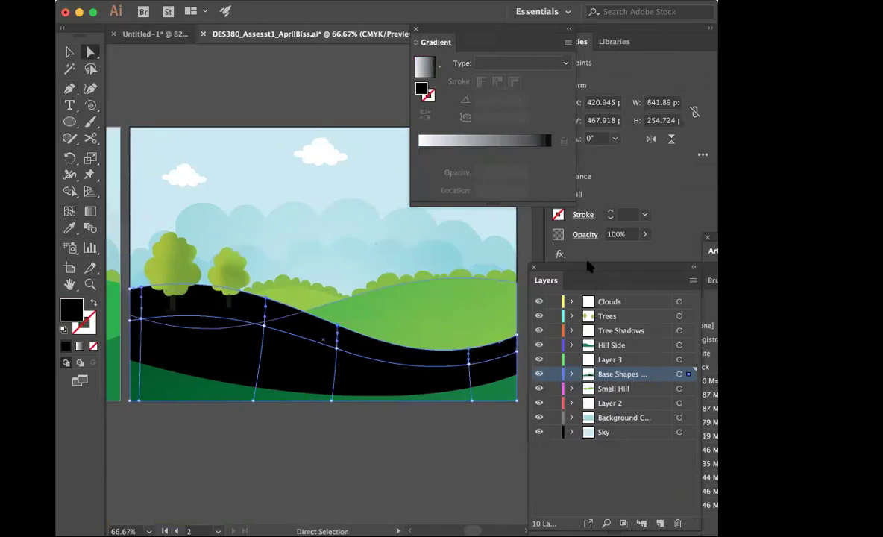
pyautogui.moveTo(619, 270); pyautogui.dragTo(627, 441)
pyautogui.moveTo(688, 277); pyautogui.dragTo(549, 204)
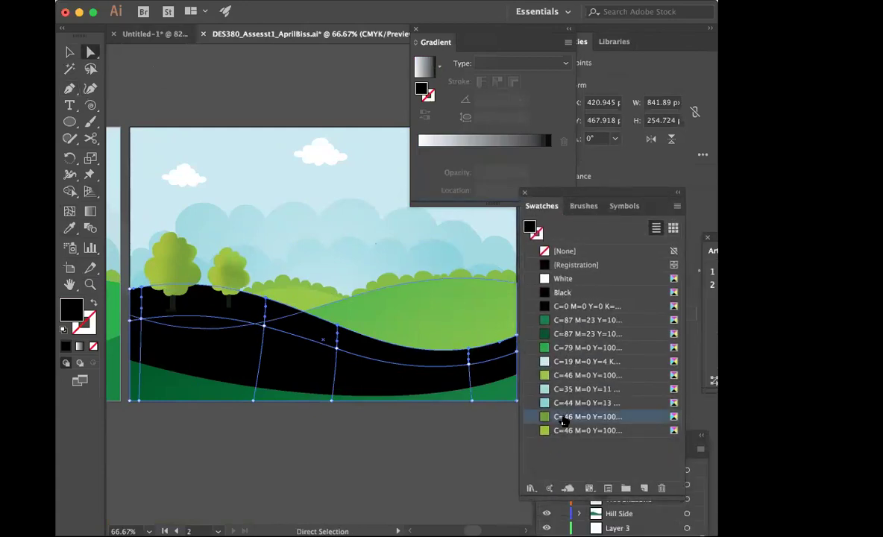
pyautogui.click(562, 420)
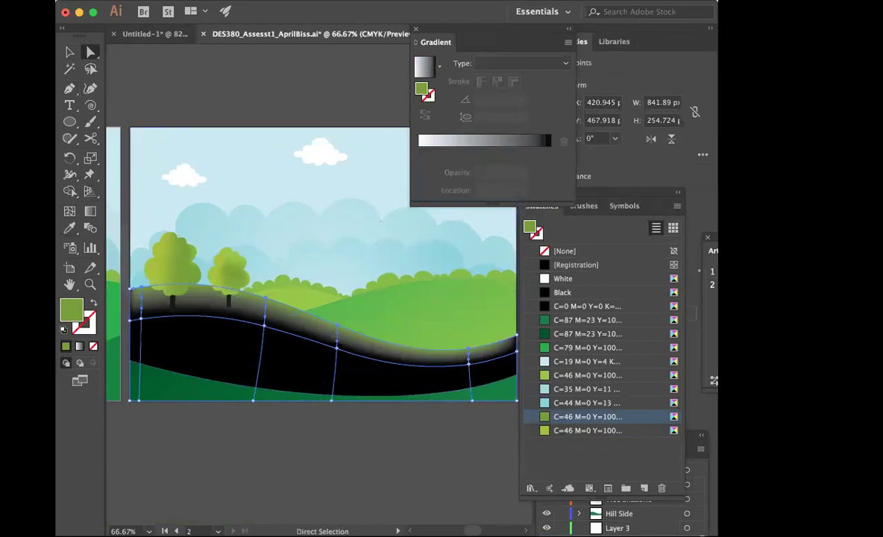
# Step: Fill the entire middle hill mesh with the medium green C=87 M=23 Y=100 swatch
pyautogui.click(70, 52)
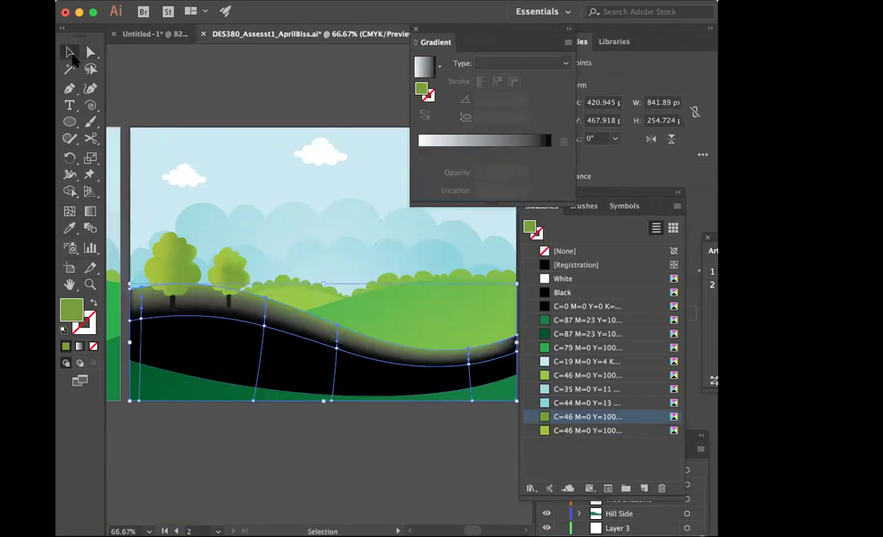
pyautogui.click(346, 344)
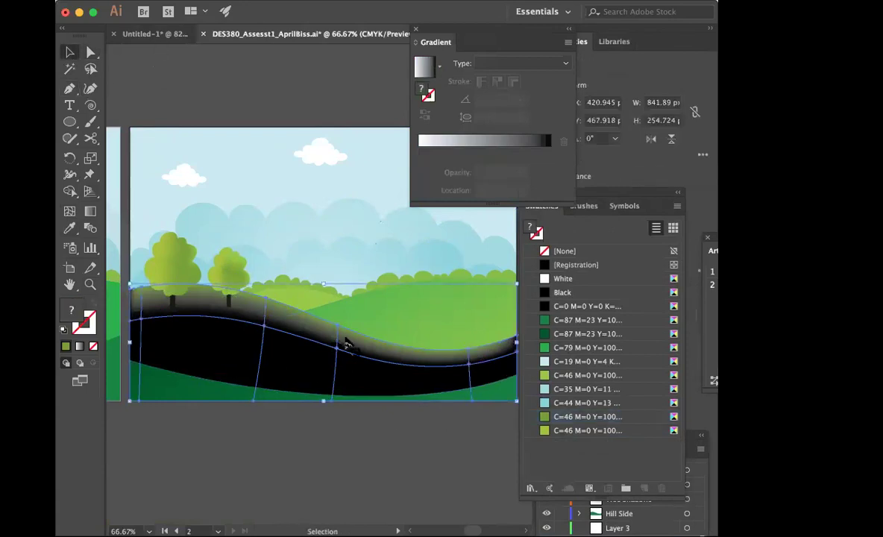
pyautogui.click(558, 320)
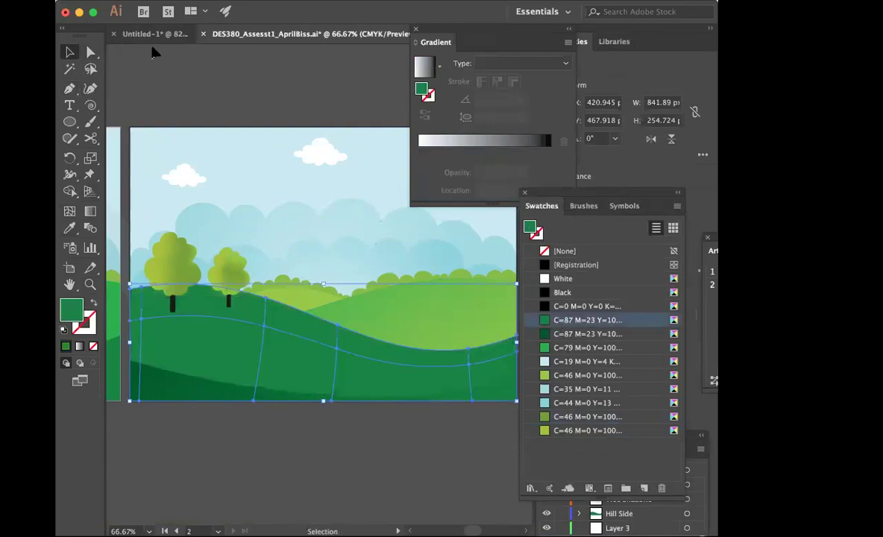
# Step: Reselect the mesh points along the middle hill's crest and apply the darker olive C=46 M=0 Y=100 swatch to them
pyautogui.click(90, 52)
pyautogui.click(266, 300)
pyautogui.click(266, 299)
pyautogui.keyDown('shift'); pyautogui.click(337, 325); pyautogui.keyUp('shift')
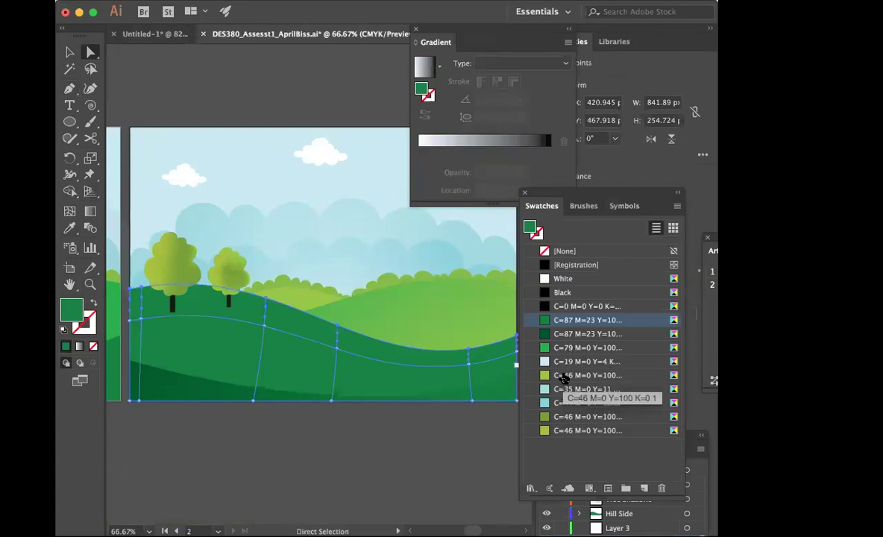
pyautogui.click(561, 418)
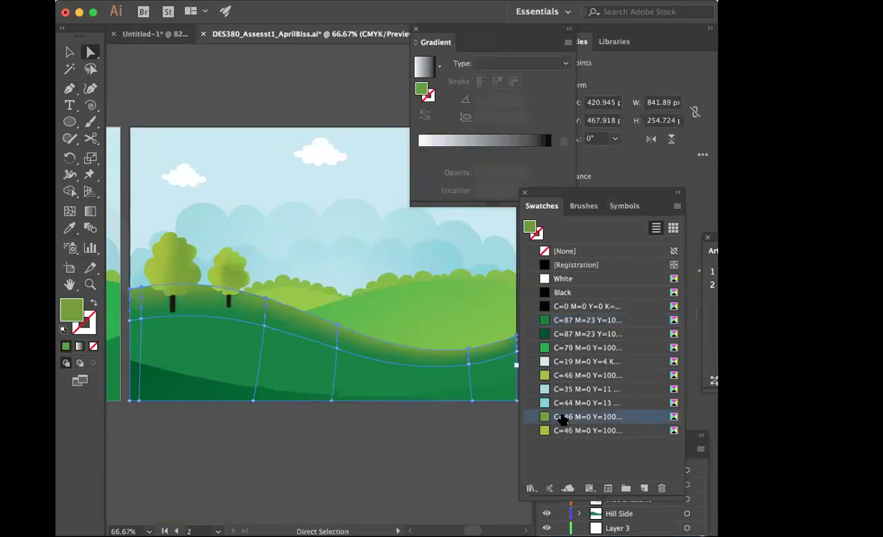
# Step: Try bright green C=79 M=0 Y=100 K=0 1 on the middle hill's inner mesh curve and return it to medium green C=87 M=23 Y=100
pyautogui.click(259, 322)
pyautogui.click(142, 321)
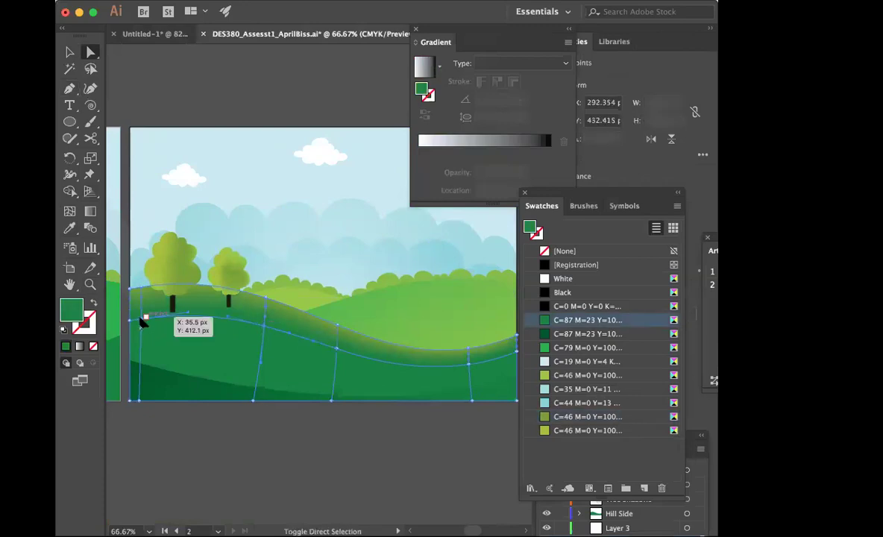
pyautogui.click(131, 321)
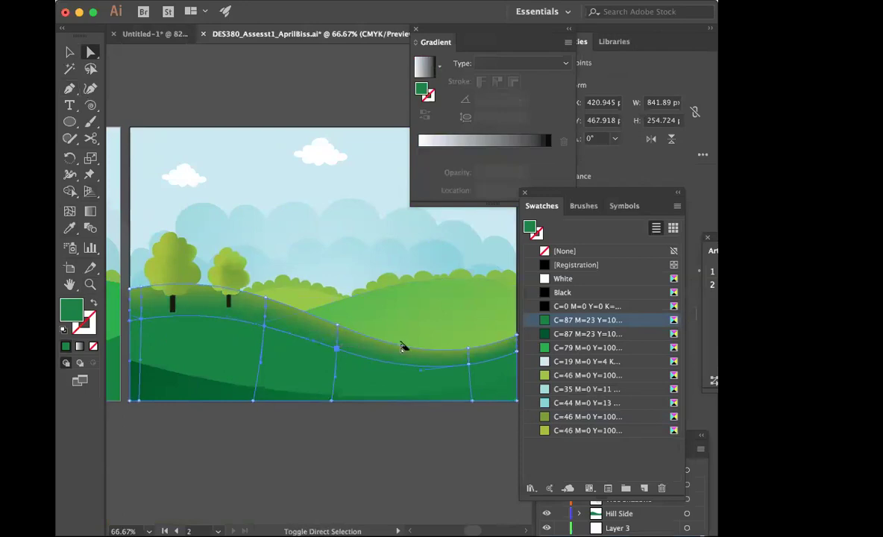
pyautogui.click(470, 366)
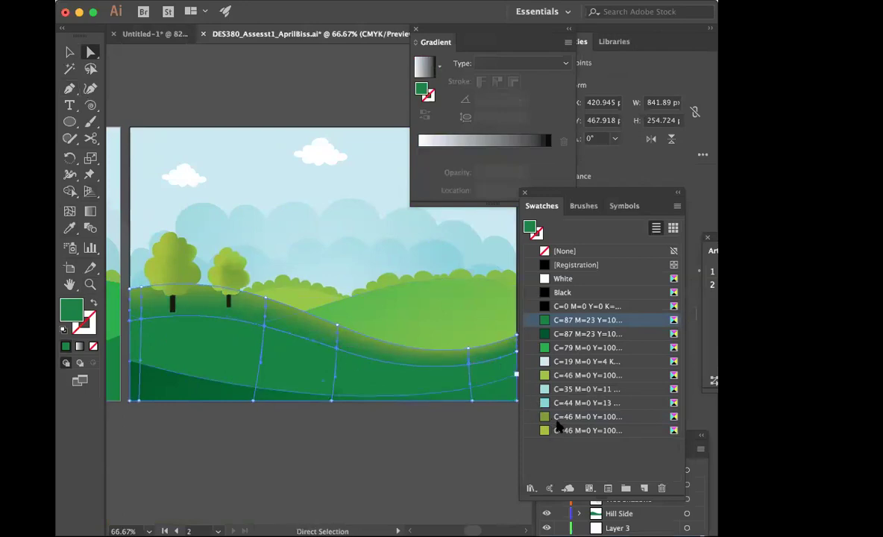
pyautogui.click(564, 348)
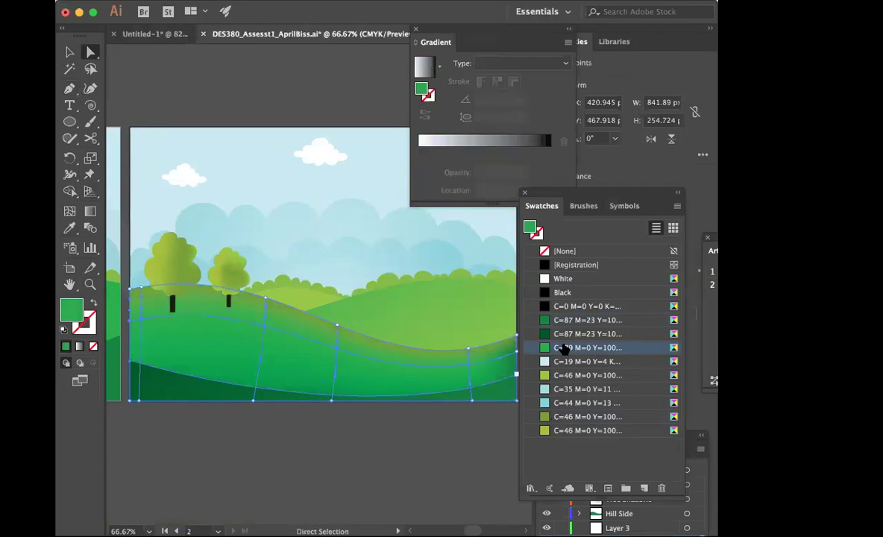
pyautogui.click(556, 321)
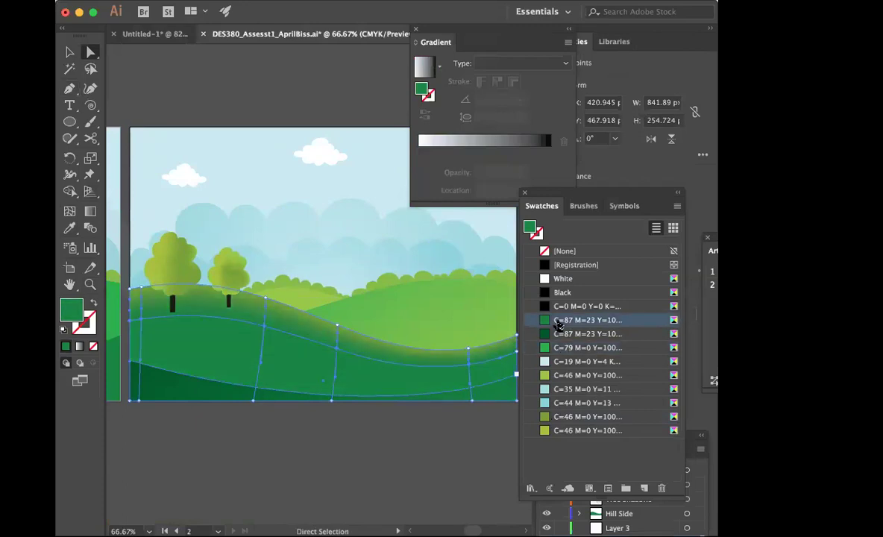
pyautogui.click(415, 442)
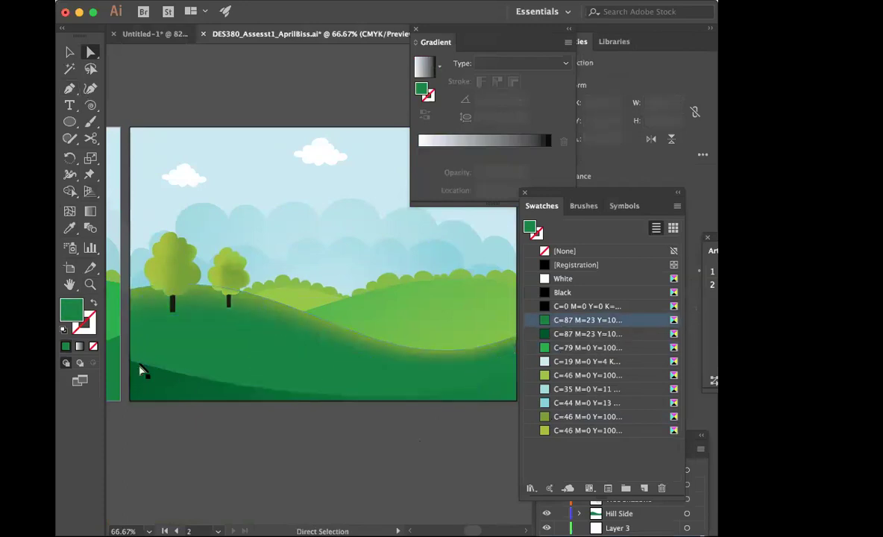
pyautogui.click(142, 319)
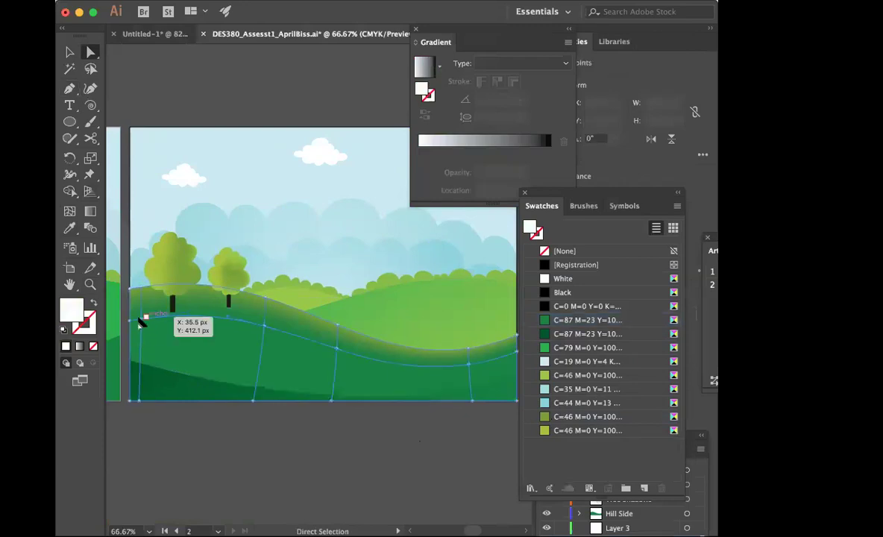
pyautogui.click(138, 400)
pyautogui.click(266, 378)
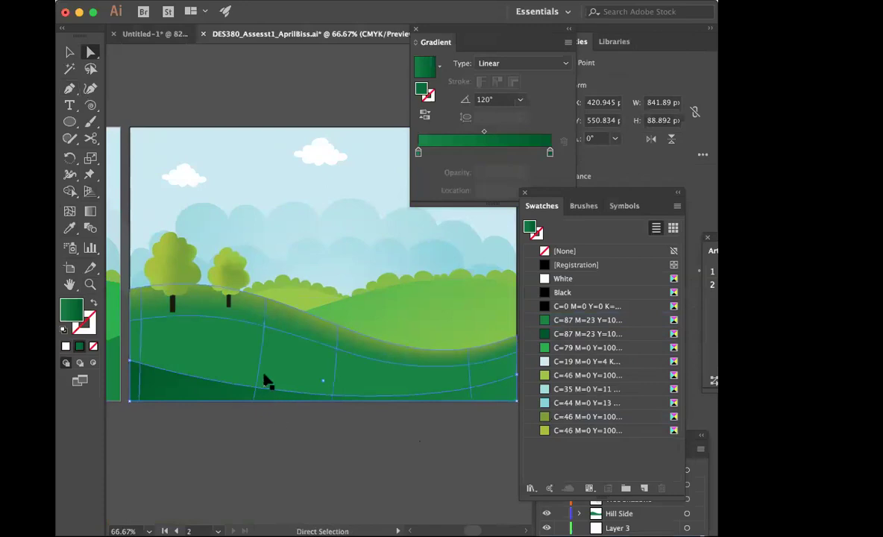
pyautogui.click(277, 426)
pyautogui.click(509, 341)
pyautogui.click(541, 339)
pyautogui.moveTo(366, 400); pyautogui.dragTo(367, 403)
pyautogui.click(347, 387)
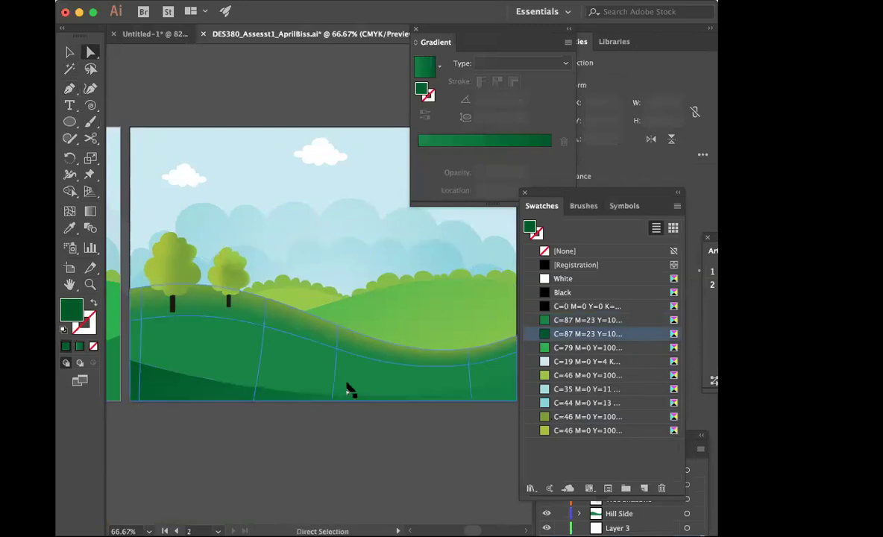
# Step: Try dark green C=87 M=23 Y=100 K=11 1 copy on the middle hill's lower-right mesh patch, and undo it
pyautogui.moveTo(544, 335); pyautogui.dragTo(375, 387)
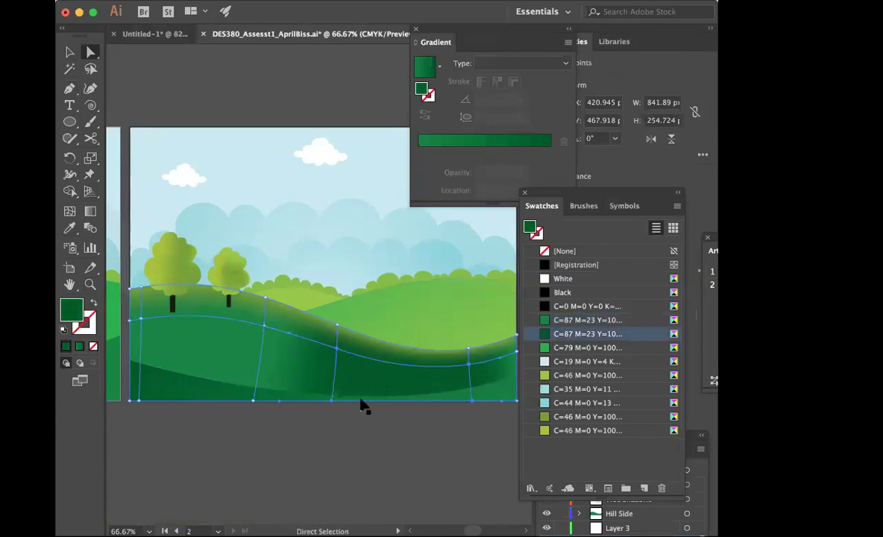
pyautogui.click(381, 486)
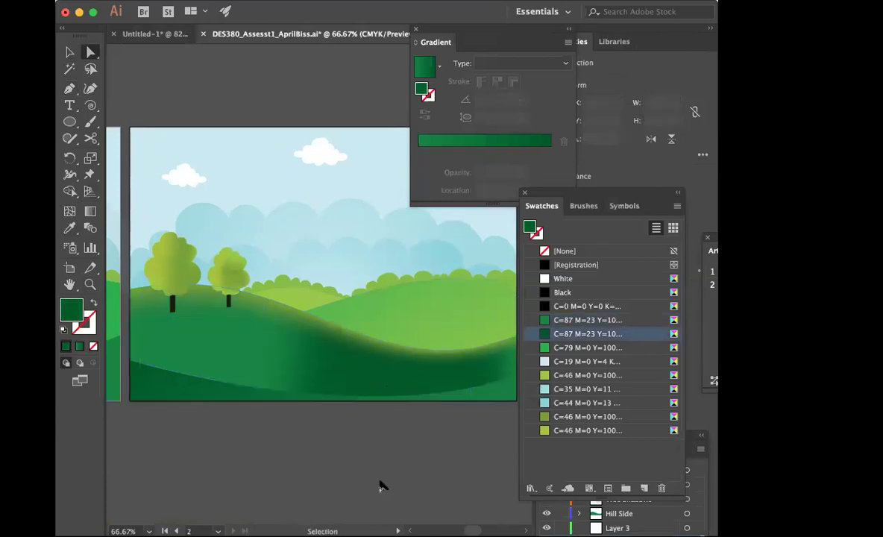
pyautogui.press('super+z')
pyautogui.press('super+z')
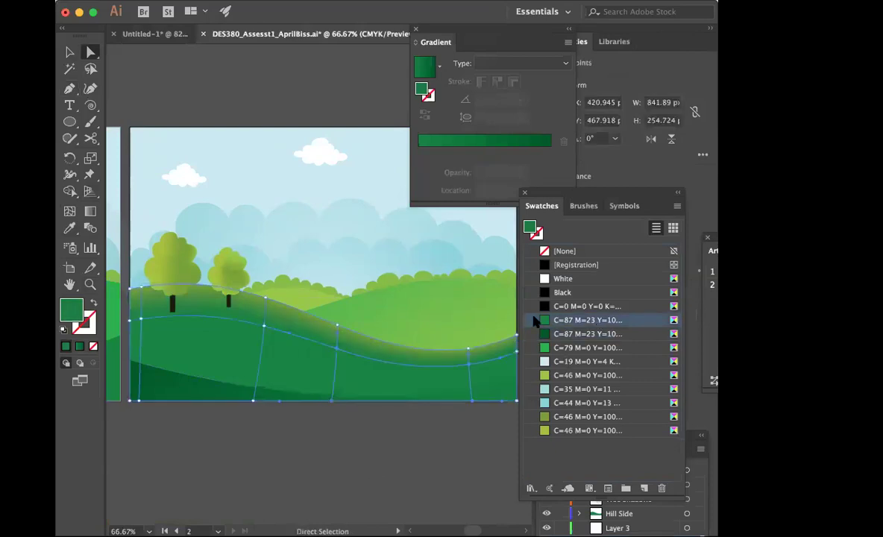
# Step: Darken the mesh patch below the trees and the middle hill's left edge and crest points with C=87 M=23 Y=100 K=11 1 copy
pyautogui.moveTo(545, 335); pyautogui.dragTo(199, 343)
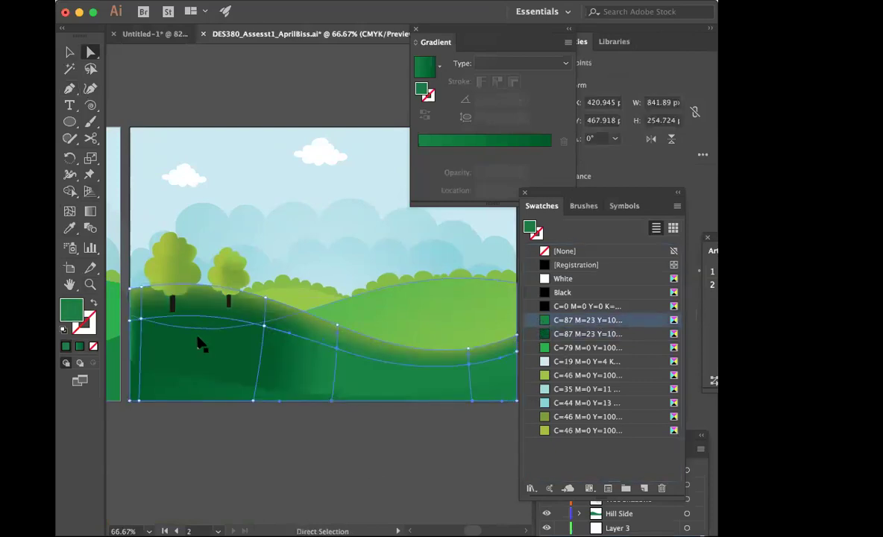
pyautogui.click(259, 450)
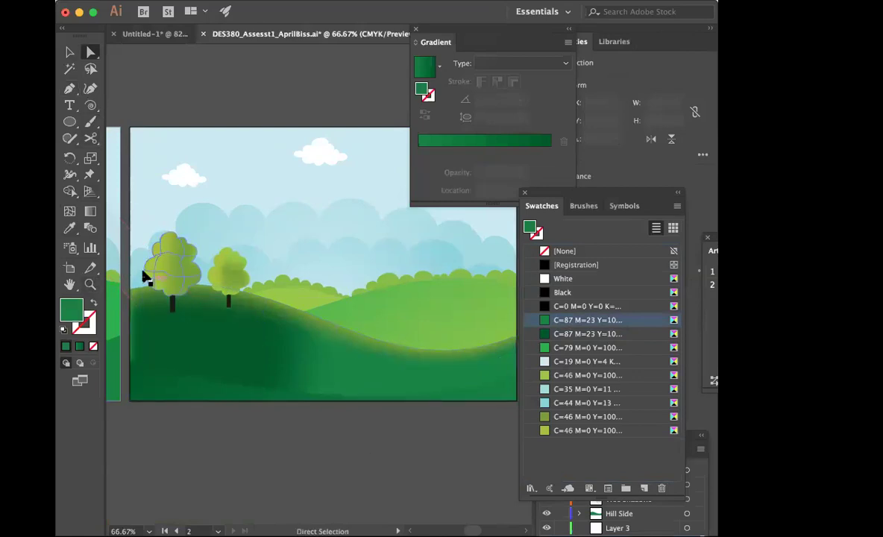
pyautogui.click(130, 290)
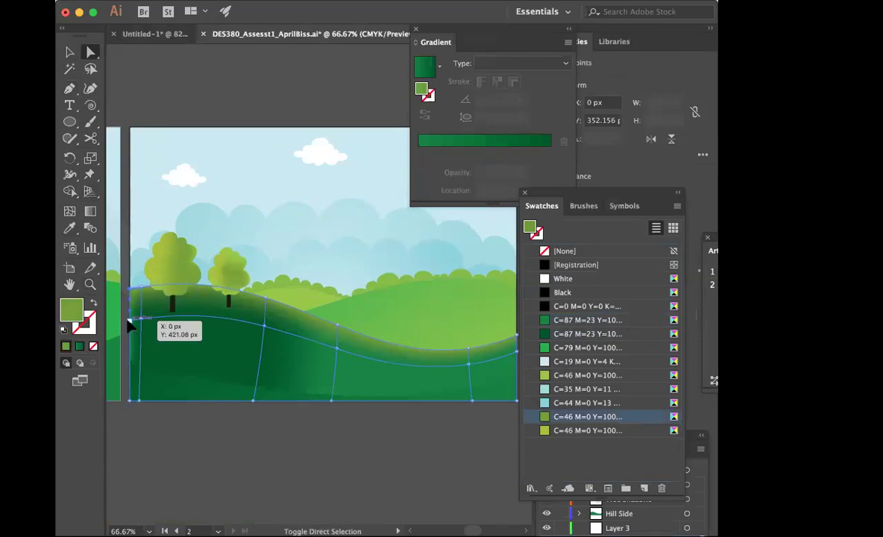
pyautogui.keyDown('shift'); pyautogui.click(129, 320); pyautogui.keyUp('shift')
pyautogui.click(545, 335)
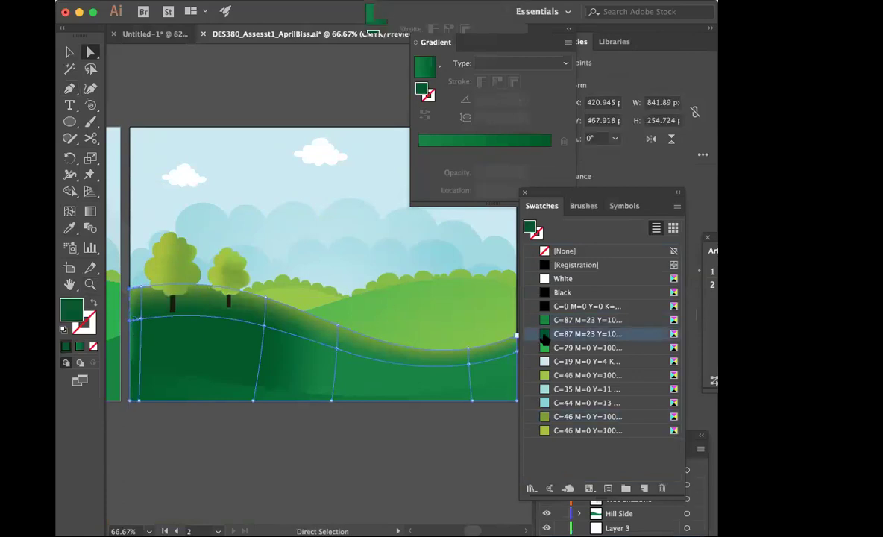
pyautogui.click(378, 473)
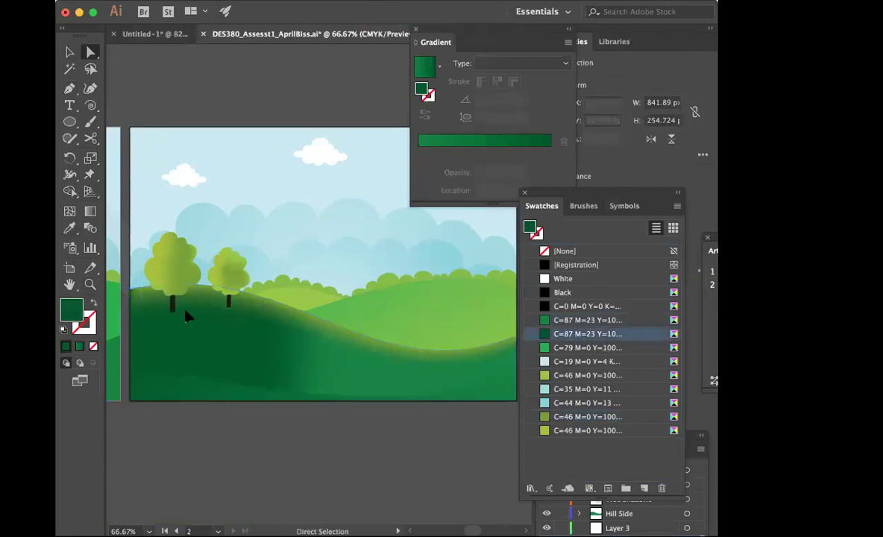
pyautogui.click(142, 290)
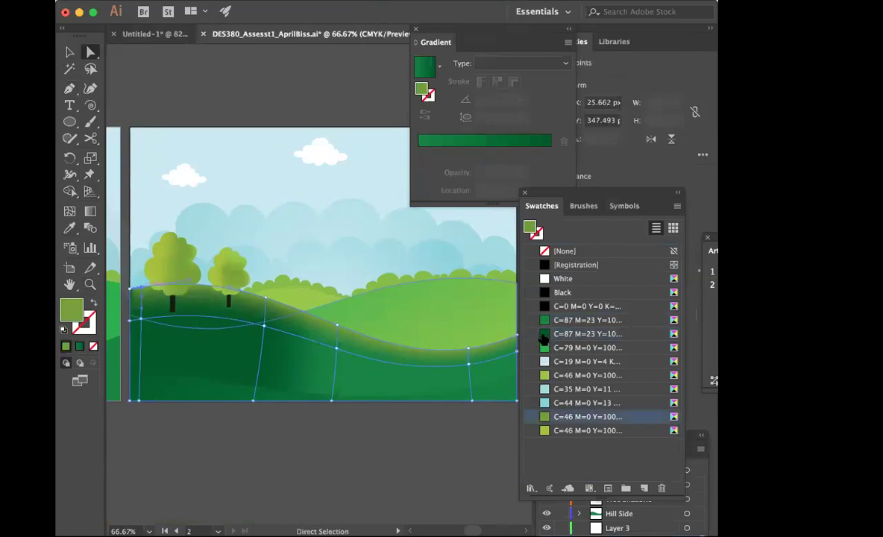
pyautogui.click(544, 336)
pyautogui.click(374, 462)
# Step: Color the mesh point at the centre of the middle hill's inner curve bright green with C=79 M=0 Y=100 K=0 1
pyautogui.click(361, 369)
pyautogui.click(335, 355)
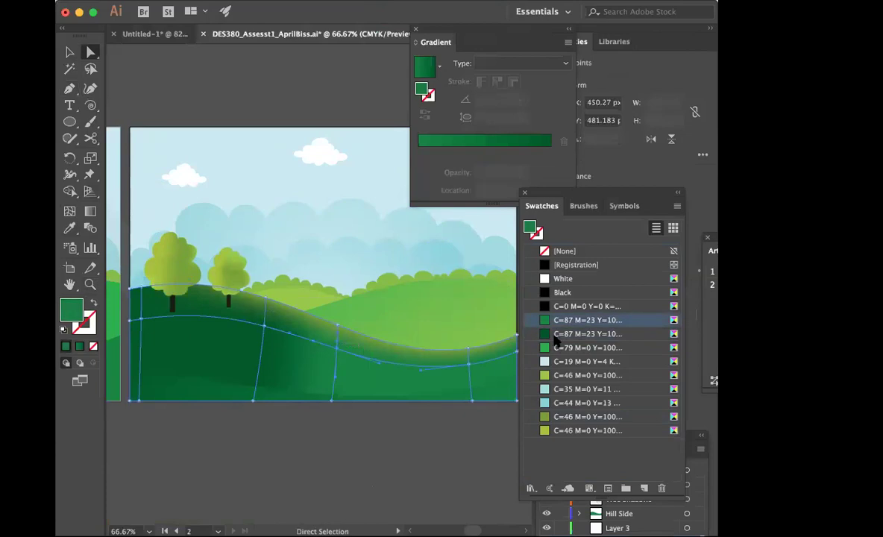
pyautogui.click(556, 347)
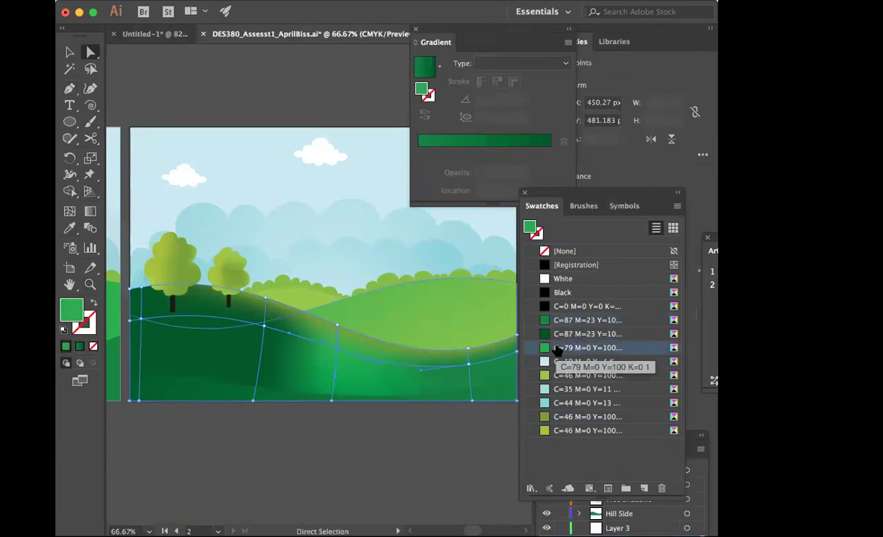
pyautogui.click(418, 446)
# Step: Set the inner-curve mesh point just right of the smaller tree to medium green C=87 M=23 Y=100 and clear the selection
pyautogui.click(357, 380)
pyautogui.click(172, 369)
pyautogui.click(272, 341)
pyautogui.click(263, 333)
pyautogui.click(545, 334)
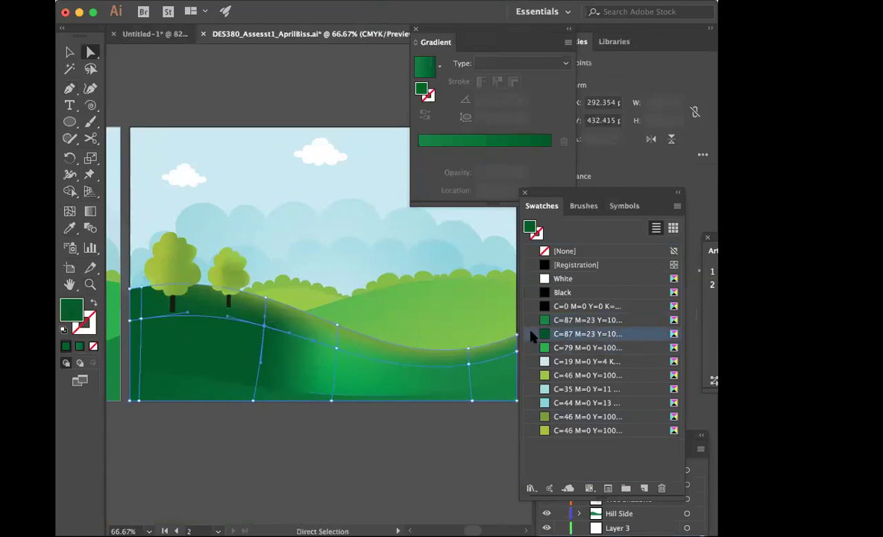
pyautogui.click(545, 320)
pyautogui.click(341, 465)
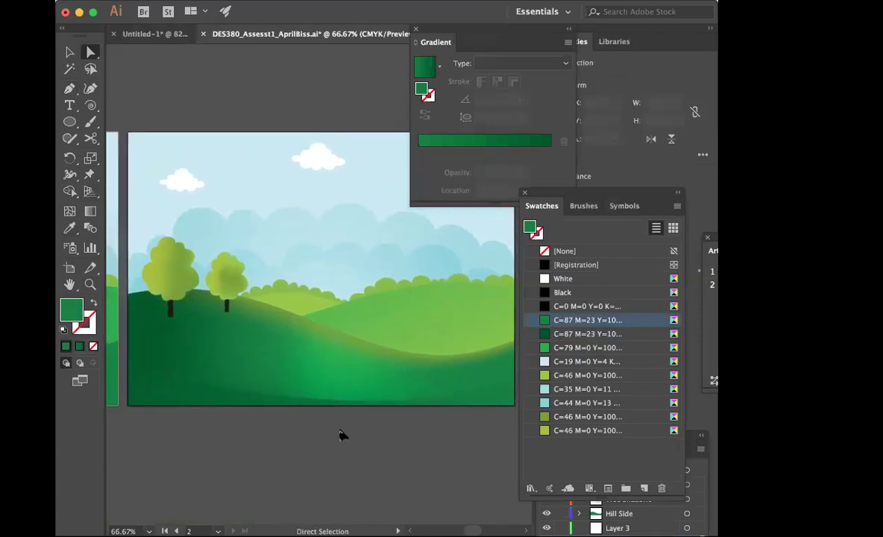
# Step: Examine the front hill shapes, the middle hill's gradient mesh and the overall shading of the landscape
pyautogui.click(190, 396)
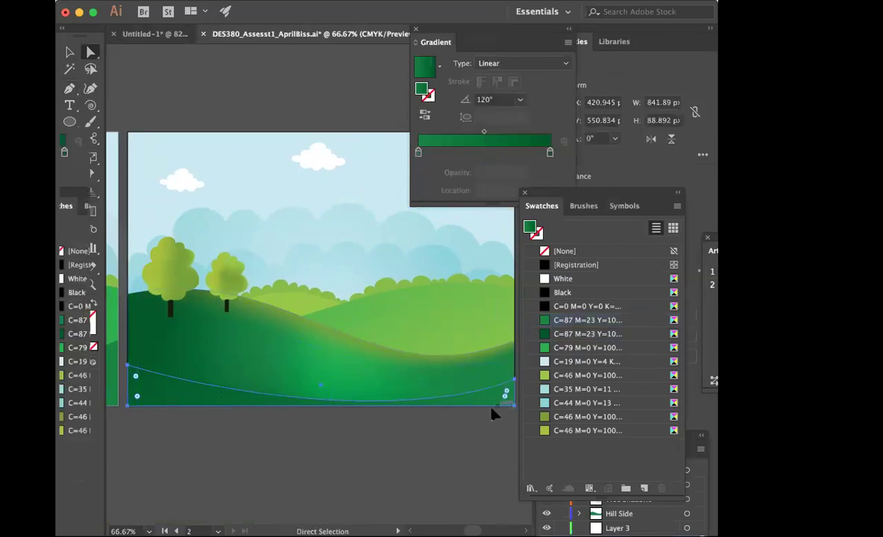
pyautogui.keyDown('shift'); pyautogui.click(142, 350); pyautogui.keyUp('shift')
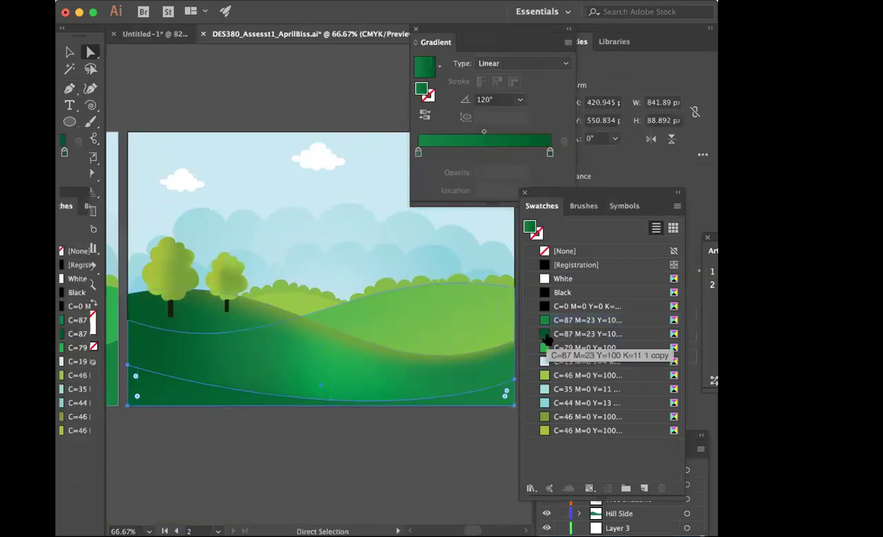
pyautogui.click(361, 452)
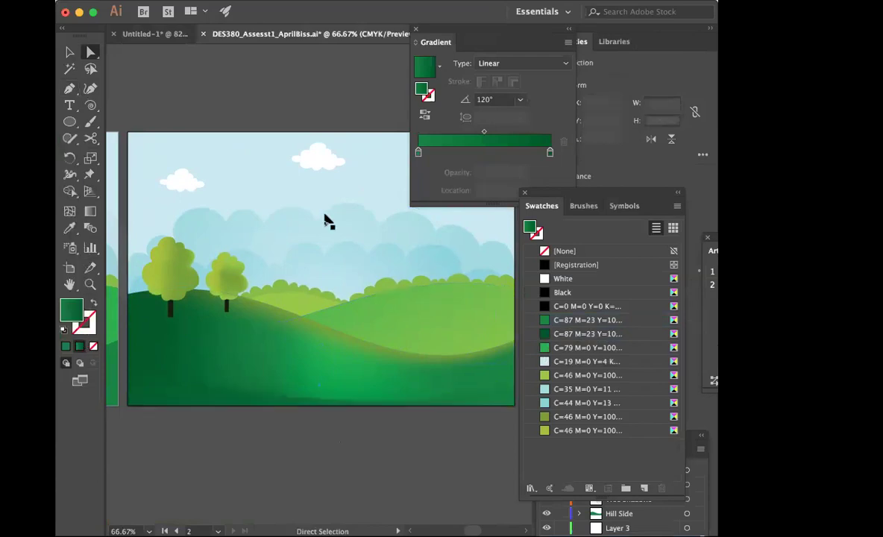
pyautogui.click(422, 403)
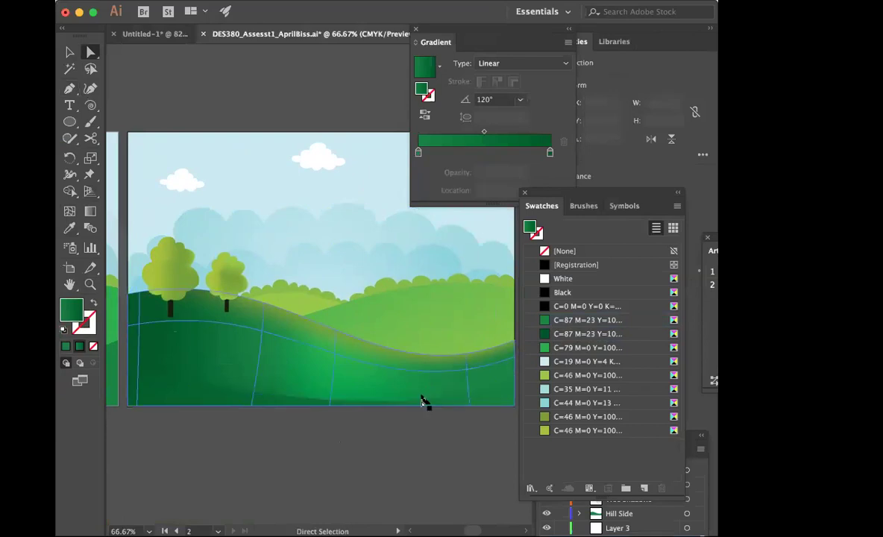
pyautogui.click(171, 191)
pyautogui.click(280, 481)
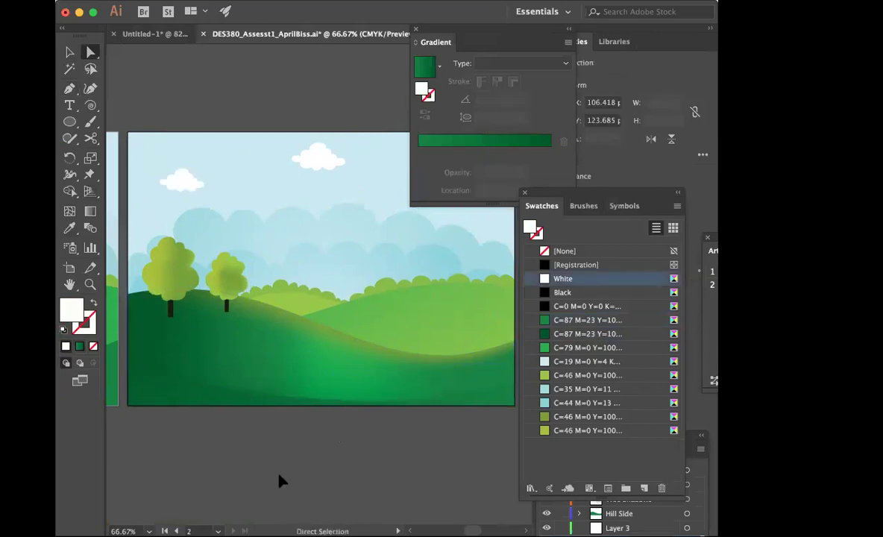
pyautogui.hscroll(-1, 325, 463)
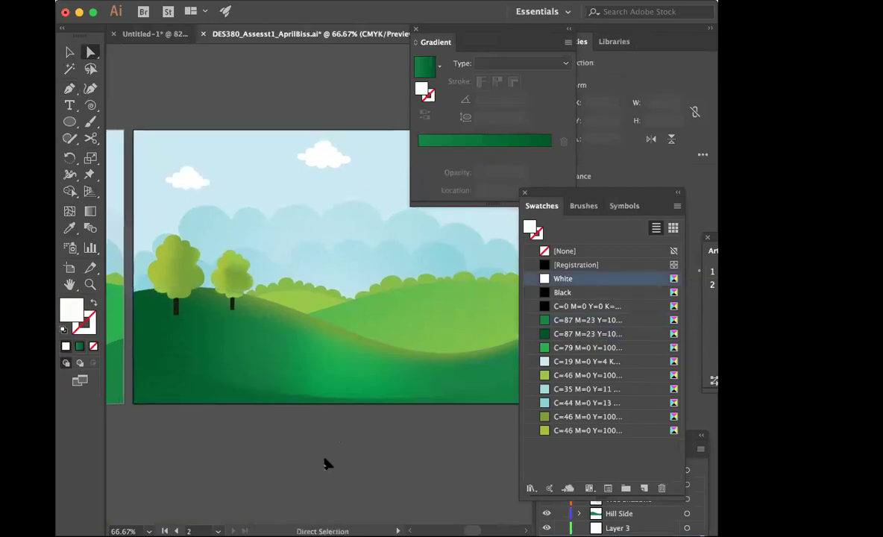
pyautogui.hscroll(5, 326, 463)
pyautogui.hscroll(-3, 326, 464)
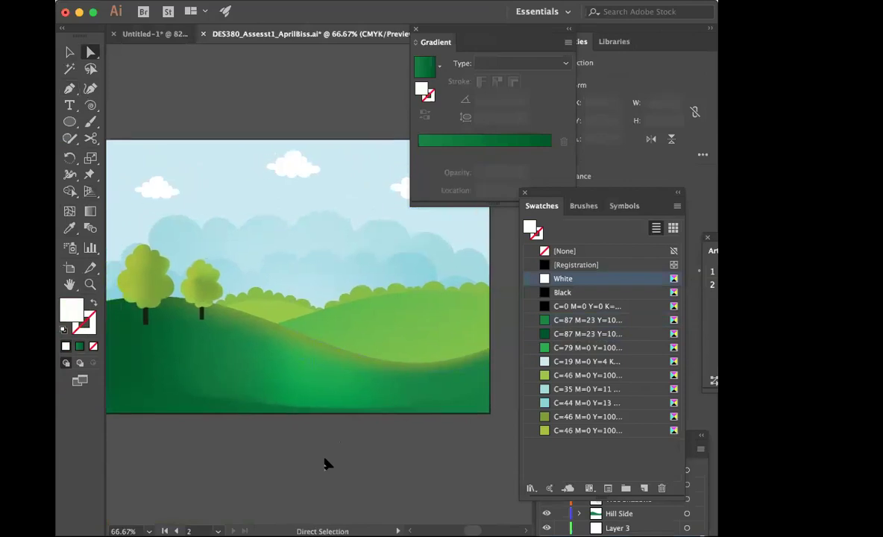
pyautogui.hscroll(-1, 326, 464)
pyautogui.hscroll(-1, 326, 463)
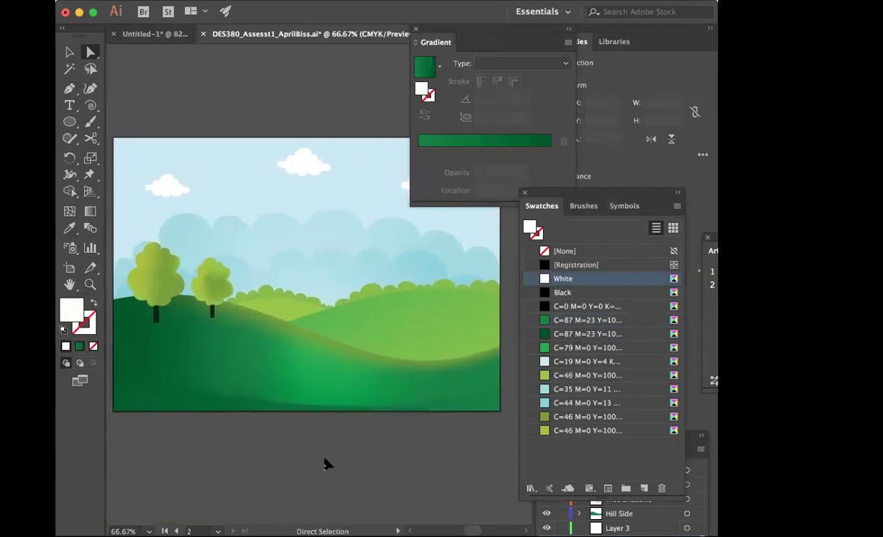
# Step: Open the DES380_Assign1 Illustrator portrait file from the Assignment 1 Demo folder under LIVE LECTURES, Week 1, LL1 in Dropbox
pyautogui.press('super+o')
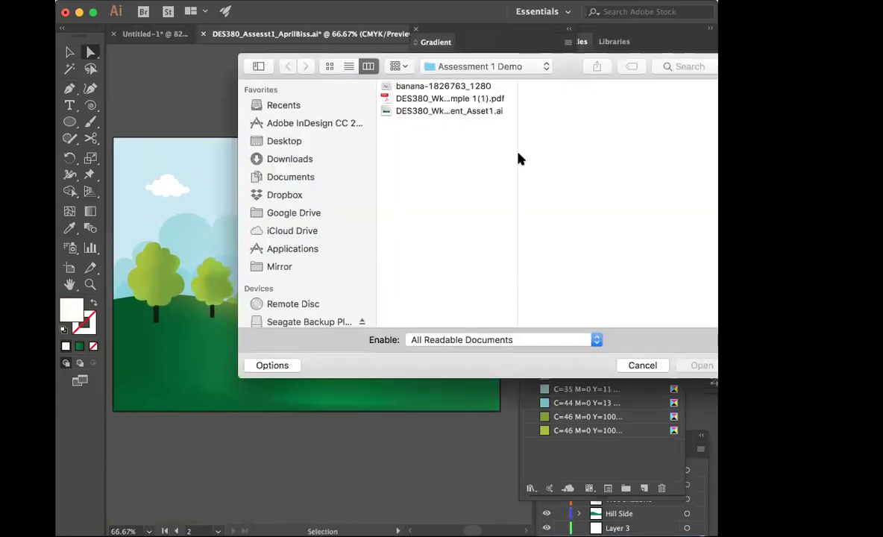
pyautogui.click(276, 176)
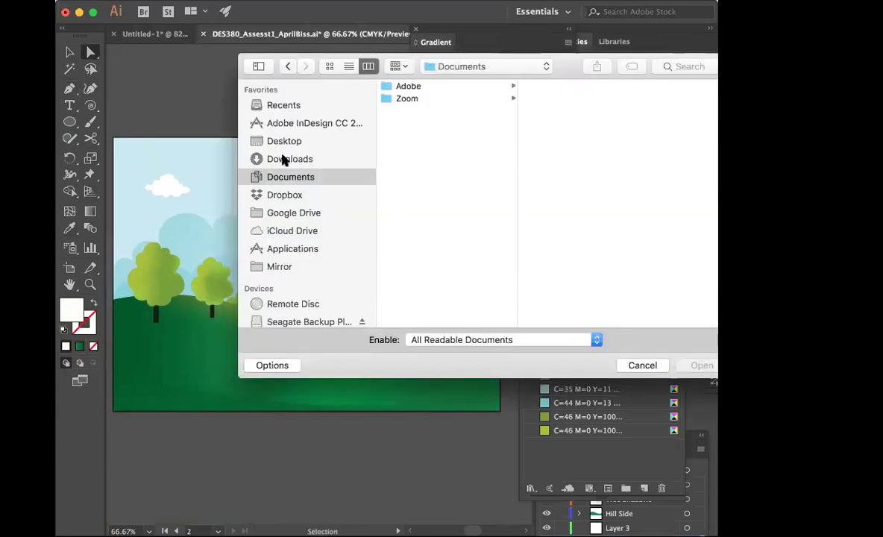
pyautogui.click(314, 200)
pyautogui.click(500, 97)
pyautogui.click(544, 86)
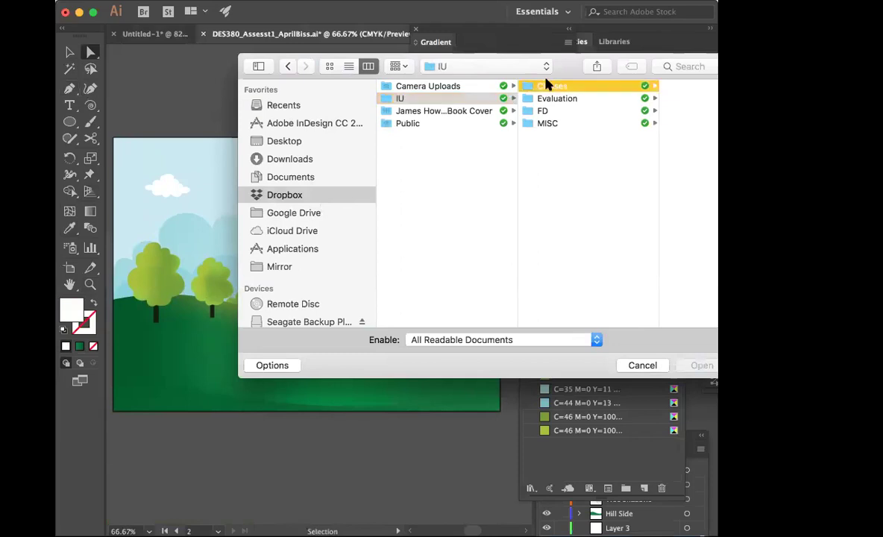
pyautogui.click(615, 86)
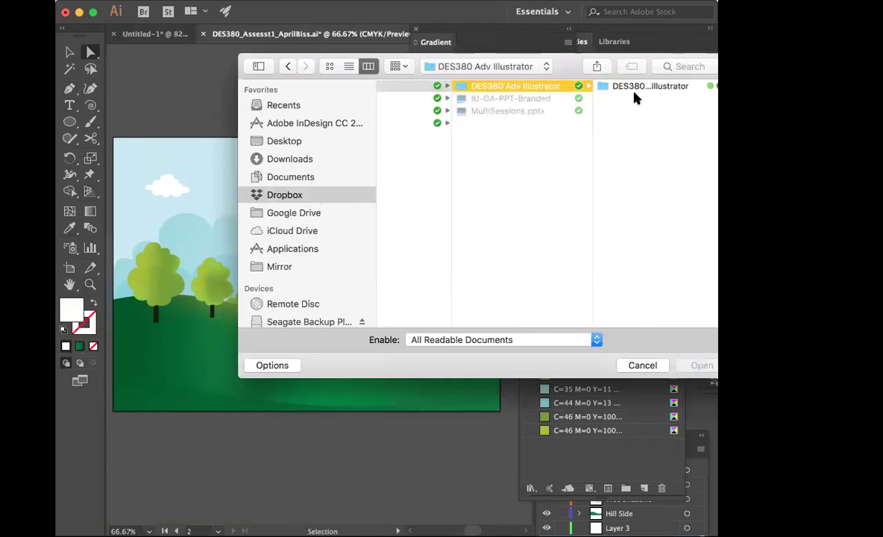
pyautogui.click(640, 86)
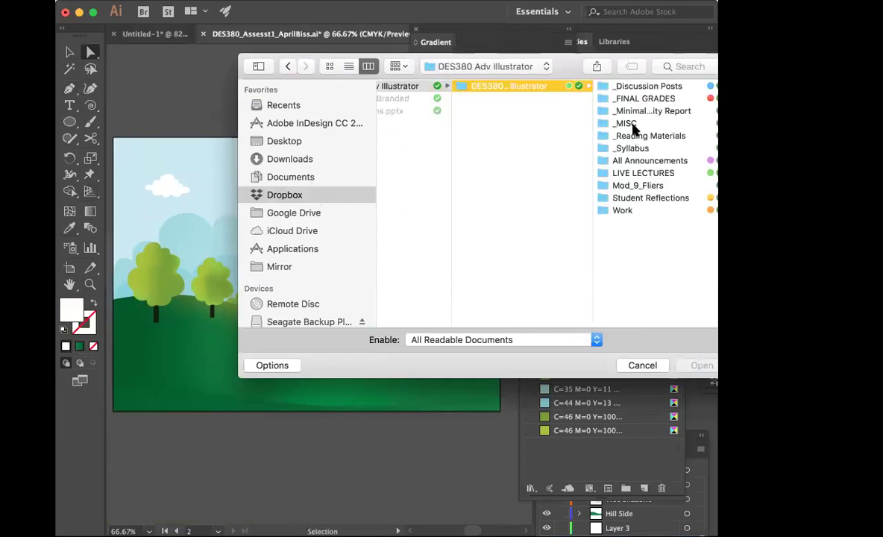
pyautogui.click(638, 174)
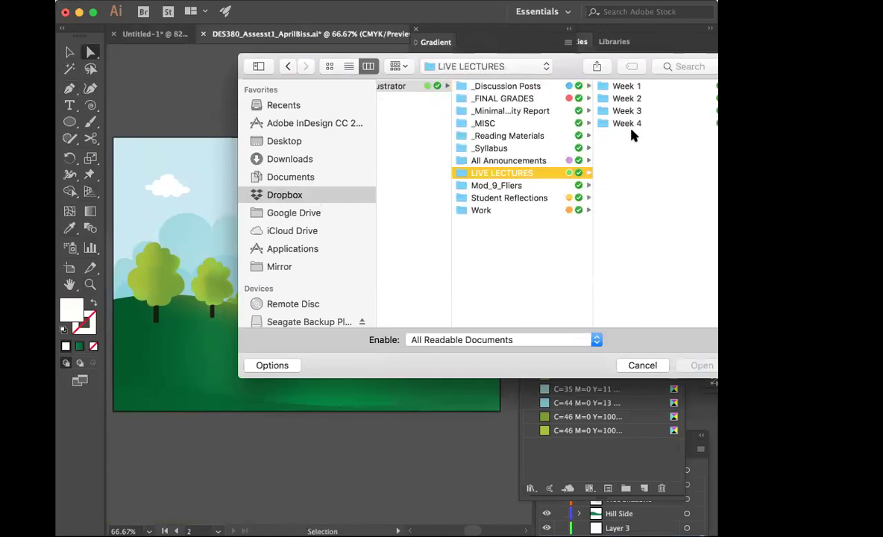
pyautogui.click(629, 88)
pyautogui.click(624, 124)
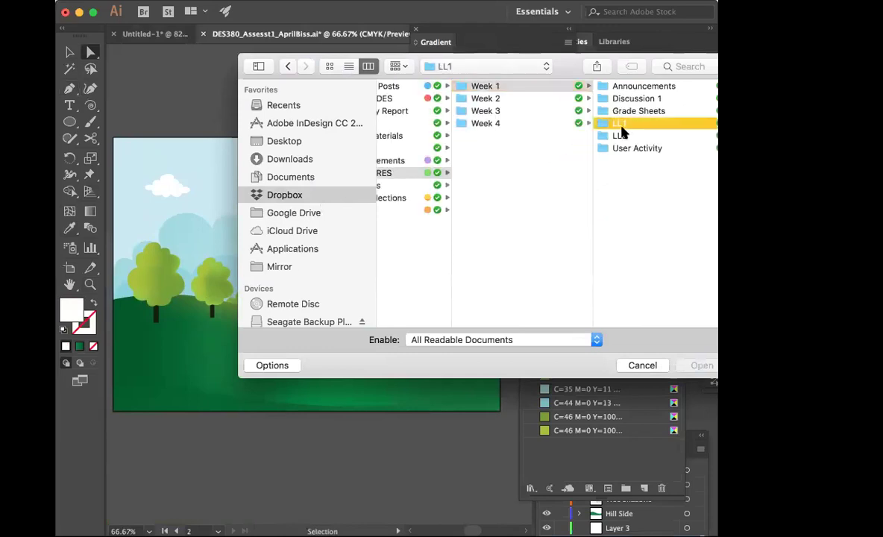
pyautogui.click(641, 87)
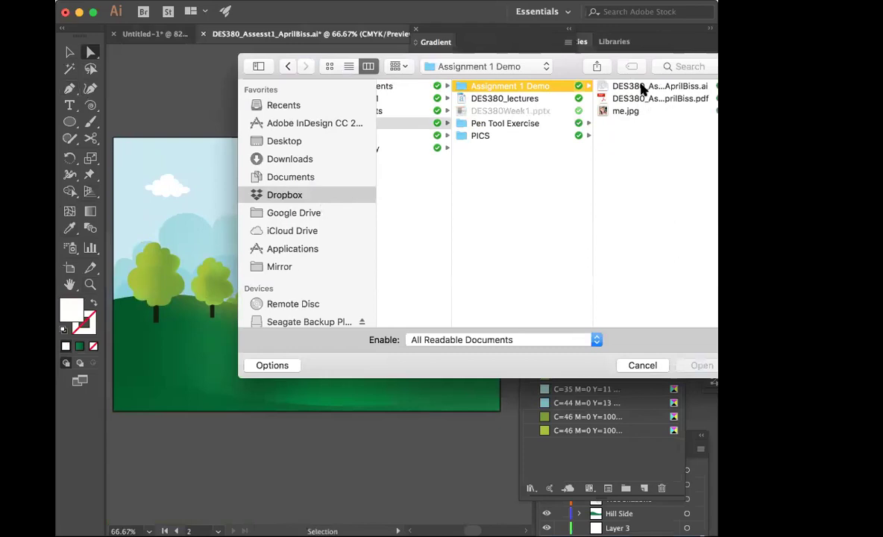
pyautogui.click(642, 87)
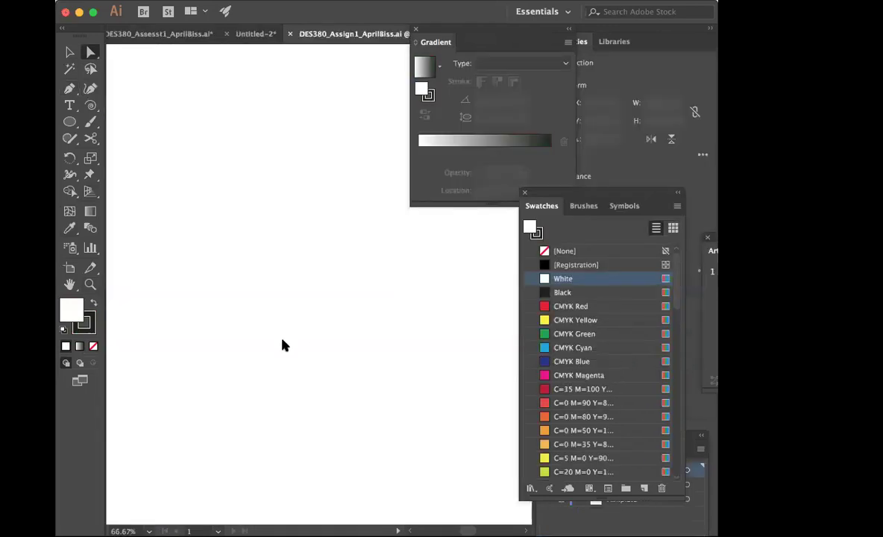
# Step: Reset the Essentials workspace to clear the floating panels and bring up the portrait file's layer list
pyautogui.hscroll(3, 283, 345)
pyautogui.click(285, 342)
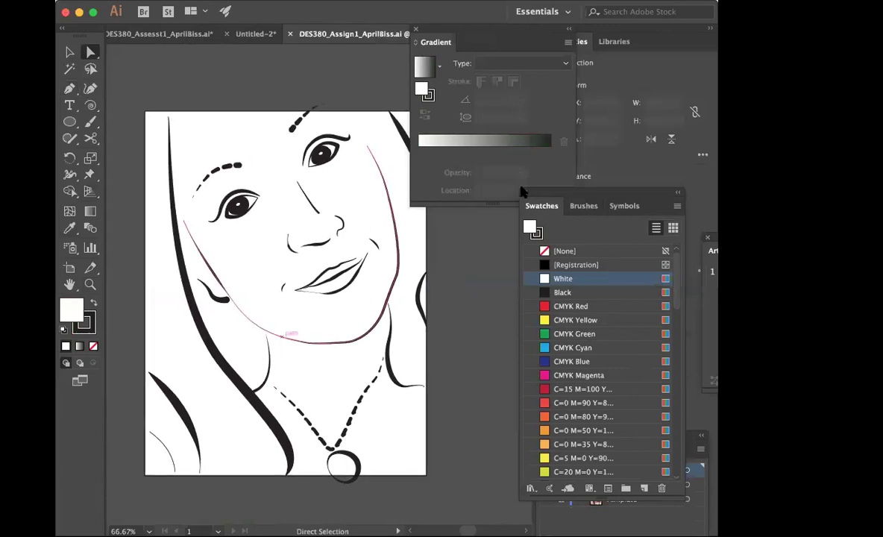
pyautogui.moveTo(531, 194); pyautogui.dragTo(433, 229)
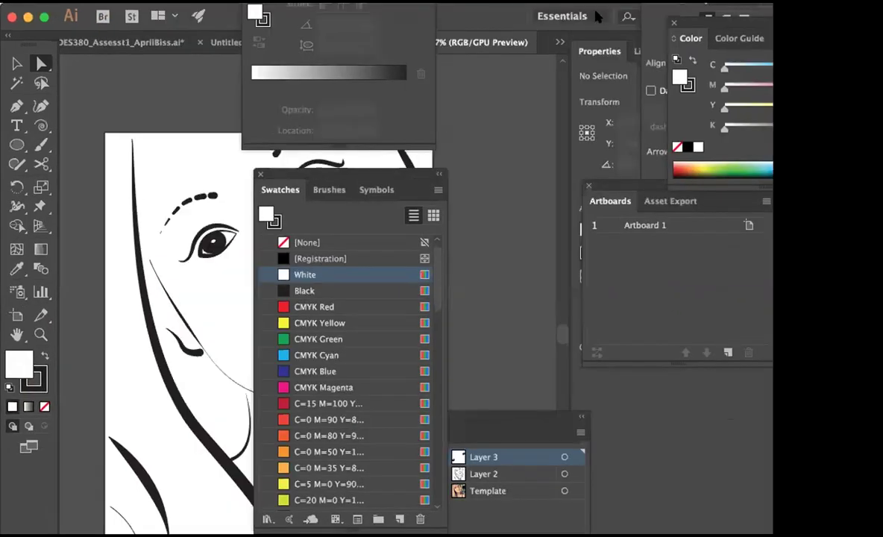
pyautogui.click(559, 14)
pyautogui.click(591, 189)
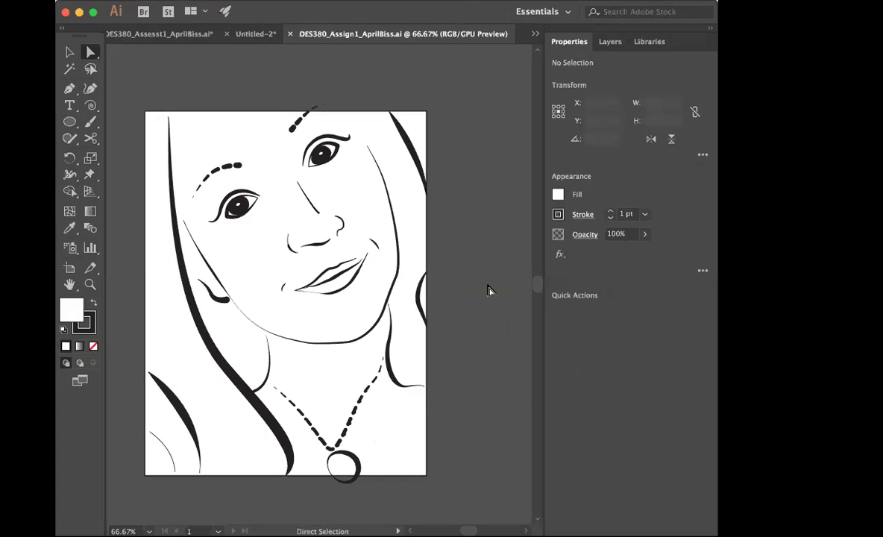
pyautogui.click(610, 42)
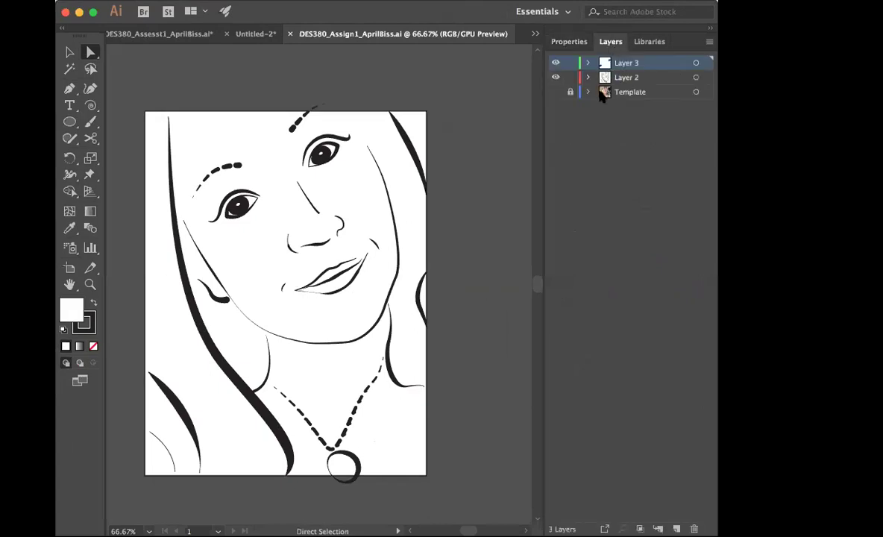
# Step: Show and unlock the Template photo layer, and hide the line art on Layer 3 and Layer 2
pyautogui.click(556, 92)
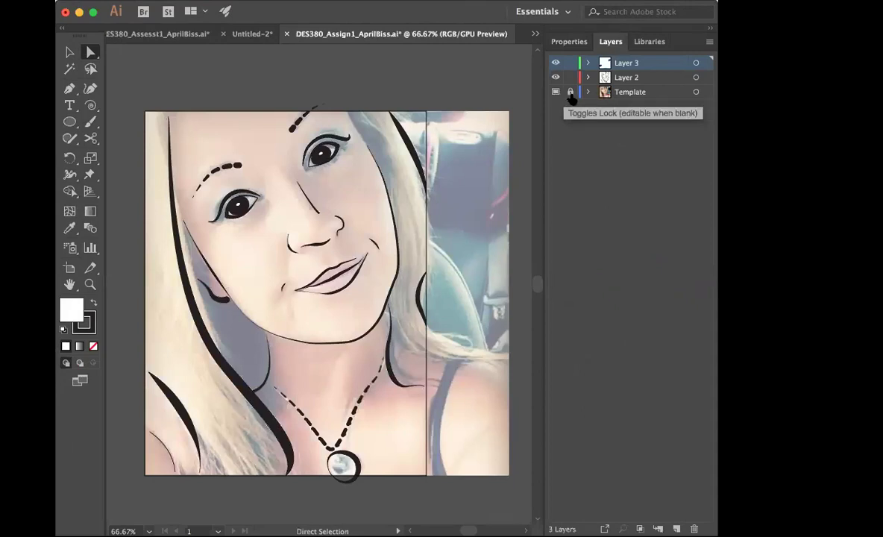
pyautogui.click(607, 91)
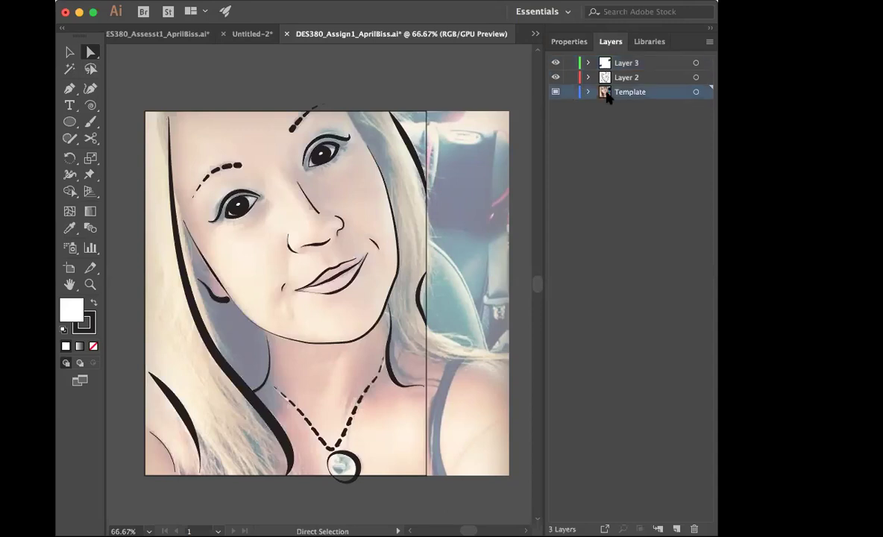
pyautogui.click(556, 63)
pyautogui.click(555, 77)
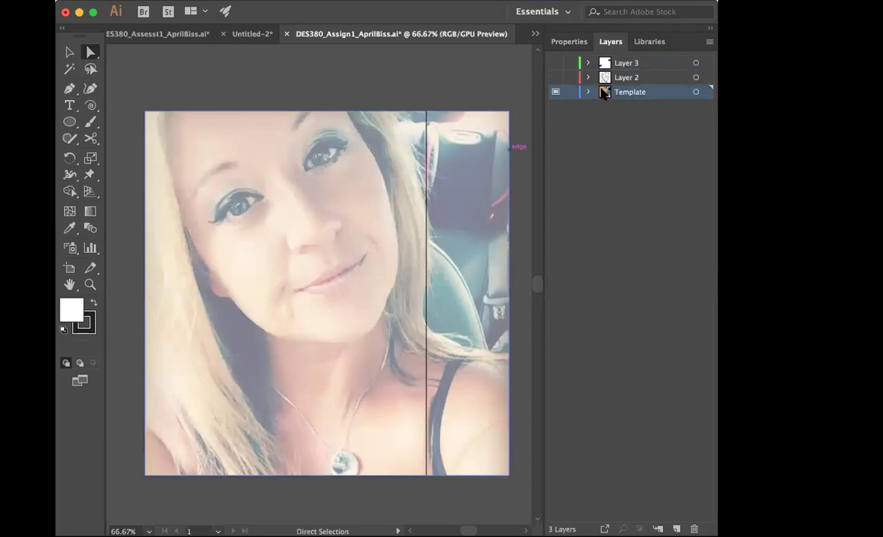
# Step: Duplicate the Template layer, lock the original, and turn the copy into a regular non-template layer
pyautogui.moveTo(603, 93); pyautogui.dragTo(677, 529)
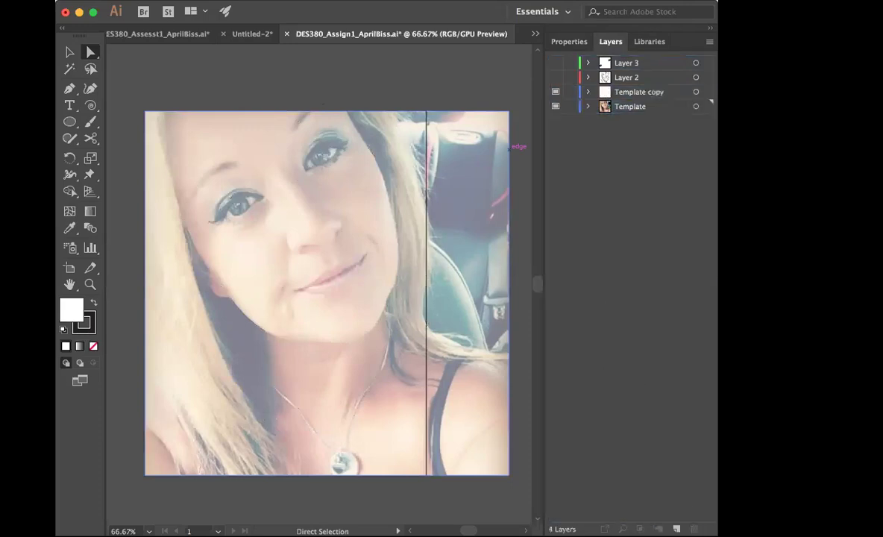
pyautogui.click(571, 107)
pyautogui.click(644, 91)
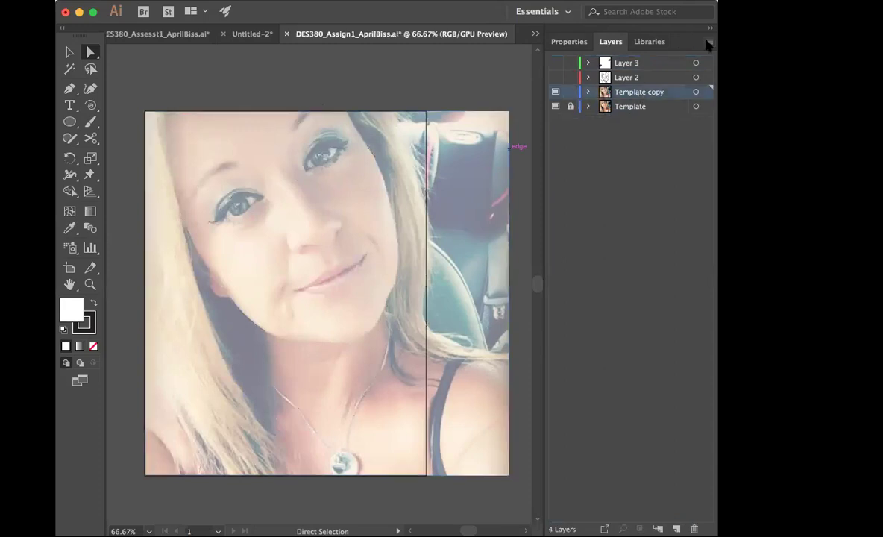
pyautogui.click(709, 239)
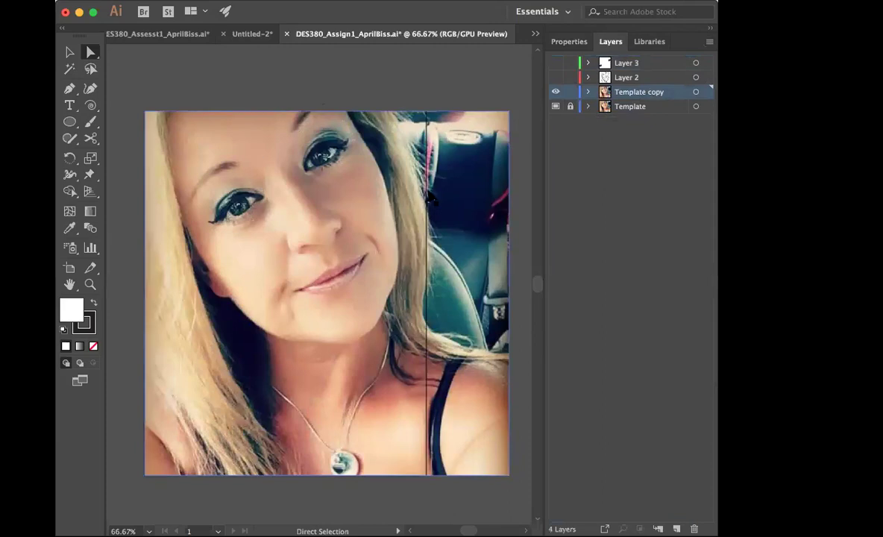
# Step: Hide the duplicated photo layer and show the line art on Layer 2 and Layer 3 again
pyautogui.click(556, 92)
pyautogui.click(556, 76)
pyautogui.click(556, 63)
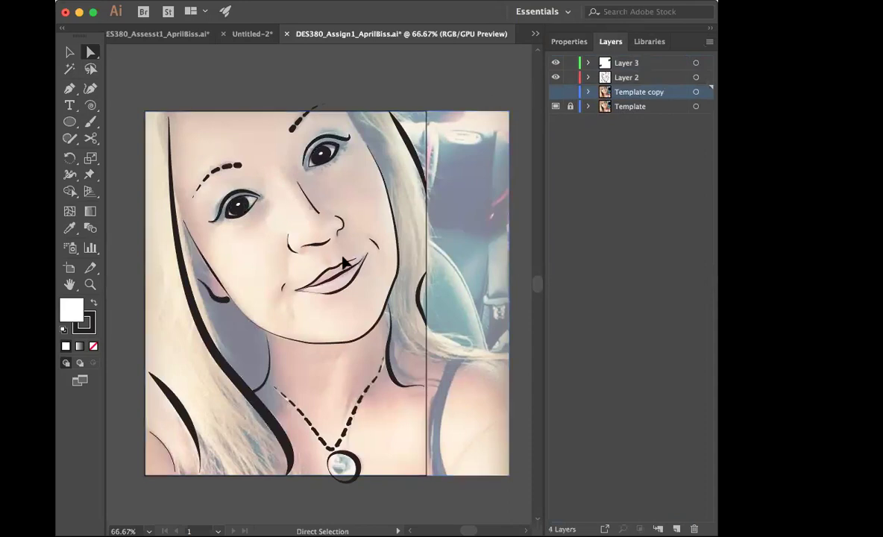
# Step: Show the duplicated photo layer and move its full-color photo off the artboard, to the left of the line art
pyautogui.press('super+minus')
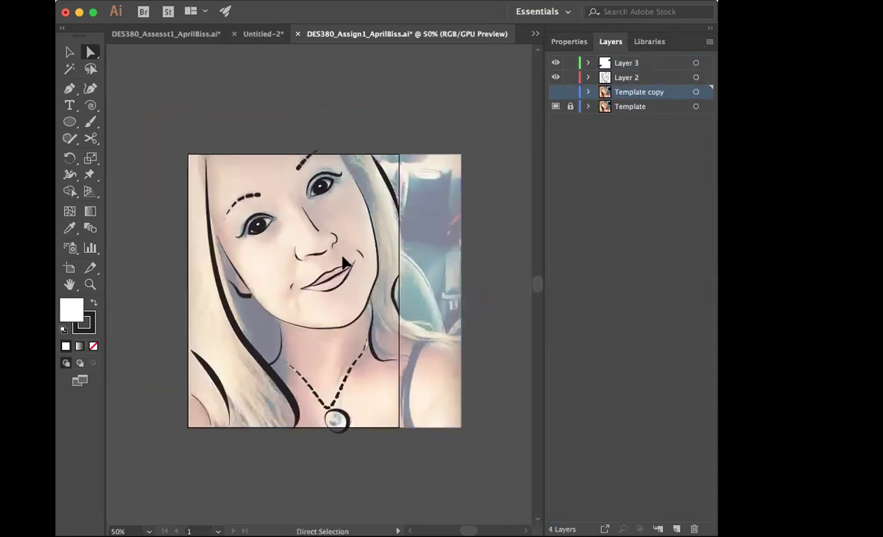
pyautogui.click(555, 92)
pyautogui.click(298, 161)
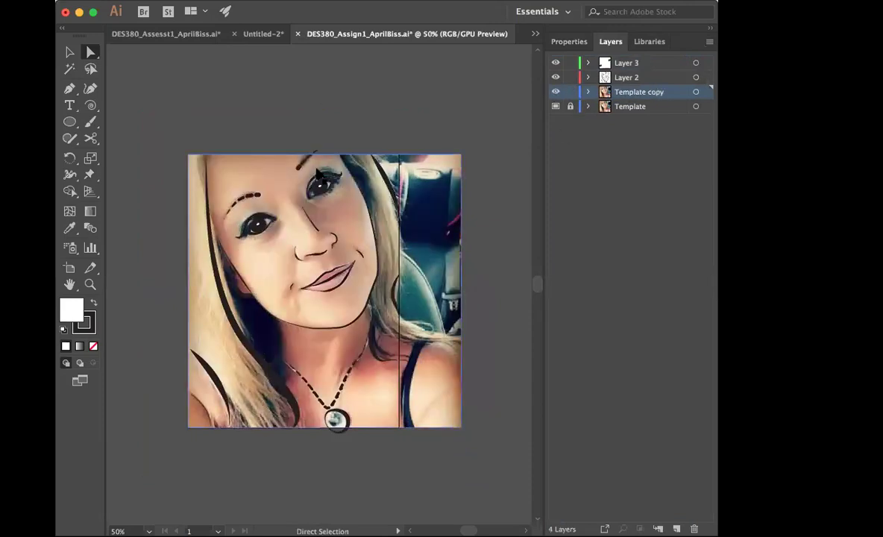
pyautogui.moveTo(388, 254)
pyautogui.mouseDown()
pyautogui.moveTo(292, 224)
pyautogui.moveTo(247, 311)
pyautogui.moveTo(275, 209)
pyautogui.moveTo(190, 238)
pyautogui.moveTo(193, 229)
pyautogui.mouseUp()
pyautogui.click(274, 99)
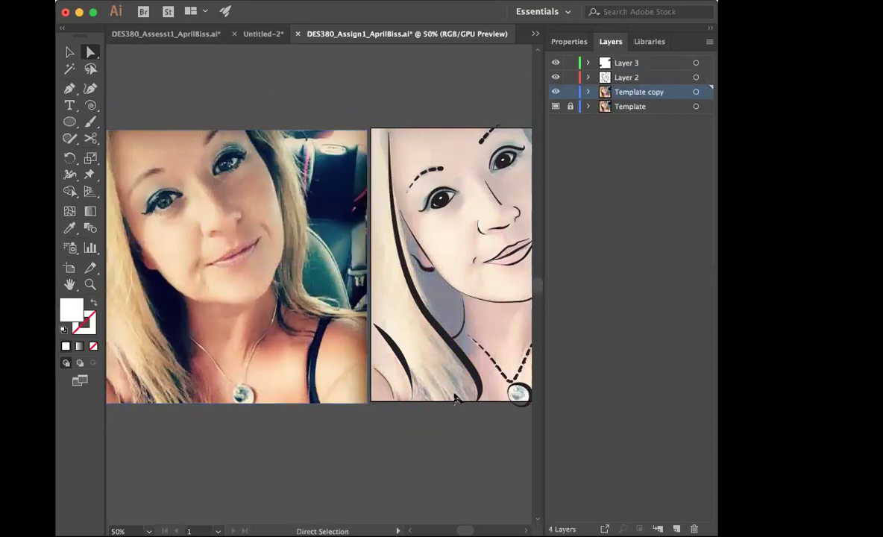
# Step: Keep the duplicated photo layer visible and hide the locked Template layer behind the portrait line art
pyautogui.hscroll(3, 460, 444)
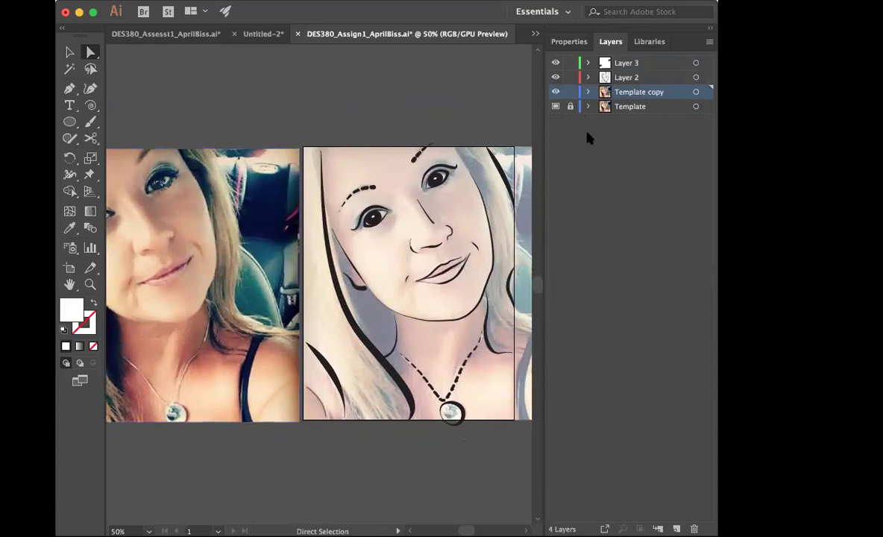
pyautogui.click(556, 91)
pyautogui.click(556, 92)
pyautogui.hscroll(3, 451, 350)
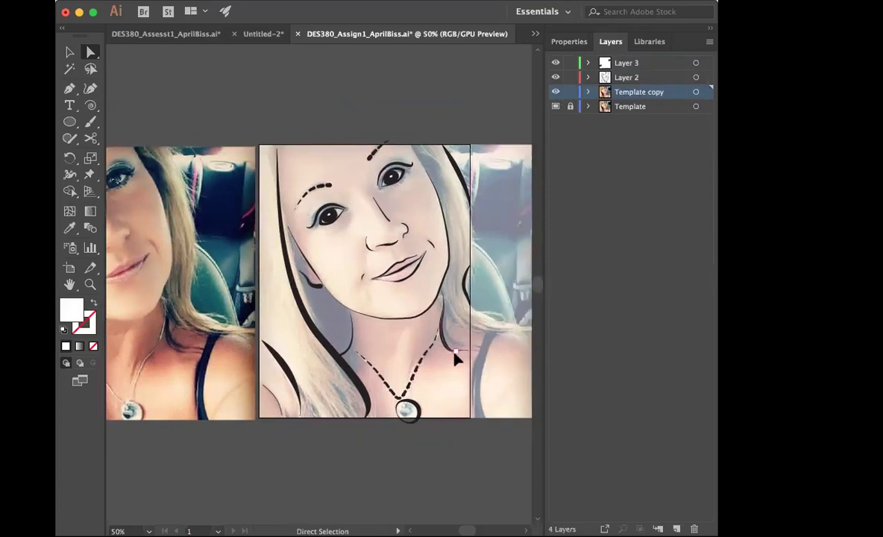
pyautogui.hscroll(2, 443, 252)
pyautogui.scroll(-1, 443, 251)
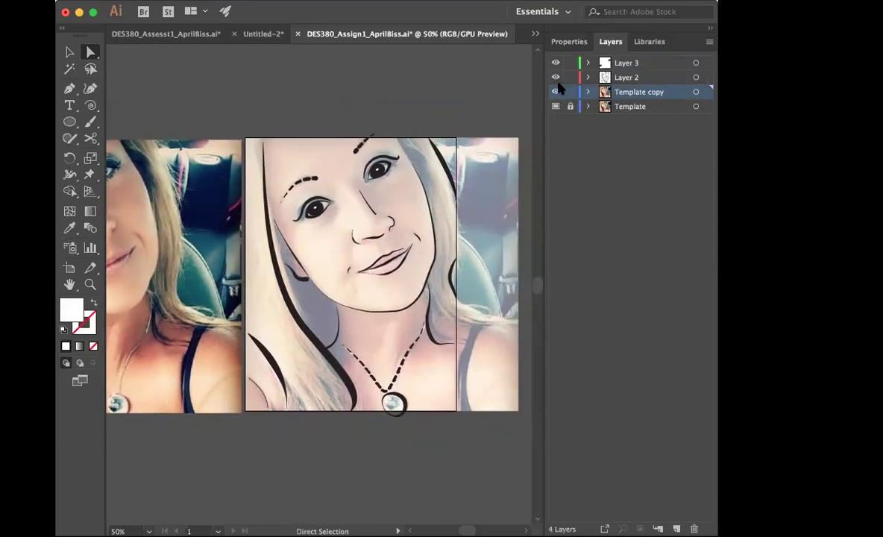
pyautogui.click(556, 106)
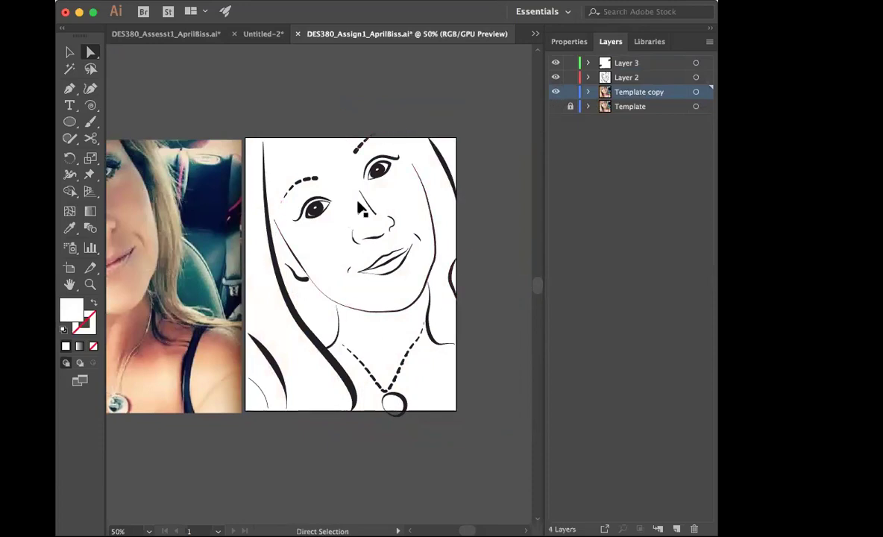
# Step: Create a new layer named Face directly above Layer 2
pyautogui.click(298, 263)
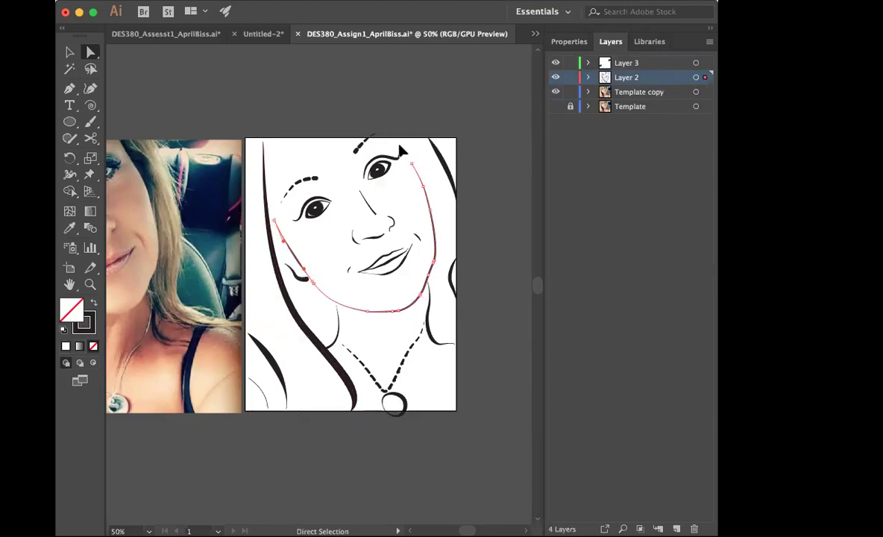
pyautogui.click(364, 90)
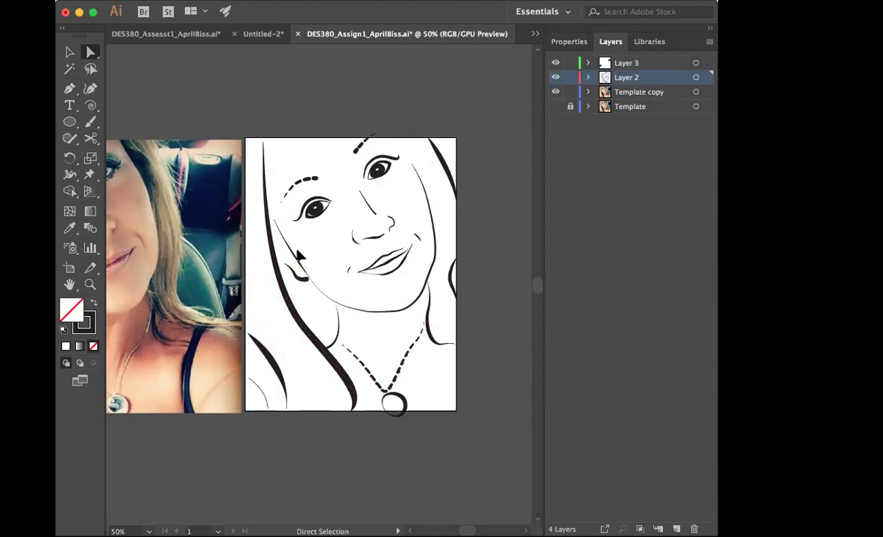
pyautogui.click(279, 258)
pyautogui.click(676, 529)
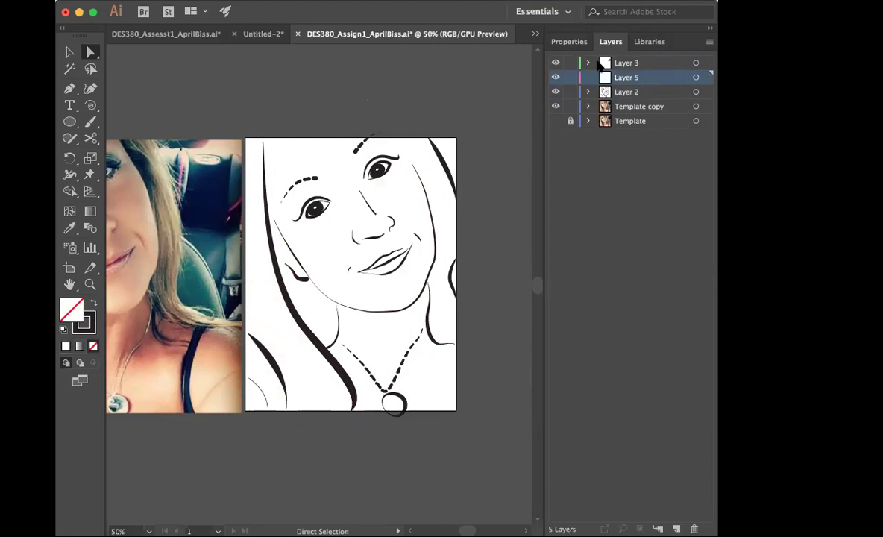
pyautogui.doubleClick(628, 77)
pyautogui.write('Face')
pyautogui.press('Return')
pyautogui.click(70, 89)
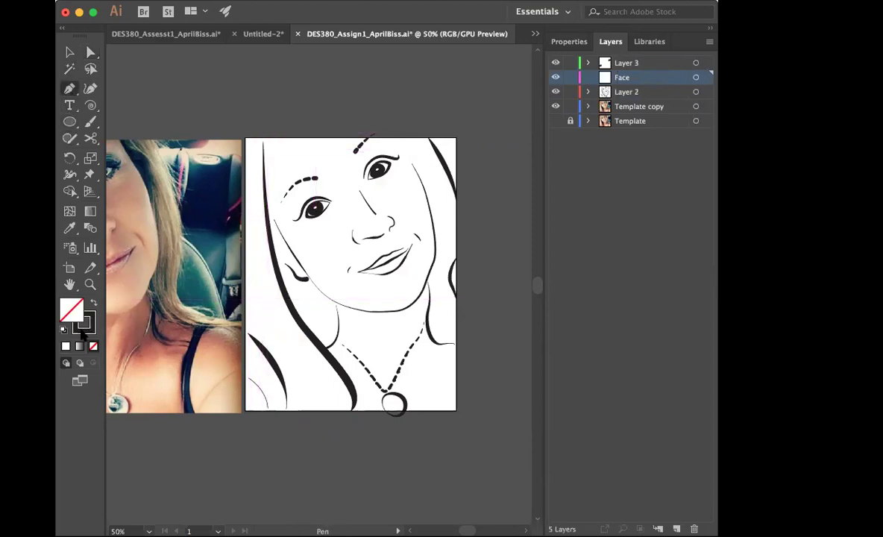
pyautogui.click(82, 328)
pyautogui.click(258, 128)
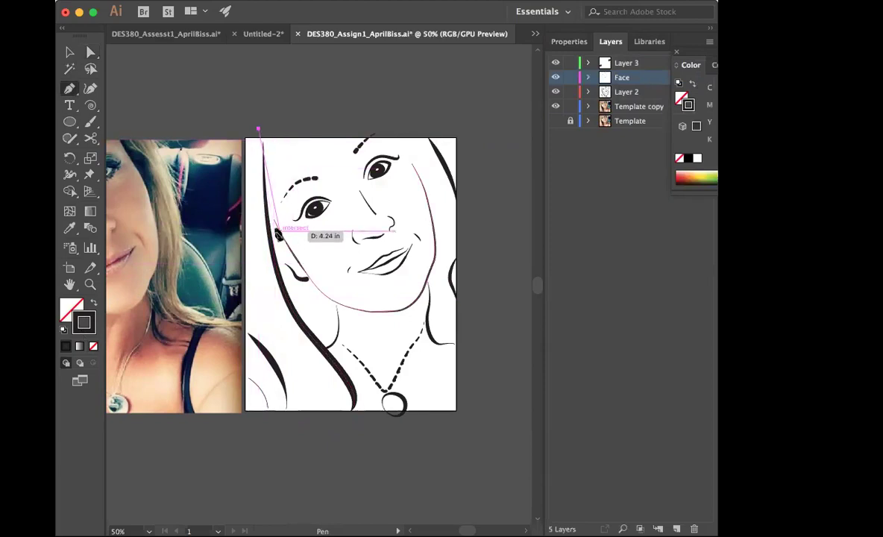
pyautogui.moveTo(275, 219); pyautogui.dragTo(280, 232)
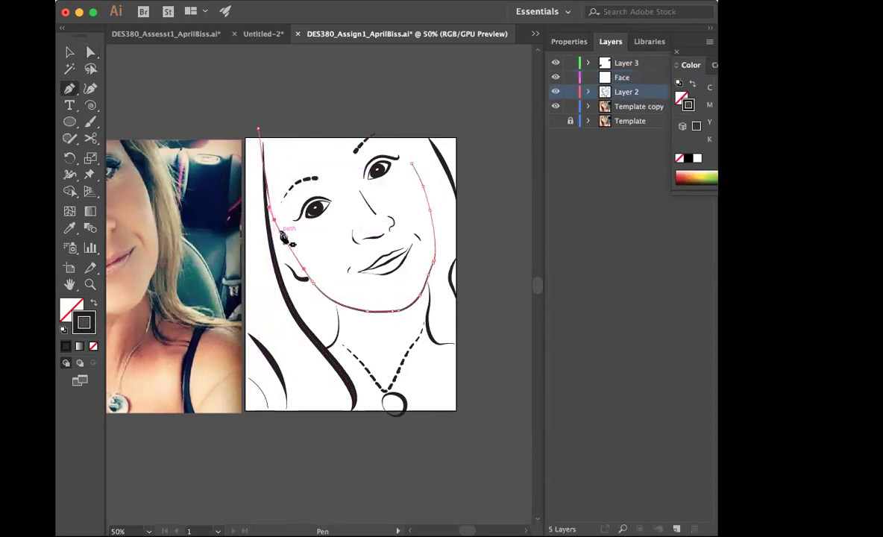
pyautogui.click(337, 305)
pyautogui.keyDown('super'); pyautogui.click(352, 312); pyautogui.keyUp('super')
pyautogui.press('super+z')
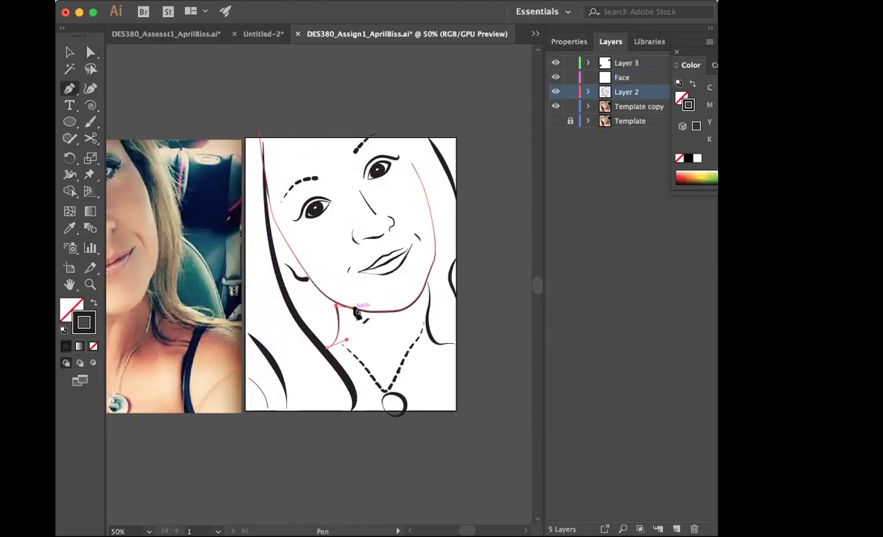
pyautogui.press('super+z')
pyautogui.press('super+z')
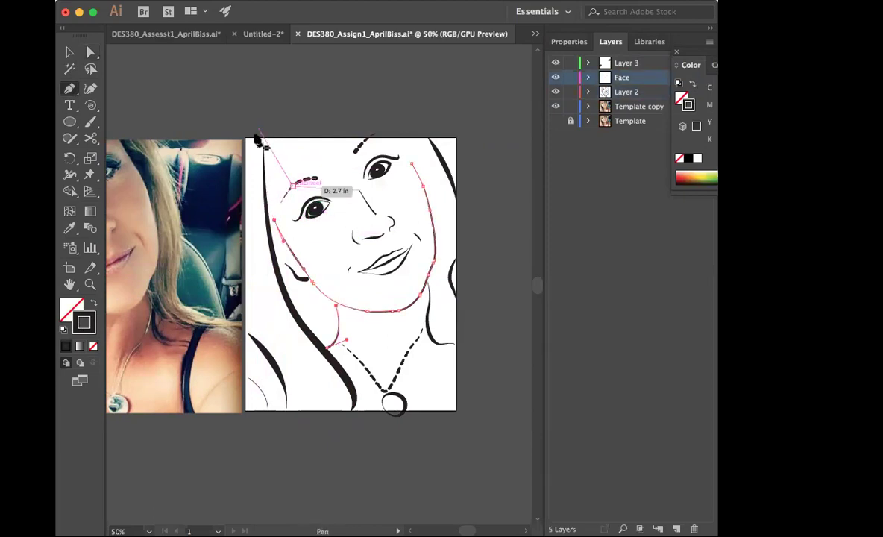
pyautogui.moveTo(261, 144)
pyautogui.mouseDown()
pyautogui.moveTo(252, 88)
pyautogui.moveTo(205, 61)
pyautogui.moveTo(258, 132)
pyautogui.mouseUp()
pyautogui.press('v')
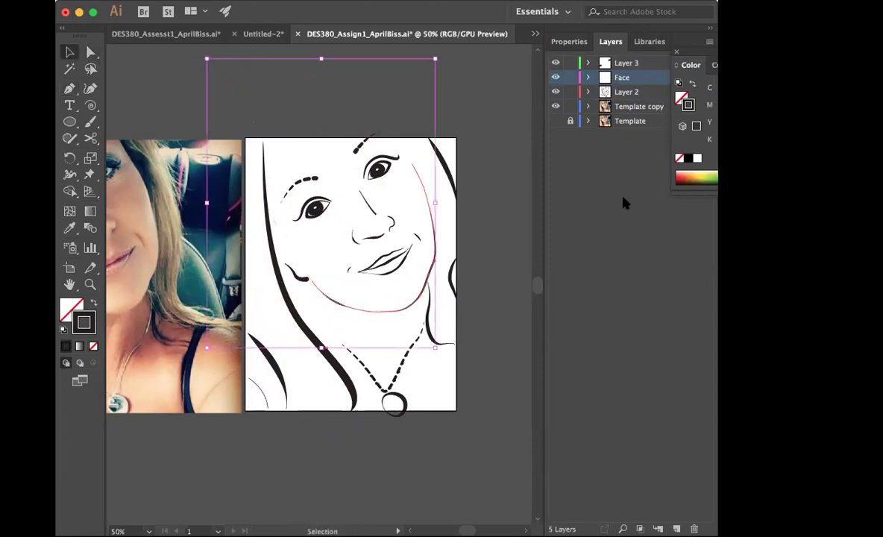
pyautogui.click(357, 123)
pyautogui.click(239, 103)
pyautogui.press('Delete')
# Step: Lock Layer 2 and Layer 3, and trace the face as a closed Pen path on the Face layer, following the jawline
pyautogui.click(571, 92)
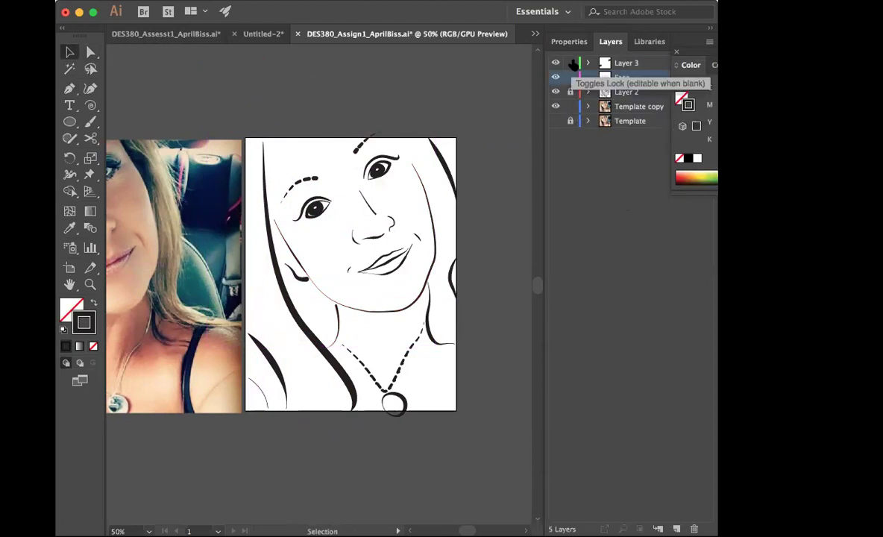
pyautogui.click(570, 63)
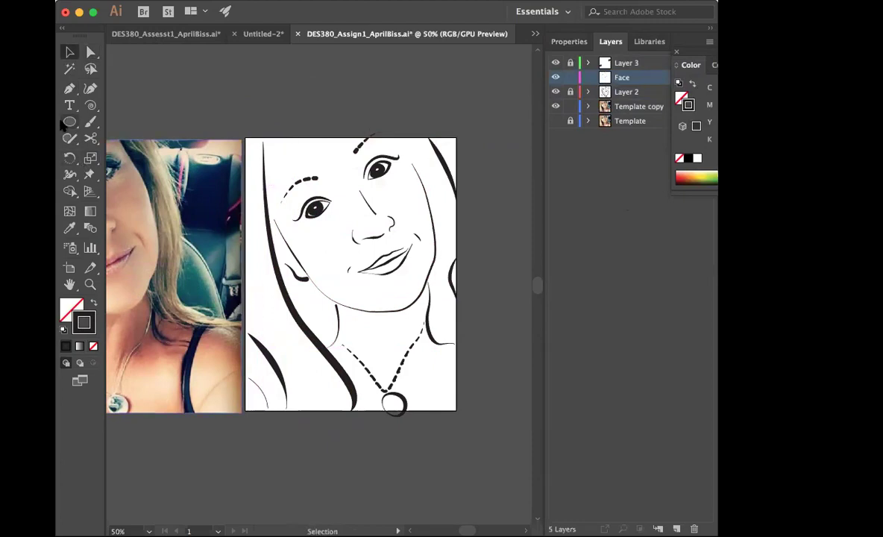
pyautogui.click(70, 88)
pyautogui.click(263, 132)
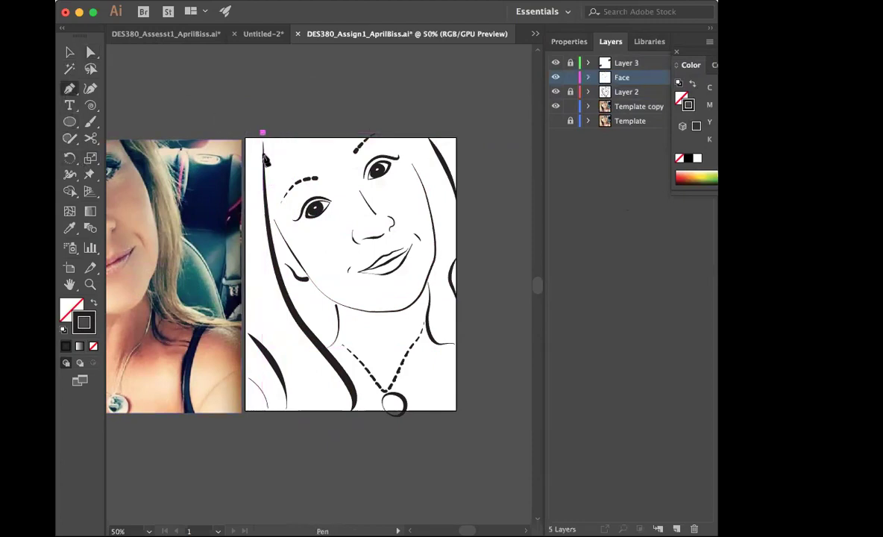
pyautogui.click(268, 212)
pyautogui.click(280, 233)
pyautogui.click(293, 252)
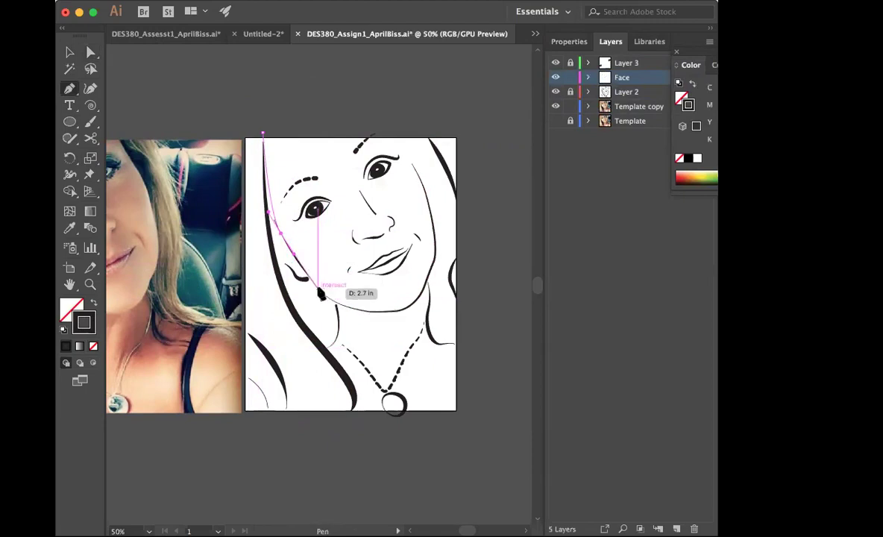
pyautogui.click(319, 287)
pyautogui.moveTo(356, 308); pyautogui.dragTo(435, 263)
pyautogui.moveTo(431, 217); pyautogui.dragTo(401, 147)
pyautogui.click(378, 121)
pyautogui.click(263, 133)
# Step: Move the face shape's two upper corner anchors onto the artboard's top edge and remove the shape's stroke
pyautogui.click(90, 53)
pyautogui.moveTo(376, 121); pyautogui.dragTo(392, 138)
pyautogui.moveTo(263, 133); pyautogui.dragTo(263, 137)
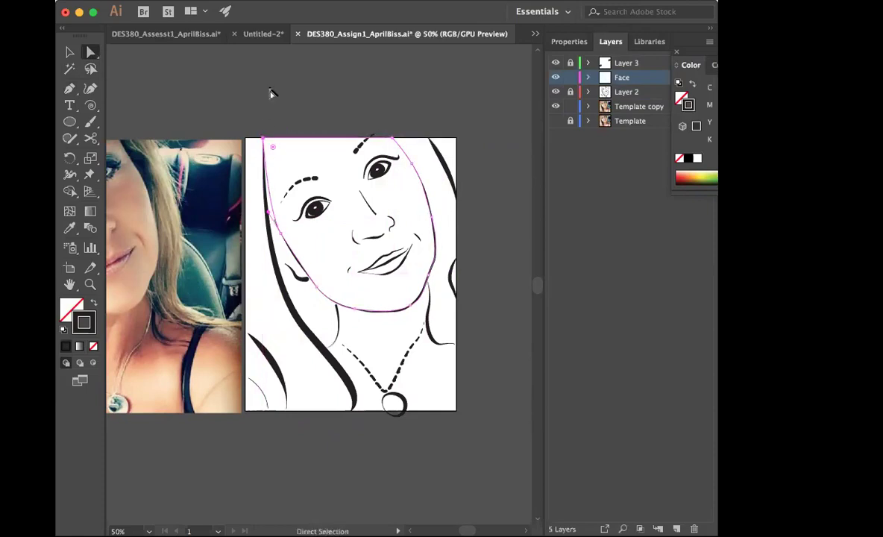
pyautogui.click(69, 52)
pyautogui.click(94, 347)
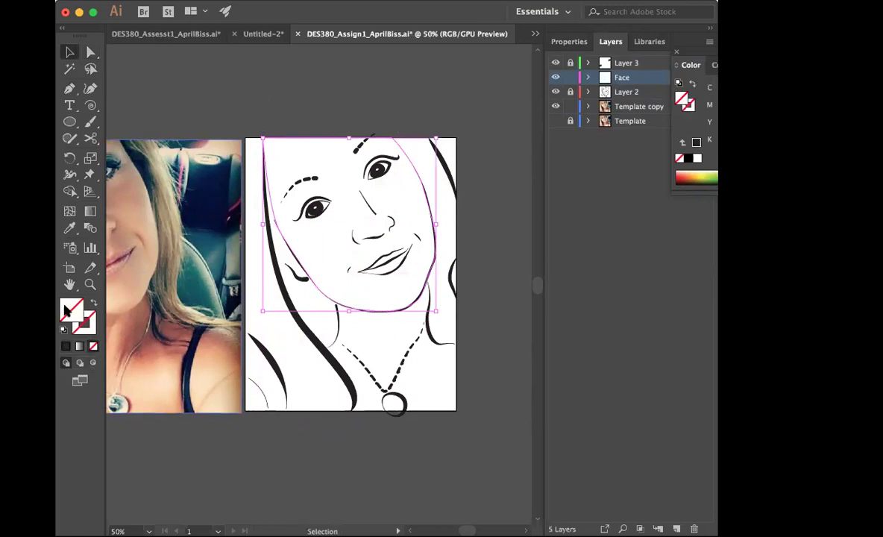
# Step: Fill the face shape with a light skin tone sampled from the photo's cheek and place the Face layer below Layer 2
pyautogui.click(81, 304)
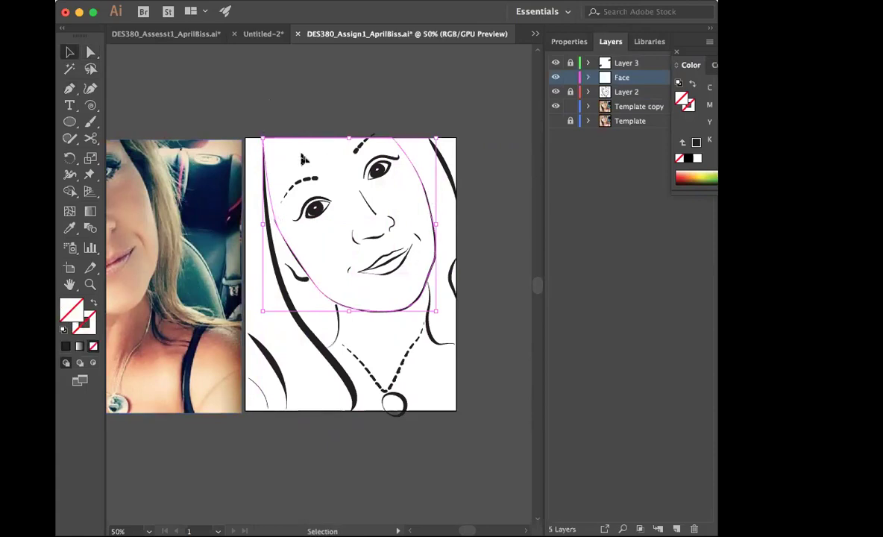
pyautogui.hscroll(-3, 302, 158)
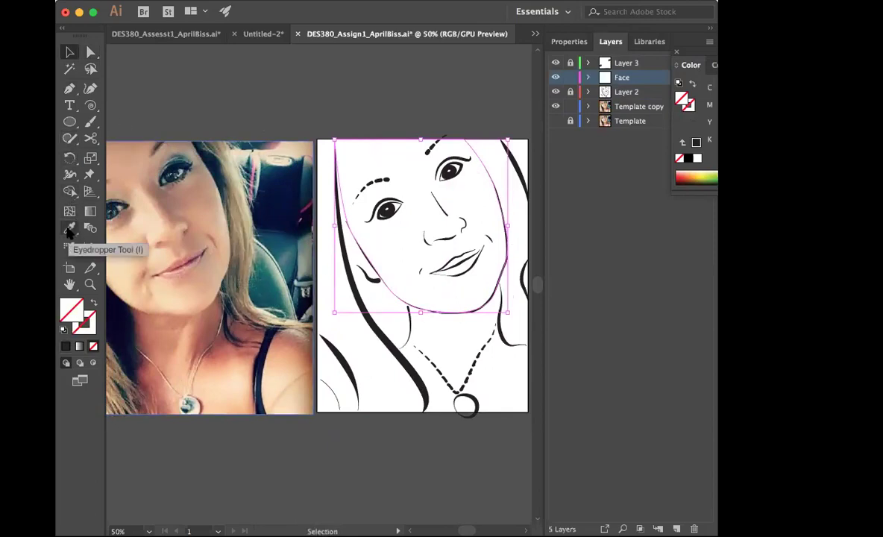
pyautogui.click(69, 229)
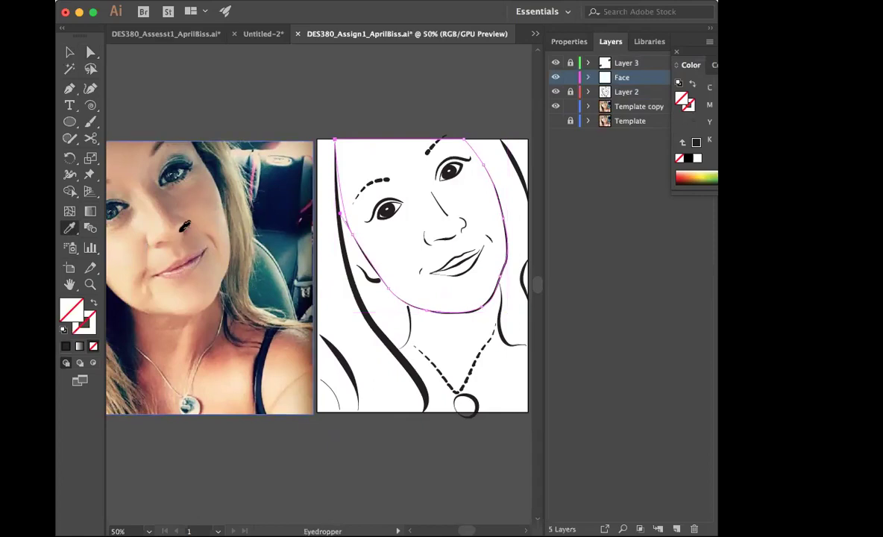
pyautogui.hscroll(-3, 186, 224)
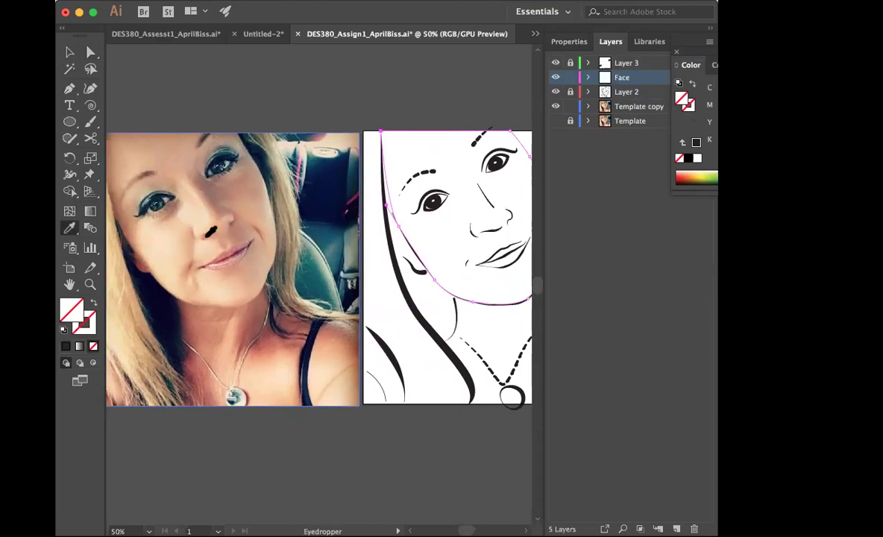
pyautogui.click(171, 156)
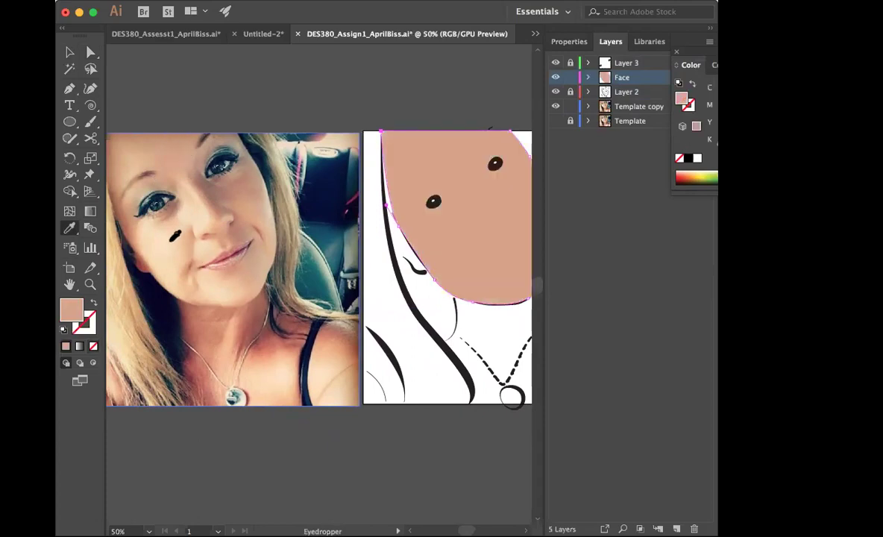
pyautogui.click(165, 218)
pyautogui.hscroll(5, 313, 251)
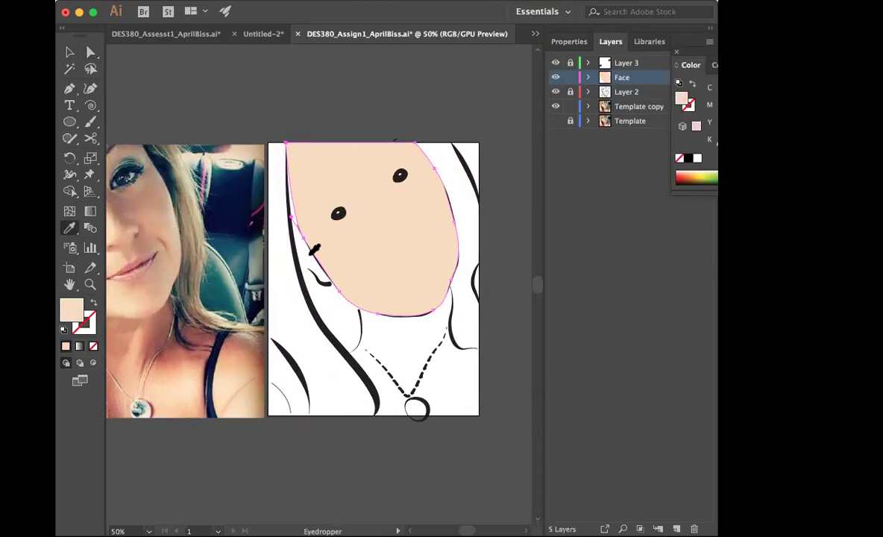
pyautogui.click(69, 53)
pyautogui.moveTo(606, 79); pyautogui.dragTo(607, 99)
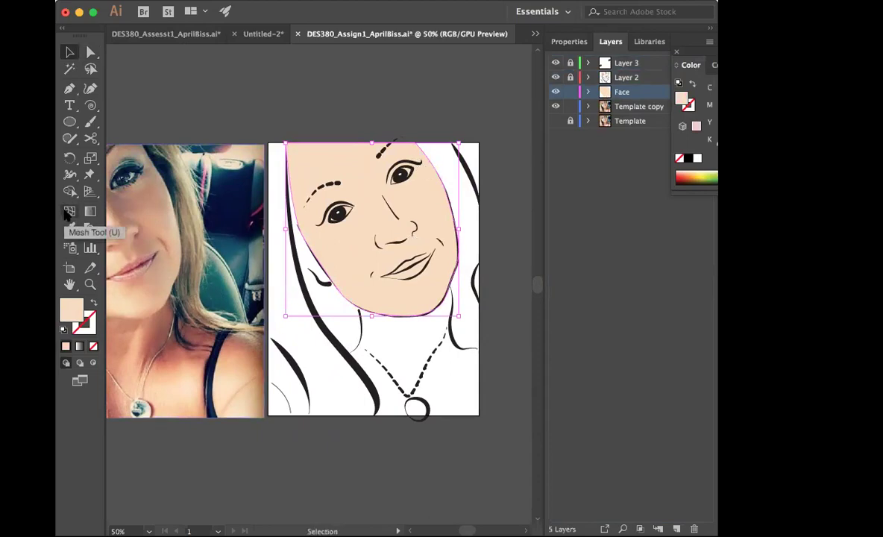
# Step: Add a gradient mesh to the face shape with four lines running down the face and three lines across it
pyautogui.click(68, 213)
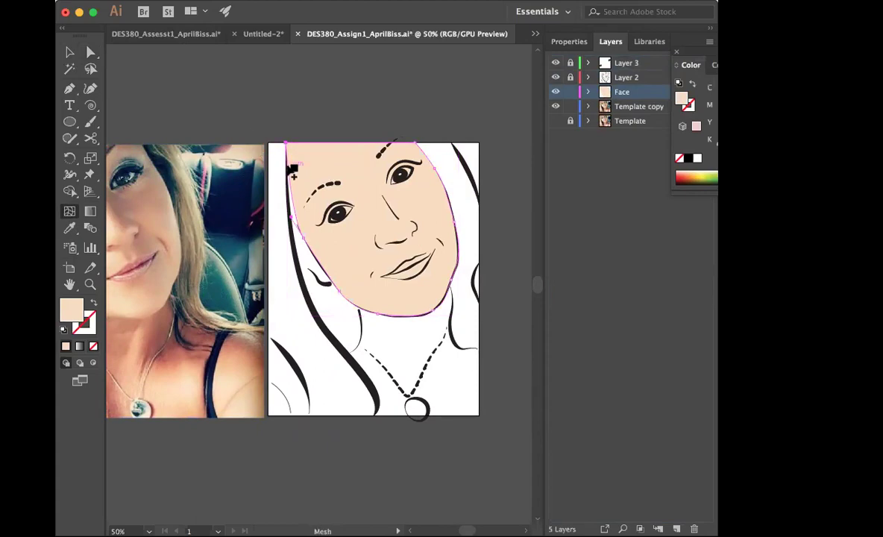
pyautogui.hscroll(-5, 288, 68)
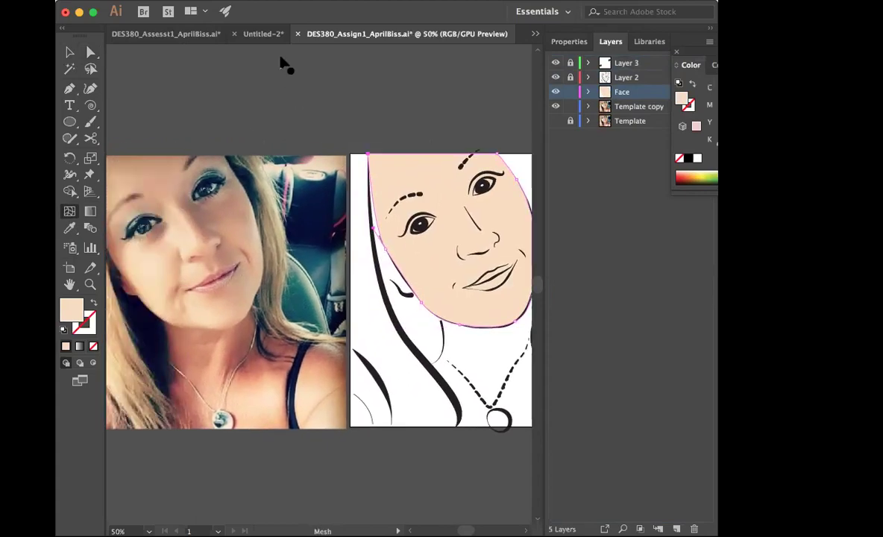
pyautogui.click(433, 156)
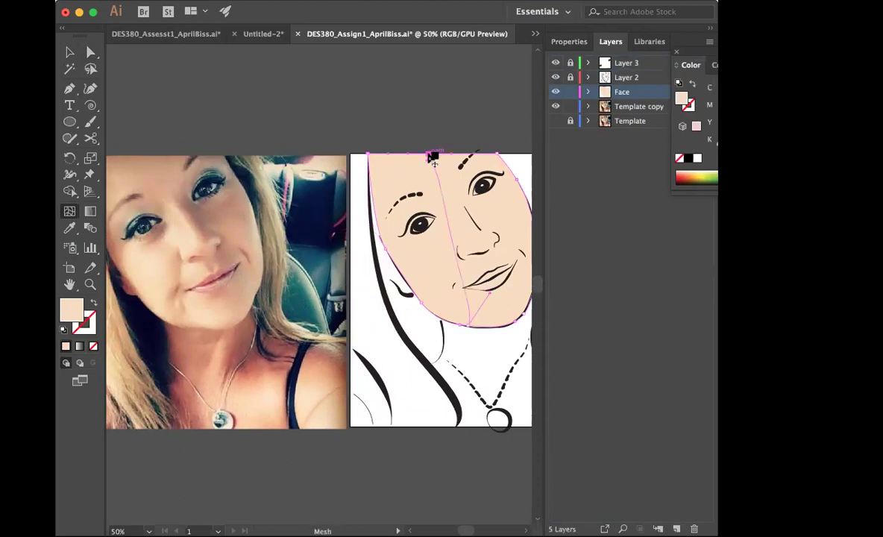
pyautogui.hotkey('ctrl', 'z')
pyautogui.click(450, 156)
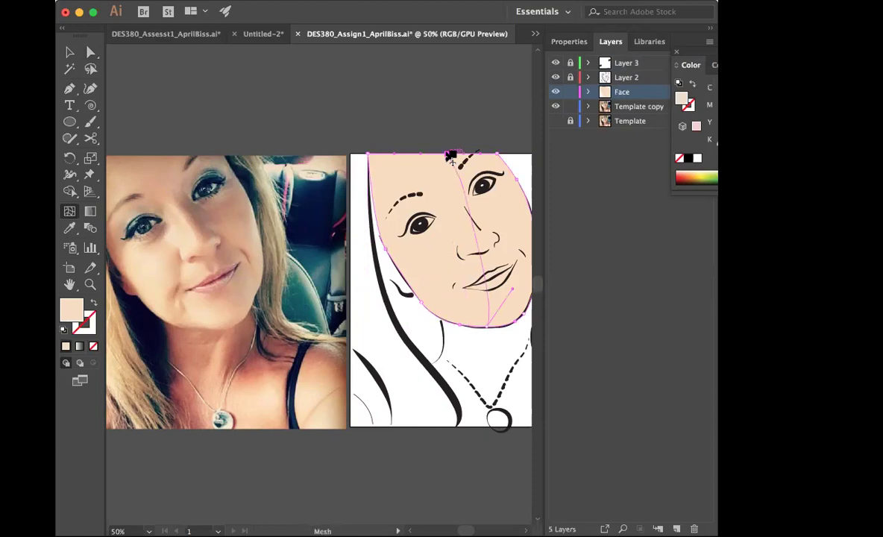
pyautogui.click(488, 156)
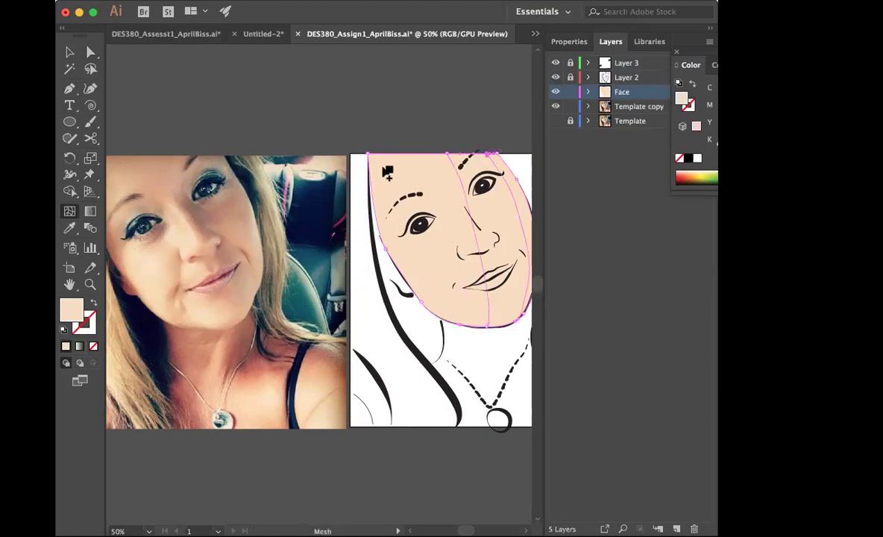
pyautogui.click(422, 154)
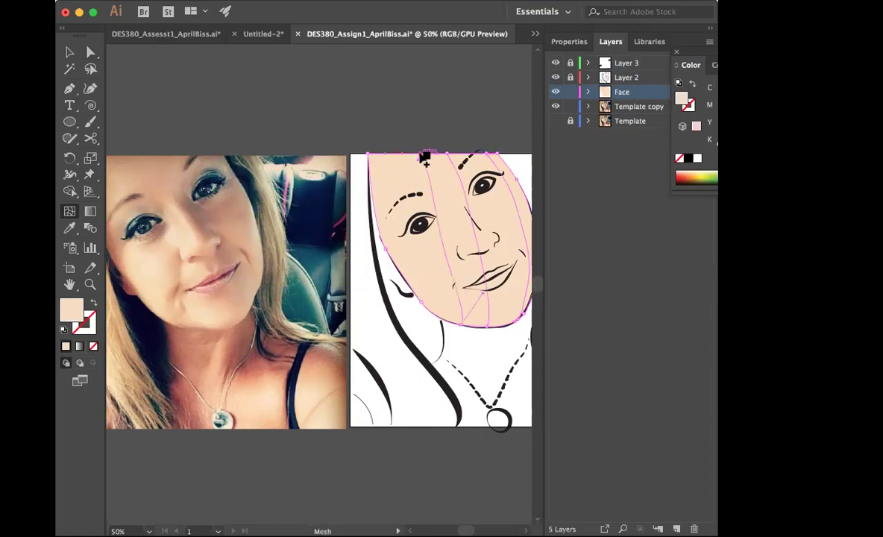
pyautogui.click(382, 158)
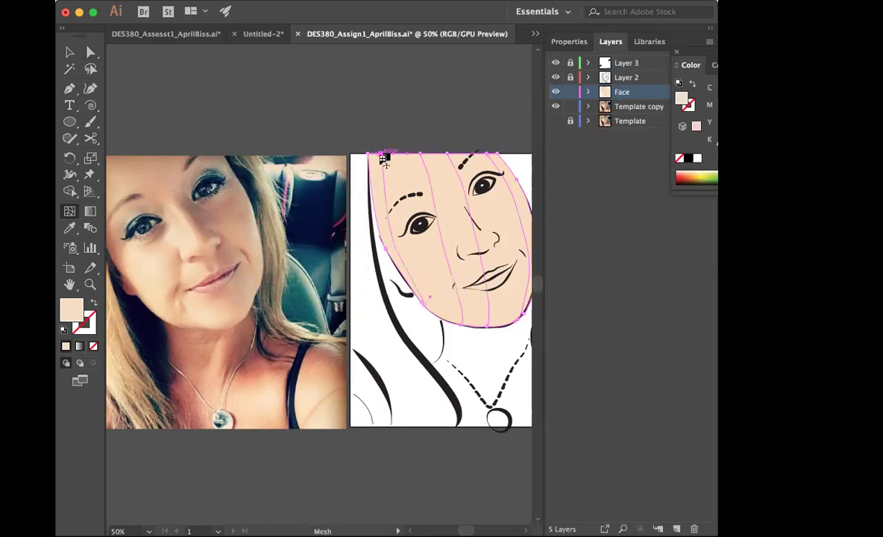
pyautogui.click(380, 213)
pyautogui.click(393, 260)
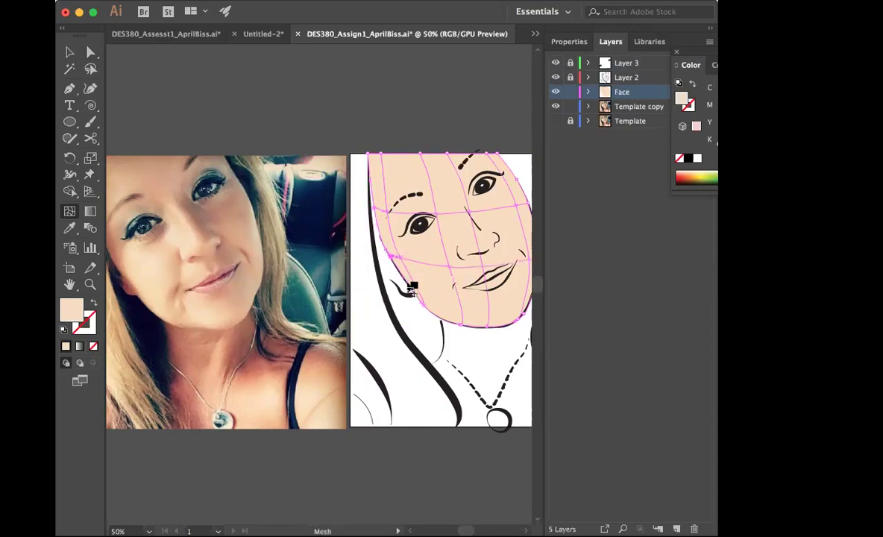
pyautogui.click(418, 294)
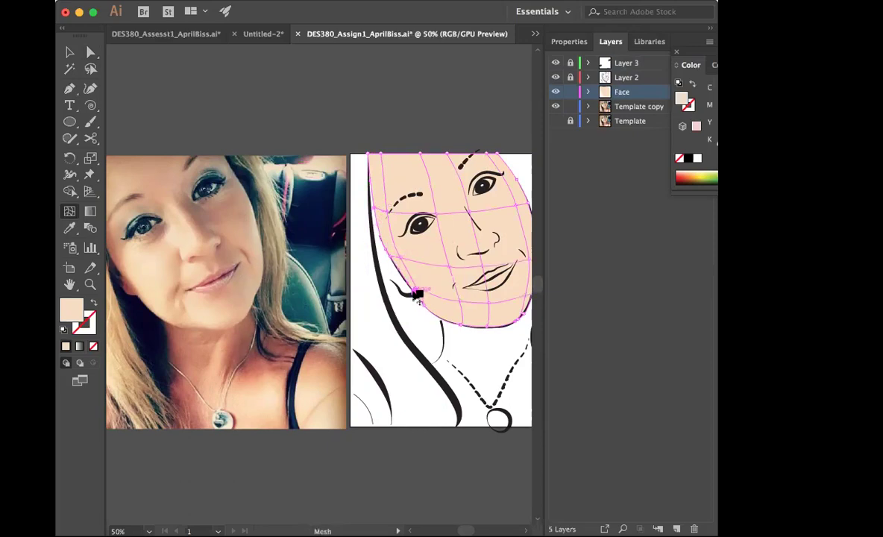
# Step: Reshape the face mesh by moving its intersections to the nose bridge, the nostril edge and the cheek beneath the lower eye
pyautogui.click(89, 53)
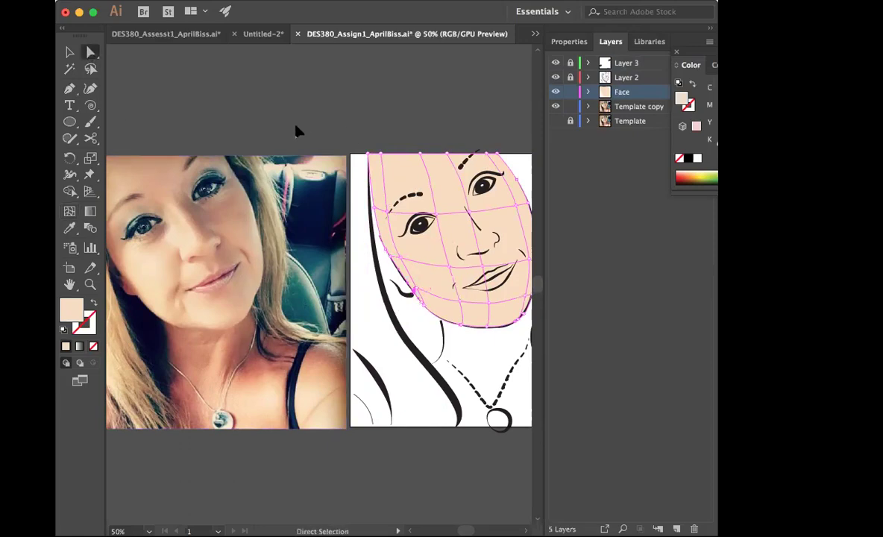
pyautogui.hscroll(2, 371, 91)
pyautogui.click(371, 91)
pyautogui.click(452, 195)
pyautogui.click(461, 210)
pyautogui.moveTo(461, 212); pyautogui.dragTo(455, 206)
pyautogui.moveTo(470, 250); pyautogui.dragTo(448, 254)
pyautogui.click(473, 265)
pyautogui.moveTo(448, 287); pyautogui.dragTo(390, 249)
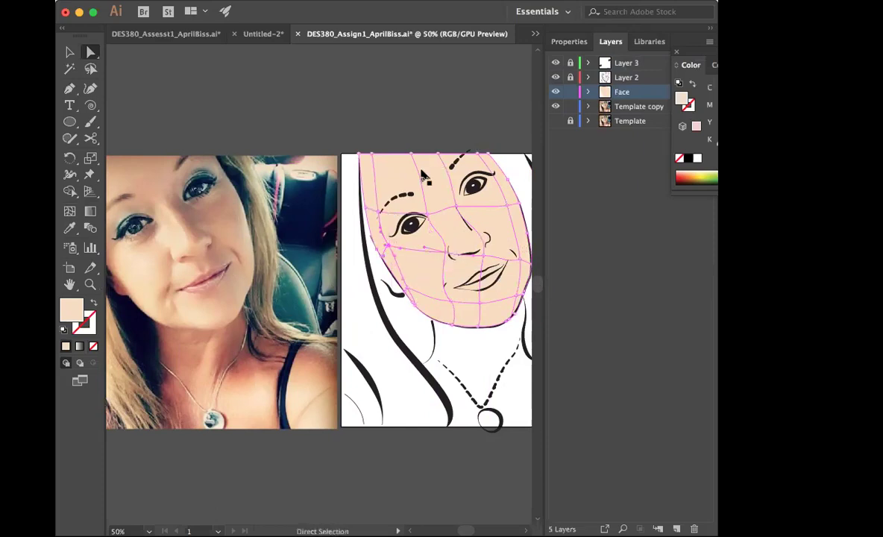
# Step: Raise the brow-level mesh points to the inner end of the lower eyebrow, the upper eye's inner corner and just below its outer corner
pyautogui.moveTo(424, 212); pyautogui.dragTo(458, 193)
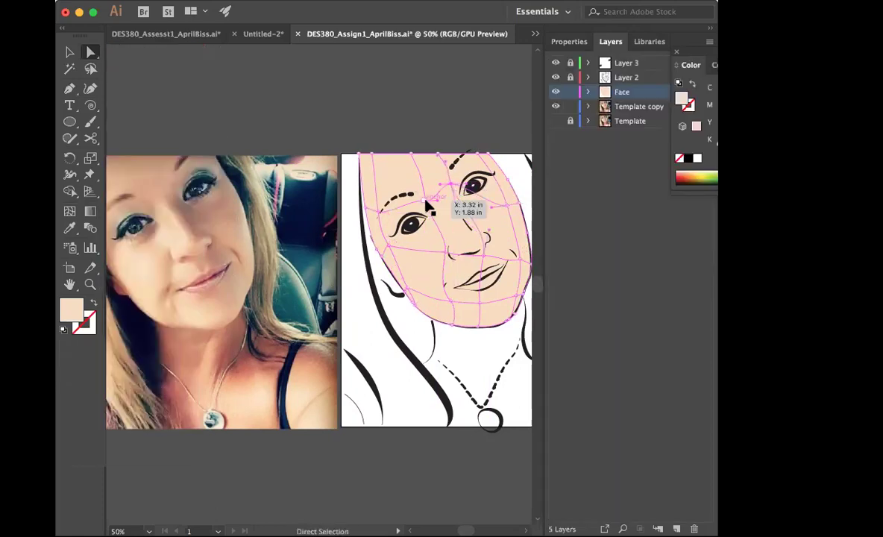
pyautogui.moveTo(450, 232); pyautogui.dragTo(450, 218)
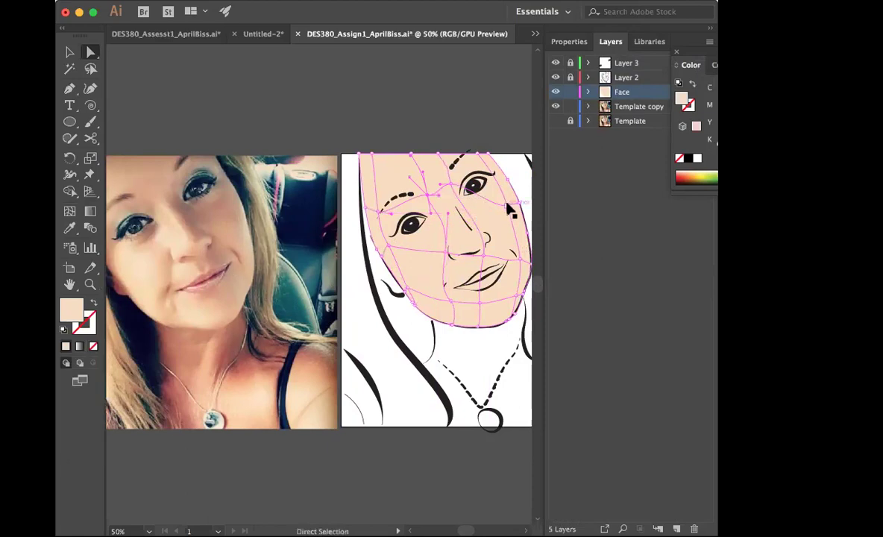
pyautogui.click(450, 185)
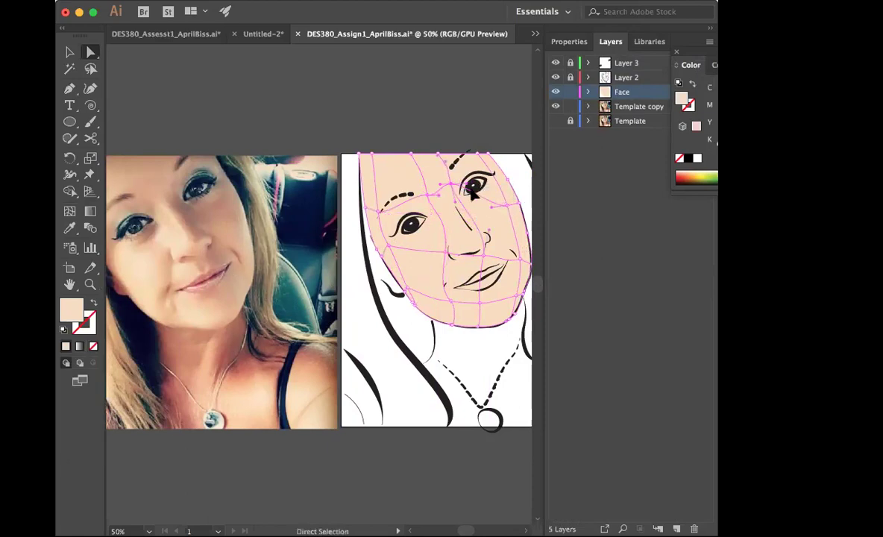
pyautogui.moveTo(462, 188); pyautogui.dragTo(453, 192)
pyautogui.moveTo(506, 203); pyautogui.dragTo(501, 201)
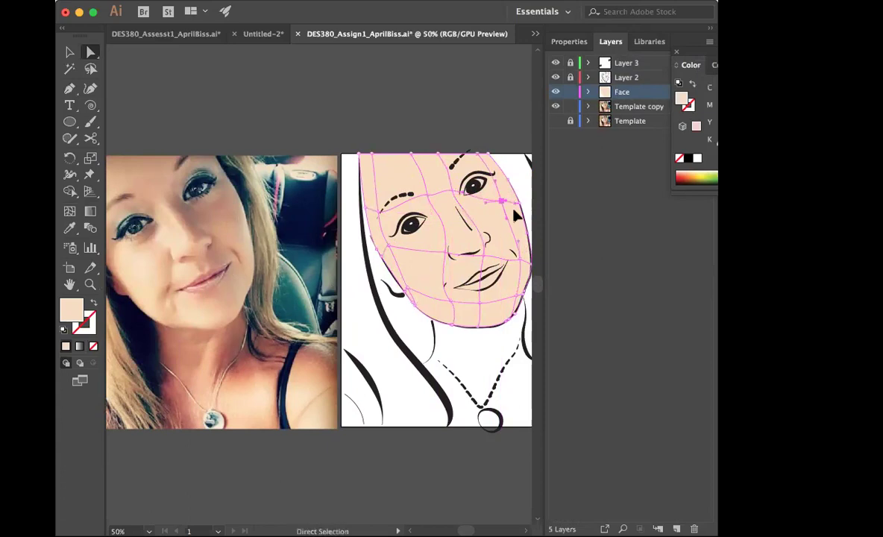
# Step: Adjust the lower mesh points around the cheeks, under the nose and below the lips to follow the facial contours, and deselect the mesh
pyautogui.moveTo(520, 260); pyautogui.dragTo(514, 250)
pyautogui.moveTo(520, 294); pyautogui.dragTo(400, 258)
pyautogui.moveTo(513, 247); pyautogui.dragTo(482, 256)
pyautogui.click(481, 255)
pyautogui.moveTo(484, 306); pyautogui.dragTo(485, 299)
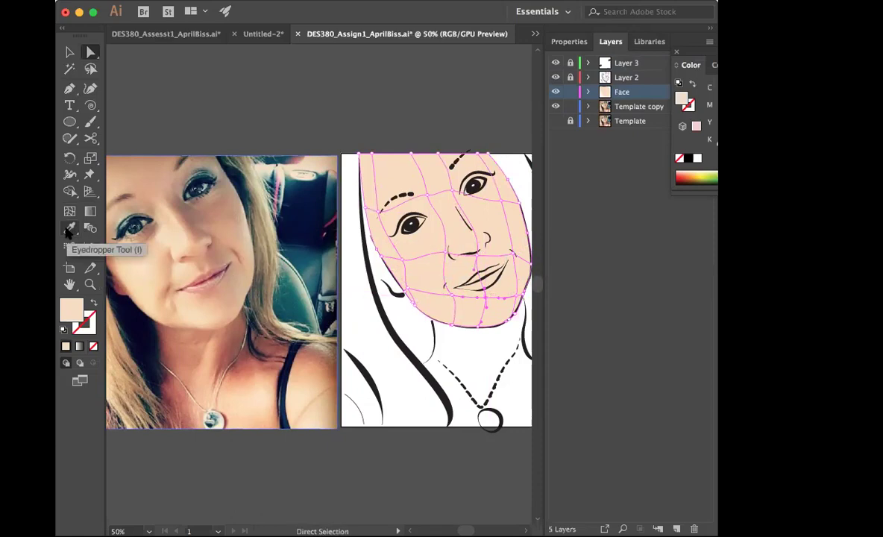
pyautogui.click(213, 94)
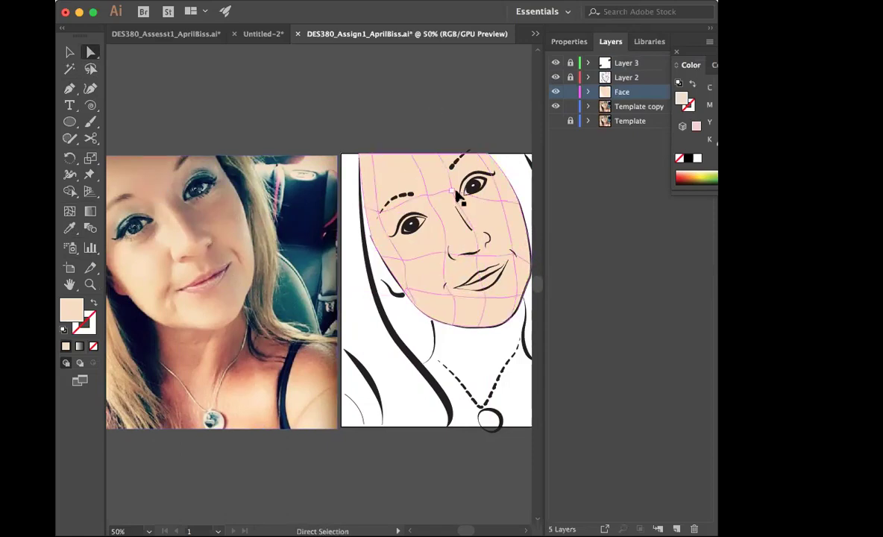
# Step: Color the mesh points at the nose bridge, below the upper eye and on the forehead edge with a darker skin tone sampled from the photo's forehead
pyautogui.moveTo(452, 193); pyautogui.dragTo(450, 197)
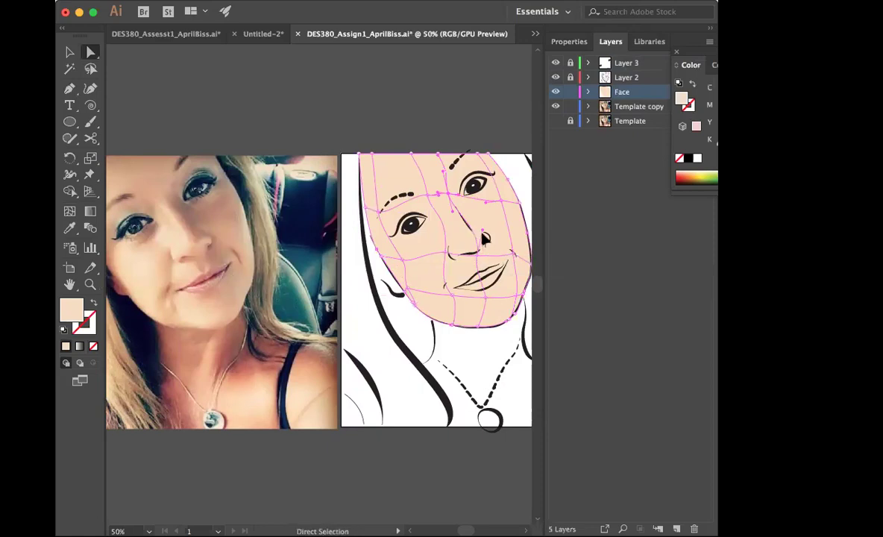
pyautogui.keyDown('shift'); pyautogui.click(500, 200); pyautogui.keyUp('shift')
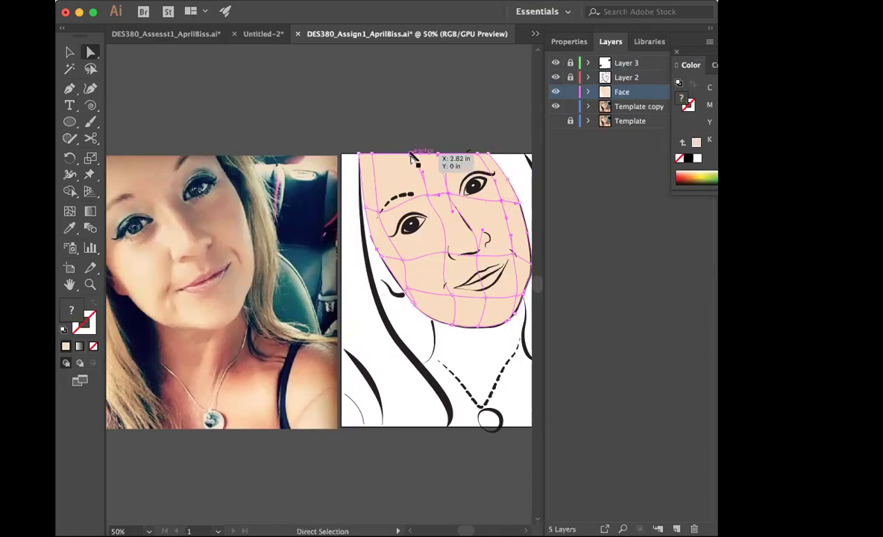
pyautogui.click(67, 230)
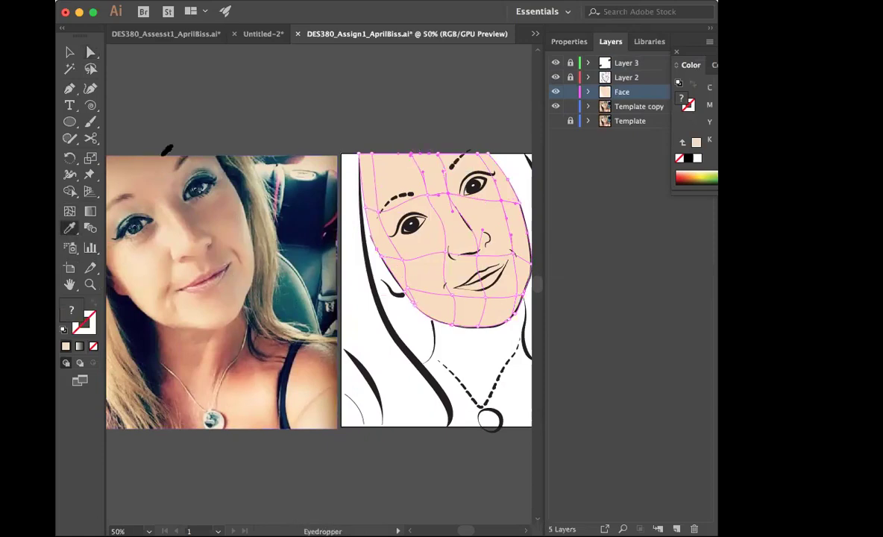
pyautogui.click(160, 163)
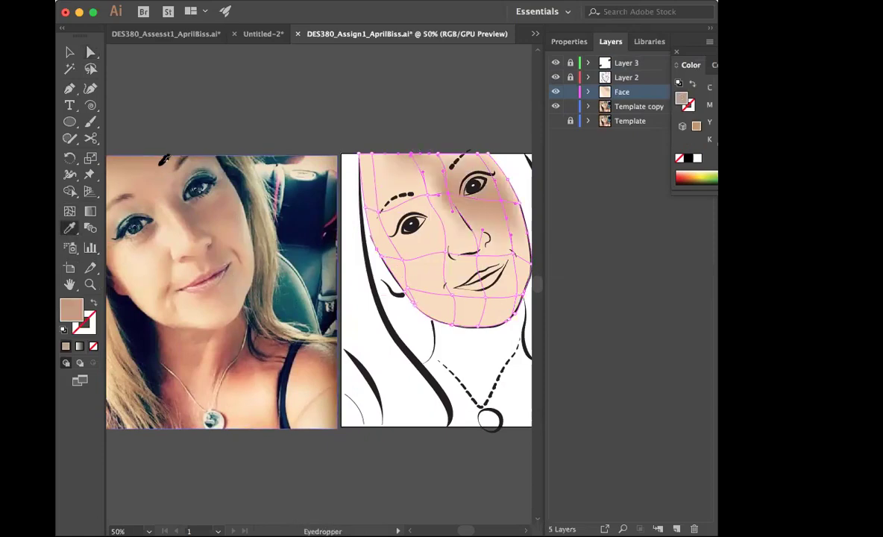
pyautogui.click(147, 164)
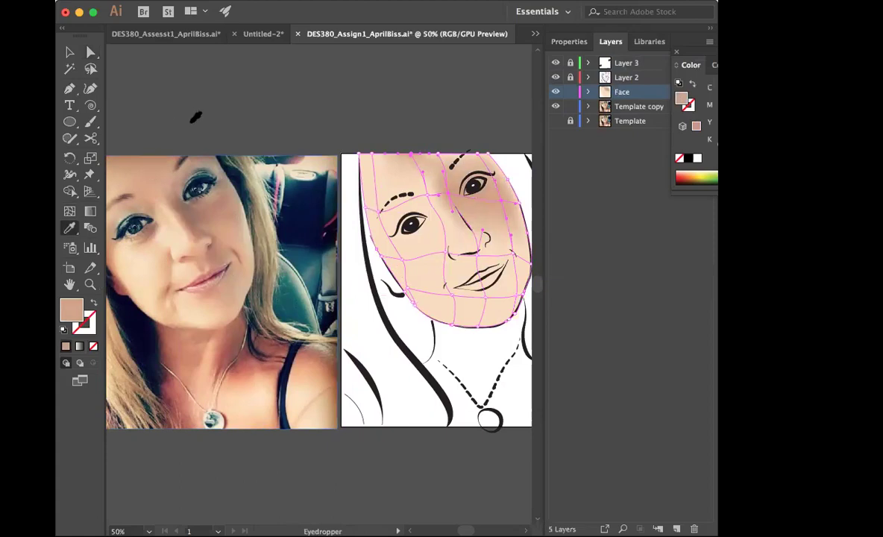
pyautogui.click(69, 51)
pyautogui.click(196, 63)
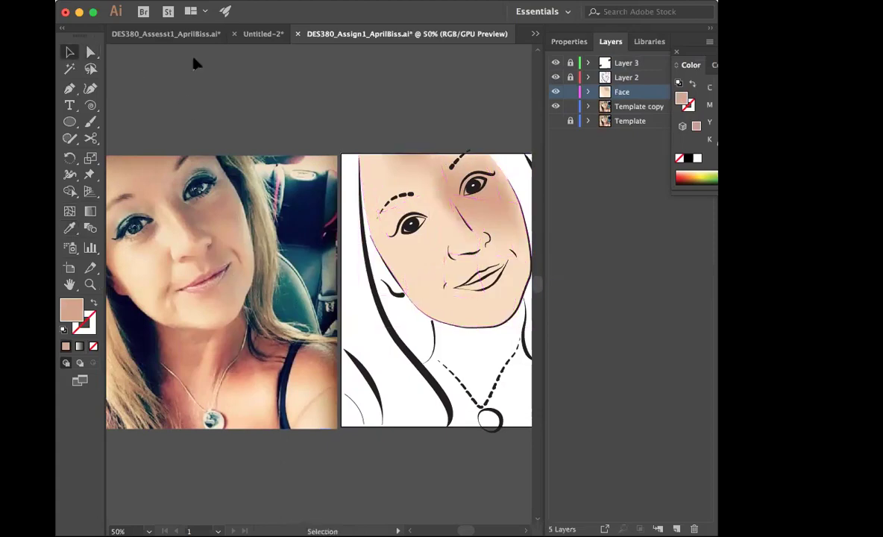
# Step: Reselect the face mesh and switch to direct selection of its individual points around the cheeks
pyautogui.click(414, 186)
pyautogui.press('a')
pyautogui.click(387, 239)
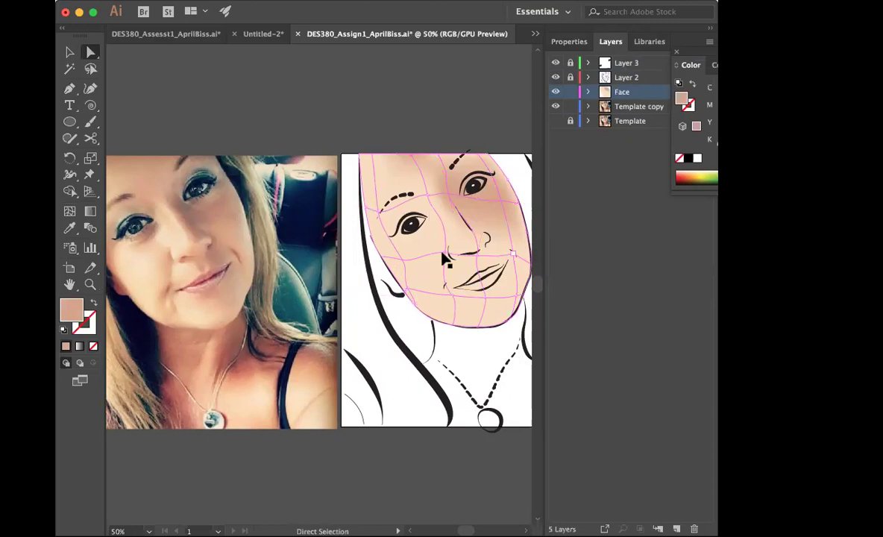
# Step: Fill mesh points along the face's left edge, left cheek and nose side with a skin tone sampled from the photo's cheek
pyautogui.click(402, 263)
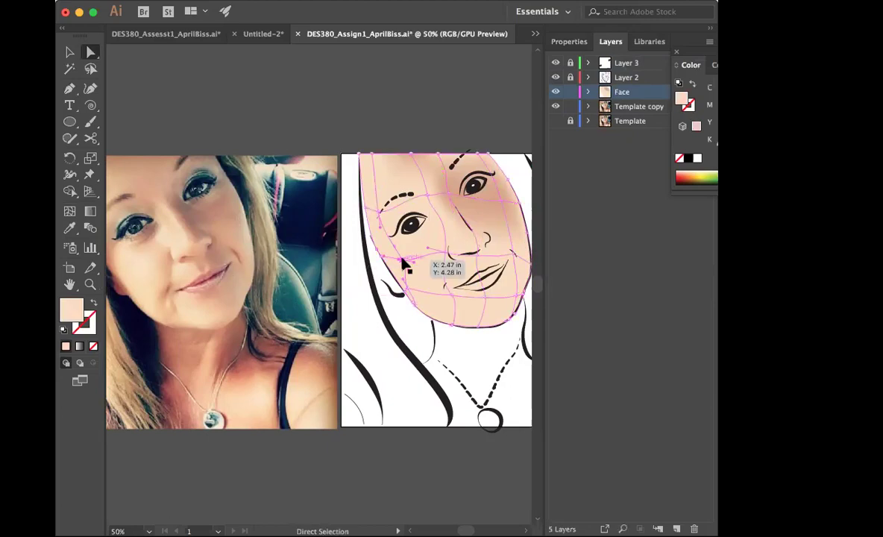
pyautogui.keyDown('shift'); pyautogui.click(378, 249); pyautogui.keyUp('shift')
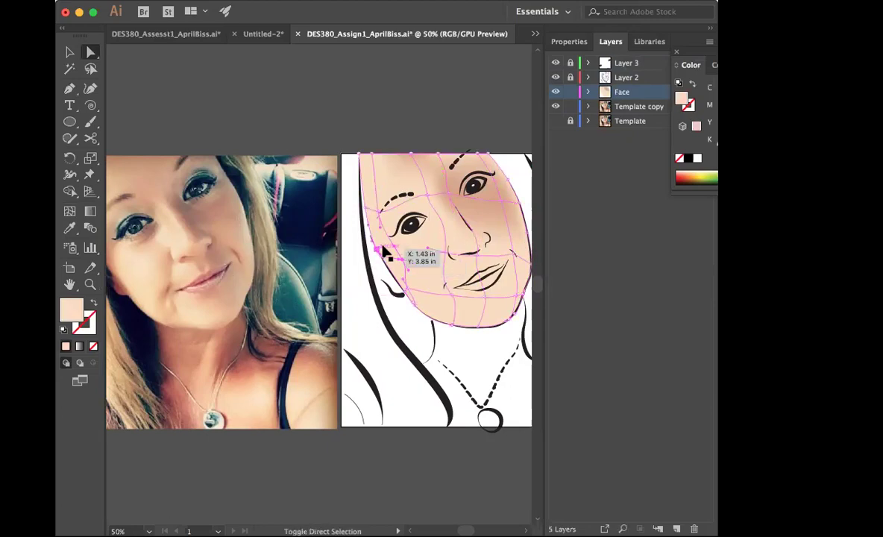
pyautogui.keyDown('shift'); pyautogui.click(406, 289); pyautogui.keyUp('shift')
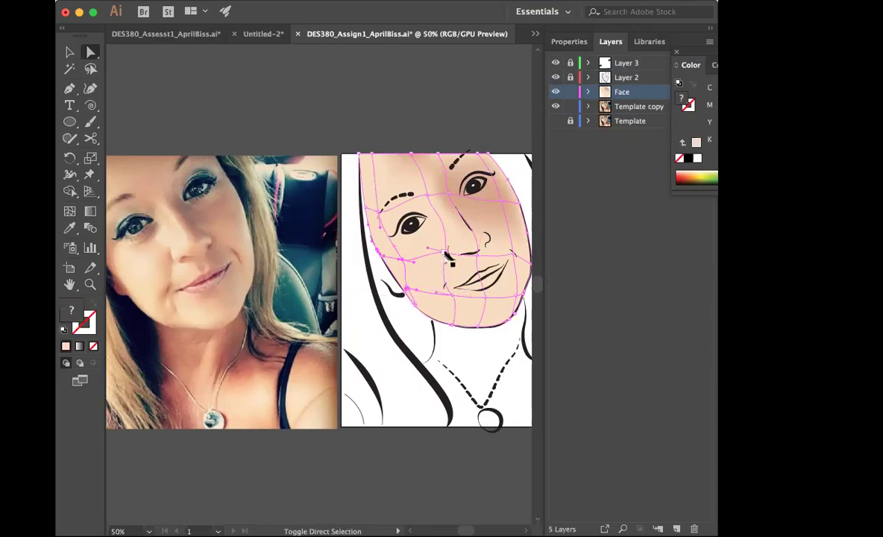
pyautogui.keyDown('shift'); pyautogui.click(446, 254); pyautogui.keyUp('shift')
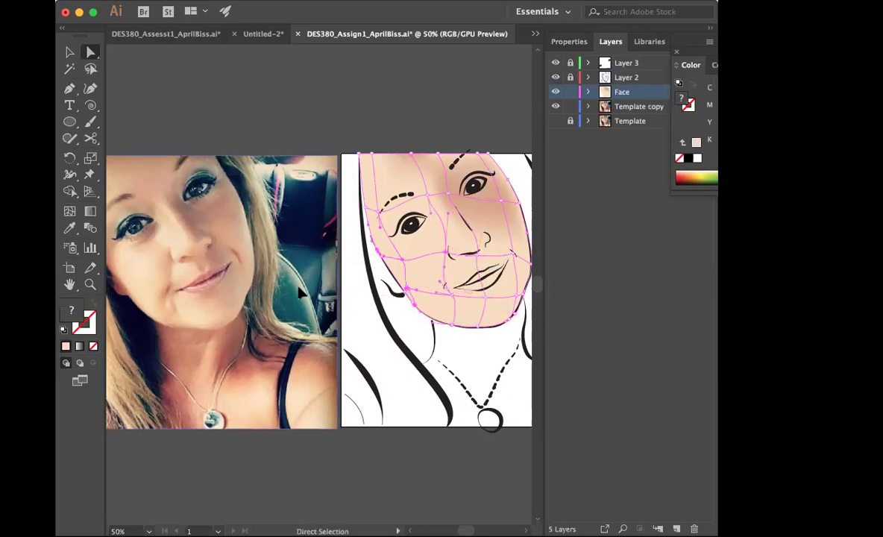
pyautogui.click(69, 230)
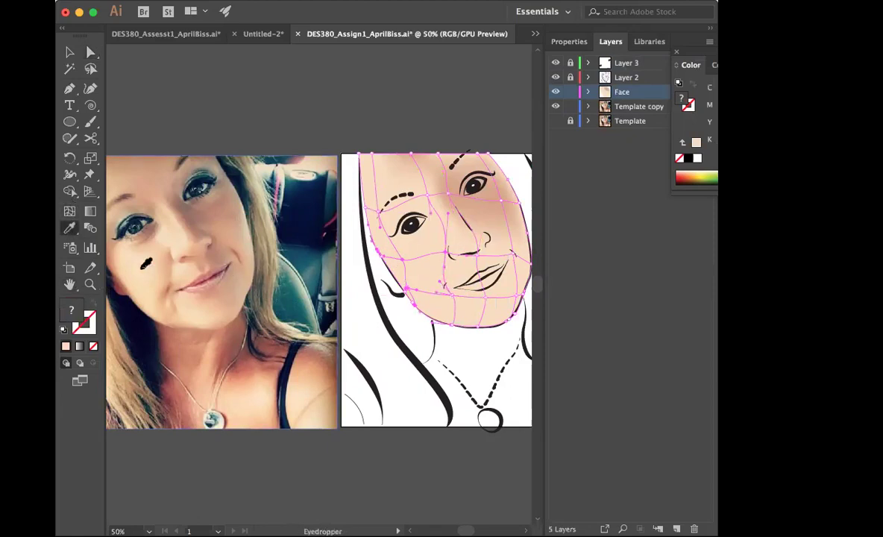
pyautogui.click(141, 268)
# Step: Lighten the fill of the selected cheek mesh points to #FCEFE3 and deselect the face mesh
pyautogui.doubleClick(70, 313)
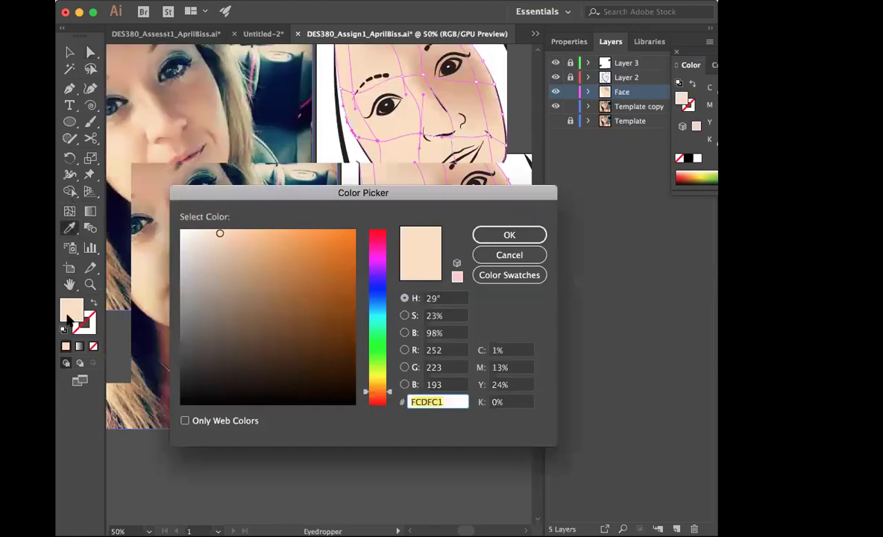
pyautogui.moveTo(203, 228); pyautogui.dragTo(198, 229)
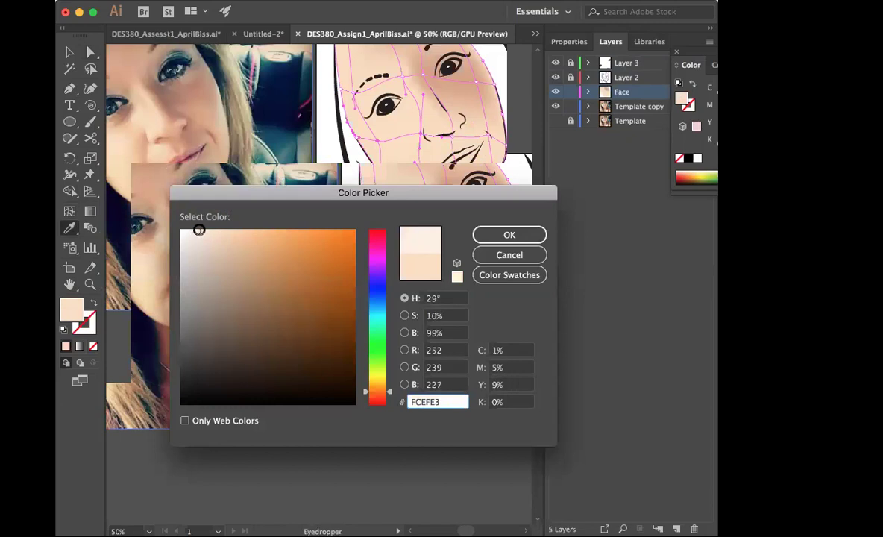
pyautogui.click(483, 235)
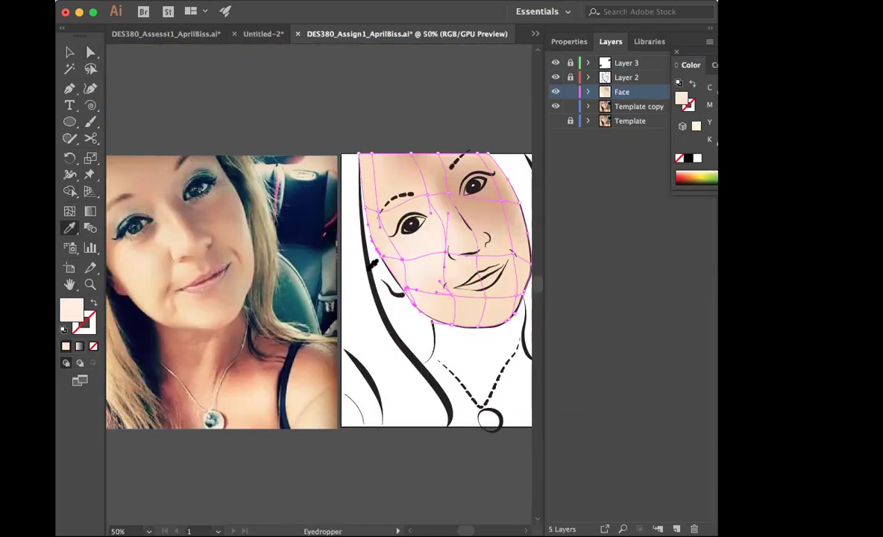
pyautogui.click(70, 53)
pyautogui.click(226, 69)
pyautogui.click(490, 226)
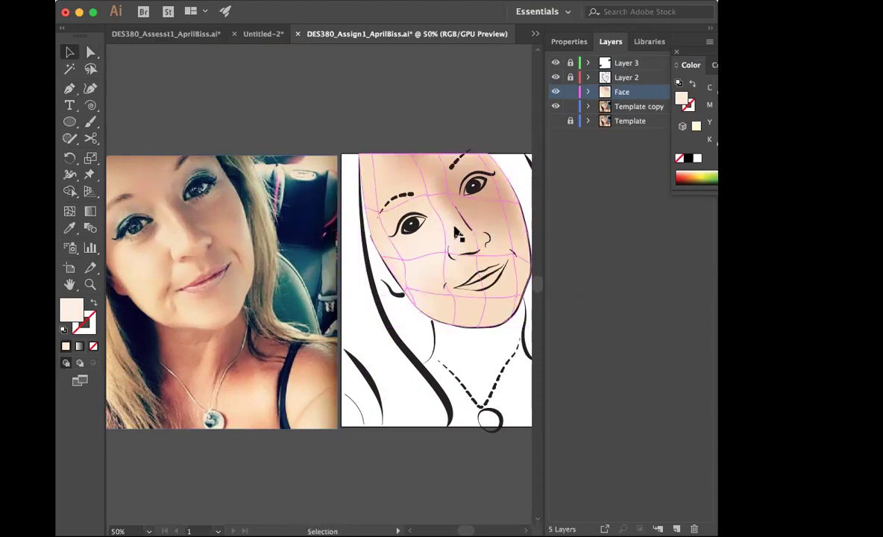
pyautogui.click(339, 108)
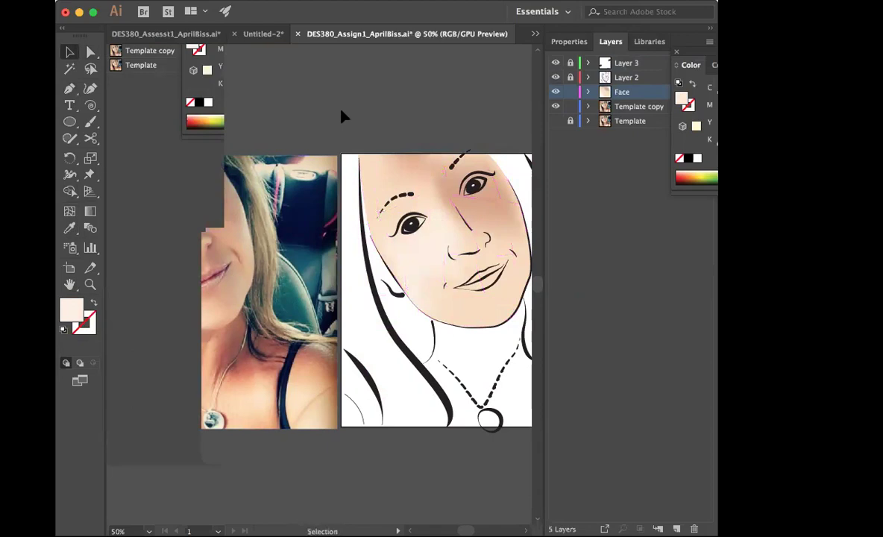
pyautogui.click(455, 199)
pyautogui.hotkey('ctrl', 'shift', 'a')
# Step: Shade the mesh points below the lips and at the chin's lower edge with a darker skin tone sampled from the photo's chin
pyautogui.click(91, 52)
pyautogui.click(485, 306)
pyautogui.moveTo(483, 302); pyautogui.dragTo(486, 295)
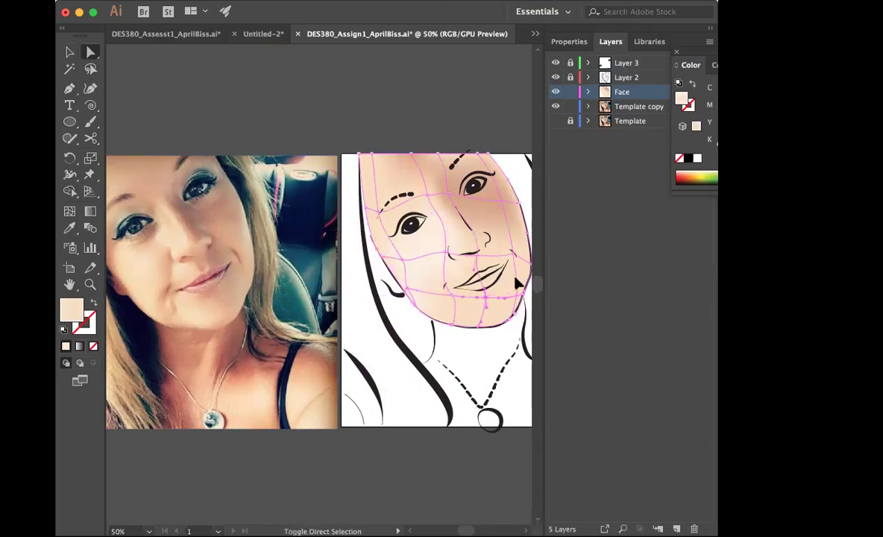
pyautogui.keyDown('shift'); pyautogui.click(479, 327); pyautogui.keyUp('shift')
pyautogui.press('i')
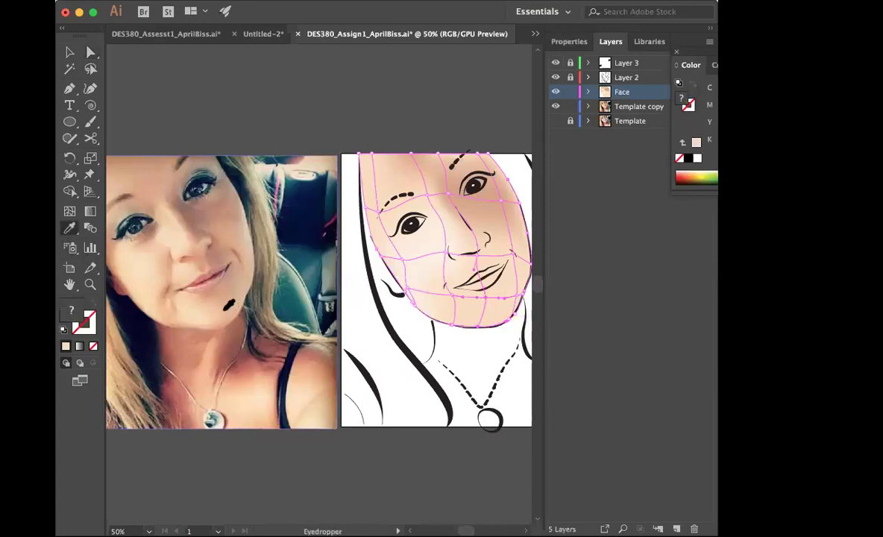
pyautogui.click(213, 291)
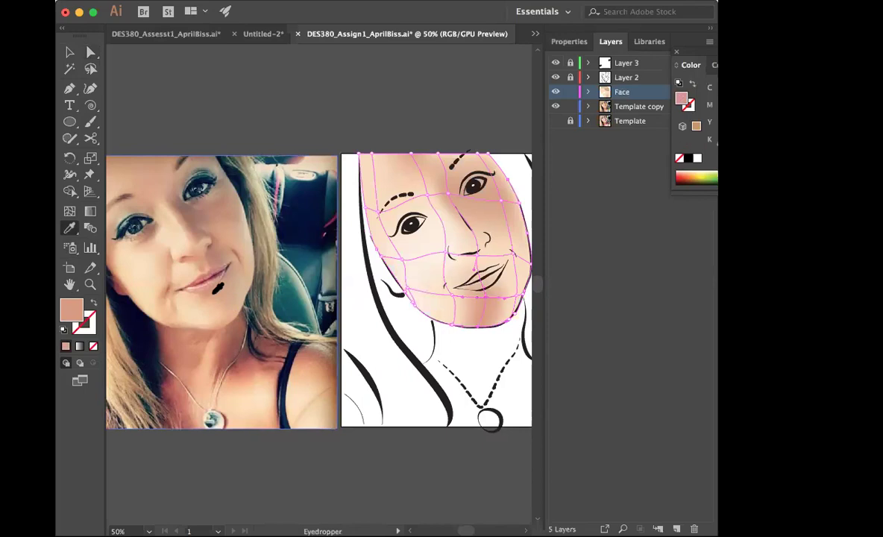
pyautogui.click(222, 303)
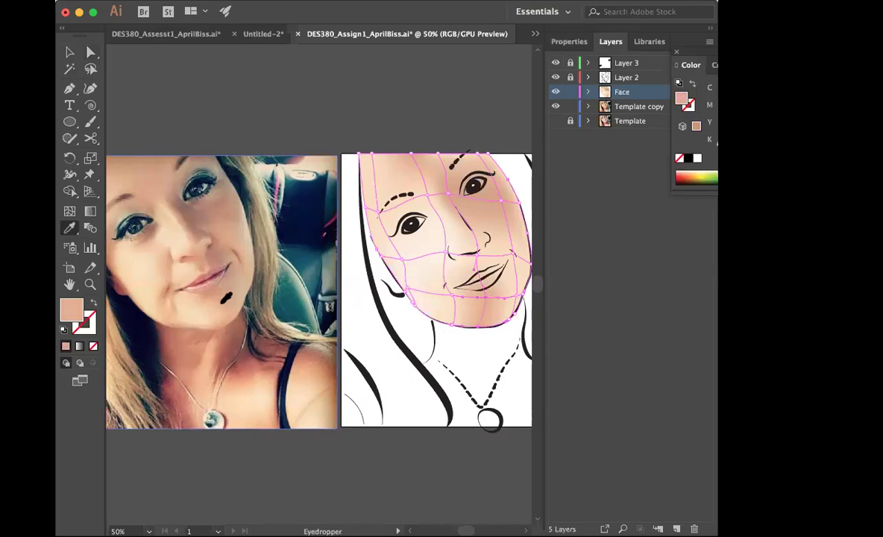
pyautogui.click(69, 52)
pyautogui.click(199, 72)
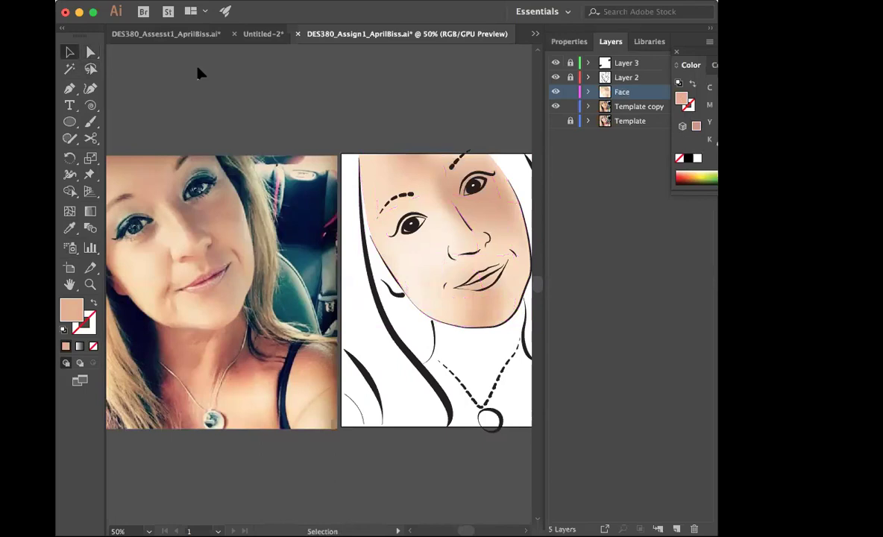
# Step: Try shading the mesh points beside the nose and below the left mouth corner with a skin tone sampled from the photo
pyautogui.click(504, 188)
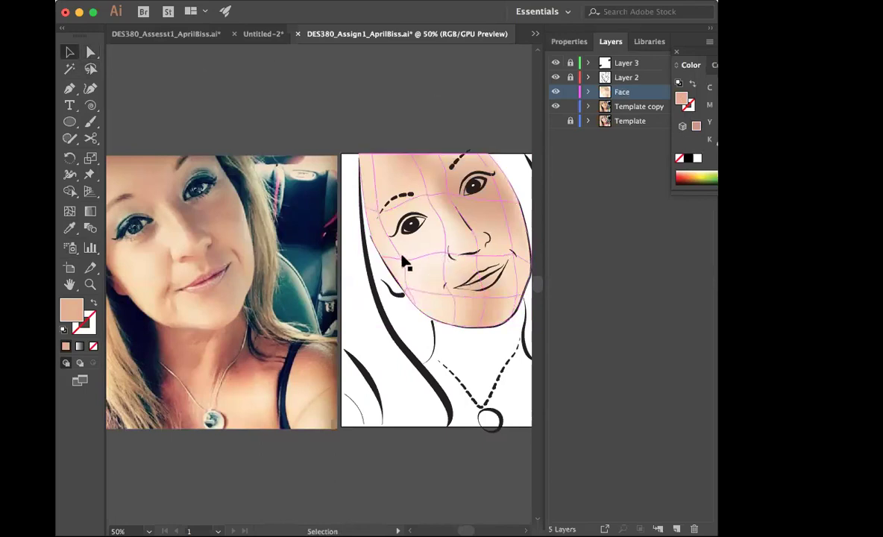
pyautogui.click(434, 236)
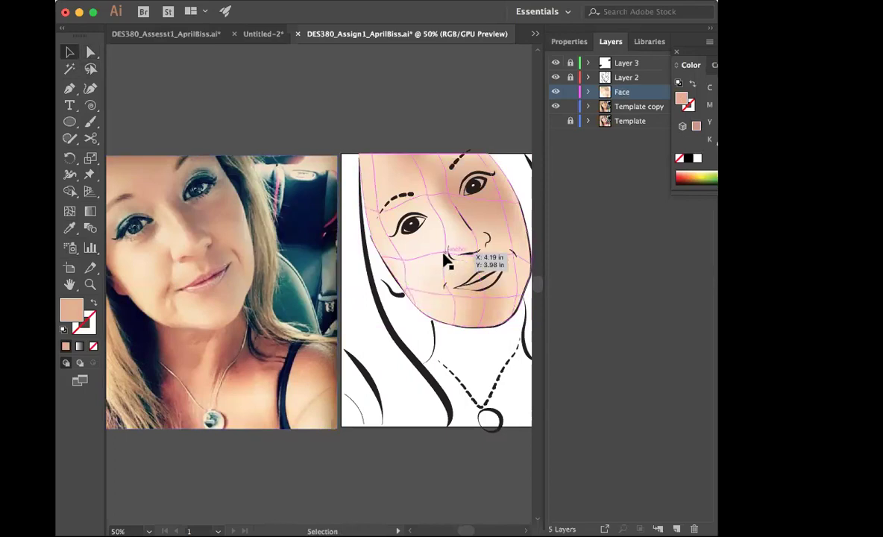
pyautogui.click(120, 71)
pyautogui.click(90, 52)
pyautogui.click(449, 250)
pyautogui.click(446, 252)
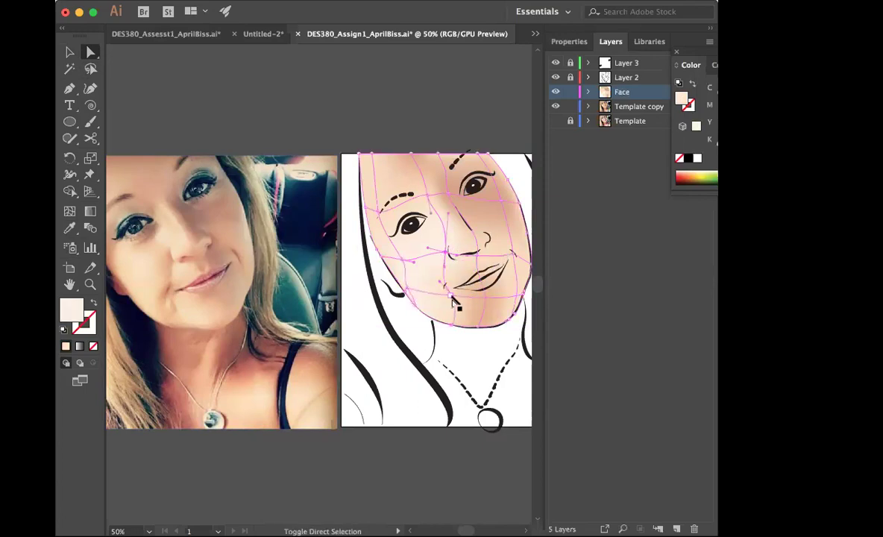
pyautogui.click(70, 228)
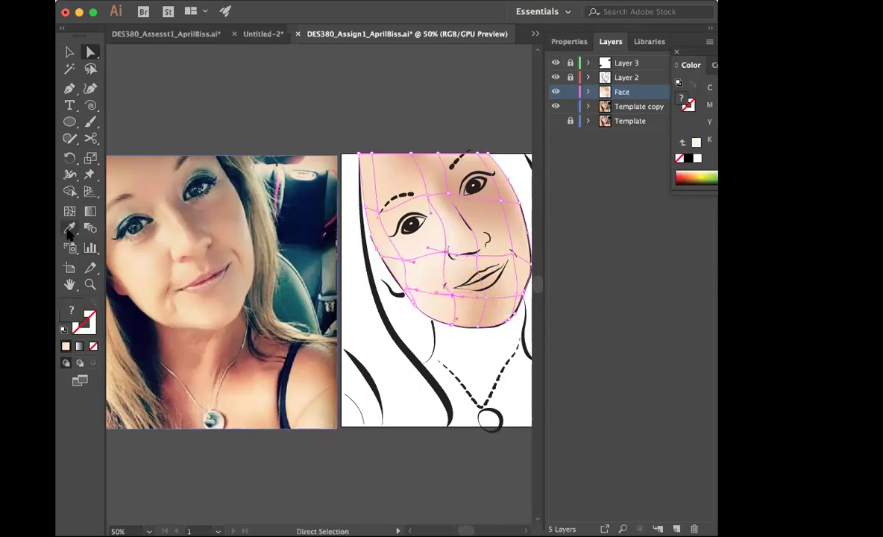
pyautogui.click(168, 258)
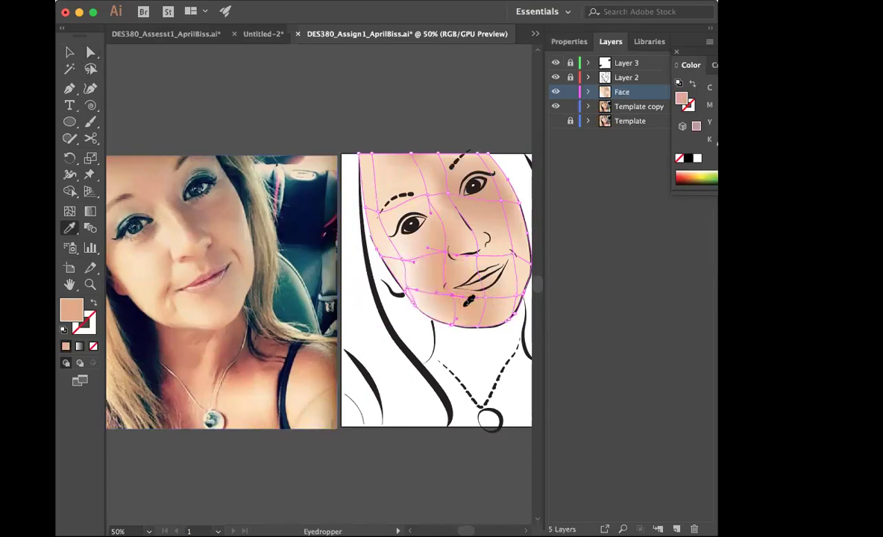
pyautogui.click(455, 273)
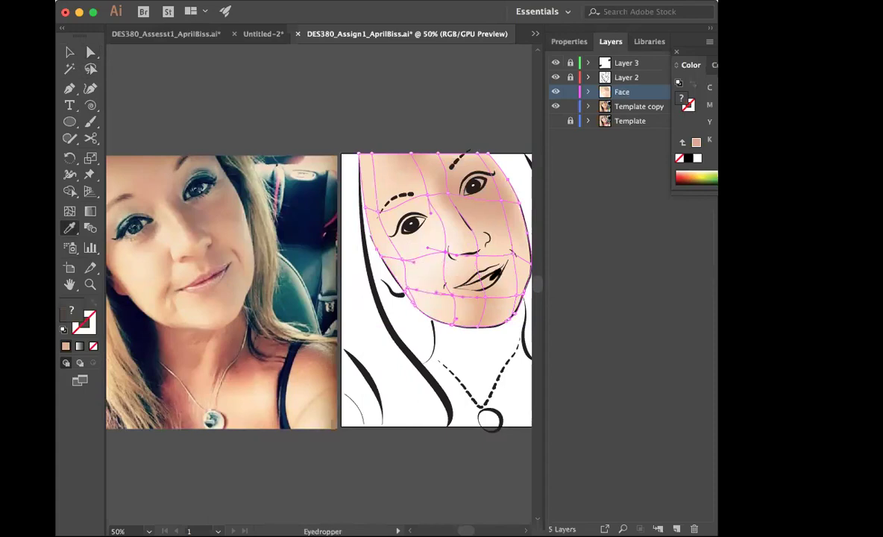
pyautogui.click(70, 52)
pyautogui.click(153, 84)
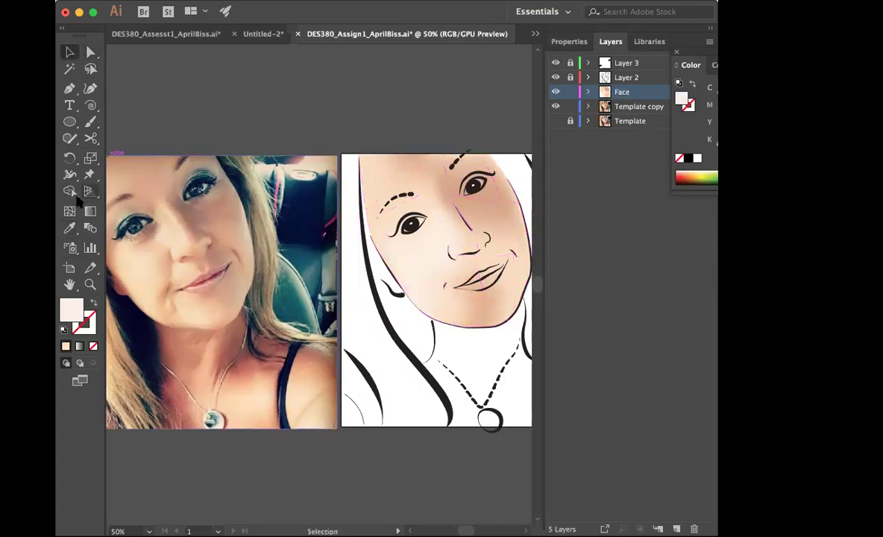
# Step: Add a horizontal mesh line across the face between the nose and the lower lip
pyautogui.click(367, 242)
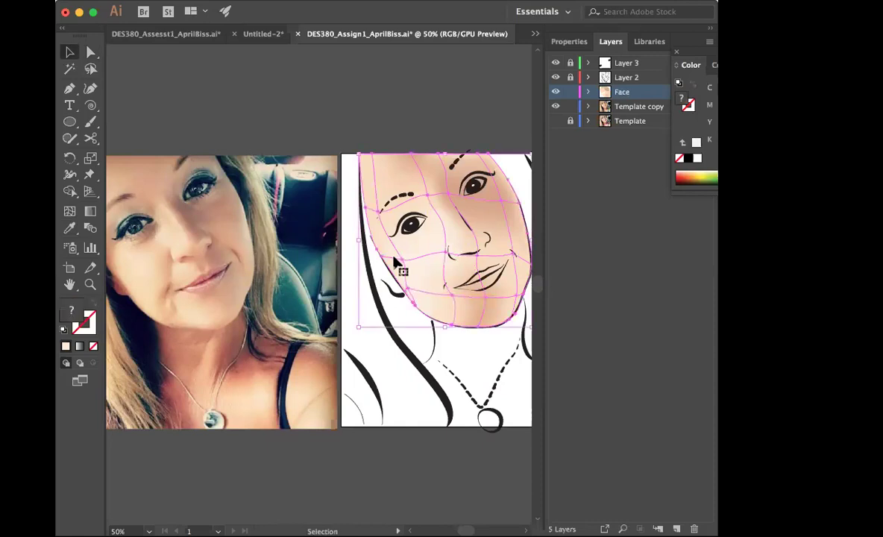
pyautogui.click(69, 212)
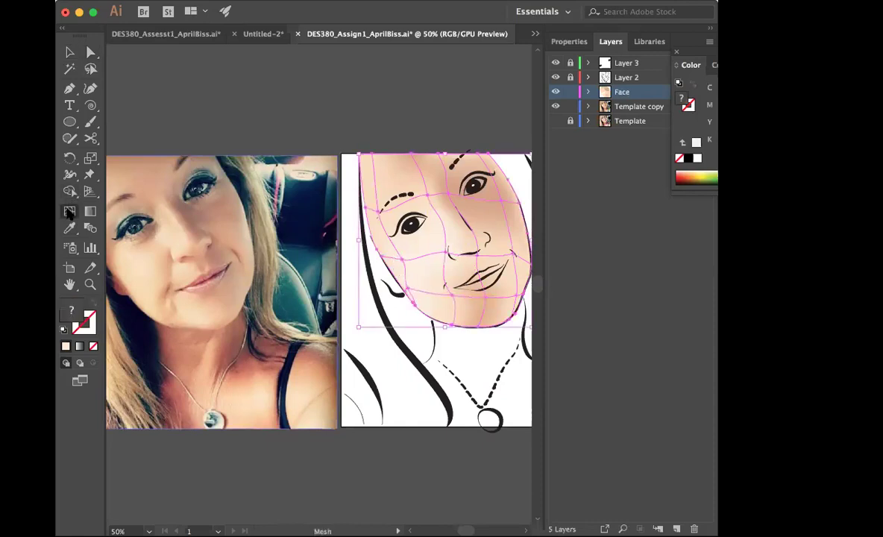
pyautogui.click(395, 276)
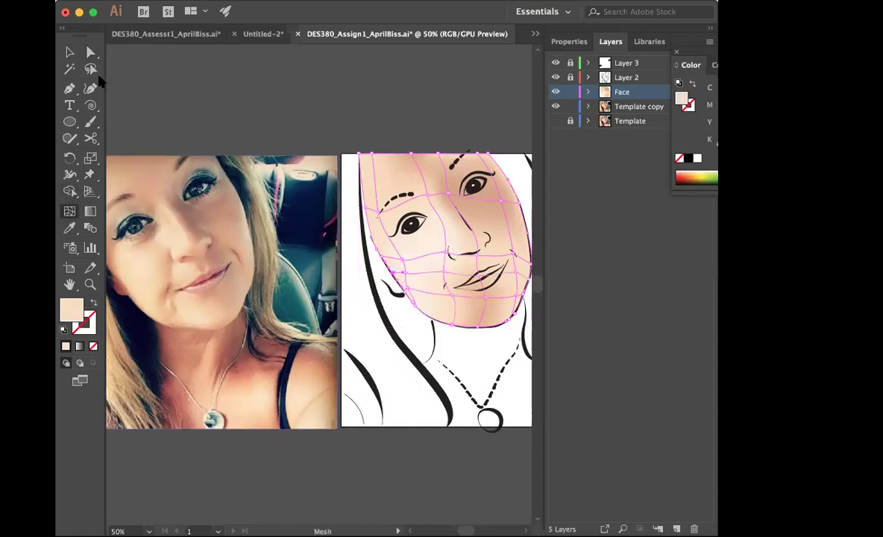
# Step: Fill the mesh points running from the nose to below the left mouth corner with a tone sampled beside the photo's mouth
pyautogui.click(90, 52)
pyautogui.click(332, 146)
pyautogui.moveTo(446, 274)
pyautogui.mouseDown()
pyautogui.moveTo(449, 245)
pyautogui.moveTo(452, 296)
pyautogui.mouseUp()
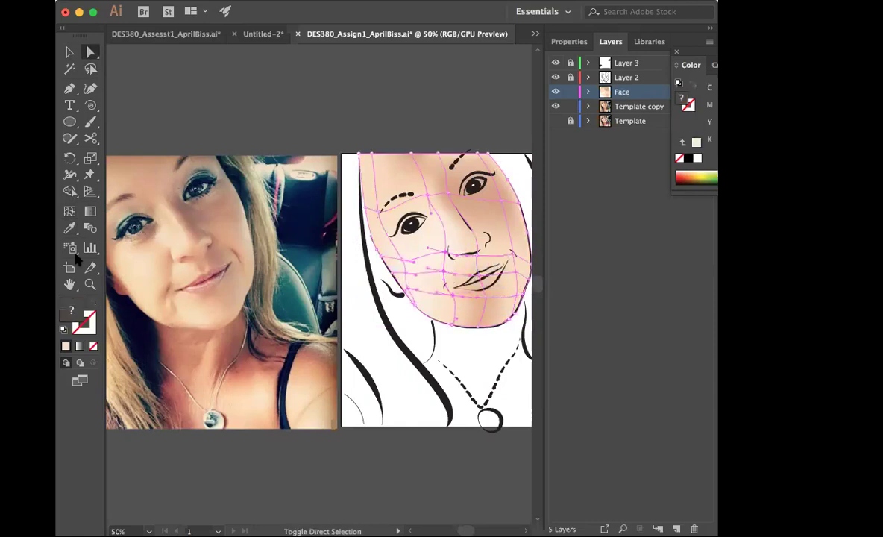
pyautogui.click(69, 228)
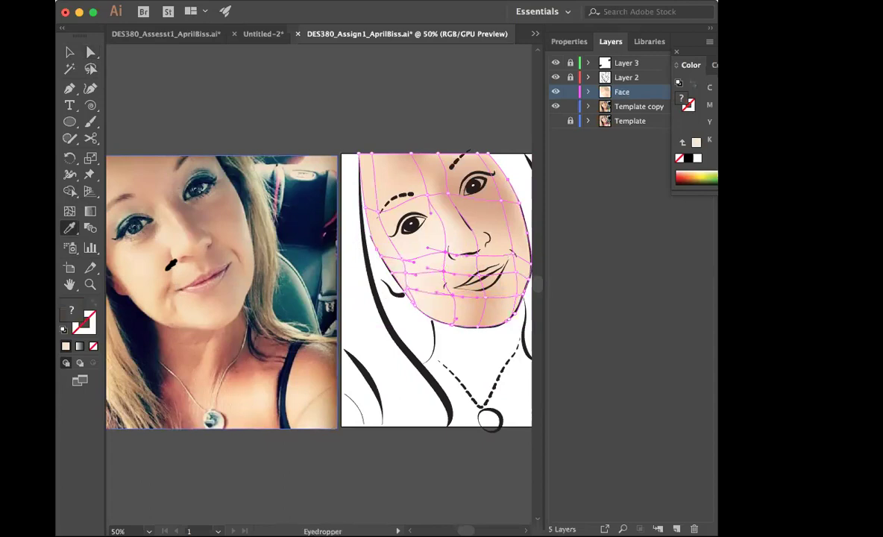
pyautogui.click(169, 268)
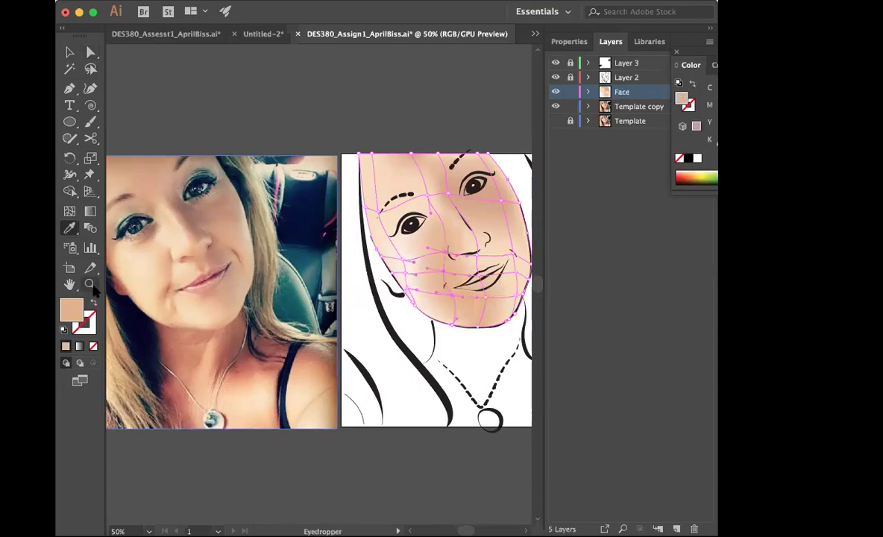
# Step: Lighten the fill of the mesh points beside the mouth to #EAC1A4 and deselect the mesh
pyautogui.doubleClick(74, 306)
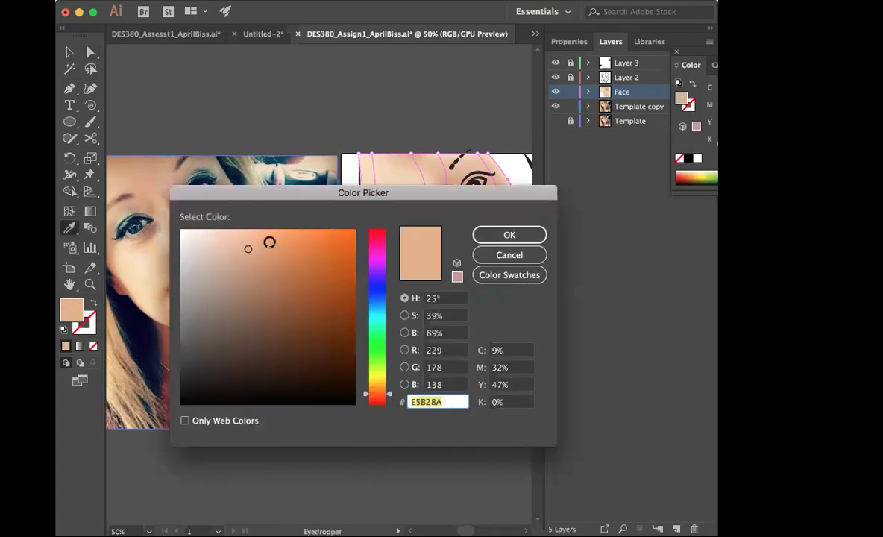
pyautogui.moveTo(248, 249); pyautogui.dragTo(232, 243)
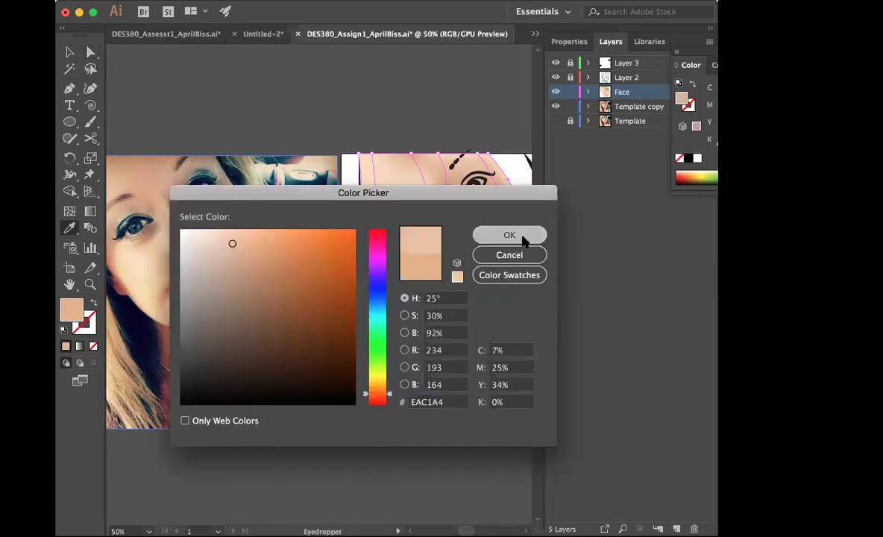
pyautogui.click(508, 235)
pyautogui.click(68, 51)
pyautogui.click(215, 94)
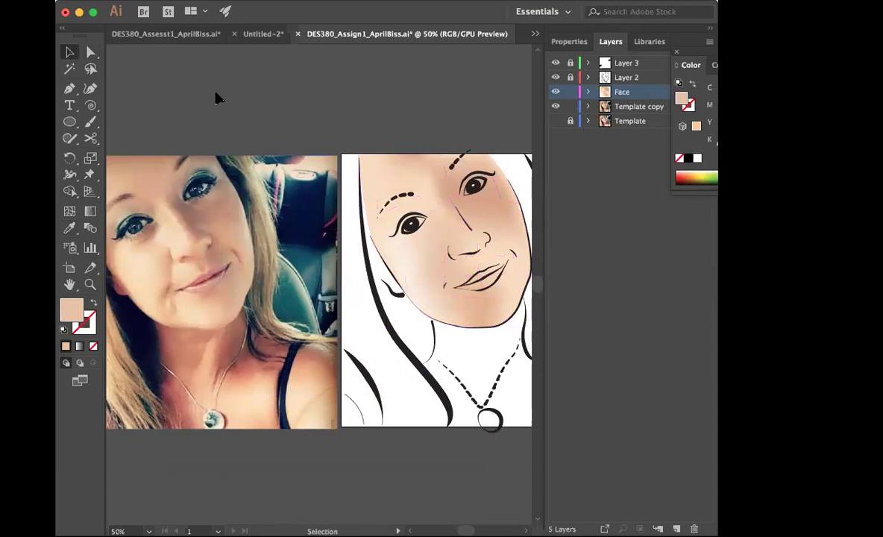
# Step: Add a vertical mesh line from the forehead down through the nose and a horizontal mesh line across the face just below the eyes
pyautogui.click(391, 218)
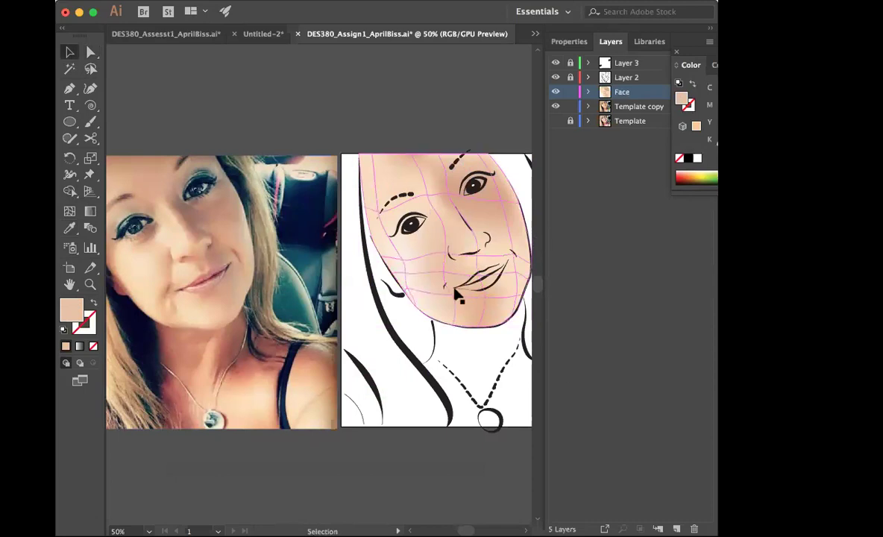
pyautogui.click(445, 237)
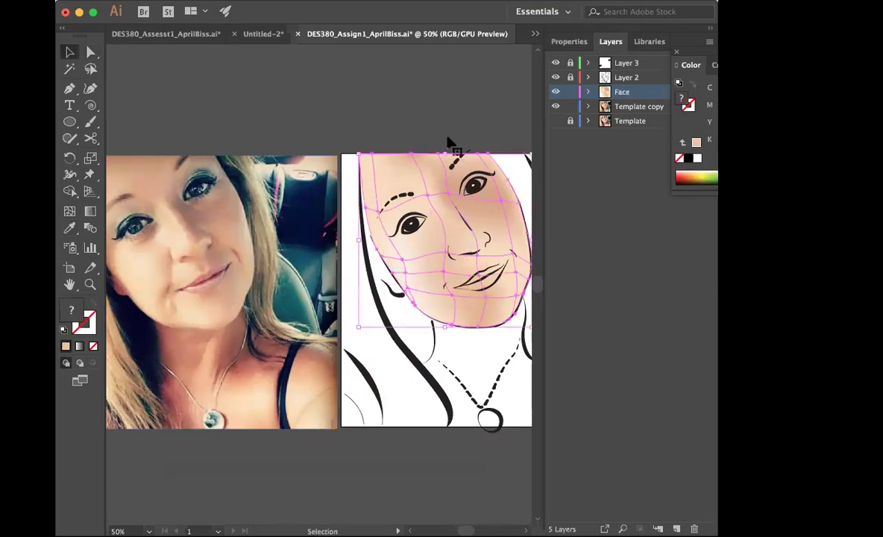
pyautogui.click(425, 100)
pyautogui.click(90, 51)
pyautogui.click(385, 211)
pyautogui.click(119, 106)
pyautogui.click(370, 161)
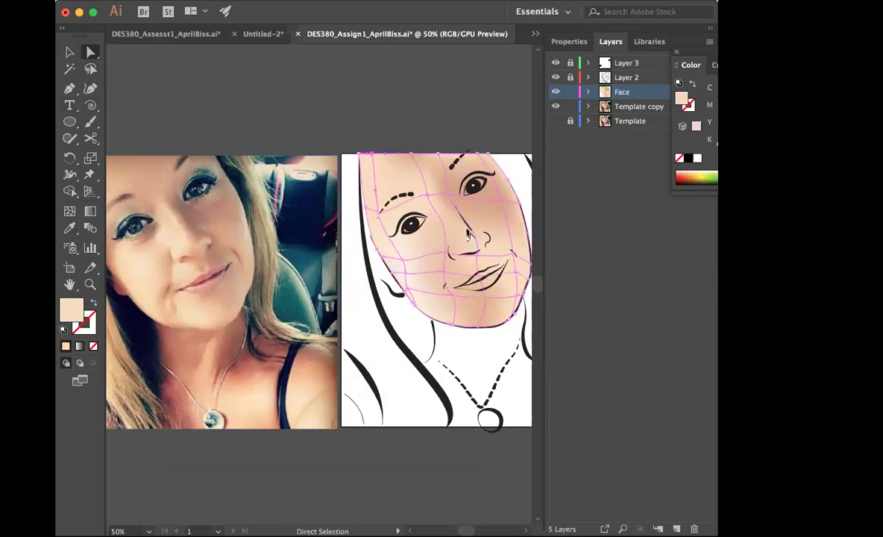
pyautogui.click(70, 211)
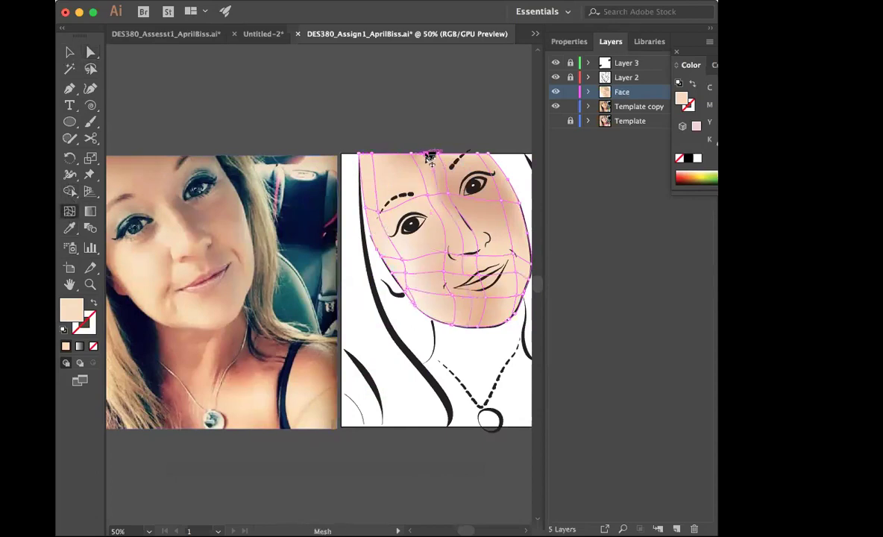
pyautogui.click(373, 237)
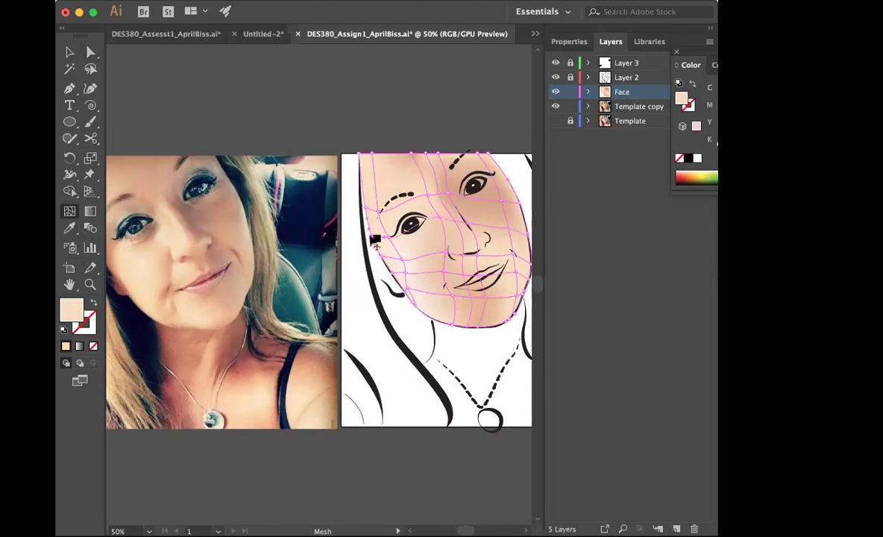
# Step: Fill the mesh points running down the bridge of the nose with a light tone sampled beside the photo's nose
pyautogui.click(90, 52)
pyautogui.click(457, 226)
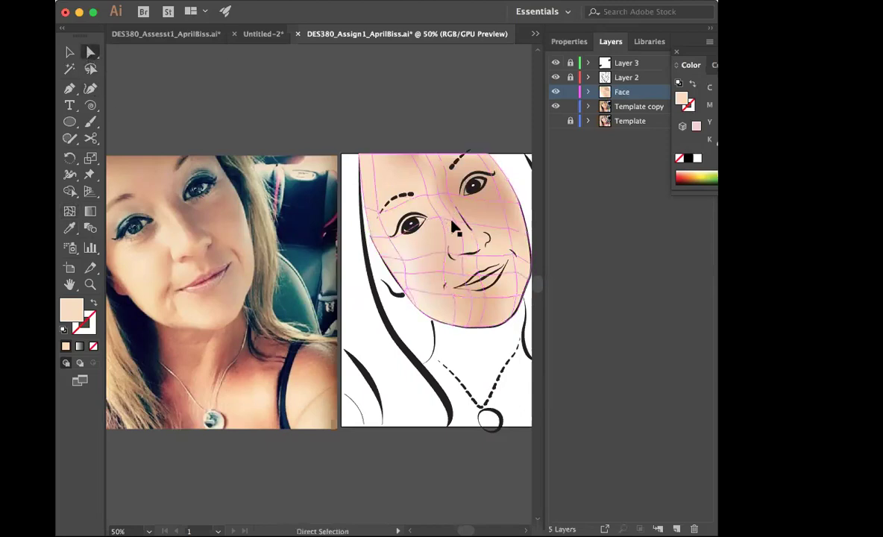
pyautogui.keyDown('shift'); pyautogui.click(438, 194); pyautogui.keyUp('shift')
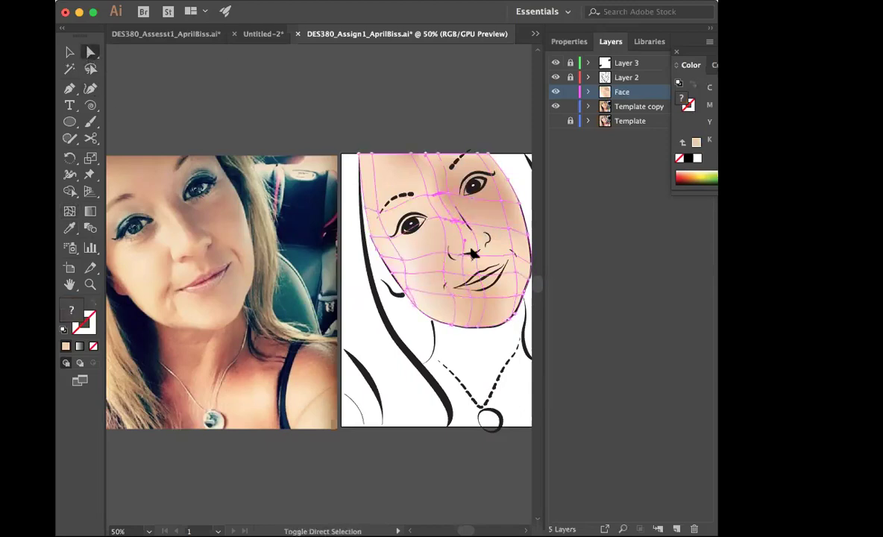
pyautogui.keyDown('shift'); pyautogui.click(462, 254); pyautogui.keyUp('shift')
pyautogui.moveTo(464, 257); pyautogui.dragTo(466, 253)
pyautogui.click(69, 229)
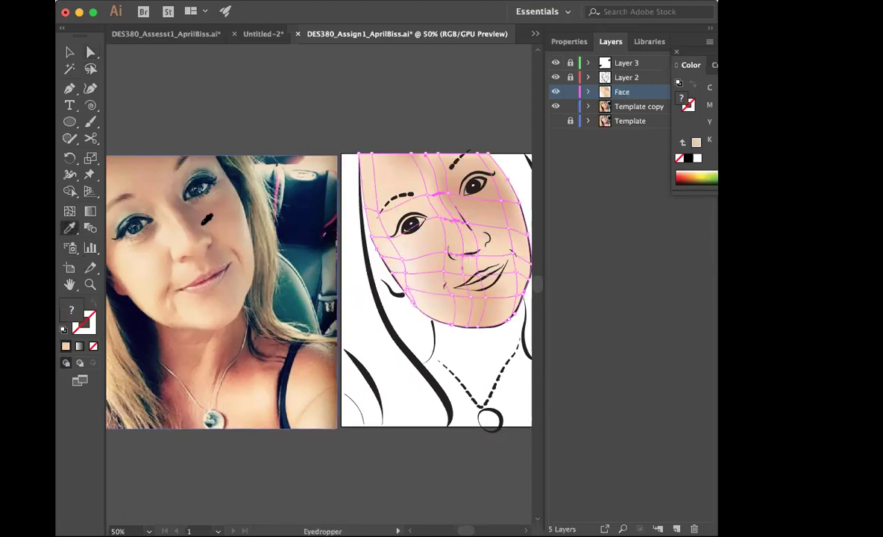
pyautogui.click(174, 226)
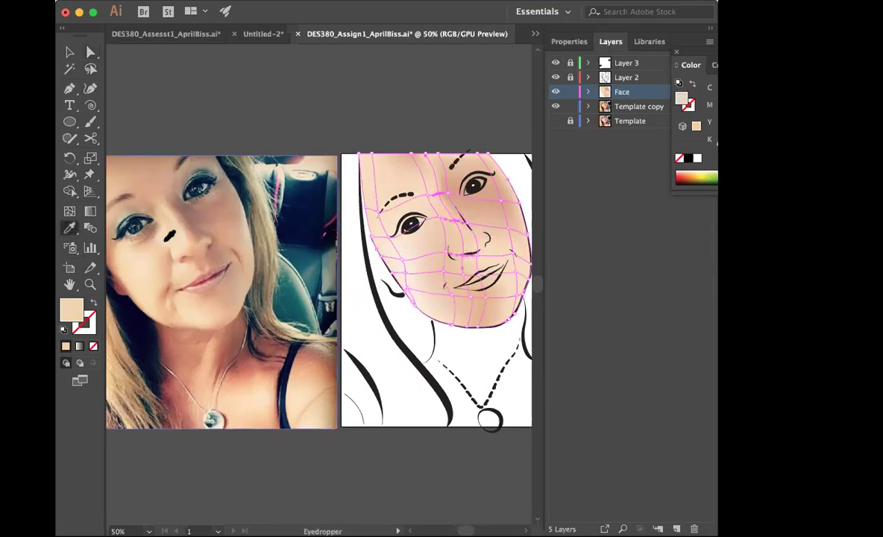
pyautogui.click(69, 51)
pyautogui.click(230, 92)
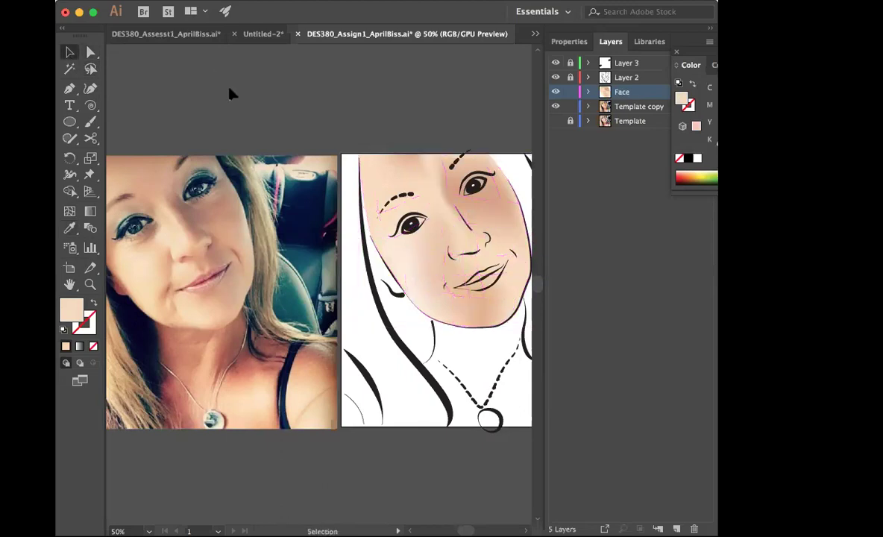
# Step: Try shading the forehead mesh point between the eyebrows with a darker tone sampled from the top of the photo's forehead
pyautogui.click(441, 180)
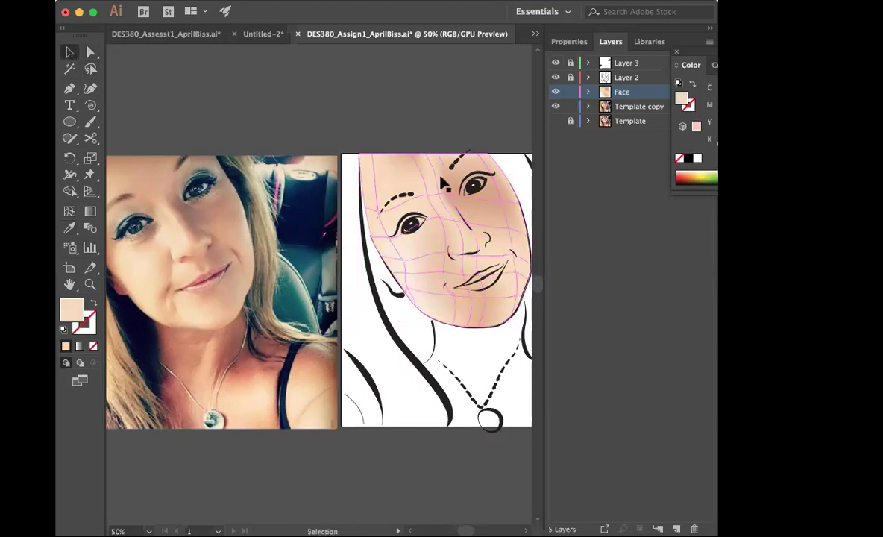
pyautogui.click(375, 105)
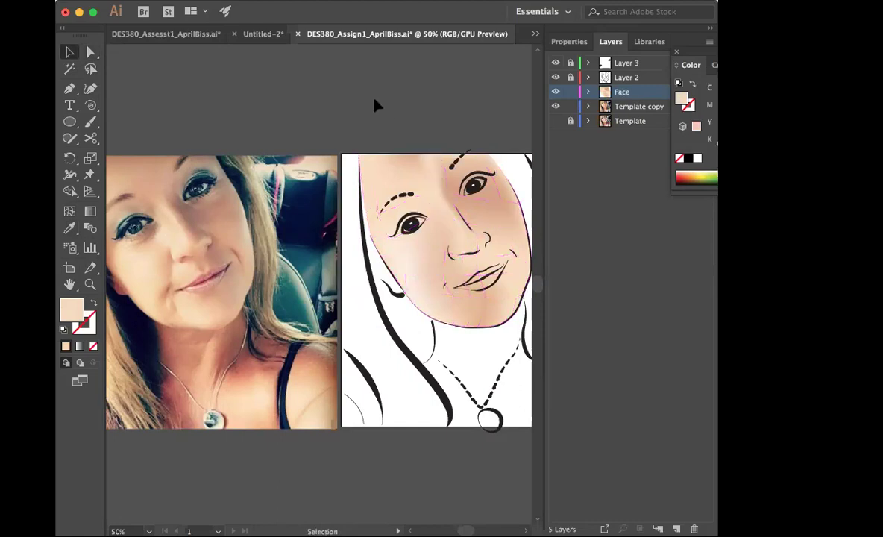
pyautogui.click(90, 51)
pyautogui.click(403, 166)
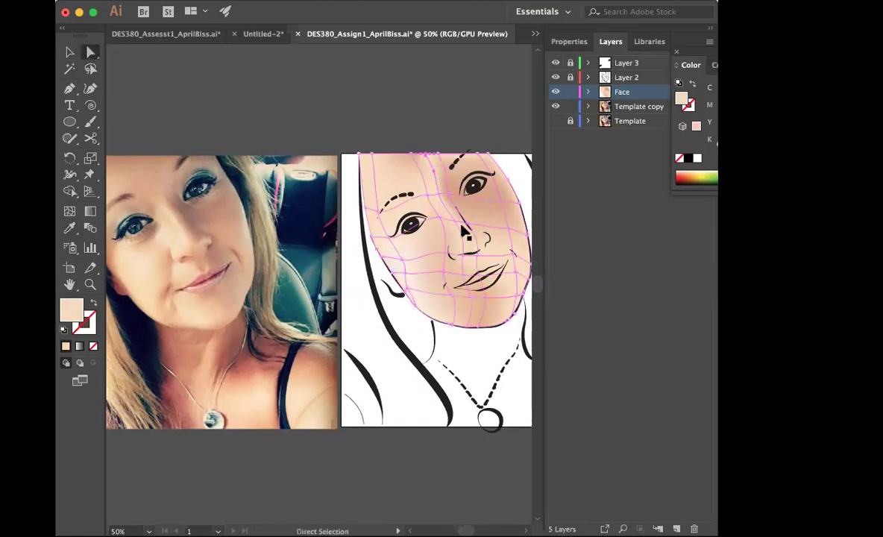
pyautogui.click(69, 229)
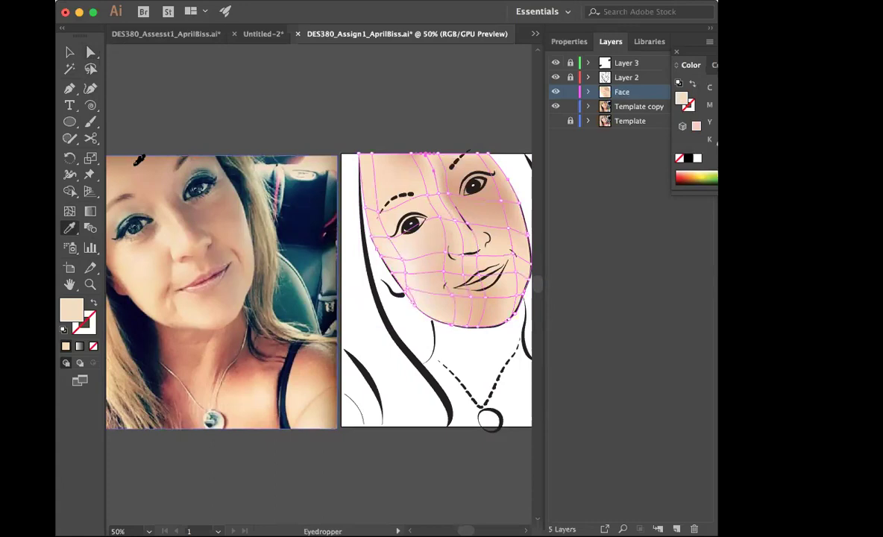
pyautogui.click(141, 163)
pyautogui.click(70, 52)
pyautogui.click(224, 66)
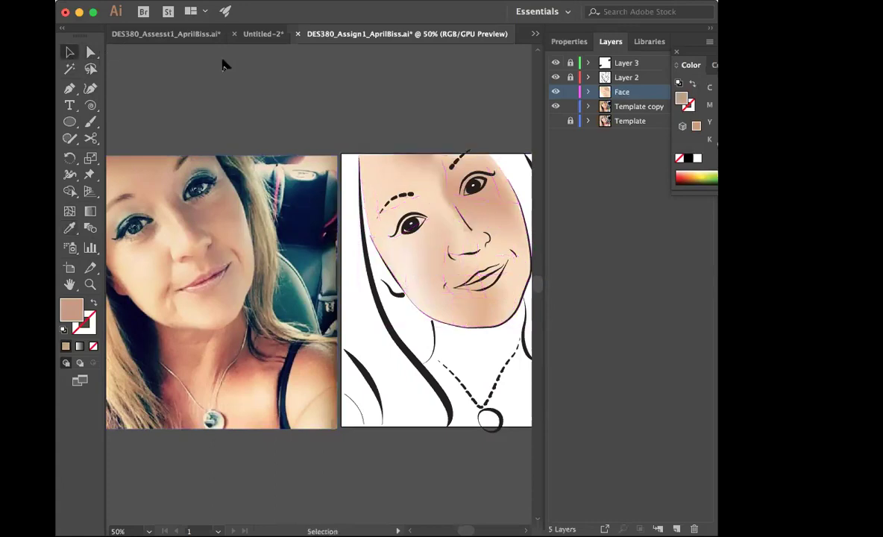
pyautogui.hotkey('ctrl', 'z')
pyautogui.hotkey('ctrl', 'z')
# Step: Fill the mesh points on the outer cheek below the right-hand eye with a light tone sampled from the photo's chin
pyautogui.click(89, 53)
pyautogui.click(464, 211)
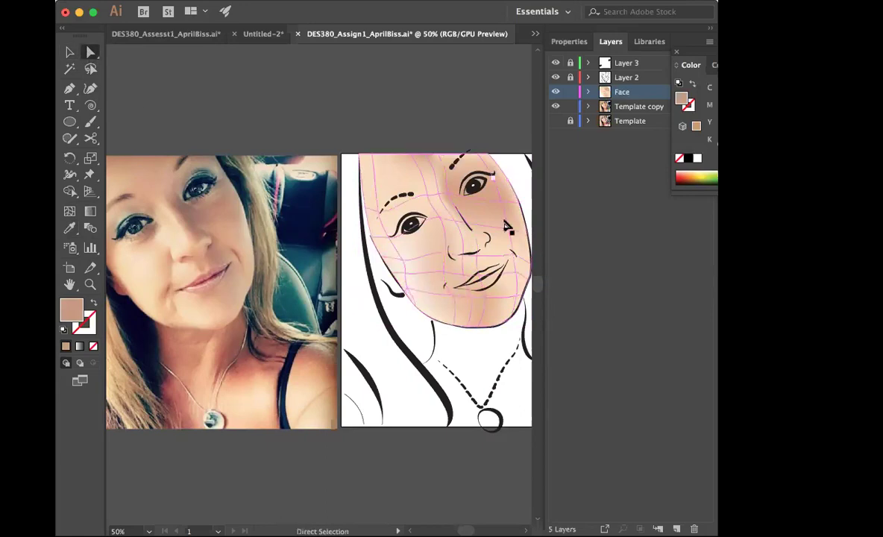
pyautogui.click(507, 233)
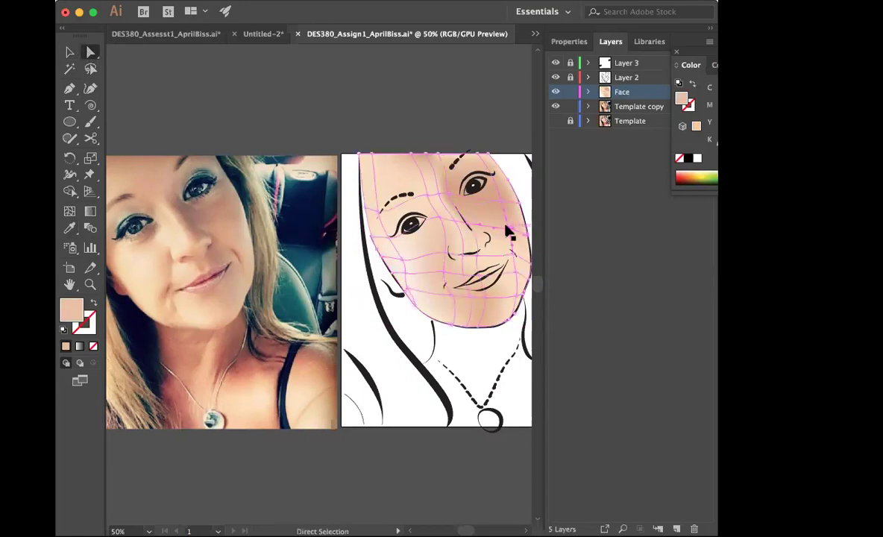
pyautogui.keyDown('shift'); pyautogui.click(520, 201); pyautogui.keyUp('shift')
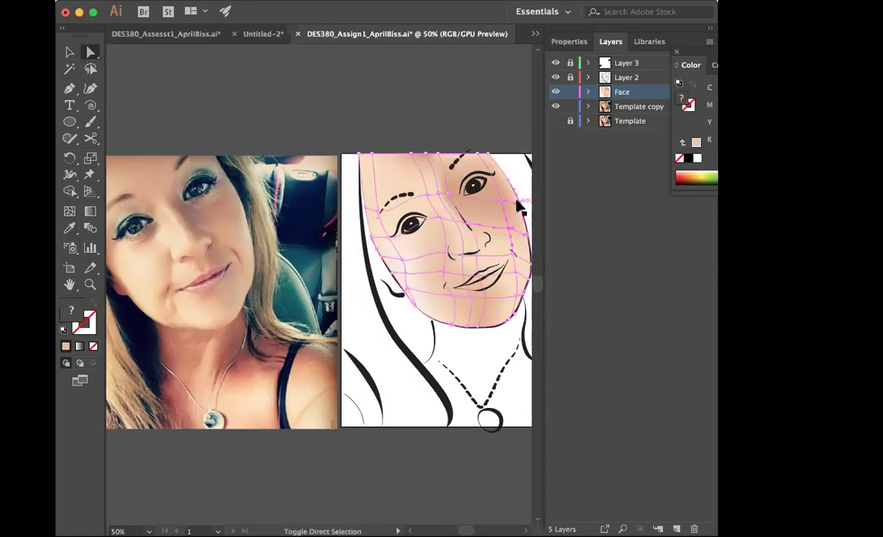
pyautogui.click(70, 228)
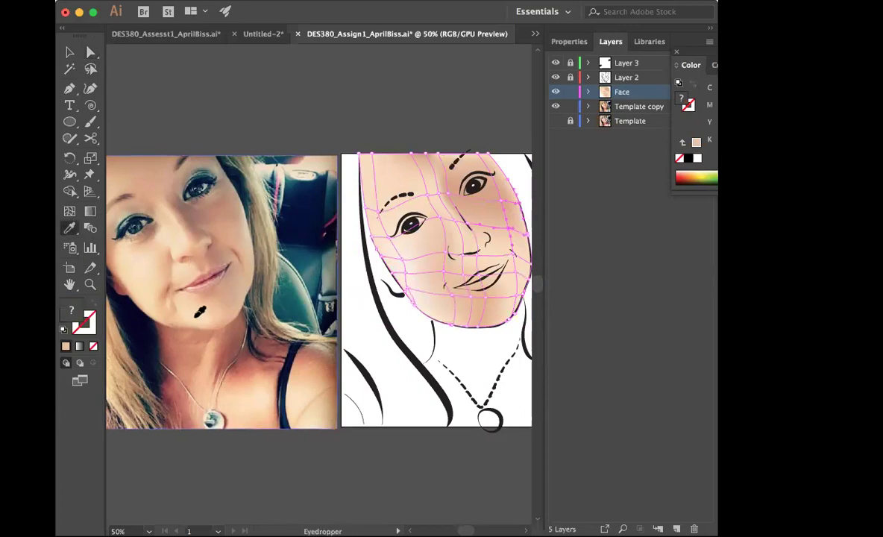
pyautogui.click(200, 312)
pyautogui.click(69, 53)
pyautogui.click(200, 69)
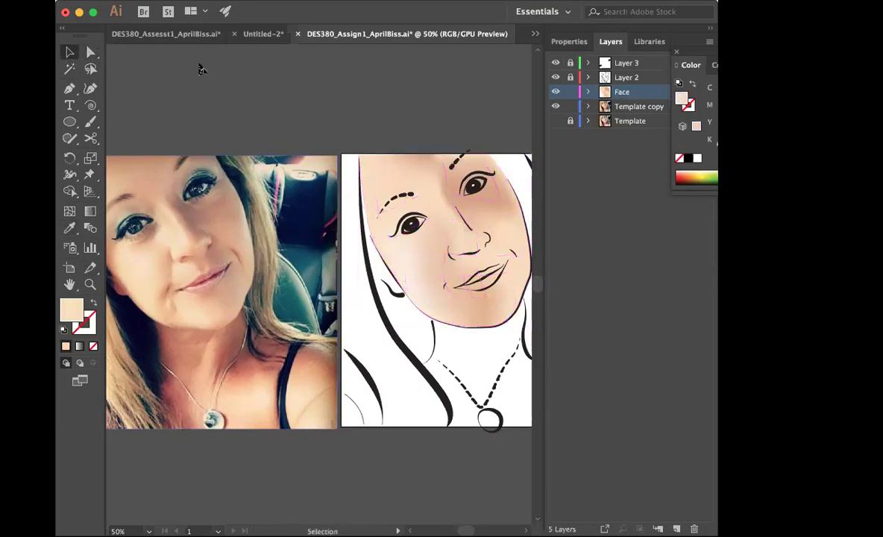
# Step: Fill the mesh point between the nose and the upper lip with a pinkish-brown tone sampled near the photo's mouth, and deselect the mesh
pyautogui.hscroll(1, 479, 304)
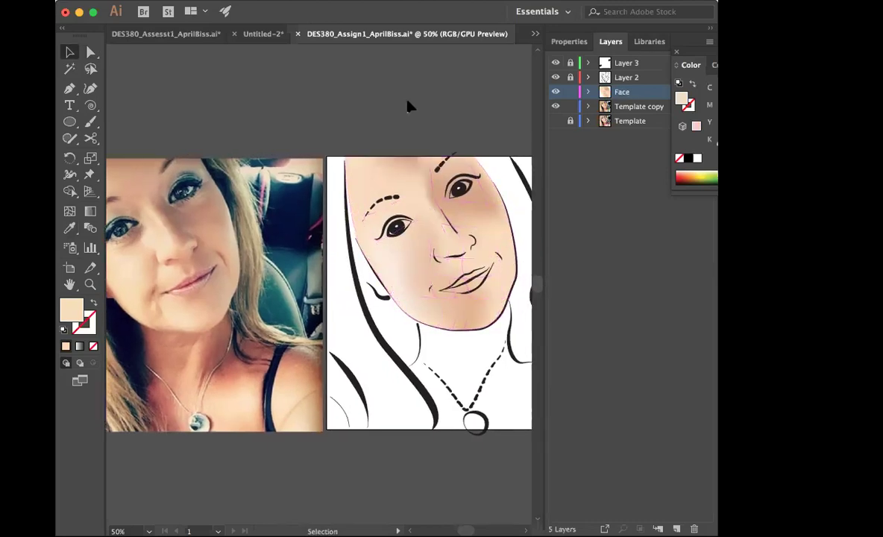
pyautogui.click(470, 272)
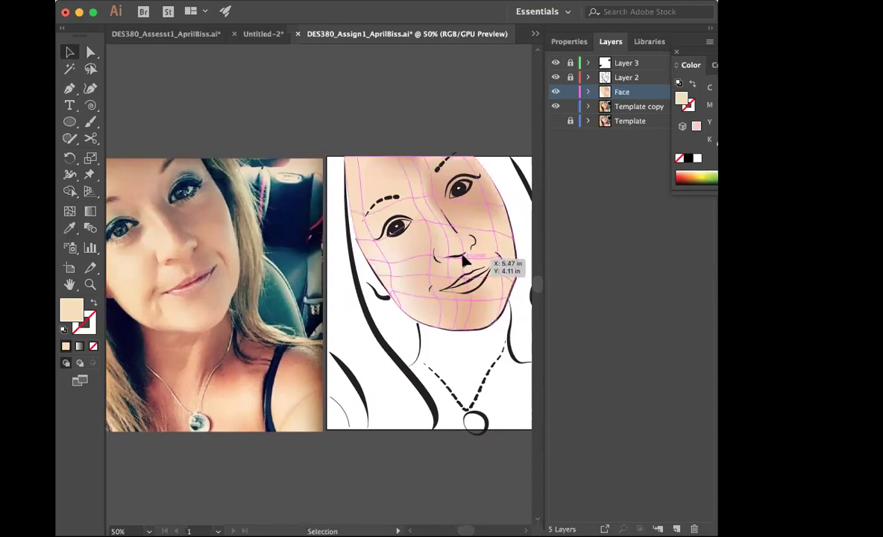
pyautogui.click(390, 93)
pyautogui.click(88, 54)
pyautogui.click(459, 272)
pyautogui.click(462, 262)
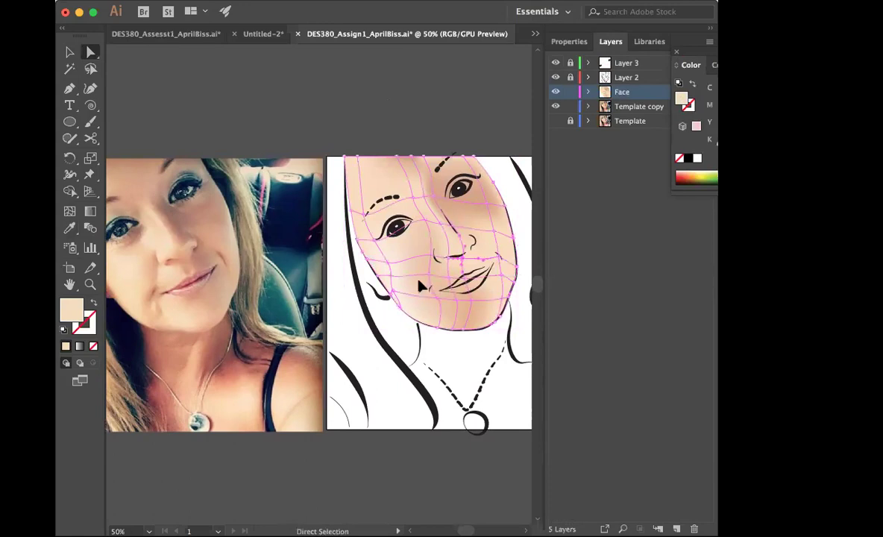
pyautogui.click(69, 229)
pyautogui.click(200, 261)
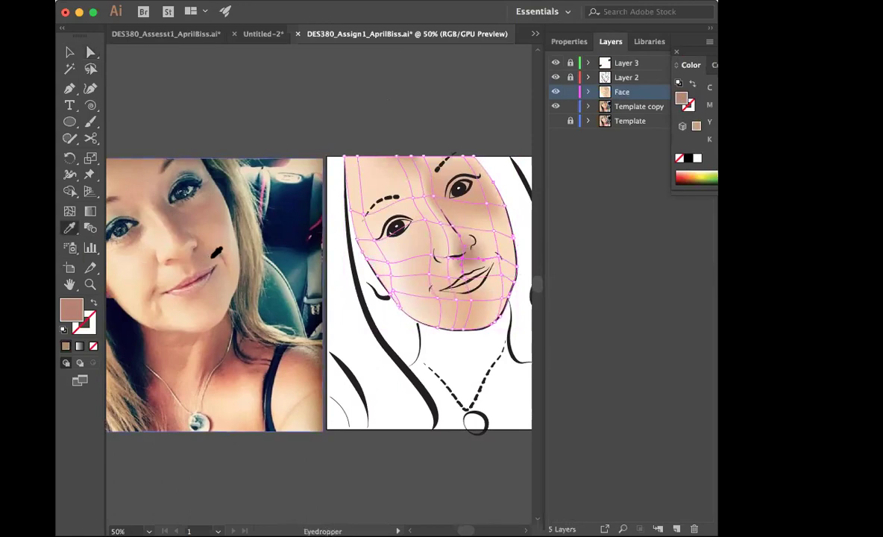
pyautogui.click(175, 272)
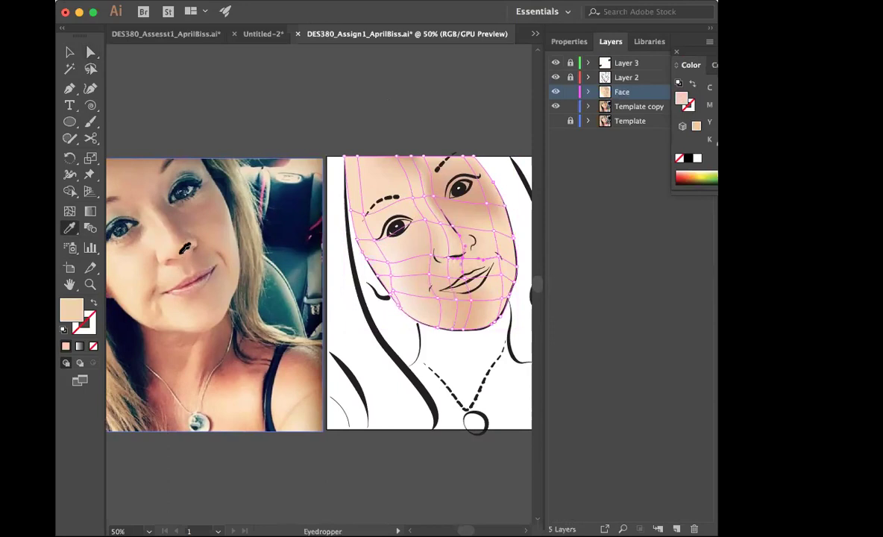
pyautogui.click(217, 296)
pyautogui.press('v')
pyautogui.click(190, 65)
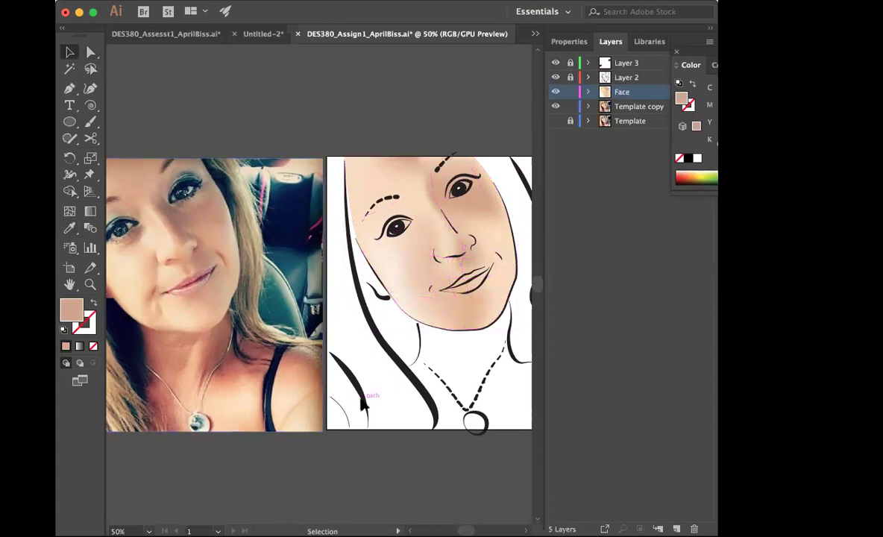
# Step: Unlock Layer 2 and select the face outline path
pyautogui.hscroll(5, 332, 365)
pyautogui.hscroll(2, 363, 405)
pyautogui.click(357, 308)
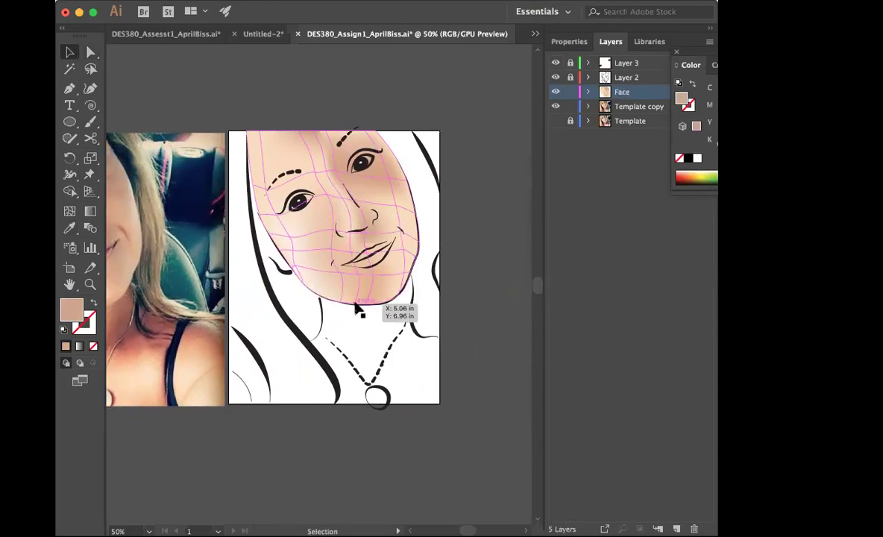
pyautogui.click(412, 198)
pyautogui.click(495, 219)
pyautogui.click(413, 272)
pyautogui.click(485, 265)
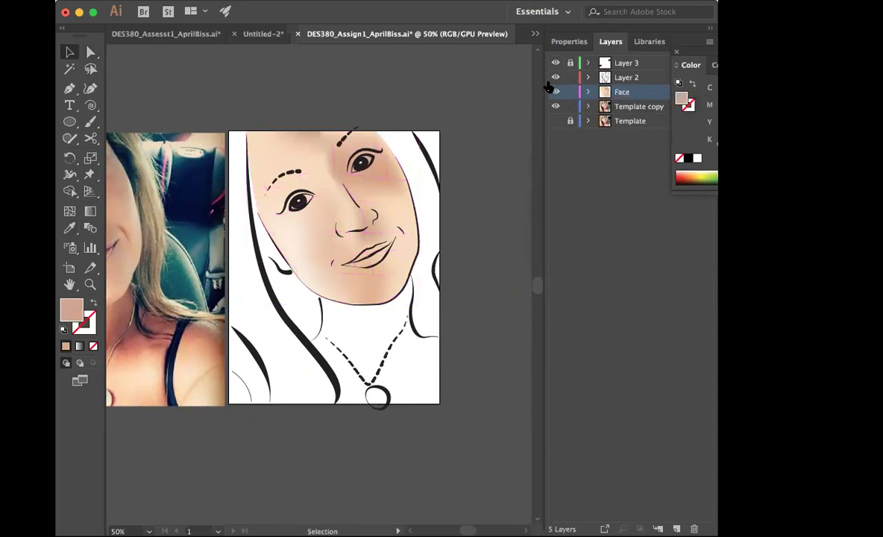
pyautogui.click(418, 226)
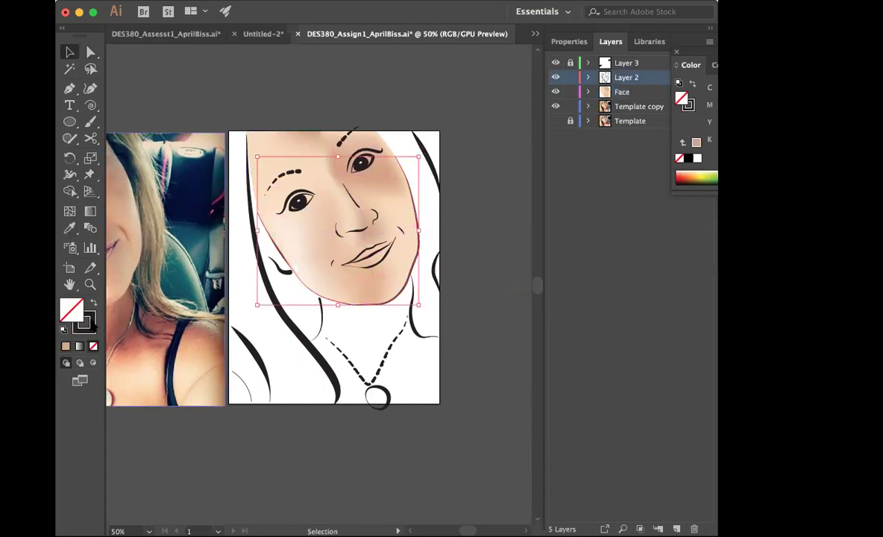
# Step: Try recolouring the face outline with a reddish skin tone sampled from the photo's chest
pyautogui.click(69, 228)
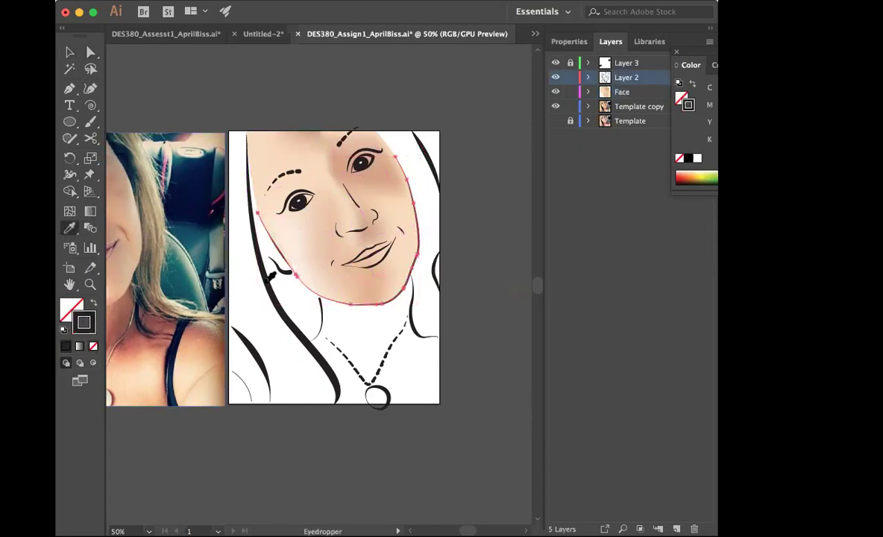
pyautogui.click(135, 345)
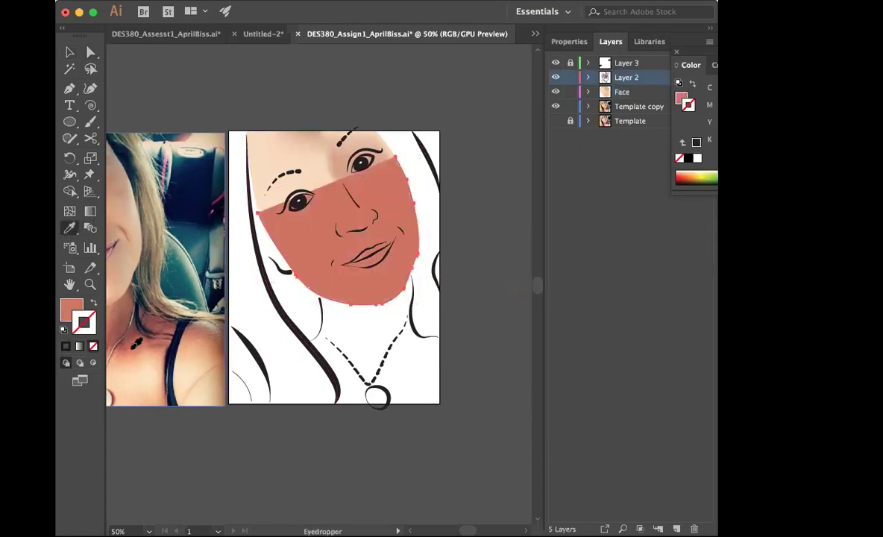
pyautogui.press('super+z')
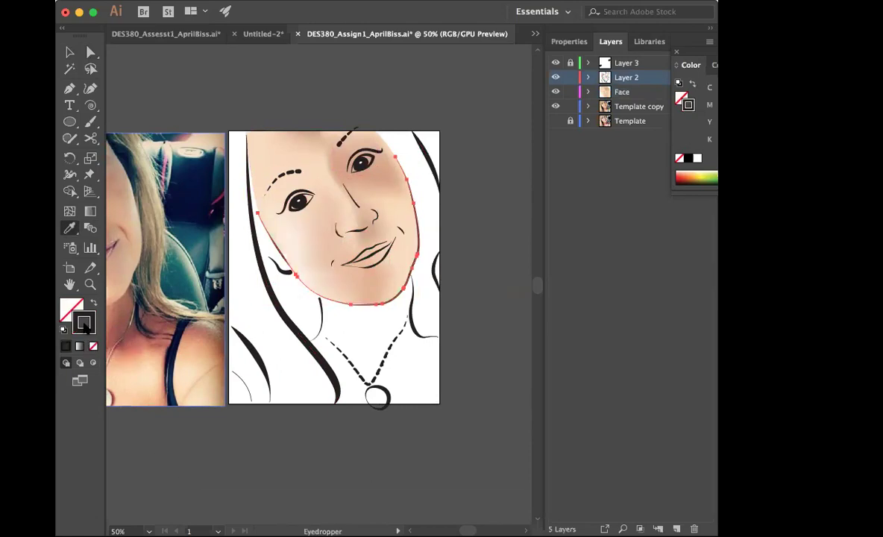
# Step: Open the stroke colour picker for the face outline, close it and return to the Selection tool
pyautogui.doubleClick(84, 324)
pyautogui.click(501, 252)
pyautogui.press('v')
pyautogui.click(175, 75)
# Step: Sample a tan skin tone from the photo's cheek with nothing selected and save it as a colour swatch
pyautogui.hscroll(-3, 176, 75)
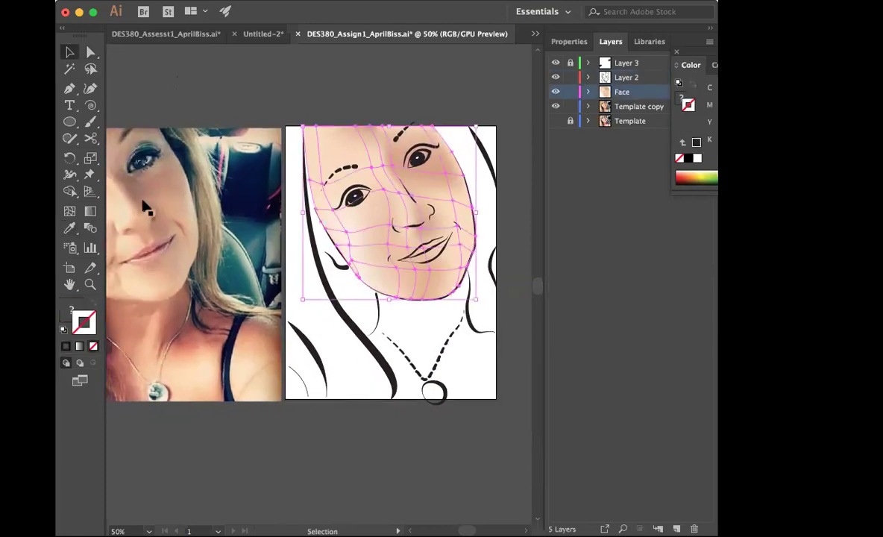
pyautogui.click(157, 103)
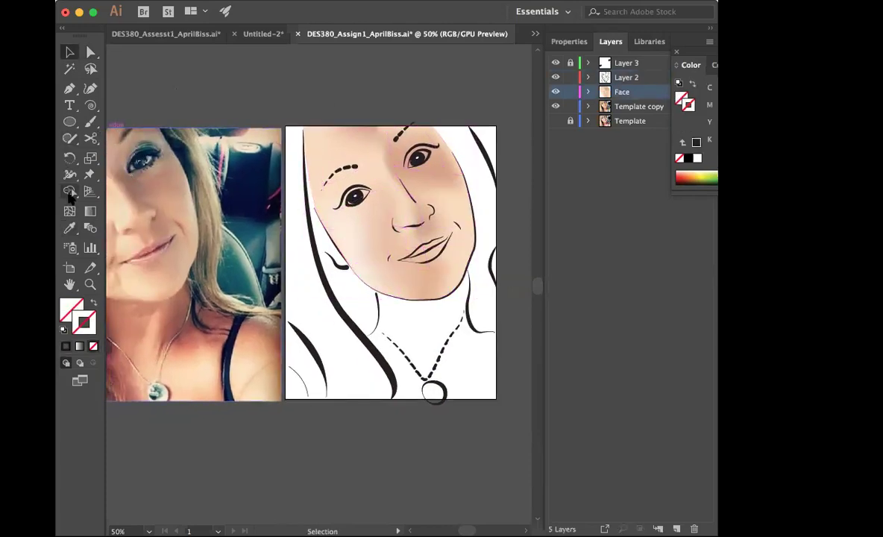
pyautogui.click(69, 228)
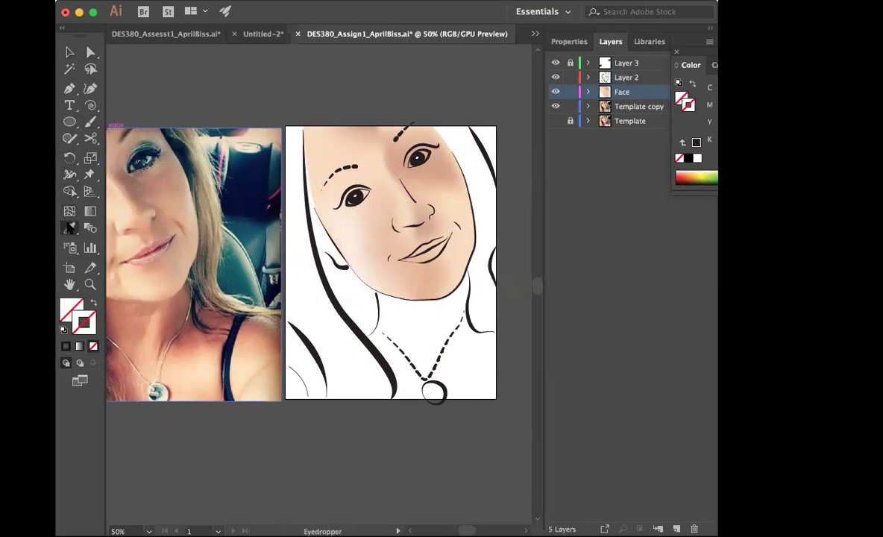
pyautogui.click(170, 188)
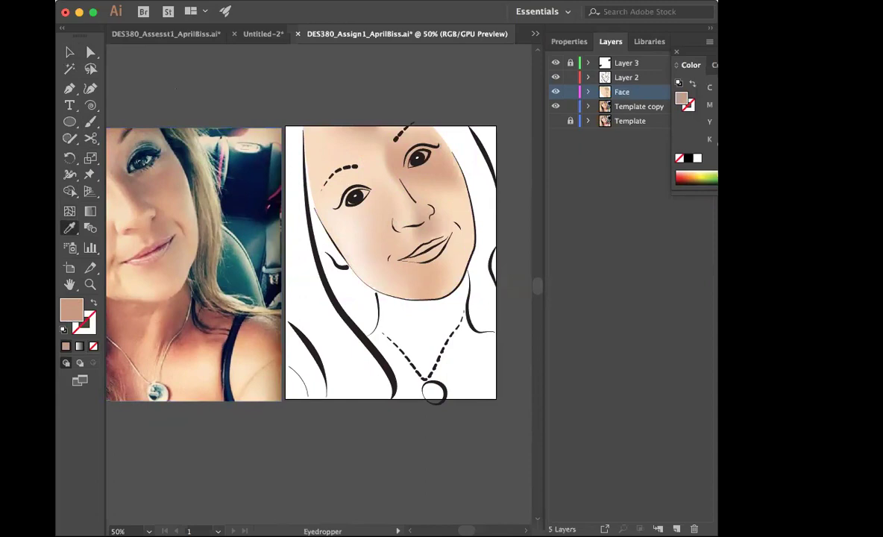
pyautogui.click(407, 2)
pyautogui.scroll(-3, 458, 426)
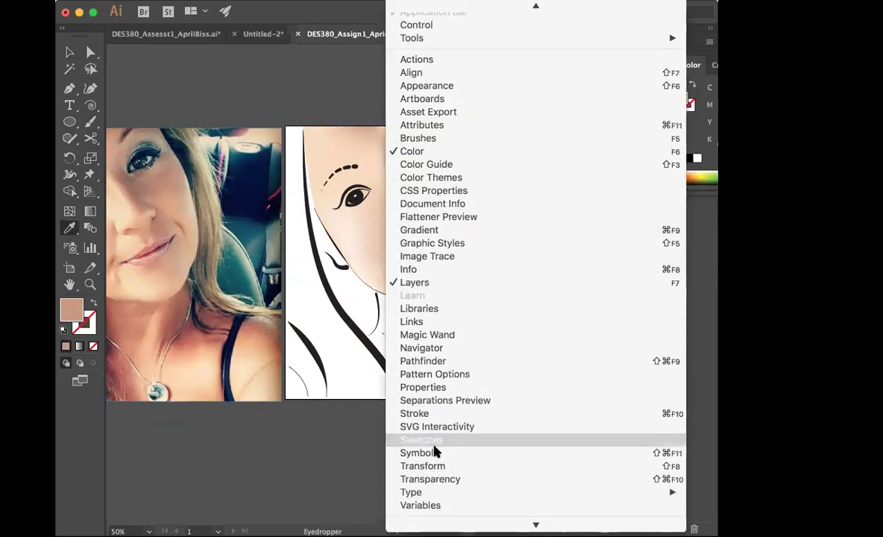
pyautogui.click(435, 441)
pyautogui.moveTo(140, 288); pyautogui.dragTo(655, 175)
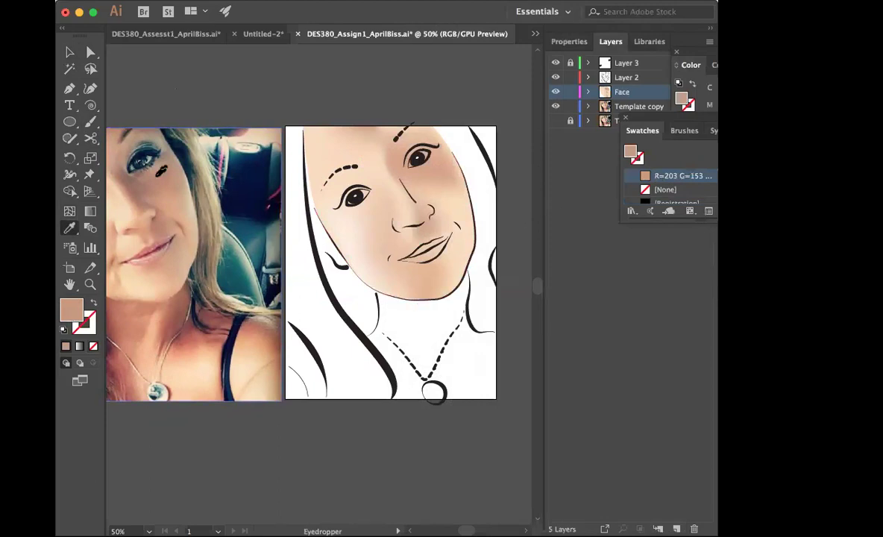
# Step: Try recolouring the face outline's stroke with the saved R=203 G=153 skin-tone swatch, and deselect it
pyautogui.click(70, 52)
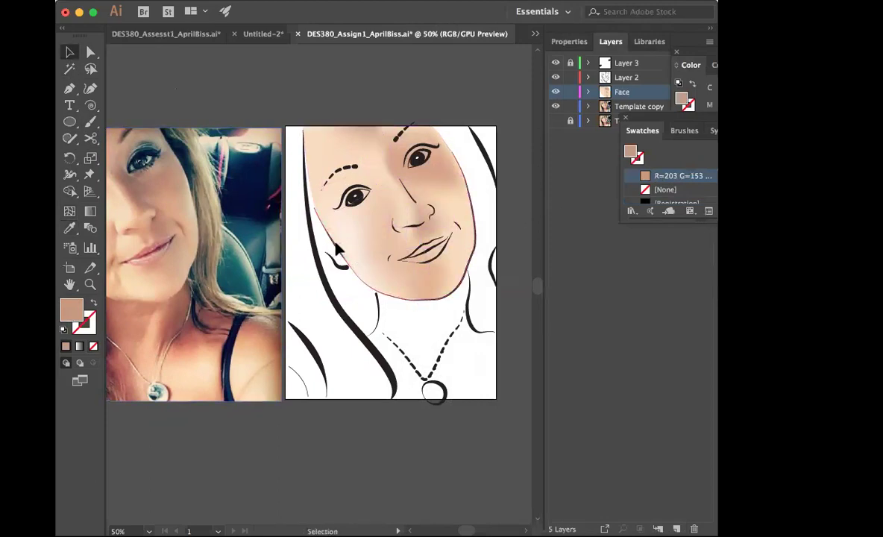
pyautogui.click(309, 221)
pyautogui.click(83, 325)
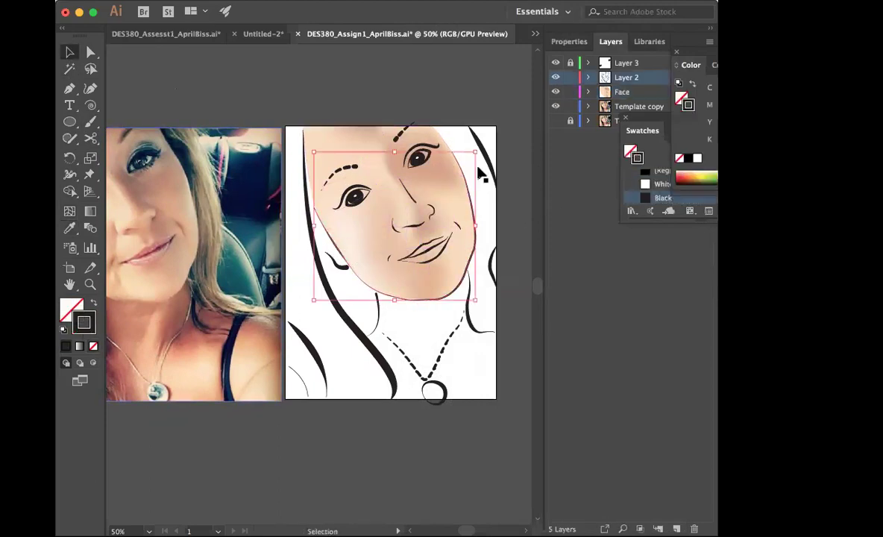
pyautogui.moveTo(669, 221); pyautogui.dragTo(669, 401)
pyautogui.scroll(2, 670, 220)
pyautogui.click(646, 177)
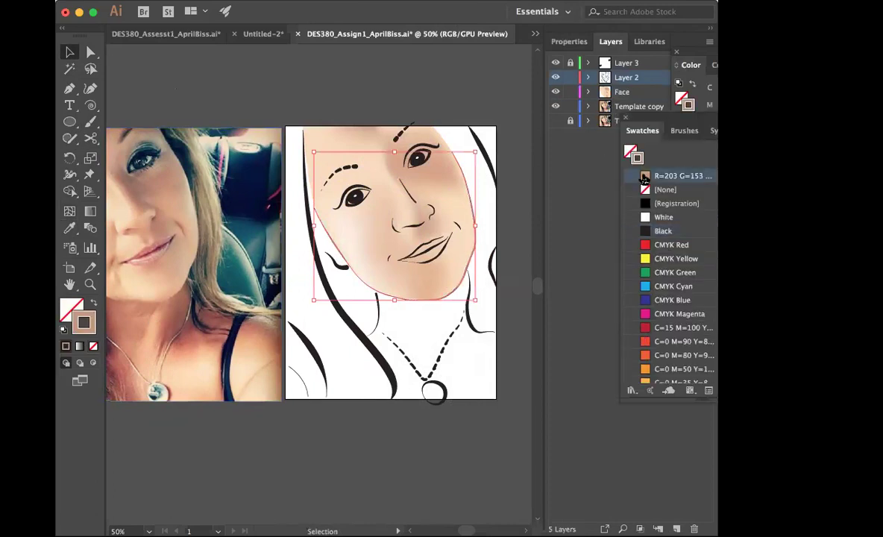
pyautogui.click(380, 422)
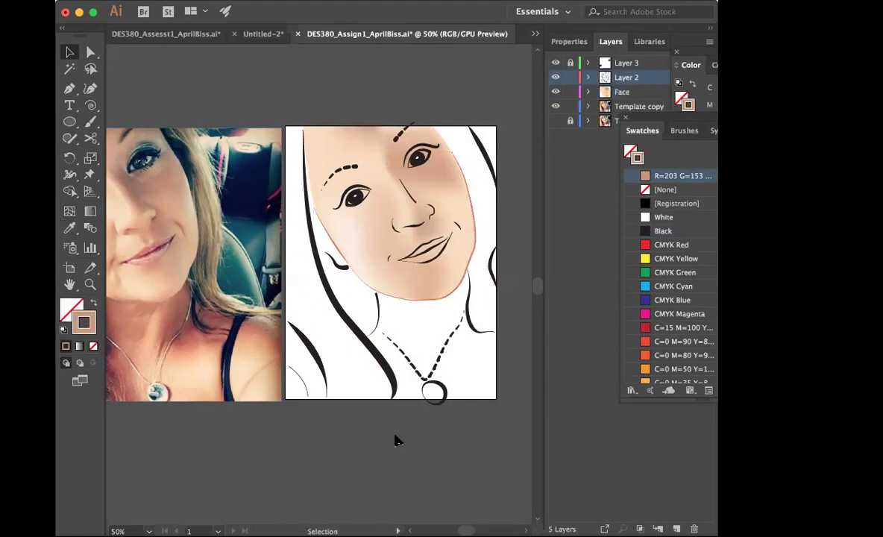
# Step: Undo the skin-tone recolouring and remove the outline path around the cheeks and chin of the face
pyautogui.click(462, 285)
pyautogui.click(448, 477)
pyautogui.hscroll(3, 446, 476)
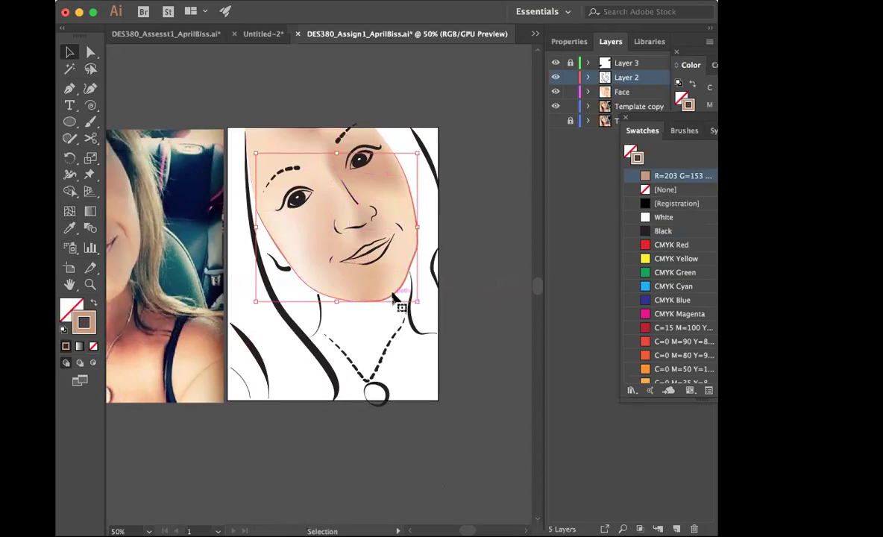
pyautogui.press('Delete')
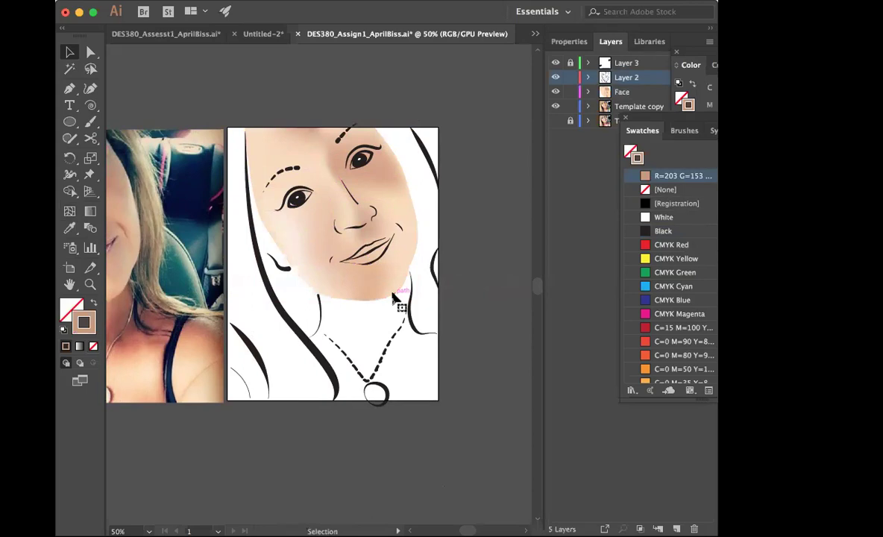
pyautogui.click(393, 297)
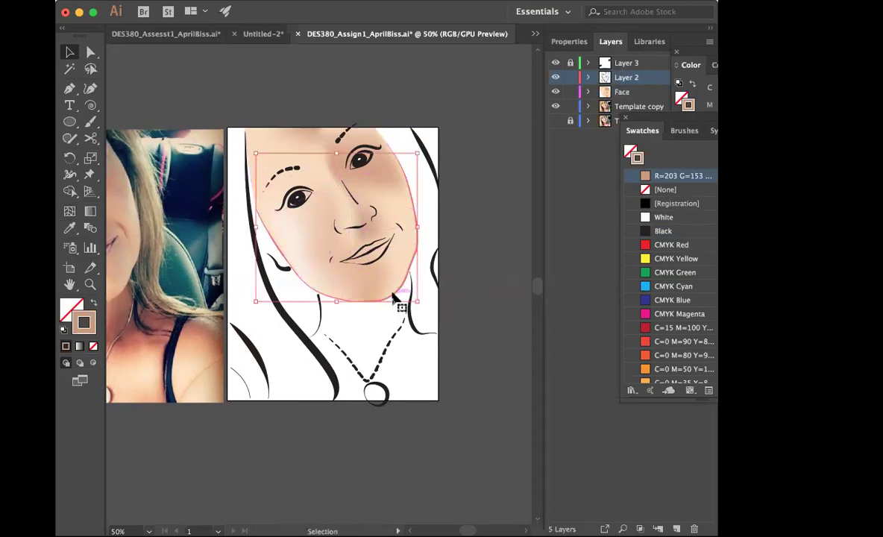
pyautogui.click(497, 377)
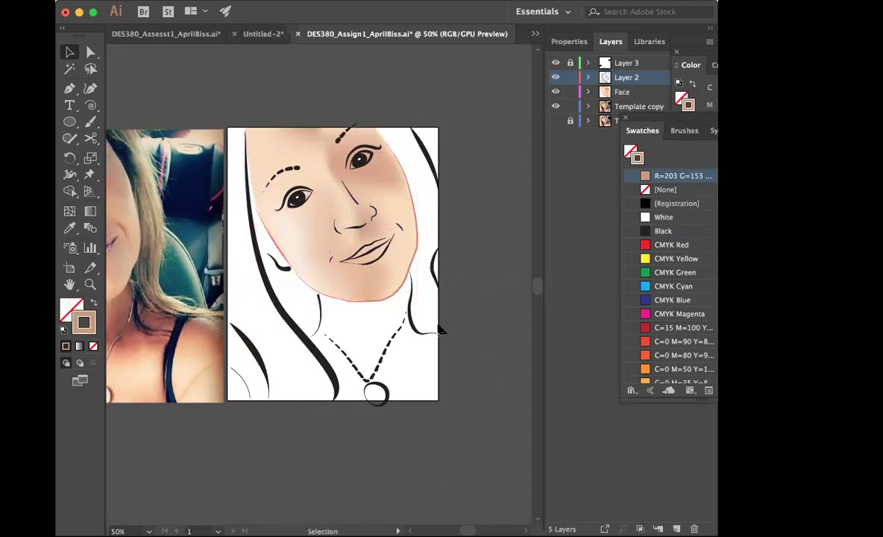
pyautogui.press('super+z')
pyautogui.press('super+z')
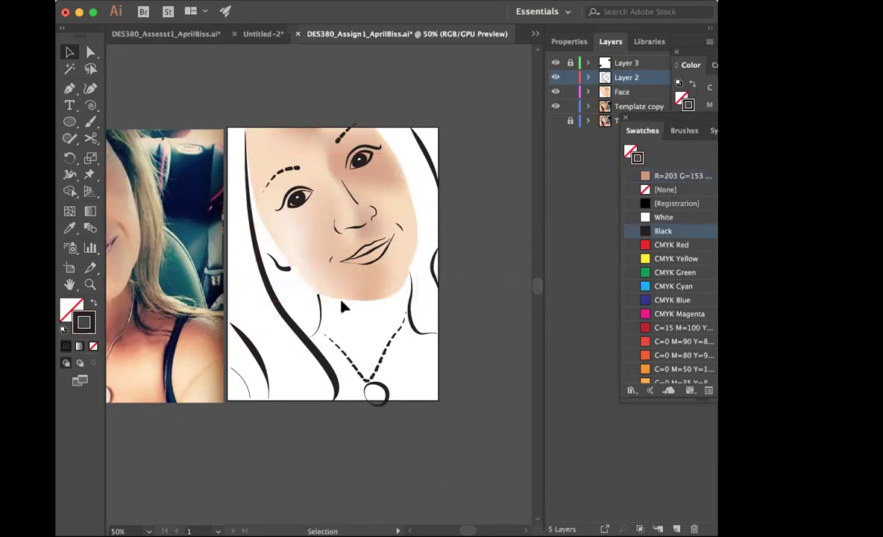
# Step: Extend the long hair line beside the face with the Pen tool along the artboard's edges and corners into a closed shape
pyautogui.click(245, 159)
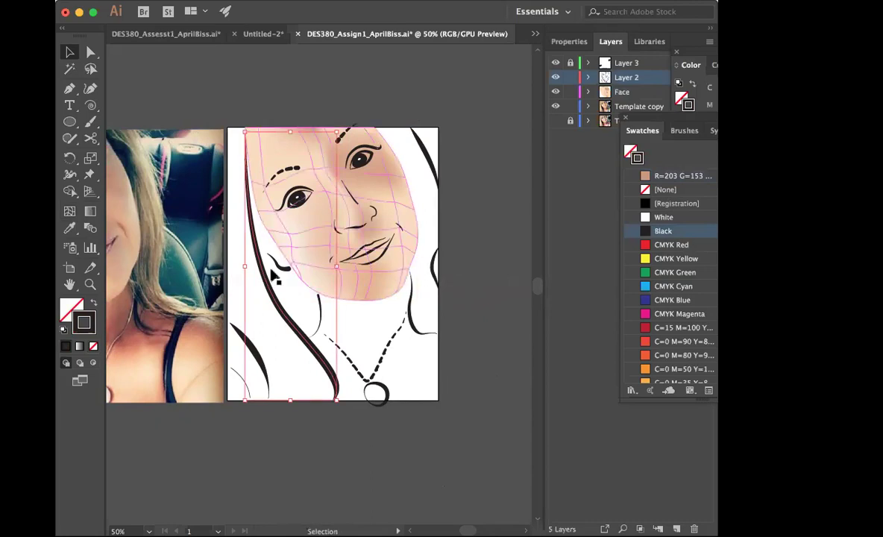
pyautogui.click(339, 433)
pyautogui.click(90, 53)
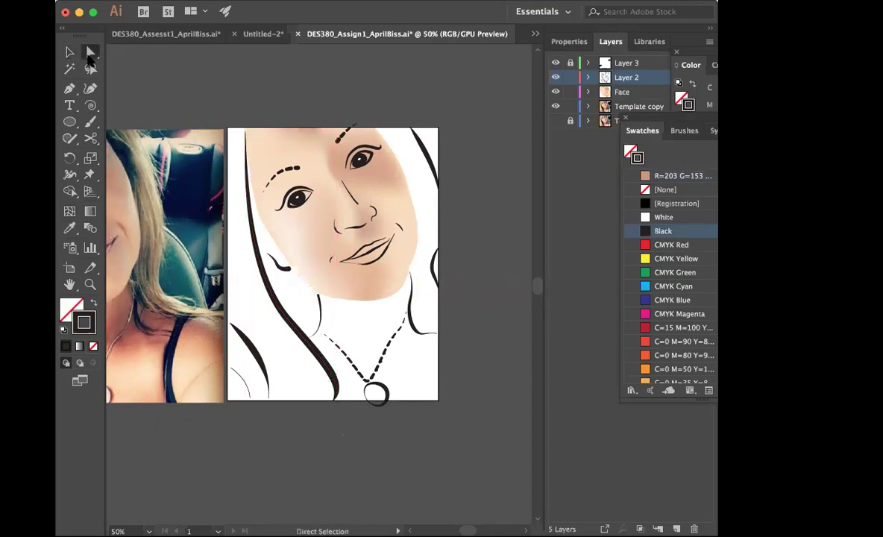
pyautogui.click(244, 184)
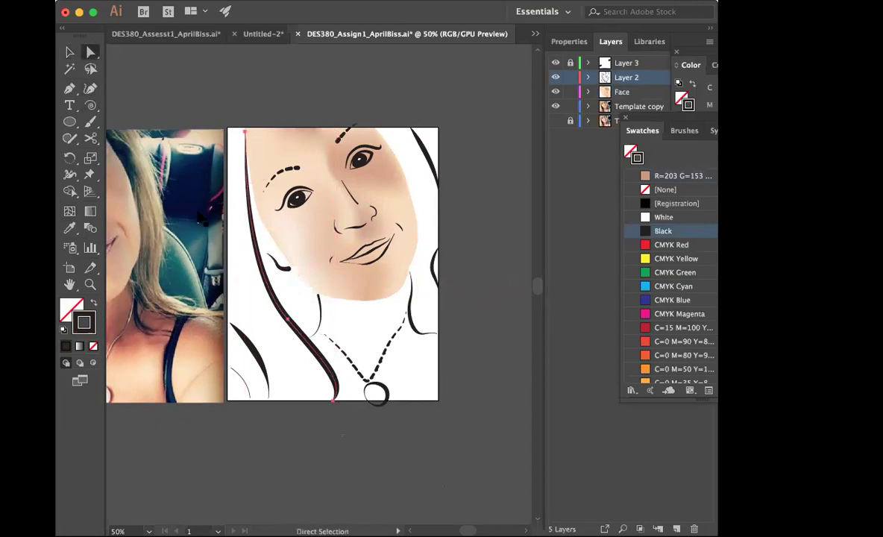
pyautogui.press('super+=')
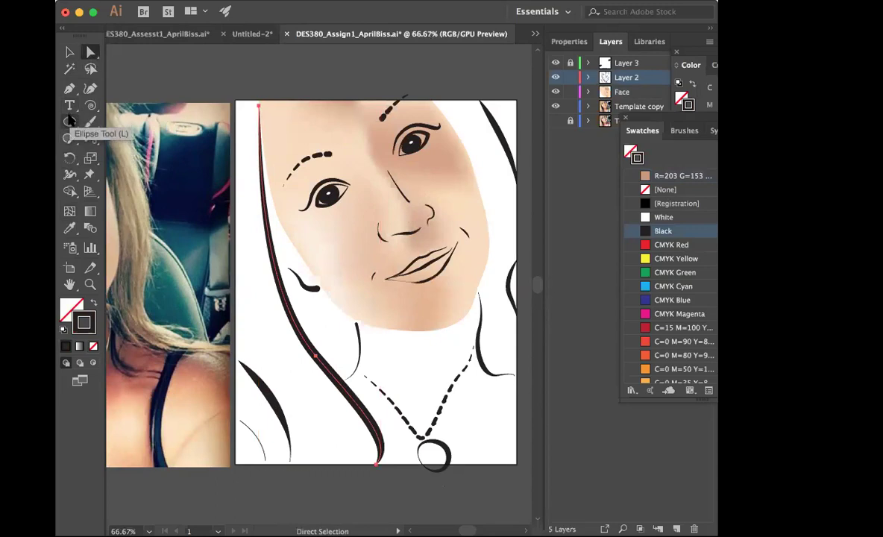
pyautogui.click(69, 88)
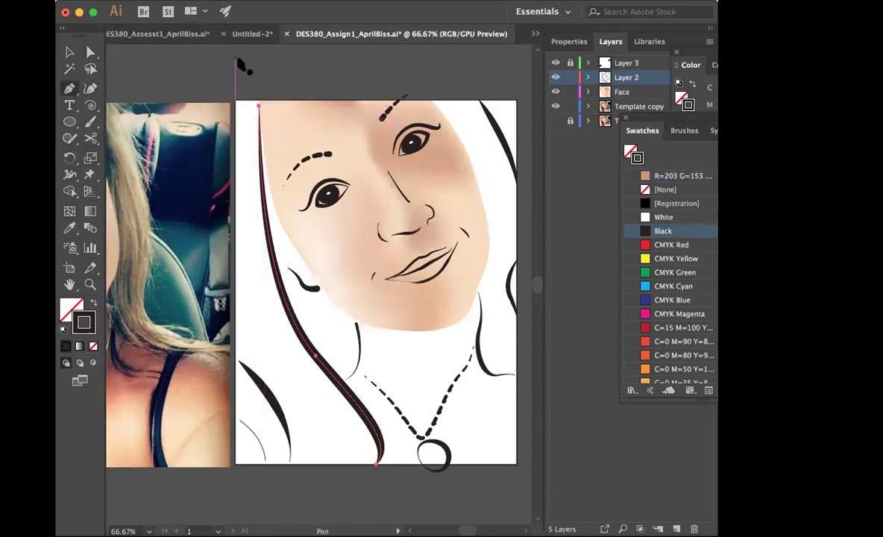
pyautogui.moveTo(258, 110); pyautogui.dragTo(239, 107)
pyautogui.click(235, 100)
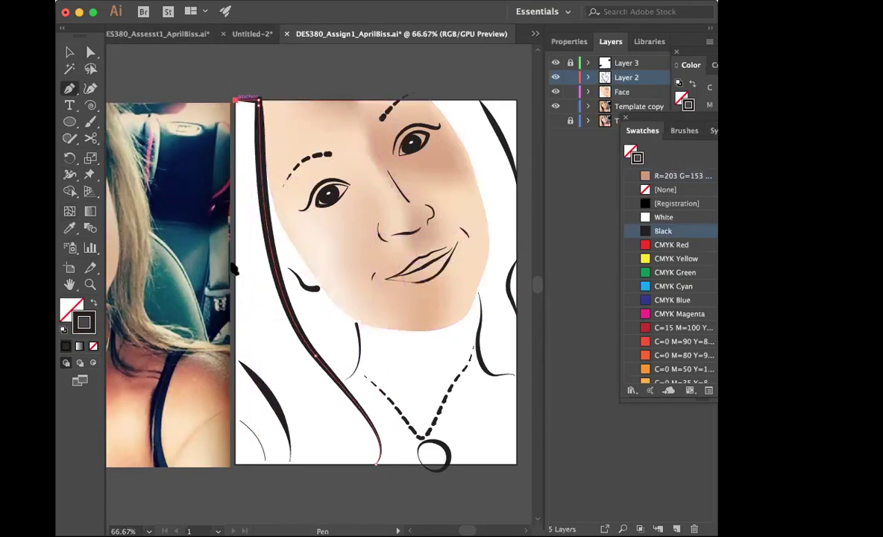
pyautogui.click(235, 464)
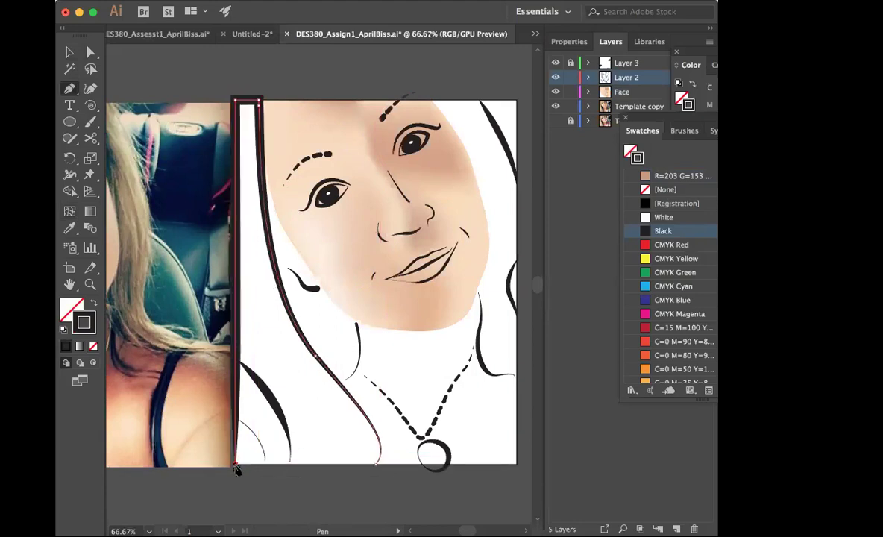
pyautogui.click(377, 464)
pyautogui.press('v')
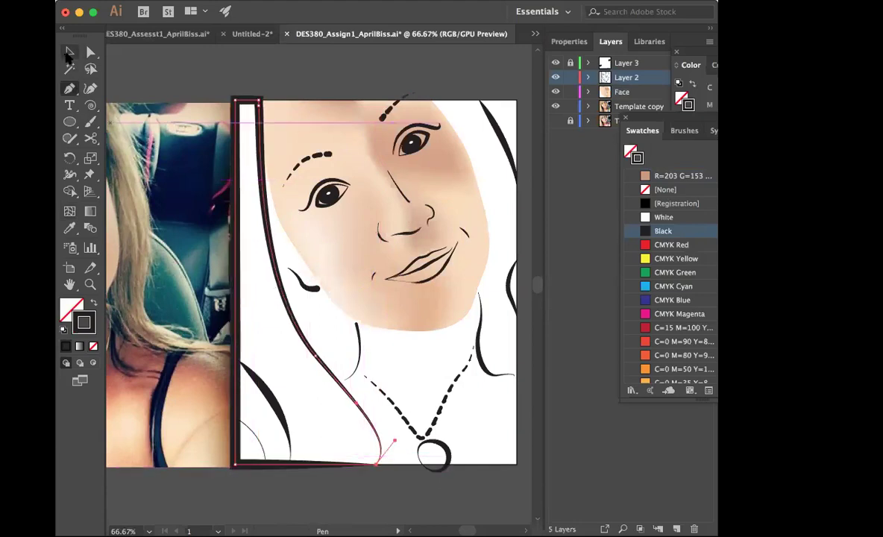
# Step: Try swapping the closed hair shape's black stroke onto its fill
pyautogui.click(93, 301)
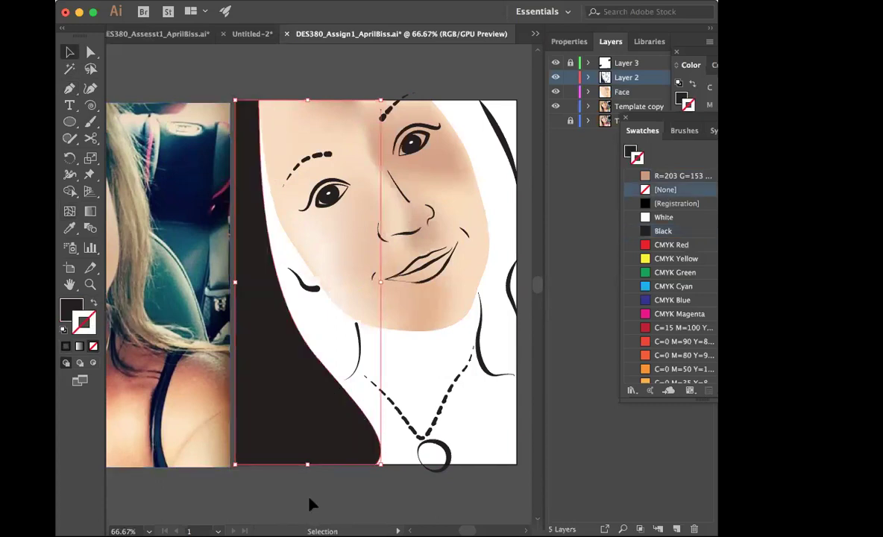
pyautogui.hscroll(-2, 311, 499)
pyautogui.click(91, 303)
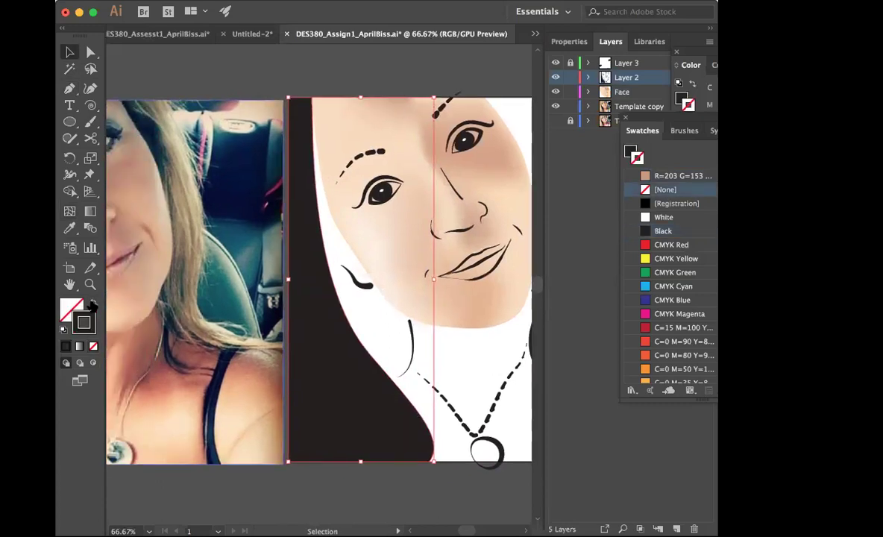
# Step: Fill the closed hair shape with a blonde tone sampled from the hair beside the forehead in the photo, with no stroke
pyautogui.hscroll(-5, 253, 497)
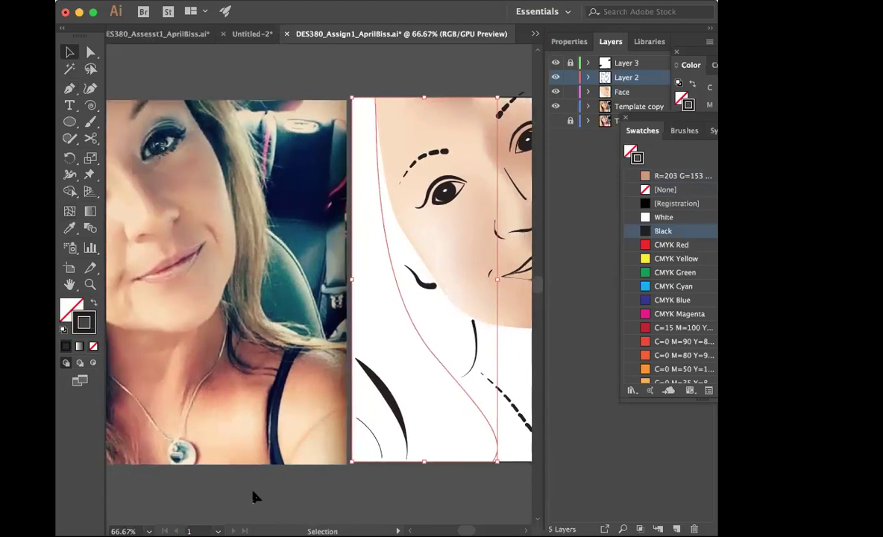
pyautogui.hscroll(-1, 254, 497)
pyautogui.press('super+minus')
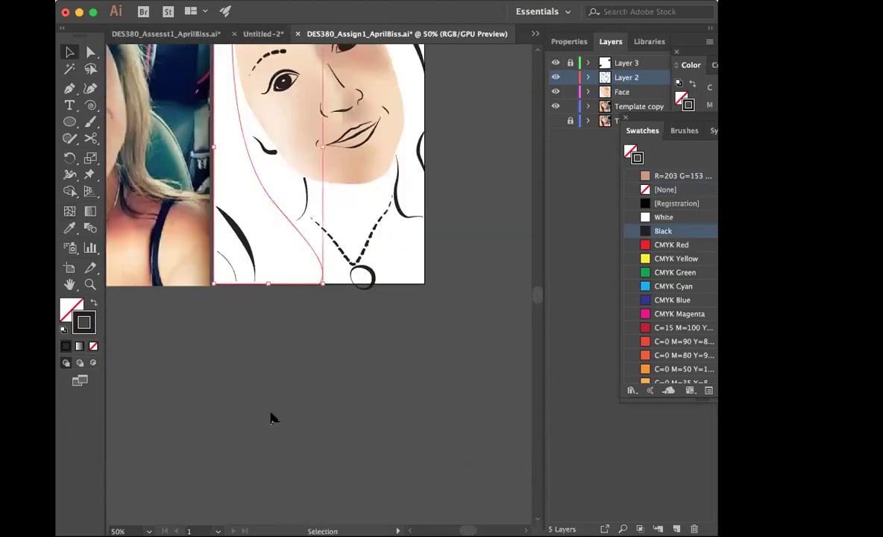
pyautogui.moveTo(316, 395); pyautogui.dragTo(419, 470)
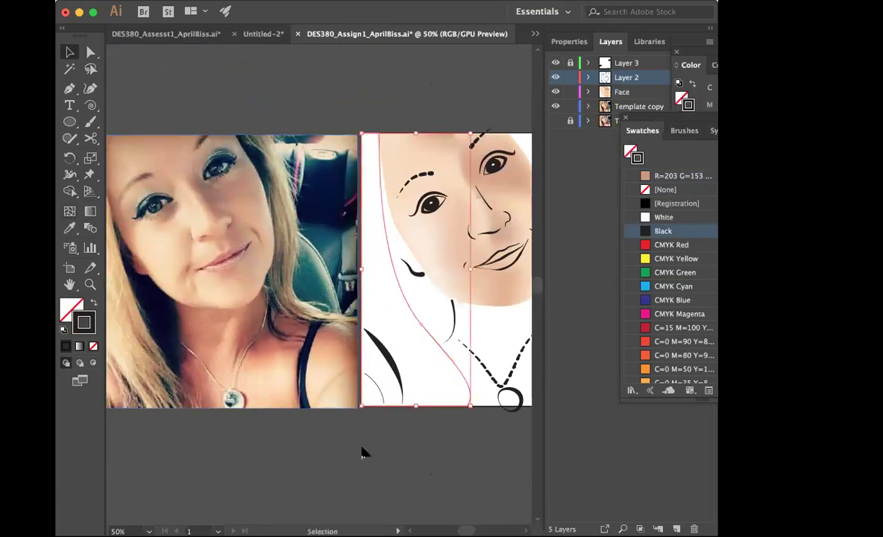
pyautogui.moveTo(144, 251); pyautogui.dragTo(165, 256)
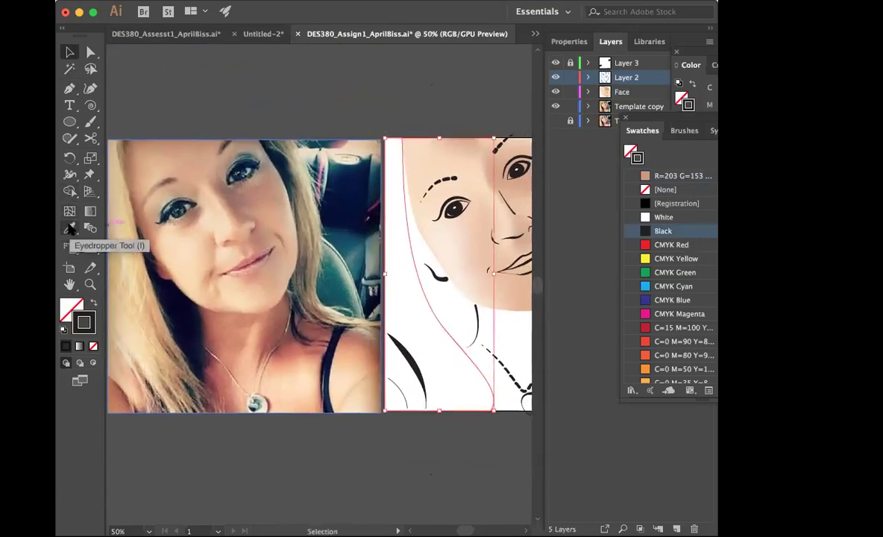
pyautogui.click(69, 229)
pyautogui.click(135, 309)
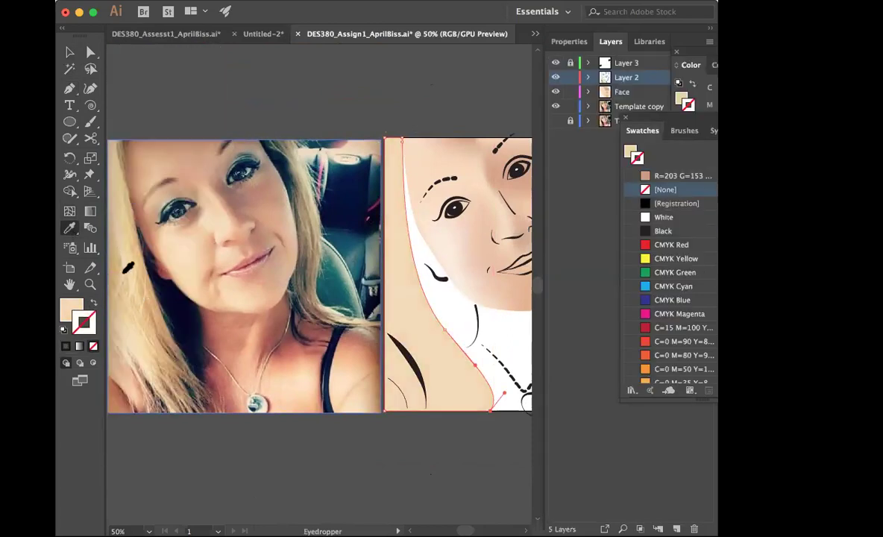
pyautogui.click(125, 201)
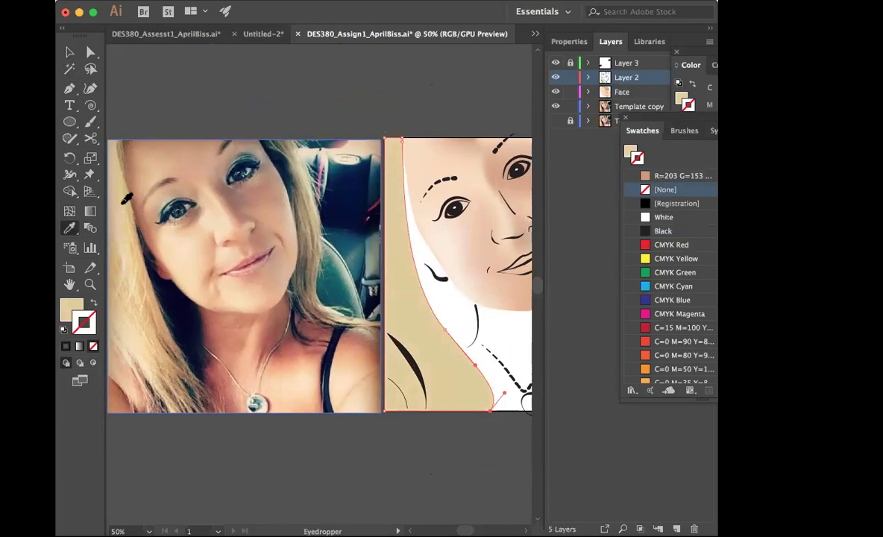
pyautogui.click(70, 54)
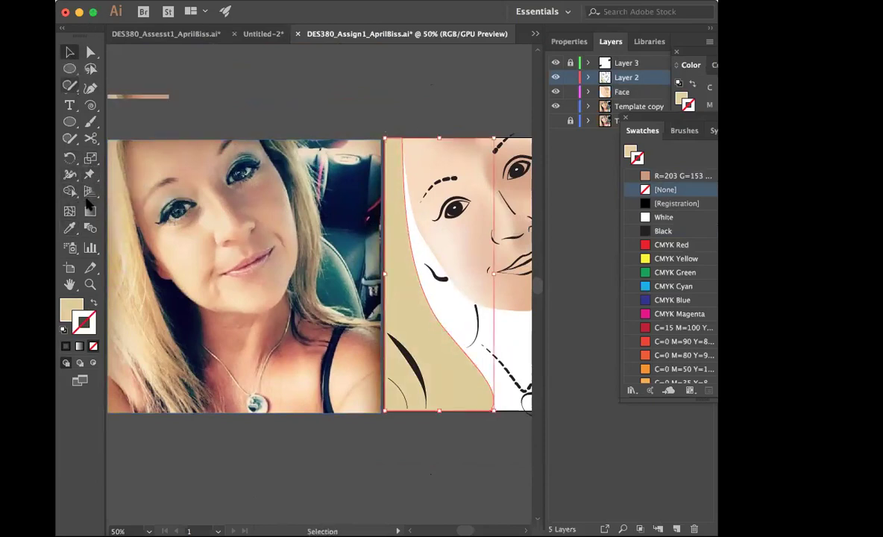
# Step: Turn the blonde hair shape into a gradient mesh with three lengthwise lines and one crosswise row near shoulder level
pyautogui.click(69, 212)
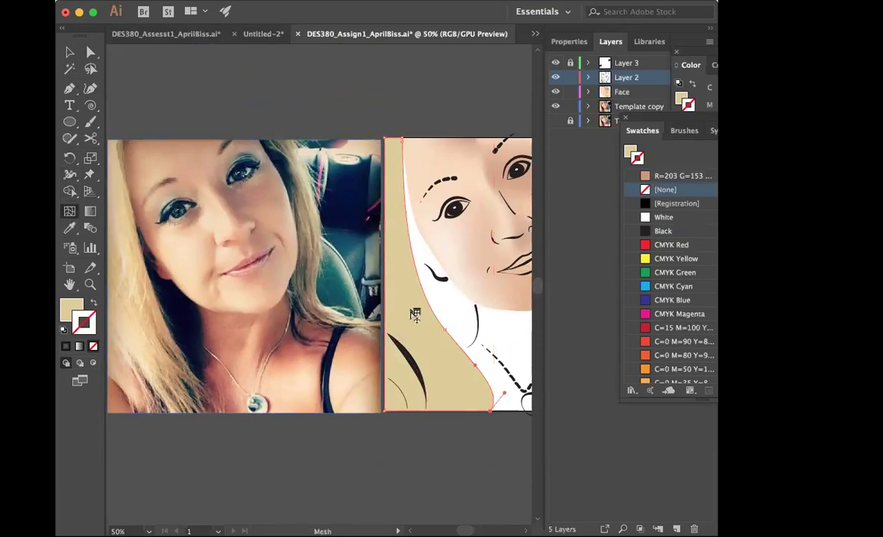
pyautogui.click(398, 141)
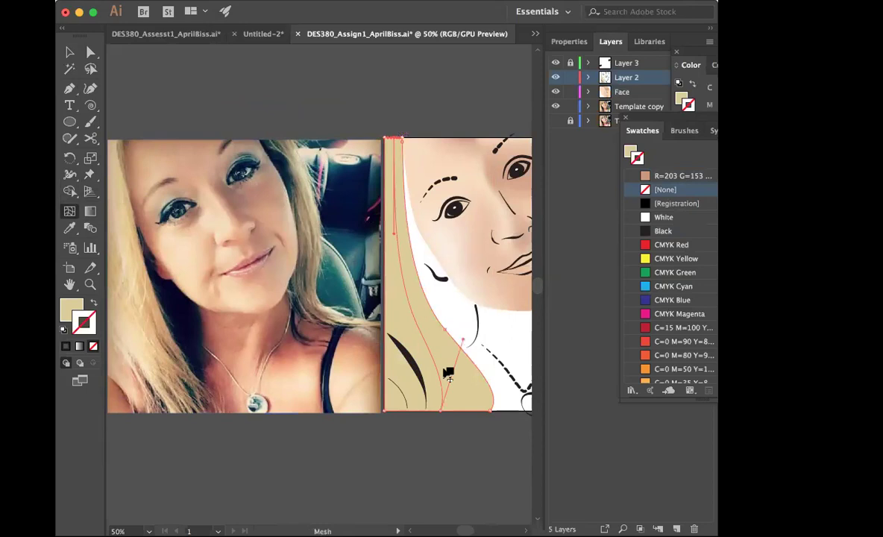
pyautogui.click(408, 408)
pyautogui.click(417, 413)
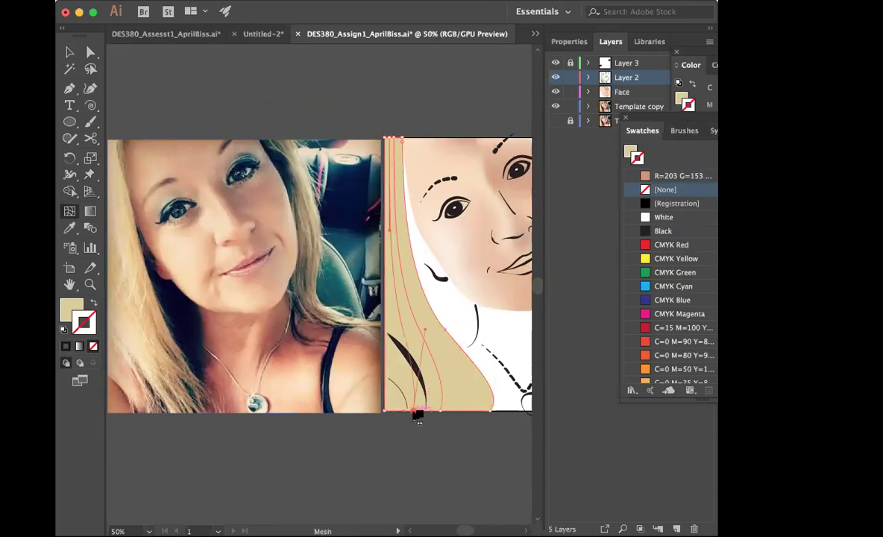
pyautogui.click(473, 411)
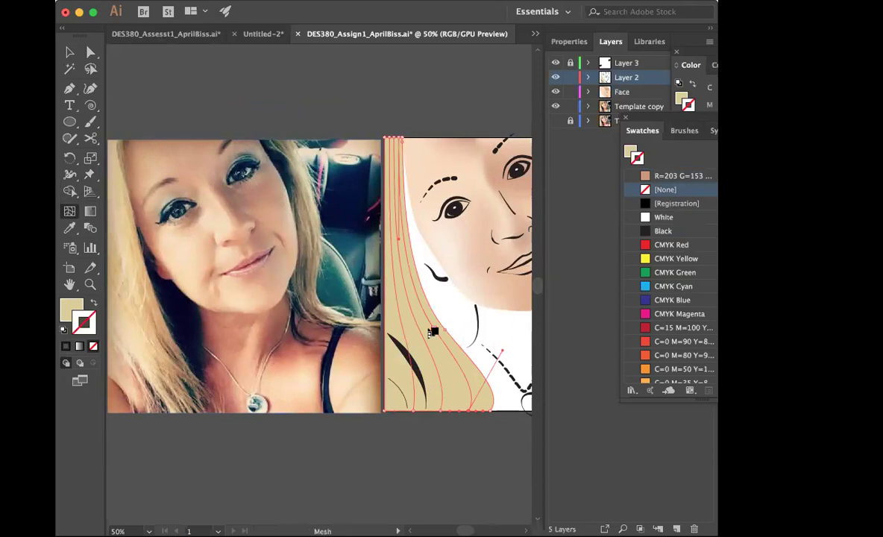
pyautogui.click(470, 359)
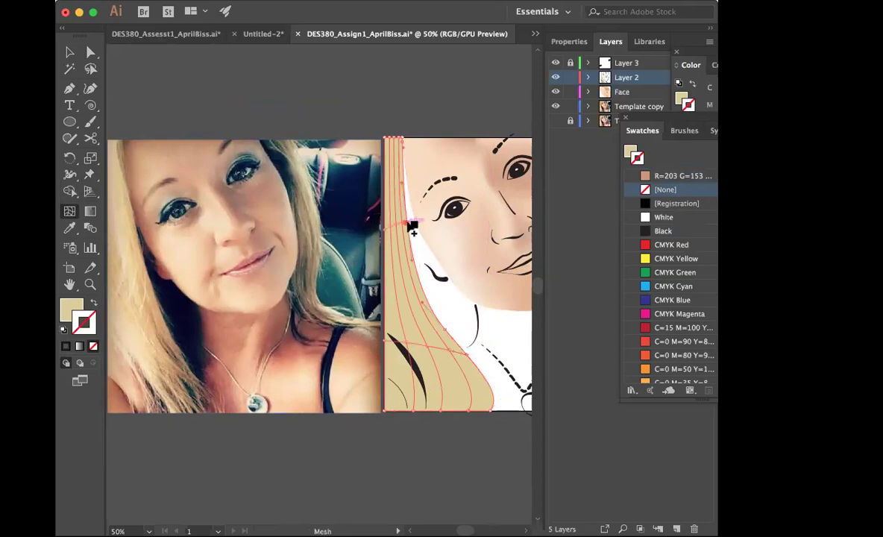
# Step: Recolour the mesh points along the shoulder-level row with a pale blonde sampled from the lower hair in the photo
pyautogui.click(69, 51)
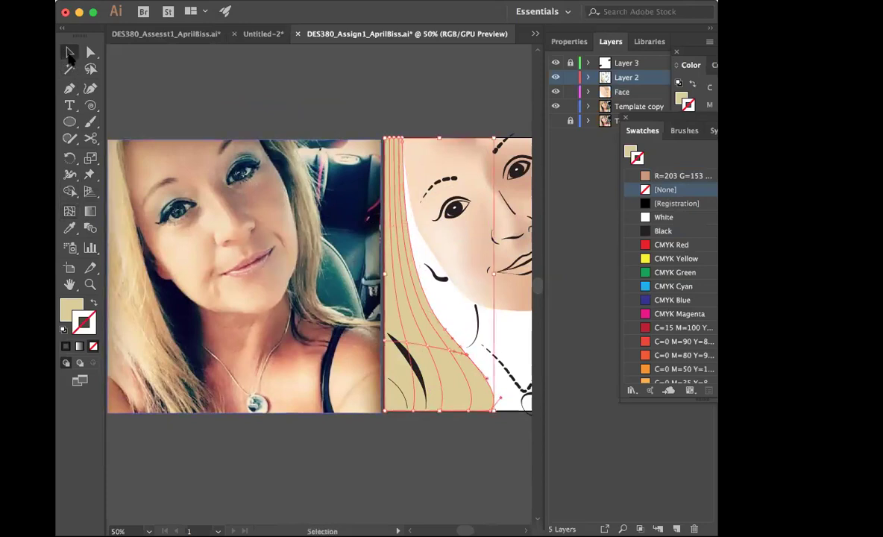
pyautogui.click(281, 71)
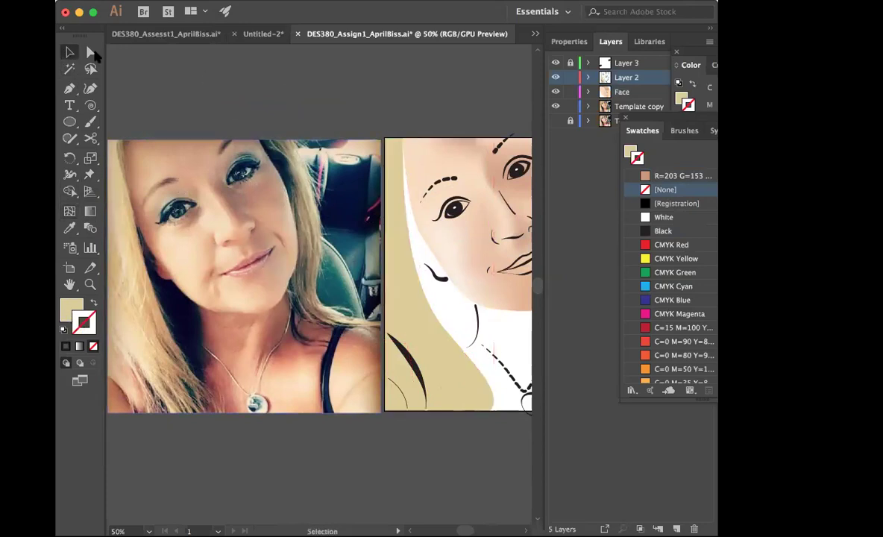
pyautogui.click(90, 52)
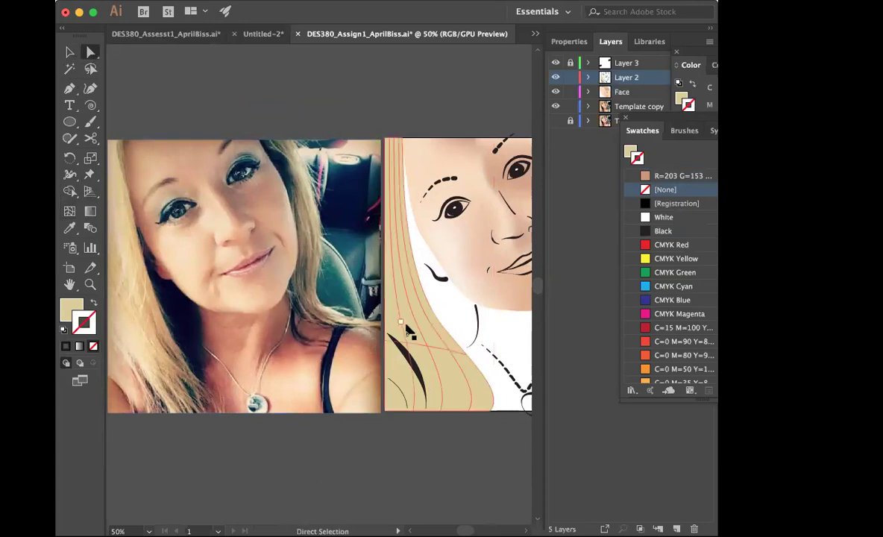
pyautogui.keyDown('shift'); pyautogui.click(449, 350); pyautogui.keyUp('shift')
pyautogui.keyDown('shift'); pyautogui.click(467, 354); pyautogui.keyUp('shift')
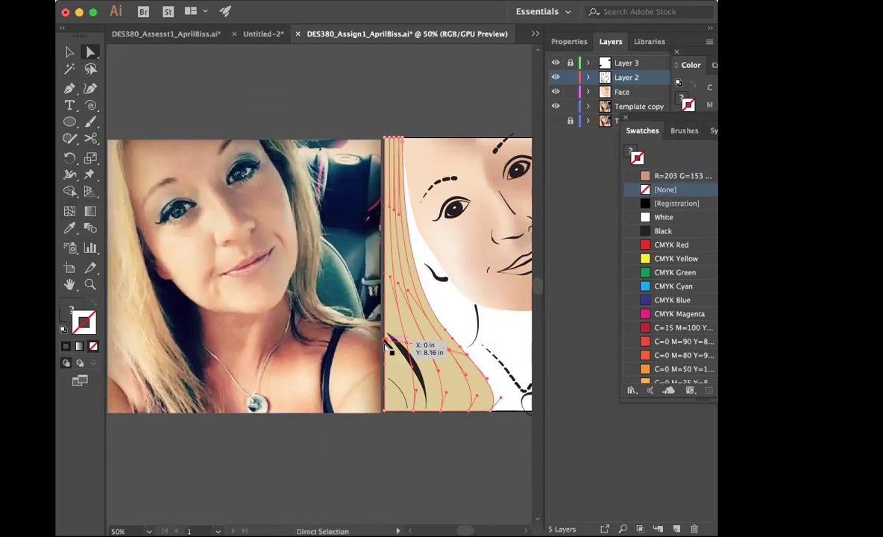
pyautogui.click(69, 228)
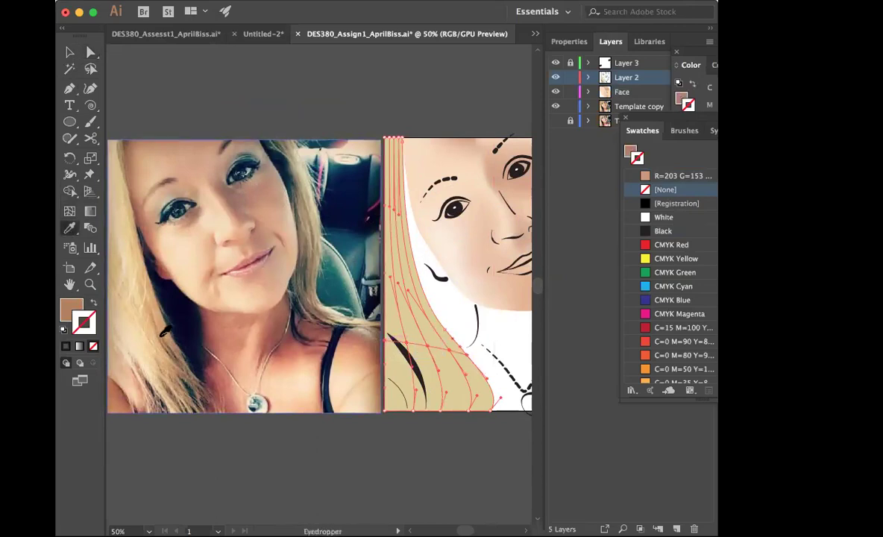
pyautogui.click(153, 337)
pyautogui.click(163, 340)
pyautogui.click(158, 341)
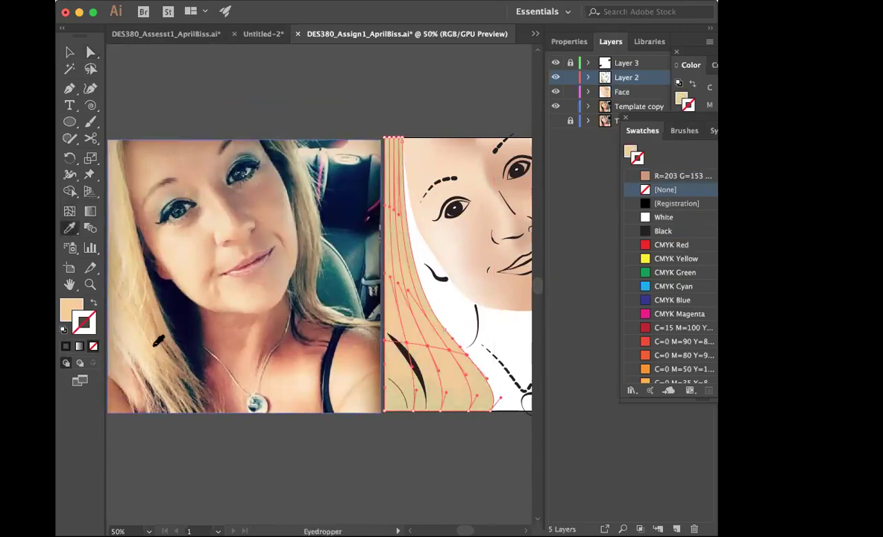
pyautogui.click(138, 346)
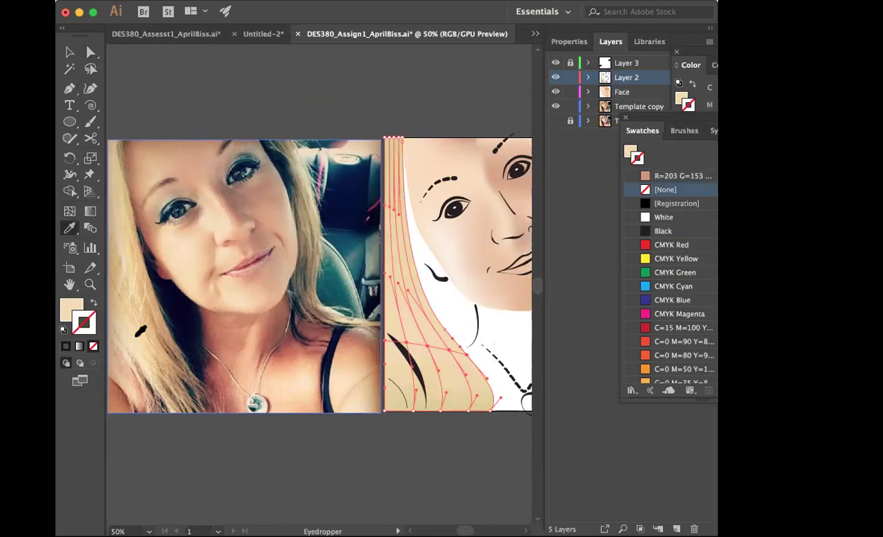
pyautogui.click(70, 53)
pyautogui.click(144, 79)
# Step: Add three more crosswise mesh rows to the blonde hair between the eyebrow and the jaw
pyautogui.click(389, 261)
pyautogui.click(69, 211)
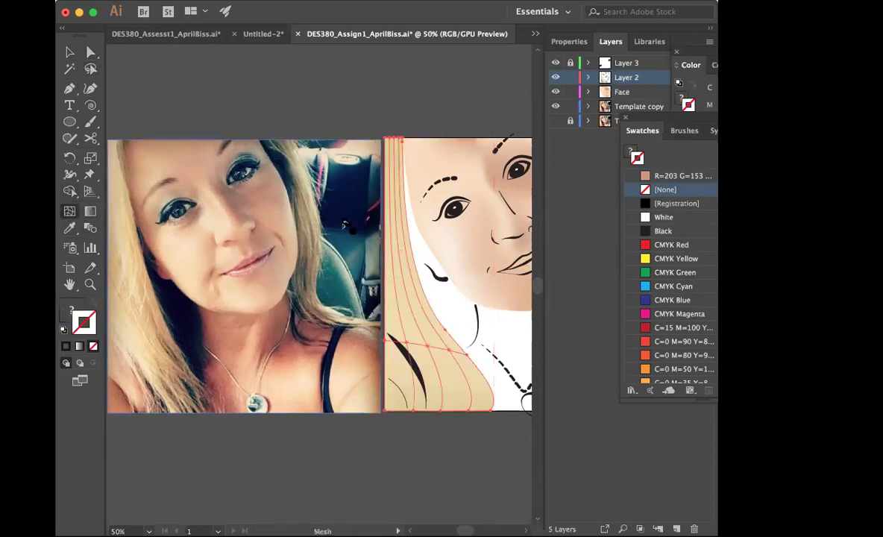
pyautogui.click(410, 244)
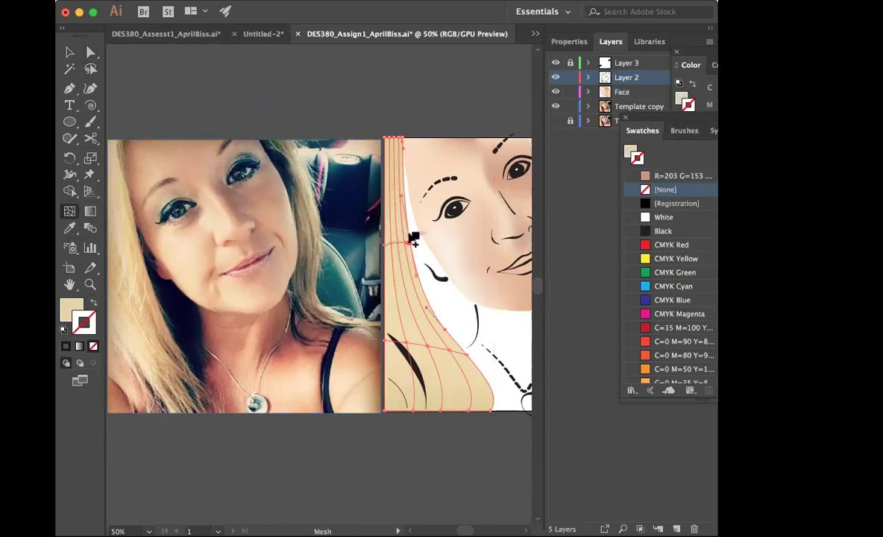
pyautogui.click(404, 178)
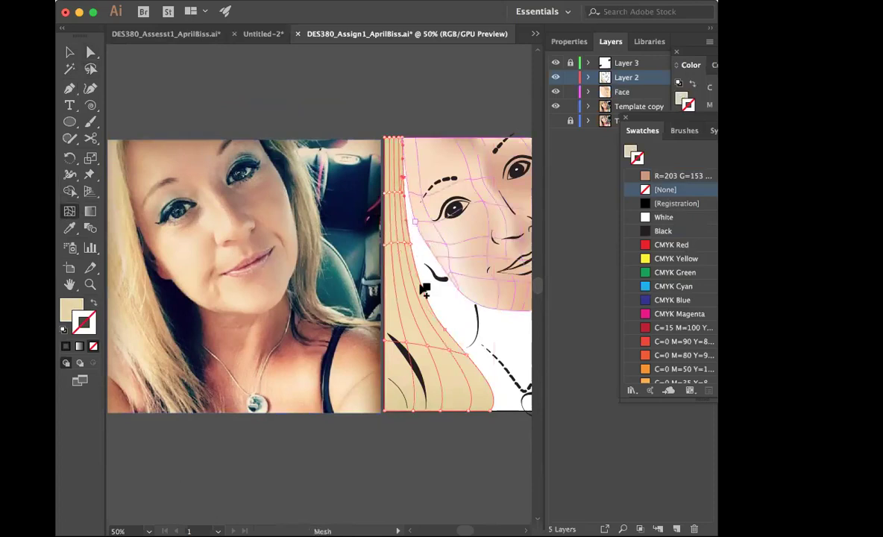
# Step: Recolour the mesh points along the jaw-level row with a light blonde sampled from the hair beside the cheek in the photo
pyautogui.click(90, 52)
pyautogui.click(152, 75)
pyautogui.click(396, 290)
pyautogui.keyDown('shift'); pyautogui.click(405, 292); pyautogui.keyUp('shift')
pyautogui.keyDown('shift'); pyautogui.click(415, 294); pyautogui.keyUp('shift')
pyautogui.keyDown('shift'); pyautogui.click(427, 298); pyautogui.keyUp('shift')
pyautogui.keyDown('shift'); pyautogui.click(385, 288); pyautogui.keyUp('shift')
pyautogui.click(70, 229)
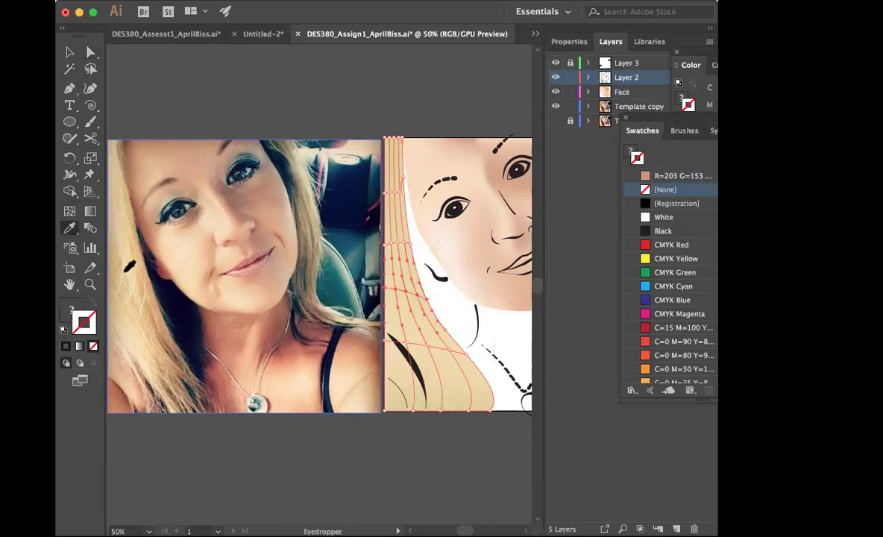
pyautogui.click(121, 252)
pyautogui.click(70, 52)
pyautogui.click(177, 72)
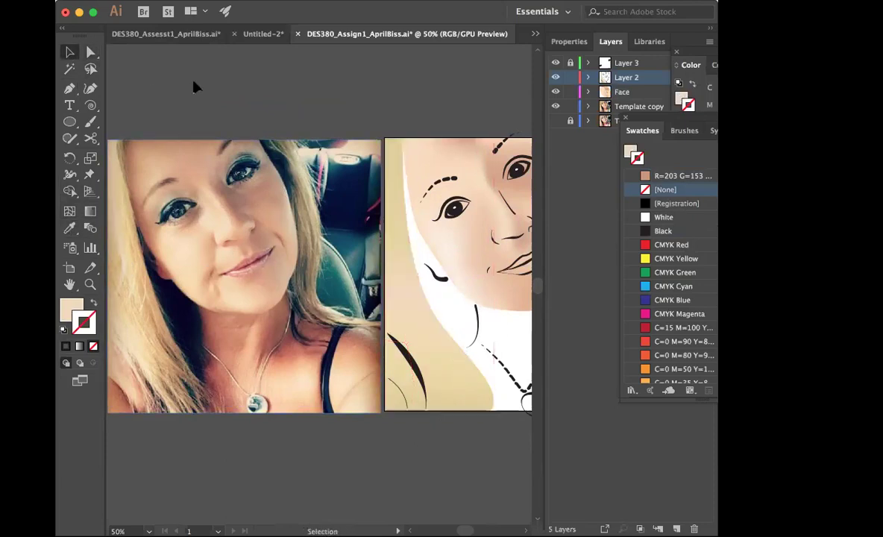
# Step: Delete the dark curved strand lines from the lower part of the blonde hair
pyautogui.click(414, 375)
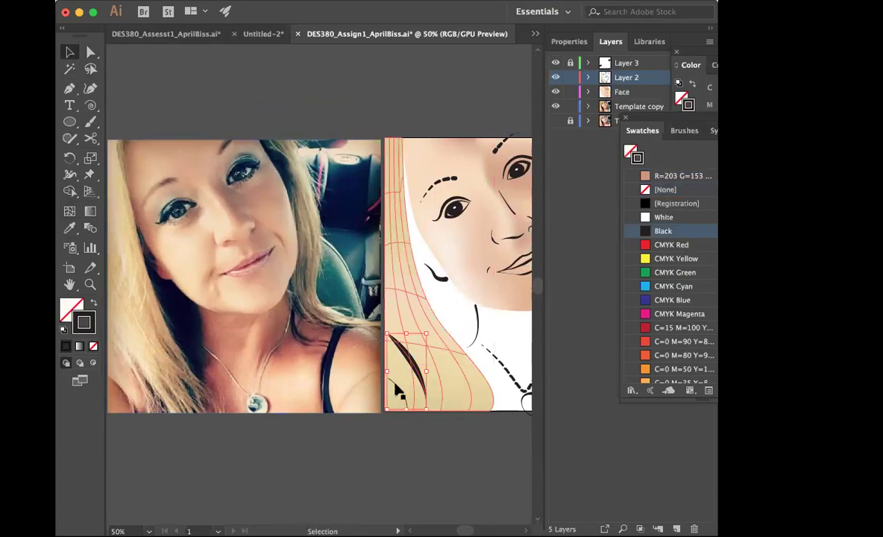
pyautogui.press('Delete')
pyautogui.click(400, 391)
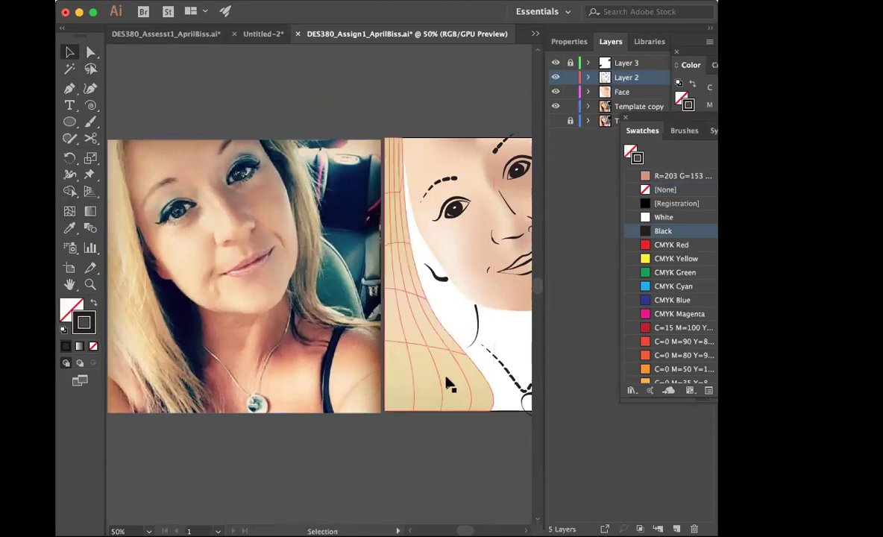
# Step: Duplicate the blonde hair mesh and place the copy slightly further over the face
pyautogui.click(450, 385)
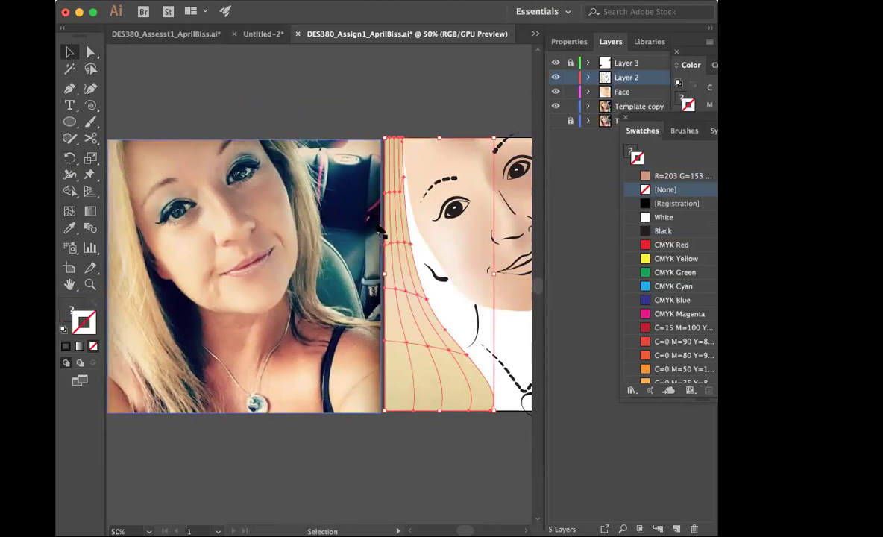
pyautogui.click(339, 87)
pyautogui.hscroll(6, 392, 120)
pyautogui.scroll(2, 392, 119)
pyautogui.hscroll(-6, 325, 185)
pyautogui.scroll(-2, 324, 185)
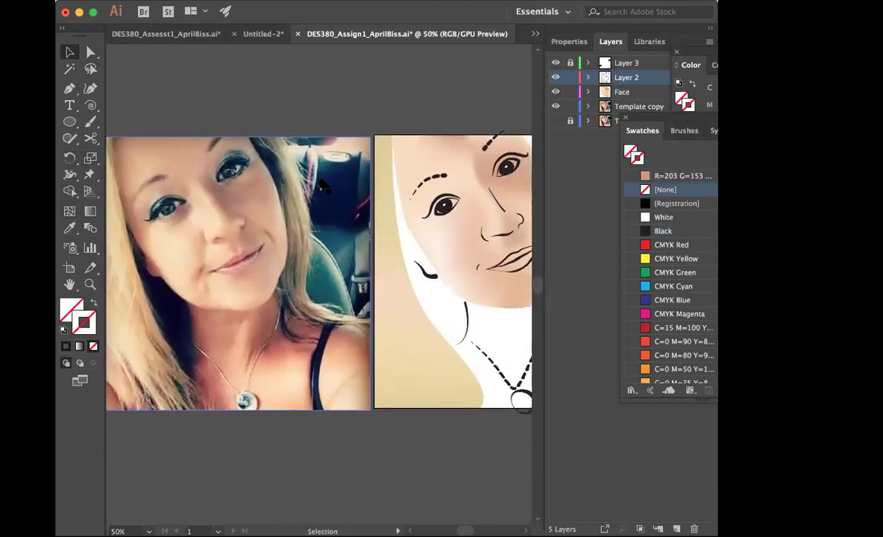
pyautogui.hscroll(1, 320, 179)
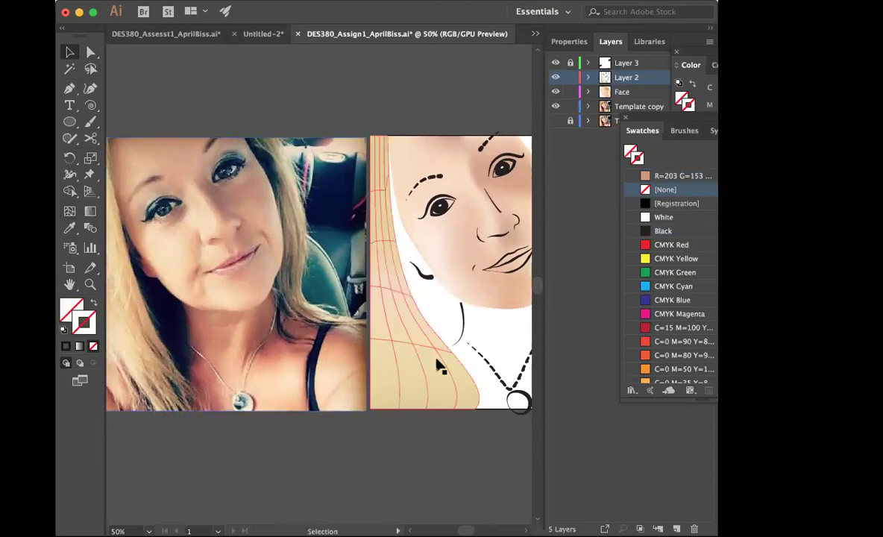
pyautogui.hscroll(1, 438, 365)
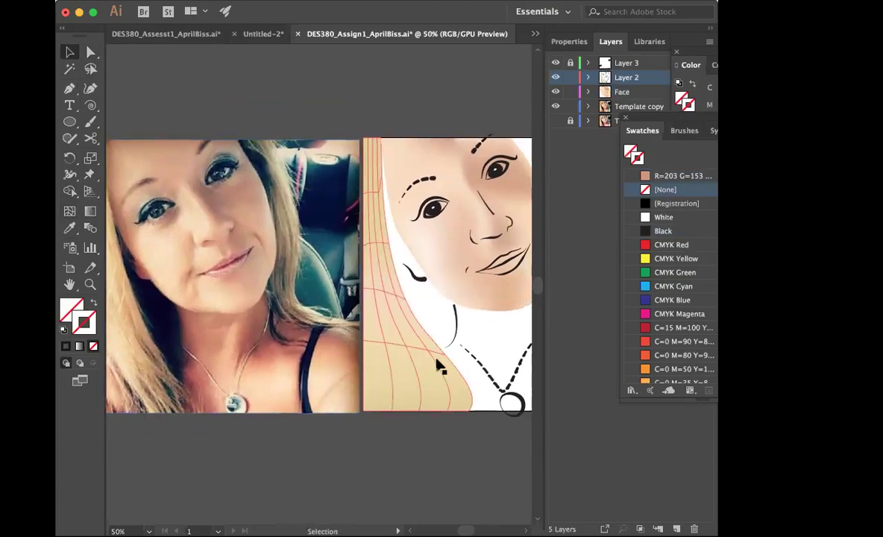
pyautogui.click(377, 238)
pyautogui.press('a')
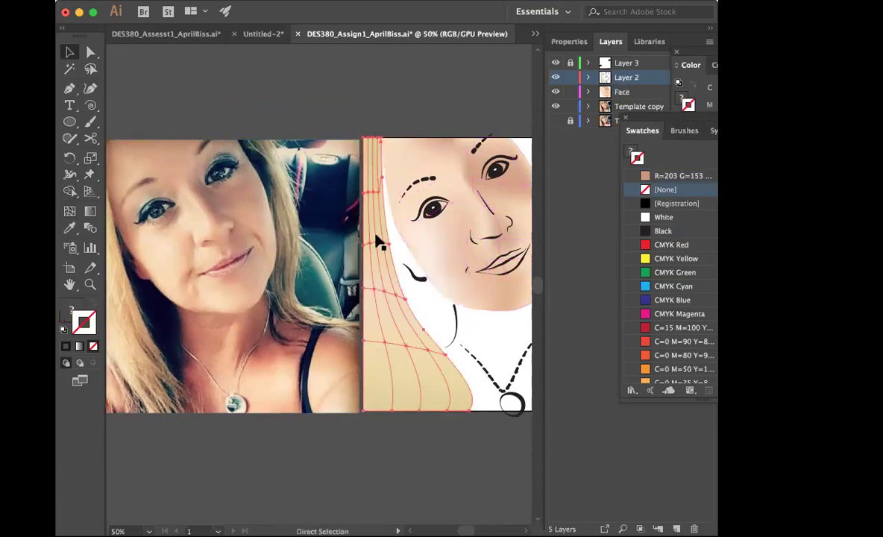
pyautogui.moveTo(407, 251); pyautogui.dragTo(427, 371)
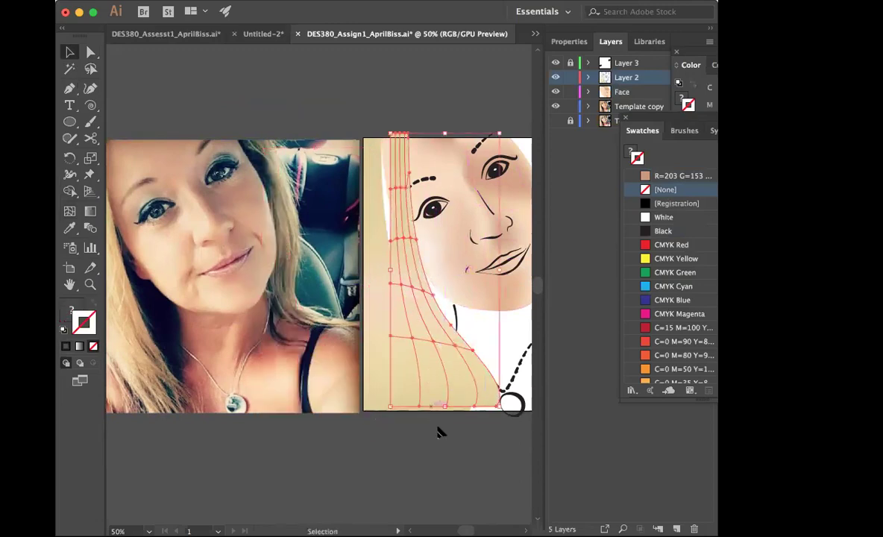
# Step: Send the copied hair mesh to the back and line it up with the artboard's top and bottom edges beside the original
pyautogui.hscroll(1, 439, 429)
pyautogui.hscroll(2, 438, 429)
pyautogui.click(223, 2)
pyautogui.moveTo(228, 21)
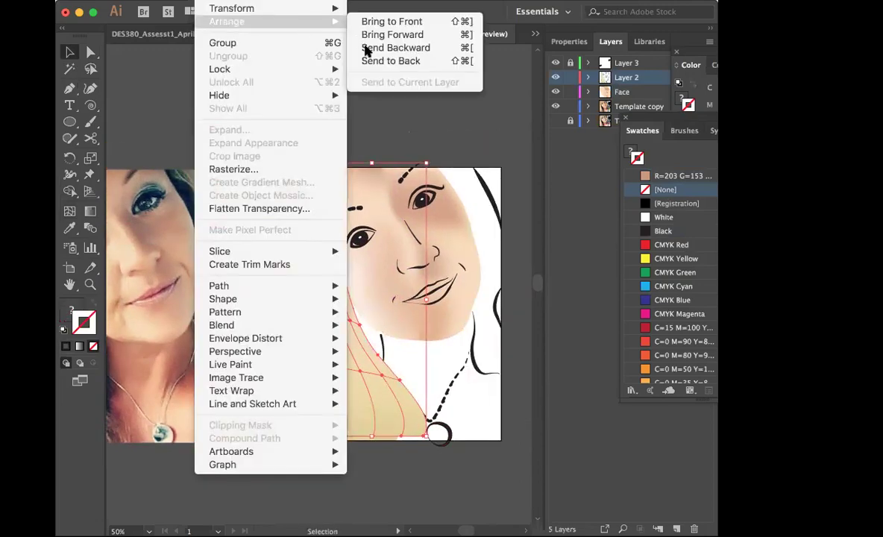
pyautogui.click(367, 63)
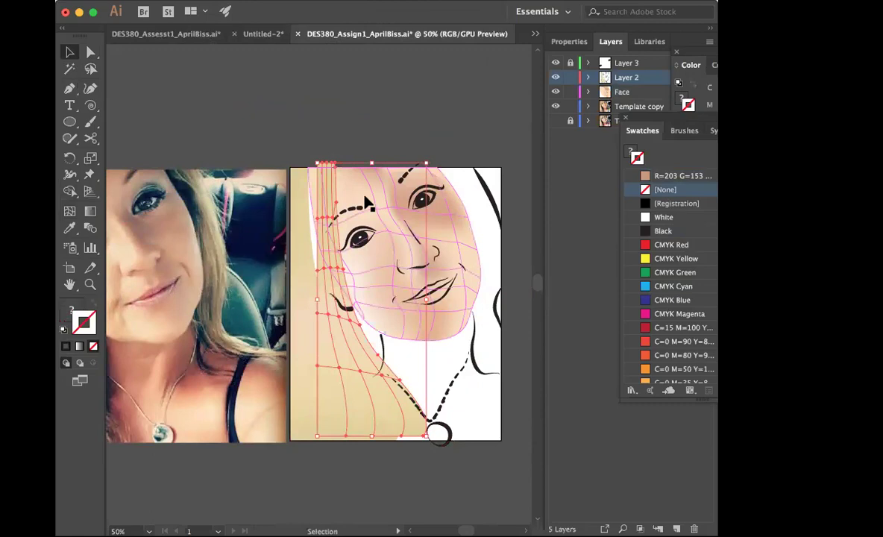
pyautogui.moveTo(386, 410); pyautogui.dragTo(410, 434)
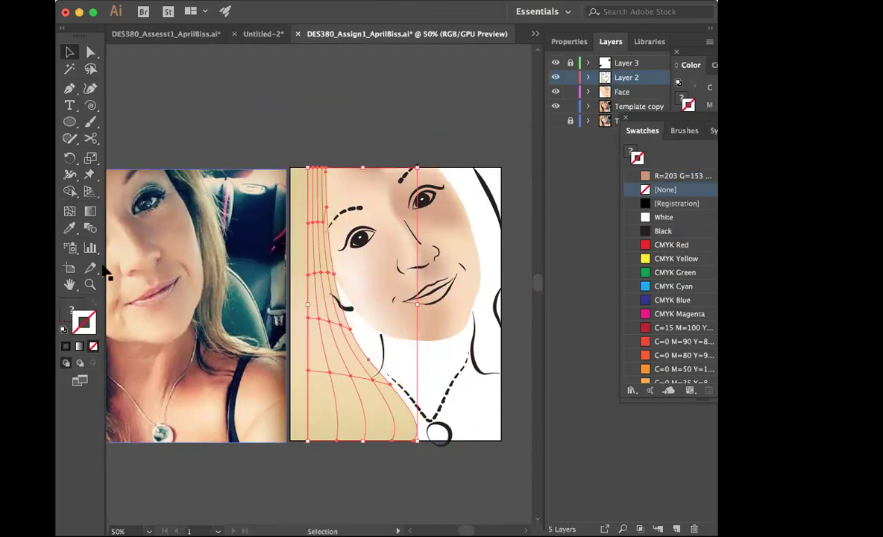
# Step: Try filling the copied hair mesh with a near-black tone sampled from the shadow below the cheek in the photo
pyautogui.click(69, 228)
pyautogui.hscroll(-3, 137, 260)
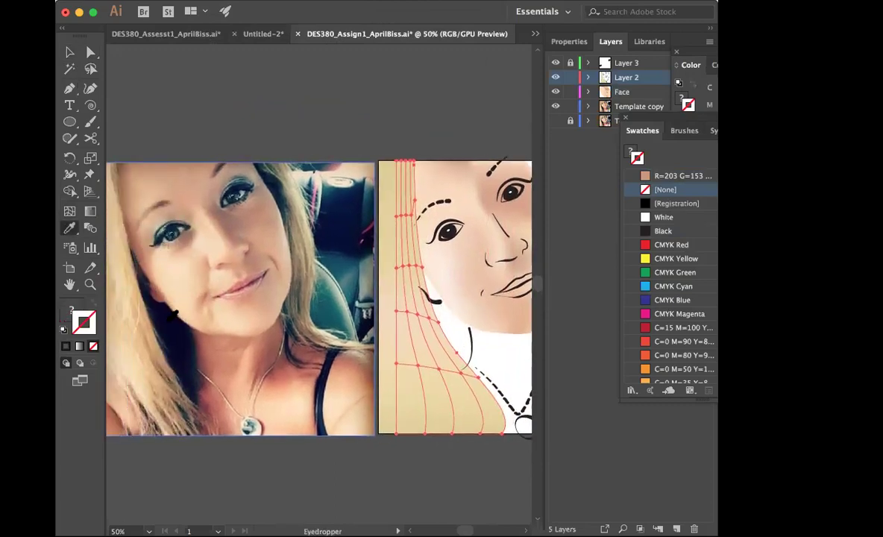
pyautogui.click(168, 320)
pyautogui.click(69, 52)
pyautogui.click(221, 79)
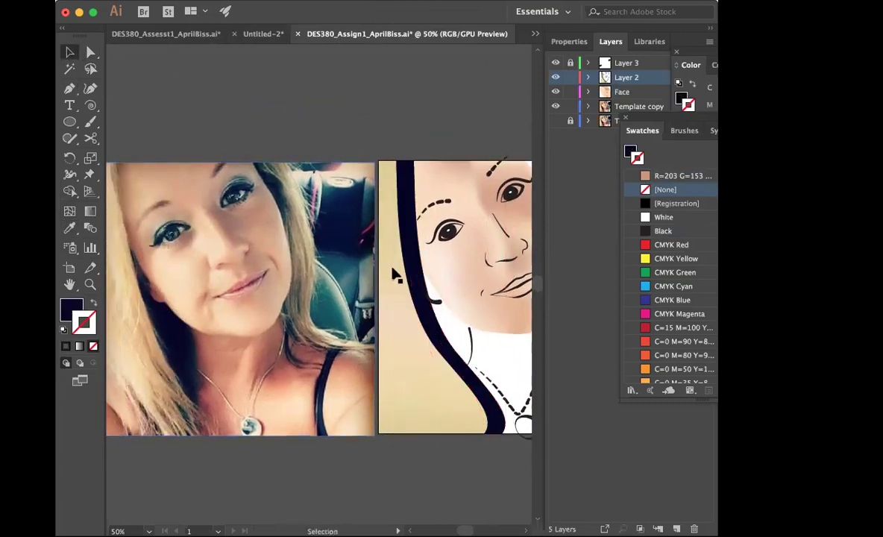
# Step: Recolour the copied hair mesh with a muted taupe sampled from the photo, after trying a dark brown from the lower hair
pyautogui.hscroll(3, 397, 456)
pyautogui.click(416, 373)
pyautogui.click(403, 358)
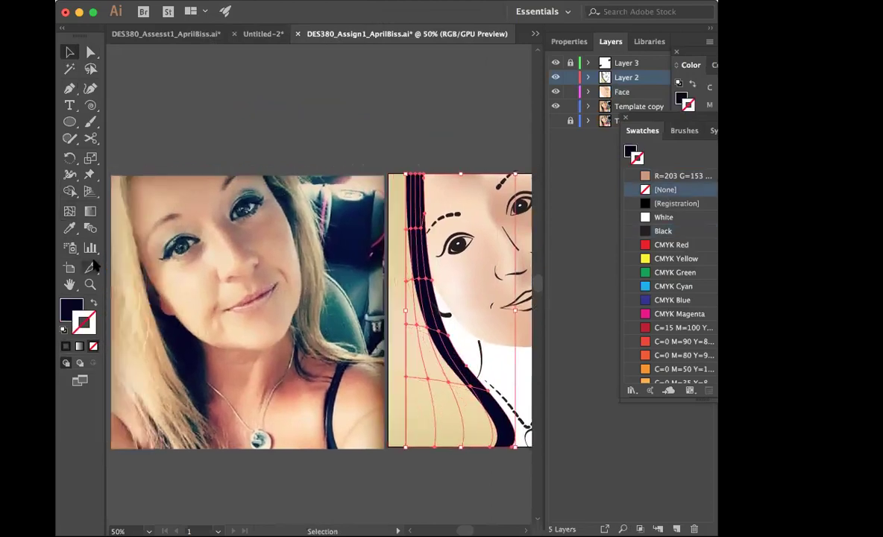
pyautogui.click(69, 228)
pyautogui.click(192, 404)
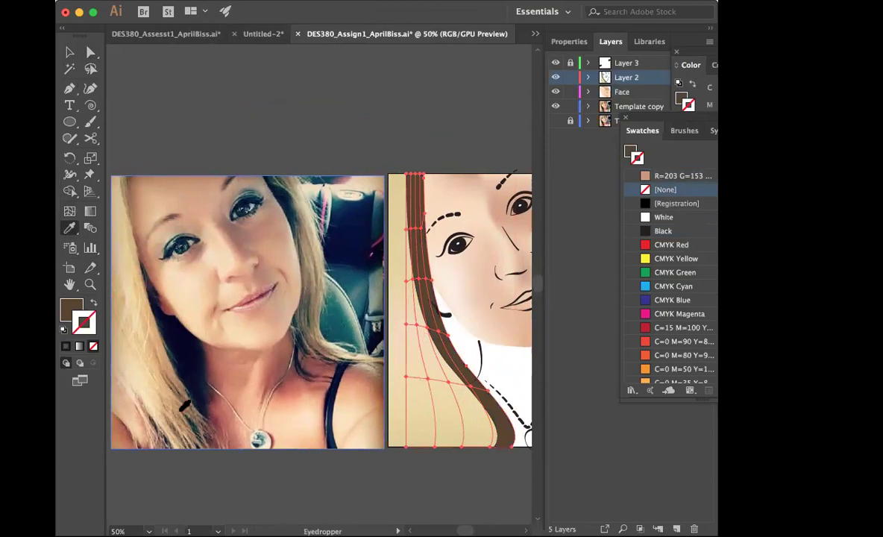
pyautogui.click(287, 233)
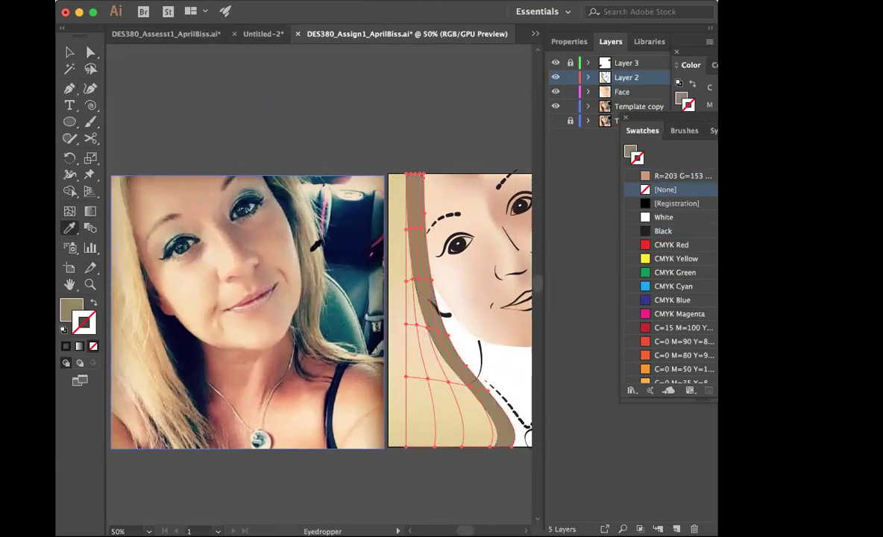
pyautogui.click(70, 54)
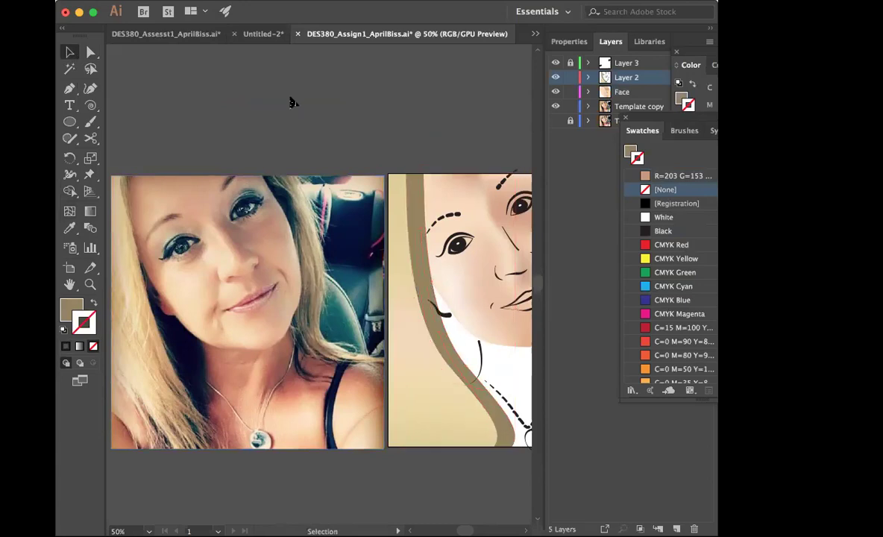
# Step: Send the taupe hair mesh behind the other artwork on its layer and deselect it
pyautogui.click(407, 192)
pyautogui.click(217, 0)
pyautogui.moveTo(229, 24)
pyautogui.click(403, 63)
pyautogui.click(453, 109)
pyautogui.click(404, 195)
pyautogui.click(410, 106)
pyautogui.hscroll(1, 410, 106)
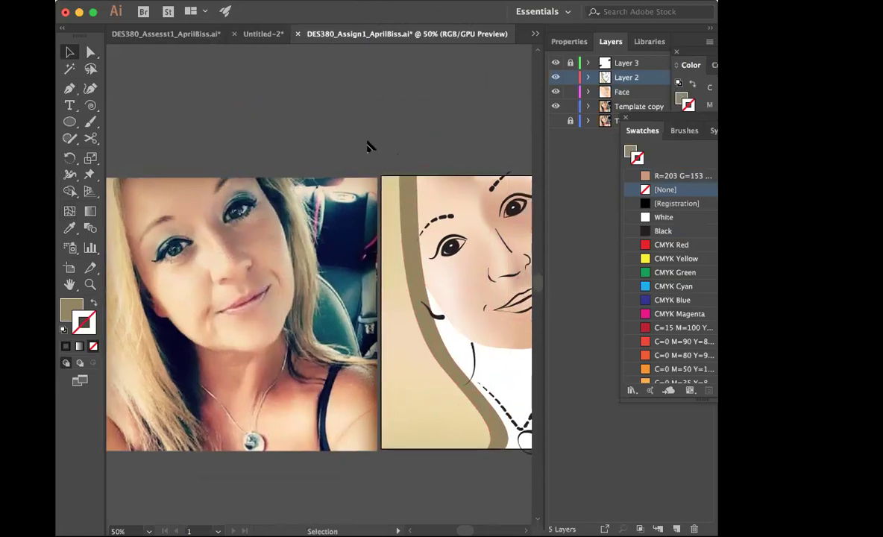
pyautogui.press('a')
pyautogui.moveTo(399, 179); pyautogui.dragTo(417, 175)
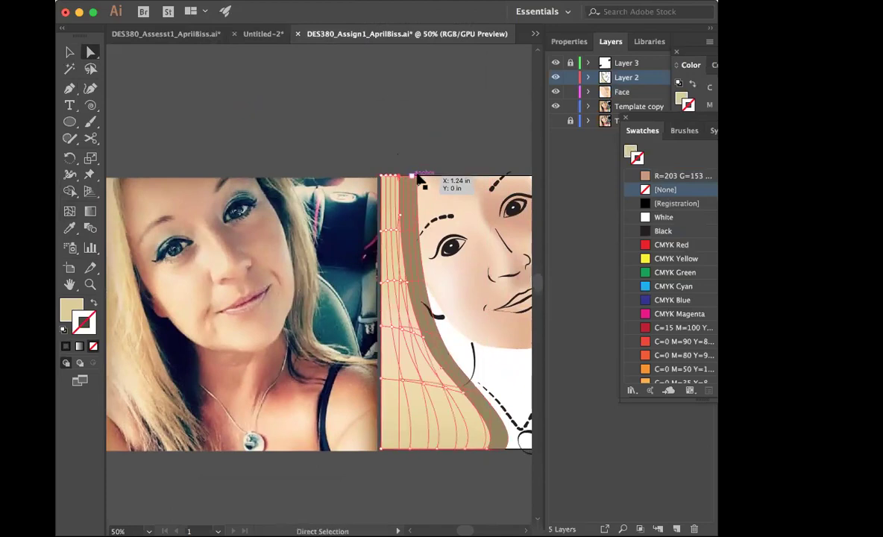
pyautogui.press('super+z')
pyautogui.hscroll(3, 398, 84)
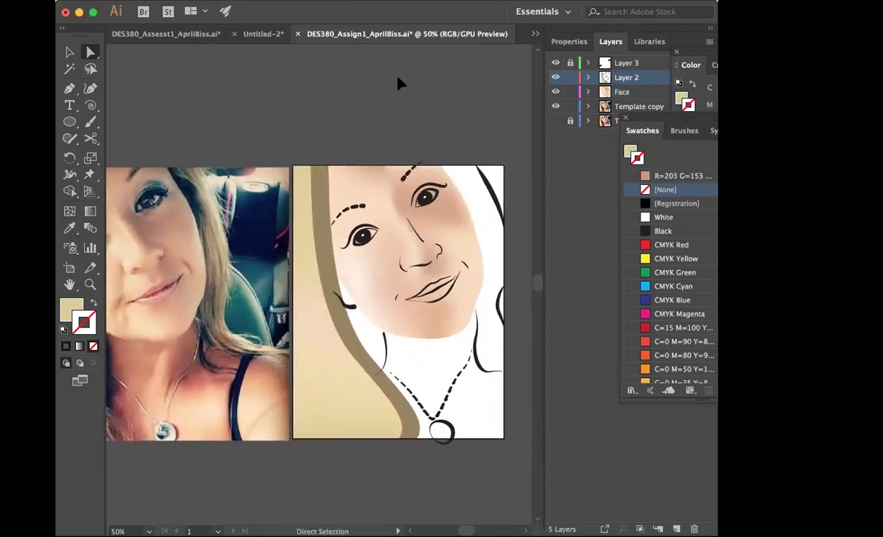
pyautogui.click(362, 395)
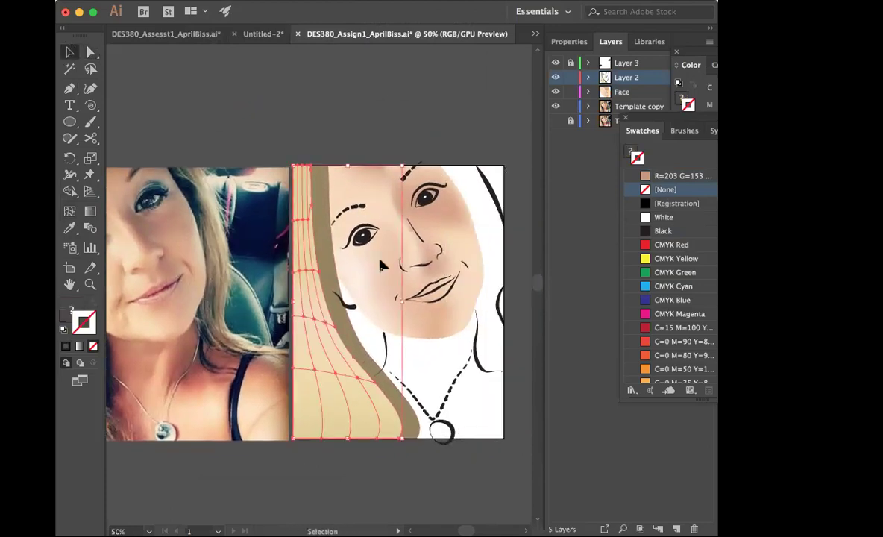
pyautogui.click(326, 123)
# Step: Move the blonde hair mesh's inner-edge points toward the face, covering the taupe shadow from the artboard top to the jaw
pyautogui.press('z')
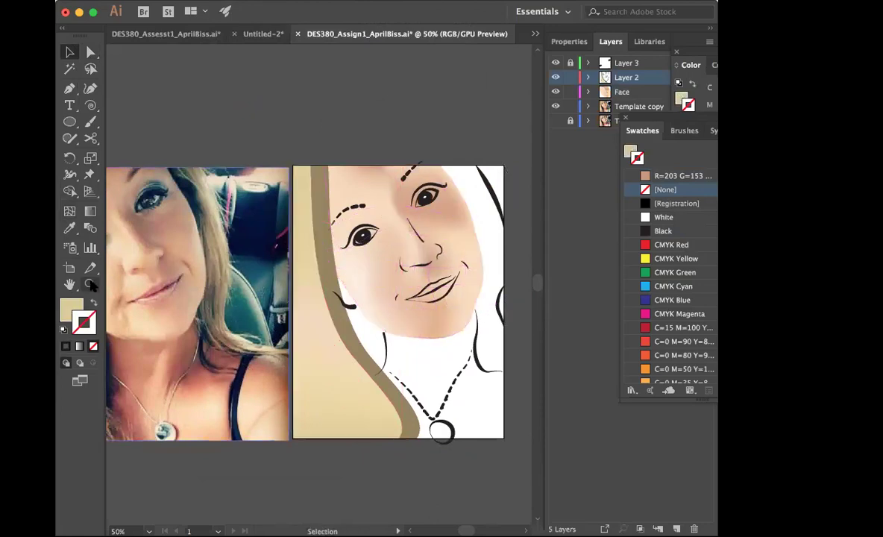
pyautogui.click(386, 271)
pyautogui.click(292, 202)
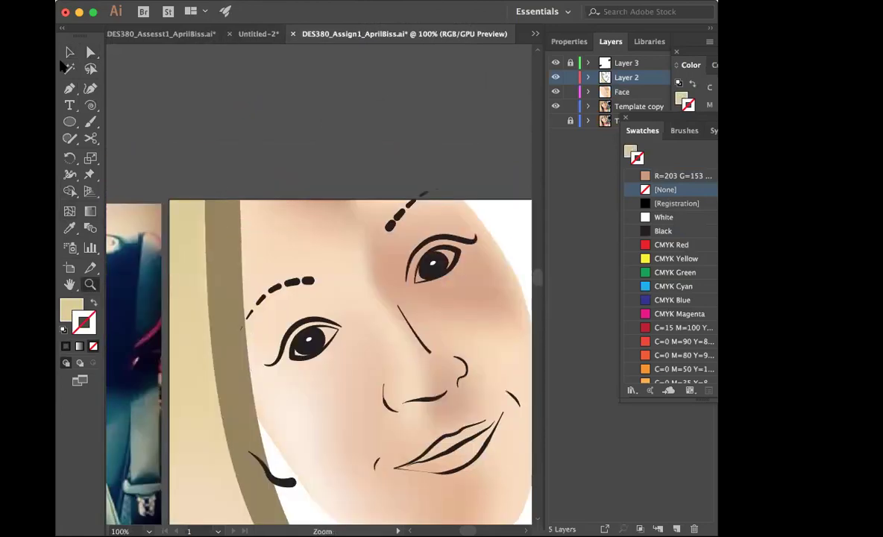
pyautogui.click(89, 53)
pyautogui.click(197, 199)
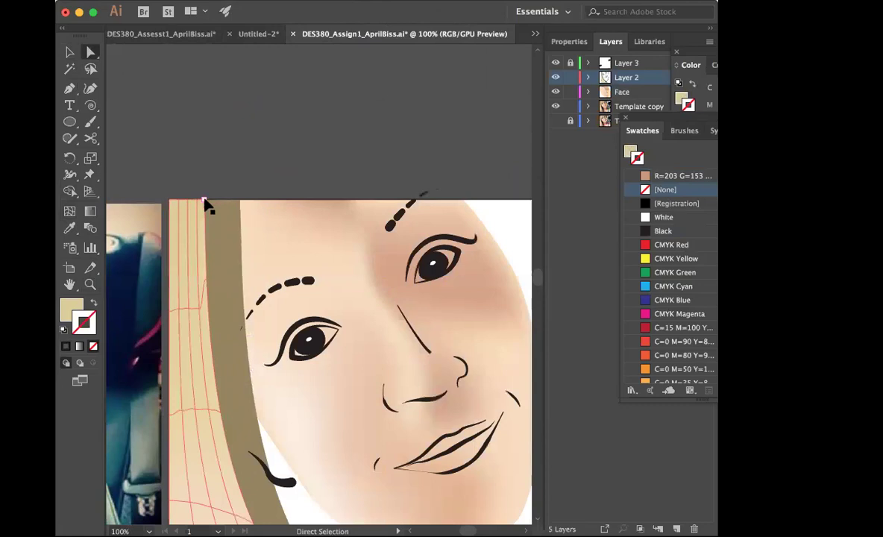
pyautogui.click(203, 200)
pyautogui.keyDown('shift'); pyautogui.click(206, 280); pyautogui.keyUp('shift')
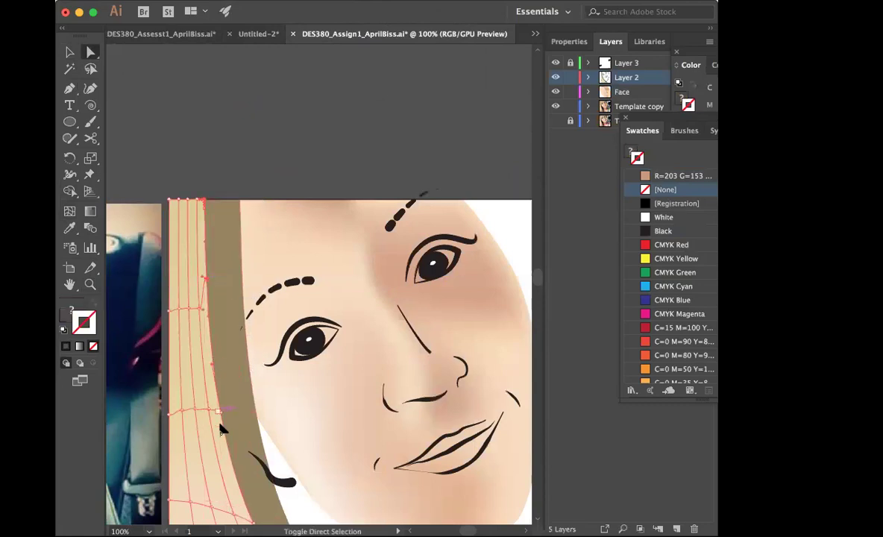
pyautogui.scroll(-5, 238, 440)
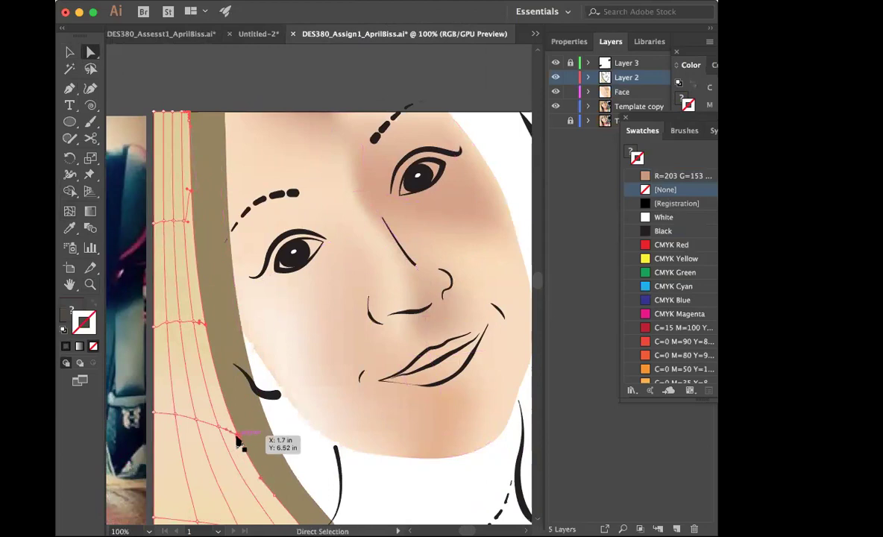
pyautogui.press('Right')
pyautogui.press('Right')
pyautogui.press('Right')
pyautogui.press('Right')
pyautogui.press('Right')
pyautogui.press('Right')
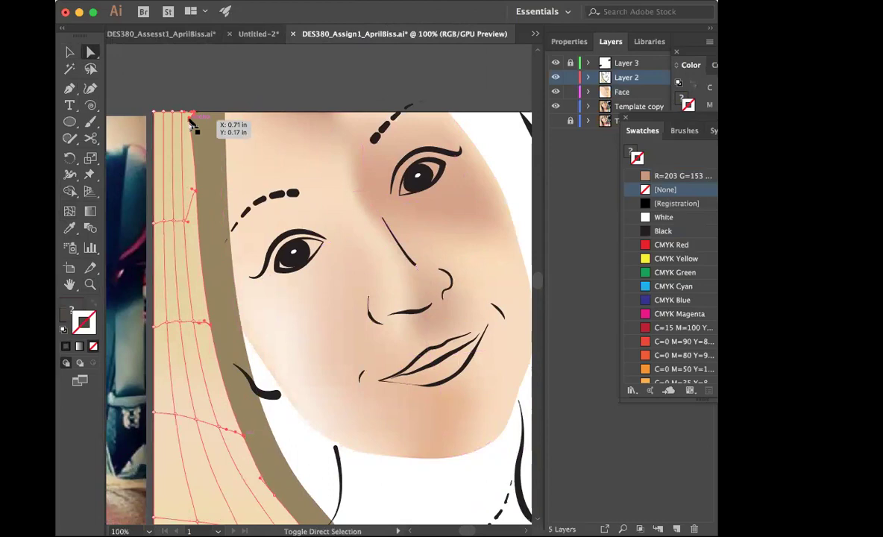
pyautogui.moveTo(190, 119); pyautogui.dragTo(195, 122)
pyautogui.click(225, 76)
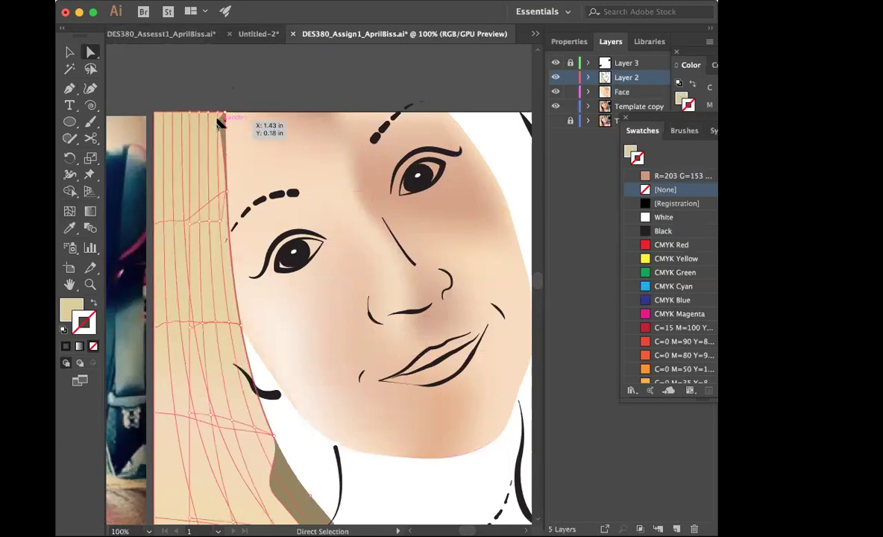
# Step: Adjust the hair mesh's top inner corner so its edge runs straight down over the shadow beside the forehead
pyautogui.click(221, 120)
pyautogui.click(238, 100)
pyautogui.moveTo(221, 121); pyautogui.dragTo(221, 127)
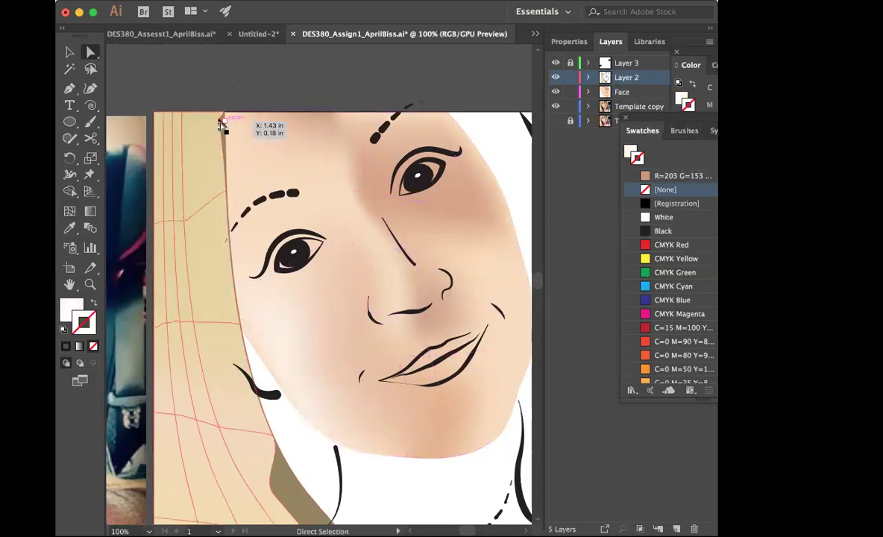
pyautogui.click(221, 121)
pyautogui.click(234, 97)
pyautogui.moveTo(216, 116); pyautogui.dragTo(218, 121)
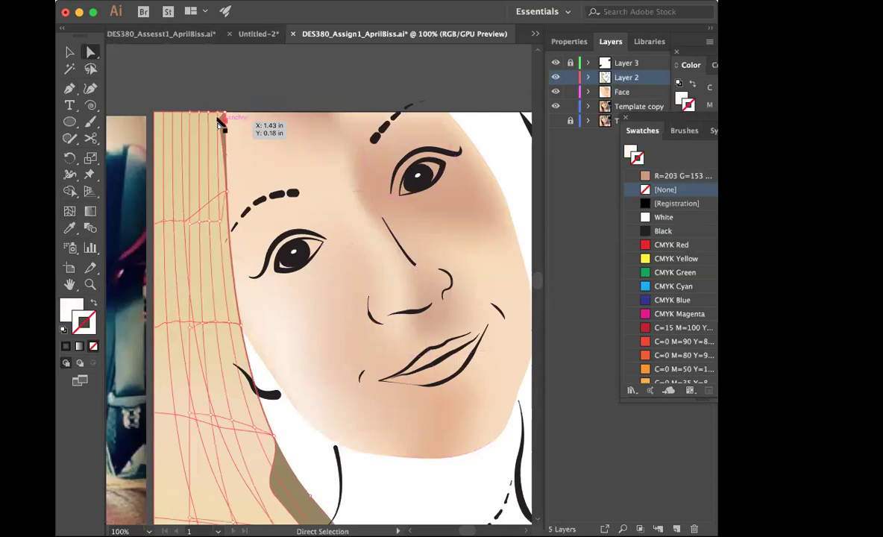
pyautogui.press('super+plus')
pyautogui.click(293, 168)
pyautogui.moveTo(307, 283); pyautogui.dragTo(320, 287)
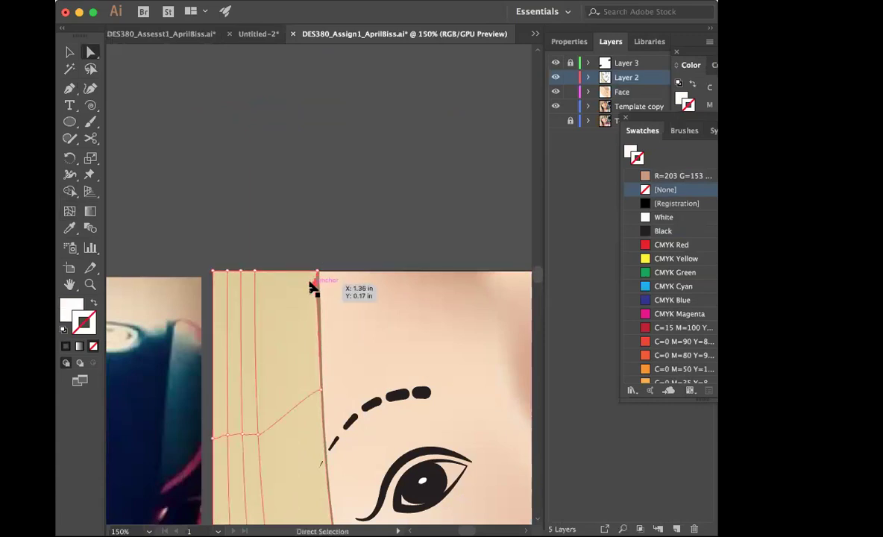
pyautogui.click(402, 357)
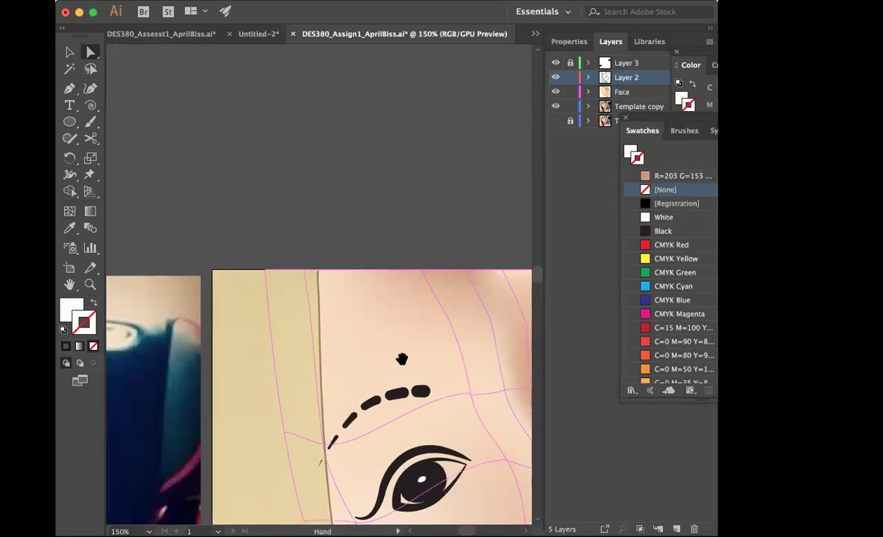
# Step: Pull the hair mesh's inner-edge point below the ear line away from the face to expose the taupe shadow beneath
pyautogui.scroll(-5, 398, 364)
pyautogui.hscroll(2, 398, 364)
pyautogui.scroll(-3, 373, 361)
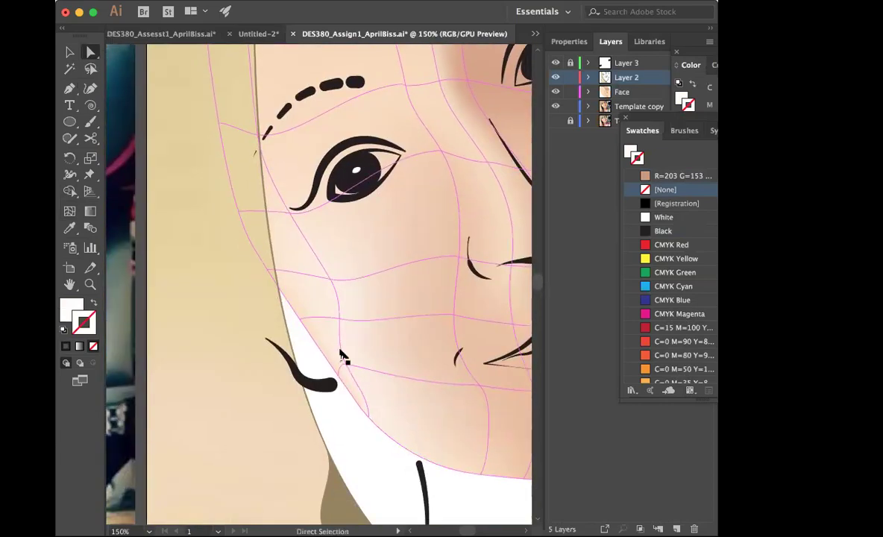
pyautogui.hotkey('ctrl', '-')
pyautogui.hotkey('ctrl', '-')
pyautogui.hotkey('ctrl', '-')
pyautogui.click(323, 373)
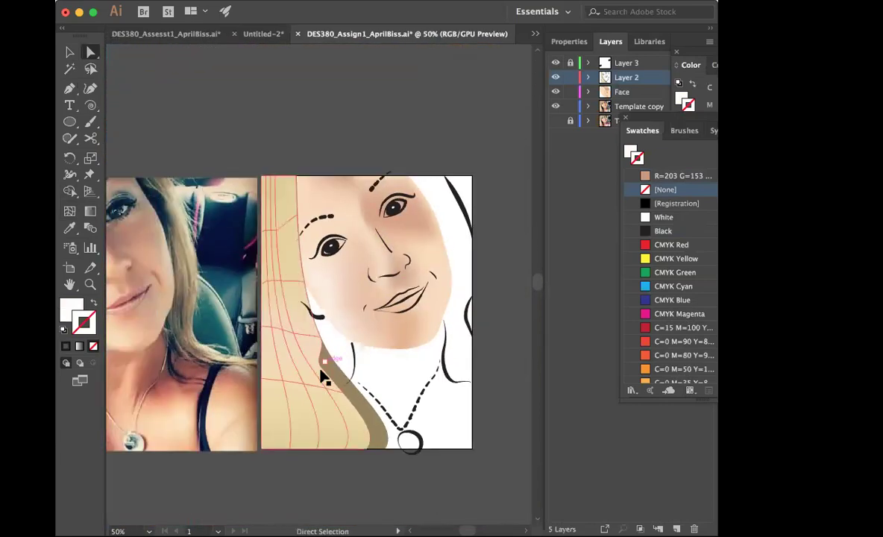
pyautogui.click(441, 506)
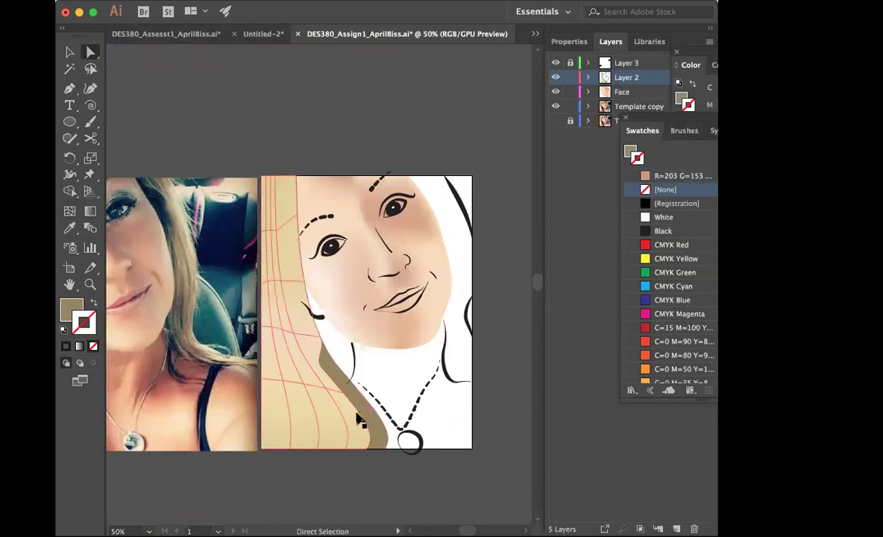
pyautogui.moveTo(322, 340); pyautogui.dragTo(305, 326)
pyautogui.click(394, 475)
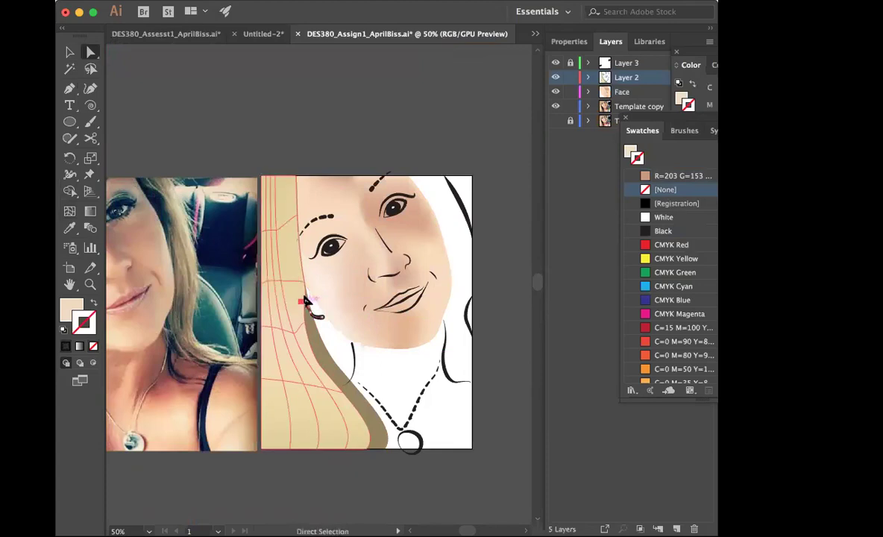
# Step: Shift the hair mesh's inner-edge point beside the cheek outward so the taupe shadow tapers in higher up
pyautogui.click(304, 298)
pyautogui.click(305, 282)
pyautogui.click(398, 433)
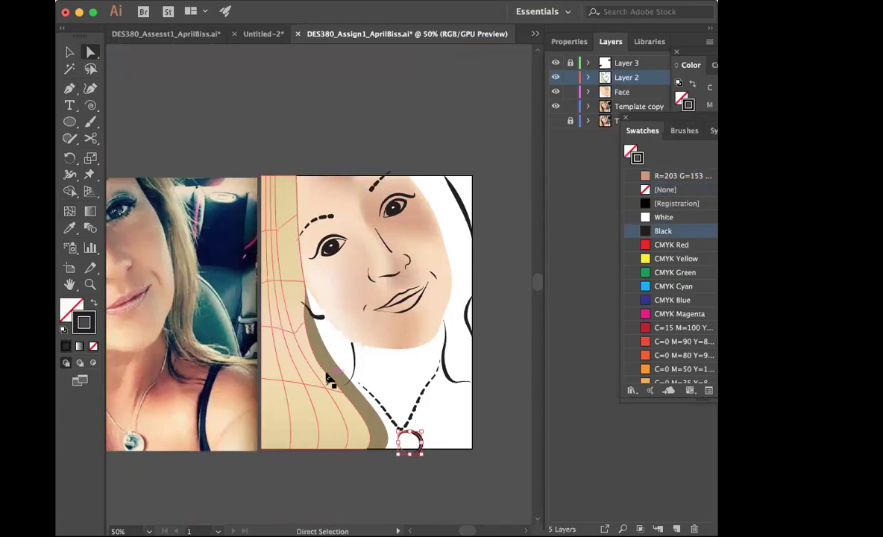
pyautogui.press('super+=')
pyautogui.scroll(4, 329, 377)
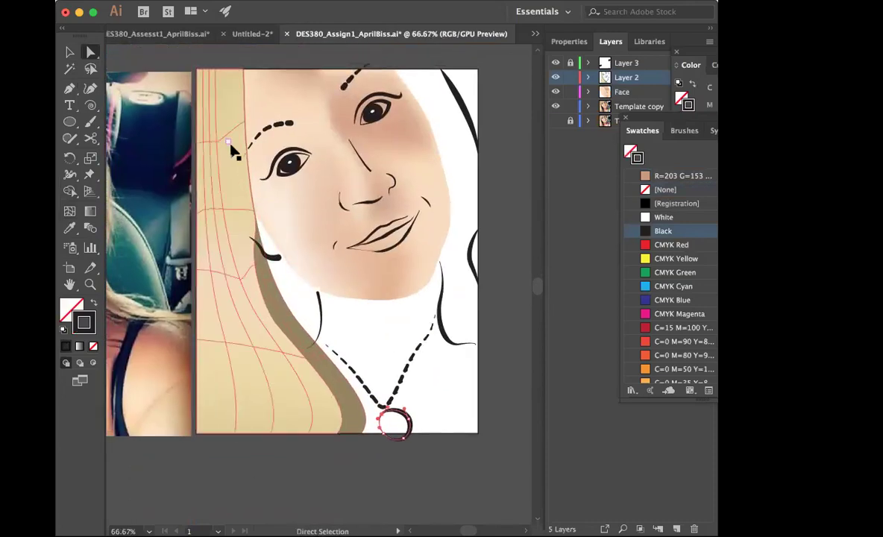
pyautogui.click(253, 212)
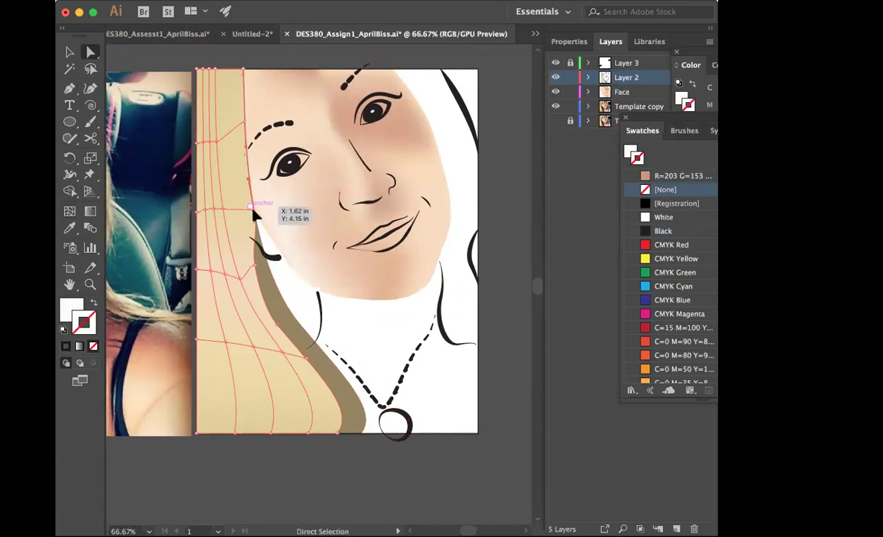
pyautogui.click(129, 59)
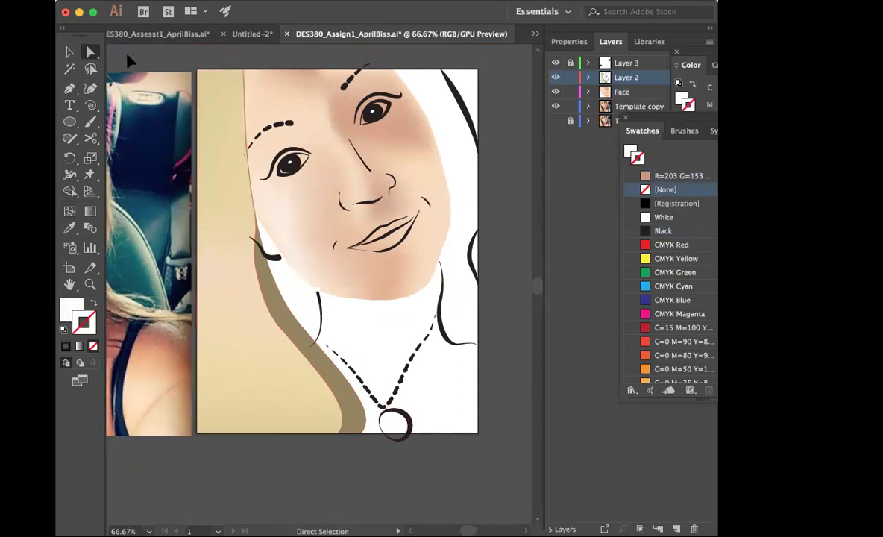
pyautogui.click(253, 216)
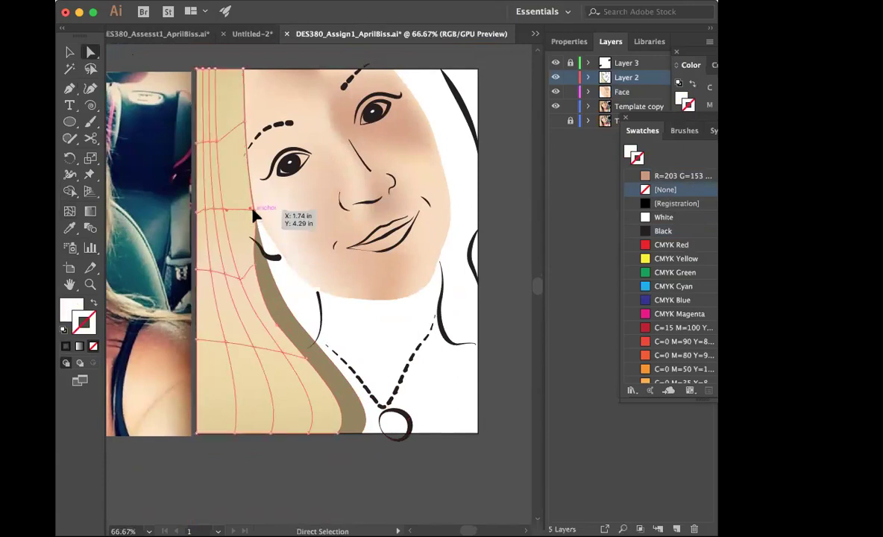
pyautogui.moveTo(254, 216); pyautogui.dragTo(248, 241)
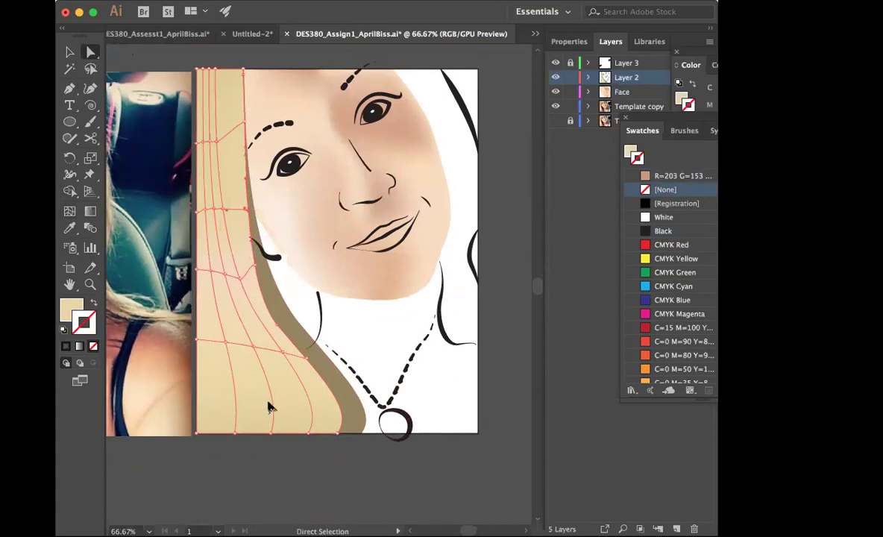
pyautogui.click(283, 454)
# Step: Compare the reshaped hair mesh and its taupe shadow with the hair in the reference photo
pyautogui.scroll(1, 284, 454)
pyautogui.click(270, 262)
pyautogui.press('super+minus')
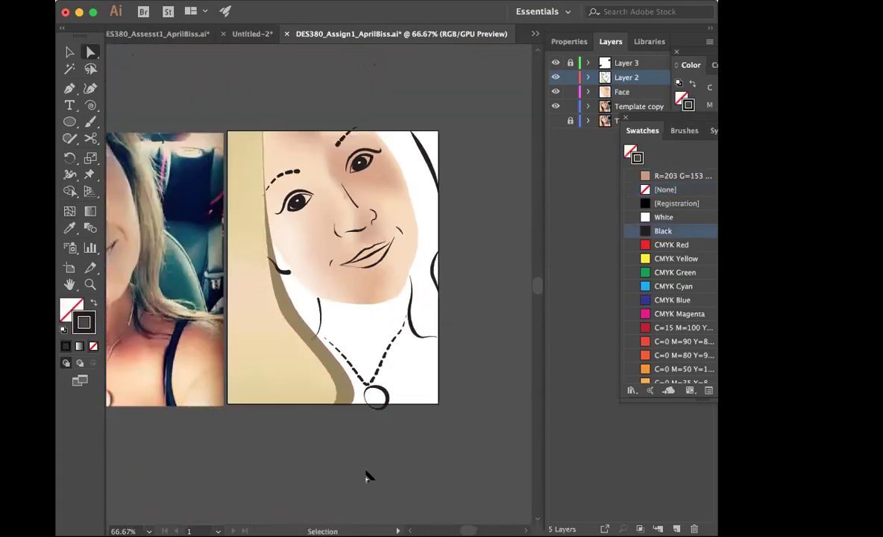
pyautogui.moveTo(327, 417); pyautogui.dragTo(429, 478)
pyautogui.click(424, 191)
pyautogui.click(426, 455)
pyautogui.click(400, 254)
pyautogui.click(206, 316)
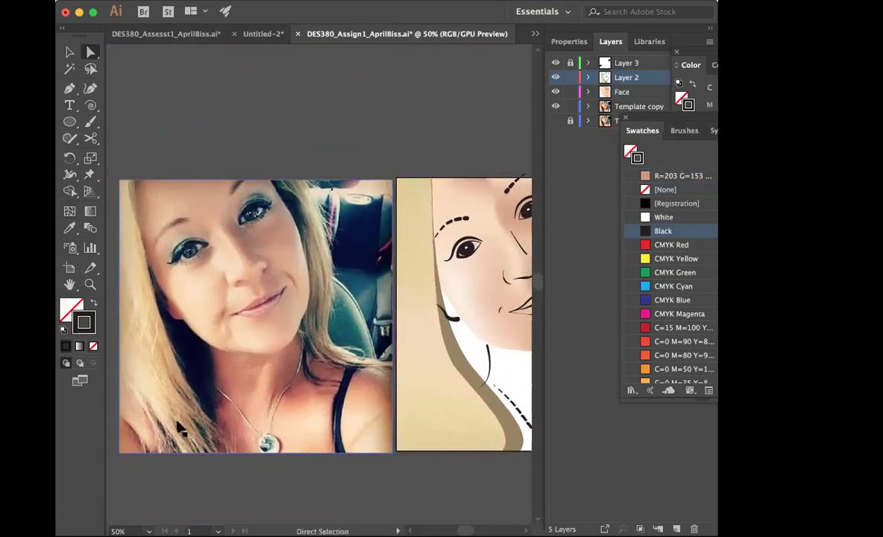
pyautogui.click(426, 452)
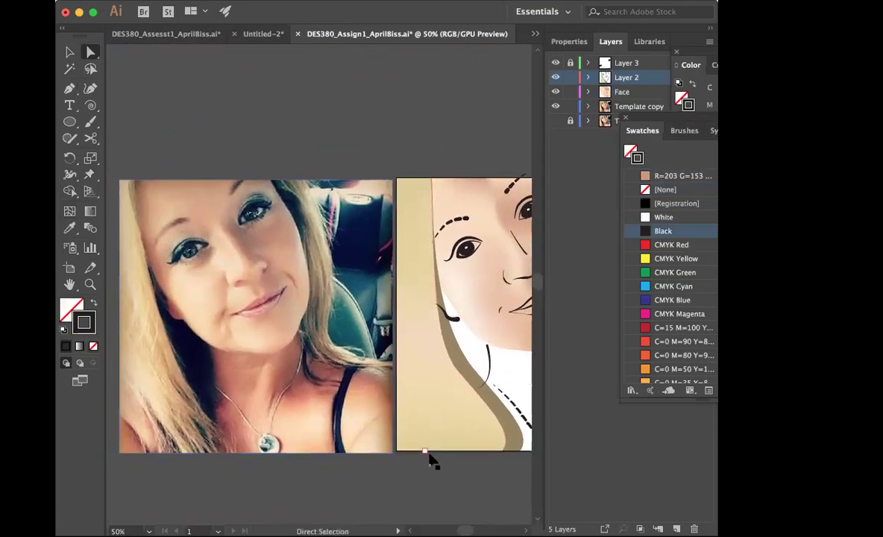
pyautogui.click(412, 237)
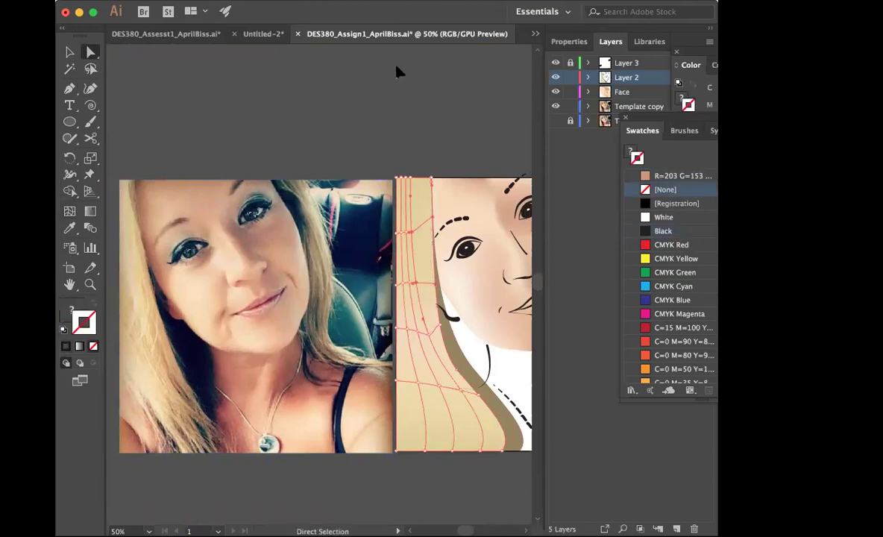
pyautogui.click(398, 125)
pyautogui.hscroll(5, 412, 125)
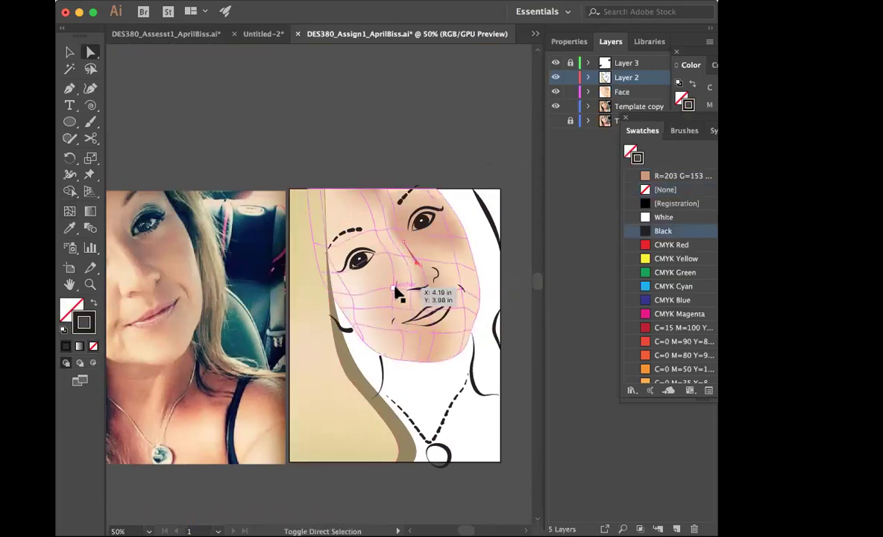
# Step: Recolour the nose's outline strokes with the R=203 G=153 skin-tone swatch and deselect them
pyautogui.click(414, 260)
pyautogui.click(399, 150)
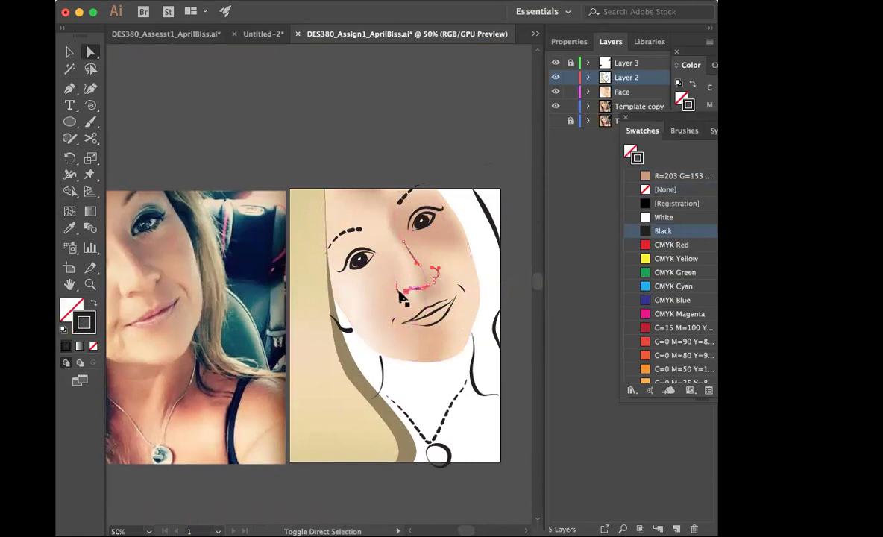
pyautogui.click(89, 285)
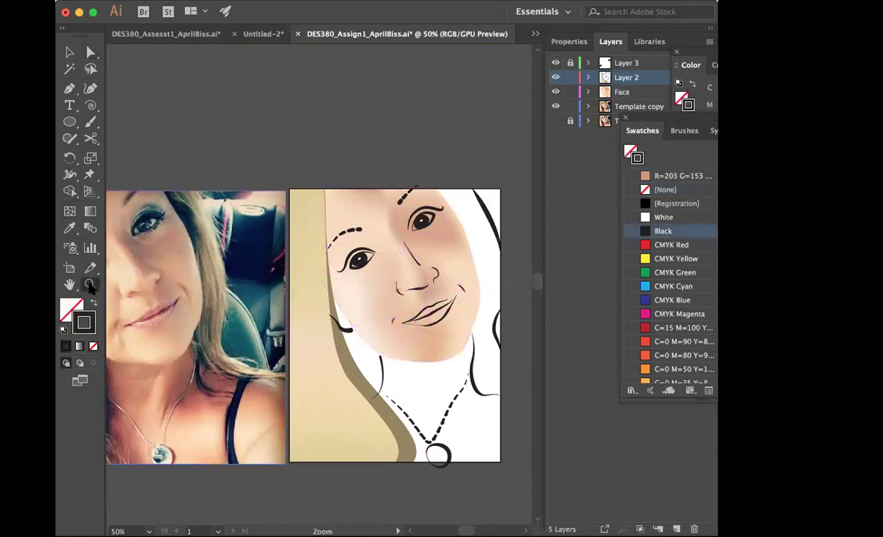
pyautogui.click(418, 283)
pyautogui.click(246, 211)
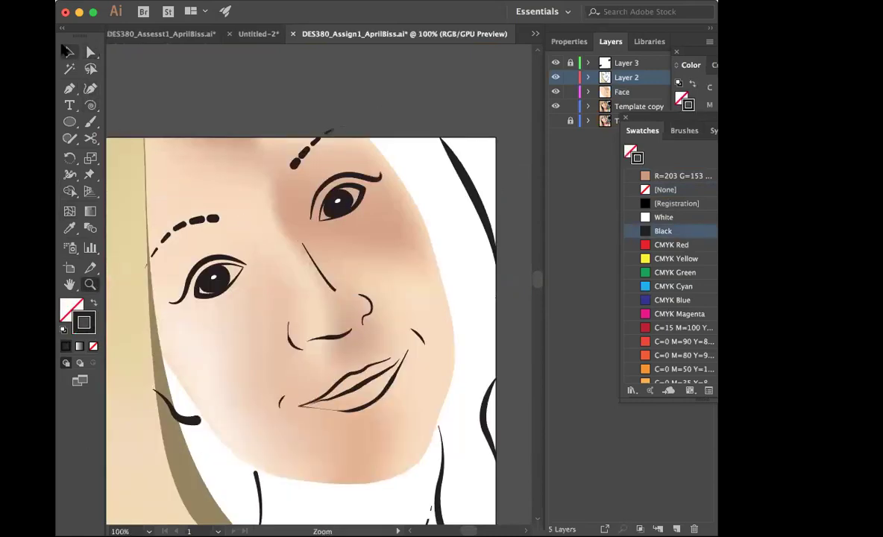
pyautogui.click(66, 51)
pyautogui.moveTo(286, 319)
pyautogui.mouseDown()
pyautogui.moveTo(306, 345)
pyautogui.moveTo(355, 347)
pyautogui.moveTo(286, 292)
pyautogui.moveTo(288, 237)
pyautogui.mouseUp()
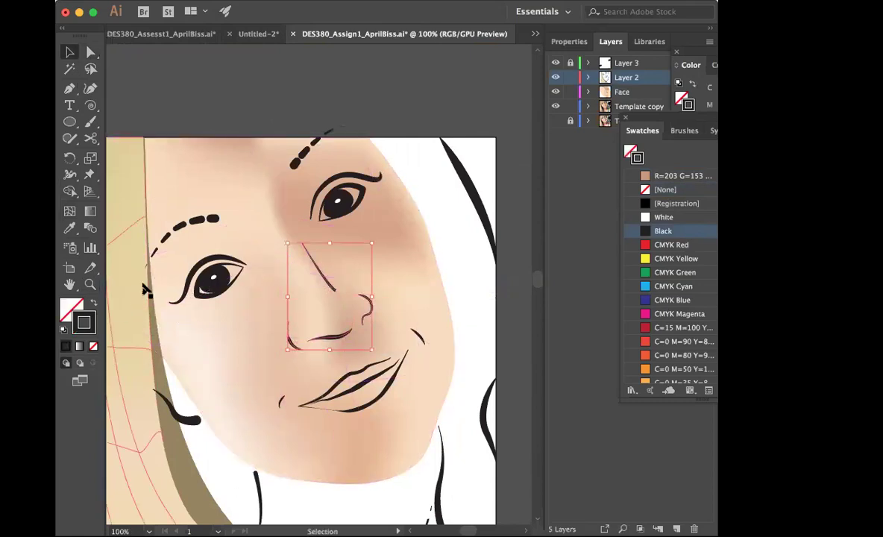
pyautogui.click(659, 178)
pyautogui.click(418, 108)
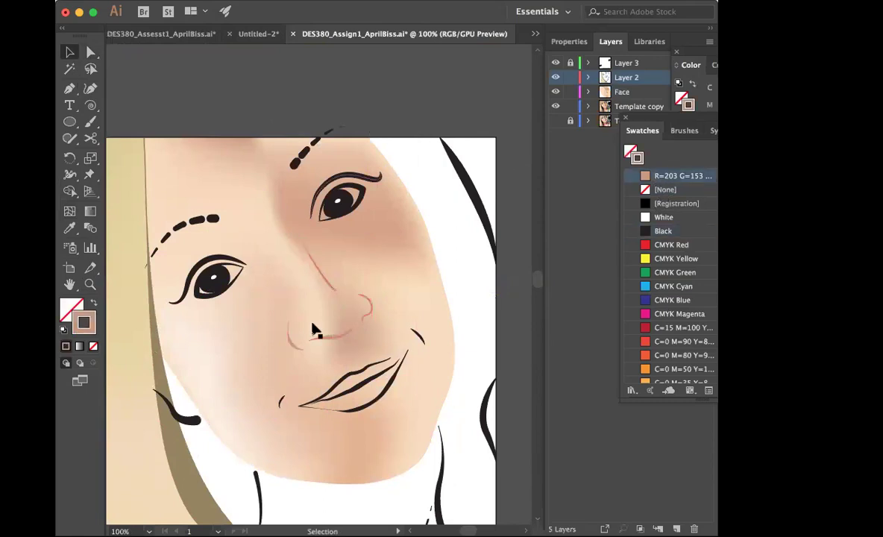
# Step: Select the four nose outline strokes and duplicate the R=203 G=153 skin-tone swatch
pyautogui.click(290, 337)
pyautogui.keyDown('shift'); pyautogui.click(338, 335); pyautogui.keyUp('shift')
pyautogui.keyDown('shift'); pyautogui.click(368, 305); pyautogui.keyUp('shift')
pyautogui.keyDown('shift'); pyautogui.click(323, 274); pyautogui.keyUp('shift')
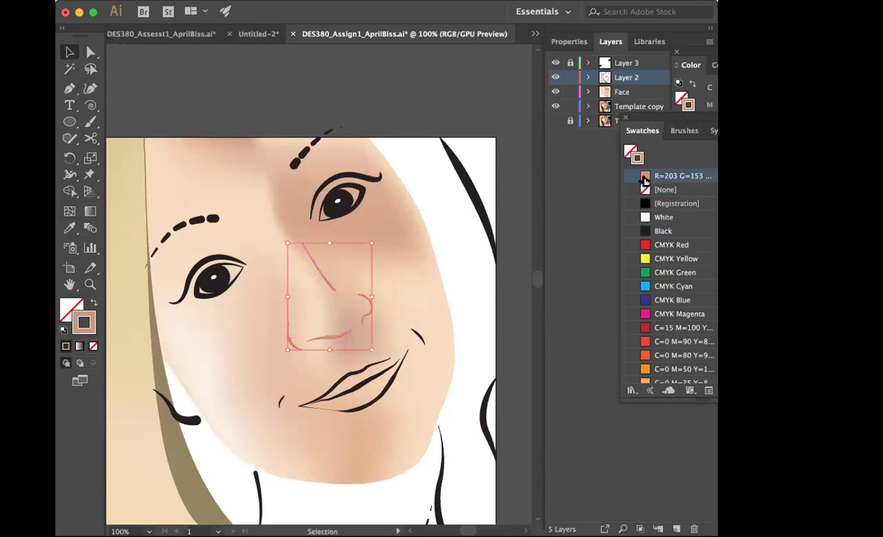
pyautogui.moveTo(687, 117); pyautogui.dragTo(588, 137)
pyautogui.click(681, 152)
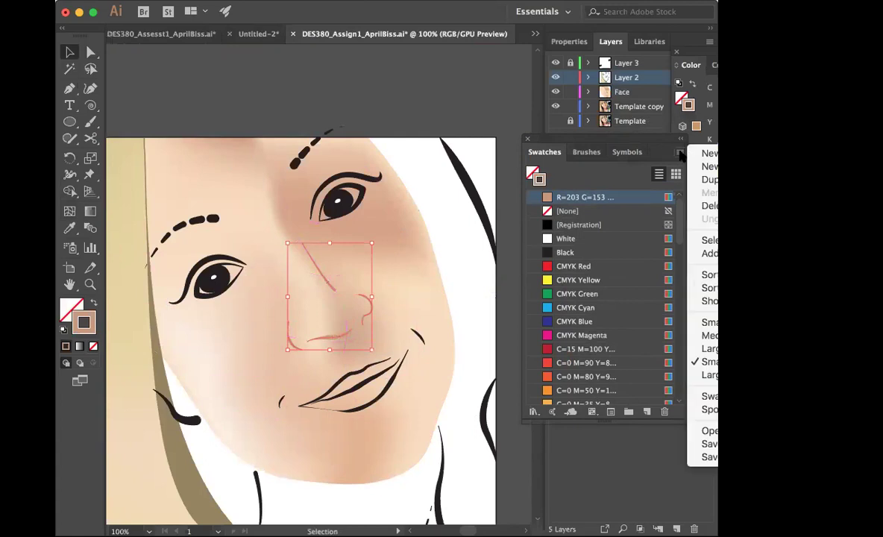
pyautogui.click(705, 184)
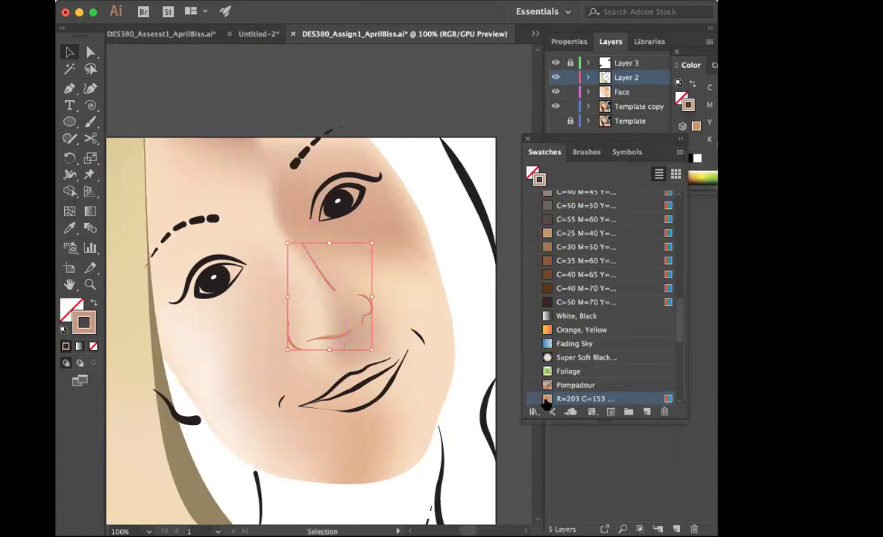
# Step: Darken the nose strokes by setting the duplicated skin-tone swatch to R 182, G 112, B 71
pyautogui.doubleClick(547, 400)
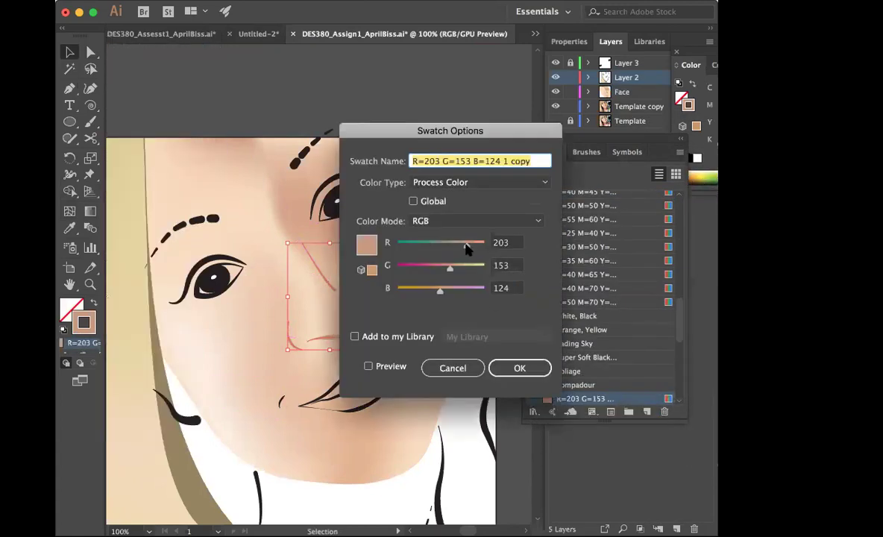
pyautogui.moveTo(465, 249); pyautogui.dragTo(460, 250)
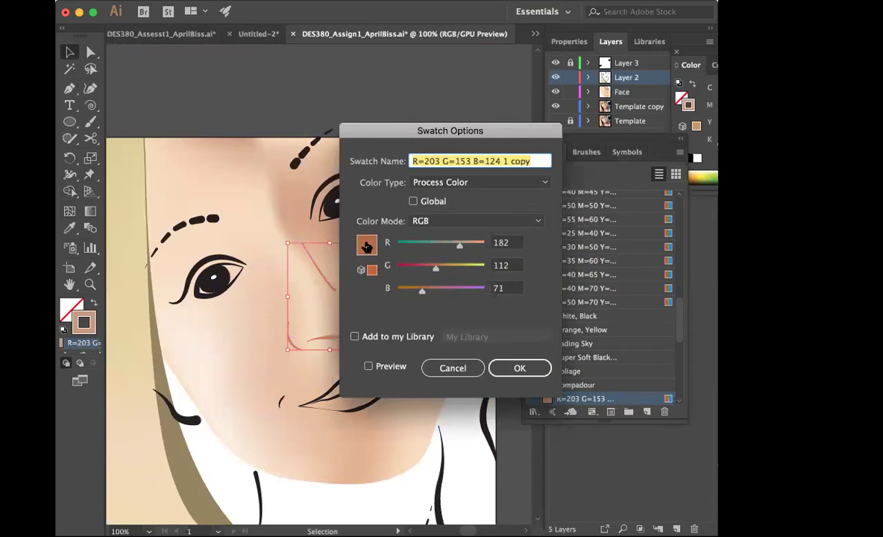
pyautogui.click(521, 368)
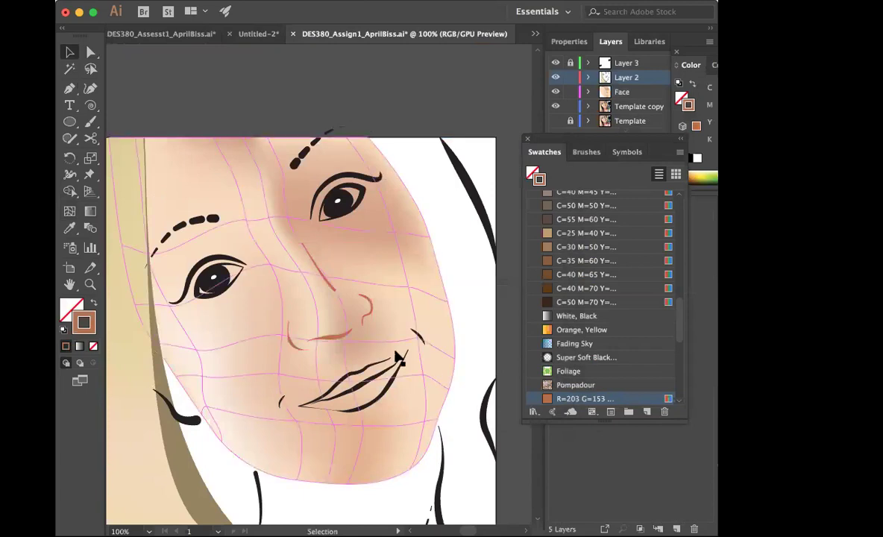
# Step: Select the lip outline and close its gap at the upper lip's mouth corner with the Pen tool
pyautogui.press('super+minus')
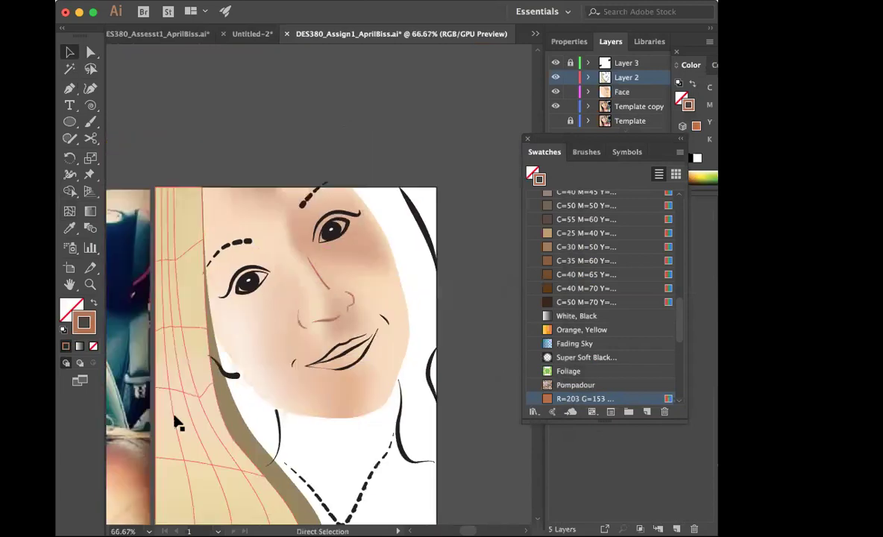
pyautogui.moveTo(284, 400); pyautogui.dragTo(314, 329)
pyautogui.moveTo(365, 446); pyautogui.dragTo(328, 449)
pyautogui.click(397, 277)
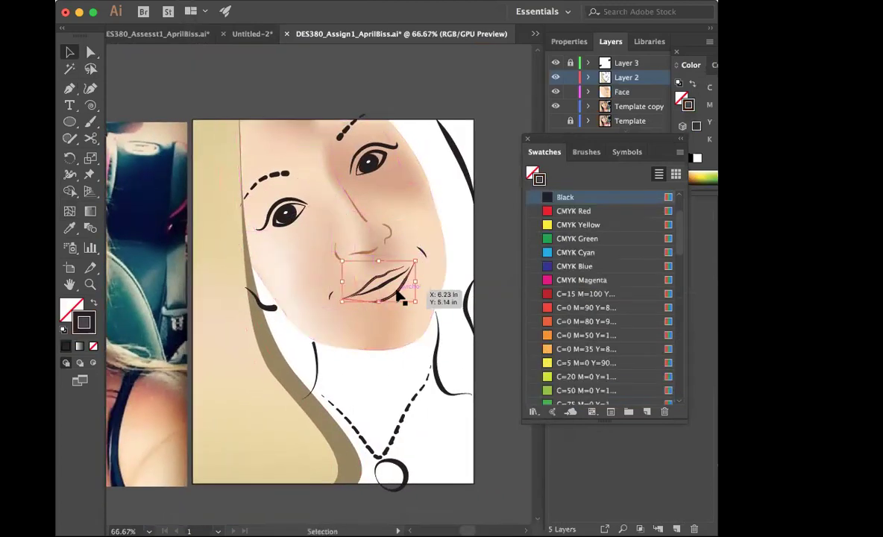
pyautogui.hscroll(-8, 361, 367)
pyautogui.scroll(2, 360, 367)
pyautogui.hscroll(9, 360, 367)
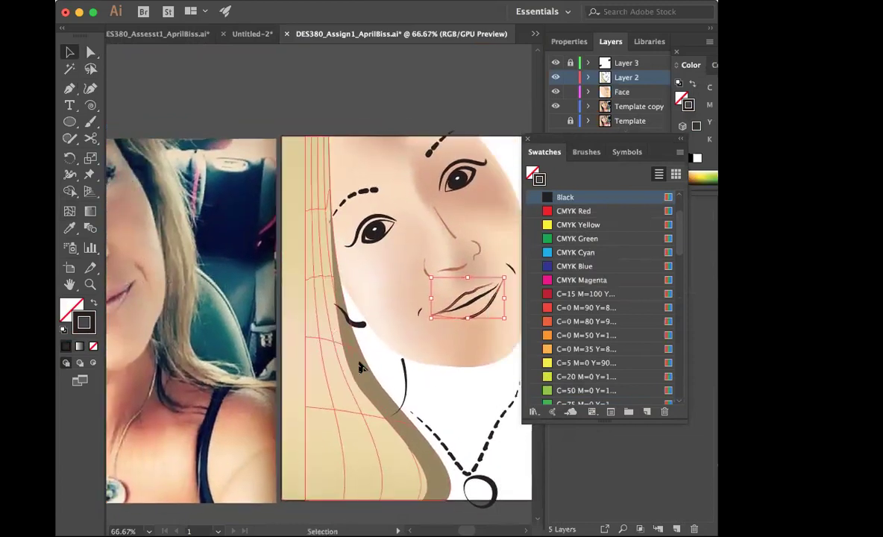
pyautogui.click(87, 286)
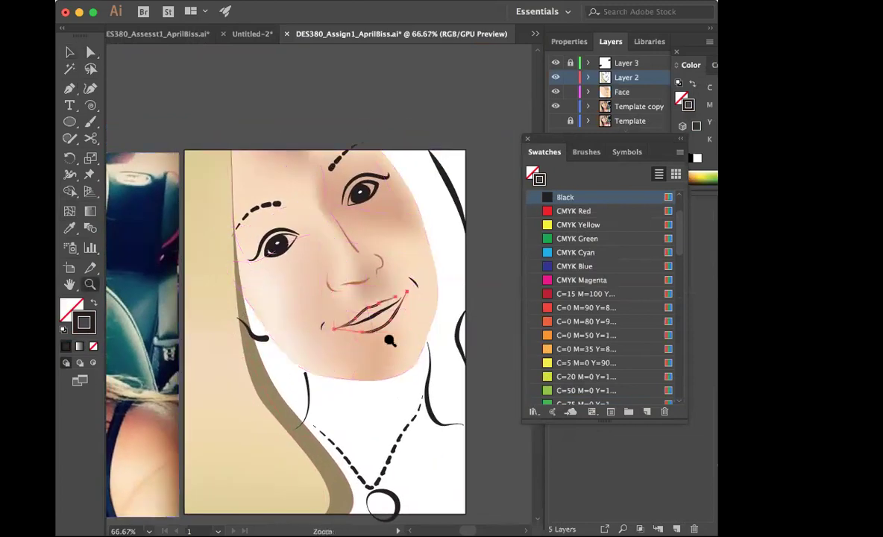
pyautogui.click(325, 291)
pyautogui.click(379, 276)
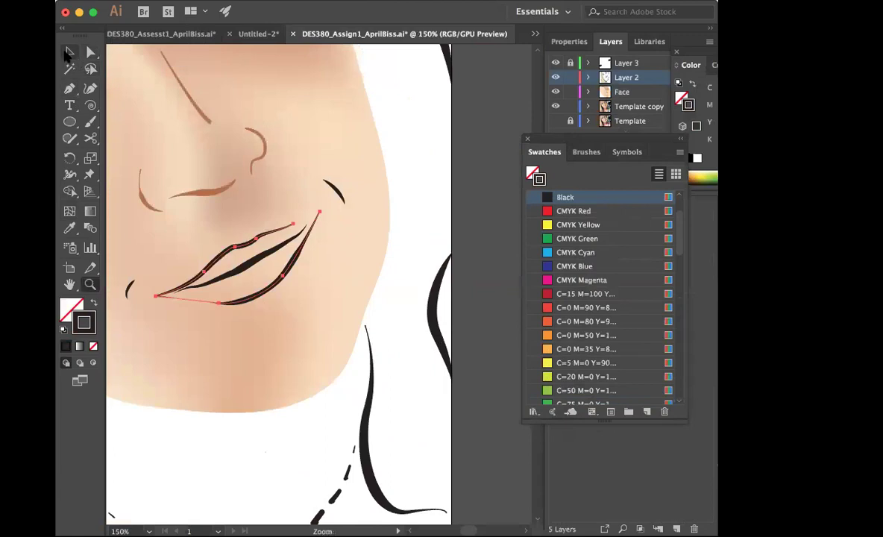
pyautogui.click(70, 88)
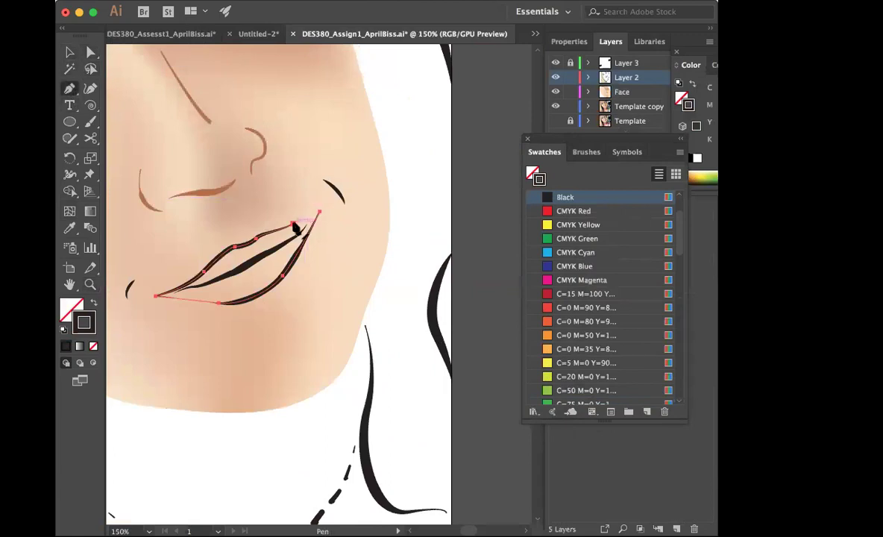
pyautogui.click(319, 213)
pyautogui.click(70, 51)
pyautogui.hscroll(-5, 259, 394)
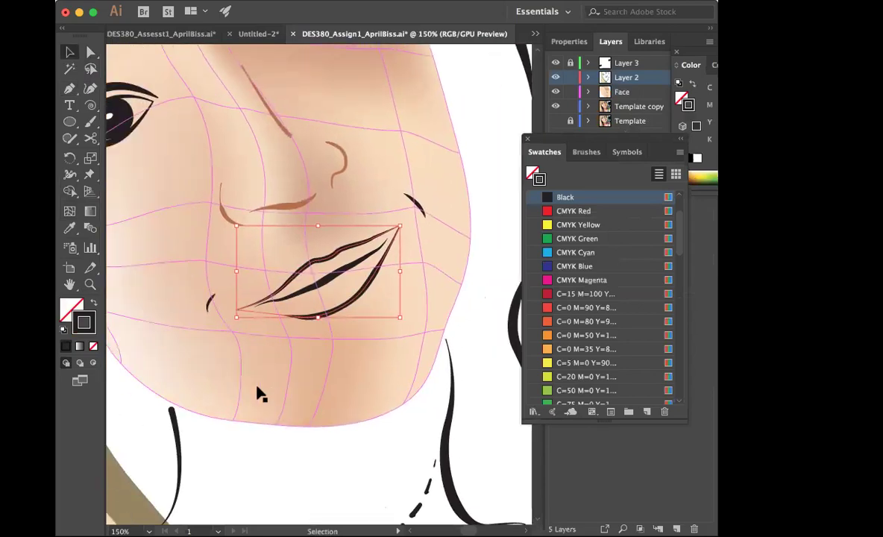
# Step: Fill the closed lip shape with a pink sampled from the lips in the reference photo
pyautogui.press('a')
pyautogui.press('super+minus')
pyautogui.press('super+minus')
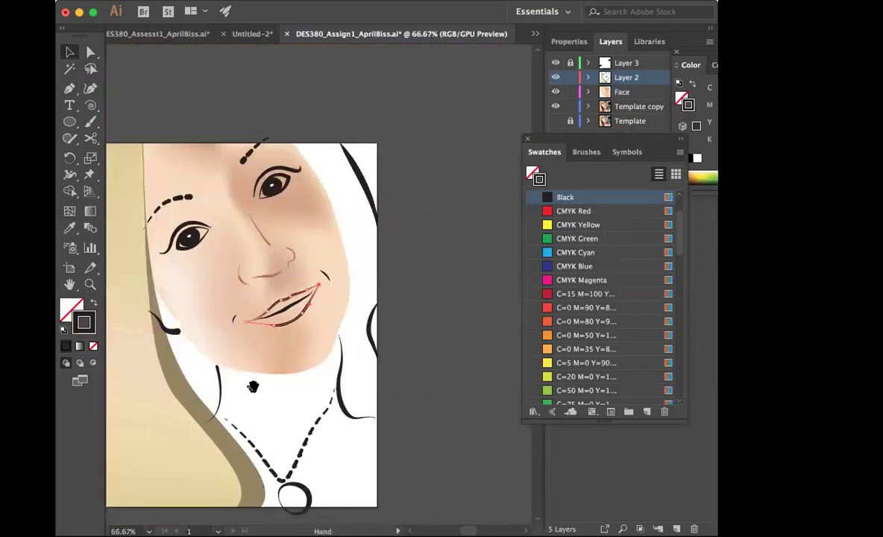
pyautogui.hscroll(-6, 261, 393)
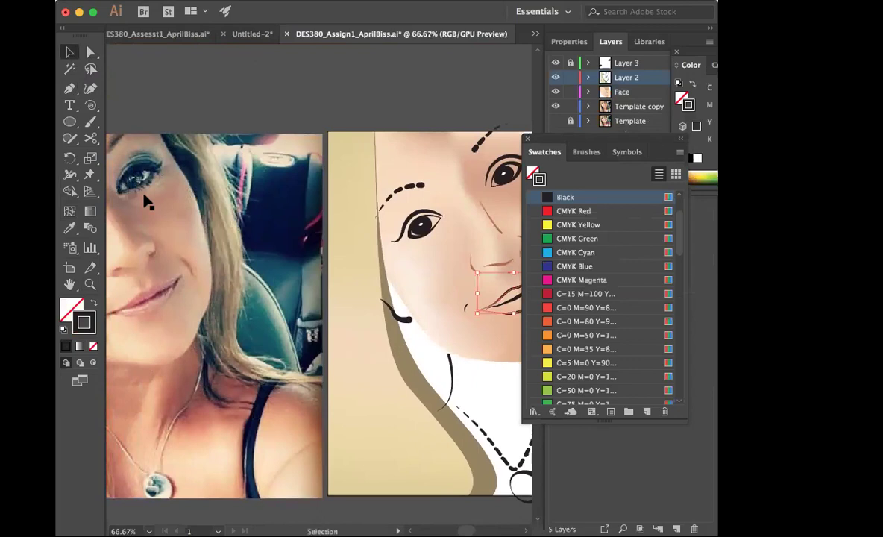
pyautogui.click(69, 228)
pyautogui.click(148, 290)
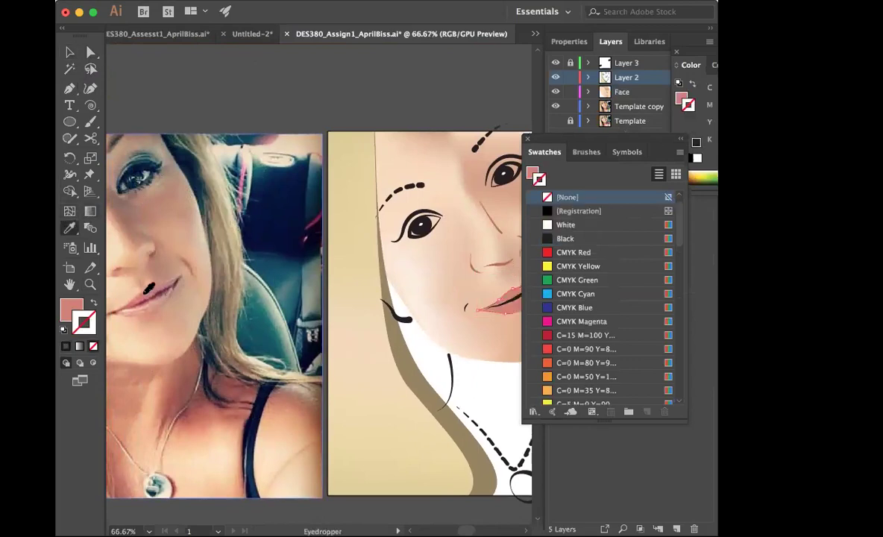
pyautogui.hscroll(5, 379, 359)
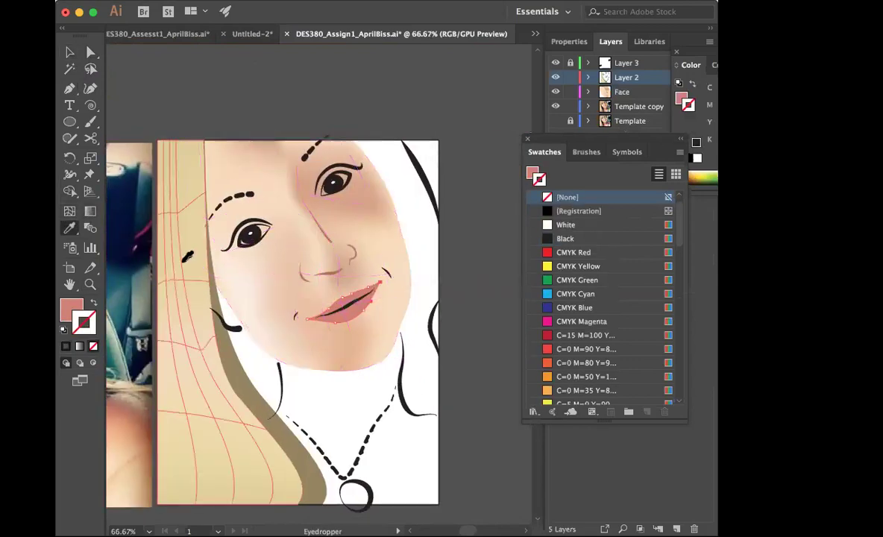
# Step: Show the gradient settings and give the lip shape a linear white-to-pink gradient fill
pyautogui.click(71, 307)
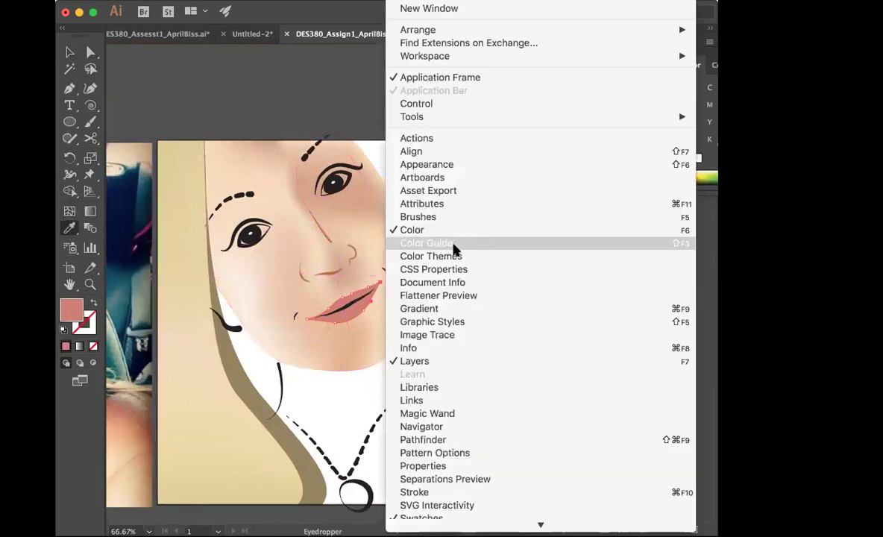
pyautogui.click(448, 308)
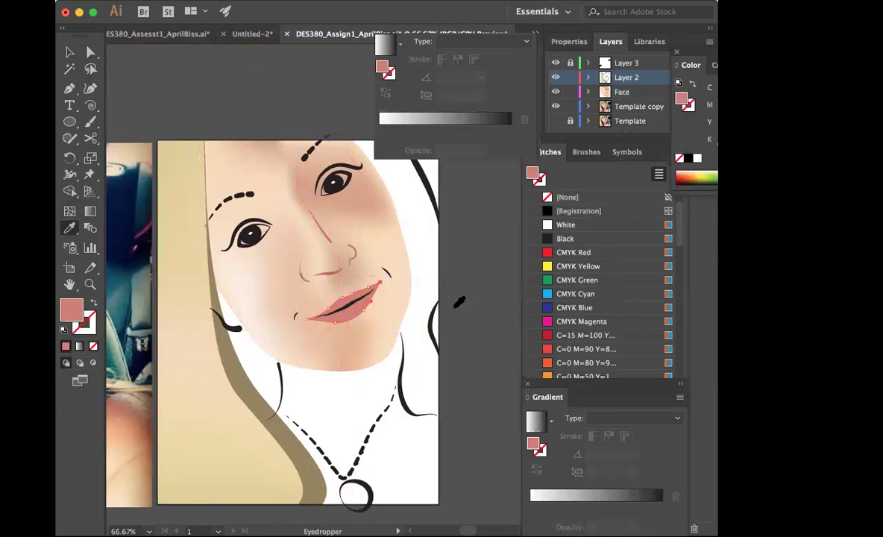
pyautogui.click(563, 495)
pyautogui.moveTo(660, 508); pyautogui.dragTo(612, 528)
pyautogui.moveTo(564, 507); pyautogui.dragTo(702, 514)
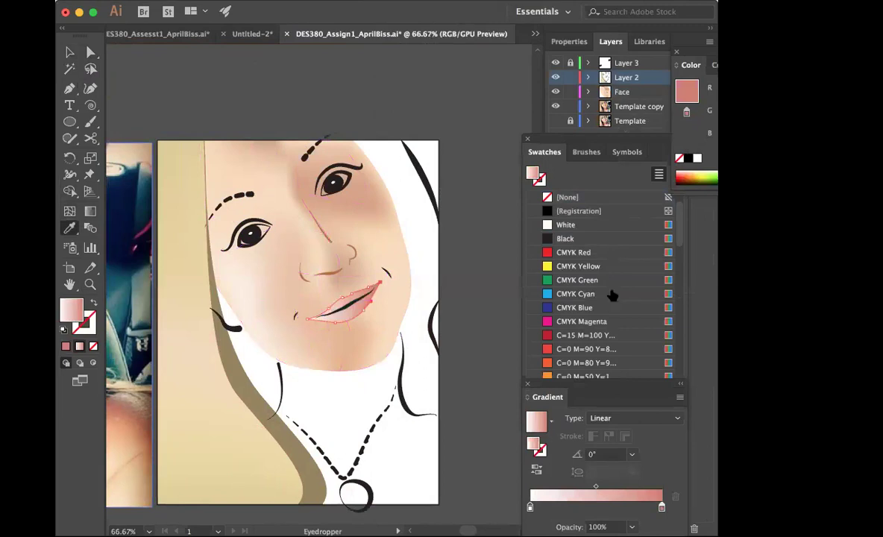
pyautogui.click(530, 508)
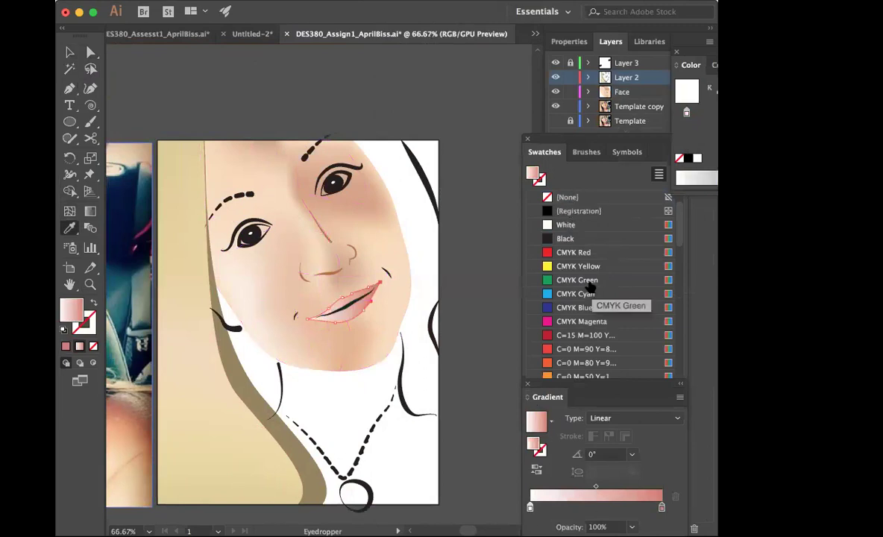
# Step: Sample a dark and a light pink from the reference photo's lips and save them as swatches R=187 G=90 and R=221 G=160
pyautogui.click(165, 252)
pyautogui.press('space')
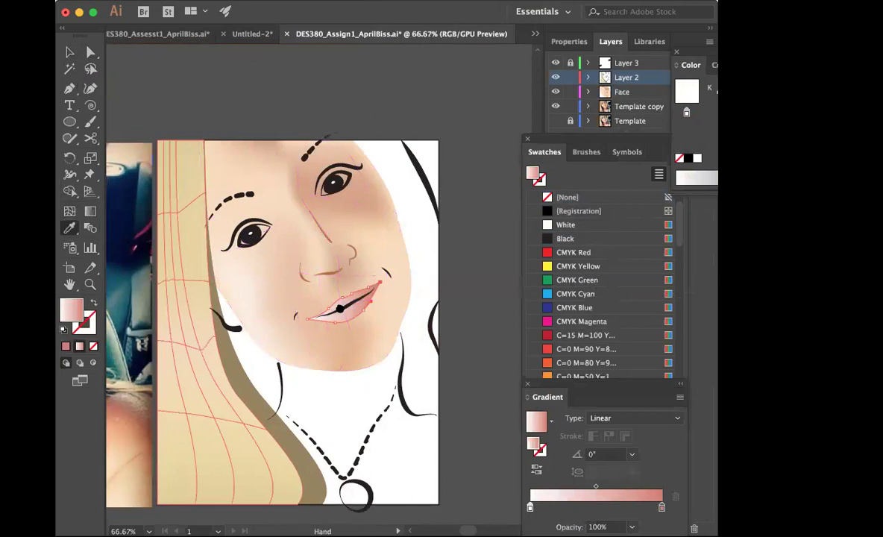
pyautogui.moveTo(341, 309); pyautogui.dragTo(511, 311)
pyautogui.click(151, 305)
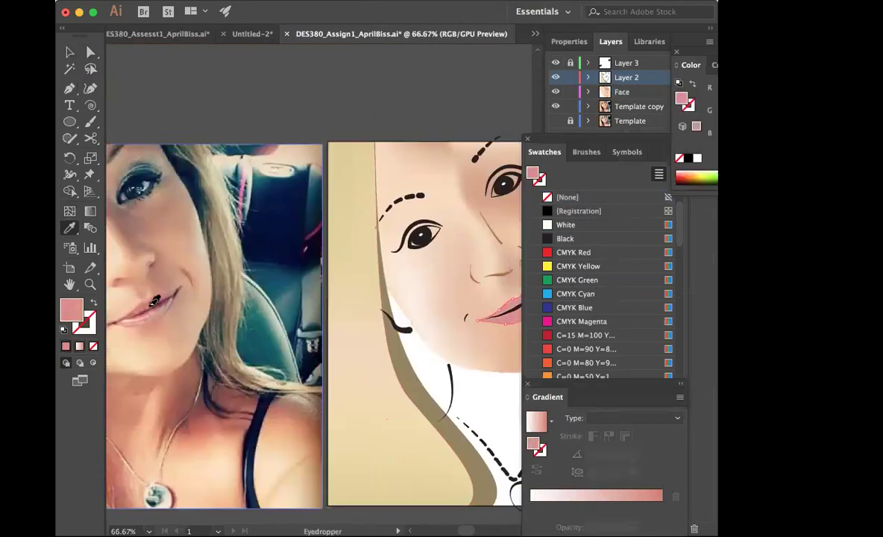
pyautogui.click(140, 310)
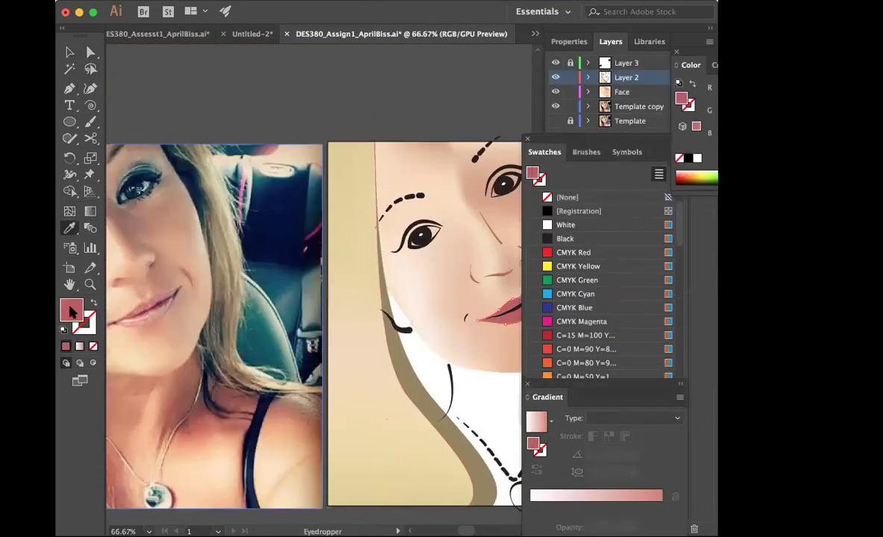
pyautogui.moveTo(485, 346); pyautogui.dragTo(573, 239)
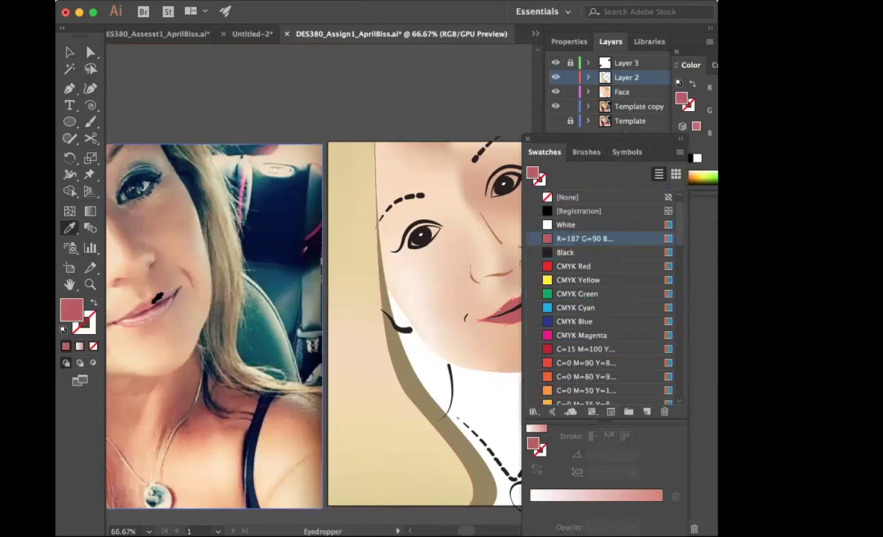
pyautogui.click(152, 311)
pyautogui.moveTo(70, 312); pyautogui.dragTo(559, 252)
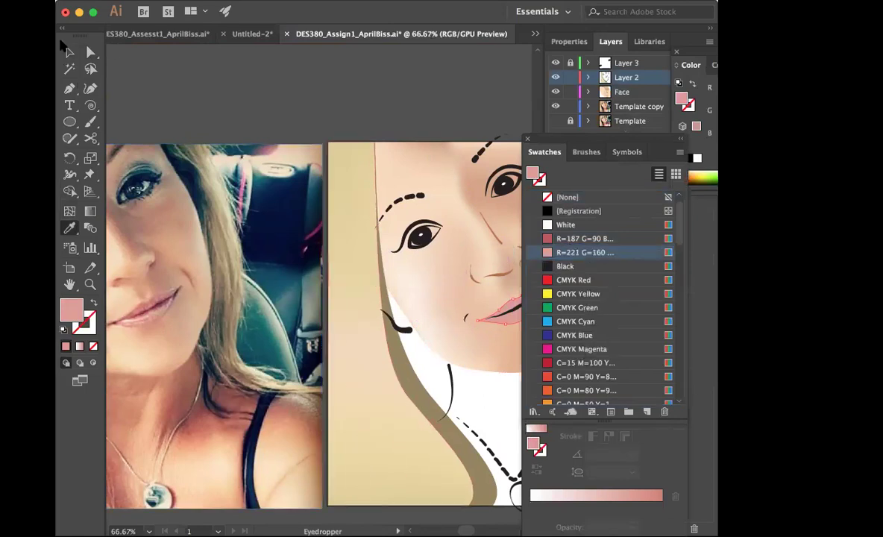
# Step: Fill the lip shape with a radial gradient running from the R=187 G=90 swatch to the R=221 G=160 swatch
pyautogui.click(70, 52)
pyautogui.hscroll(4, 313, 220)
pyautogui.scroll(-1, 313, 220)
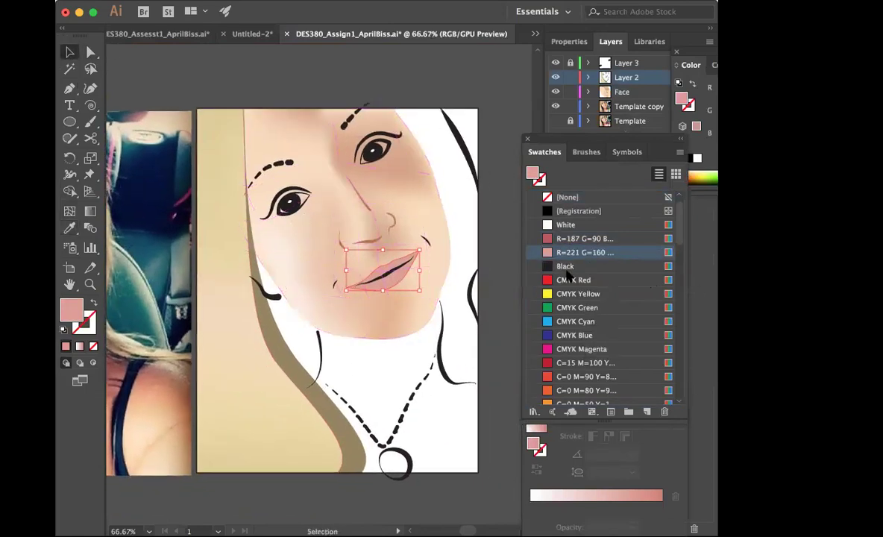
pyautogui.moveTo(548, 253); pyautogui.dragTo(657, 533)
pyautogui.moveTo(547, 225); pyautogui.dragTo(530, 508)
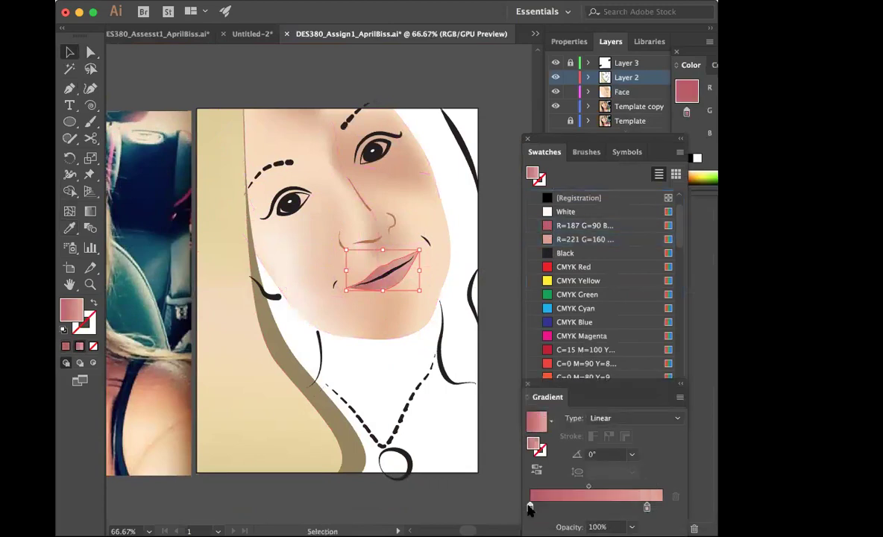
pyautogui.moveTo(651, 508); pyautogui.dragTo(663, 508)
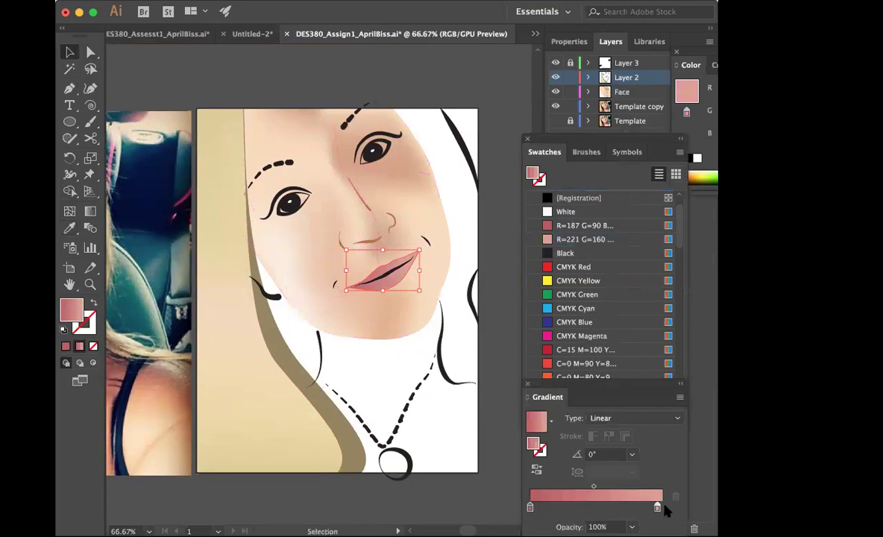
pyautogui.click(601, 418)
pyautogui.click(607, 446)
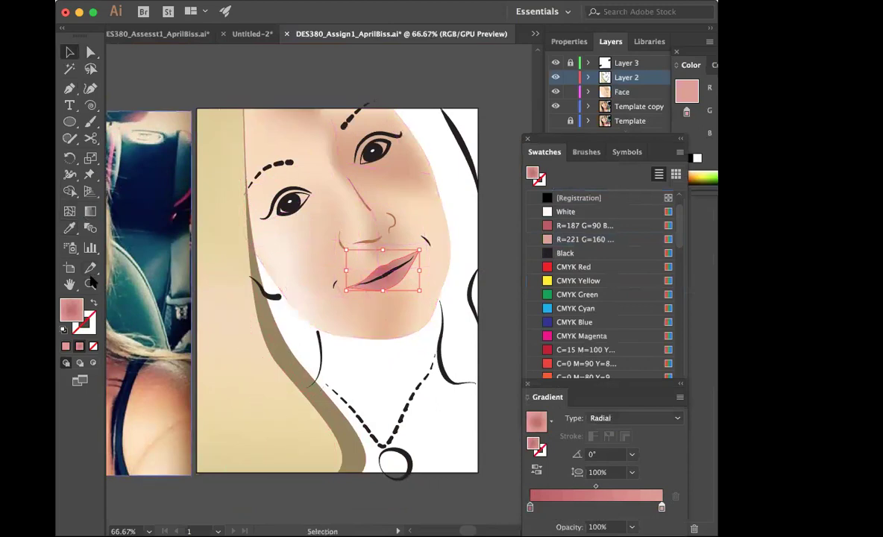
# Step: Try to add gradient mesh points along the lower lip, and undo them
pyautogui.click(69, 211)
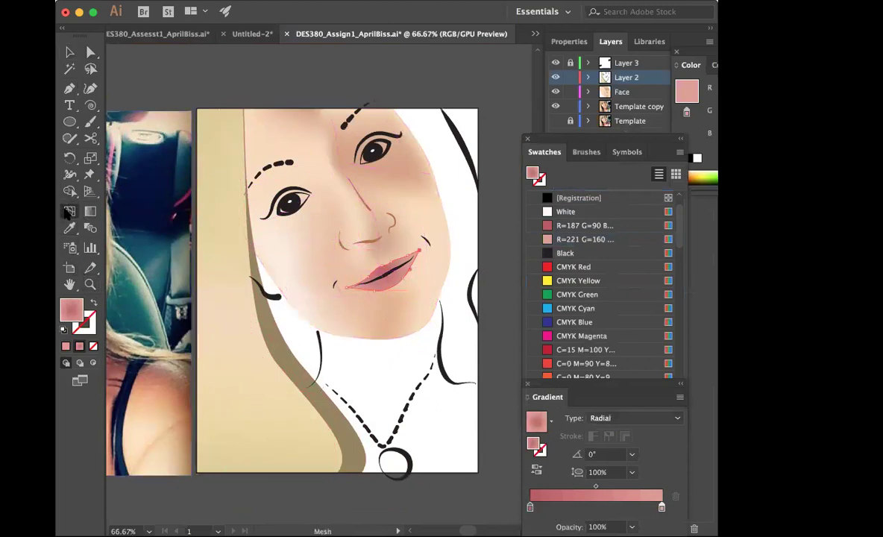
pyautogui.click(386, 289)
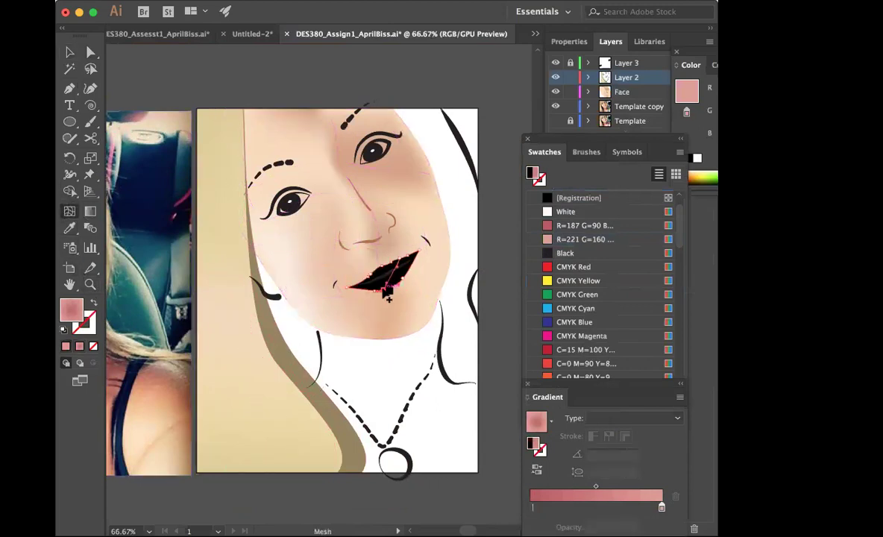
pyautogui.press('super+z')
pyautogui.click(400, 283)
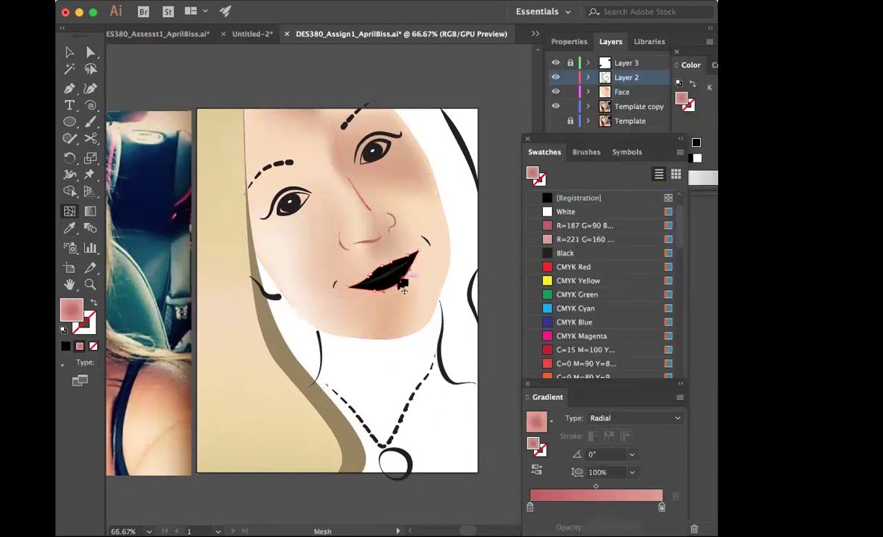
pyautogui.press('v')
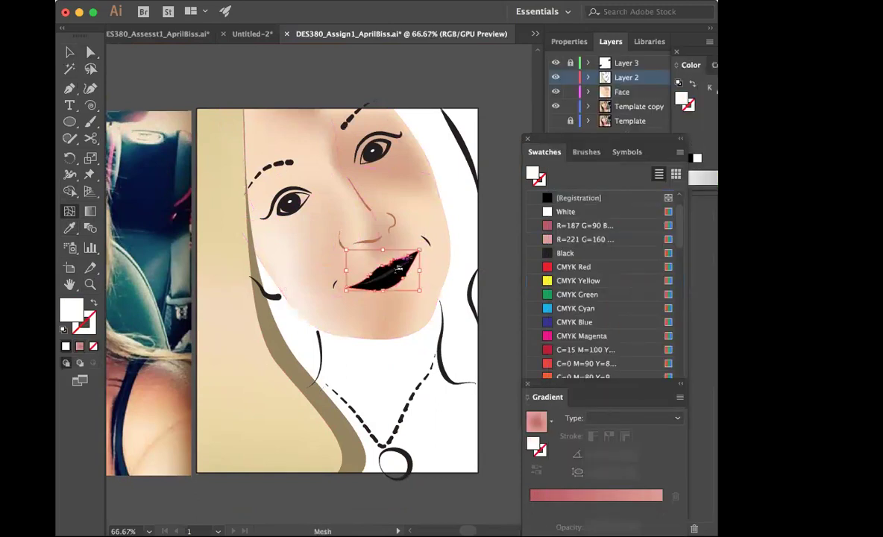
pyautogui.press('super+z')
pyautogui.click(90, 284)
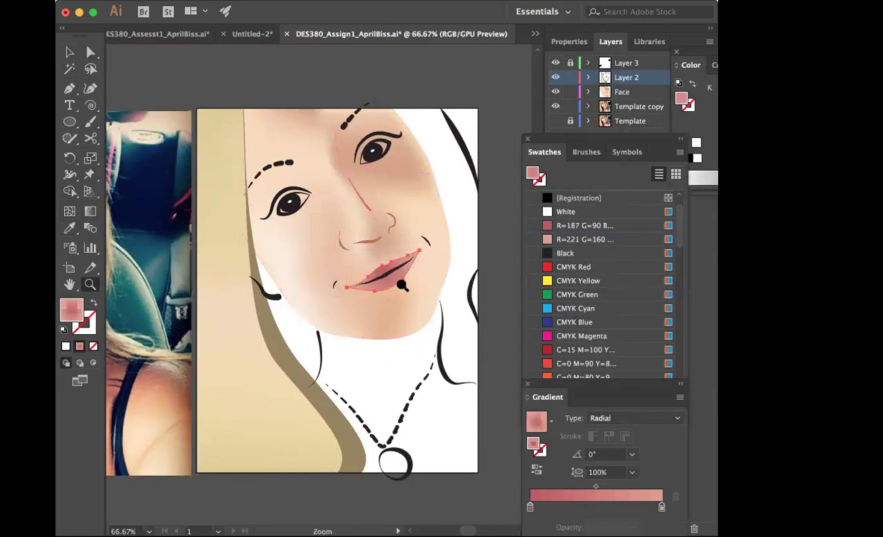
# Step: Fill the lip shape with the solid R=187 G=90 swatch and add gradient mesh lines across the lips
pyautogui.click(403, 285)
pyautogui.click(310, 253)
pyautogui.press('v')
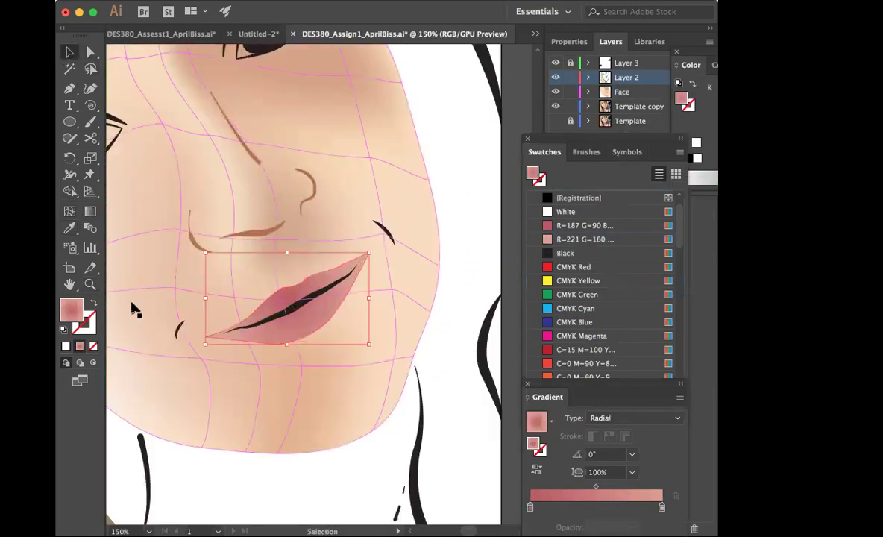
pyautogui.click(548, 226)
pyautogui.press('u')
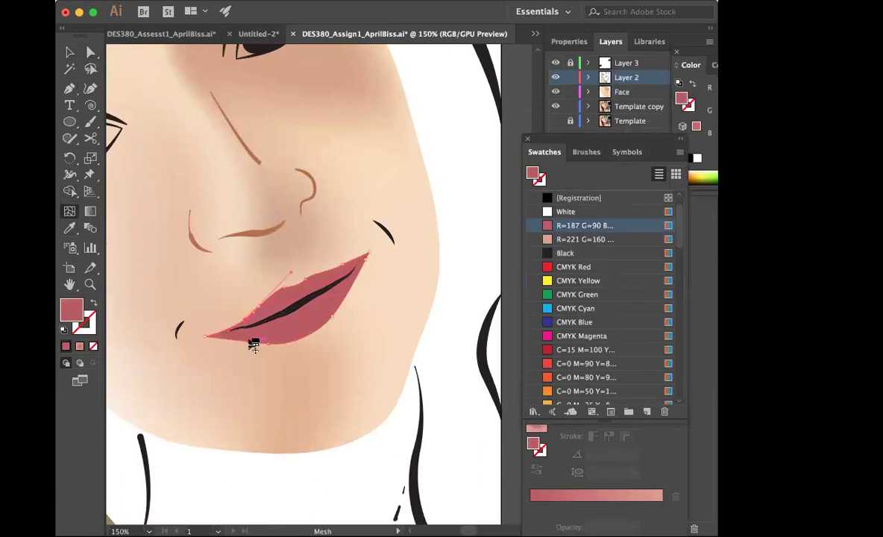
pyautogui.click(293, 345)
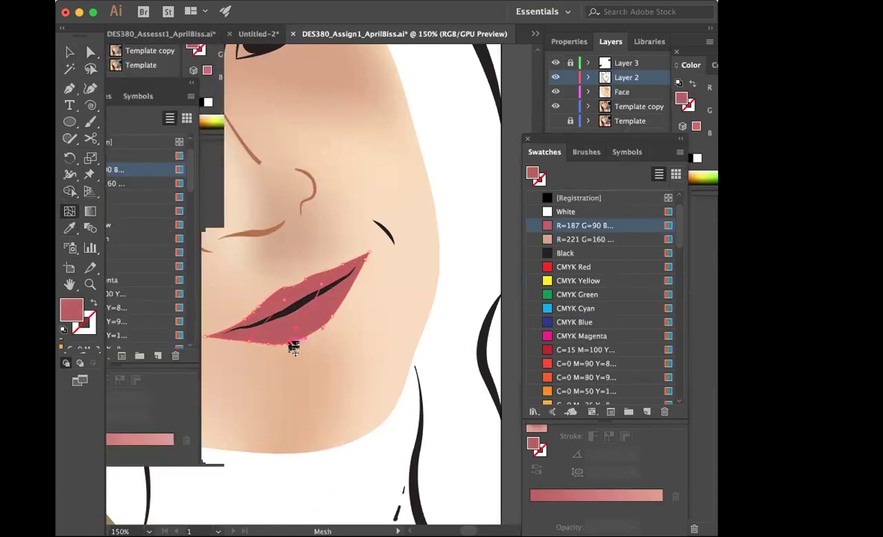
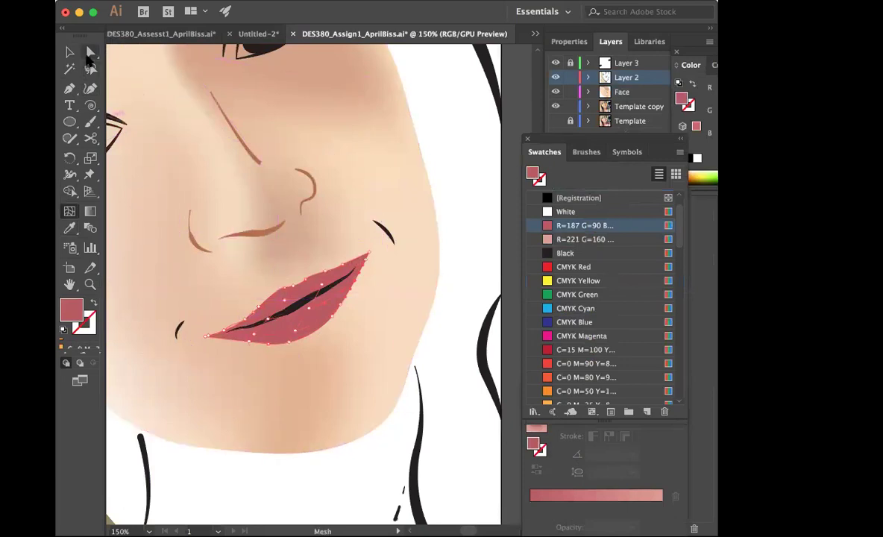
# Step: Delete the black line between the lips after checking the mouth against the reference photo
pyautogui.click(90, 54)
pyautogui.click(282, 326)
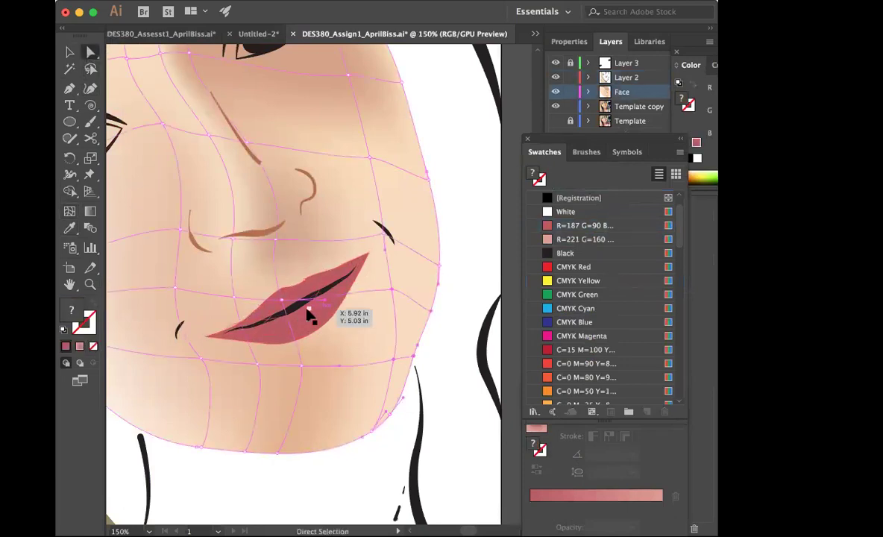
pyautogui.click(308, 313)
pyautogui.hscroll(-10, 313, 360)
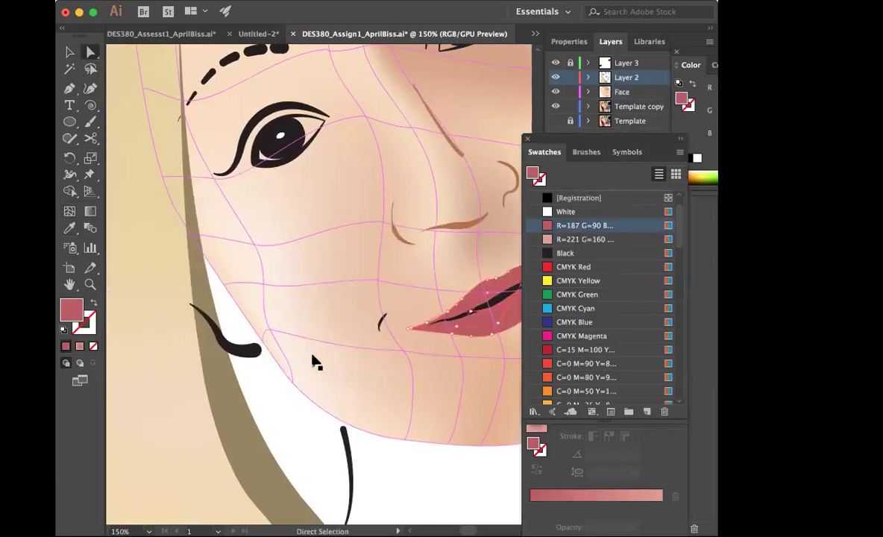
pyautogui.hscroll(-10, 314, 362)
pyautogui.hscroll(15, 314, 361)
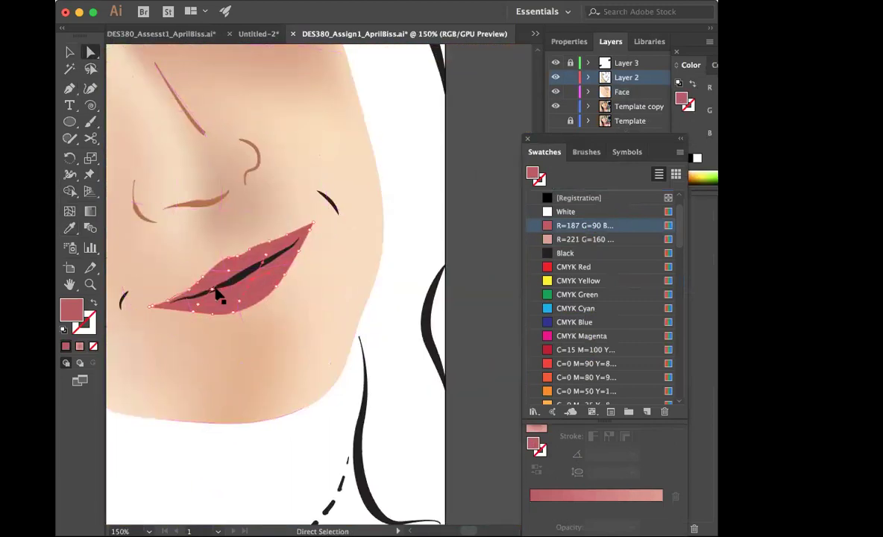
pyautogui.click(254, 274)
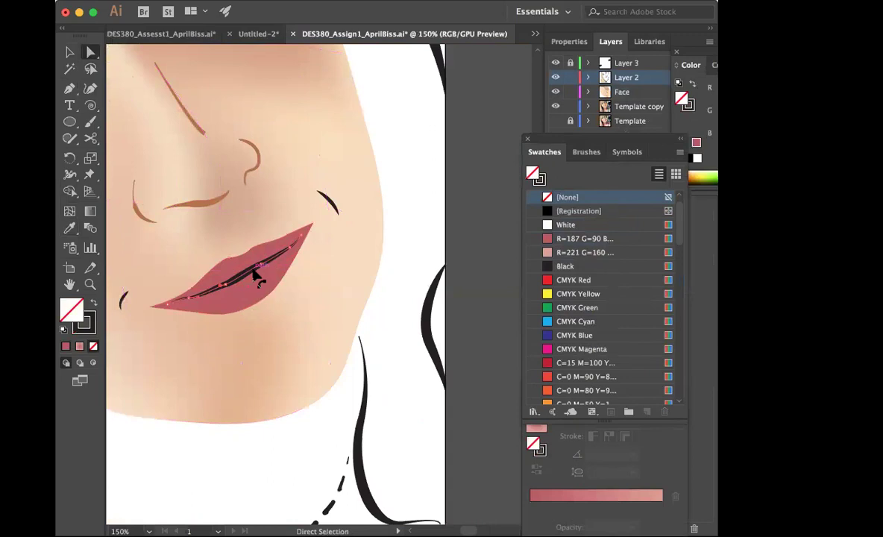
pyautogui.press('Delete')
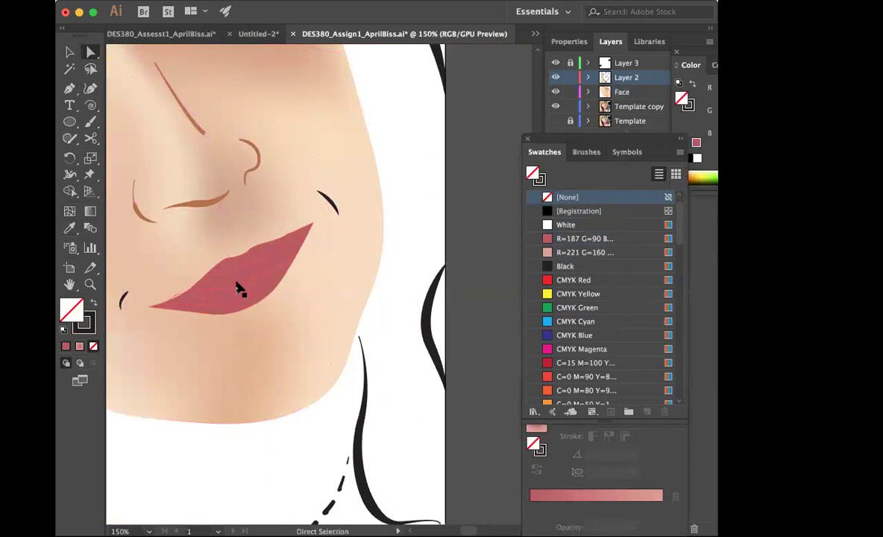
# Step: Recolour the mesh points along the middle of the lips with a duplicated R=187 G=90 swatch set to R=169, G=46, B=56
pyautogui.click(239, 290)
pyautogui.moveTo(302, 256); pyautogui.dragTo(270, 262)
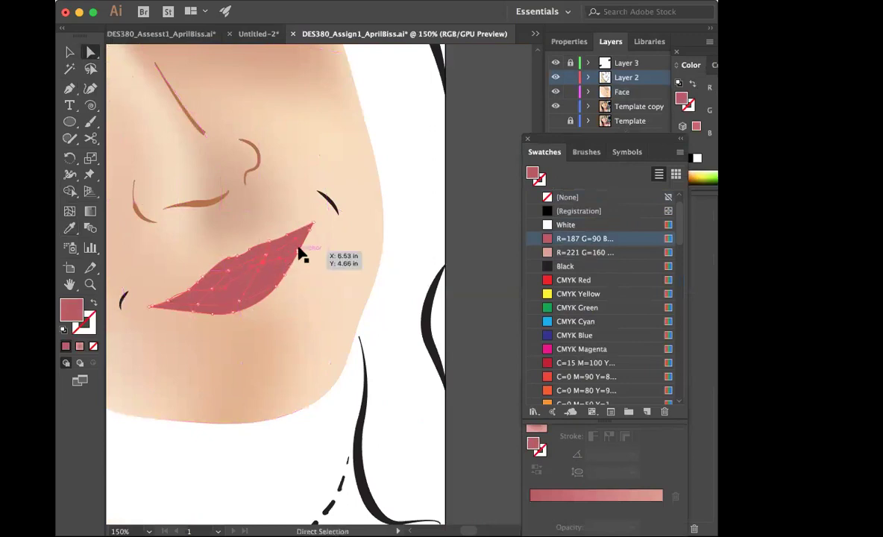
pyautogui.press('super+z')
pyautogui.moveTo(304, 243)
pyautogui.mouseDown()
pyautogui.moveTo(310, 236)
pyautogui.moveTo(213, 296)
pyautogui.mouseUp()
pyautogui.click(569, 238)
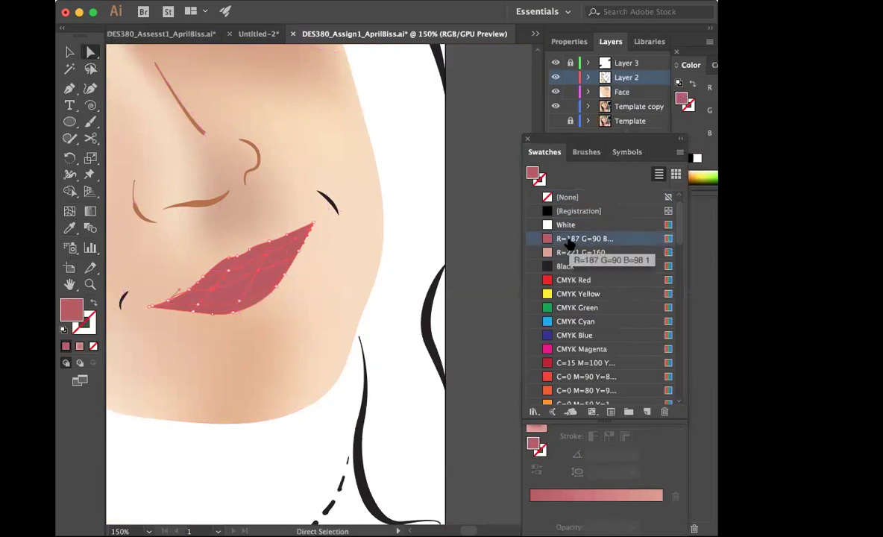
pyautogui.click(679, 152)
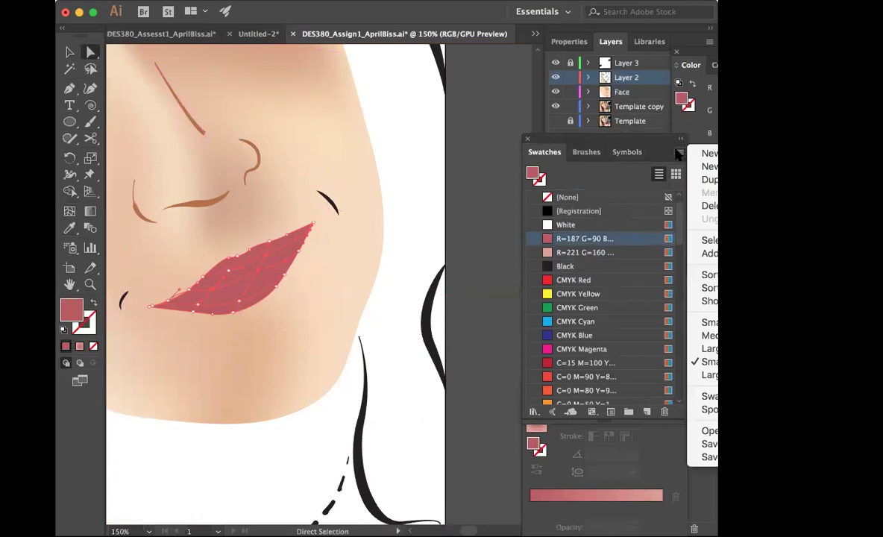
pyautogui.click(698, 178)
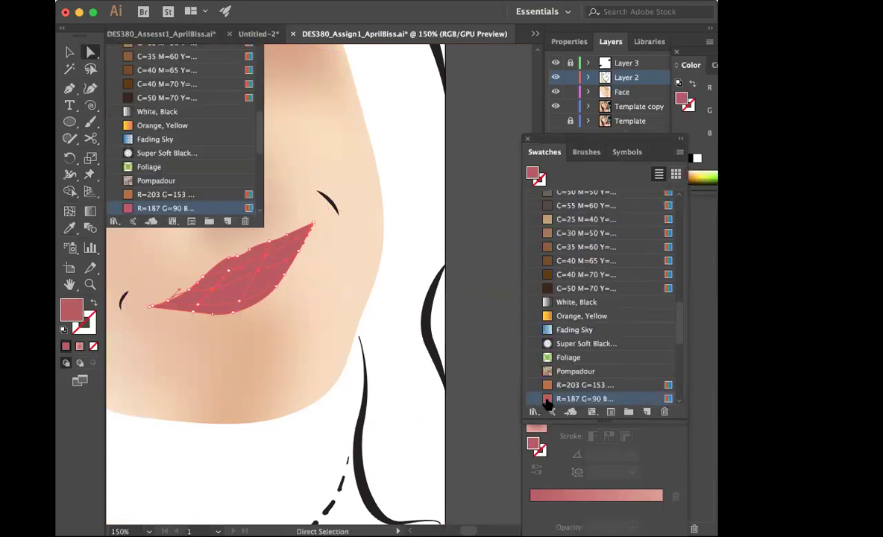
pyautogui.doubleClick(547, 399)
pyautogui.moveTo(429, 273); pyautogui.dragTo(413, 273)
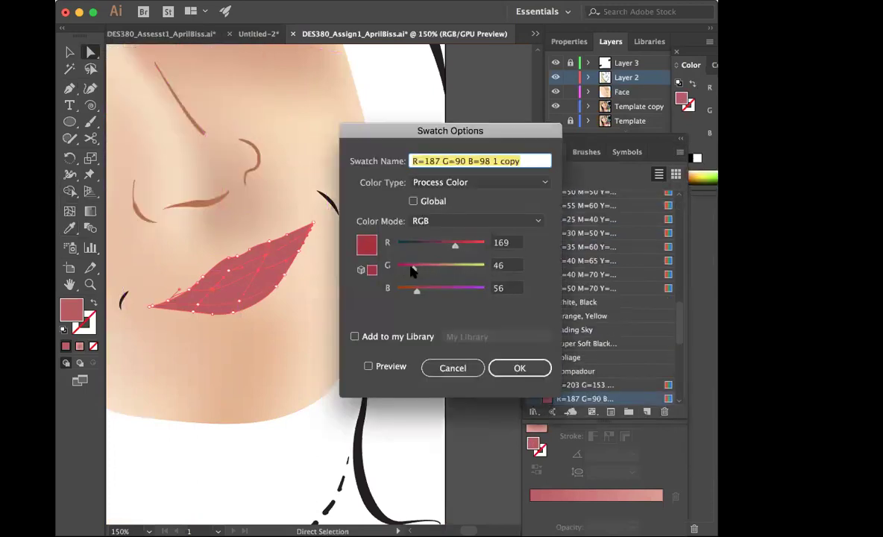
pyautogui.click(520, 368)
pyautogui.click(336, 270)
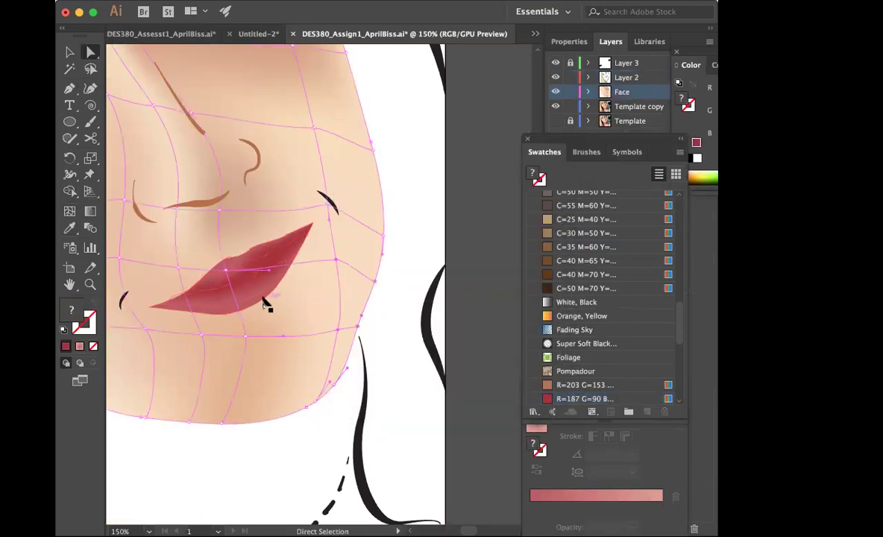
# Step: Add a highlight to the upper lip by colouring its mesh points with the light pink R=221 G=160 swatch
pyautogui.click(270, 246)
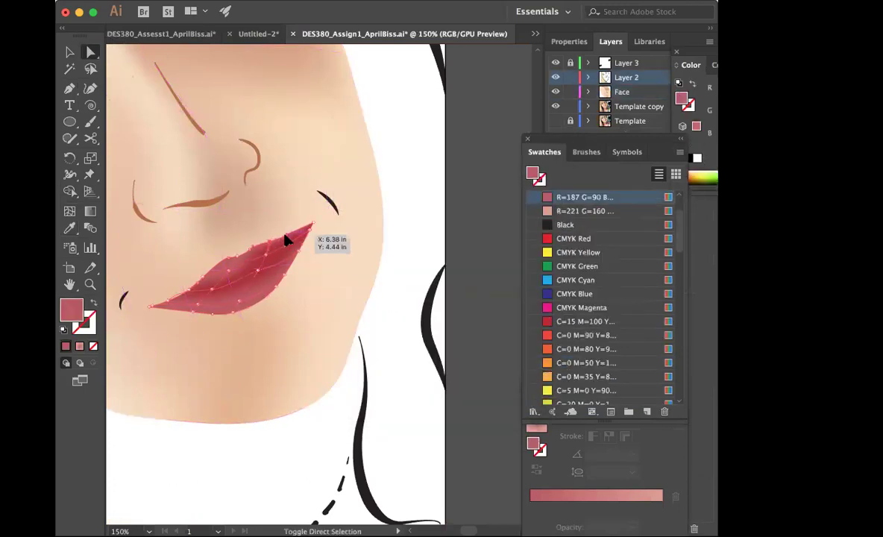
pyautogui.click(560, 211)
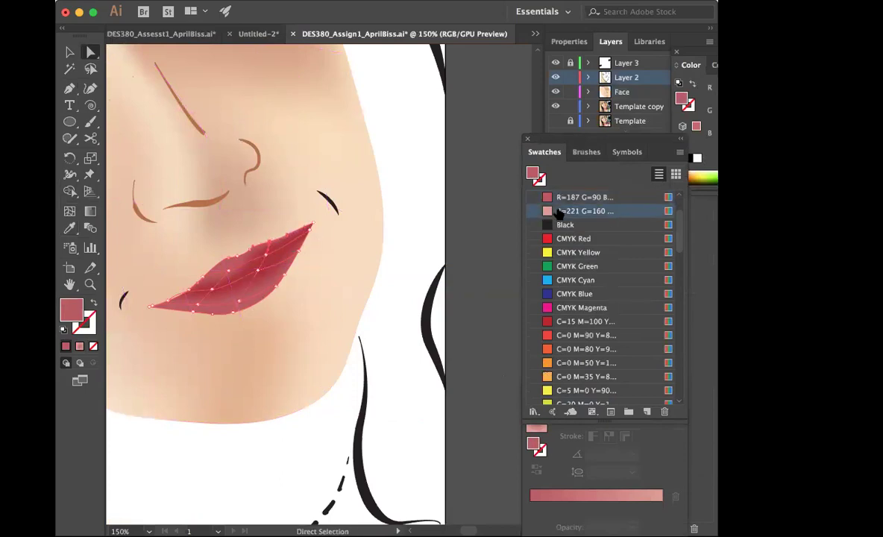
pyautogui.click(393, 278)
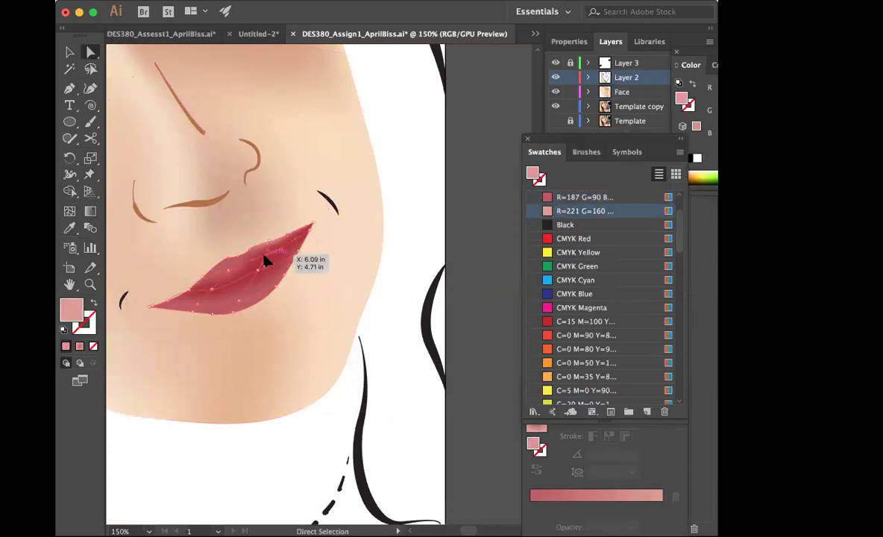
pyautogui.click(266, 257)
pyautogui.scroll(10, 567, 198)
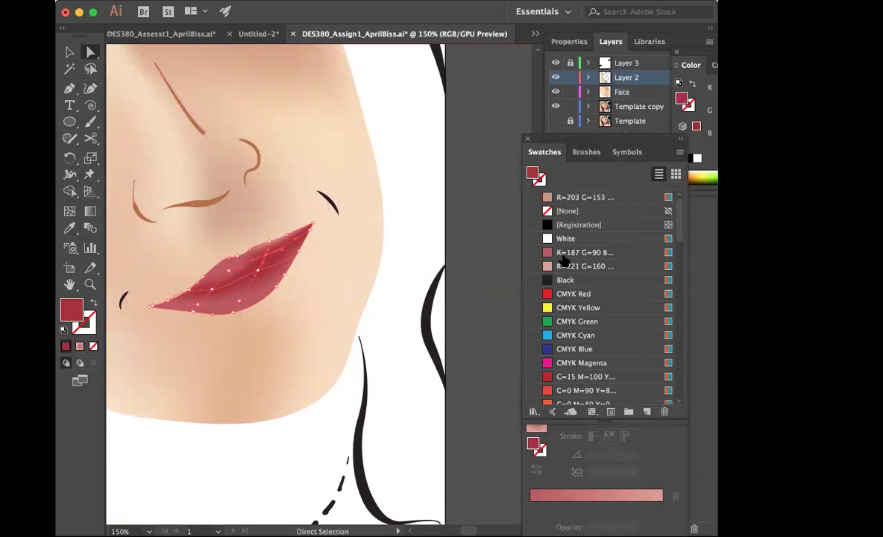
pyautogui.click(565, 265)
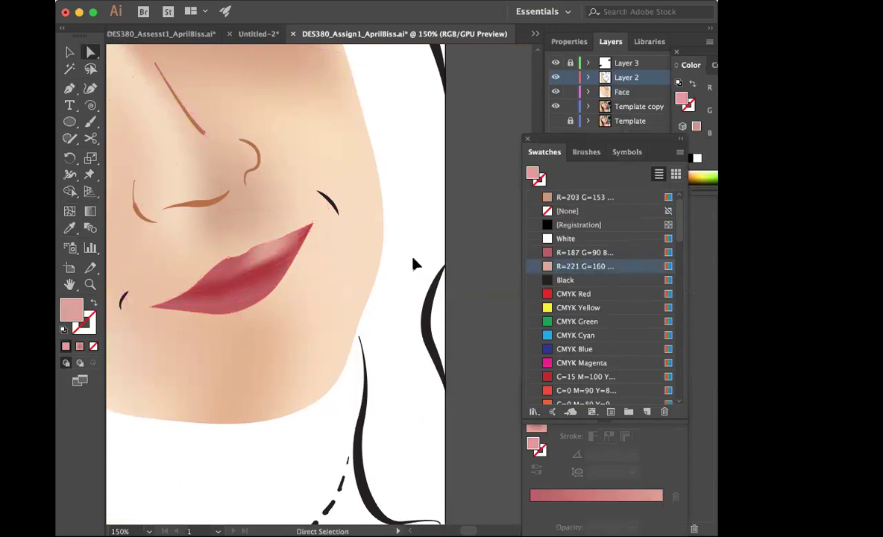
# Step: Recolour mesh points on the upper lip's edge with the dark red swatch copy, and collapse the Grays and Brights swatch groups
pyautogui.click(205, 282)
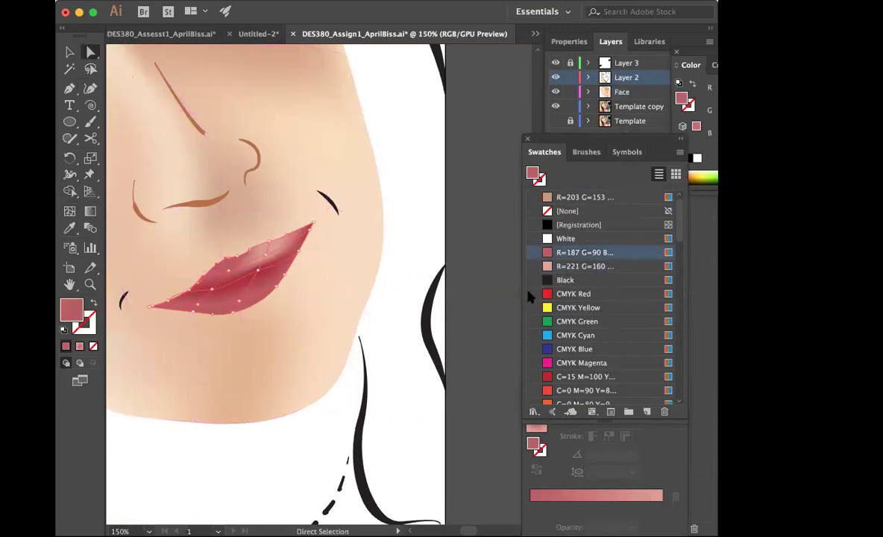
pyautogui.scroll(-5, 597, 335)
pyautogui.scroll(-3, 597, 335)
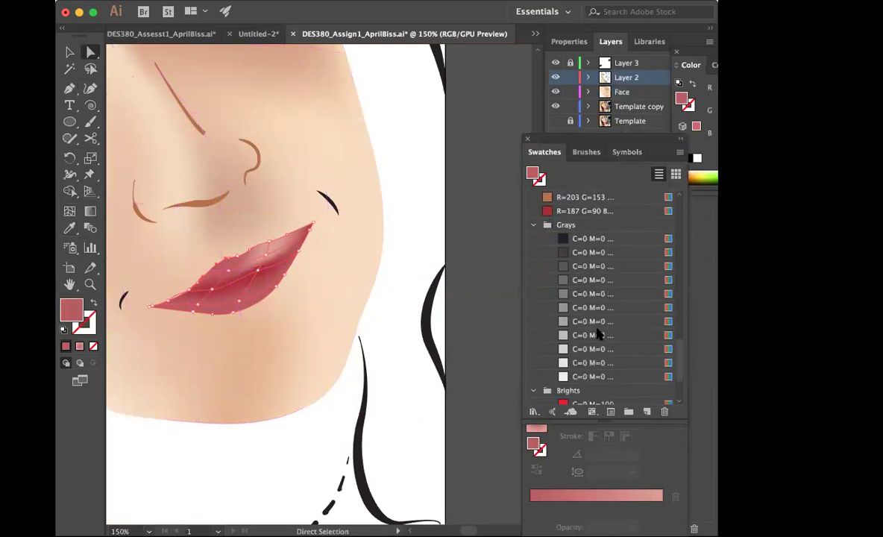
pyautogui.click(546, 213)
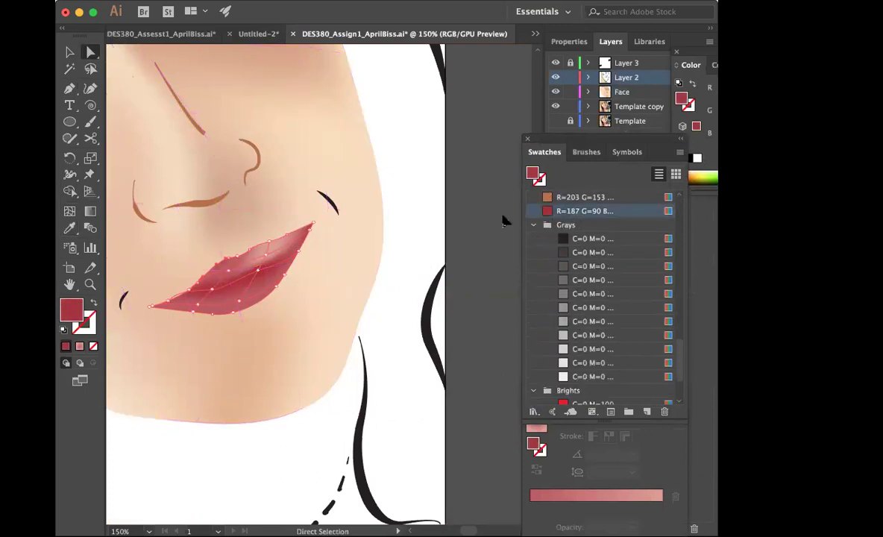
pyautogui.click(270, 244)
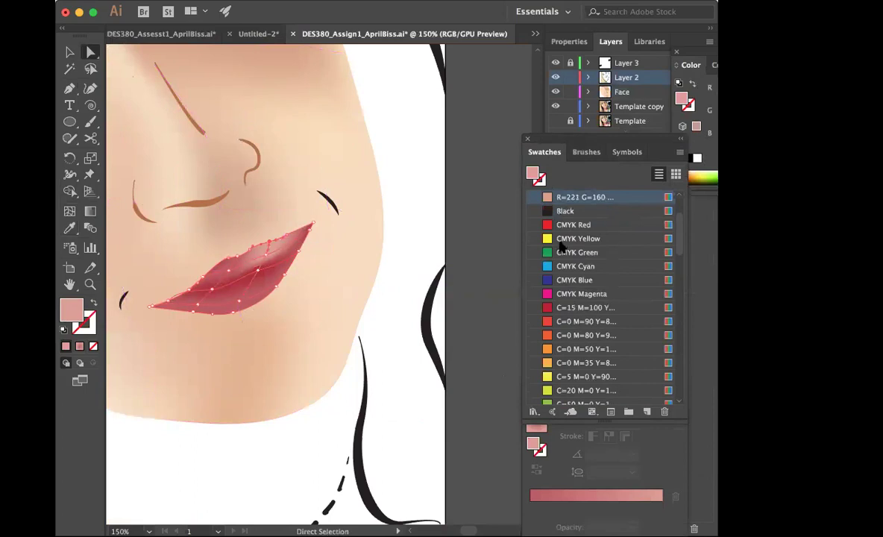
pyautogui.scroll(-5, 563, 261)
pyautogui.scroll(8, 552, 313)
pyautogui.scroll(-4, 597, 261)
pyautogui.scroll(2, 579, 277)
pyautogui.click(533, 301)
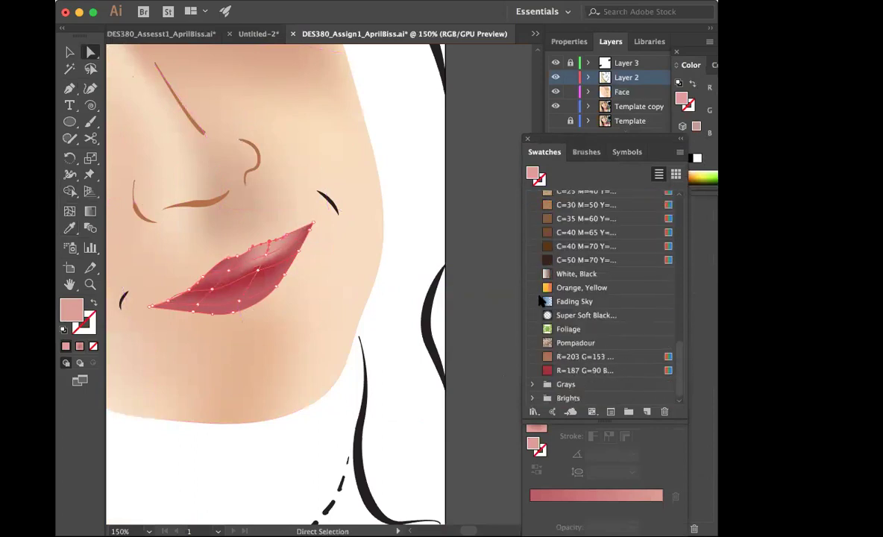
pyautogui.click(547, 372)
pyautogui.click(311, 291)
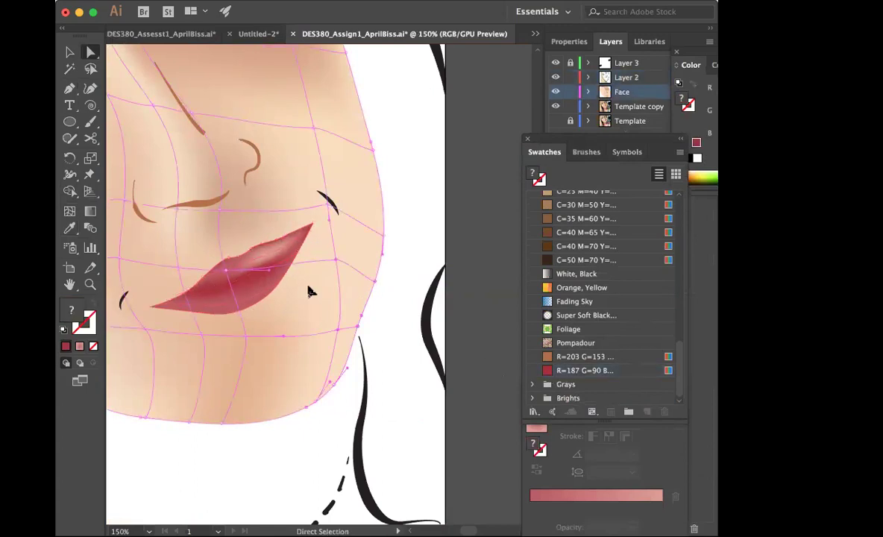
# Step: Darken the mesh points along the lips' centre with another duplicate of the dark red swatch, lowering its red value
pyautogui.click(254, 274)
pyautogui.keyDown('shift'); pyautogui.click(212, 290); pyautogui.keyUp('shift')
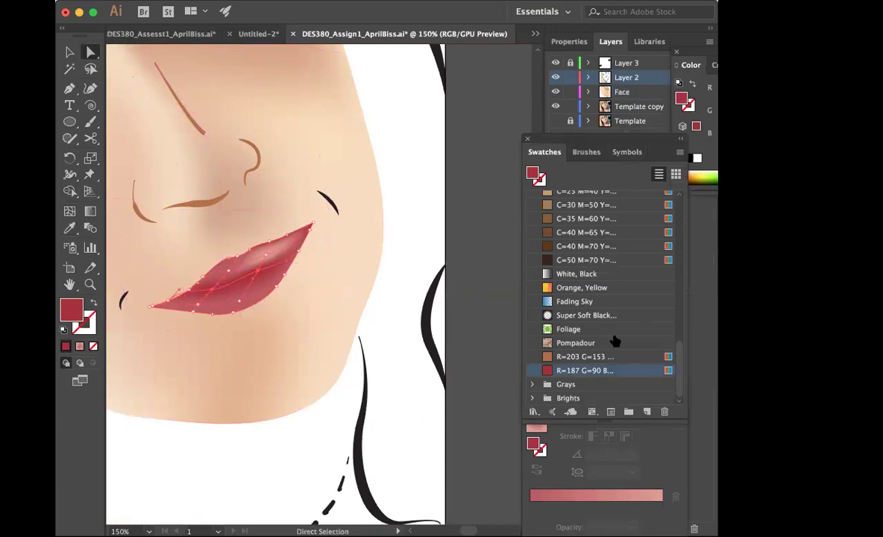
pyautogui.click(679, 152)
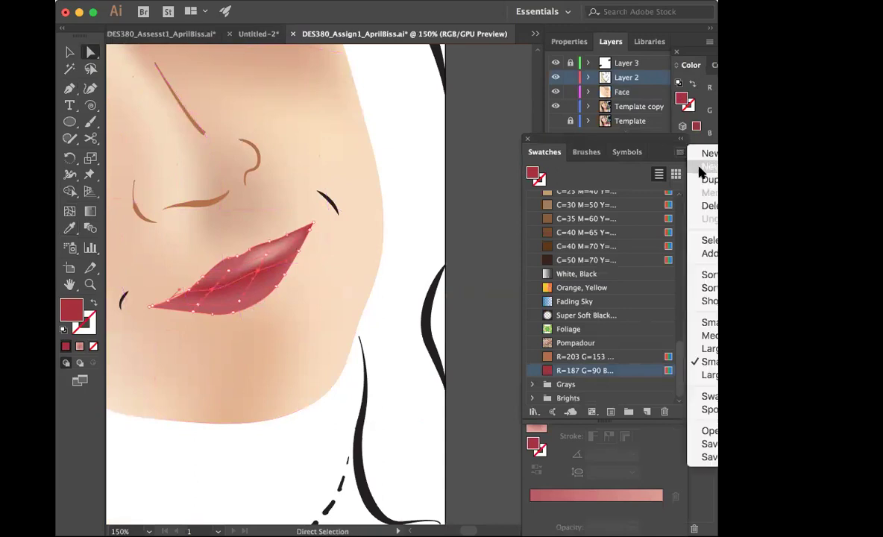
pyautogui.click(700, 180)
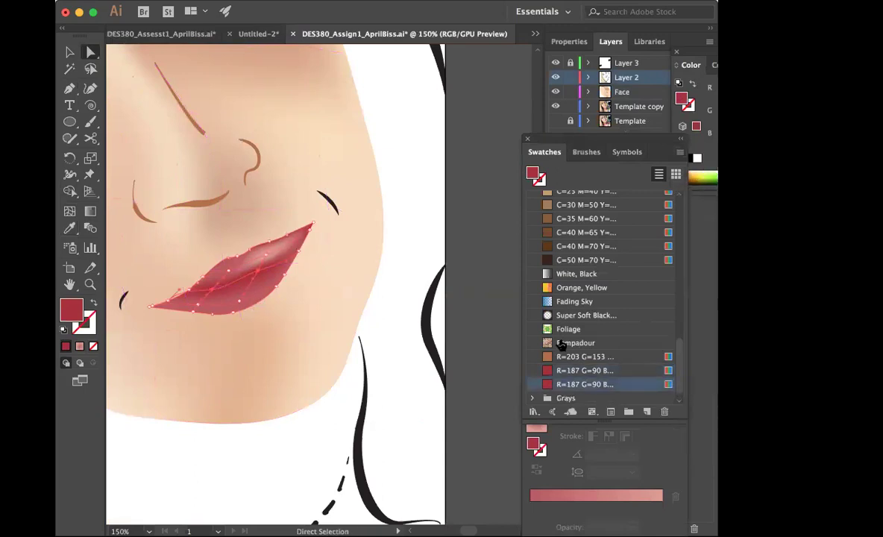
pyautogui.doubleClick(548, 385)
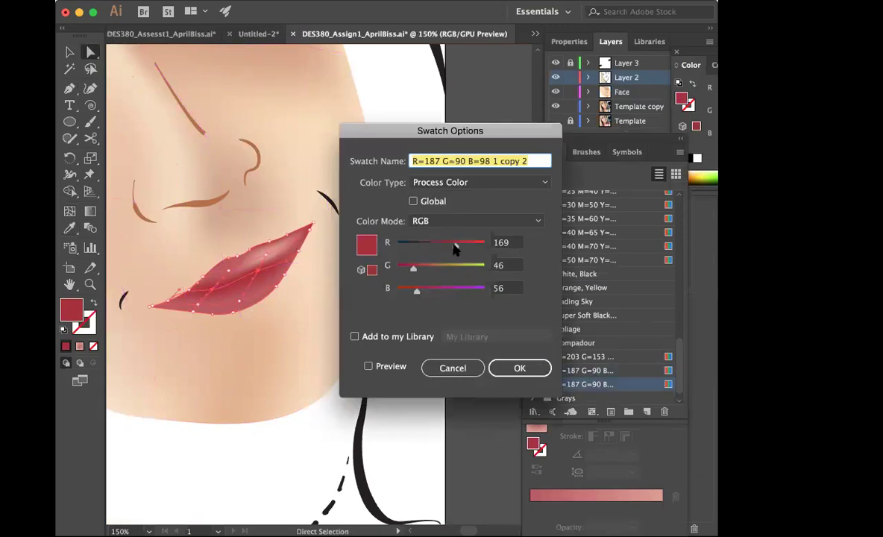
pyautogui.moveTo(455, 248); pyautogui.dragTo(447, 251)
pyautogui.click(508, 370)
pyautogui.click(361, 348)
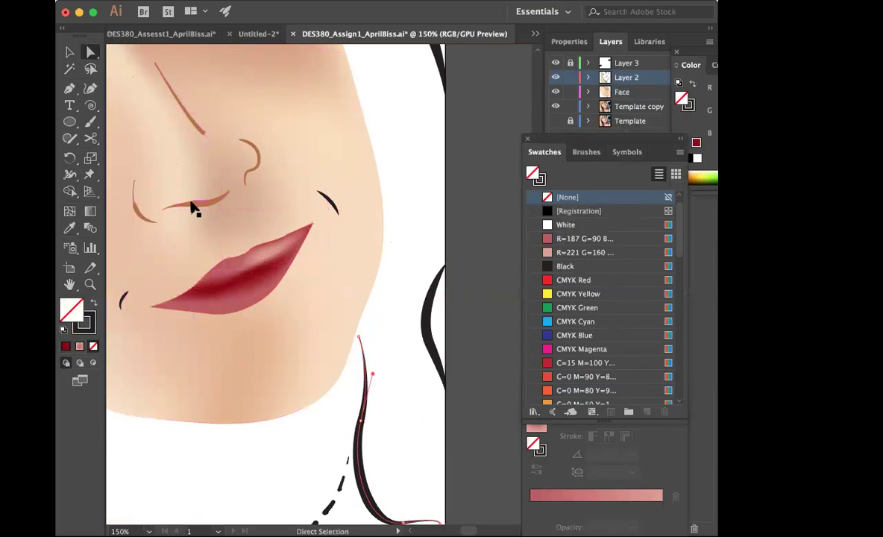
# Step: Compare the shaded lips in the whole portrait with the lips in the reference photo
pyautogui.press('super+minus')
pyautogui.press('super+minus')
pyautogui.click(70, 52)
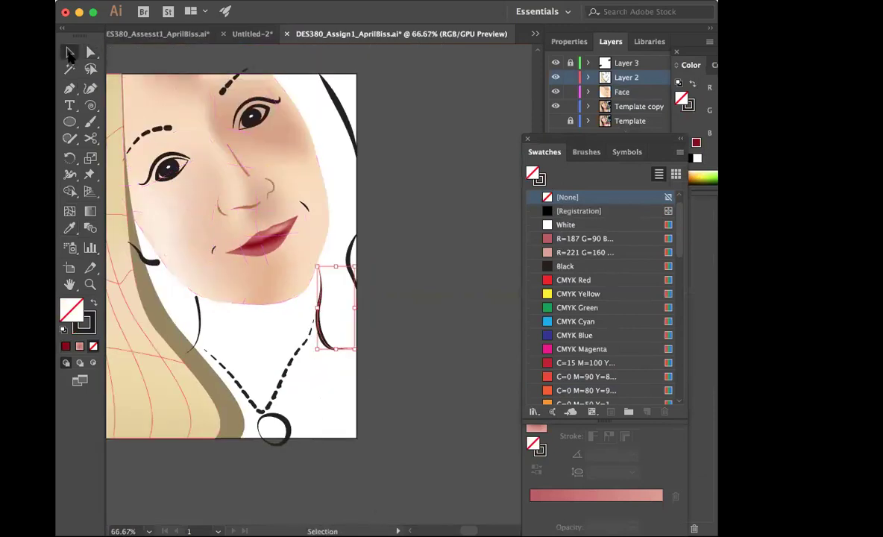
pyautogui.hscroll(-5, 390, 236)
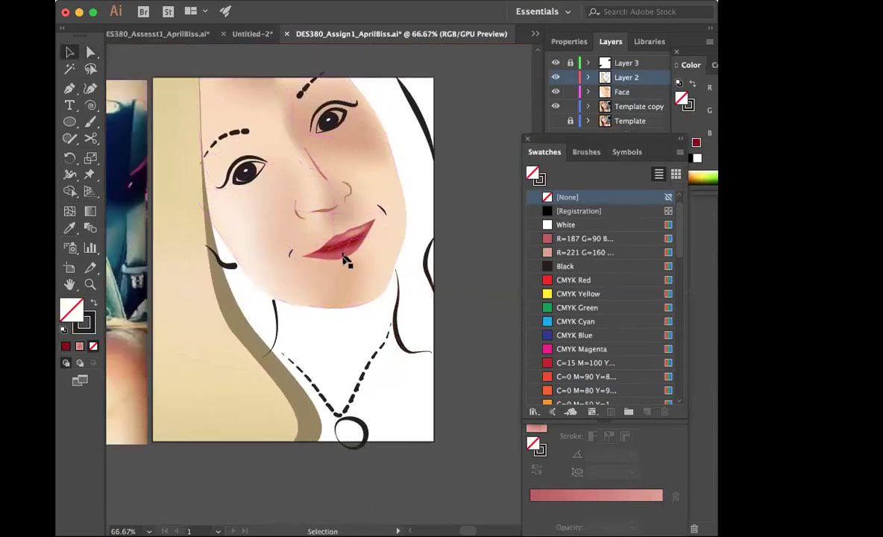
pyautogui.hscroll(-10, 269, 413)
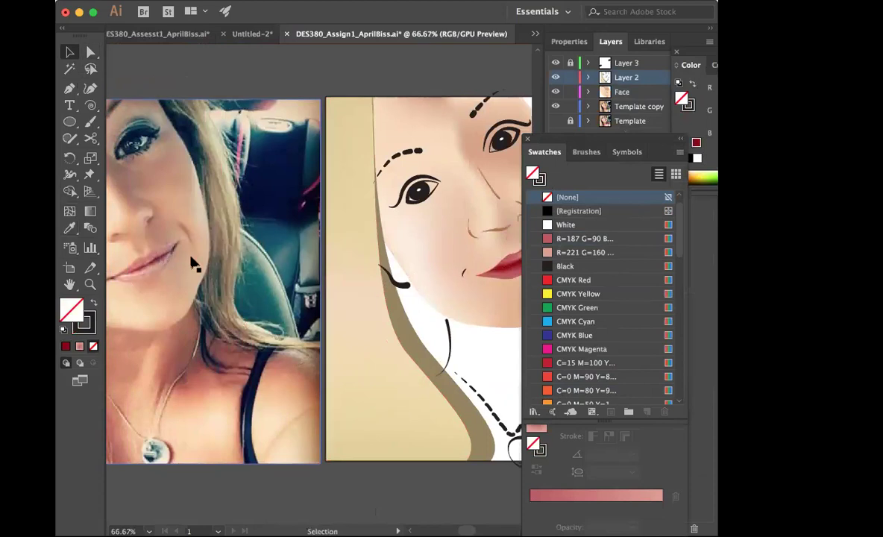
pyautogui.hscroll(8, 328, 417)
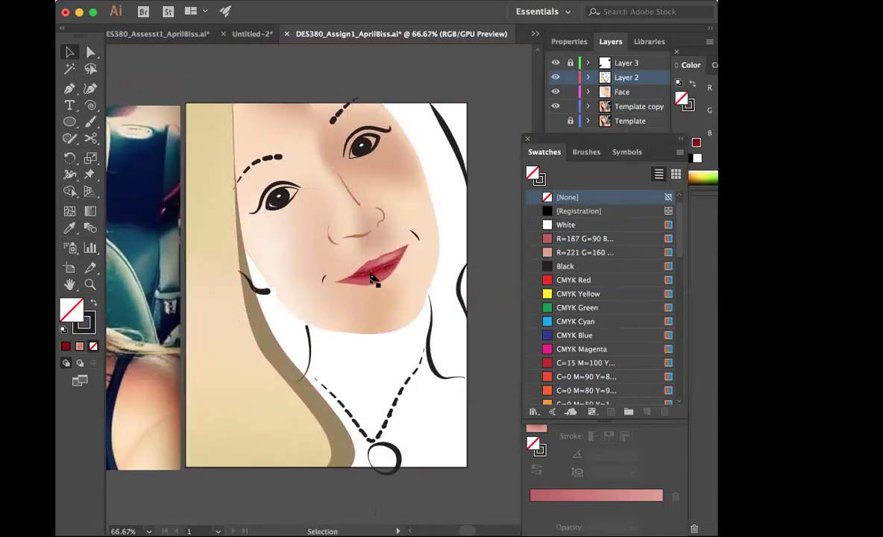
# Step: Compare the portrait's face, neck and necklace with the same areas of the reference photo
pyautogui.click(417, 284)
pyautogui.click(225, 406)
pyautogui.rightClick(221, 397)
pyautogui.click(166, 497)
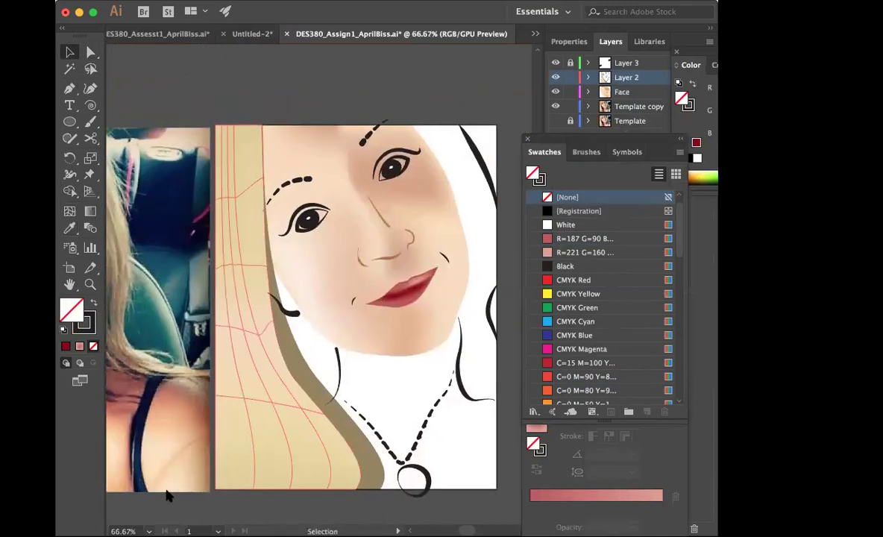
pyautogui.click(412, 351)
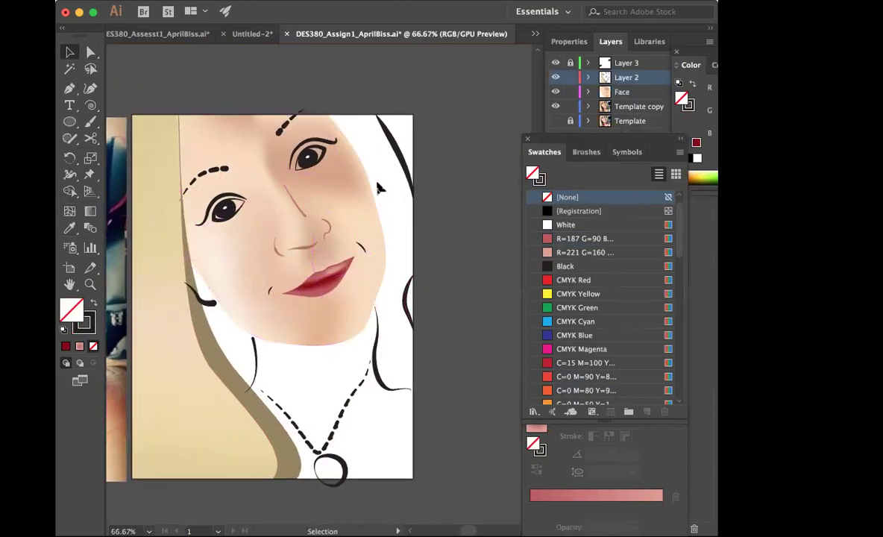
pyautogui.scroll(1, 378, 149)
pyautogui.hscroll(-2, 377, 148)
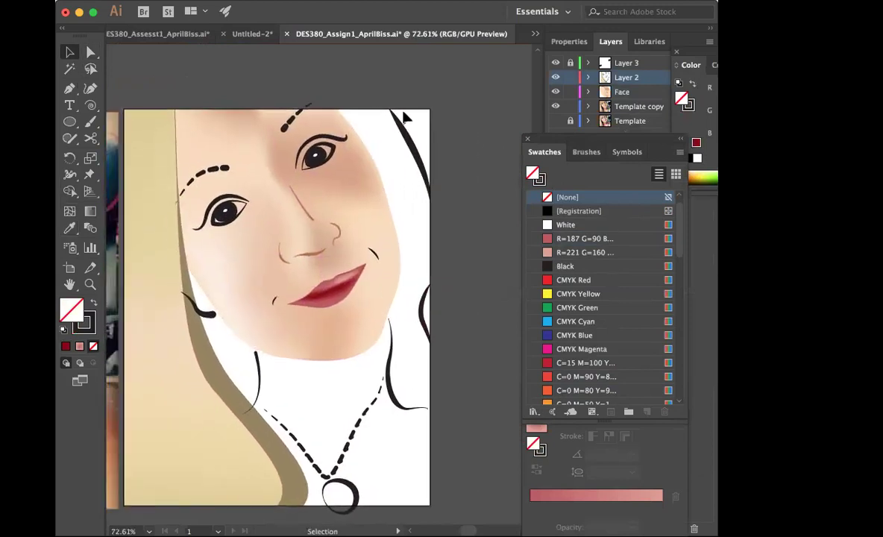
pyautogui.scroll(-2, 412, 388)
pyautogui.hscroll(-2, 412, 388)
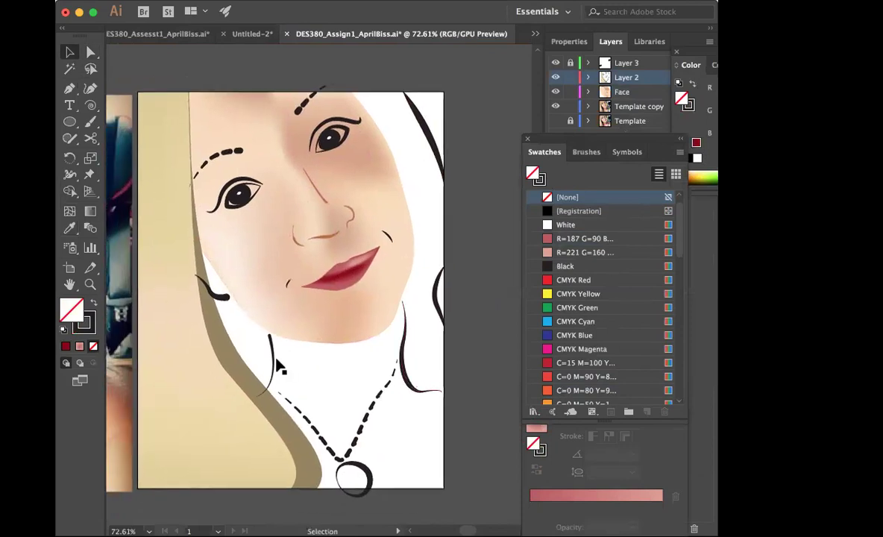
pyautogui.hscroll(-5, 314, 405)
pyautogui.scroll(-2, 313, 405)
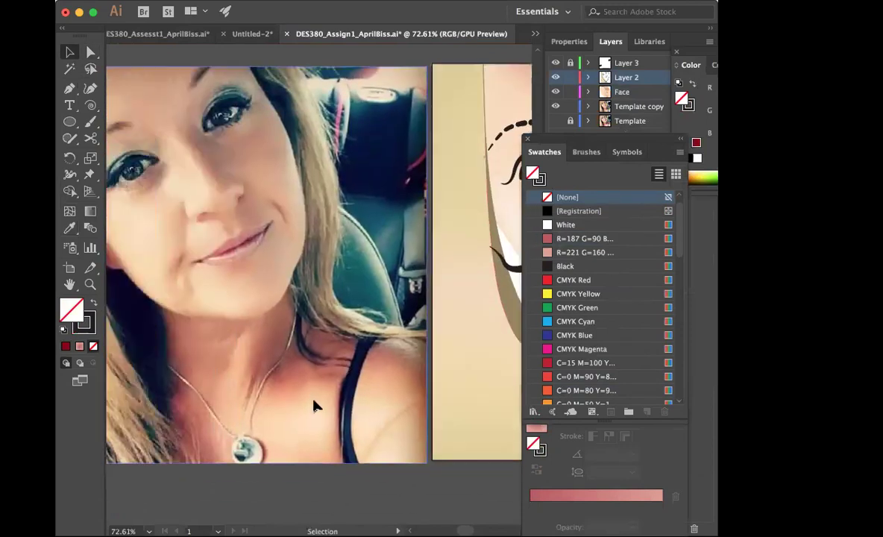
pyautogui.hscroll(4, 313, 405)
pyautogui.hscroll(4, 313, 405)
pyautogui.scroll(-1, 313, 405)
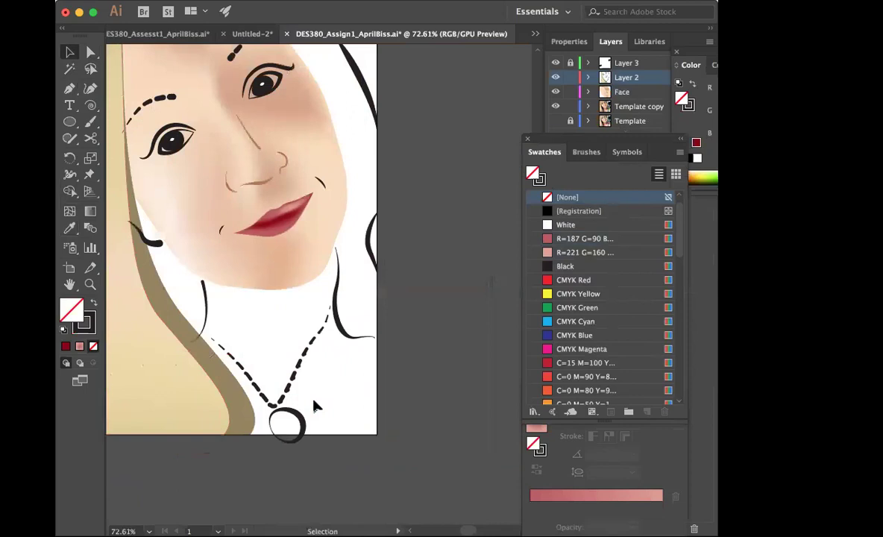
pyautogui.hscroll(-2, 209, 306)
pyautogui.scroll(1, 209, 306)
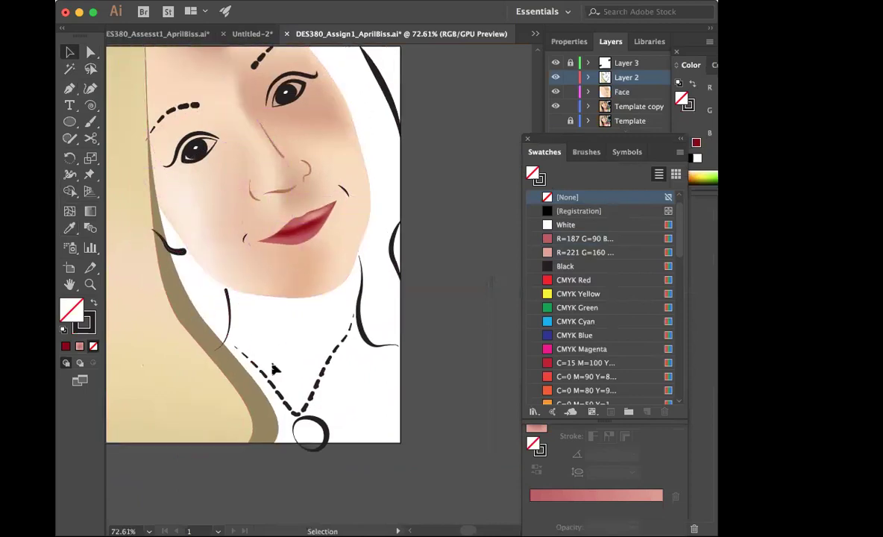
pyautogui.hscroll(-10, 274, 369)
pyautogui.hscroll(8, 275, 369)
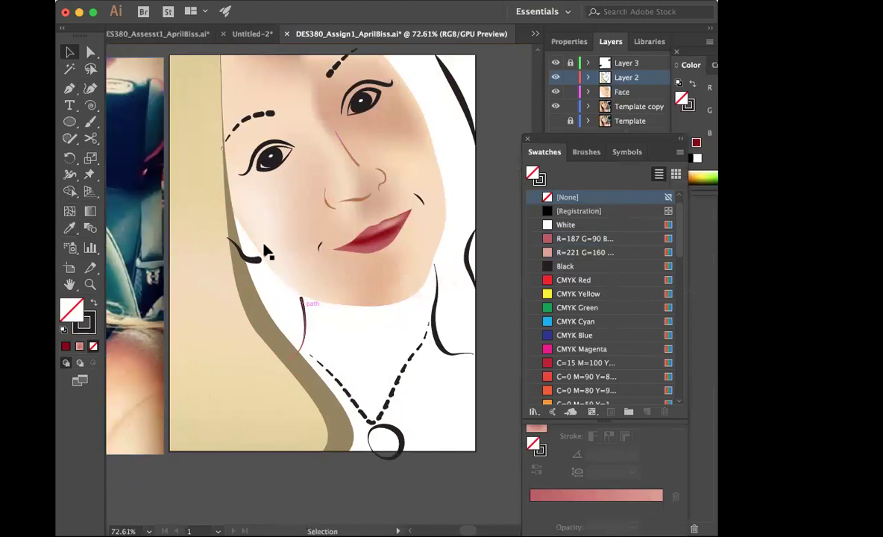
pyautogui.scroll(-2, 297, 288)
pyautogui.hscroll(1, 297, 288)
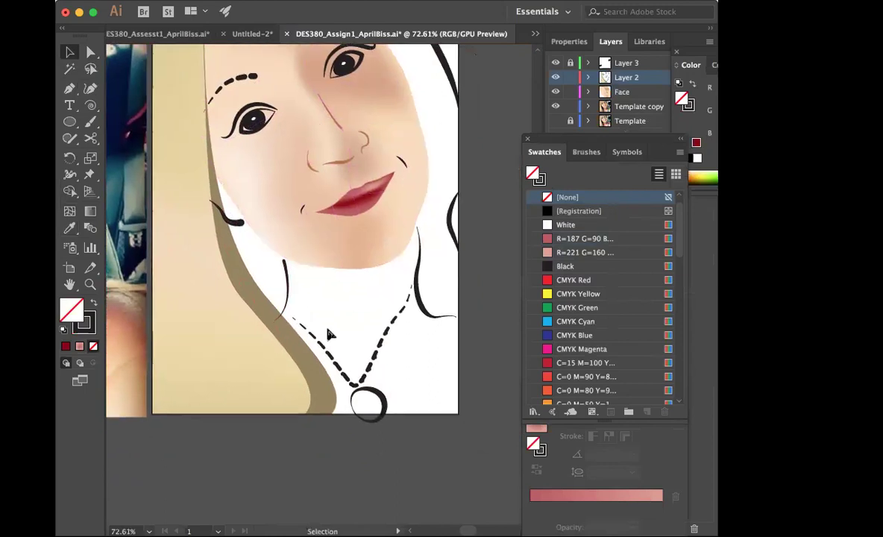
pyautogui.scroll(4, 302, 300)
pyautogui.moveTo(542, 152); pyautogui.dragTo(660, 154)
pyautogui.hscroll(-10, 202, 266)
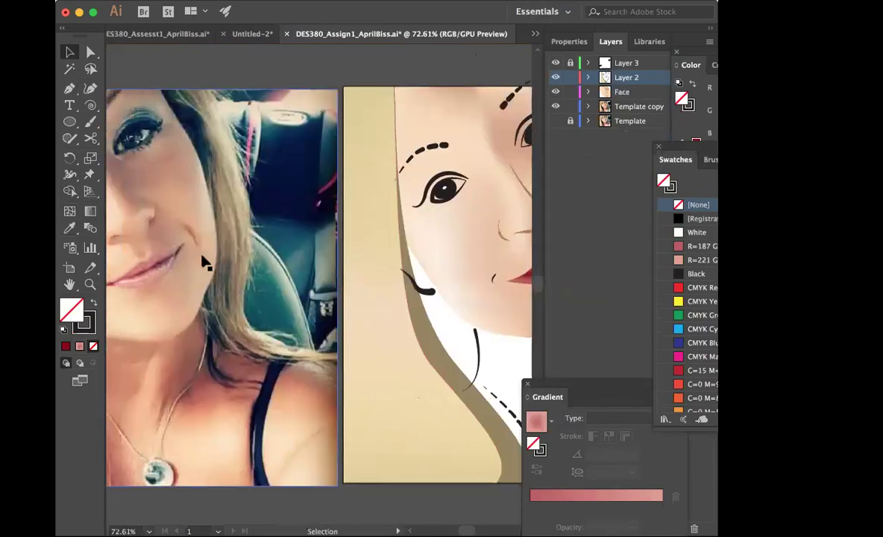
pyautogui.hscroll(10, 157, 211)
pyautogui.scroll(1, 160, 224)
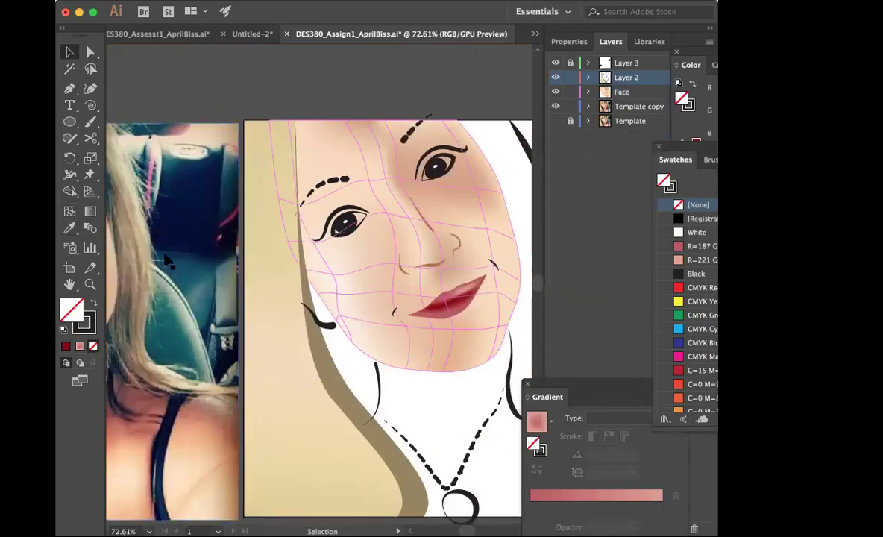
# Step: Unlock Layer 3 and fill the iris of the eye nearest the long hair with the dark blue sampled from the reference photo's iris
pyautogui.click(89, 284)
pyautogui.click(344, 236)
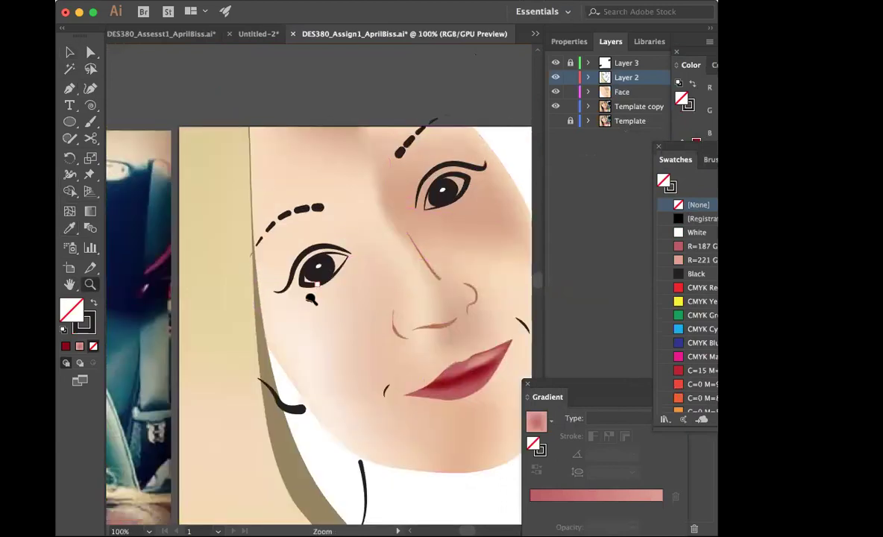
pyautogui.click(312, 299)
pyautogui.click(67, 52)
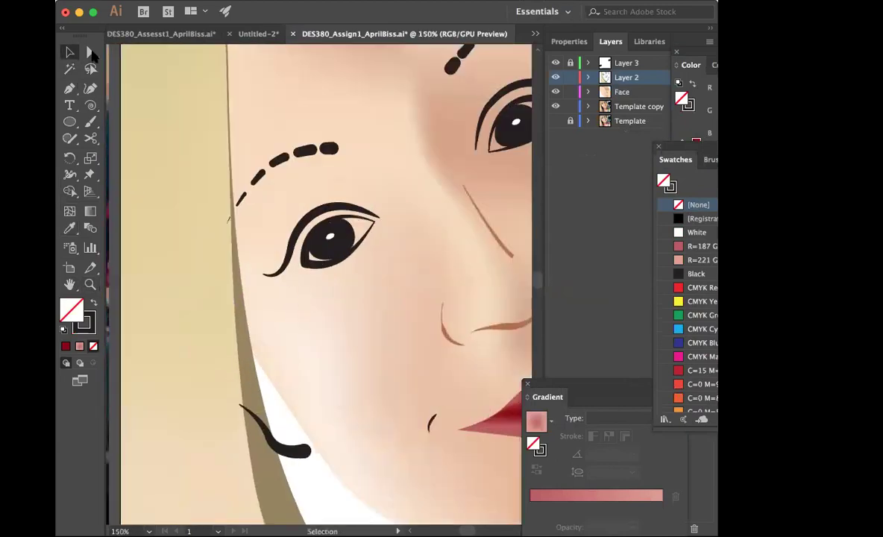
pyautogui.click(352, 240)
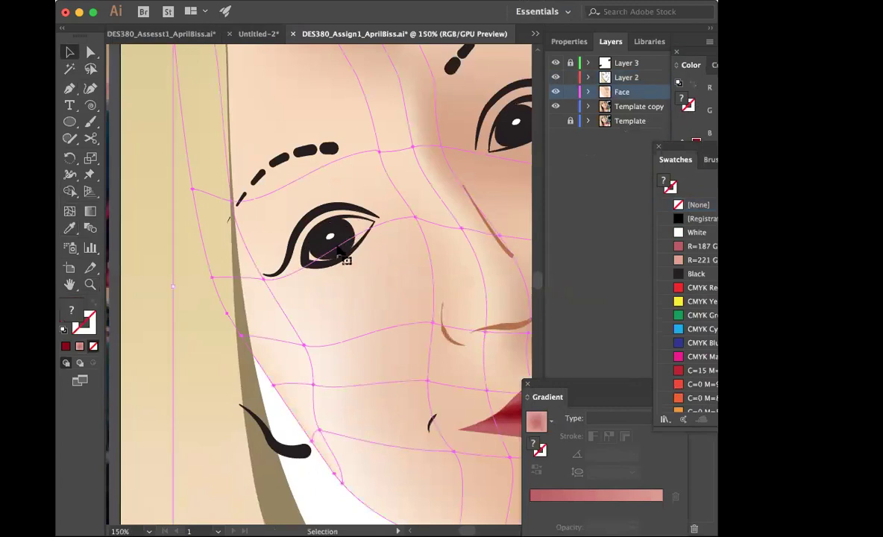
pyautogui.click(328, 252)
pyautogui.click(333, 252)
pyautogui.click(344, 237)
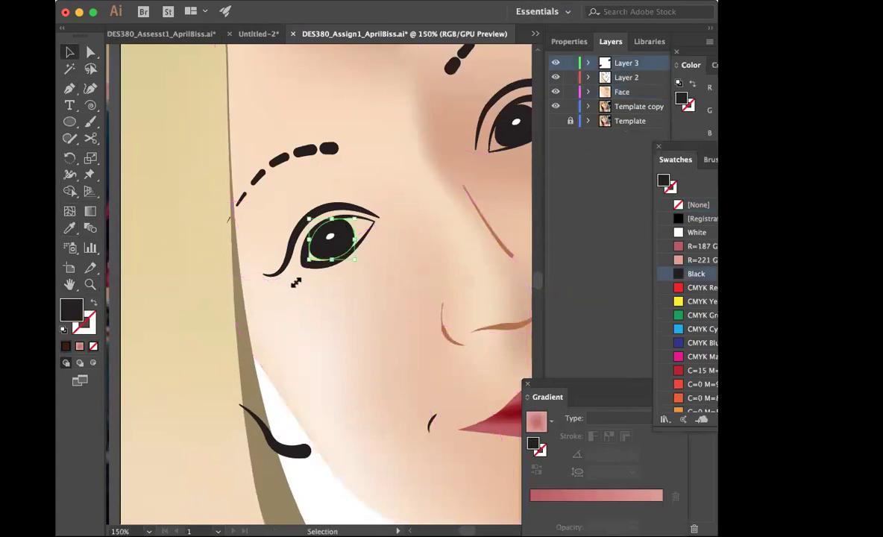
pyautogui.hscroll(-10, 259, 314)
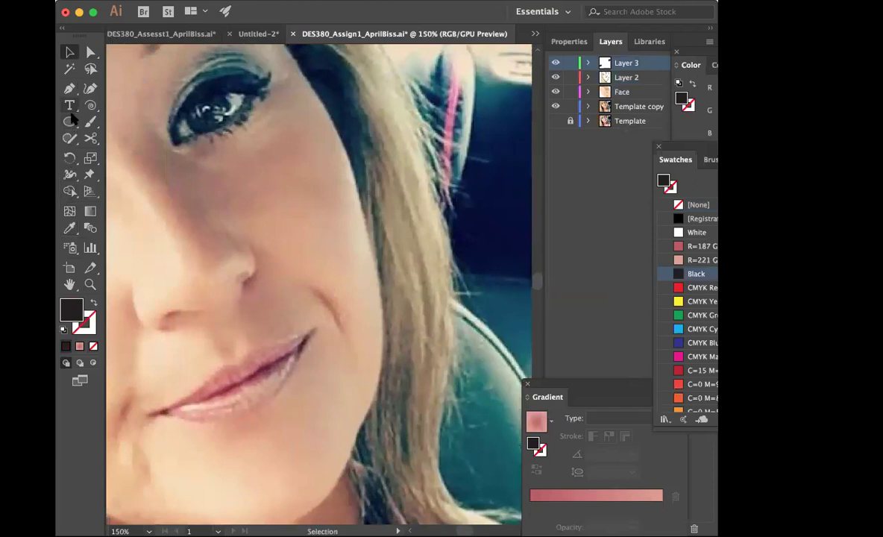
pyautogui.click(69, 228)
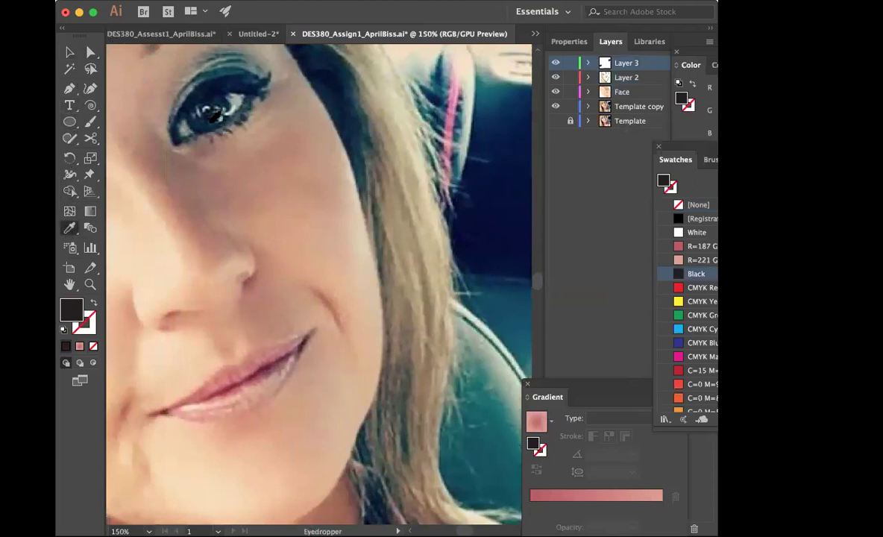
pyautogui.click(209, 116)
pyautogui.hscroll(10, 418, 213)
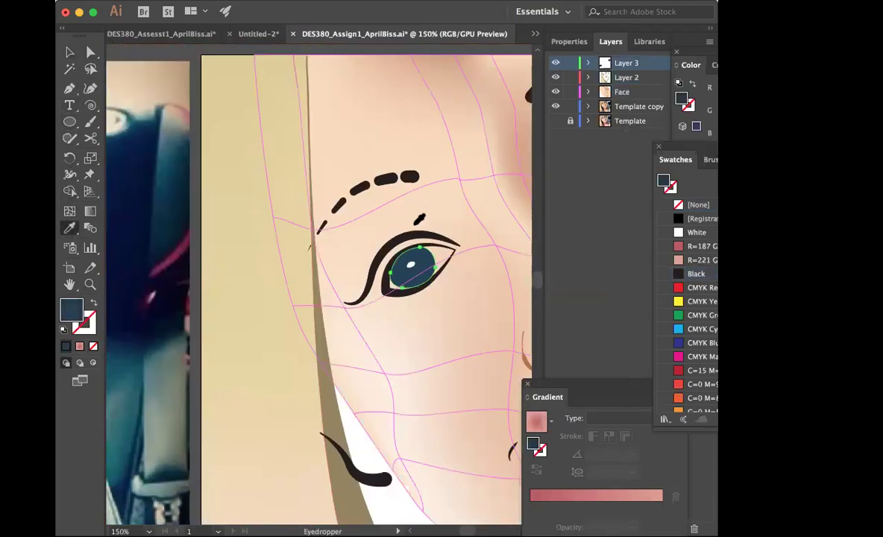
pyautogui.click(69, 51)
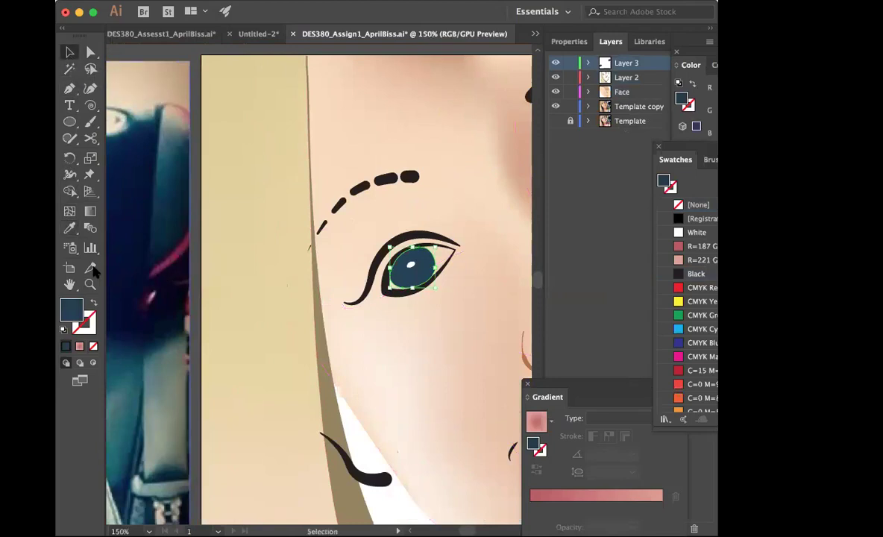
# Step: Save the iris blue as a swatch, lighten its duplicate to R=112 G=131 B=145, and place it near the start of the swatch list
pyautogui.moveTo(75, 312); pyautogui.dragTo(714, 215)
pyautogui.moveTo(710, 143); pyautogui.dragTo(572, 135)
pyautogui.click(680, 141)
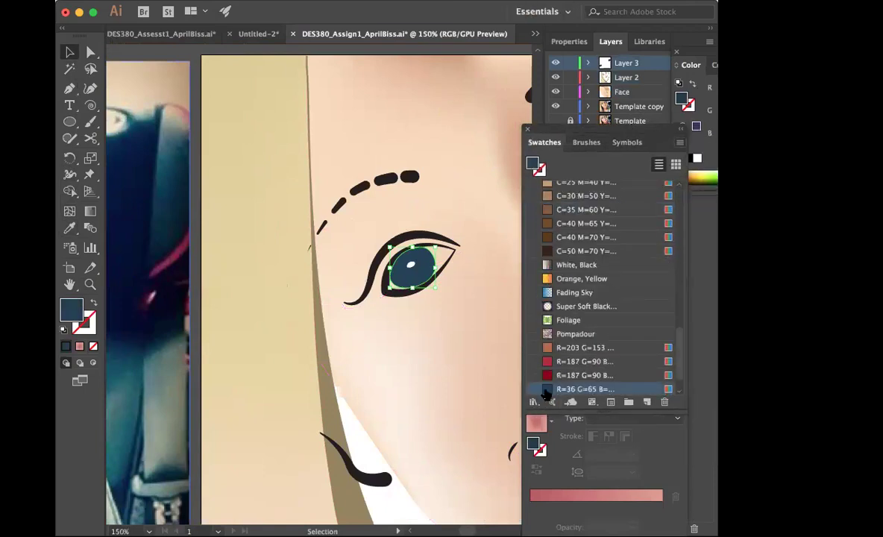
pyautogui.doubleClick(537, 389)
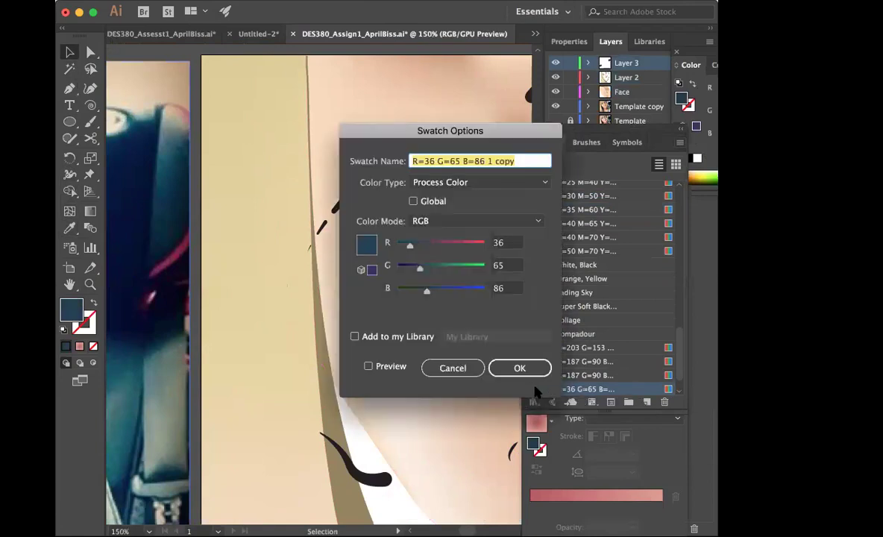
pyautogui.moveTo(420, 273); pyautogui.dragTo(441, 272)
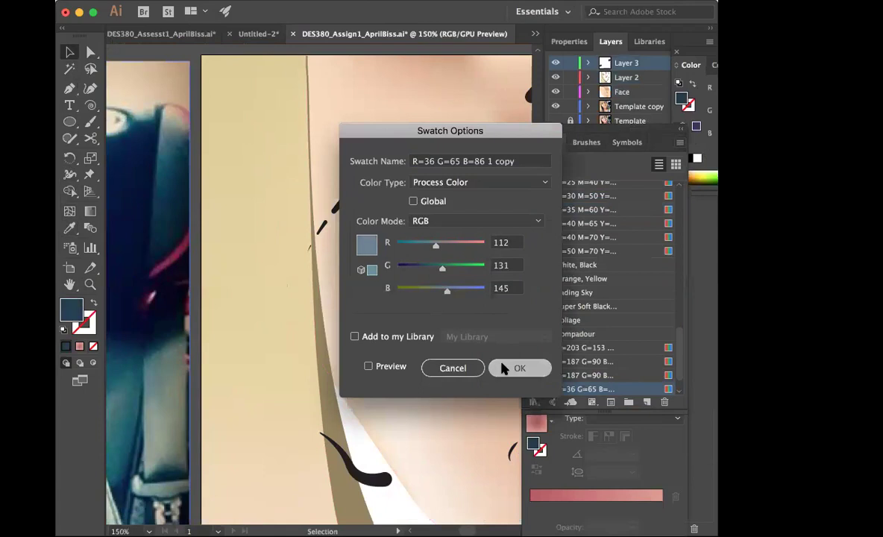
pyautogui.click(519, 368)
pyautogui.moveTo(548, 394); pyautogui.dragTo(553, 213)
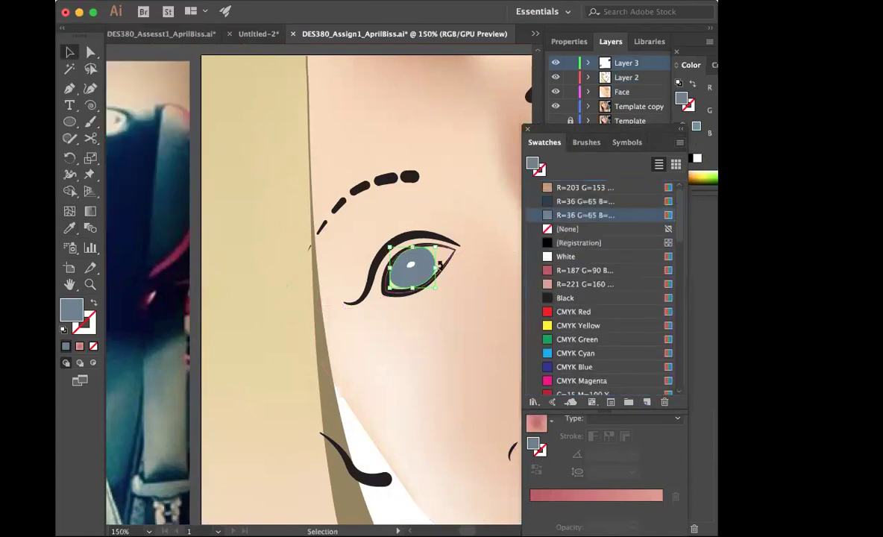
# Step: Fill the iris with a radial gradient from the light blue swatch to the dark blue R=36 G=65 B=86 swatch, removing the pink stops
pyautogui.moveTo(594, 126); pyautogui.dragTo(187, 228)
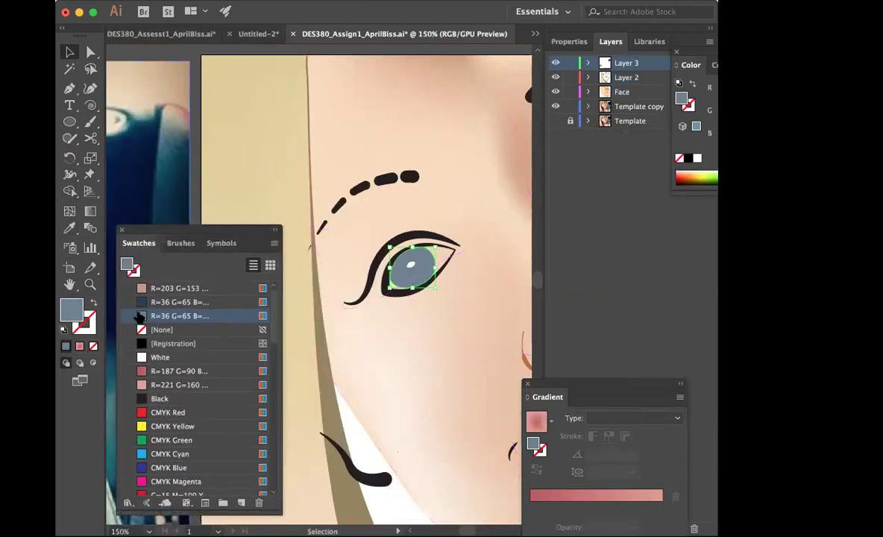
pyautogui.click(562, 496)
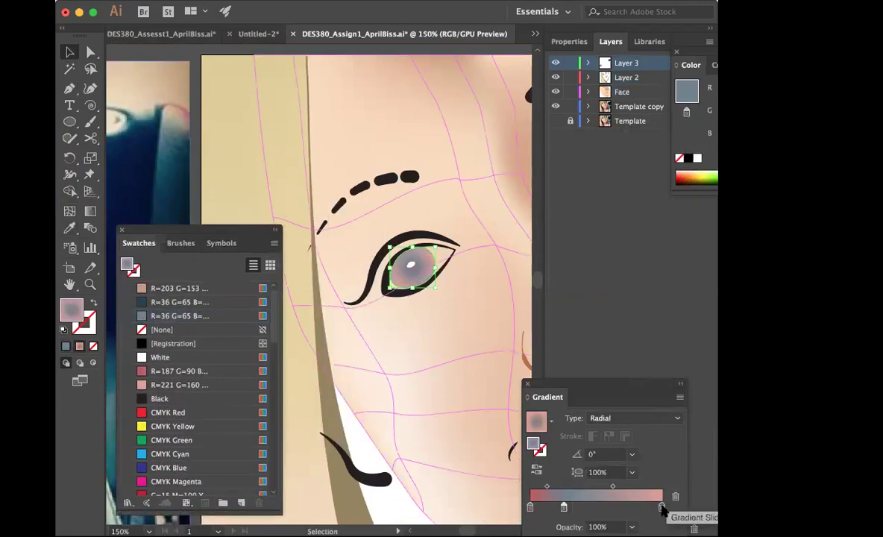
pyautogui.moveTo(662, 507); pyautogui.dragTo(662, 536)
pyautogui.moveTo(141, 302); pyautogui.dragTo(619, 496)
pyautogui.moveTo(529, 511); pyautogui.dragTo(529, 534)
pyautogui.moveTo(561, 508); pyautogui.dragTo(512, 516)
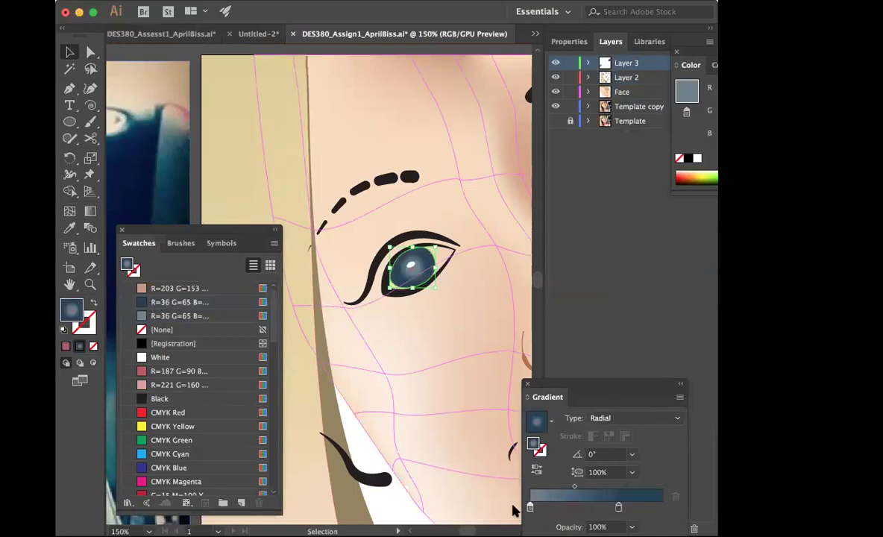
# Step: Reposition the iris gradient's stops, shifting light blue slightly outward from the centre and dark blue close to the outer end
pyautogui.moveTo(619, 508); pyautogui.dragTo(662, 508)
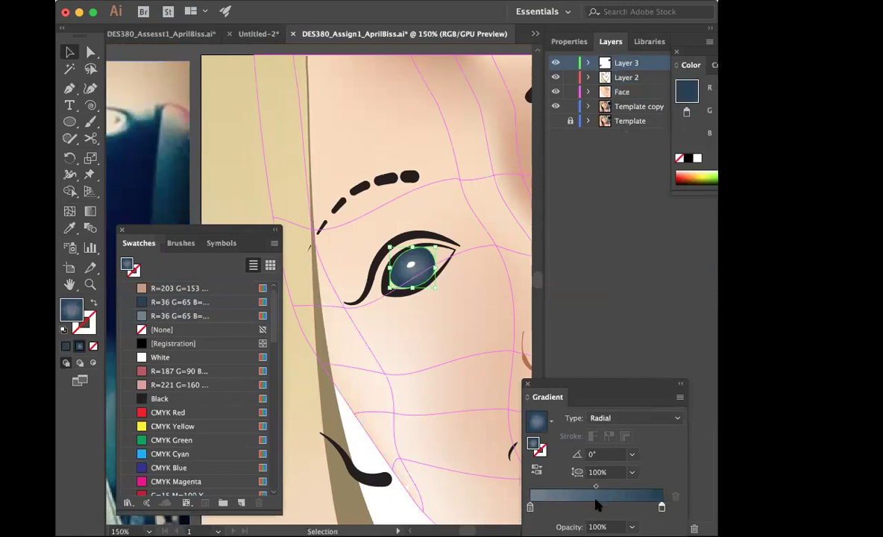
pyautogui.moveTo(530, 508); pyautogui.dragTo(554, 508)
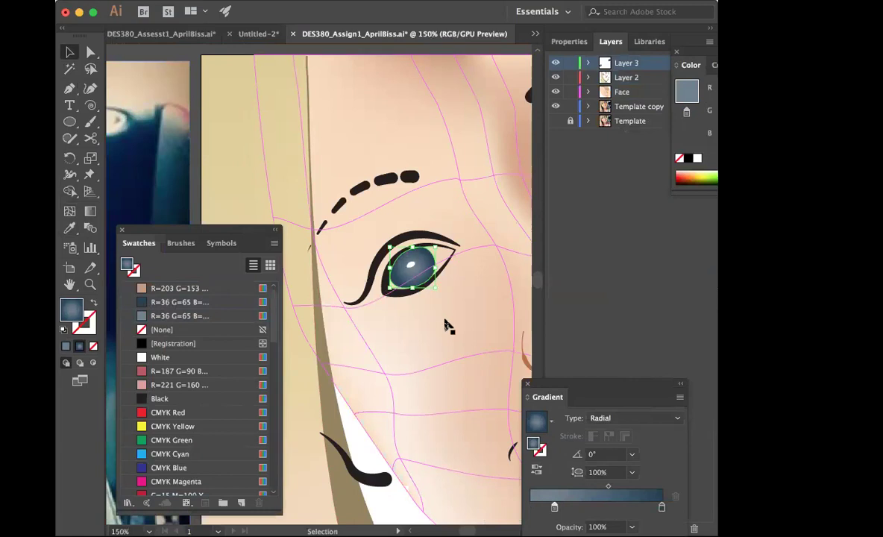
pyautogui.moveTo(660, 507); pyautogui.dragTo(642, 509)
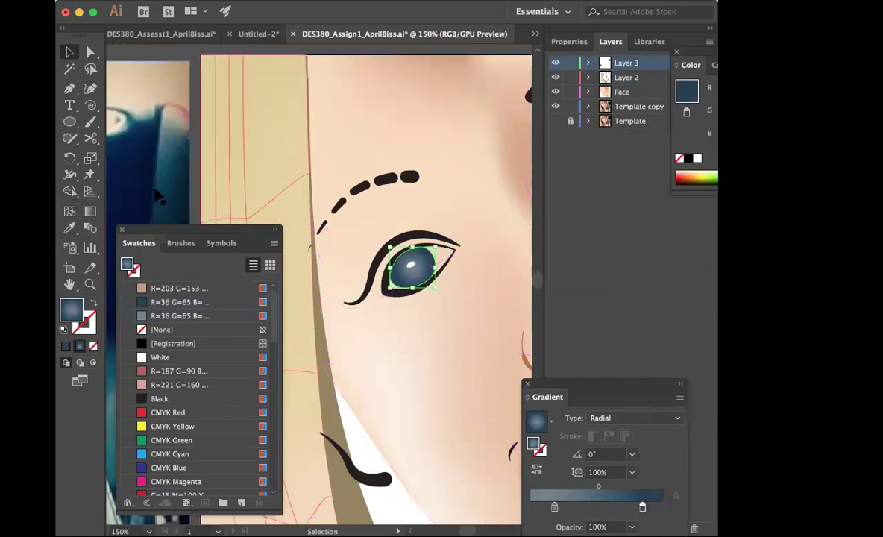
# Step: Check the iris gradient in the whole portrait against the eyes in the reference photo
pyautogui.click(366, 2)
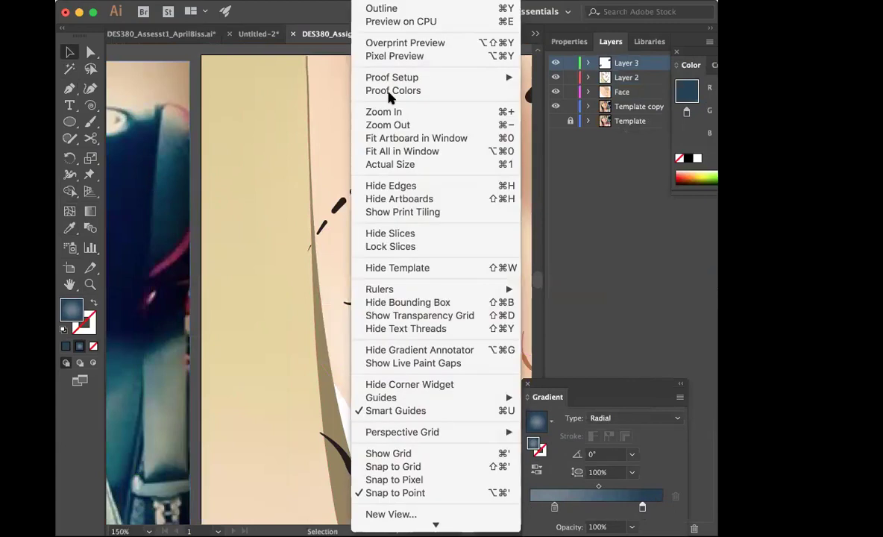
pyautogui.click(393, 151)
pyautogui.click(420, 187)
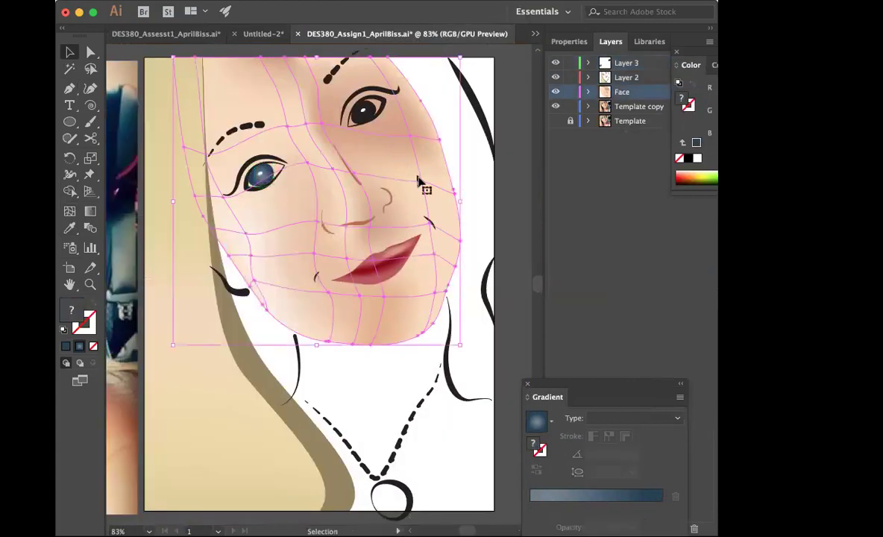
pyautogui.click(203, 367)
pyautogui.click(267, 176)
pyautogui.hscroll(-2, 269, 232)
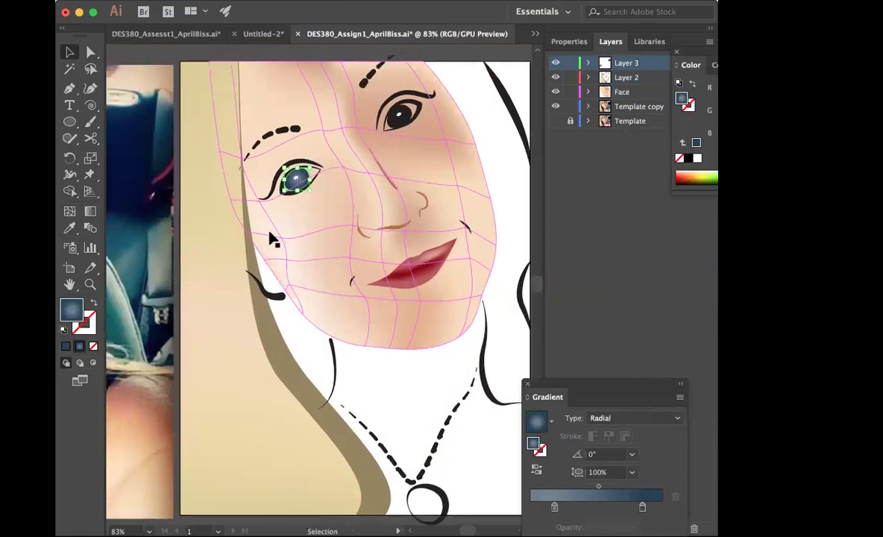
pyautogui.hscroll(-5, 273, 239)
pyautogui.hscroll(4, 271, 237)
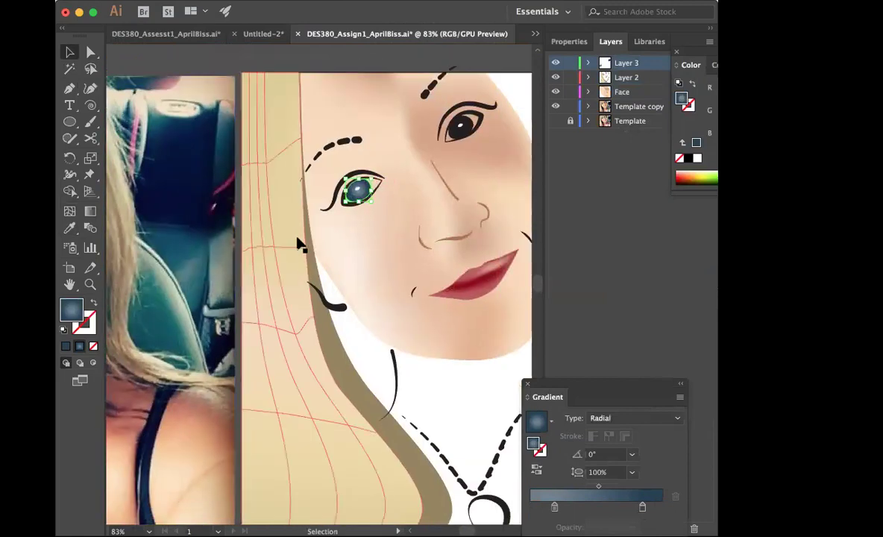
pyautogui.click(296, 240)
pyautogui.click(363, 202)
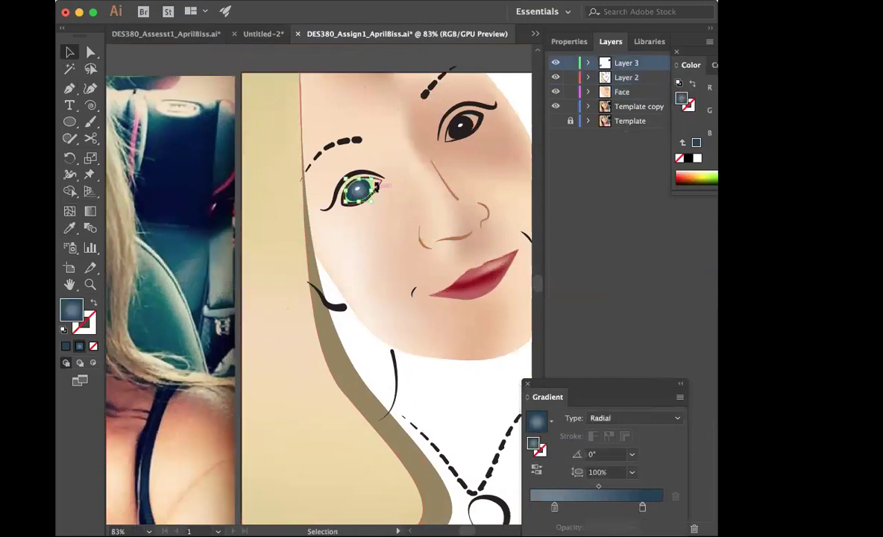
pyautogui.click(282, 149)
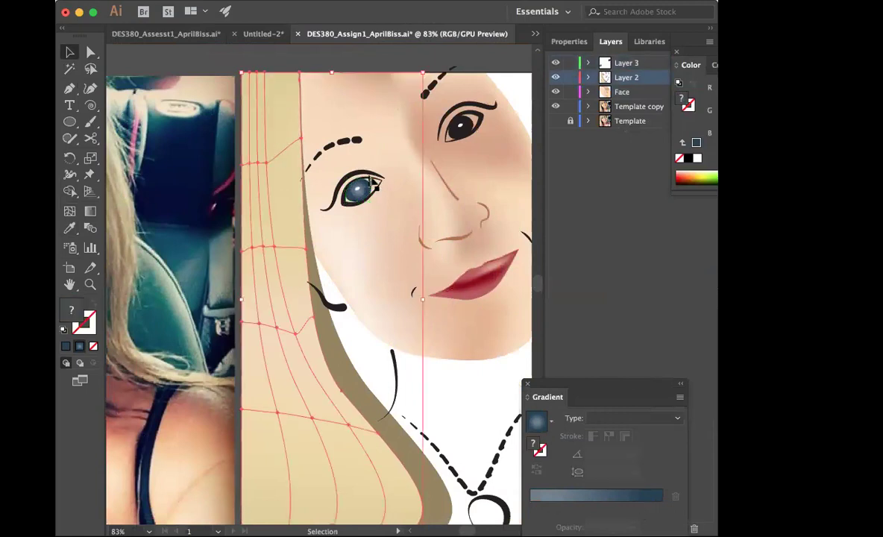
# Step: Fill the almond-shaped eye outline around the portrait's left-hand iris with white (#FFFFFF)
pyautogui.click(371, 181)
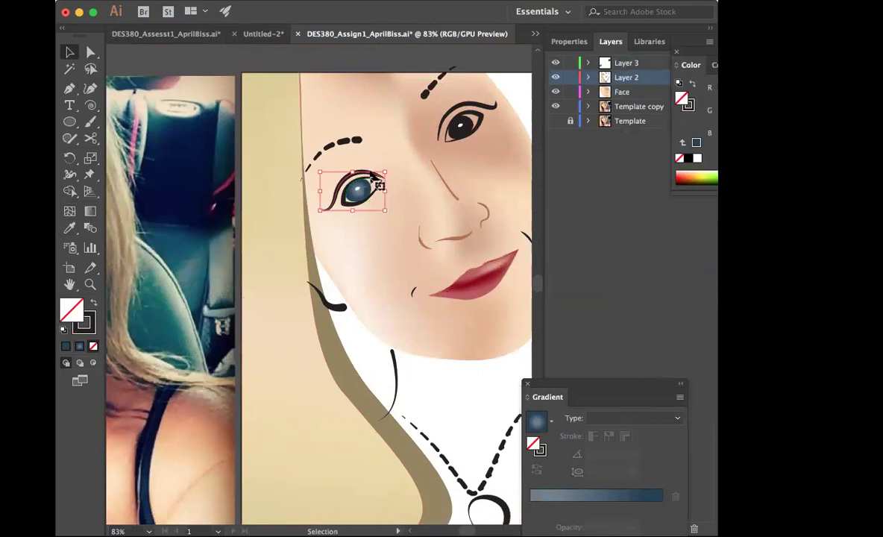
pyautogui.click(600, 138)
pyautogui.click(374, 190)
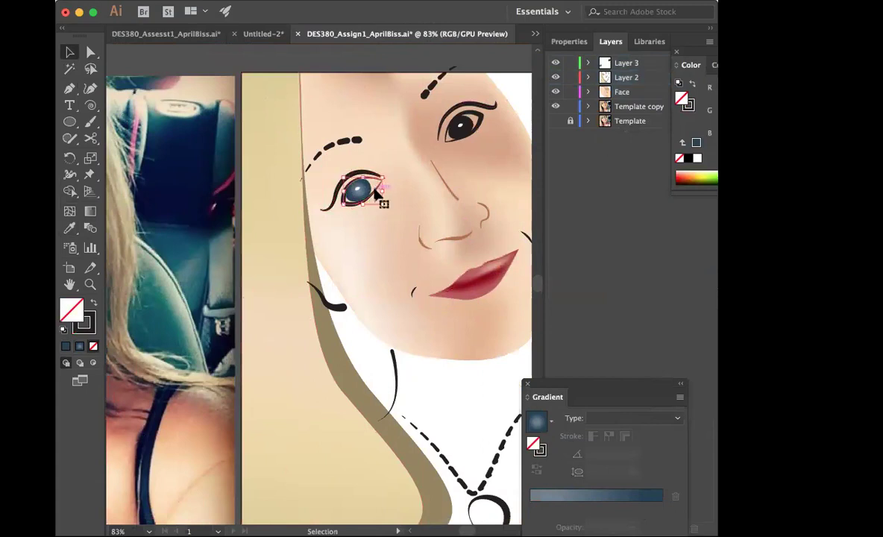
pyautogui.doubleClick(69, 312)
pyautogui.moveTo(222, 228); pyautogui.dragTo(172, 222)
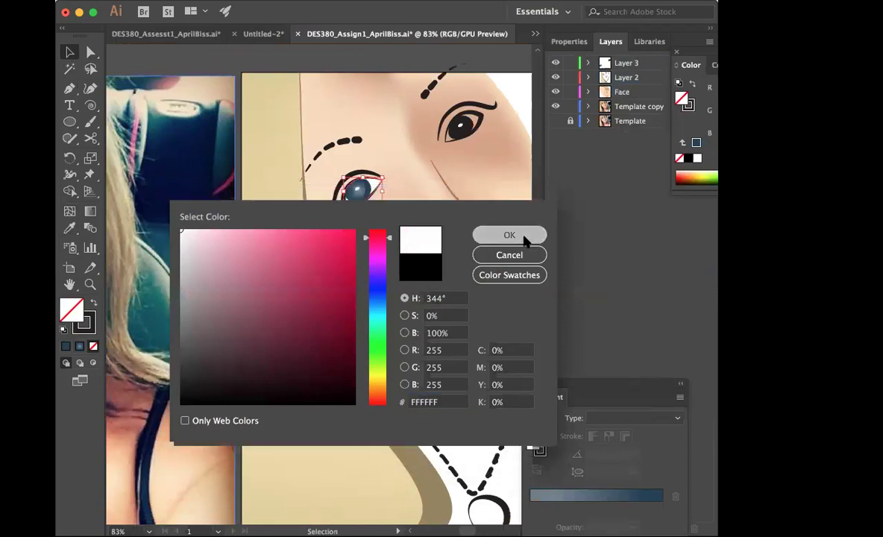
pyautogui.click(522, 236)
pyautogui.click(85, 316)
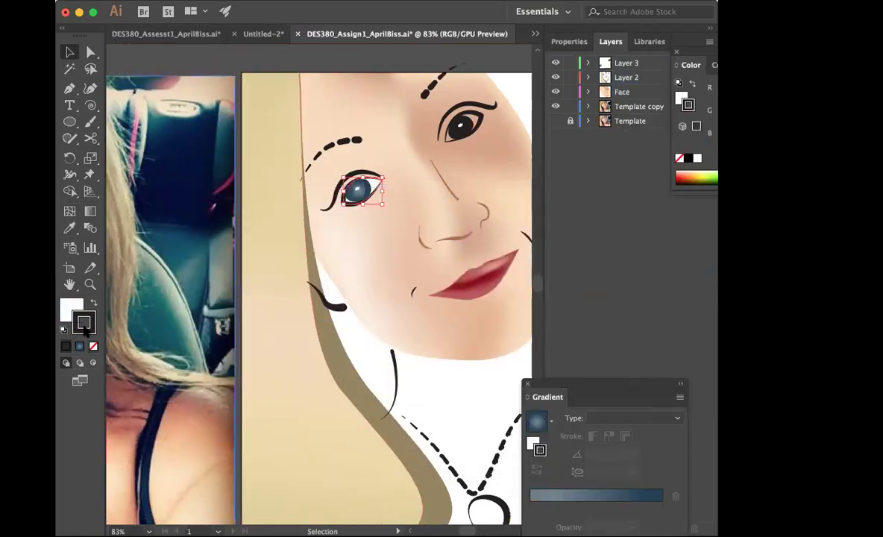
pyautogui.hscroll(-8, 473, 454)
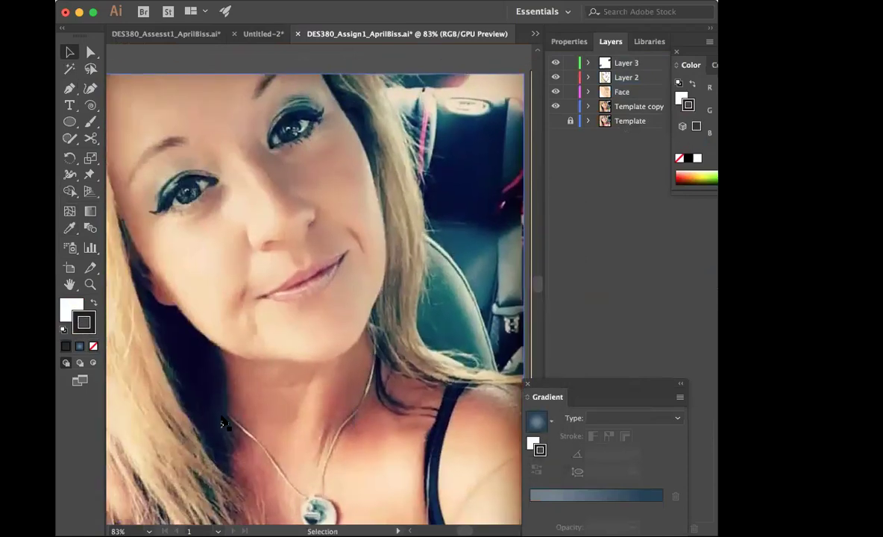
pyautogui.hscroll(8, 183, 334)
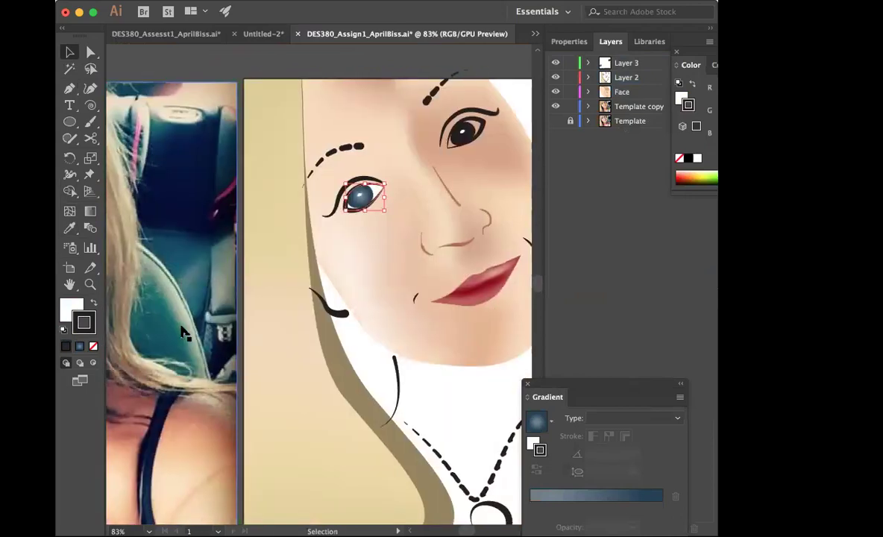
pyautogui.doubleClick(85, 321)
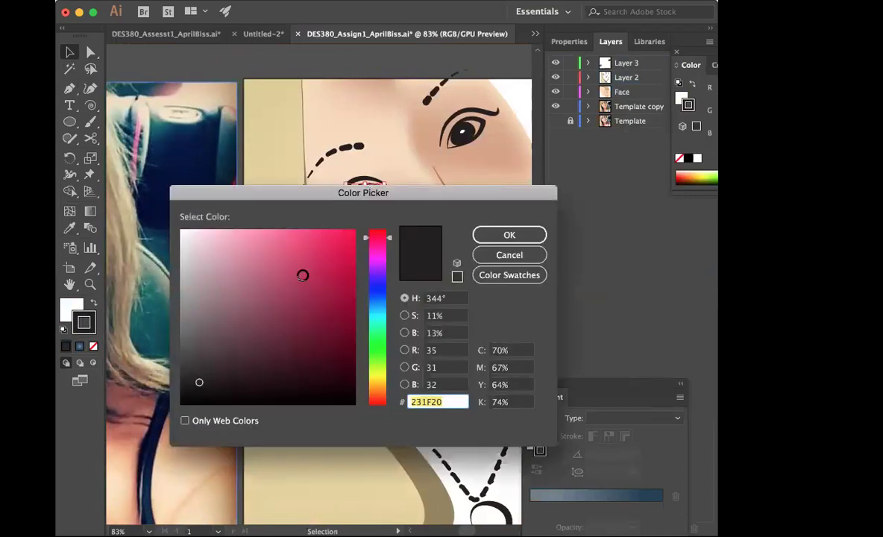
pyautogui.click(496, 257)
pyautogui.hscroll(-8, 263, 282)
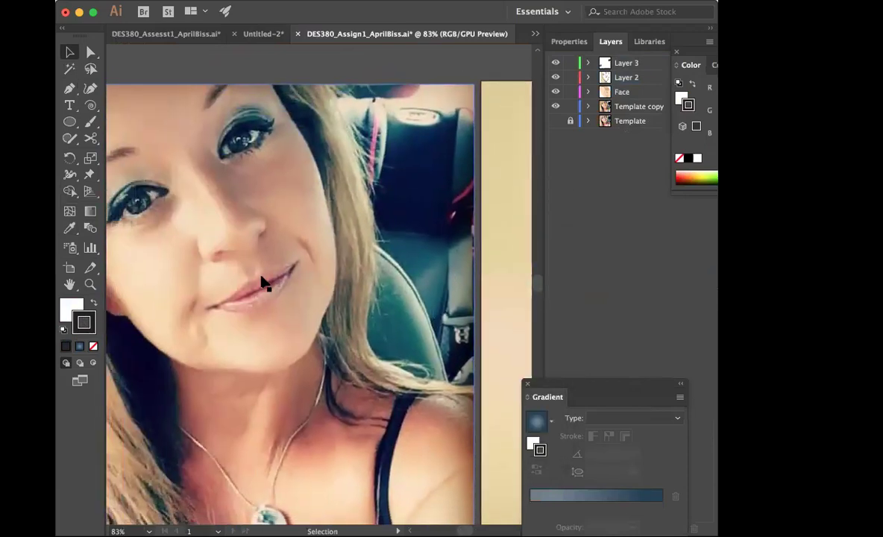
pyautogui.hscroll(8, 263, 282)
pyautogui.click(432, 340)
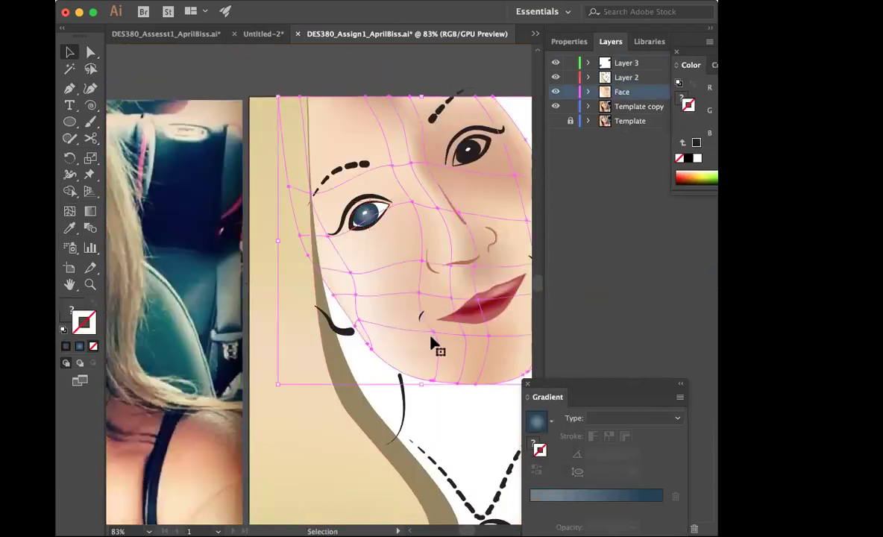
pyautogui.click(449, 414)
# Step: Fill the remaining black iris with the same blue radial gradient and leave it without a stroke
pyautogui.hscroll(3, 448, 415)
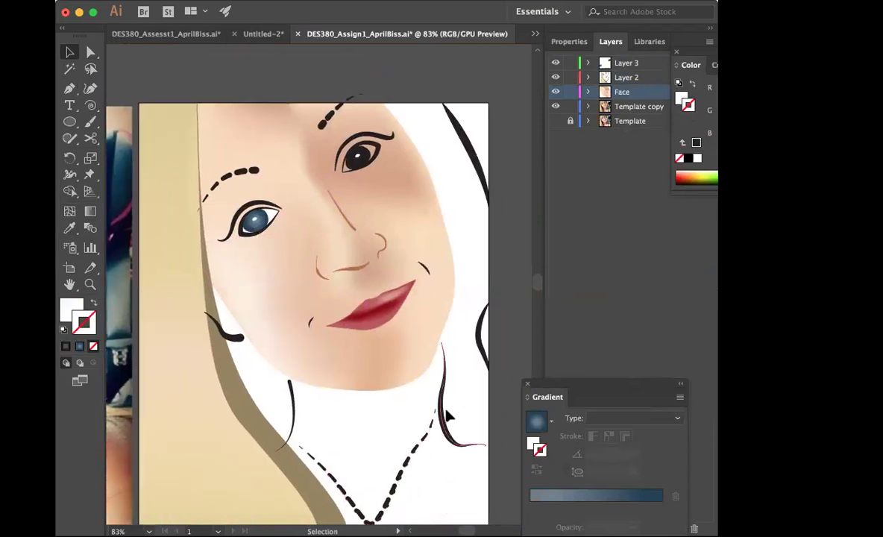
pyautogui.click(355, 165)
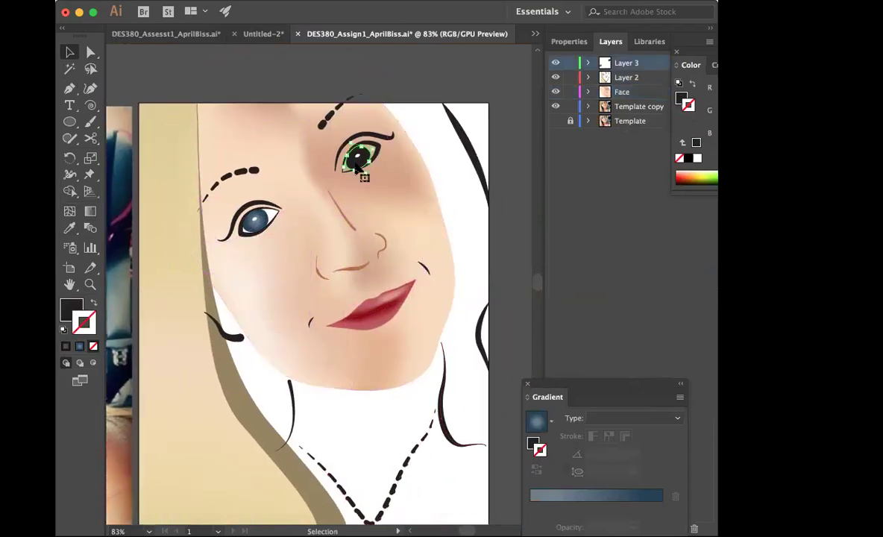
pyautogui.click(597, 494)
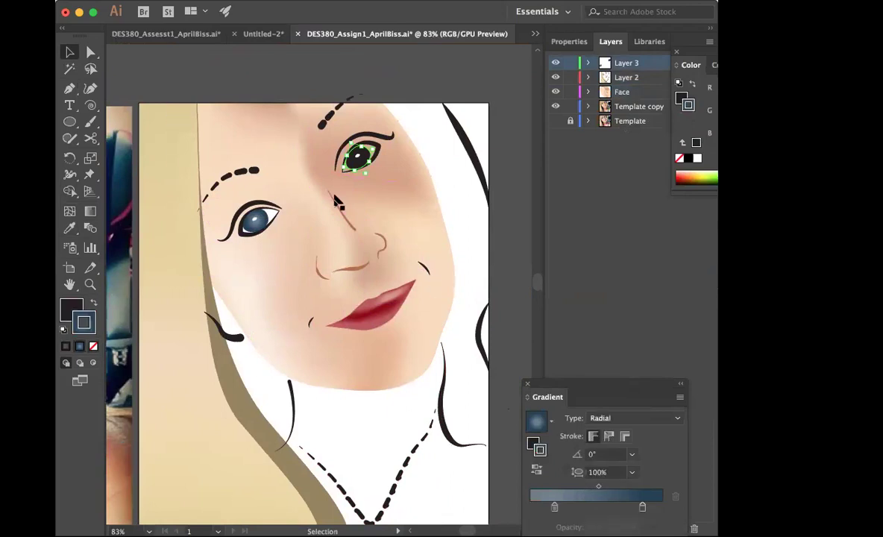
pyautogui.click(94, 303)
pyautogui.click(93, 347)
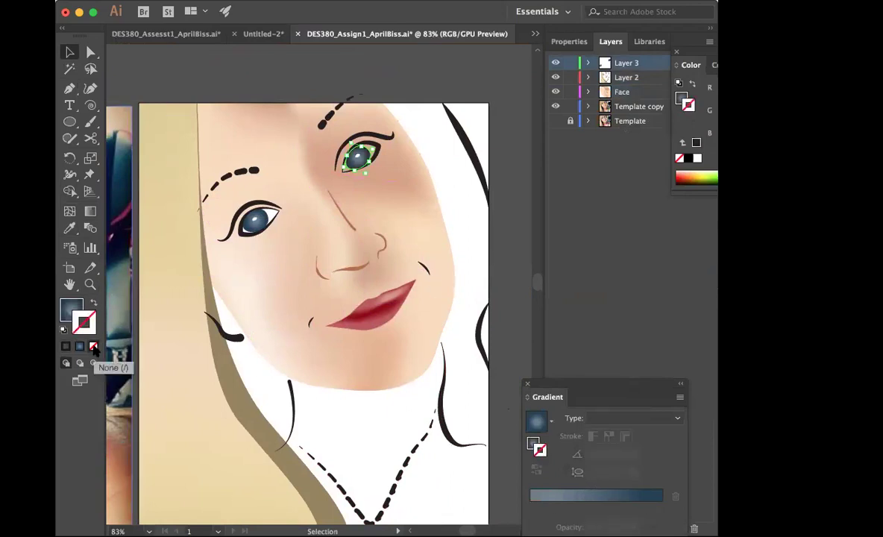
pyautogui.click(500, 255)
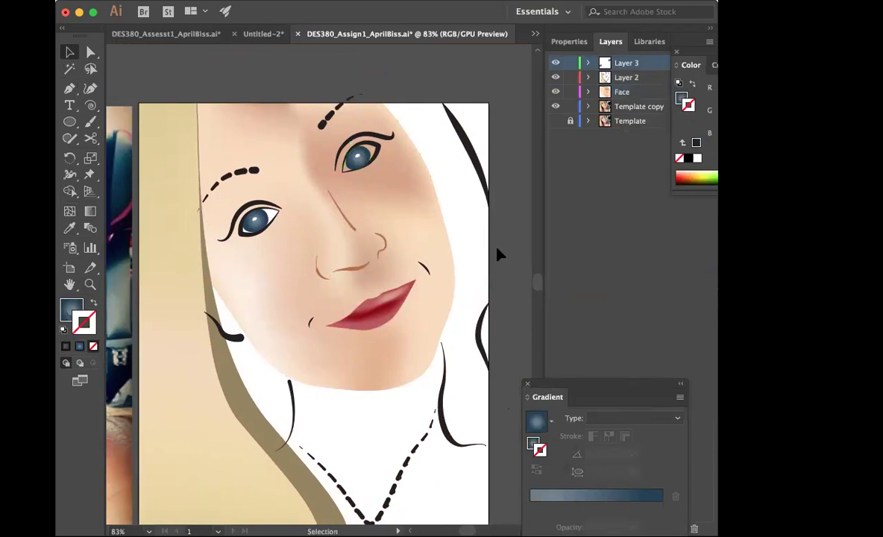
# Step: Try to recolour both eyebrow strokes with a colour sampled from an eyebrow in the reference photo
pyautogui.click(246, 173)
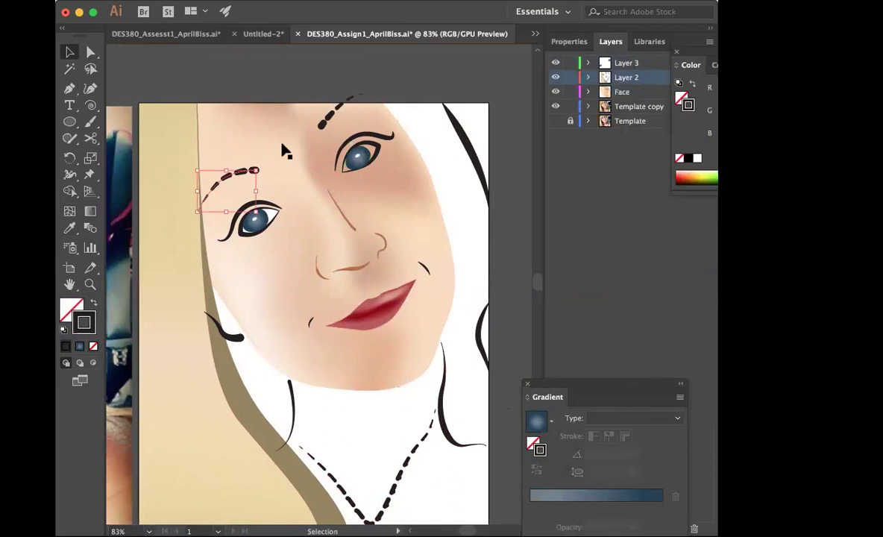
pyautogui.keyDown('shift'); pyautogui.click(338, 113); pyautogui.keyUp('shift')
pyautogui.hscroll(-5, 306, 257)
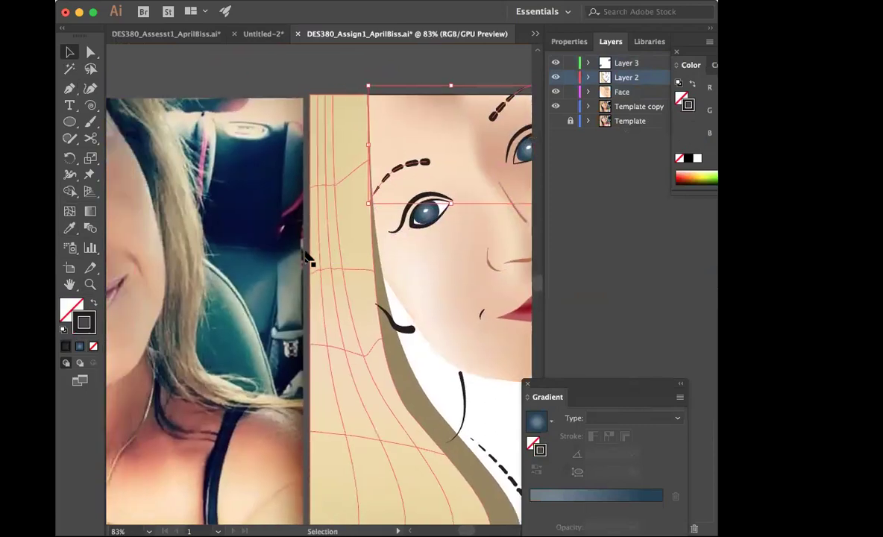
pyautogui.hscroll(-5, 305, 256)
pyautogui.scroll(3, 289, 245)
pyautogui.press('i')
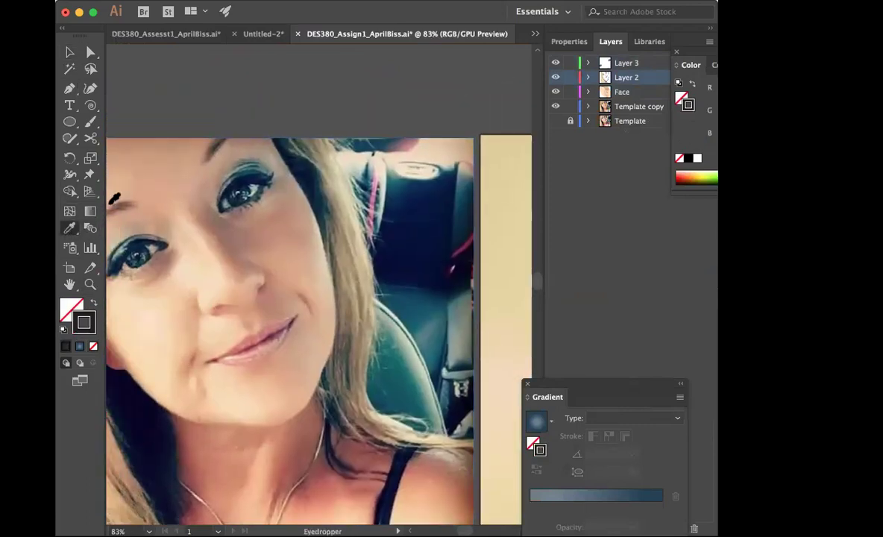
pyautogui.click(113, 197)
pyautogui.hscroll(6, 299, 217)
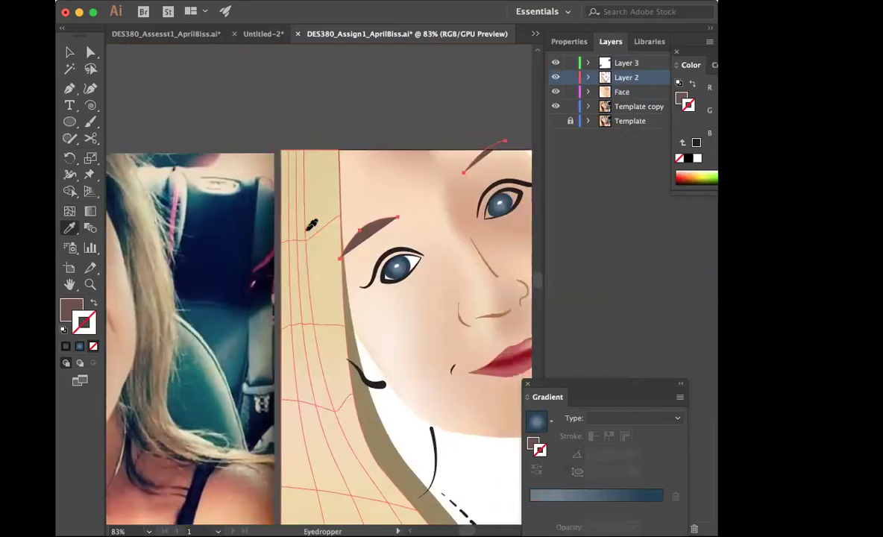
pyautogui.hscroll(3, 312, 224)
pyautogui.click(223, 254)
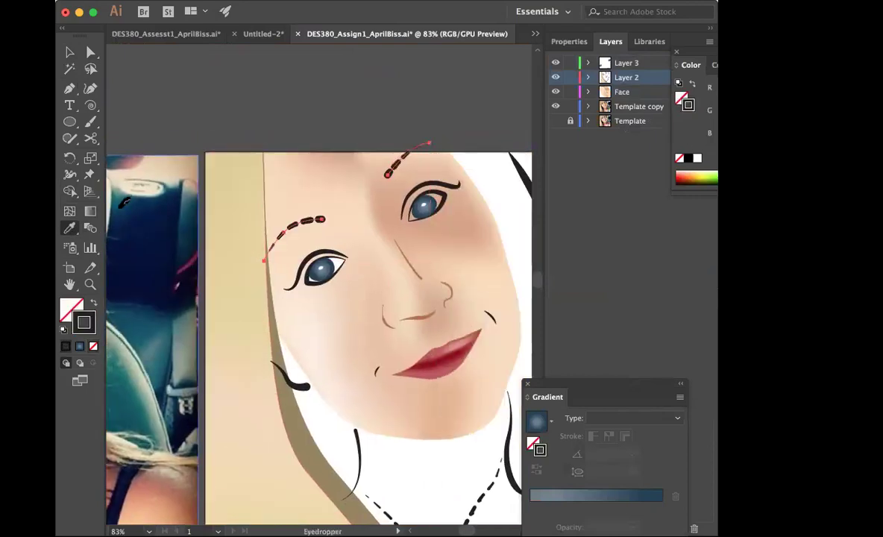
pyautogui.doubleClick(83, 322)
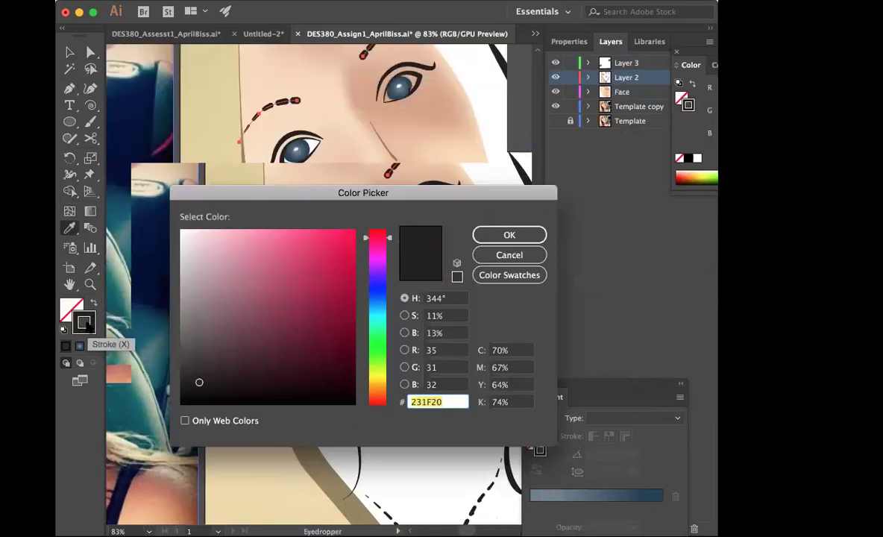
pyautogui.click(505, 254)
# Step: Try to prepare a dark eyebrow fill colour beside the reference photo with nothing selected
pyautogui.click(68, 52)
pyautogui.hscroll(-5, 224, 79)
pyautogui.click(196, 69)
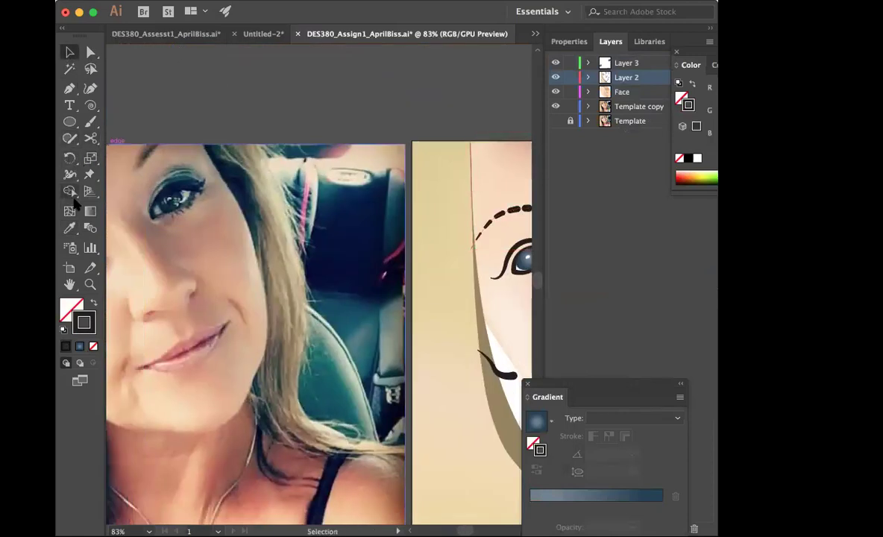
pyautogui.click(70, 228)
pyautogui.click(93, 302)
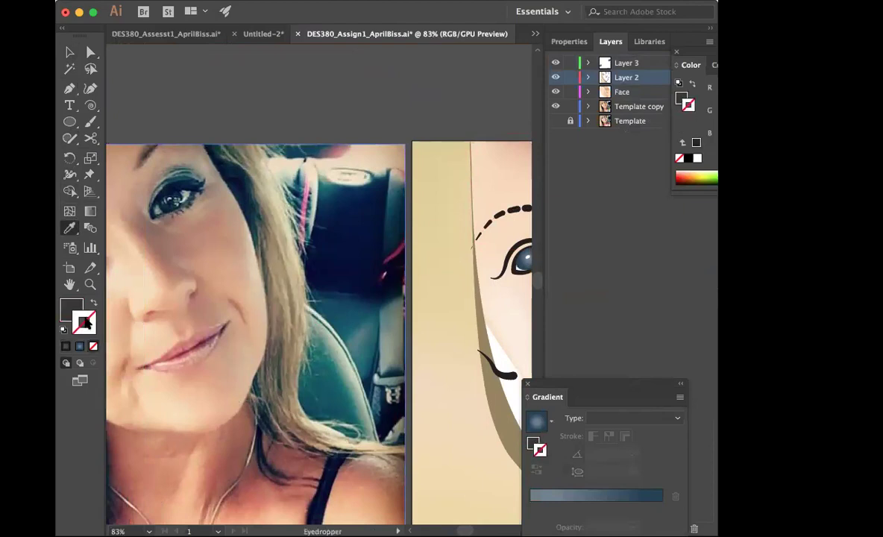
pyautogui.click(68, 306)
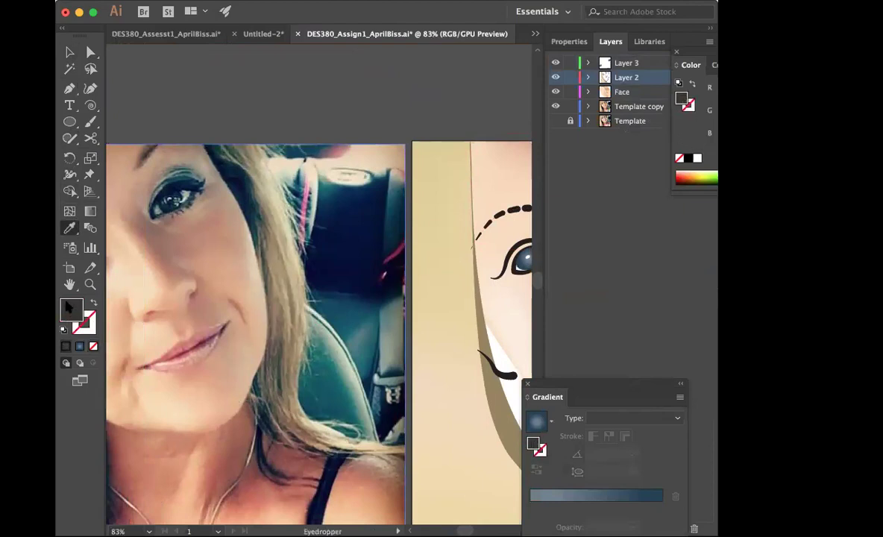
pyautogui.doubleClick(68, 308)
pyautogui.click(525, 274)
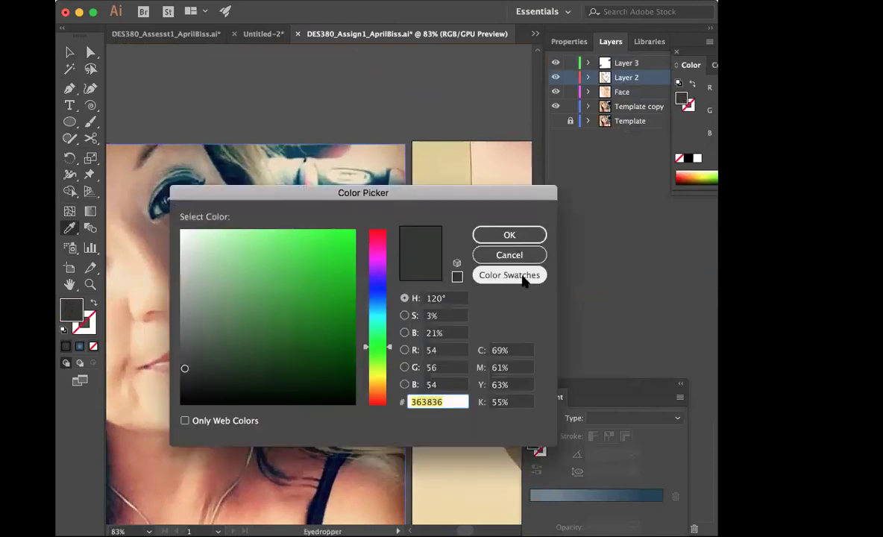
pyautogui.click(495, 236)
pyautogui.click(66, 52)
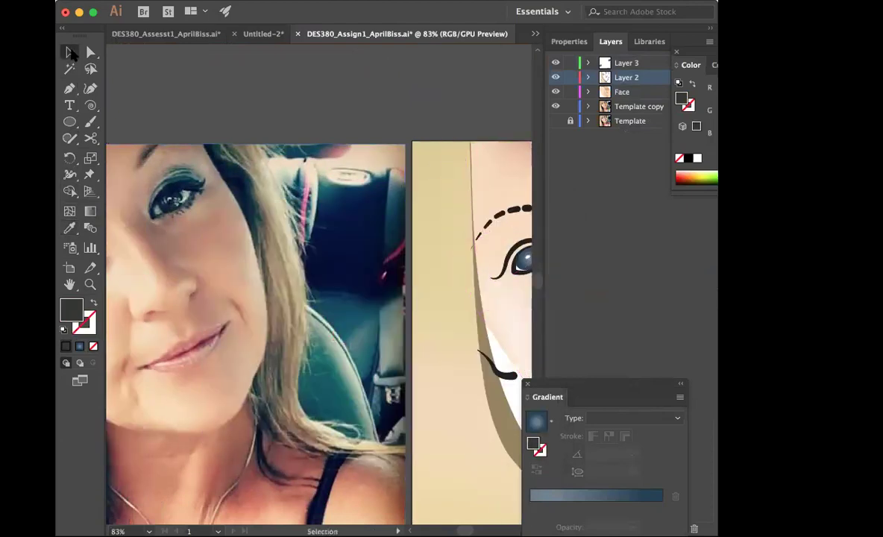
# Step: Select both dashed eyebrow strokes and display the document's colour swatches
pyautogui.hscroll(5, 339, 83)
pyautogui.click(312, 175)
pyautogui.click(333, 216)
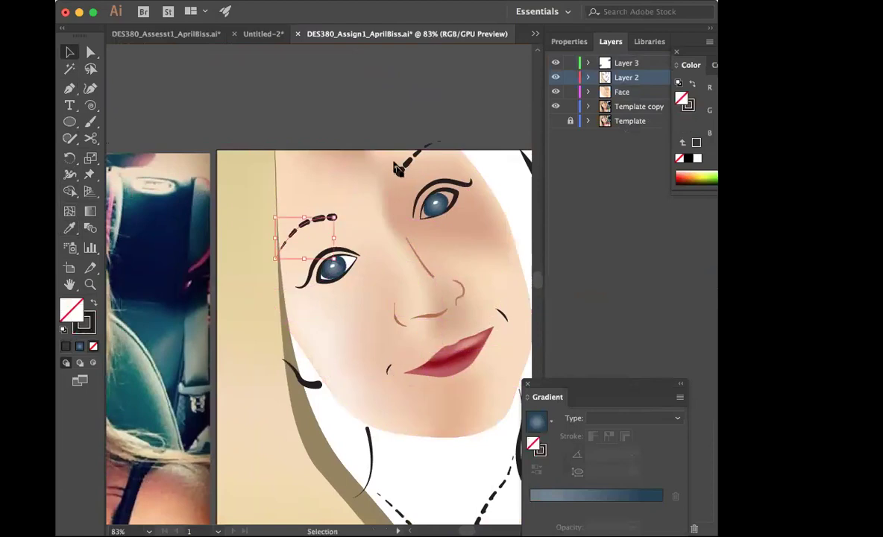
pyautogui.keyDown('shift'); pyautogui.click(407, 164); pyautogui.keyUp('shift')
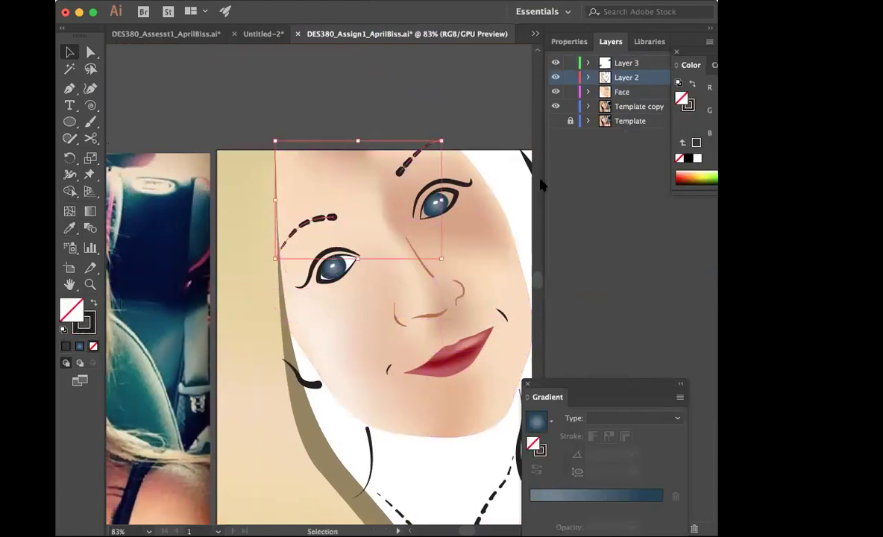
pyautogui.click(405, 1)
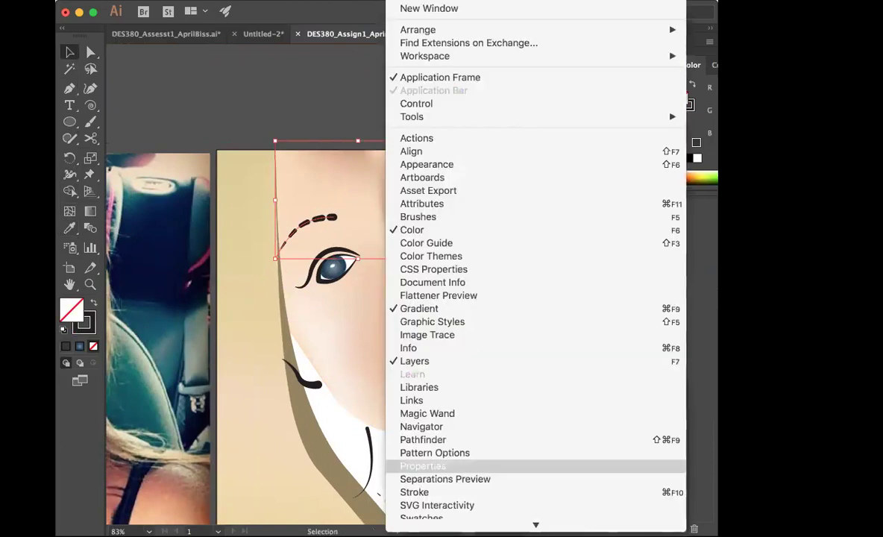
pyautogui.scroll(-3, 475, 464)
pyautogui.click(476, 415)
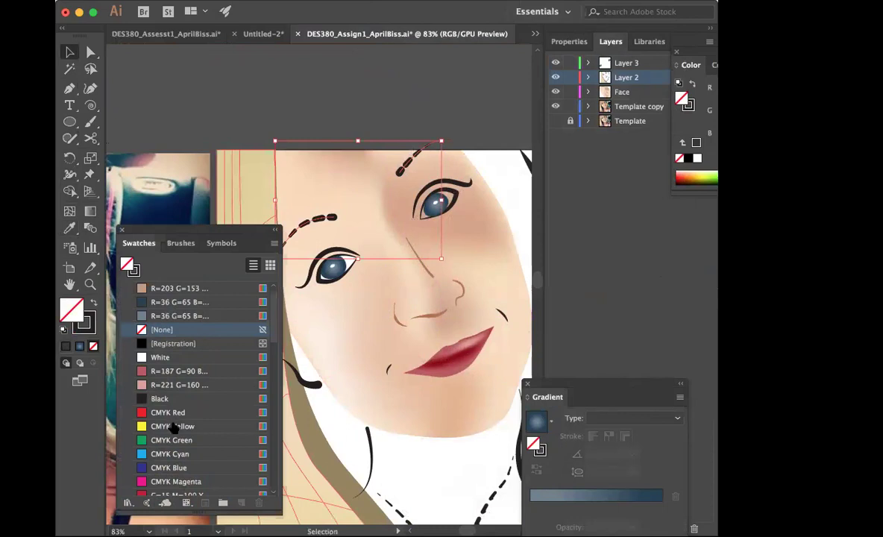
# Step: Colour both eyebrow strokes with the dark brown swatch starting C=50 M=70, keeping their fill at none
pyautogui.scroll(-10, 174, 402)
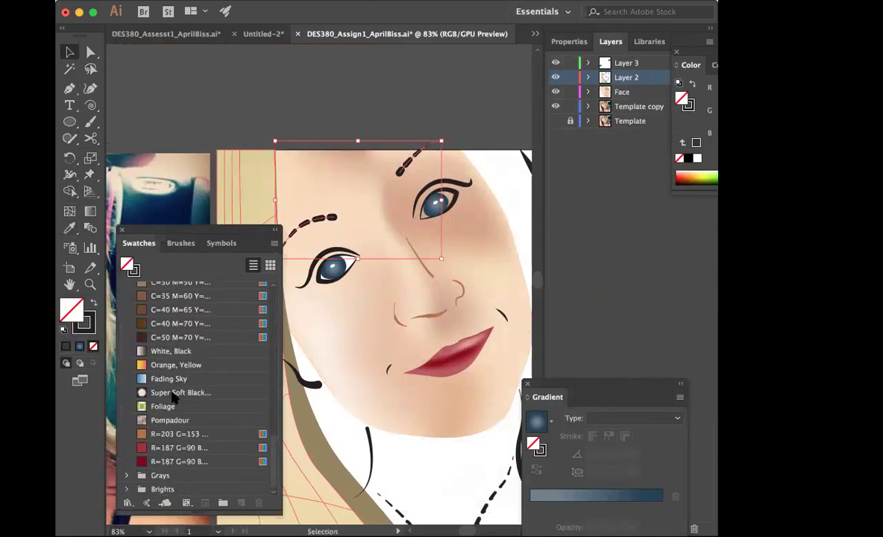
pyautogui.click(141, 337)
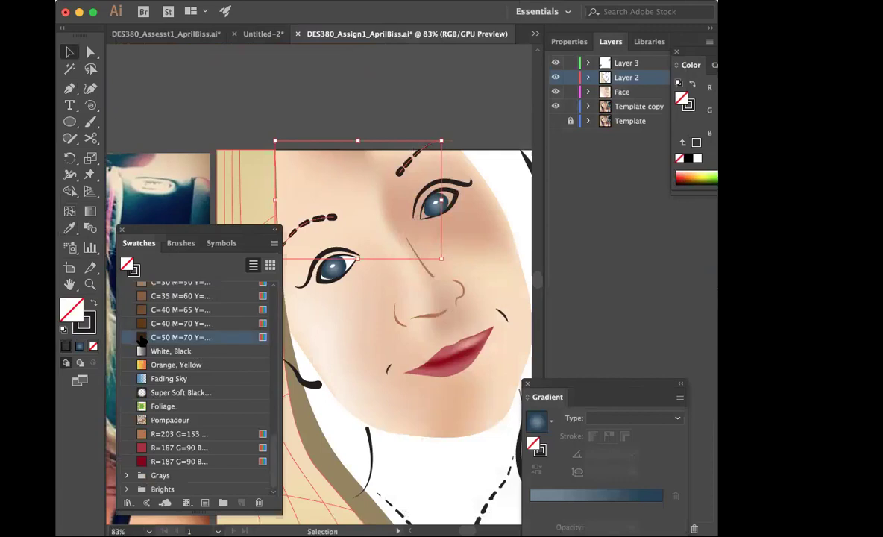
pyautogui.click(93, 346)
pyautogui.click(85, 323)
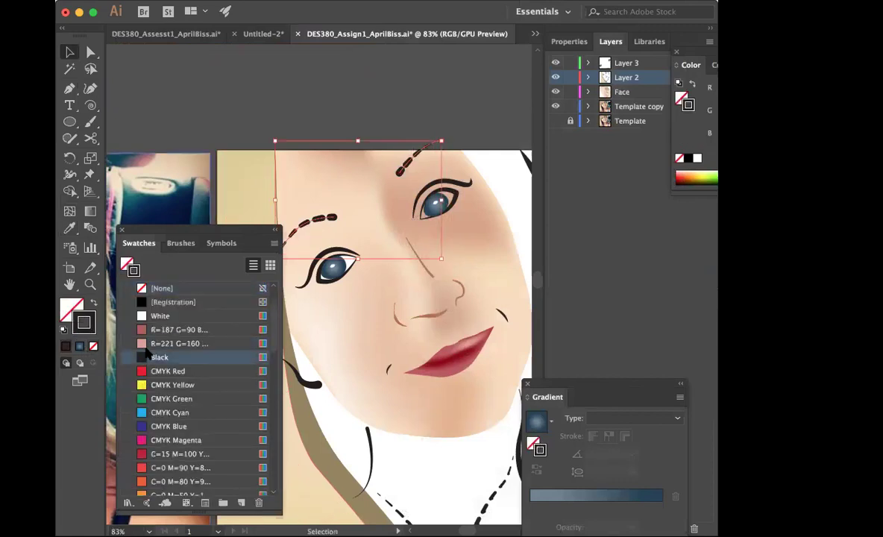
pyautogui.scroll(-10, 147, 355)
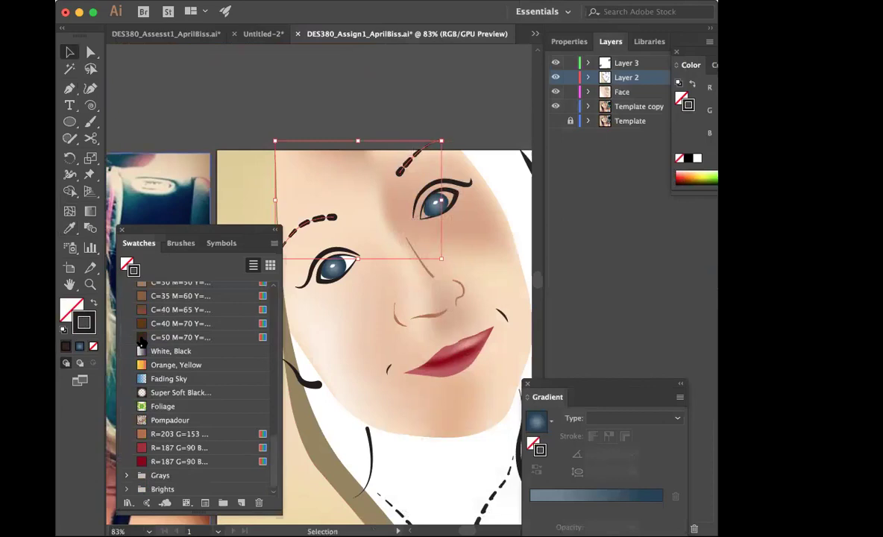
pyautogui.click(142, 337)
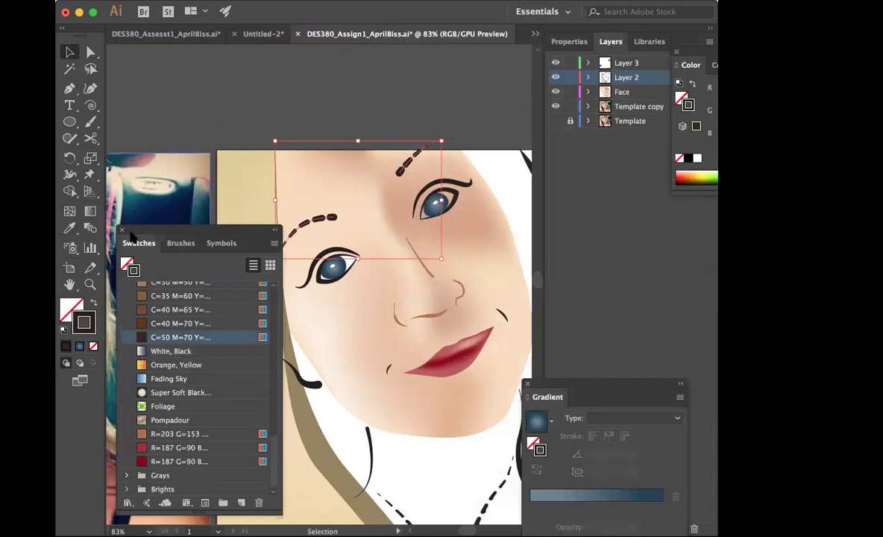
# Step: Colour both upper eyelid strokes with the dark brown swatch starting C=50 M=70, keeping their fill at none
pyautogui.moveTo(135, 233); pyautogui.dragTo(586, 169)
pyautogui.click(392, 69)
pyautogui.click(445, 184)
pyautogui.click(445, 185)
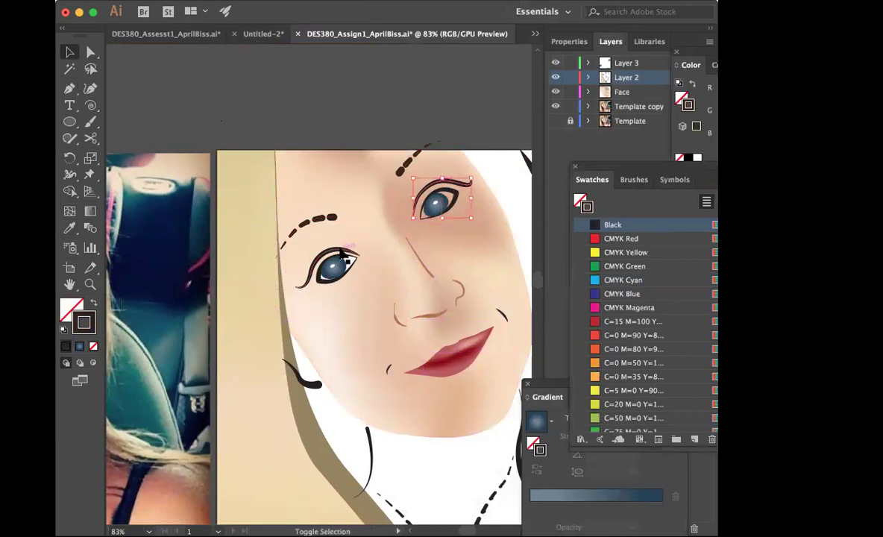
pyautogui.scroll(-5, 607, 314)
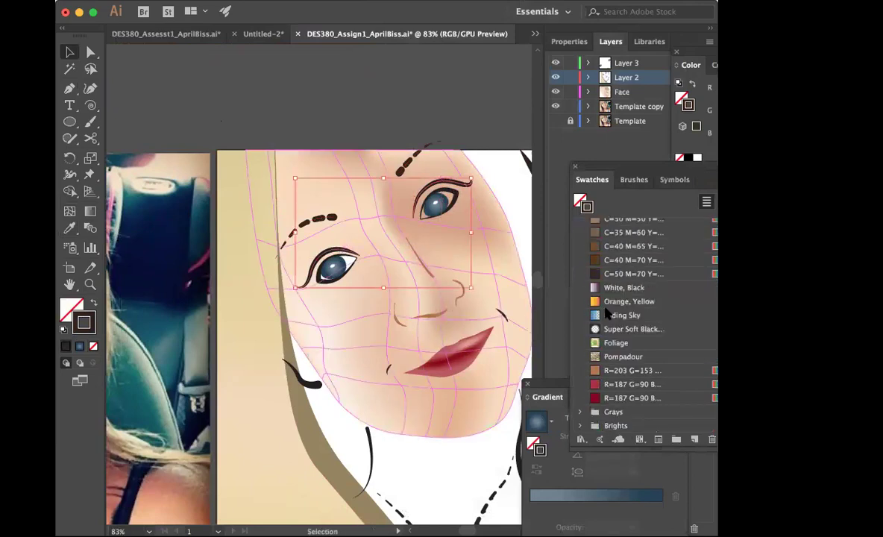
pyautogui.click(605, 274)
pyautogui.click(431, 118)
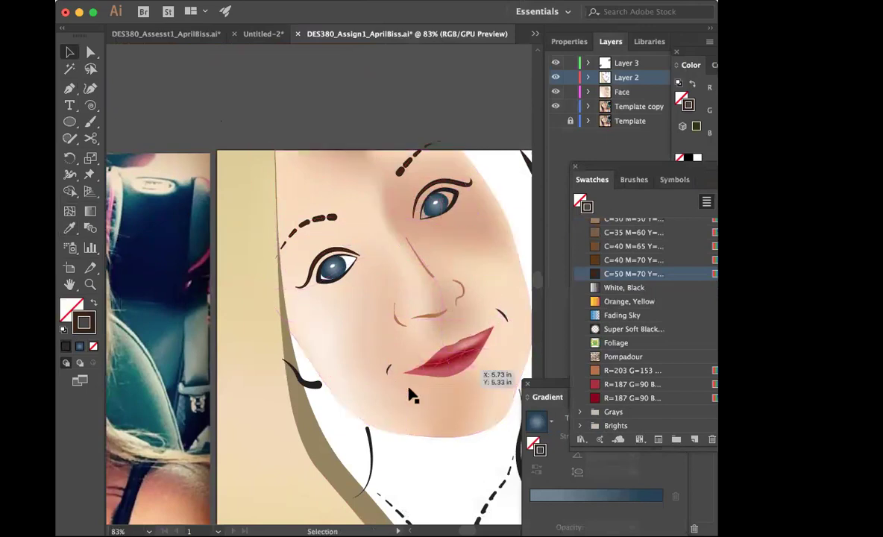
# Step: Colour the two smile-line strokes beside the mouth with the tan swatch starting R=203 G=153
pyautogui.click(391, 373)
pyautogui.keyDown('shift'); pyautogui.click(503, 317); pyautogui.keyUp('shift')
pyautogui.scroll(3, 576, 298)
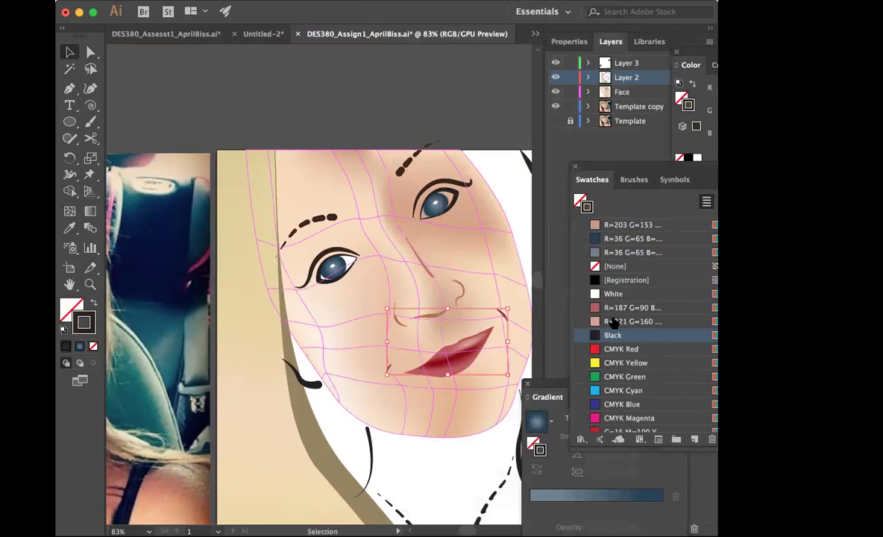
pyautogui.click(610, 224)
pyautogui.click(463, 123)
# Step: Recolour the black earlobe stroke beside the blonde hair with the tan R=203 G=153 swatch
pyautogui.scroll(-2, 467, 341)
pyautogui.hscroll(3, 467, 341)
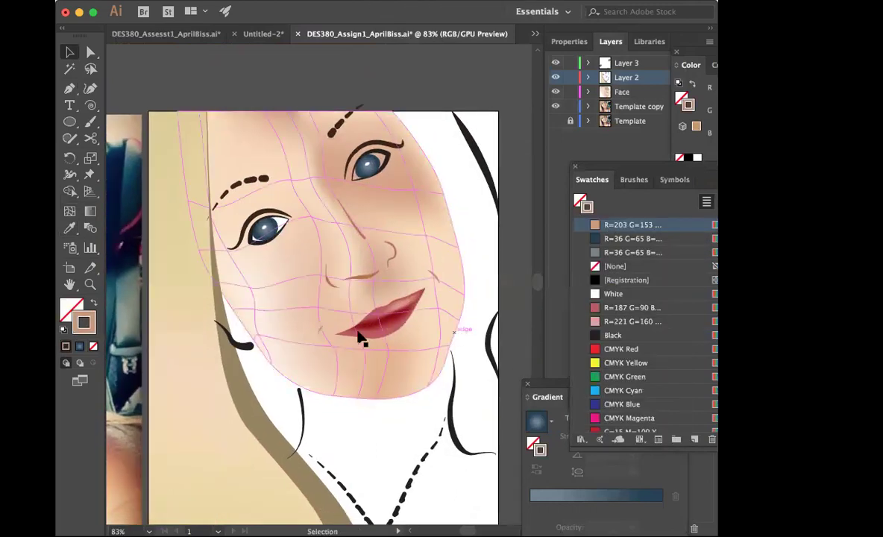
pyautogui.click(246, 348)
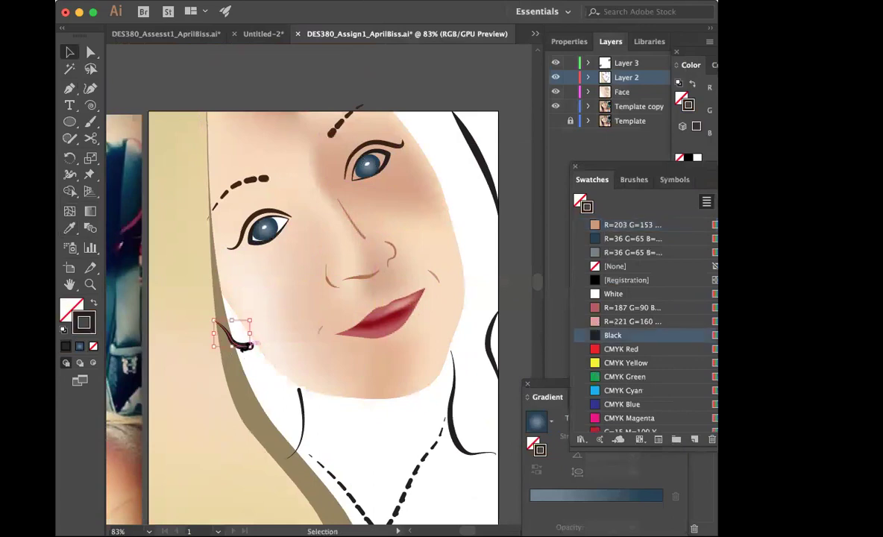
pyautogui.click(612, 226)
pyautogui.click(430, 110)
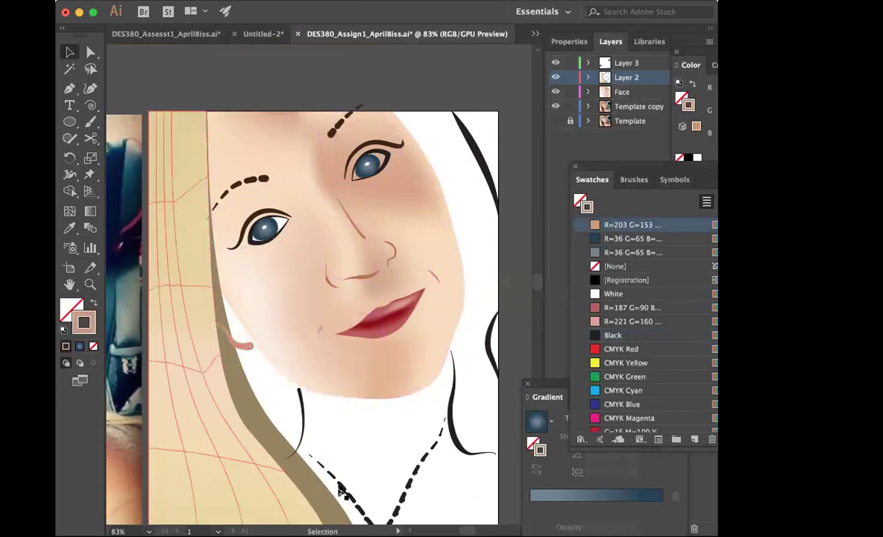
# Step: Recolour the outline strokes around both eye shapes with the dark brown swatch starting C=50 M=70
pyautogui.scroll(-1, 380, 480)
pyautogui.hscroll(1, 380, 480)
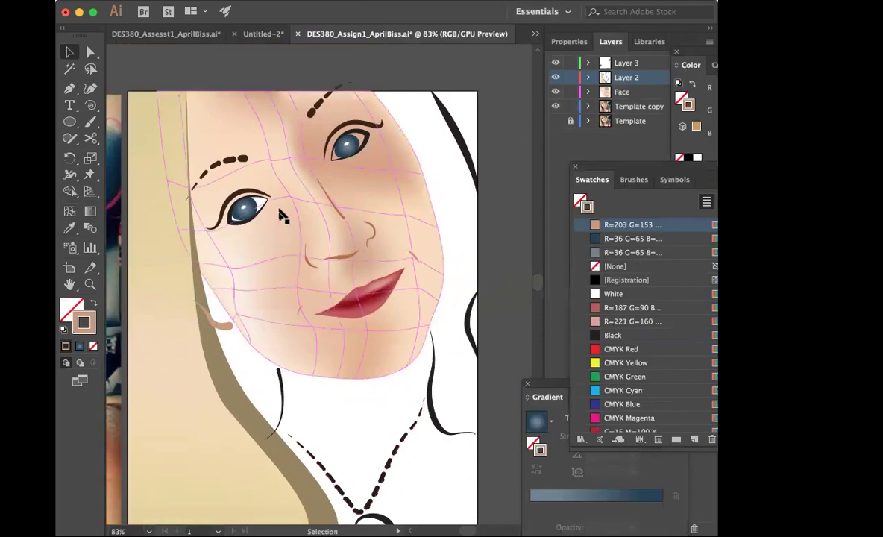
pyautogui.click(243, 211)
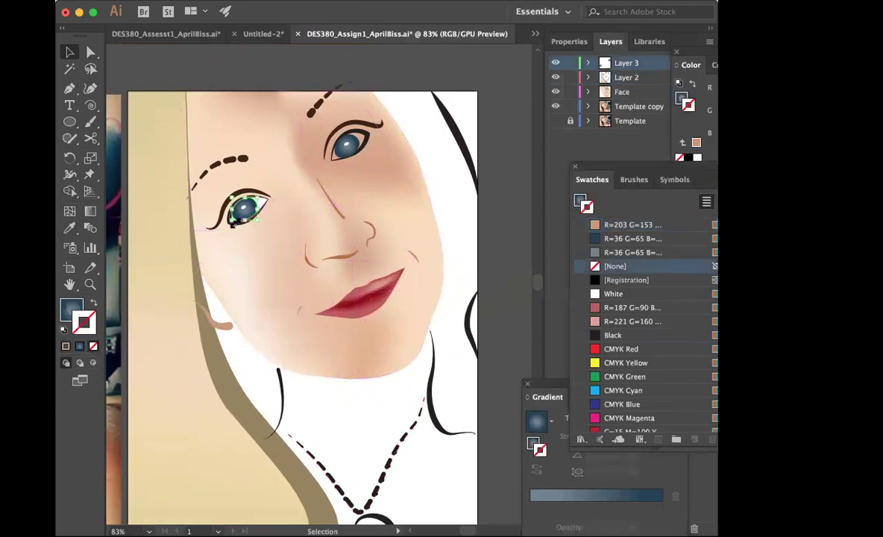
pyautogui.click(216, 75)
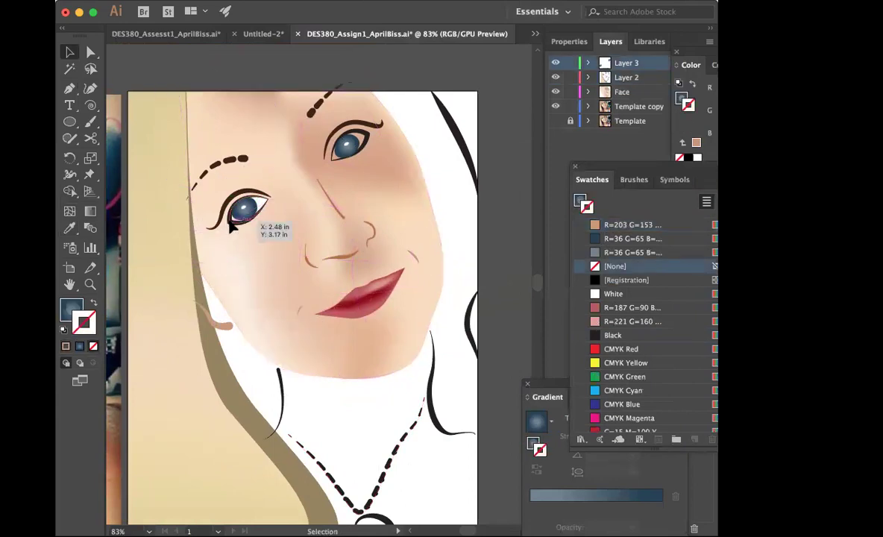
pyautogui.click(263, 221)
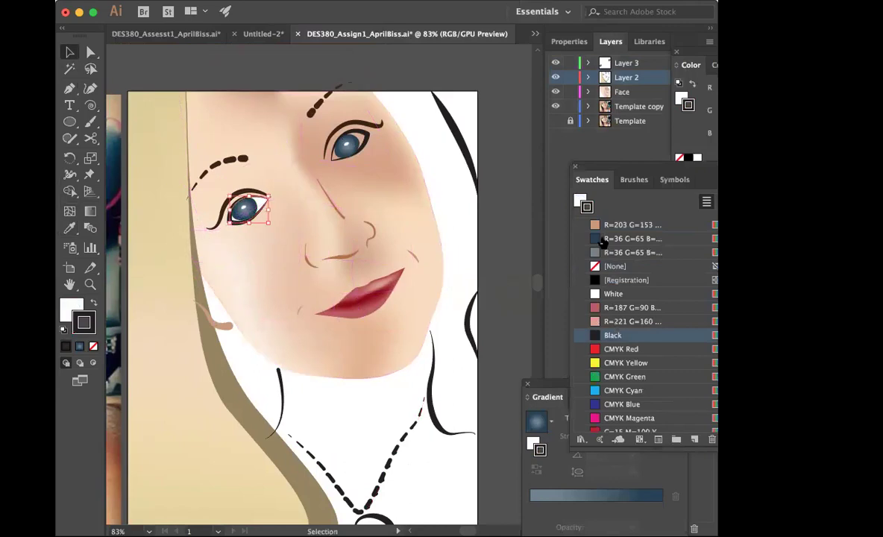
pyautogui.scroll(-10, 603, 240)
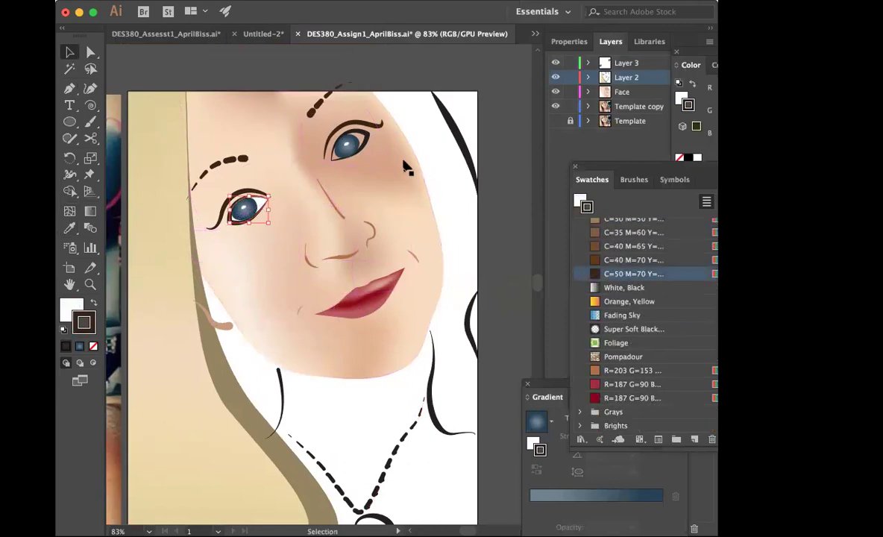
pyautogui.click(347, 145)
pyautogui.scroll(-10, 611, 357)
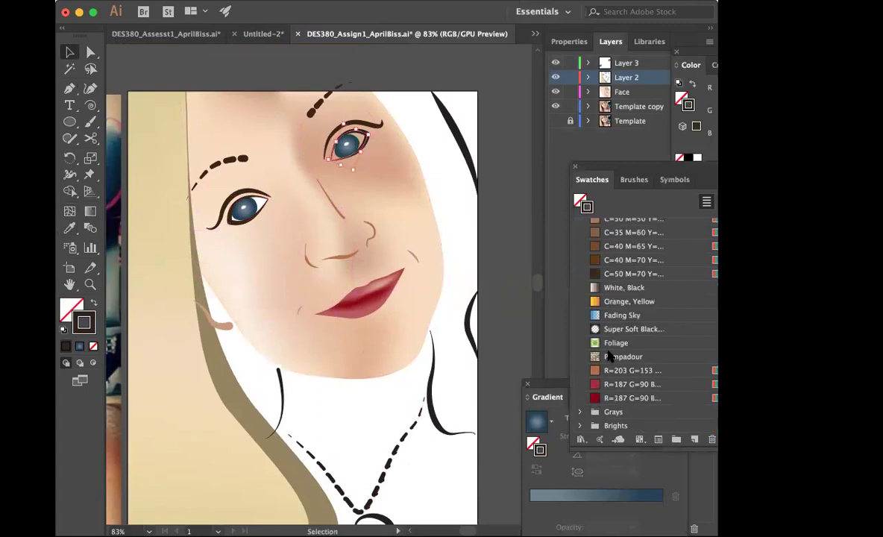
pyautogui.click(608, 275)
pyautogui.click(432, 64)
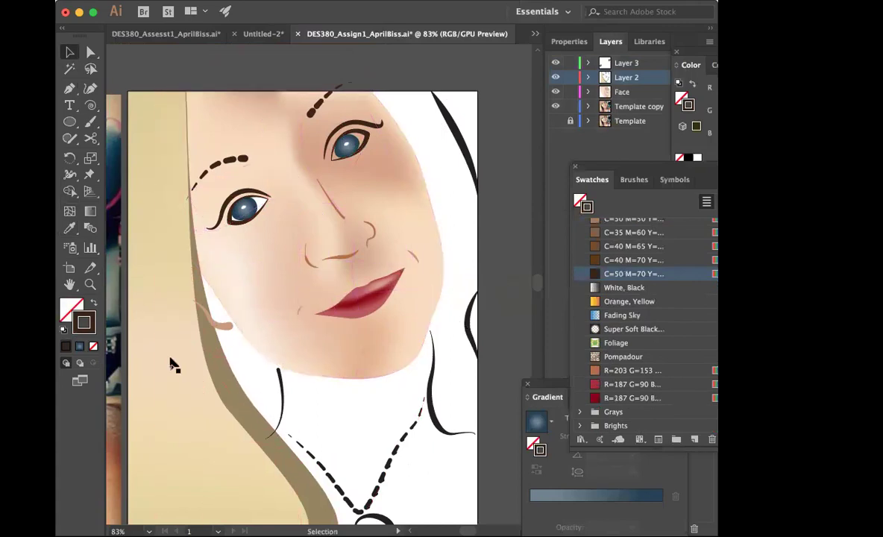
# Step: Add a brown shadow to the blonde hair mesh beside the ear using a brown swatch
pyautogui.click(168, 396)
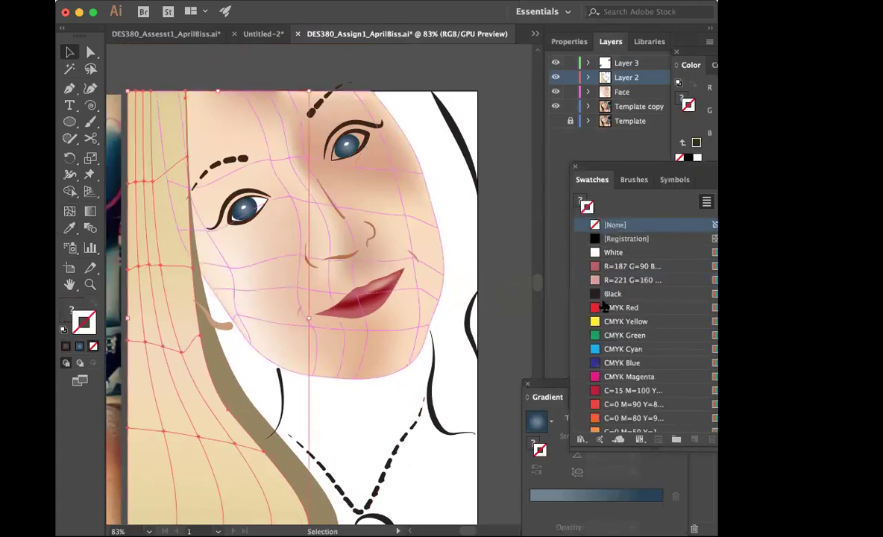
pyautogui.scroll(-10, 631, 369)
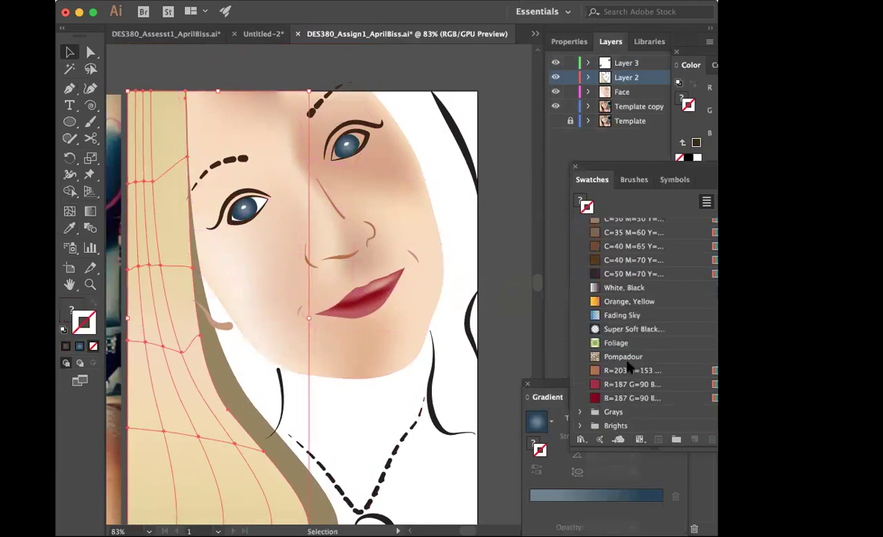
pyautogui.moveTo(594, 253); pyautogui.dragTo(184, 351)
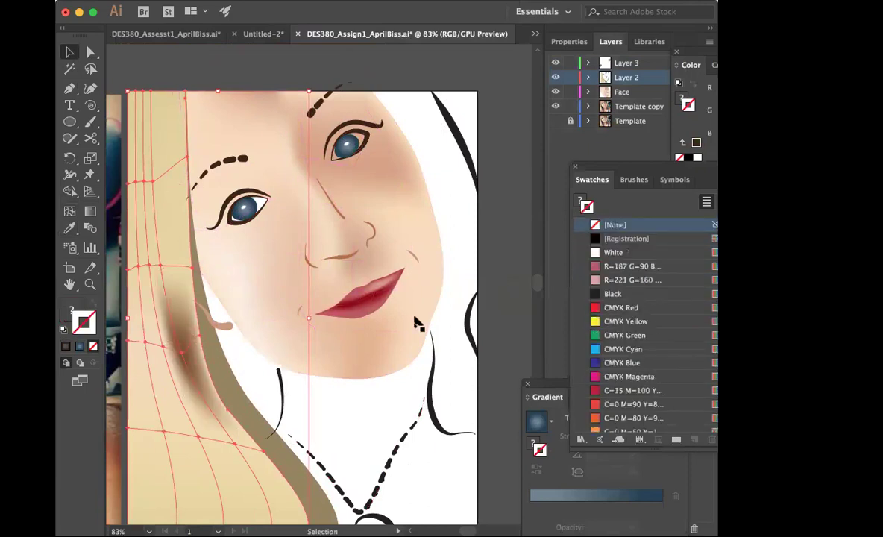
pyautogui.click(361, 68)
pyautogui.press('super+minus')
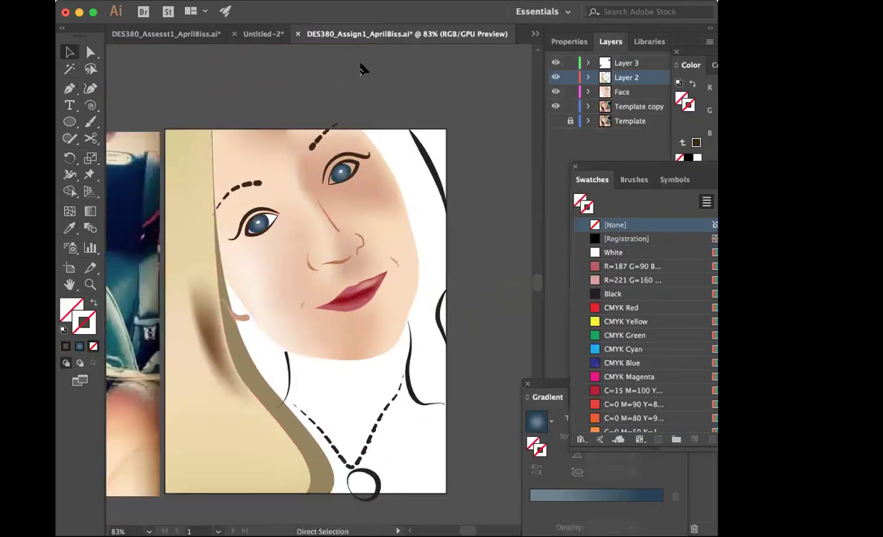
# Step: Shade further mesh points in the lower part of the hair with brown down to the artboard's lower edge
pyautogui.click(291, 256)
pyautogui.moveTo(292, 257); pyautogui.dragTo(477, 215)
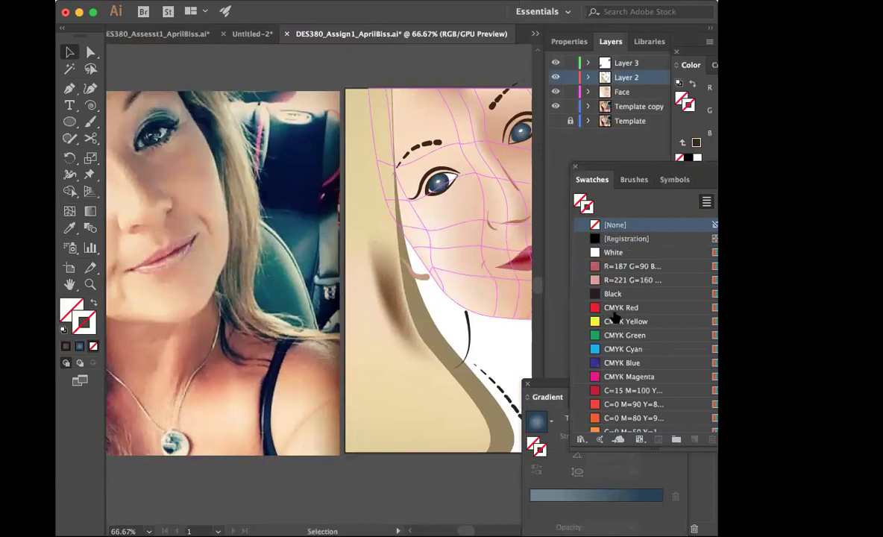
pyautogui.scroll(-10, 608, 299)
pyautogui.moveTo(518, 275); pyautogui.dragTo(442, 406)
pyautogui.press('super+shift+a')
pyautogui.hscroll(5, 365, 426)
pyautogui.scroll(2, 365, 426)
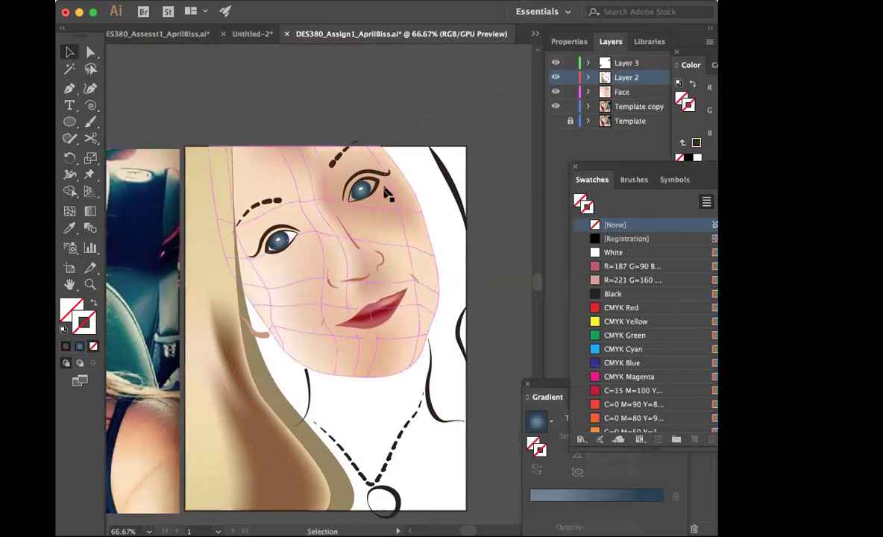
# Step: Compare the portrait's face and hair shading with the reference photo
pyautogui.hscroll(-3, 347, 205)
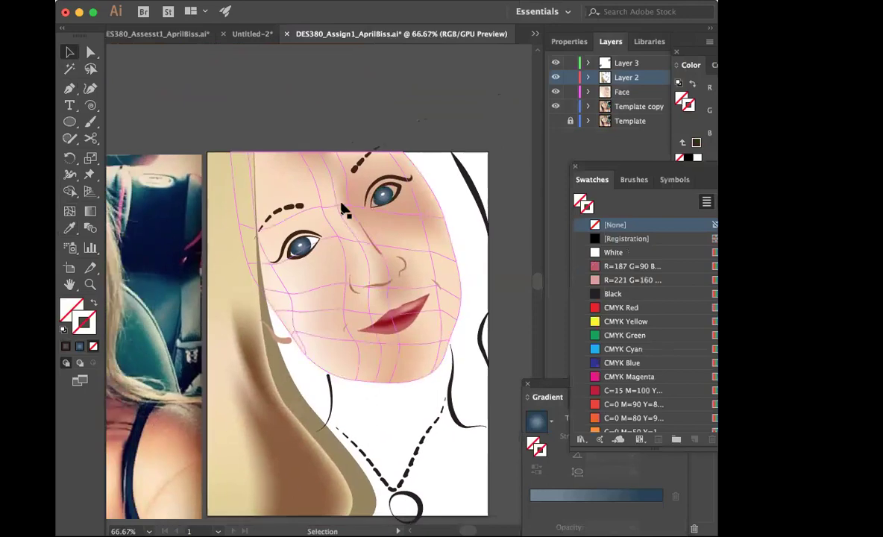
pyautogui.hscroll(-8, 344, 212)
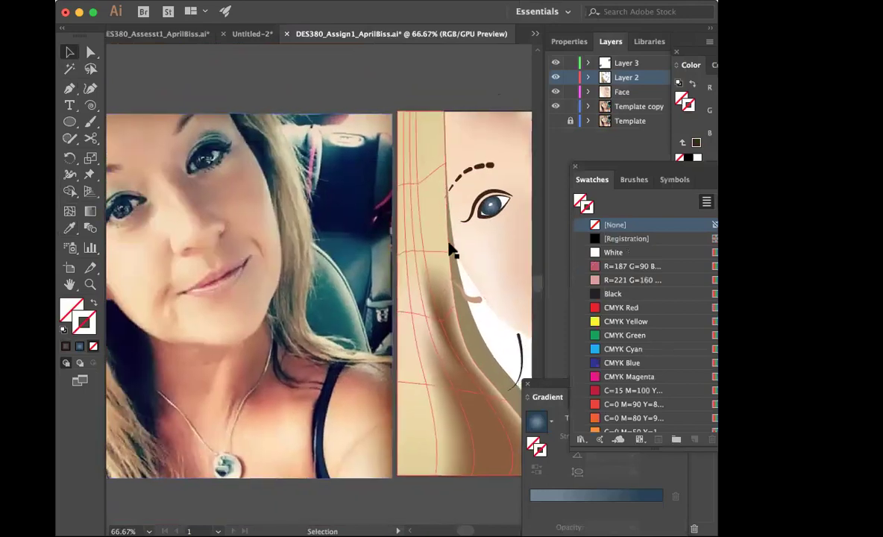
pyautogui.hscroll(8, 452, 252)
pyautogui.click(408, 215)
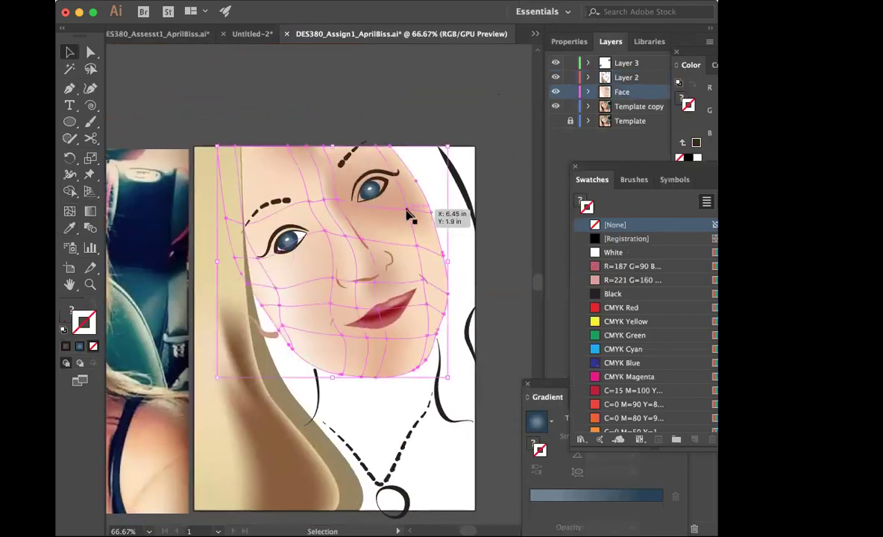
pyautogui.click(355, 83)
pyautogui.click(339, 248)
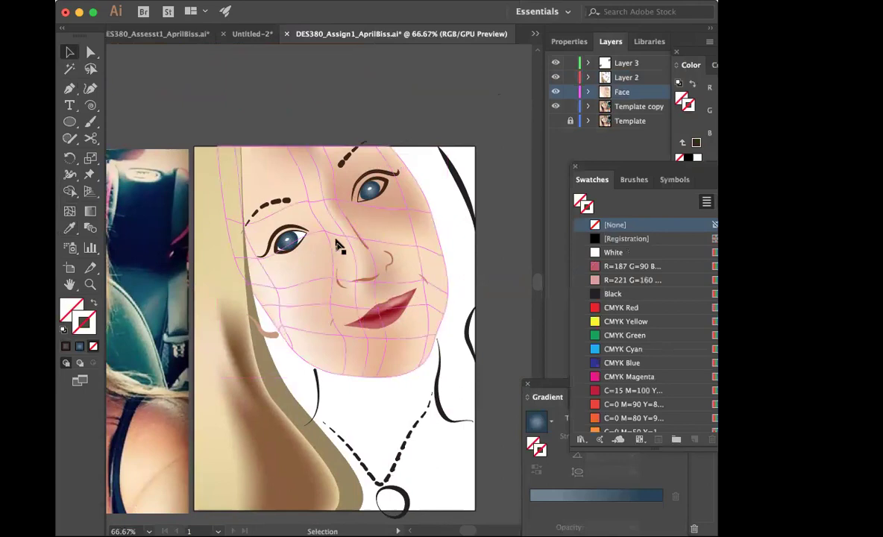
pyautogui.hscroll(-9, 340, 248)
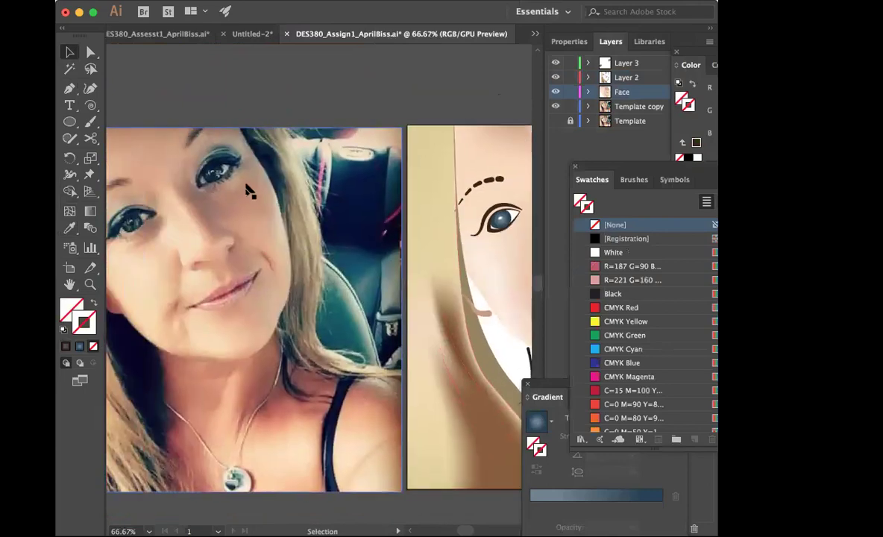
pyautogui.hscroll(-5, 265, 254)
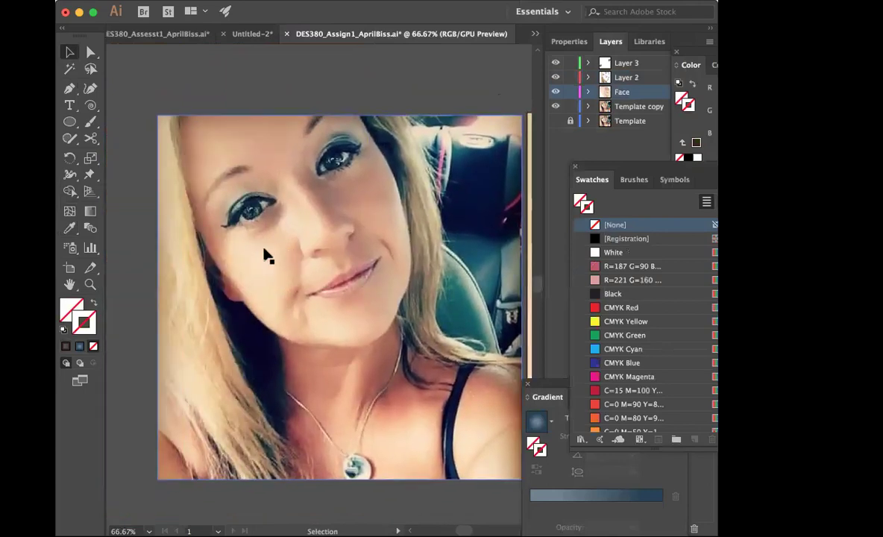
pyautogui.hscroll(15, 266, 255)
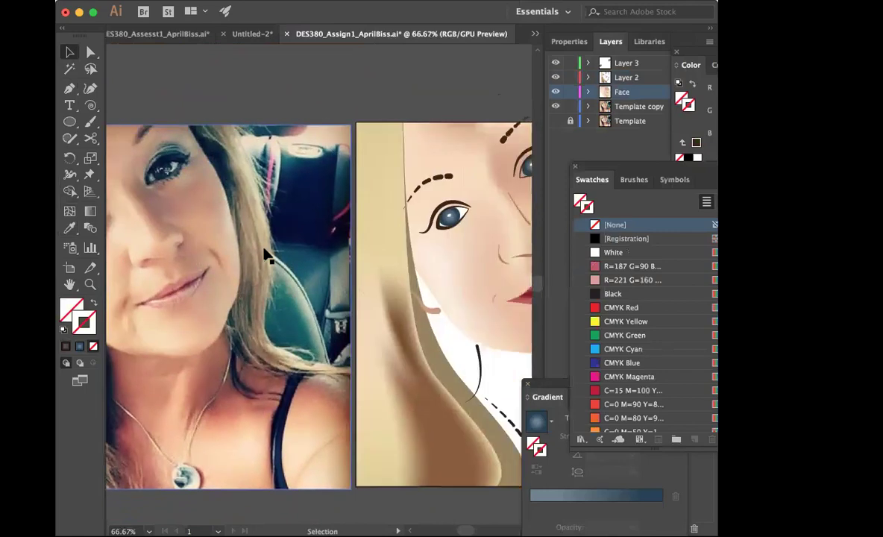
pyautogui.hscroll(-6, 265, 255)
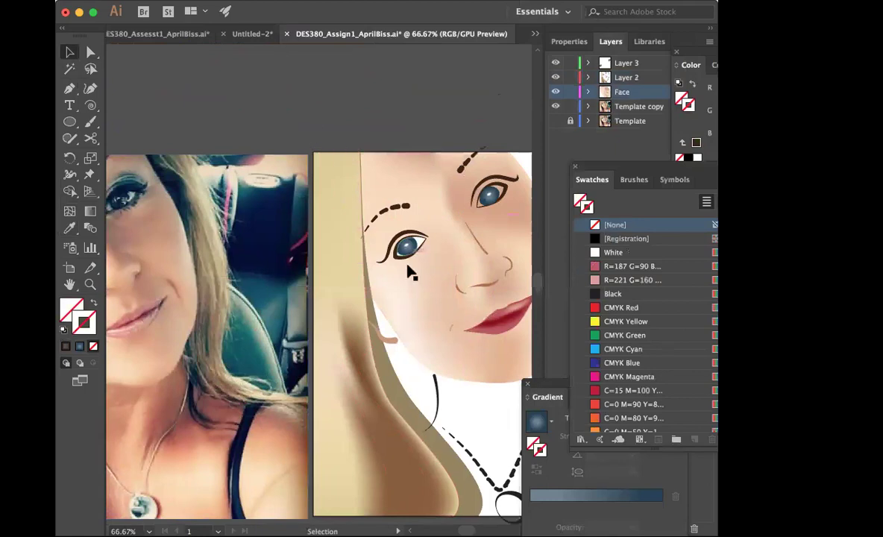
pyautogui.hscroll(-4, 410, 275)
pyautogui.hscroll(7, 408, 269)
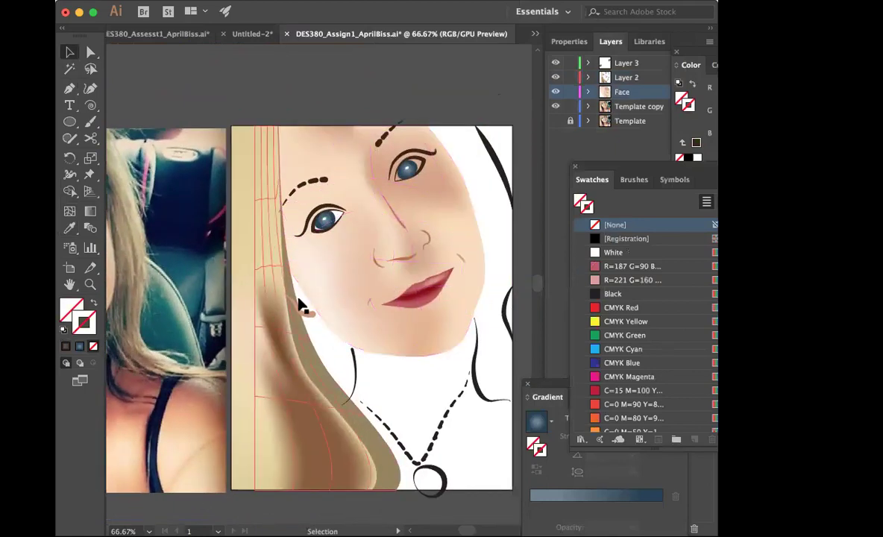
pyautogui.hscroll(-5, 300, 306)
pyautogui.hscroll(5, 301, 306)
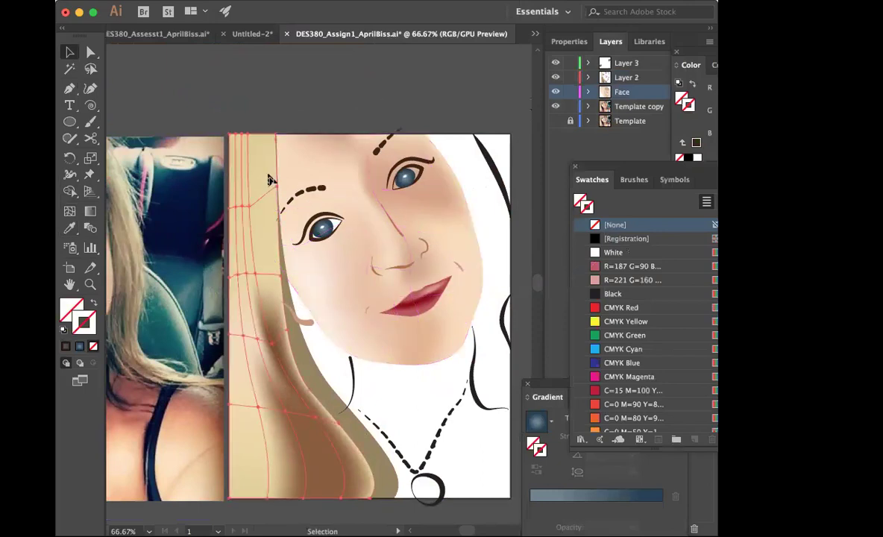
pyautogui.click(270, 180)
pyautogui.click(256, 88)
pyautogui.hscroll(-5, 202, 182)
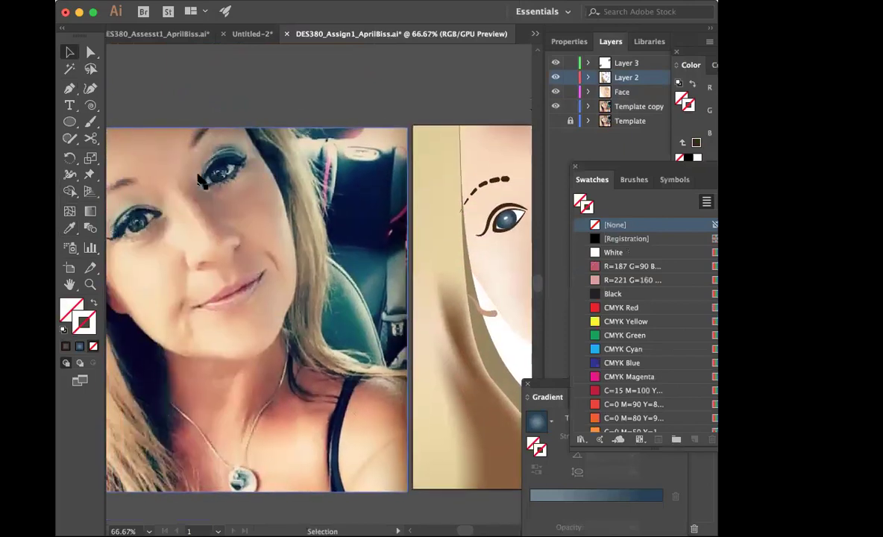
pyautogui.hscroll(6, 200, 181)
pyautogui.hscroll(-5, 200, 181)
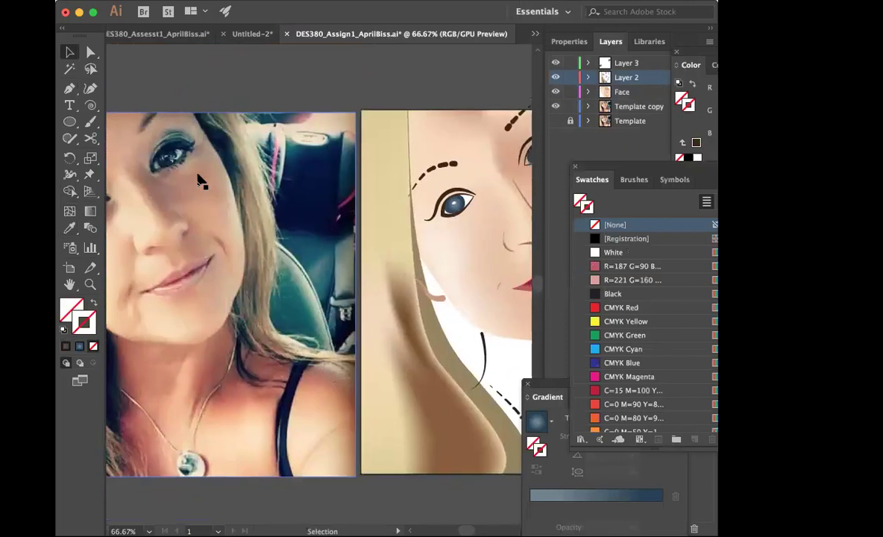
pyautogui.hscroll(4, 200, 180)
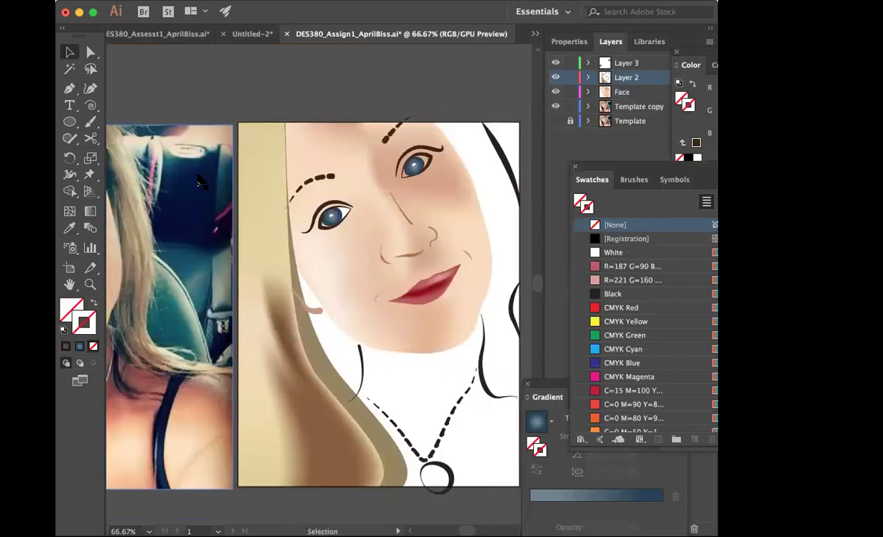
pyautogui.hscroll(-5, 200, 181)
pyautogui.hscroll(5, 200, 181)
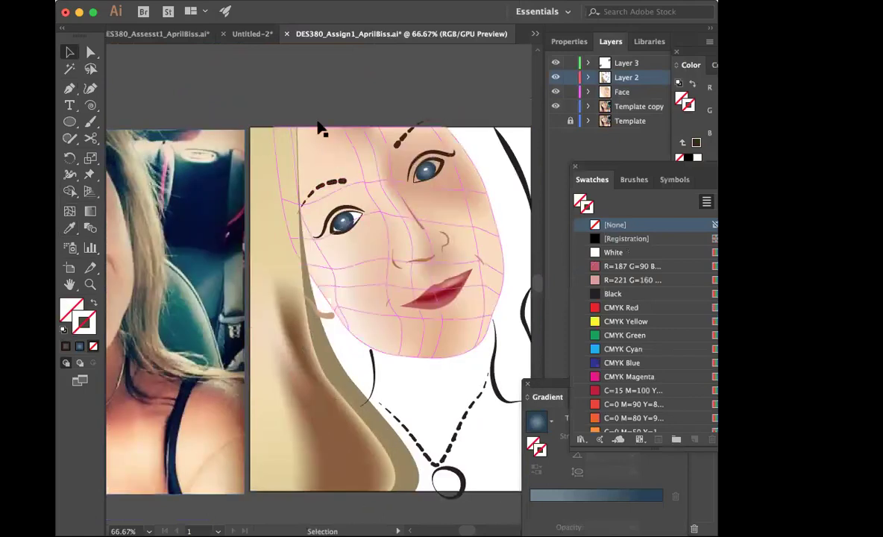
pyautogui.hscroll(-5, 302, 105)
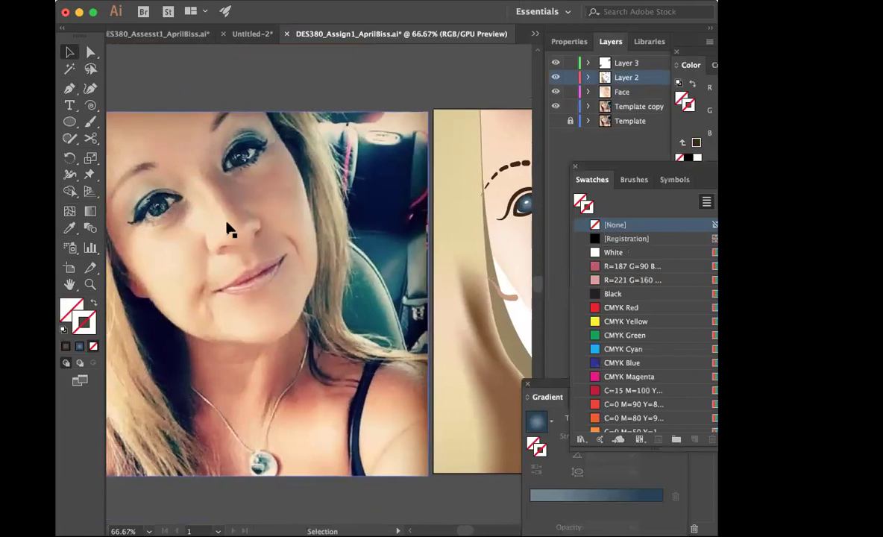
# Step: Look over the shaded portrait beside the reference photo and the document's saving commands
pyautogui.hscroll(-1, 227, 230)
pyautogui.hscroll(8, 229, 231)
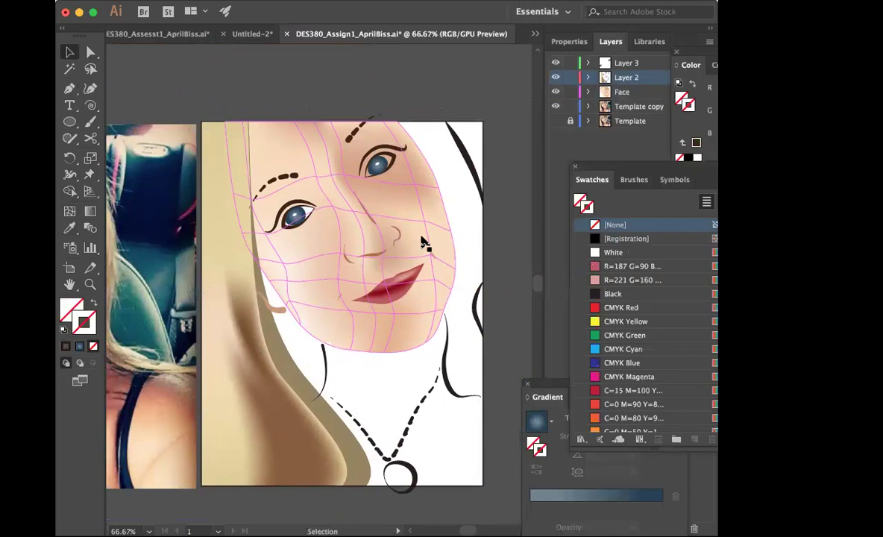
pyautogui.click(157, 59)
pyautogui.click(149, 1)
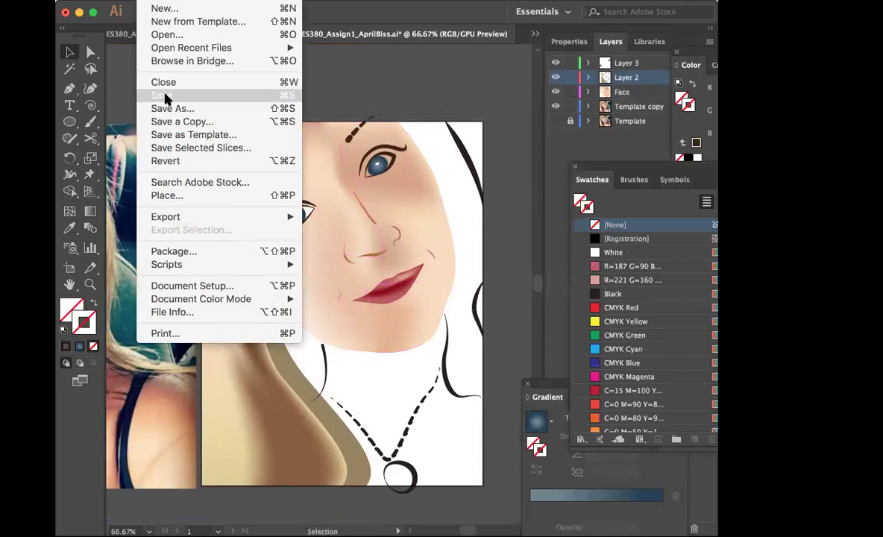
pyautogui.click(122, 92)
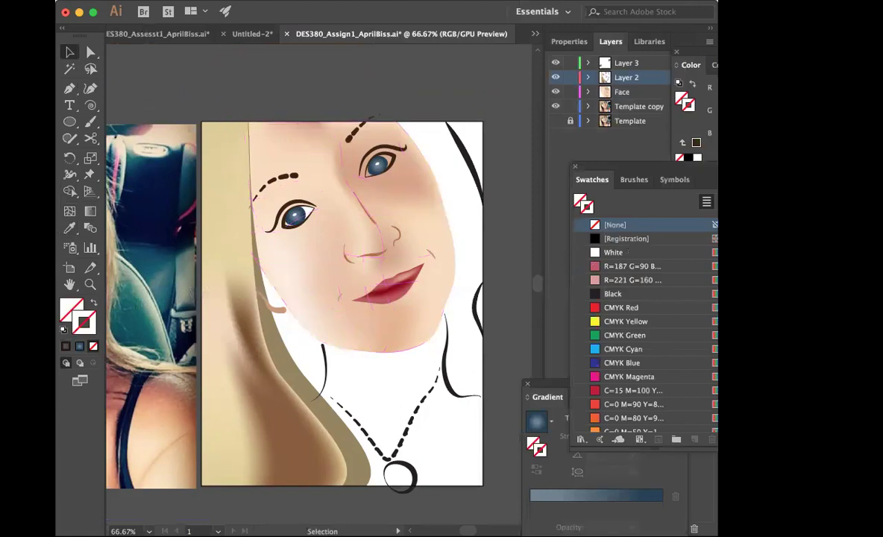
# Step: Switch to Acrobat and compare the flat and mesh-shaded portrait pages of DES380_Wk1_Assessment sample 2(2).pdf
pyautogui.press('super+Tab')
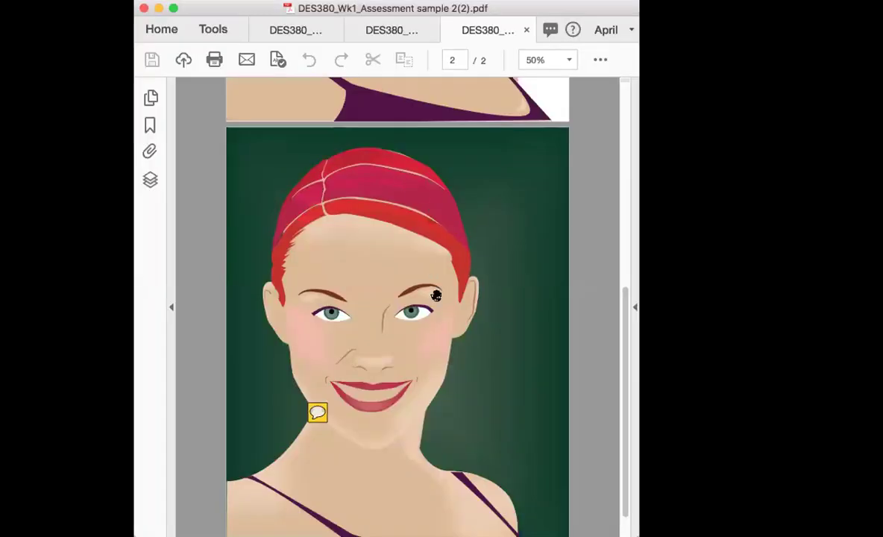
pyautogui.scroll(5, 436, 296)
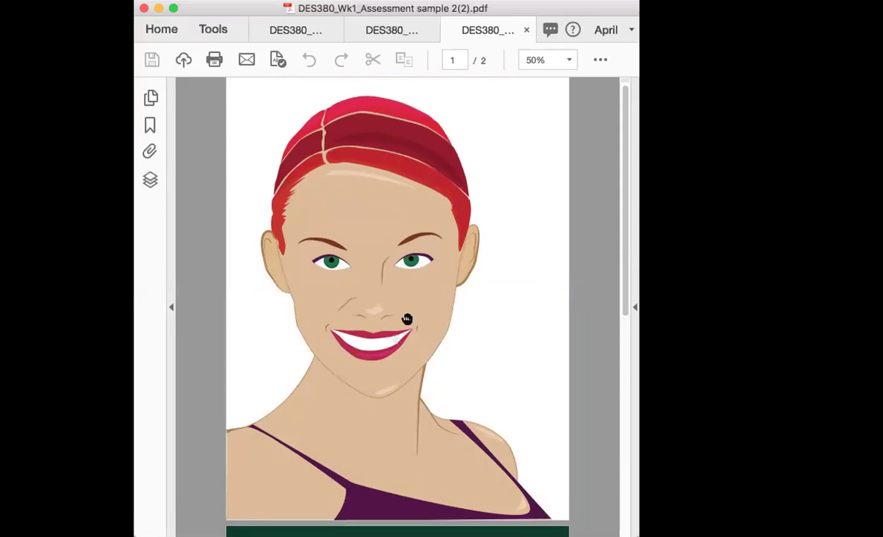
pyautogui.scroll(-10, 408, 318)
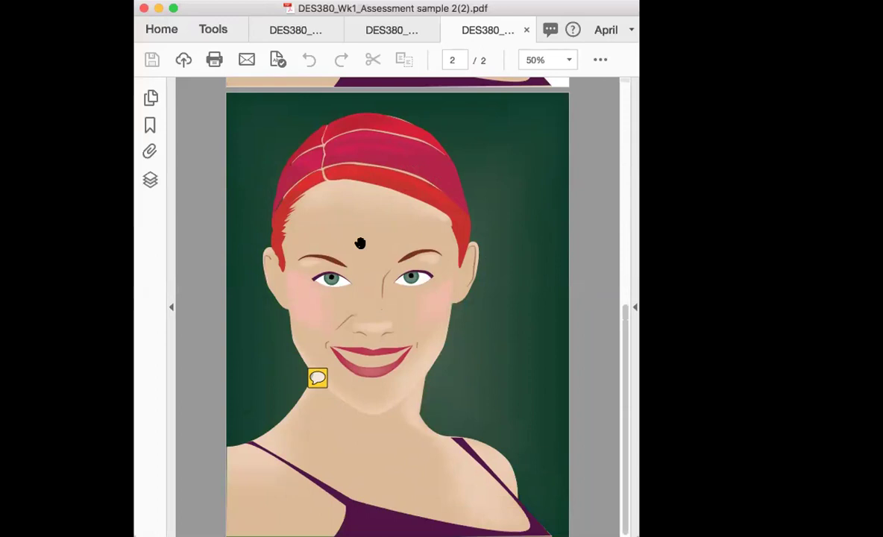
pyautogui.scroll(10, 361, 243)
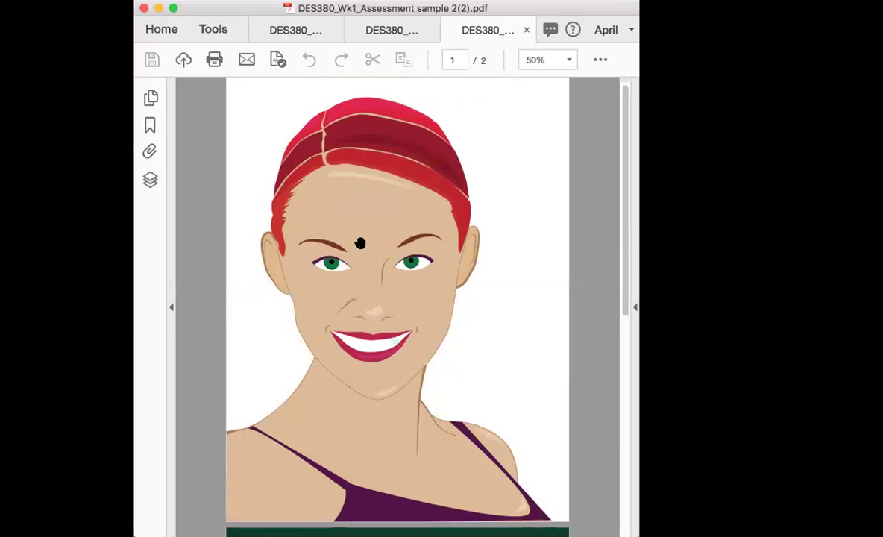
pyautogui.scroll(-10, 363, 239)
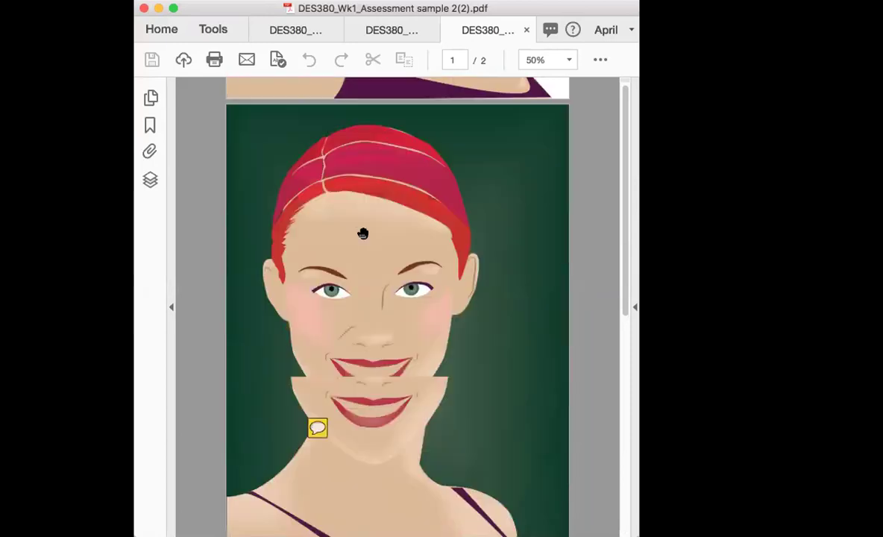
pyautogui.scroll(10, 364, 231)
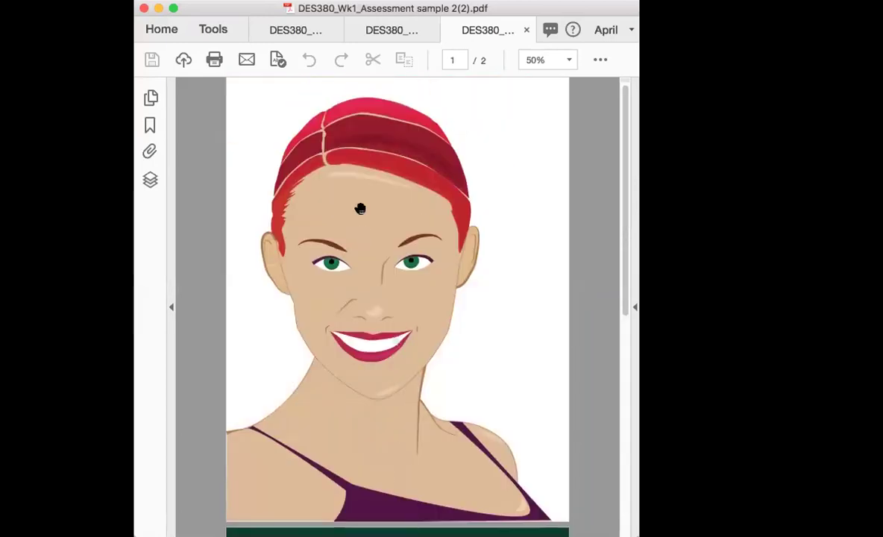
# Step: Compare the two landscape illustration pages in DES380_Wk1_Assessment sample 1(2).pdf
pyautogui.click(385, 30)
pyautogui.scroll(3, 401, 139)
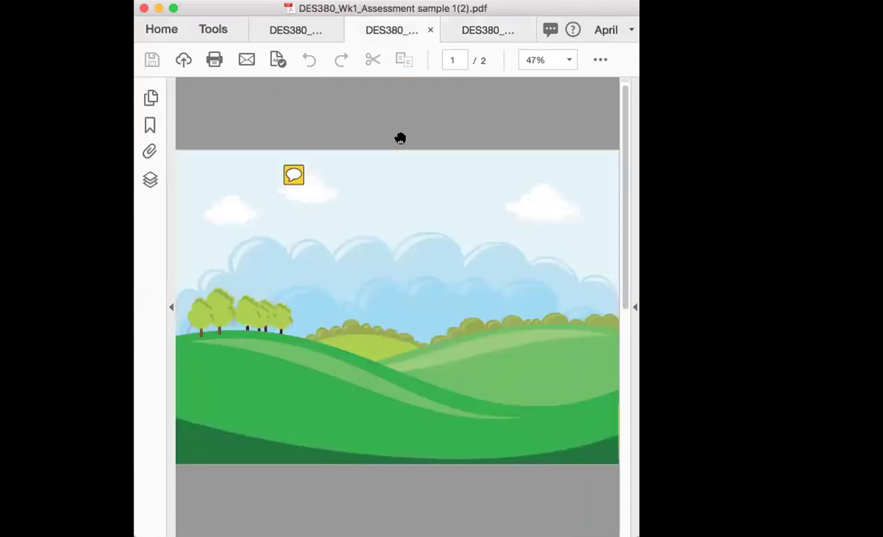
pyautogui.scroll(-3, 401, 139)
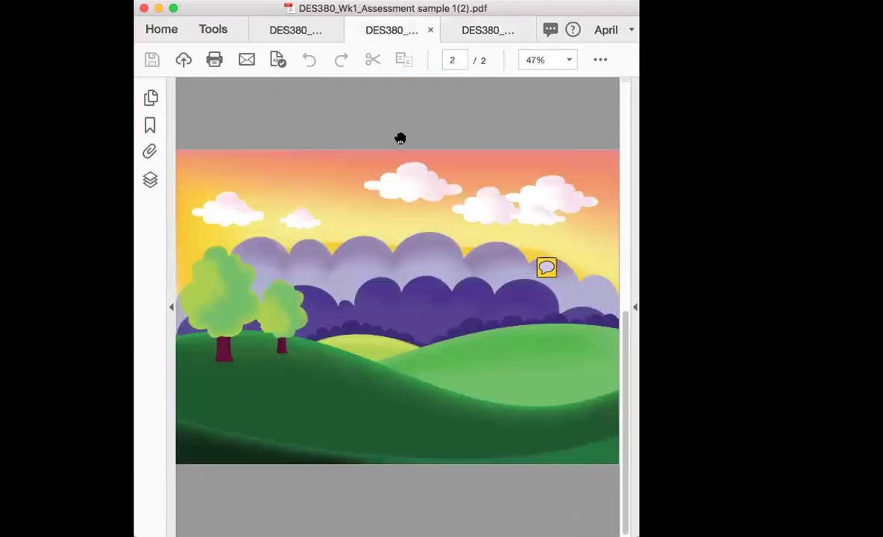